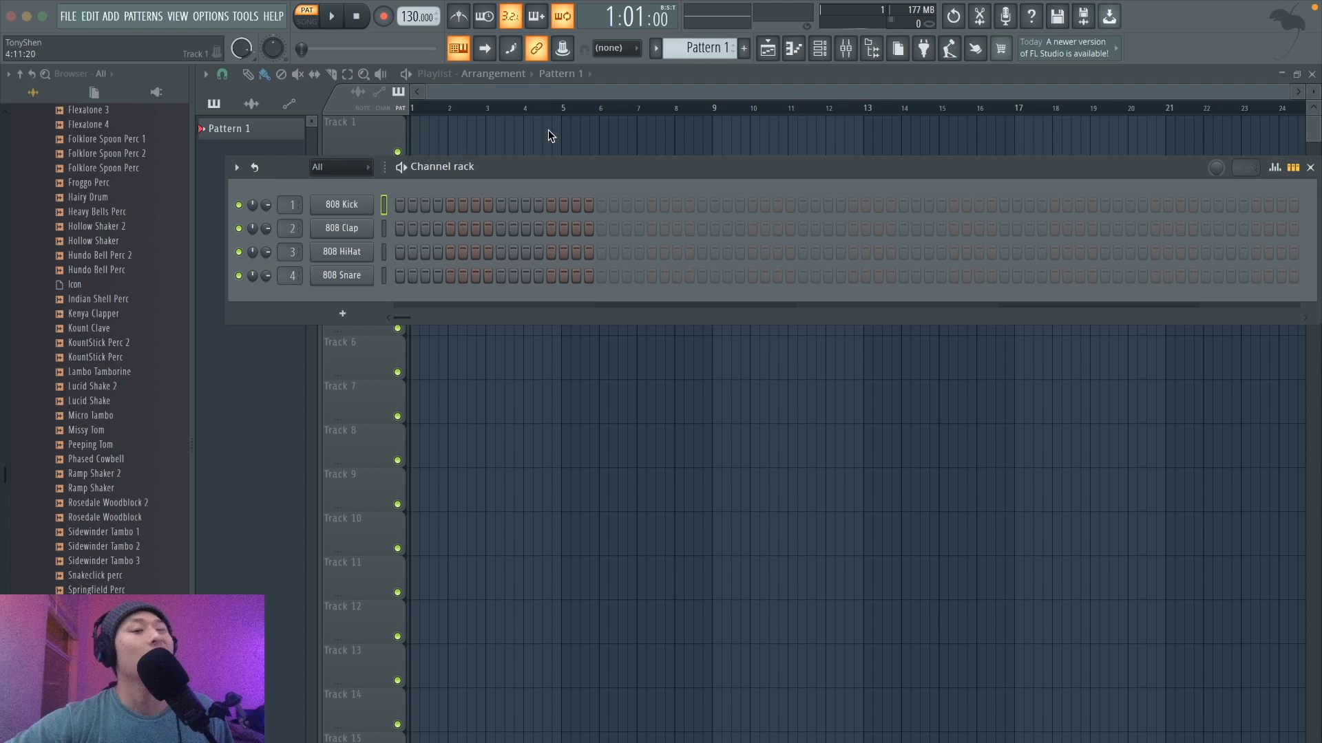
Set the project tempo to 150 BPM and replace the 808 Kick channel with a 3x Osc synth.
left_click_drag(412, 17, 412, 3)
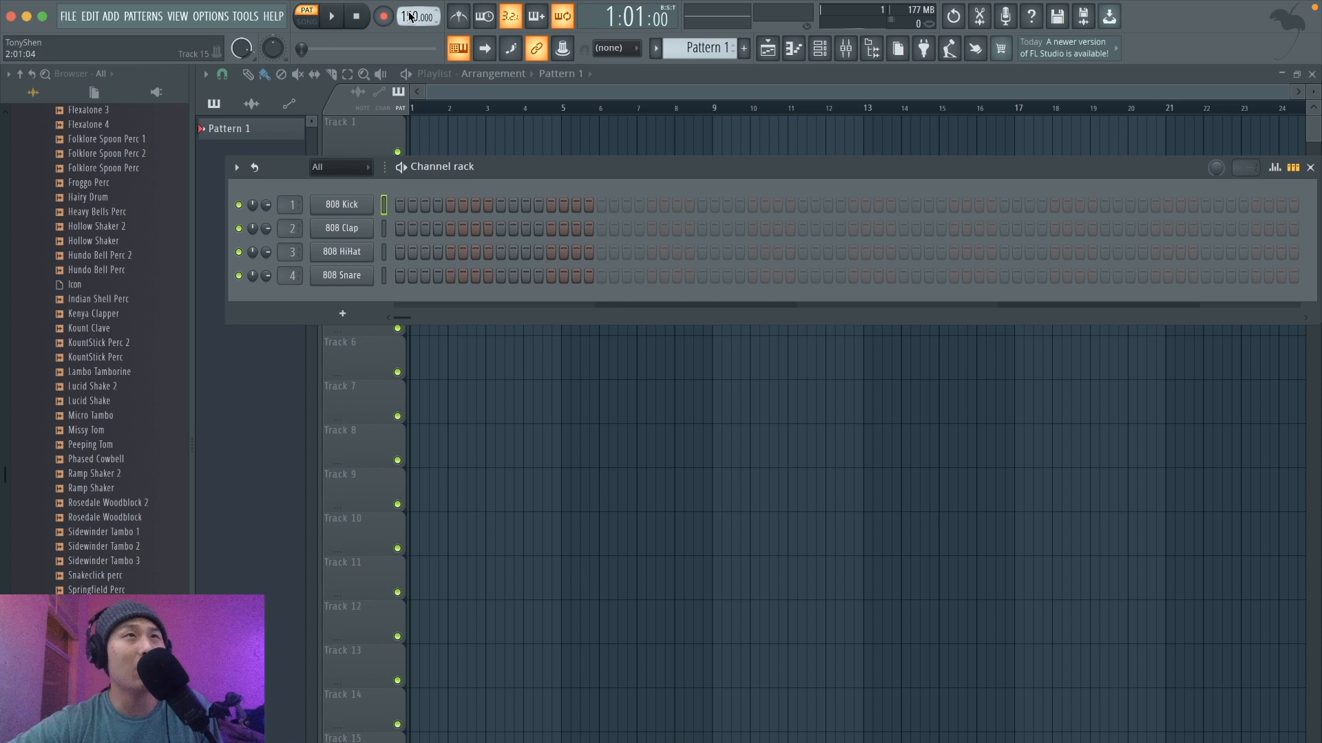
right_click(372, 205)
mouse_move(410, 344)
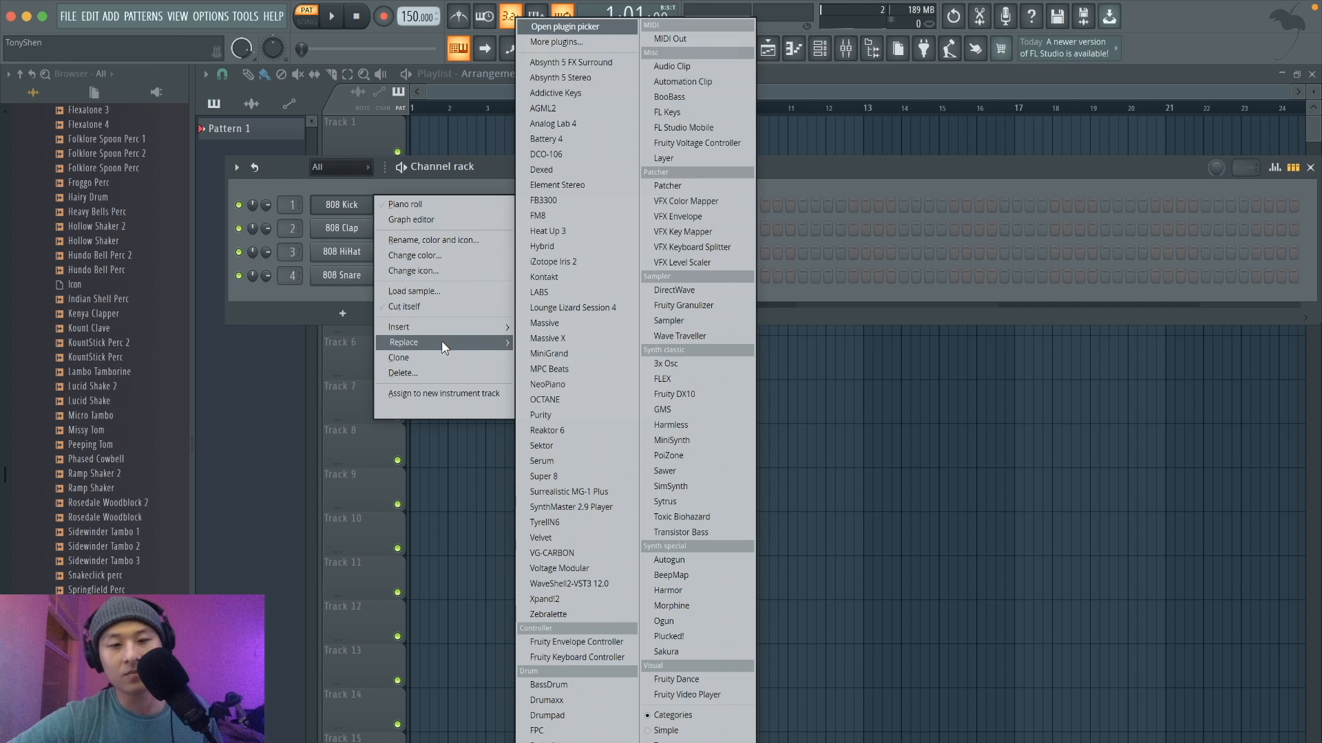
left_click(687, 363)
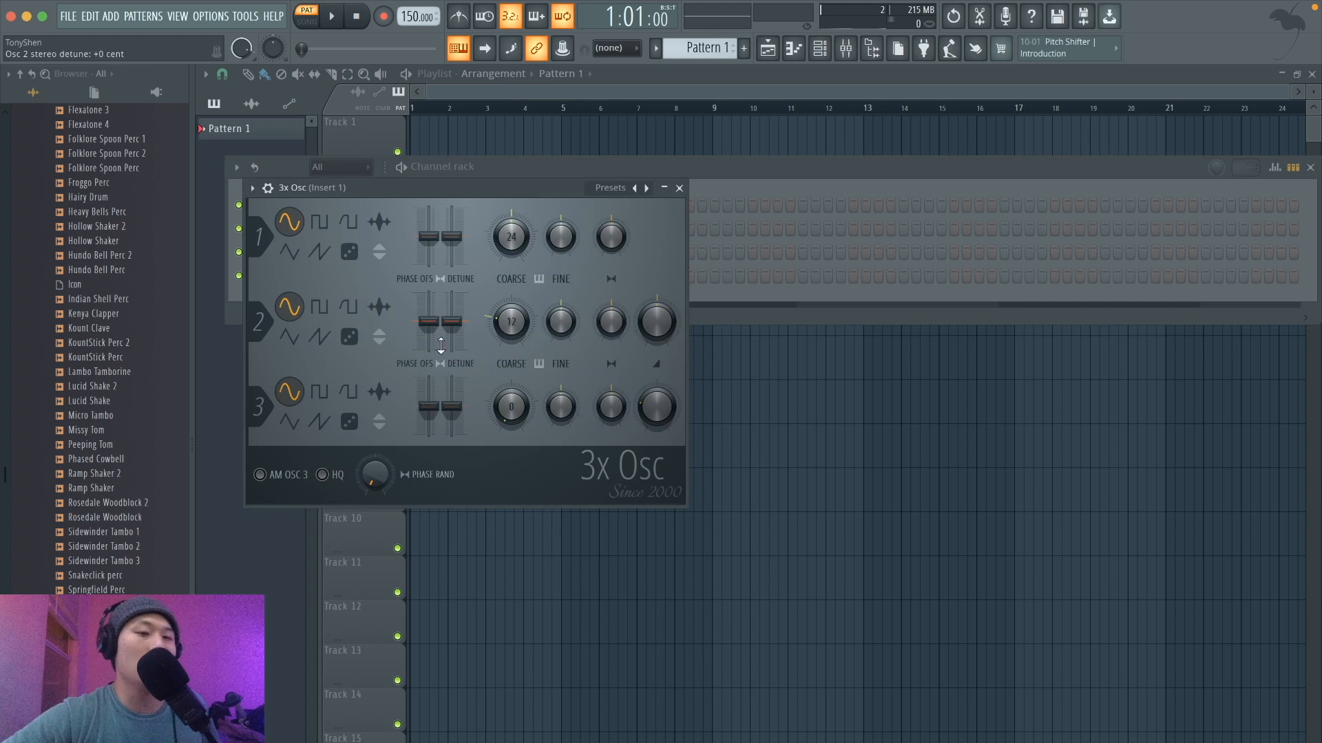
Show the detailed channel settings of the 3x Osc instrument.
left_click(320, 307)
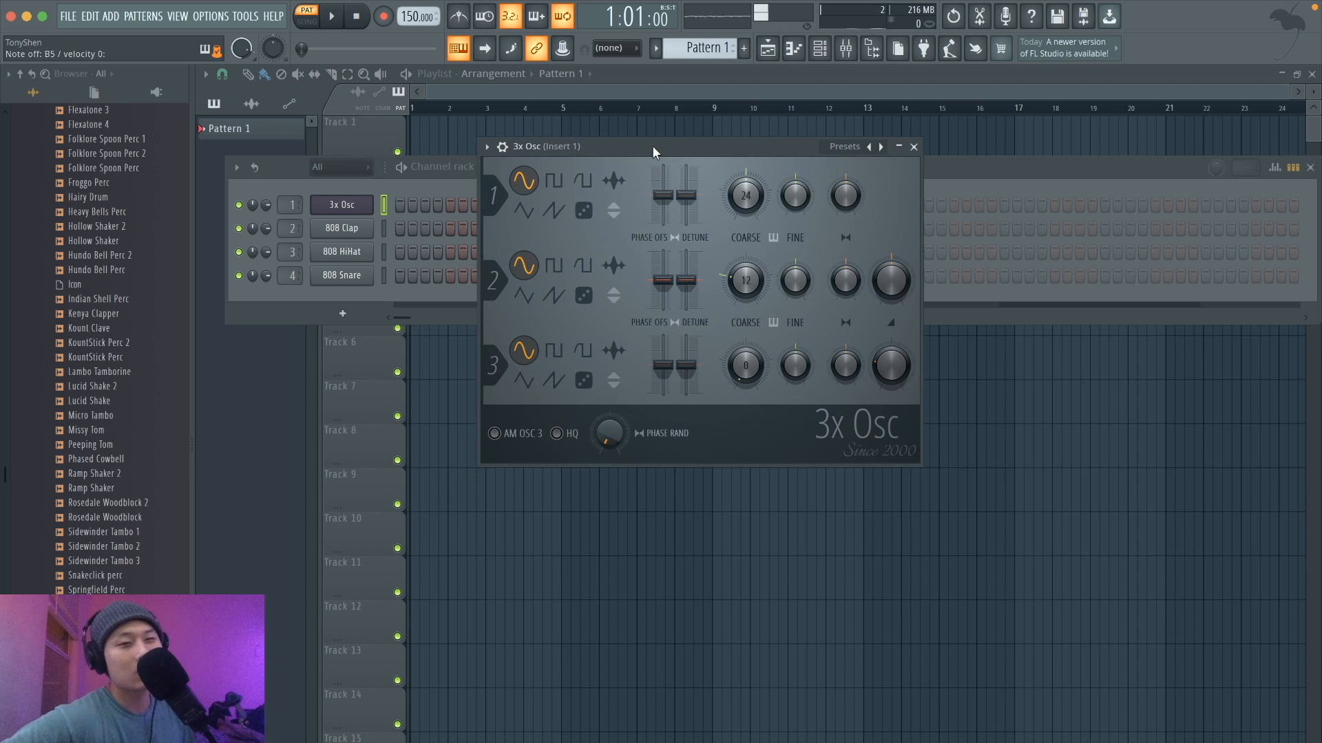
left_click(502, 147)
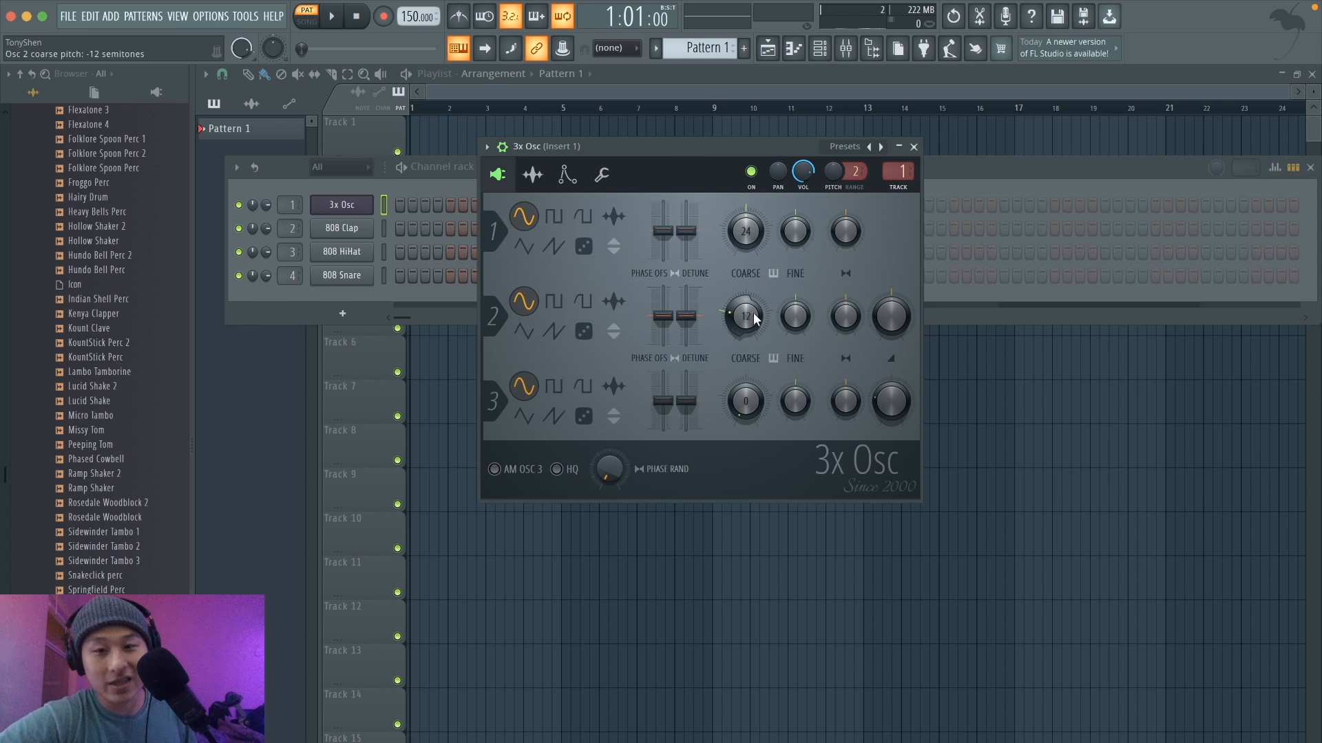
Try different coarse pitch settings on oscillators 3 and 1.
left_click_drag(746, 402, 745, 417)
mouse_move(745, 233)
left_mouse_down()
mouse_move(745, 206)
mouse_move(745, 217)
left_mouse_up()
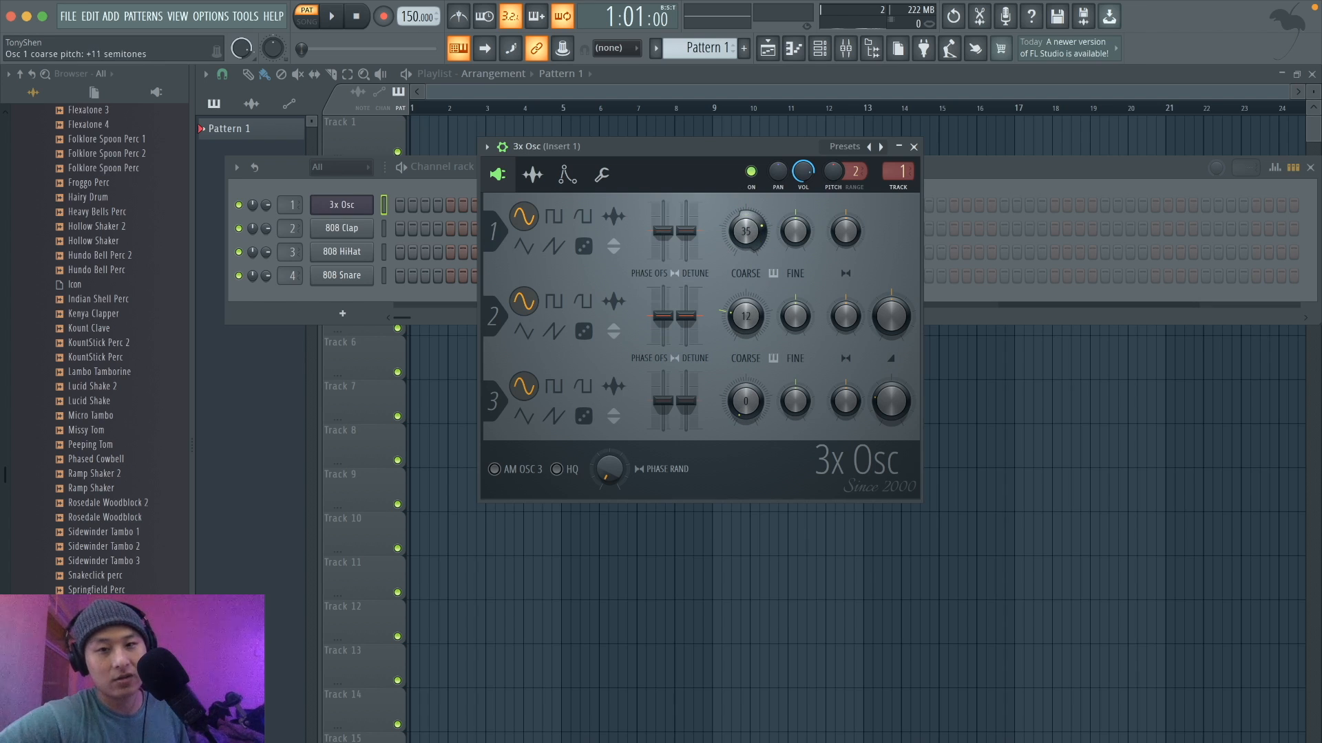
left_click_drag(746, 217, 800, 243)
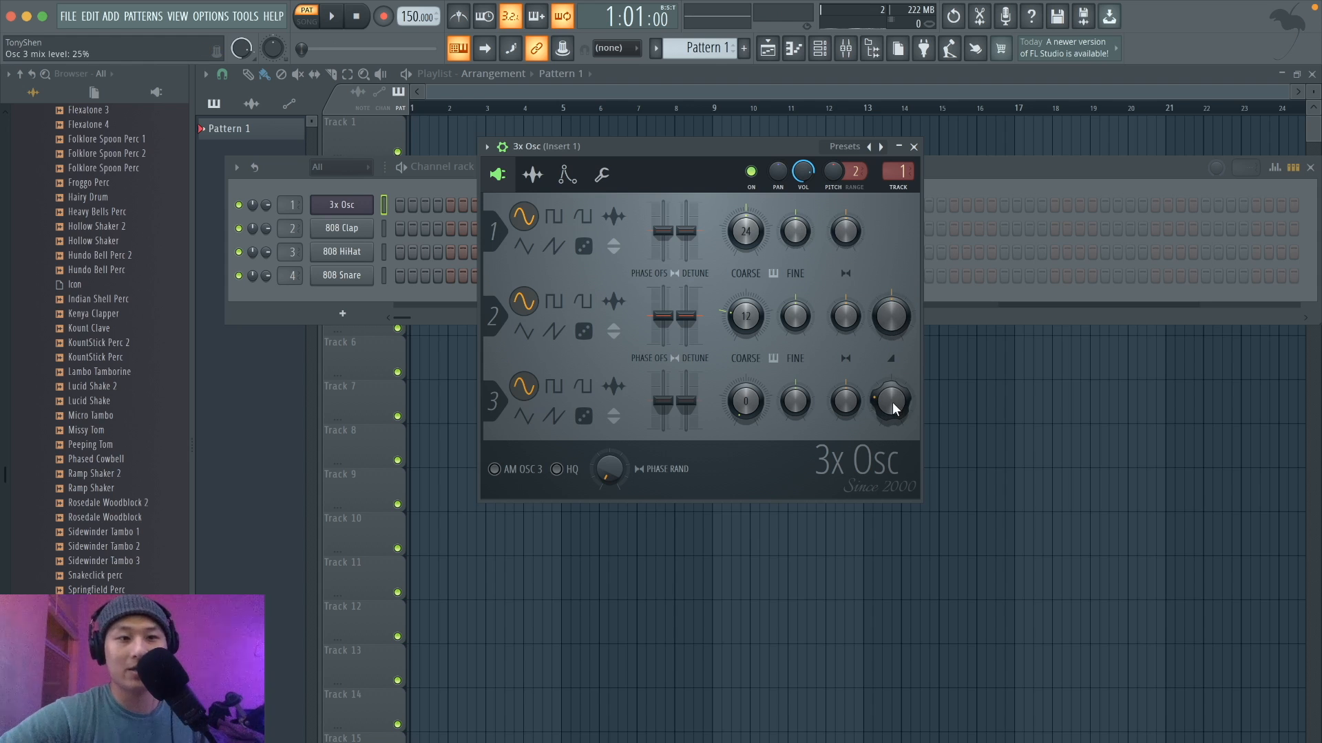
Set oscillator 1 to square, oscillator 2 to triangle and oscillator 3 to noise, and lower oscillator 3's mix level.
mouse_move(891, 401)
left_mouse_down()
mouse_move(891, 377)
mouse_move(891, 421)
mouse_move(891, 407)
left_mouse_up()
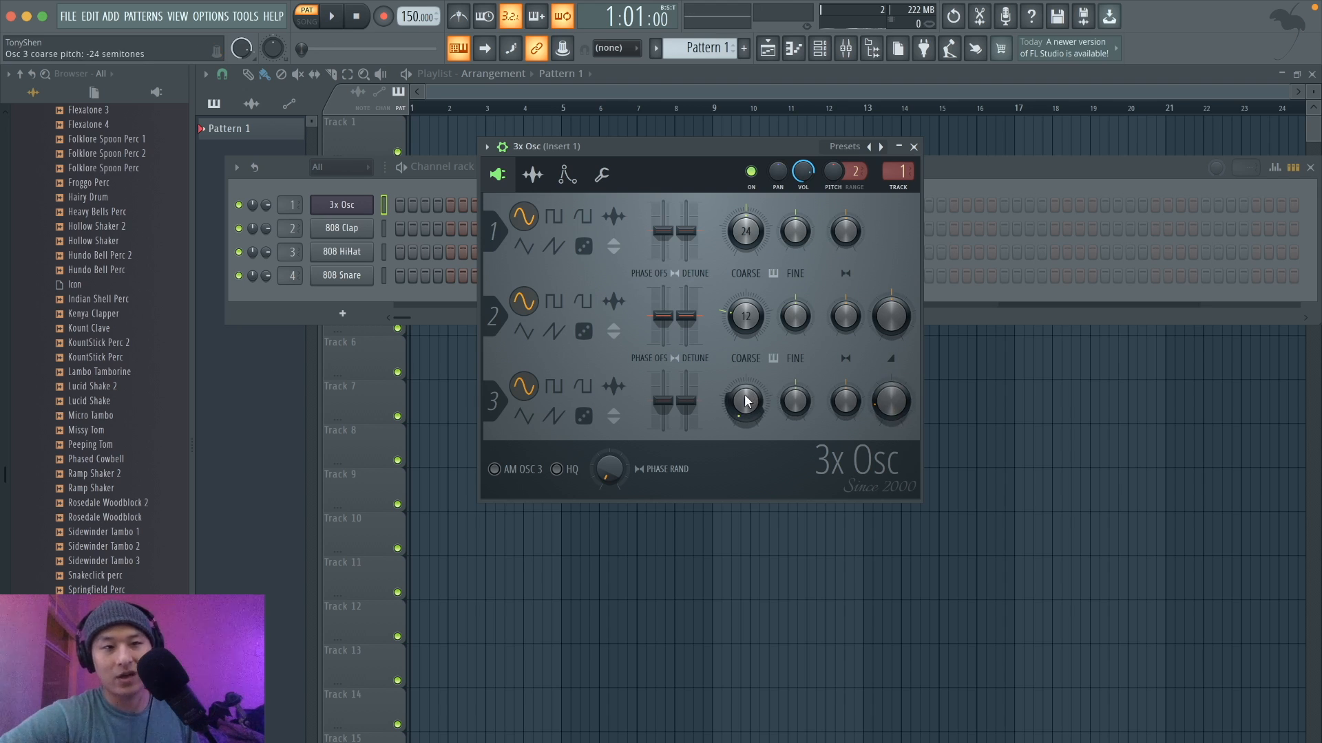
mouse_move(890, 407)
left_mouse_down()
mouse_move(891, 336)
mouse_move(886, 409)
left_mouse_up()
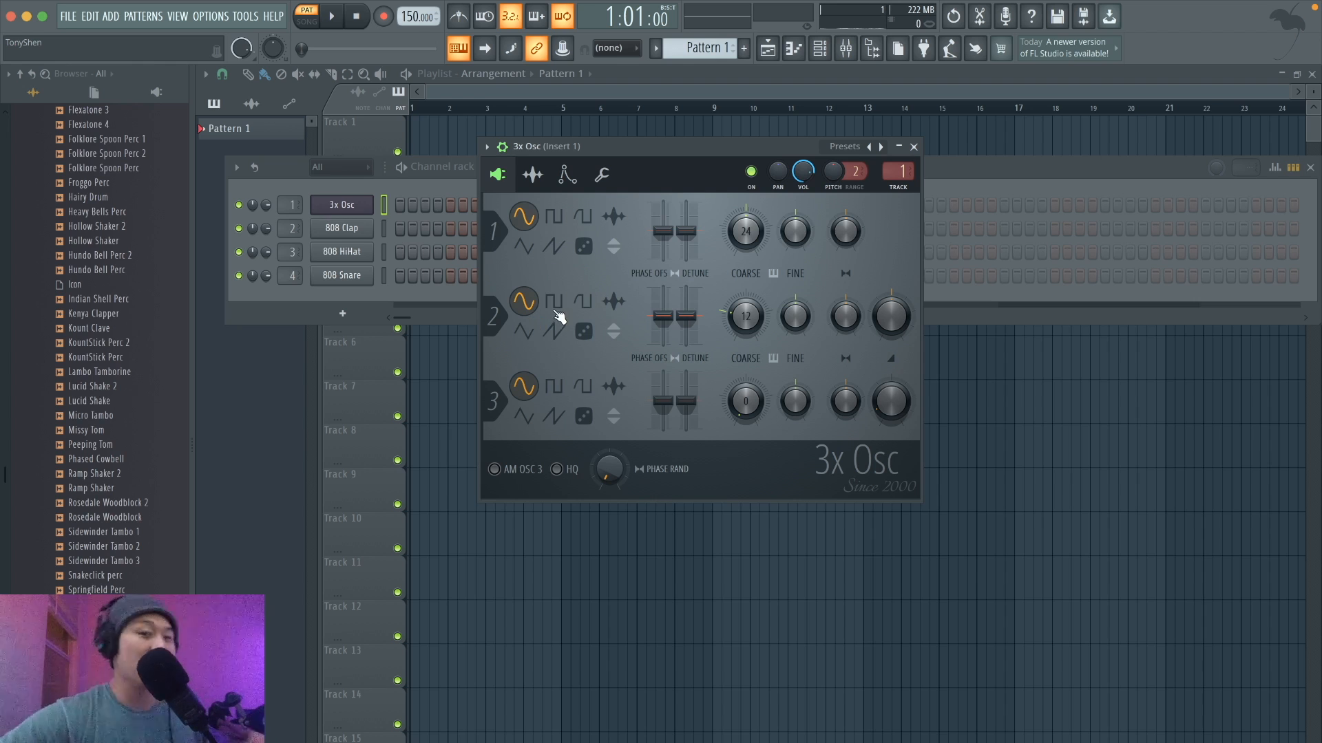
left_click(554, 301)
left_click(554, 217)
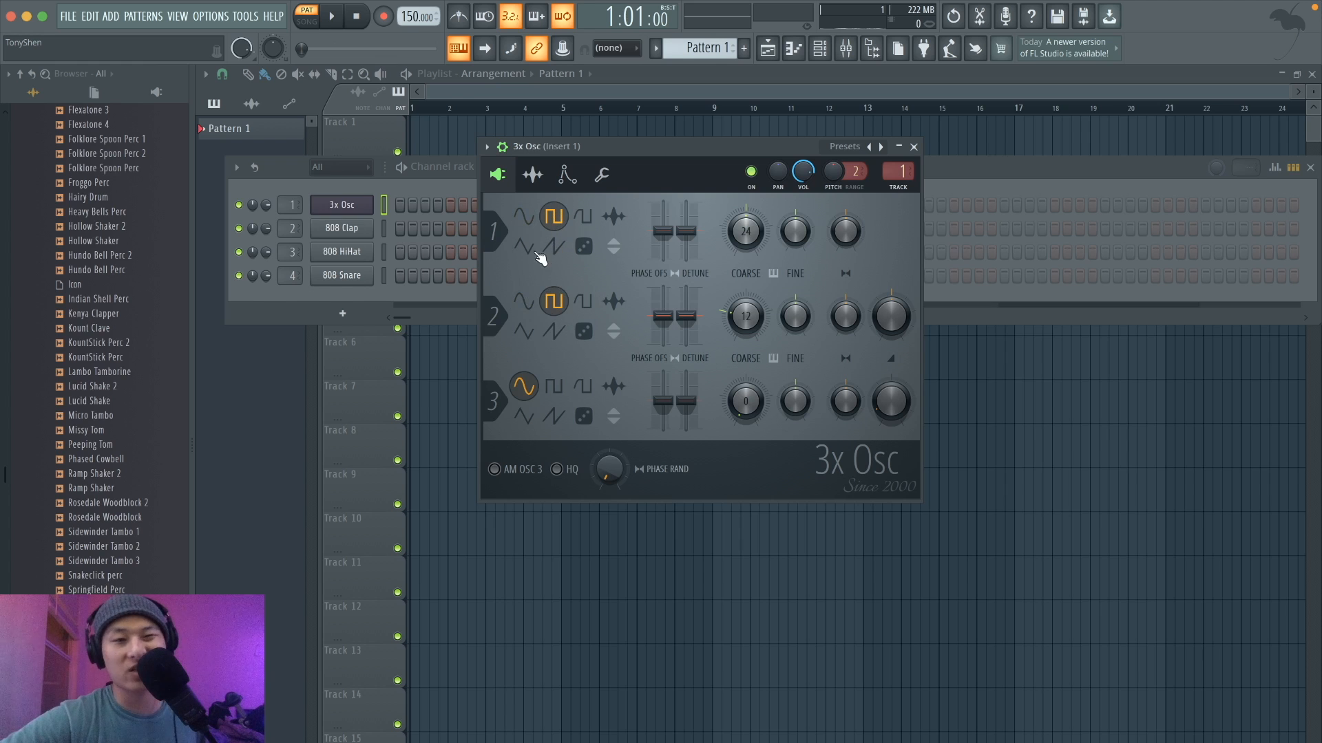
left_click(524, 332)
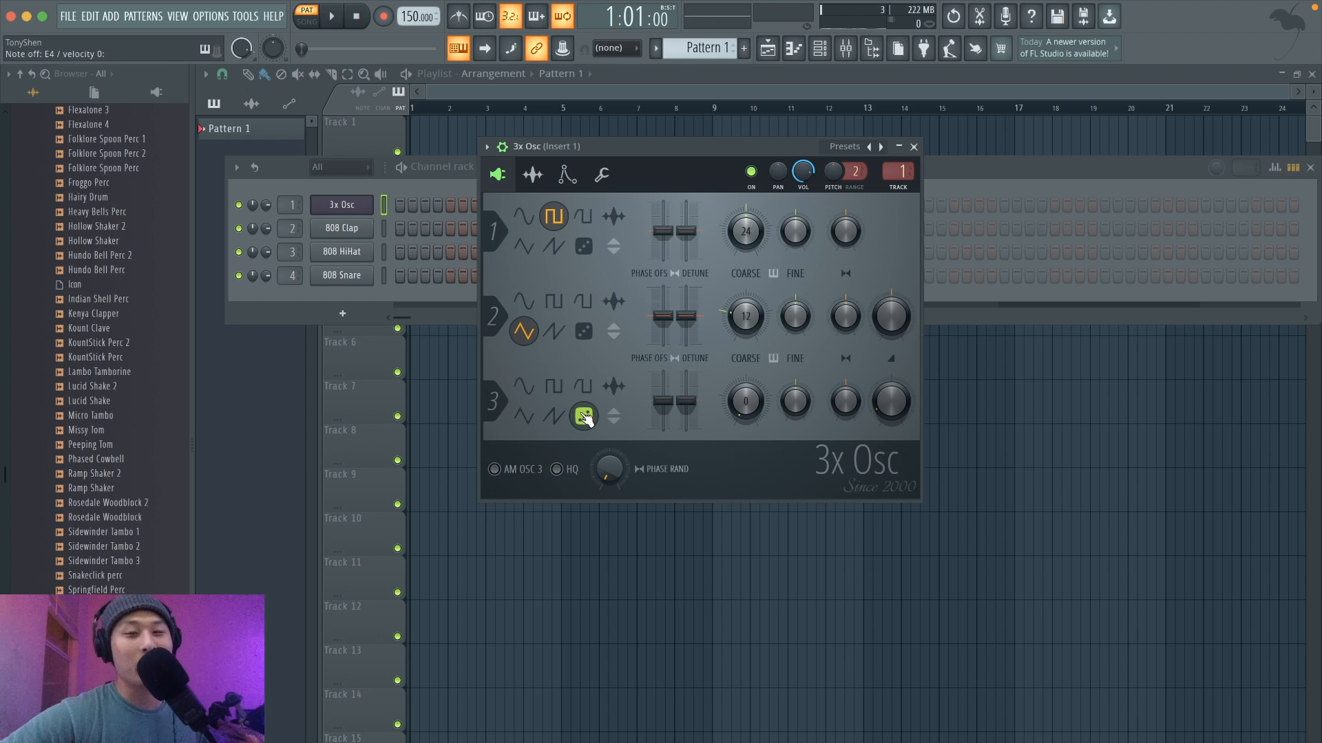
left_click_drag(885, 407, 885, 415)
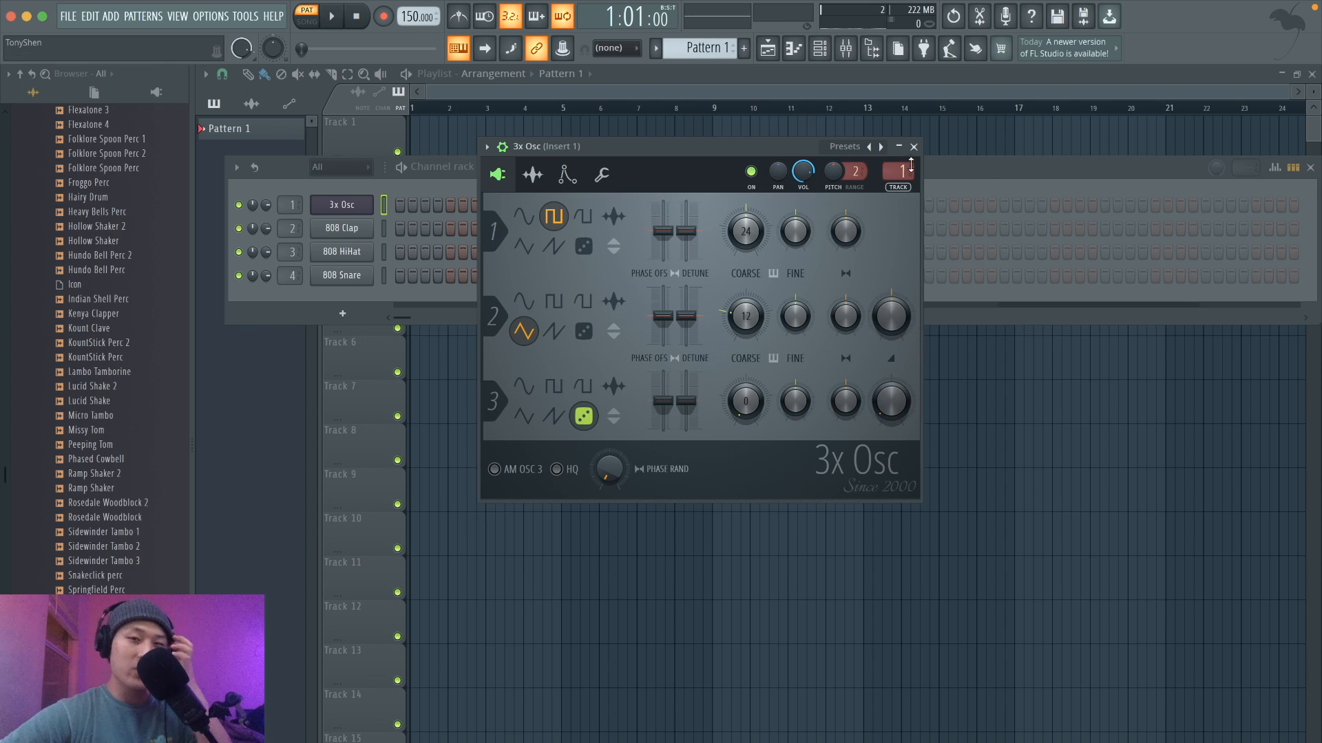
Enable the 3x Osc volume envelope with attack at minimum and hold at maximum, and close the instrument.
left_click(567, 174)
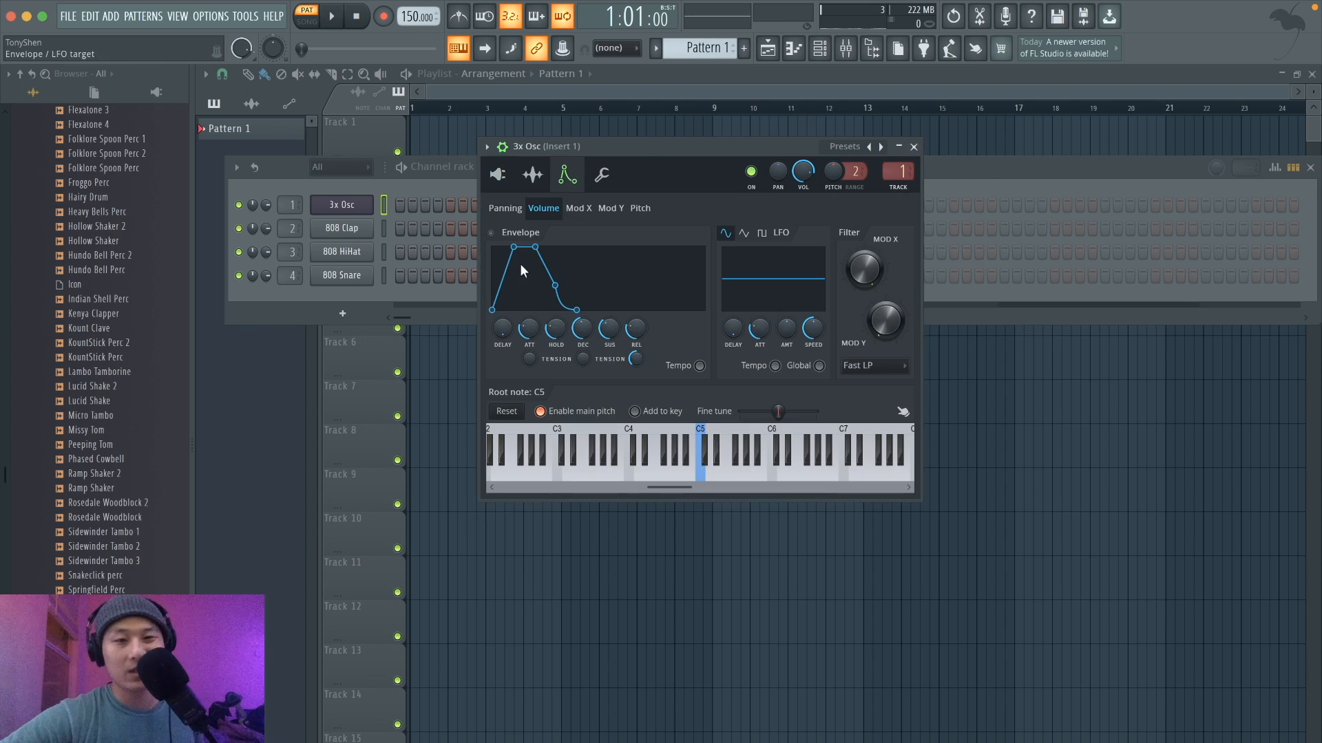
left_click(492, 234)
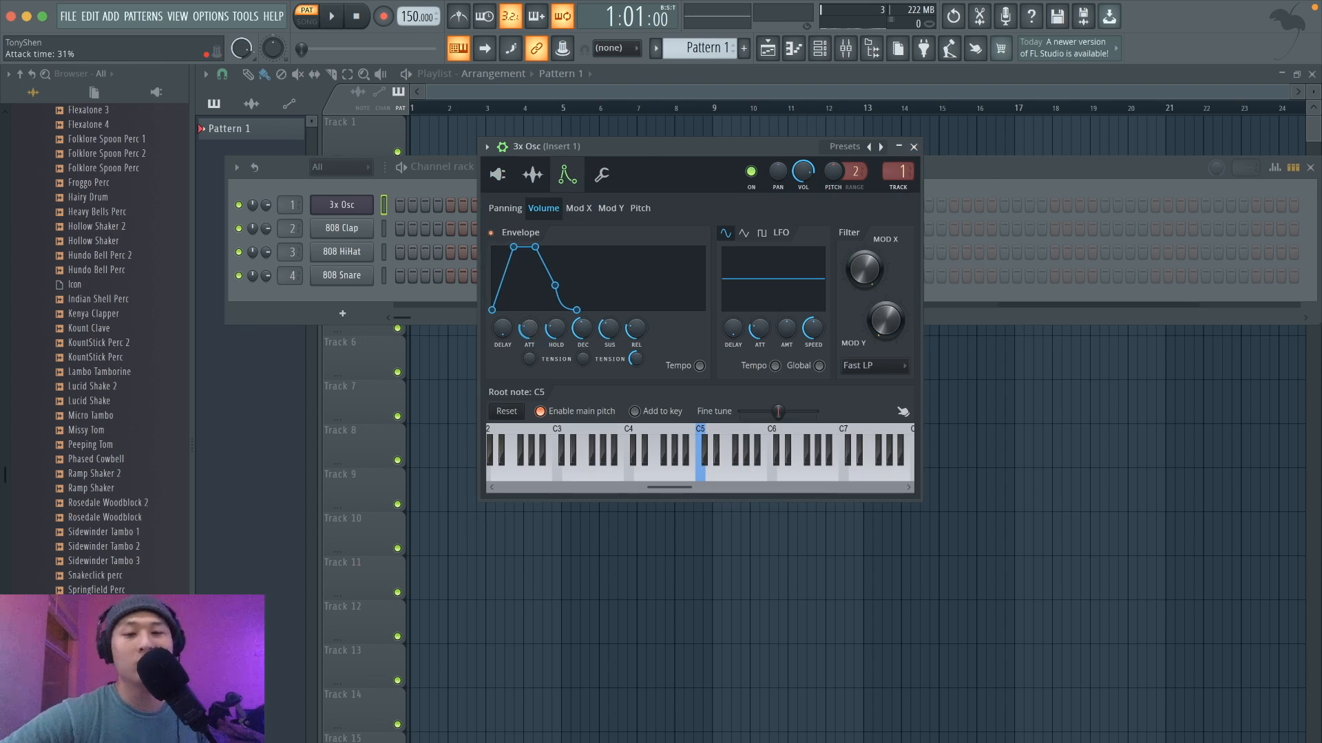
left_click_drag(529, 328, 560, 302)
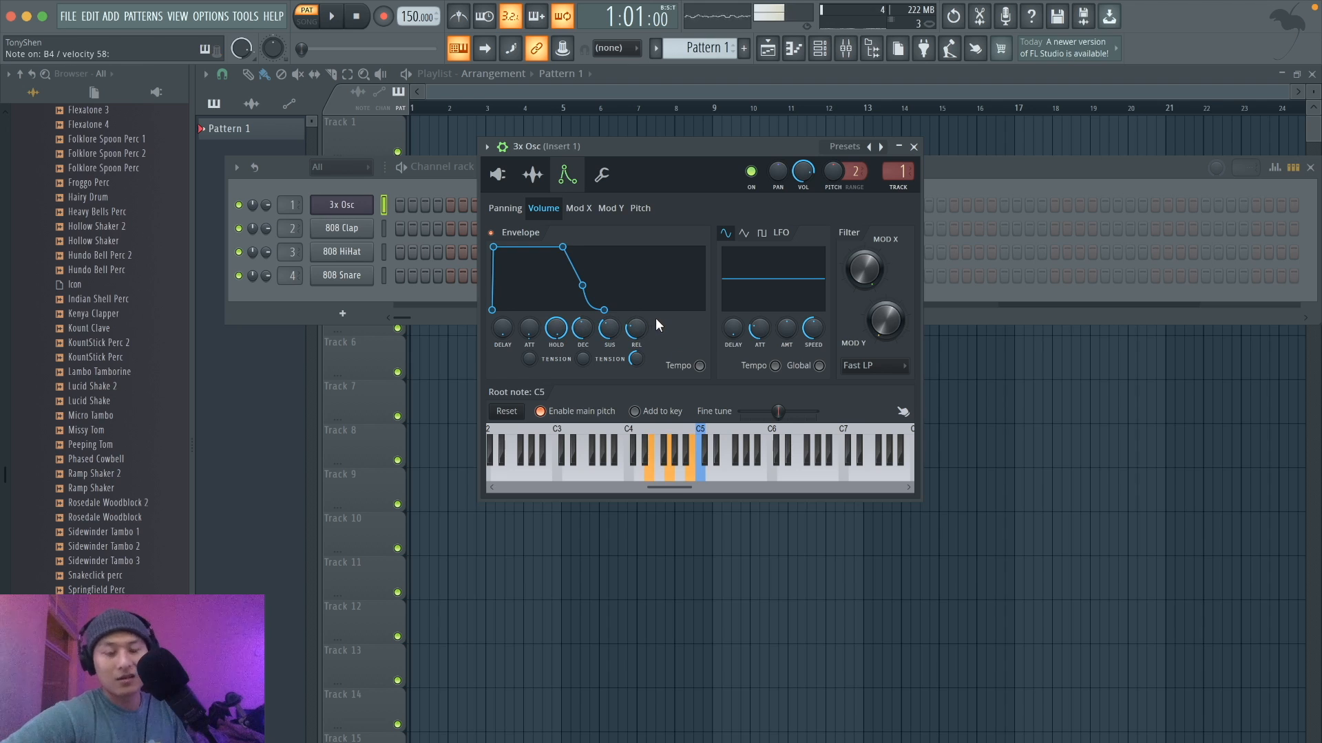
left_click(913, 147)
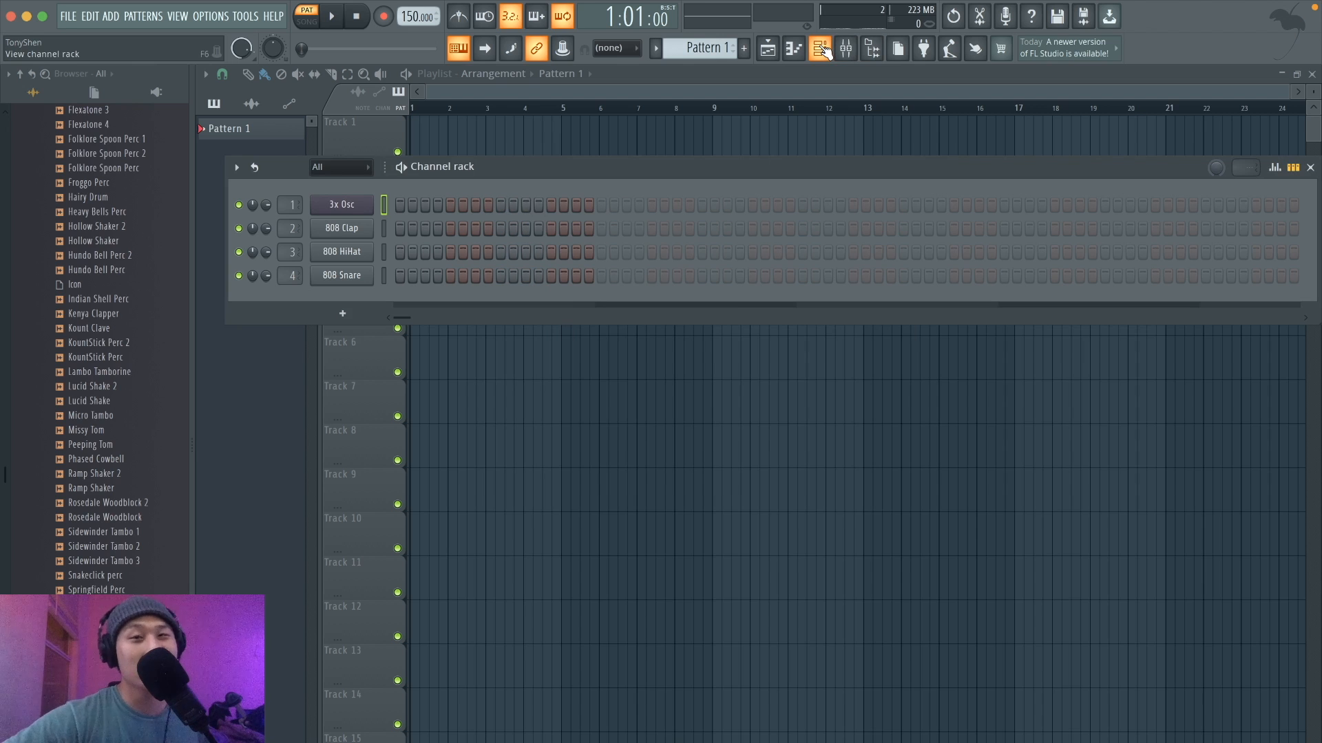
Draw an E5, G5 and B5 chord from bar 1 in the 3x Osc piano roll, lengthen it to 1:04:00 and play it.
left_click(794, 49)
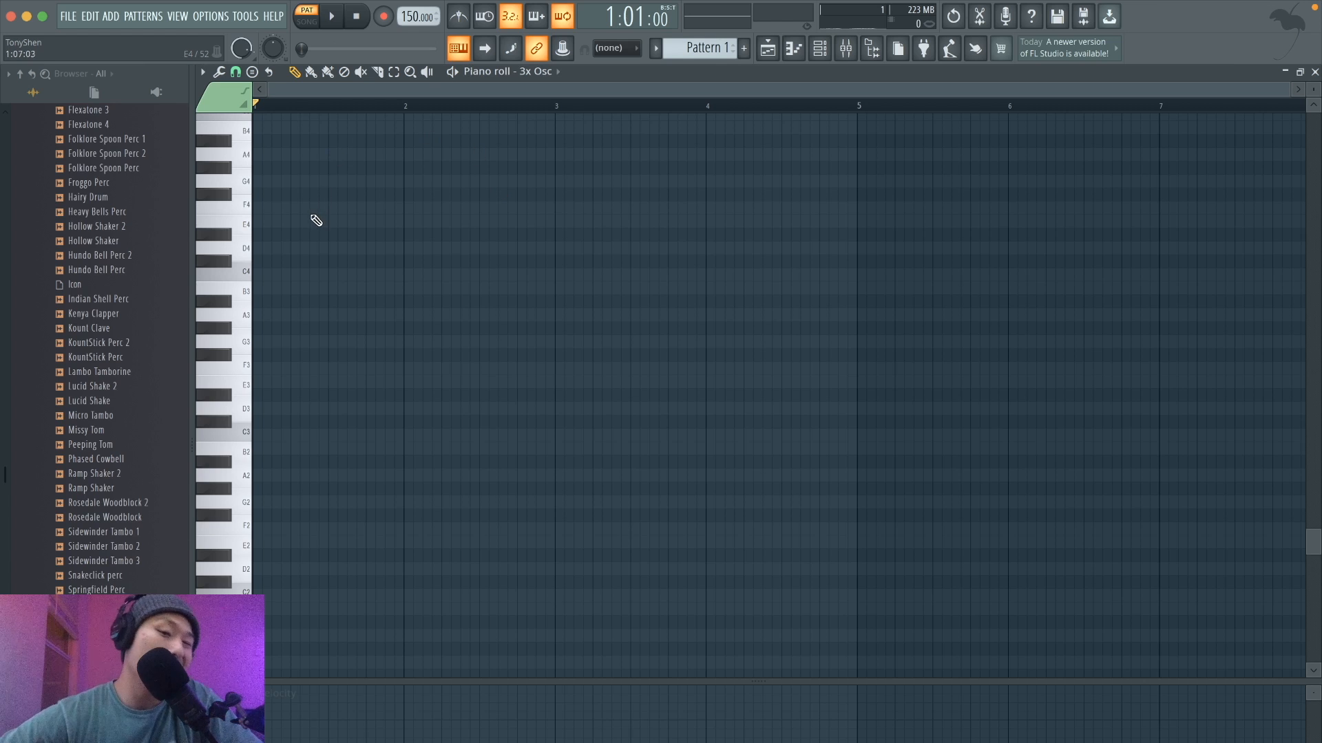
scroll(316, 221, "up", 5)
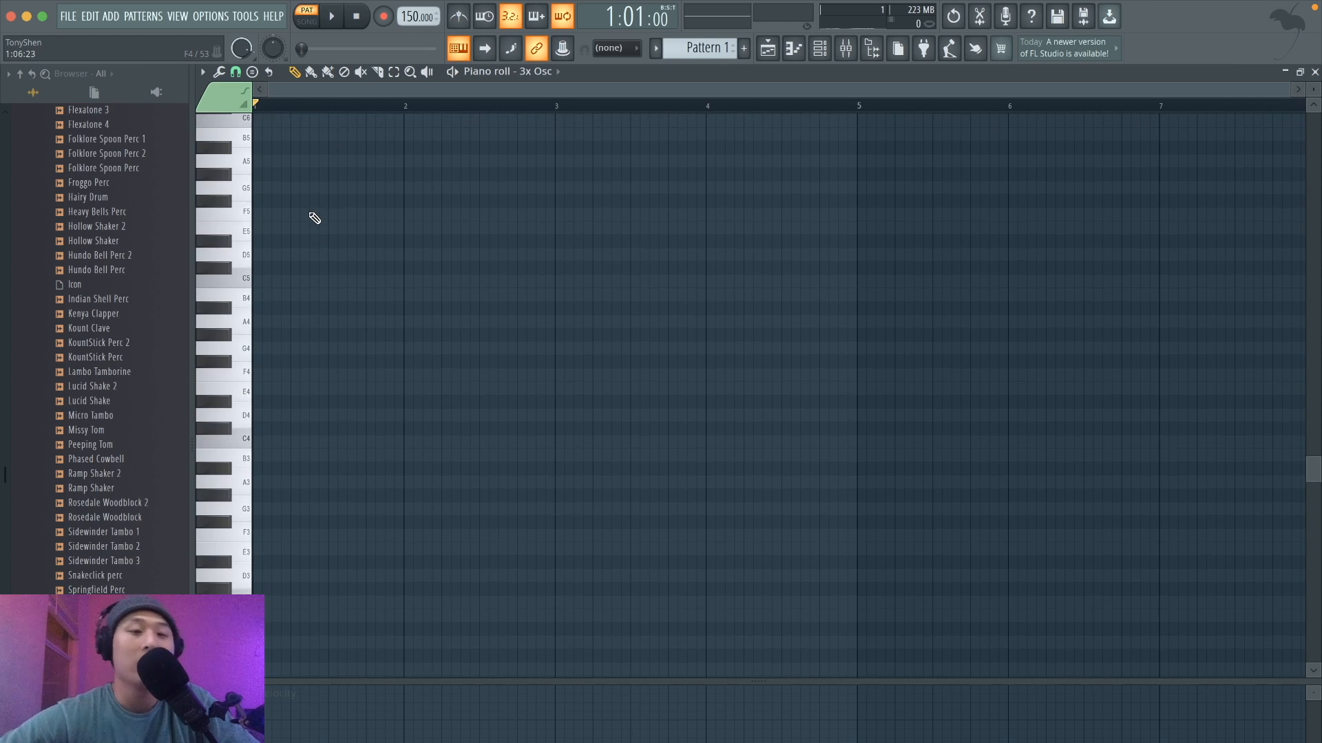
left_click(275, 234)
scroll(324, 219, "up", 3)
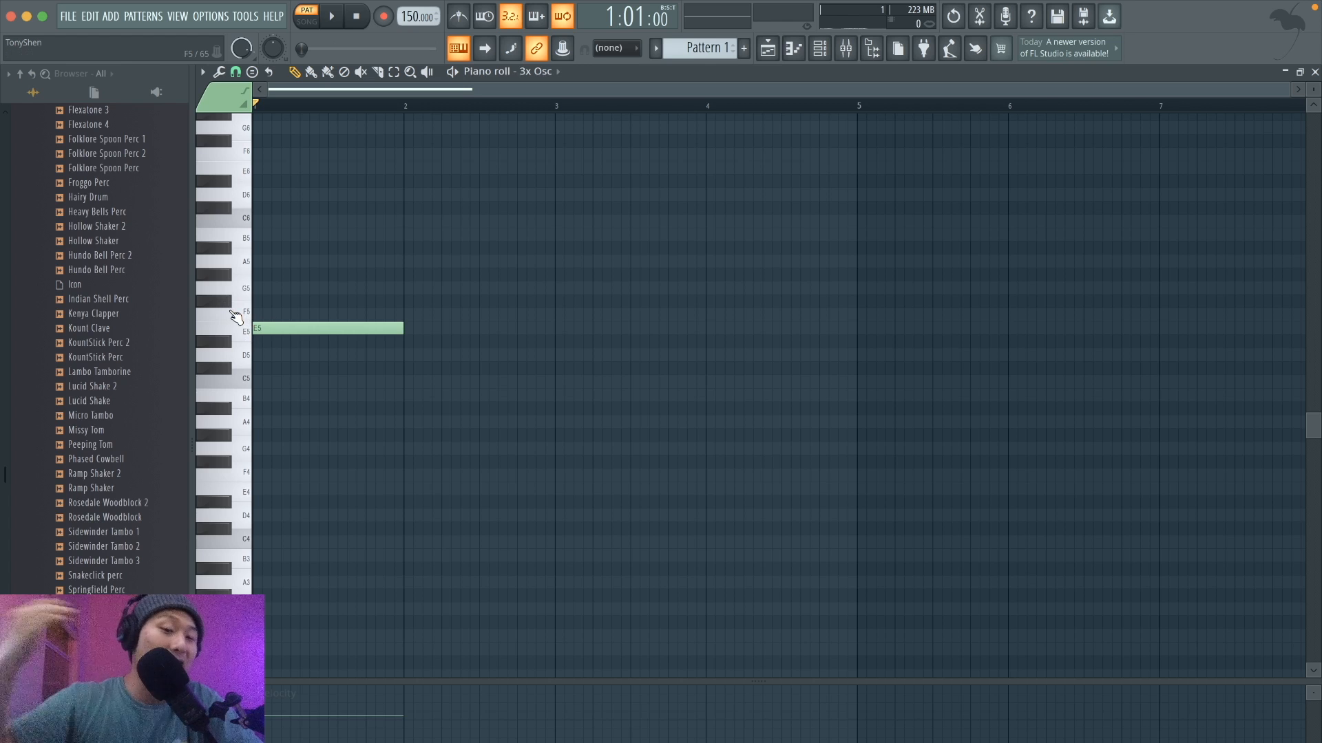
left_click(262, 290)
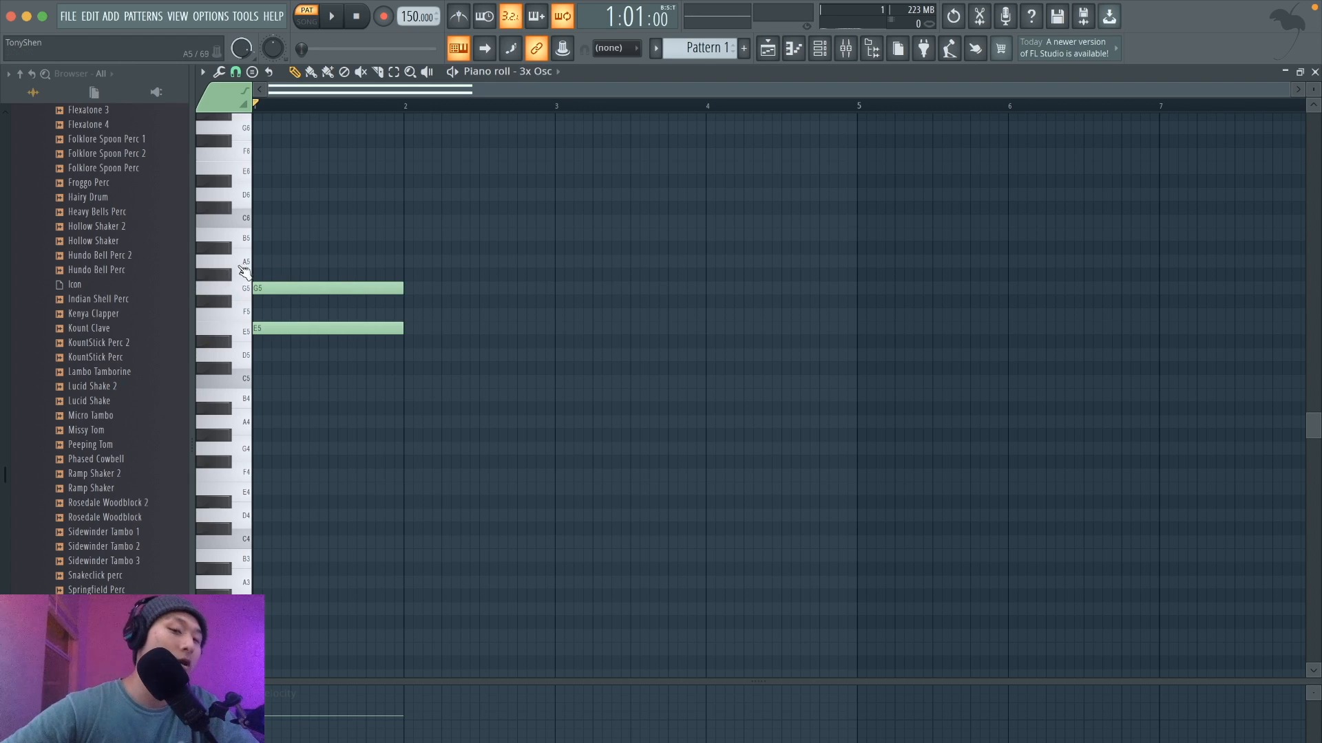
left_click(257, 236)
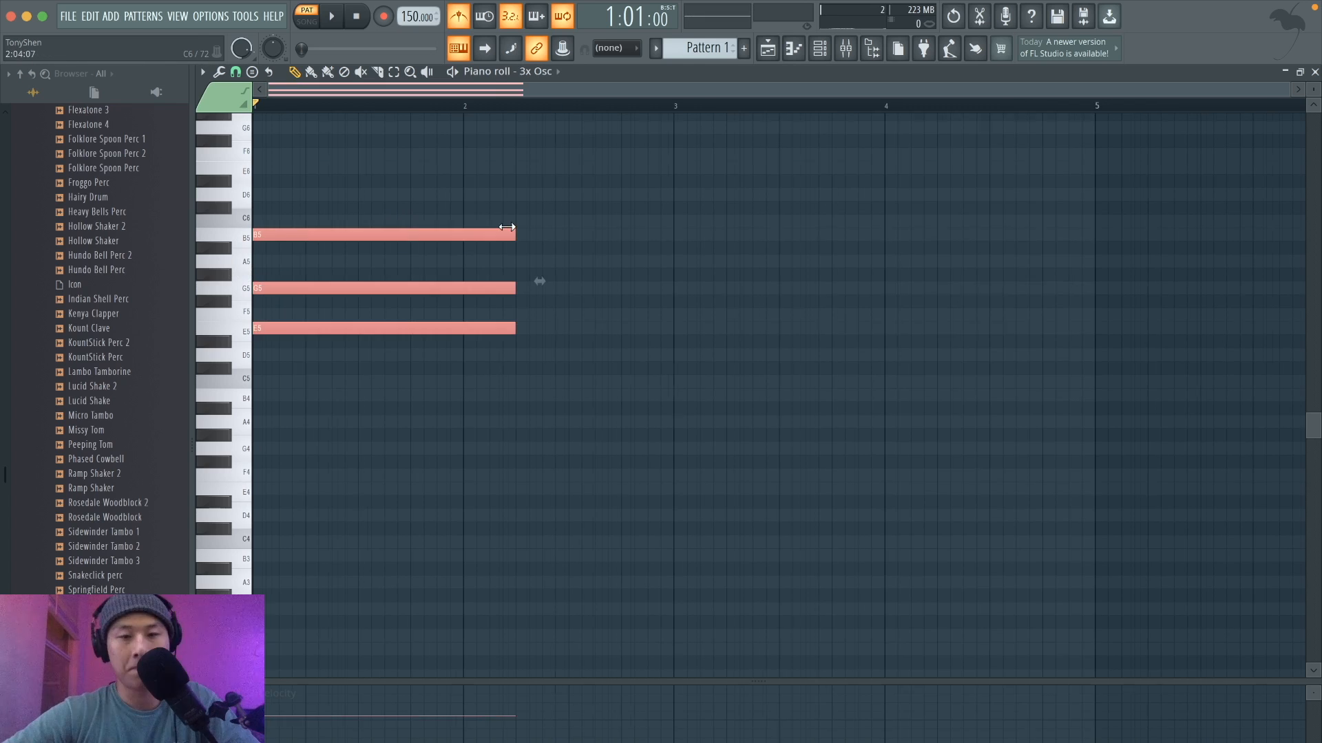
key("space")
left_click(567, 193, "super")
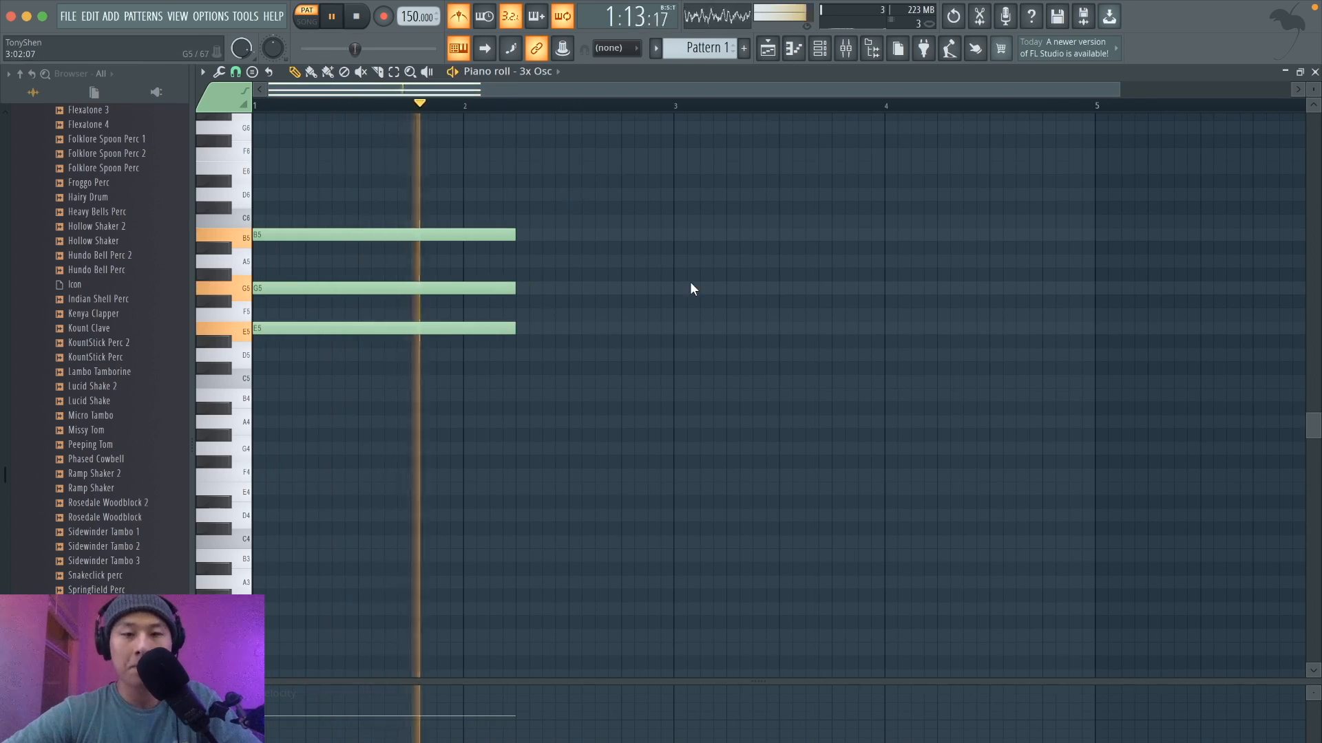
key("space")
Draw a descending run from 2:09 with a two-step G5, a two-step F#5 and an E5 lasting until bar 3.
left_click(590, 208)
mouse_move(590, 208)
left_mouse_down()
mouse_move(564, 297)
mouse_move(563, 287)
left_mouse_up()
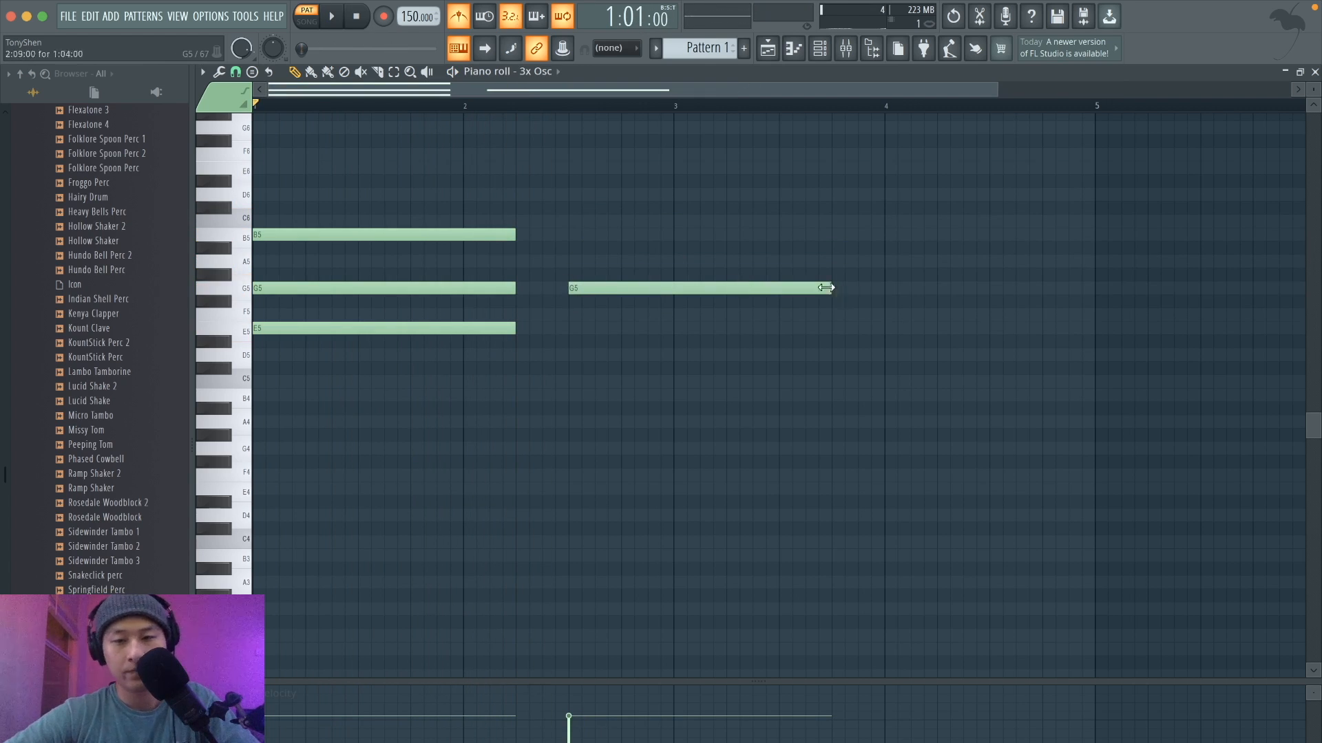
left_click_drag(827, 287, 590, 311)
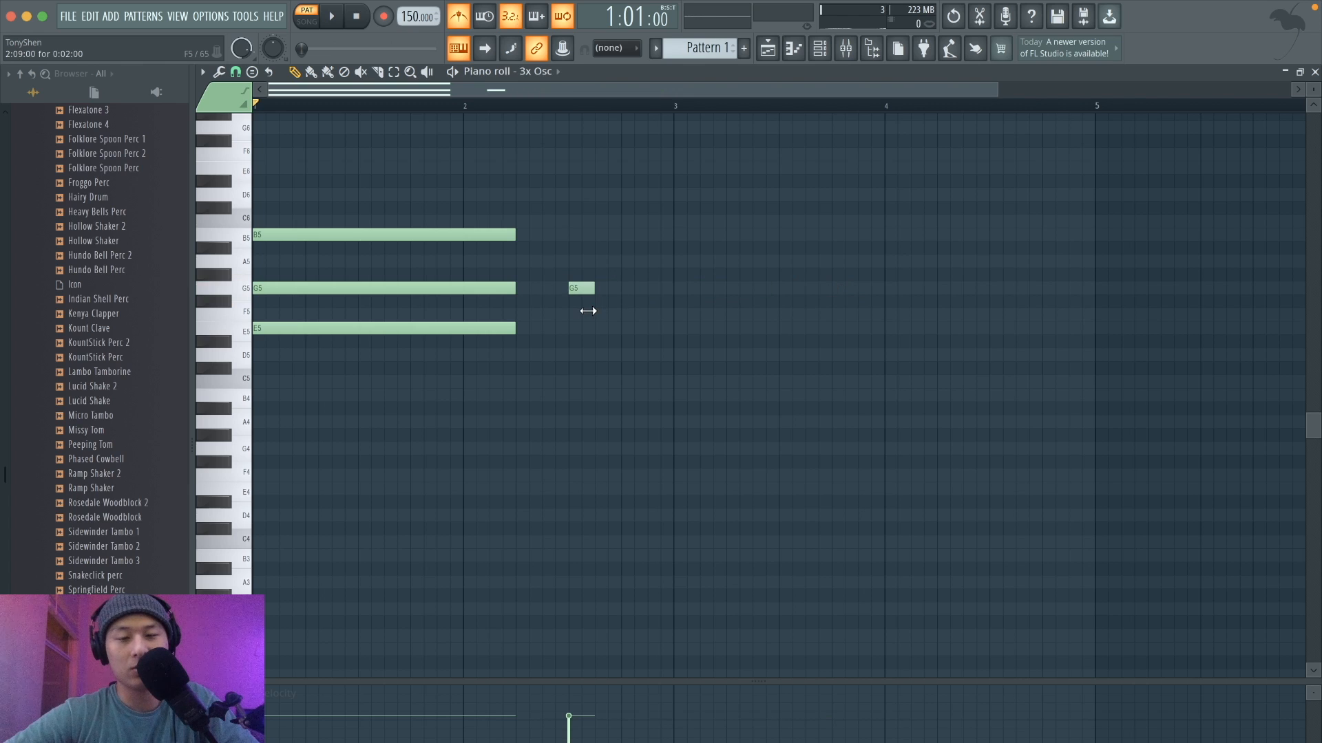
left_click(597, 315)
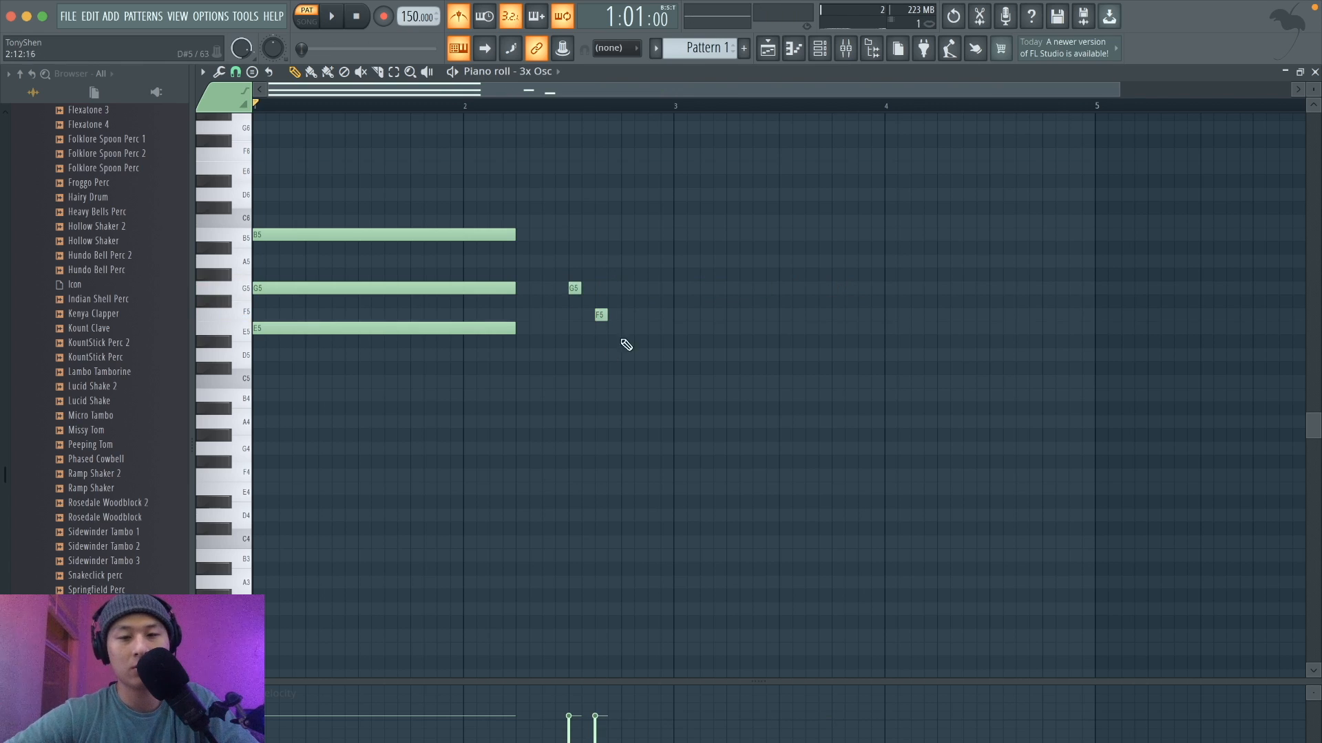
left_click_drag(597, 314, 598, 301)
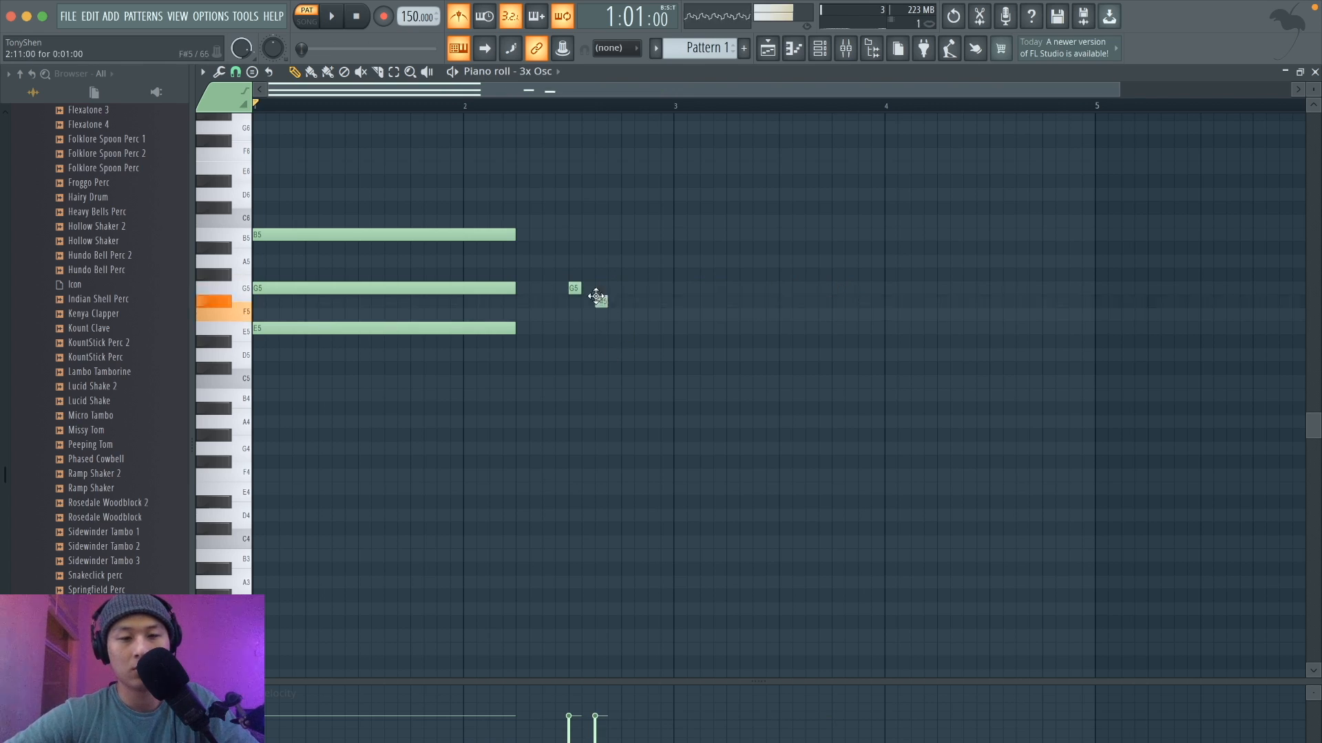
left_click(624, 329)
key("space")
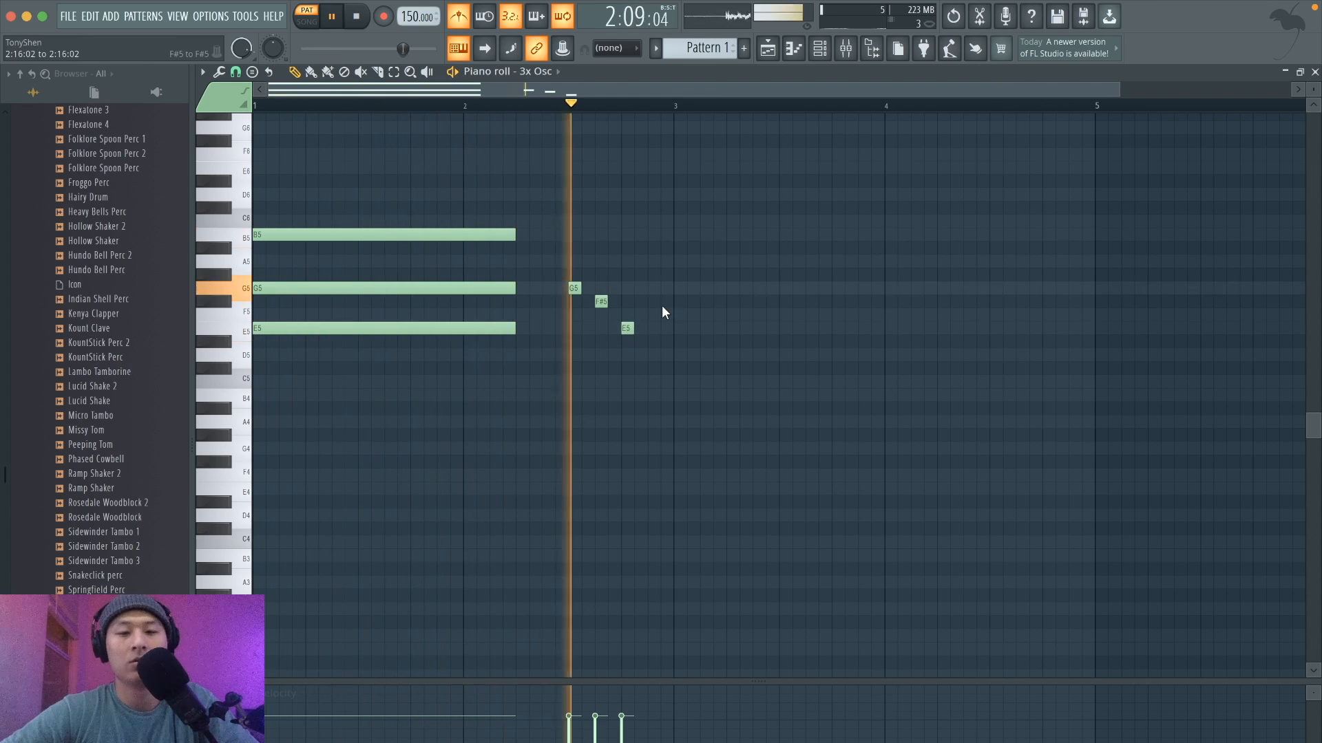
key("space")
left_click_drag(657, 349, 597, 288)
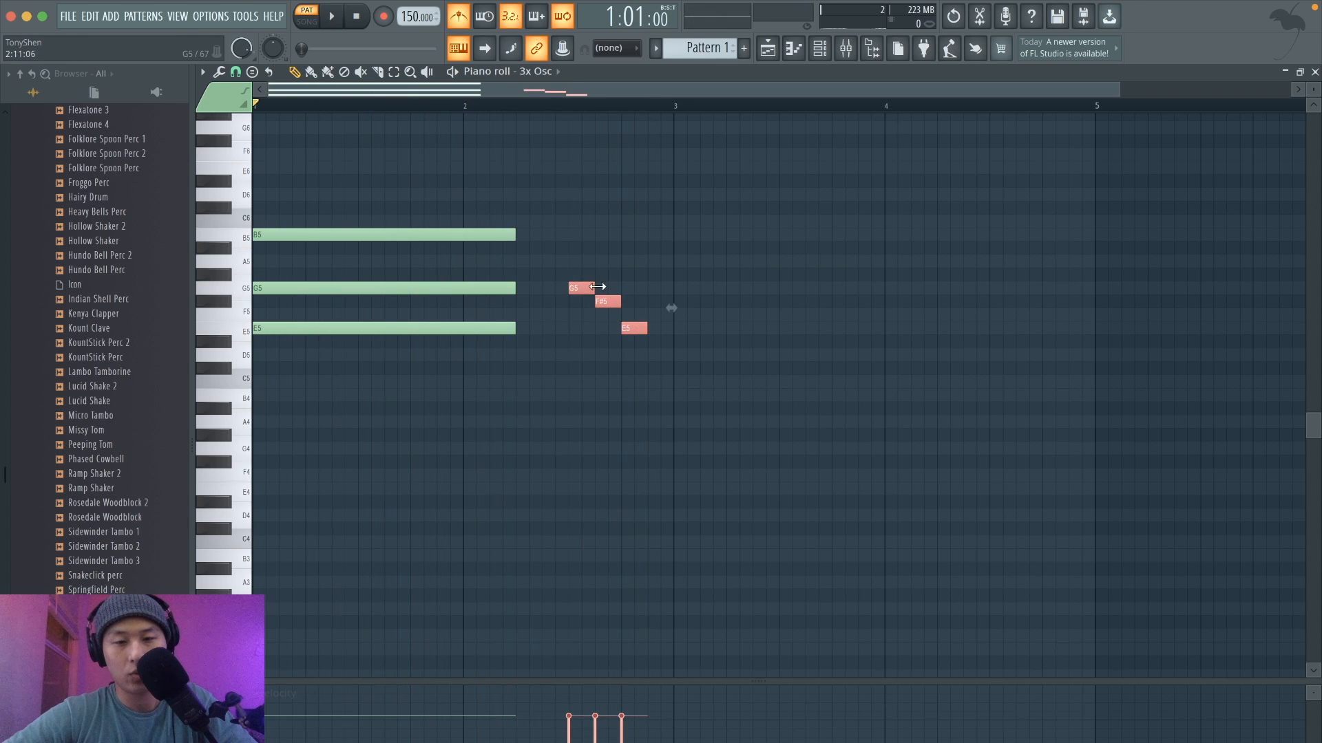
left_click(648, 315)
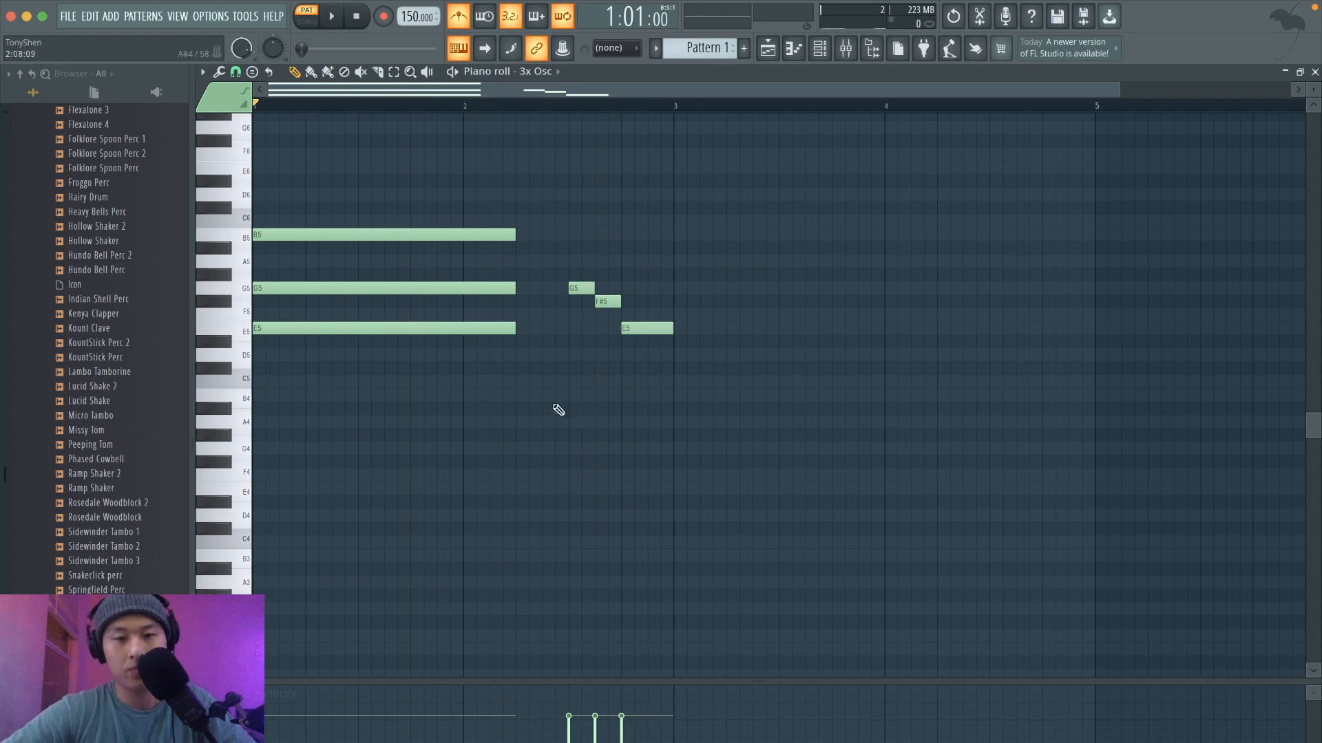
Duplicate the E5, G5 and B5 chord to the start of bar 3 and play the pattern.
left_click_drag(527, 402, 283, 162)
left_click_drag(266, 236, 684, 236)
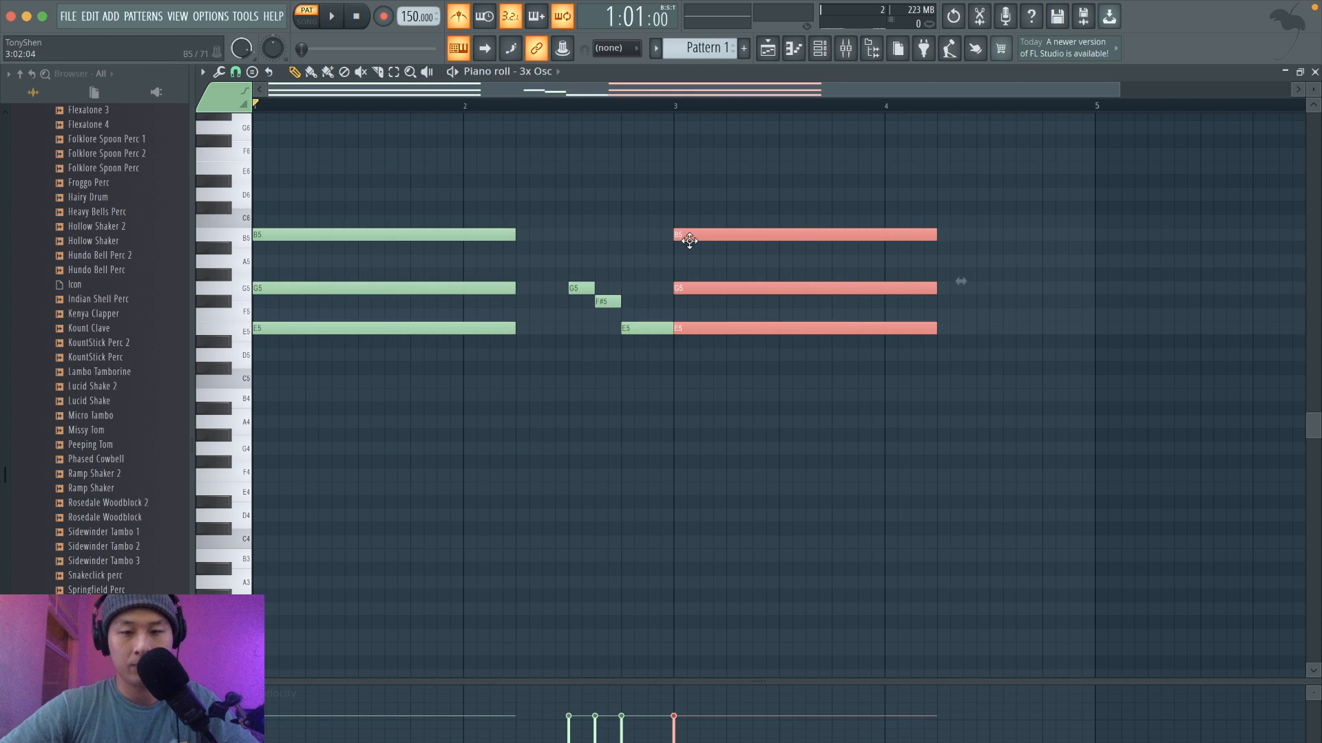
key("space")
left_click(614, 220)
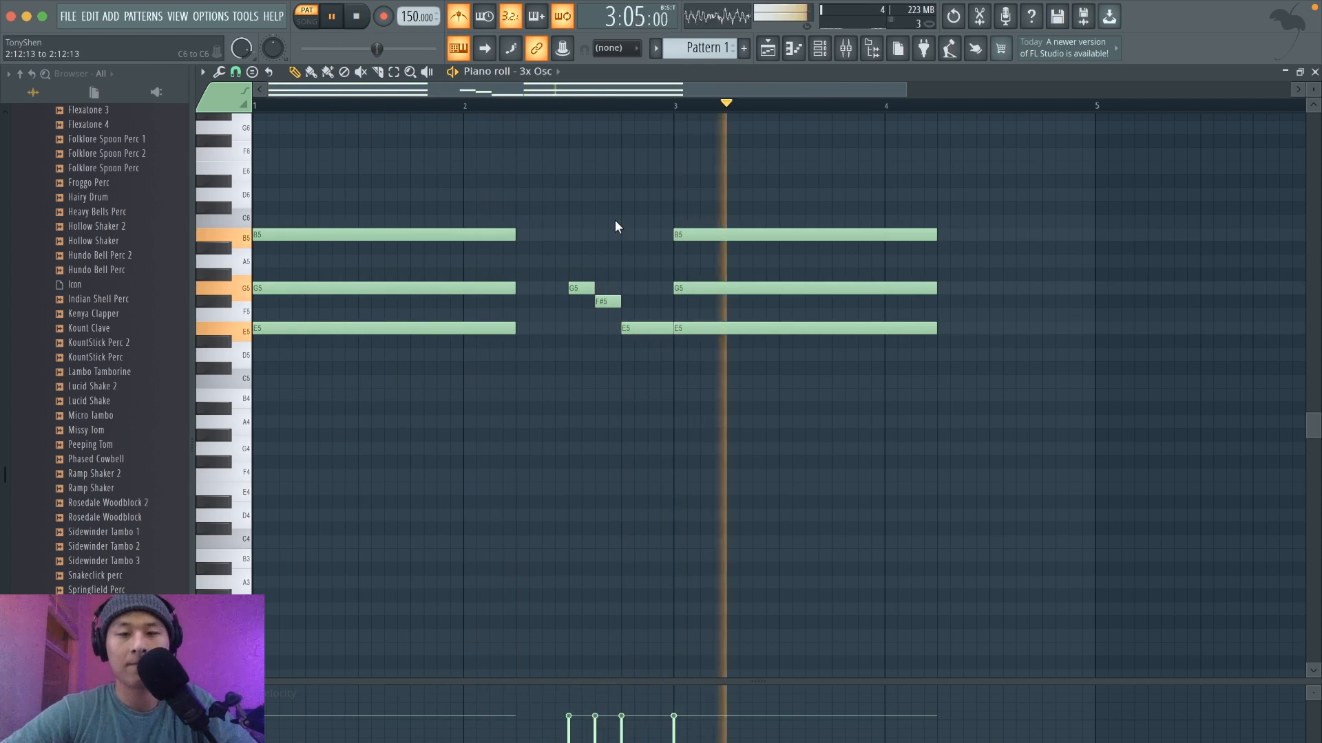
key("space")
Shorten the run's E5 to two steps and duplicate the G5, F#5, E5 run to 4:09.
left_click_drag(657, 324, 1000, 290)
left_click(1002, 233)
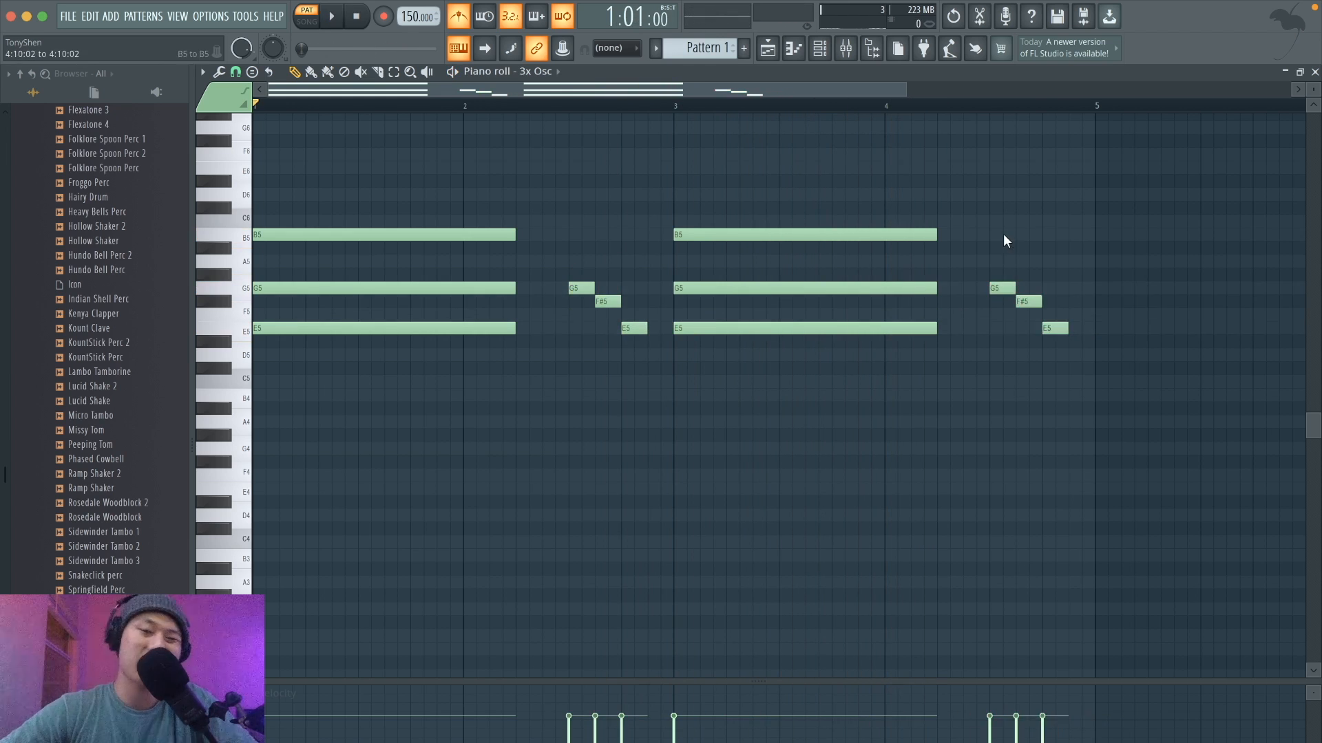
Play back the four-bar melody pattern from the start.
scroll(1002, 233, "down", 4)
scroll(1000, 243, "down", 1)
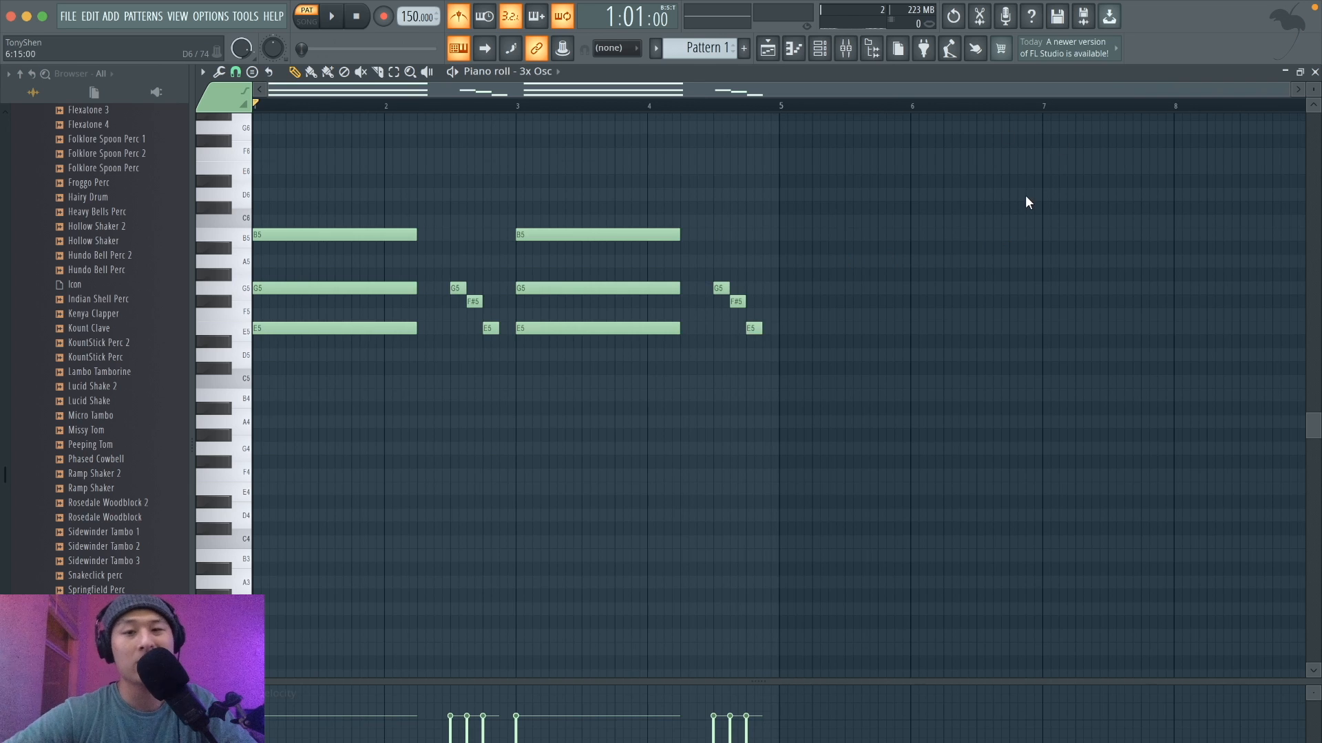
scroll(1025, 202, "right", 2)
scroll(1026, 202, "left", 2)
scroll(1025, 201, "right", 2)
scroll(1025, 201, "left", 2)
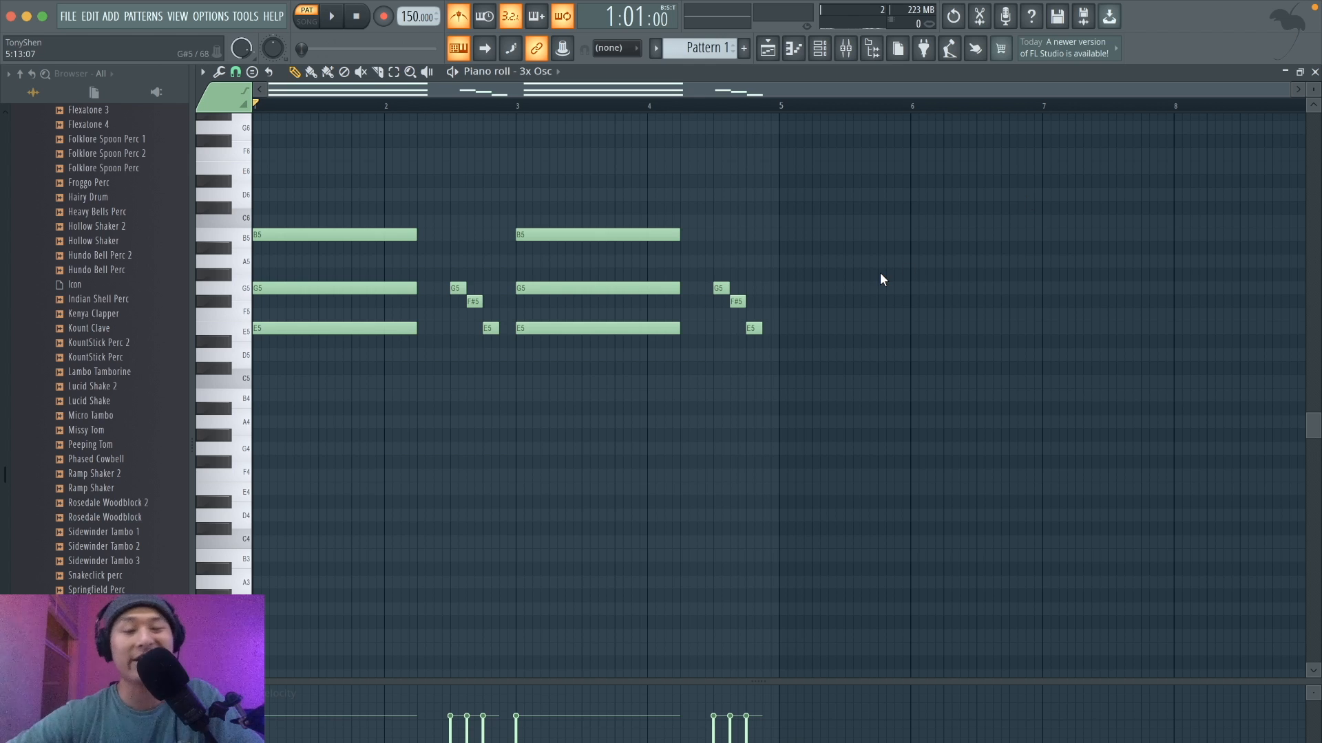
key("space")
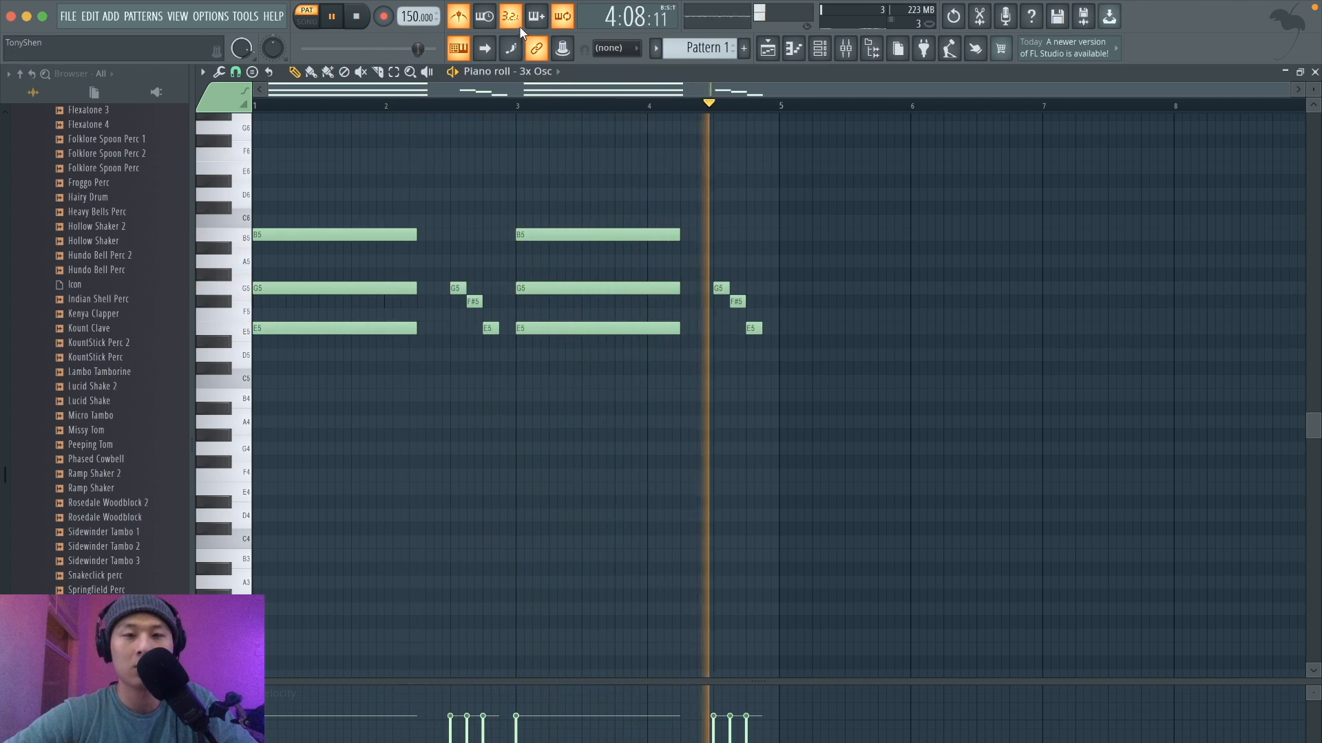
Stop playback and draw a 12-step F4, A4 and C5 chord at the start of bar 5.
key("space")
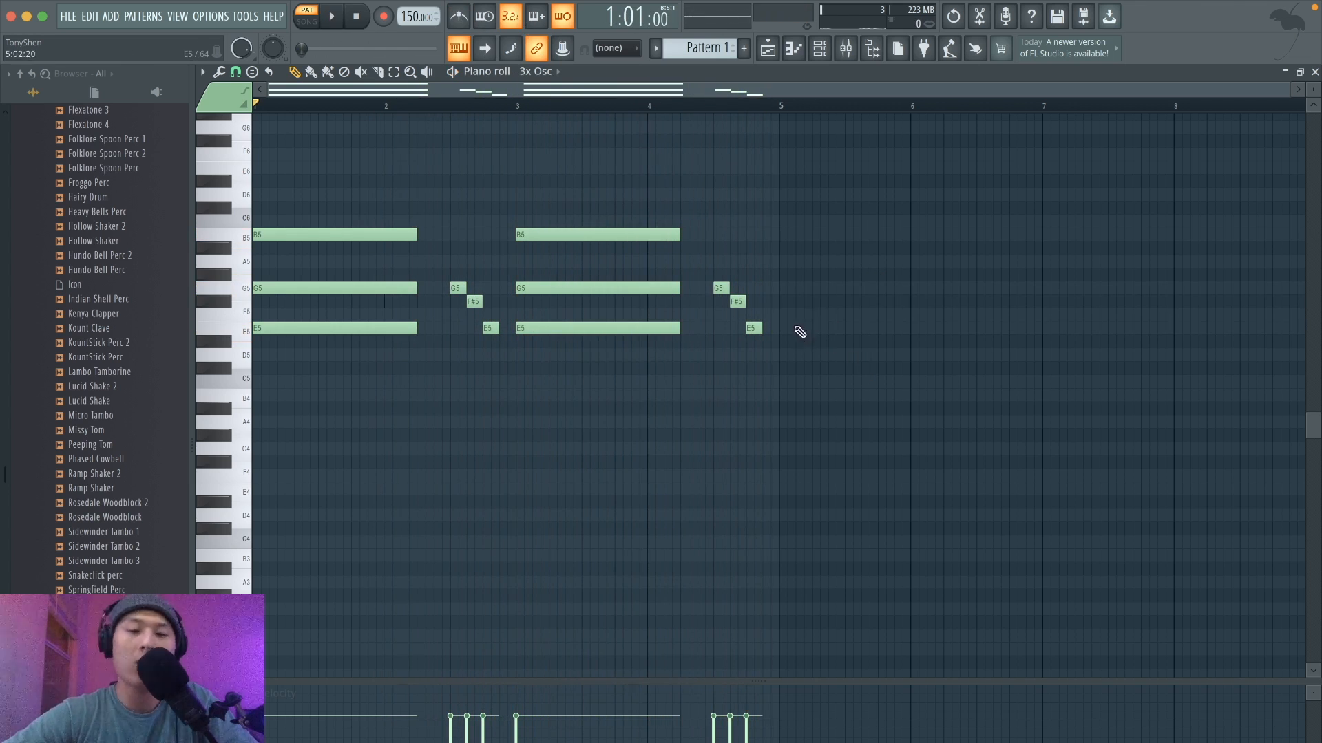
mouse_move(793, 290)
left_mouse_down()
mouse_move(778, 383)
mouse_move(866, 379)
left_mouse_up()
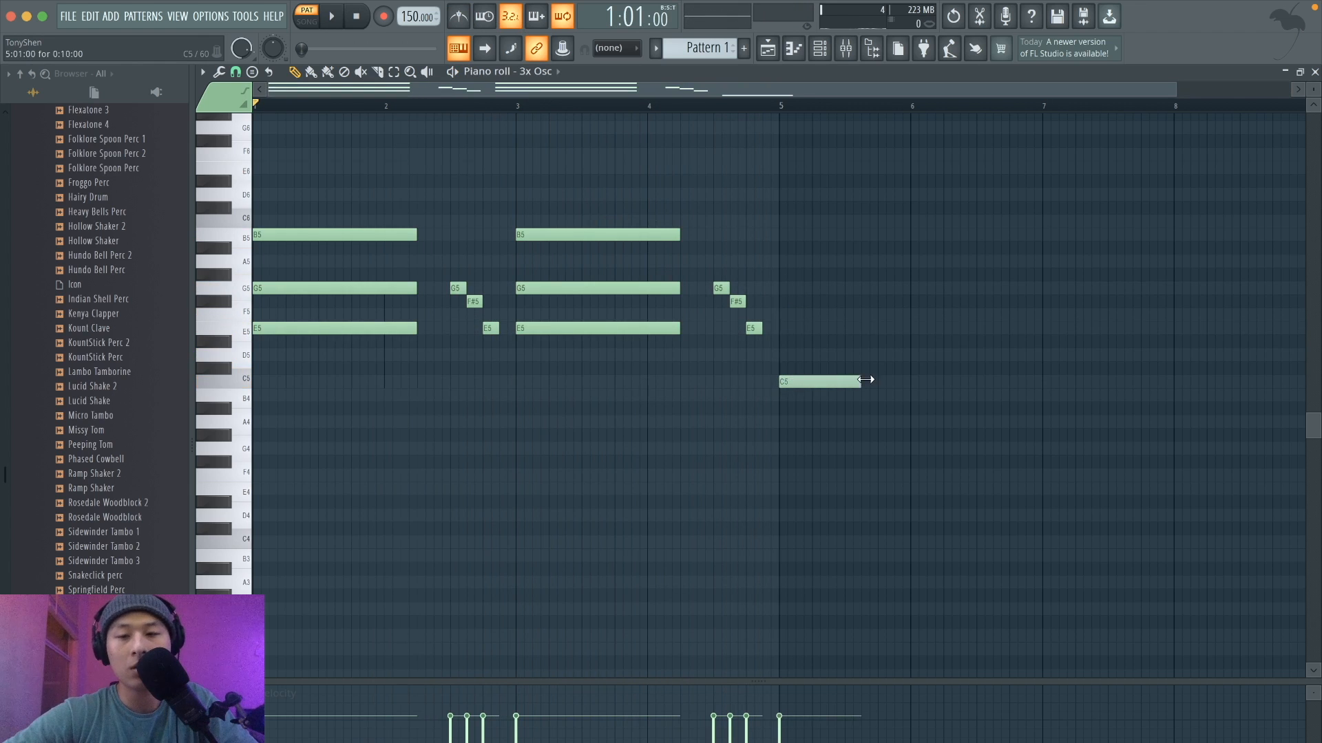
left_click(778, 434)
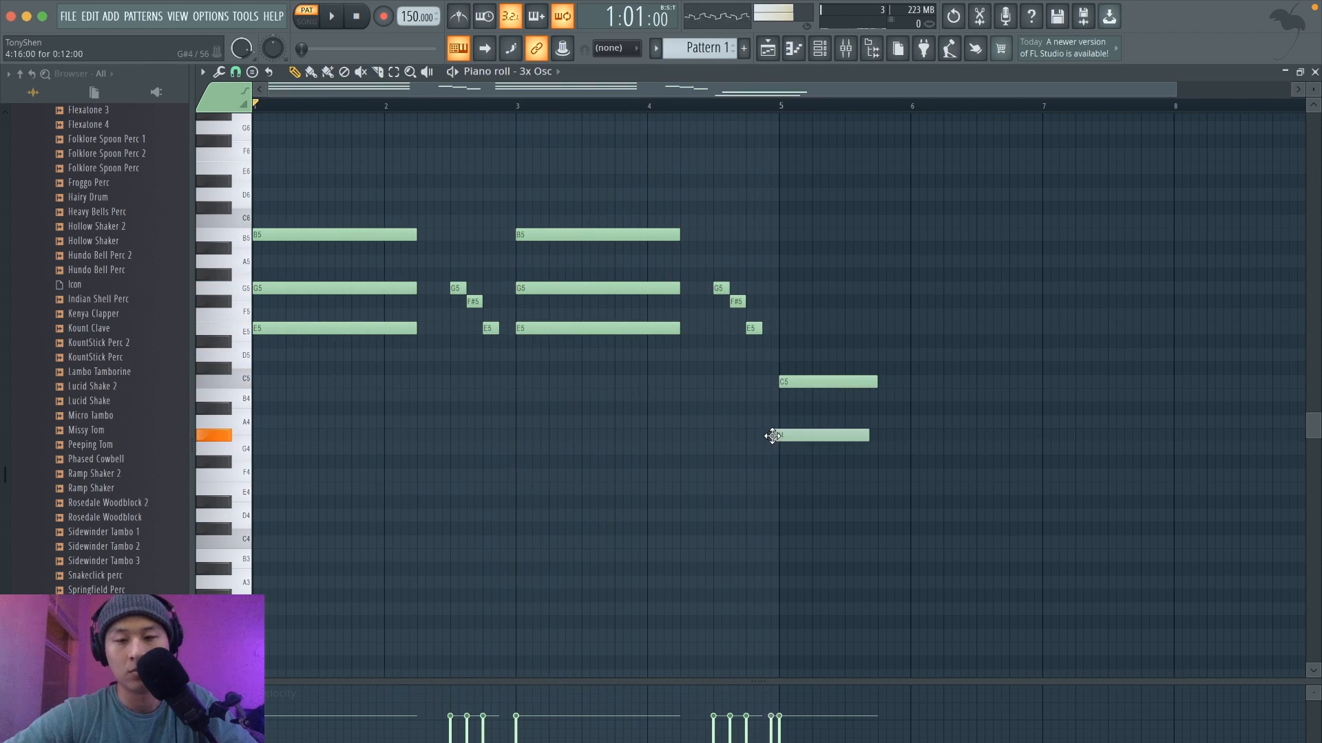
left_click_drag(781, 460, 780, 480)
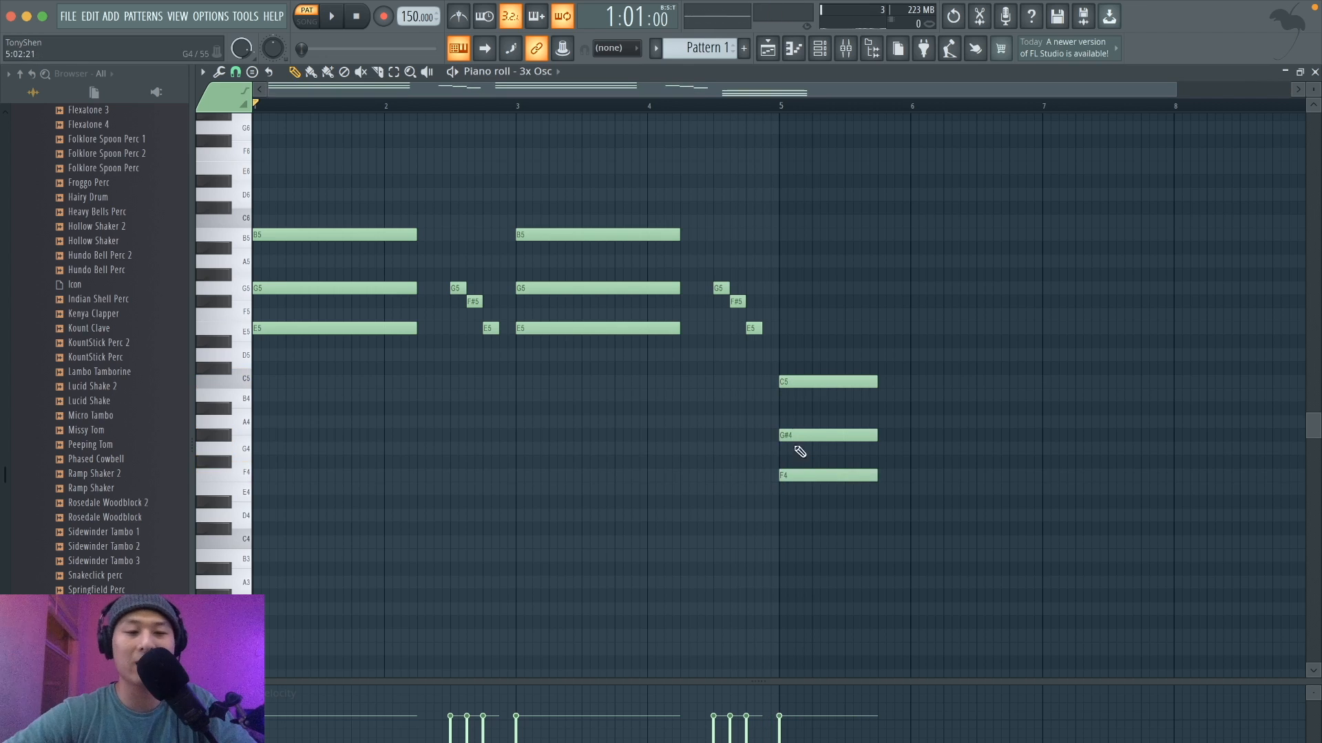
left_click_drag(800, 435, 800, 422)
Move the playback start to 4:09 and audition the transition into the bar 5 chord.
key("space")
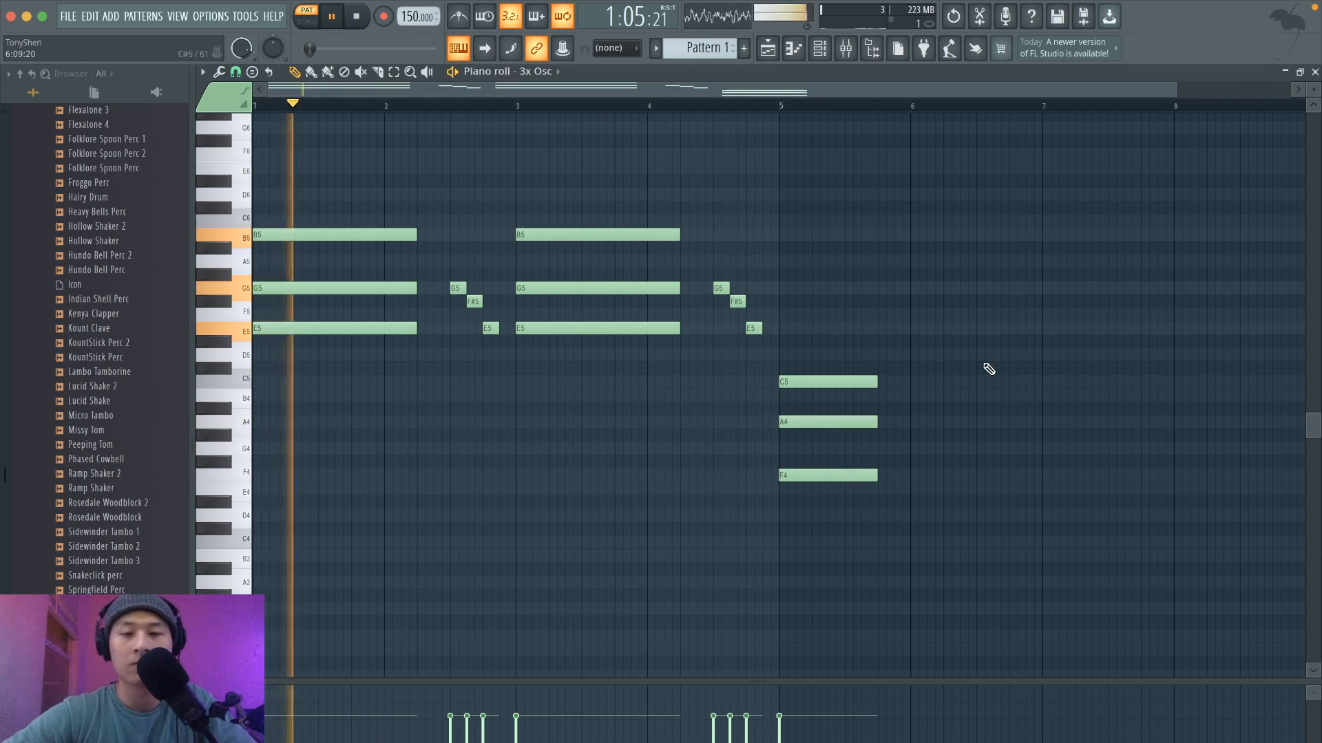
left_click(720, 110)
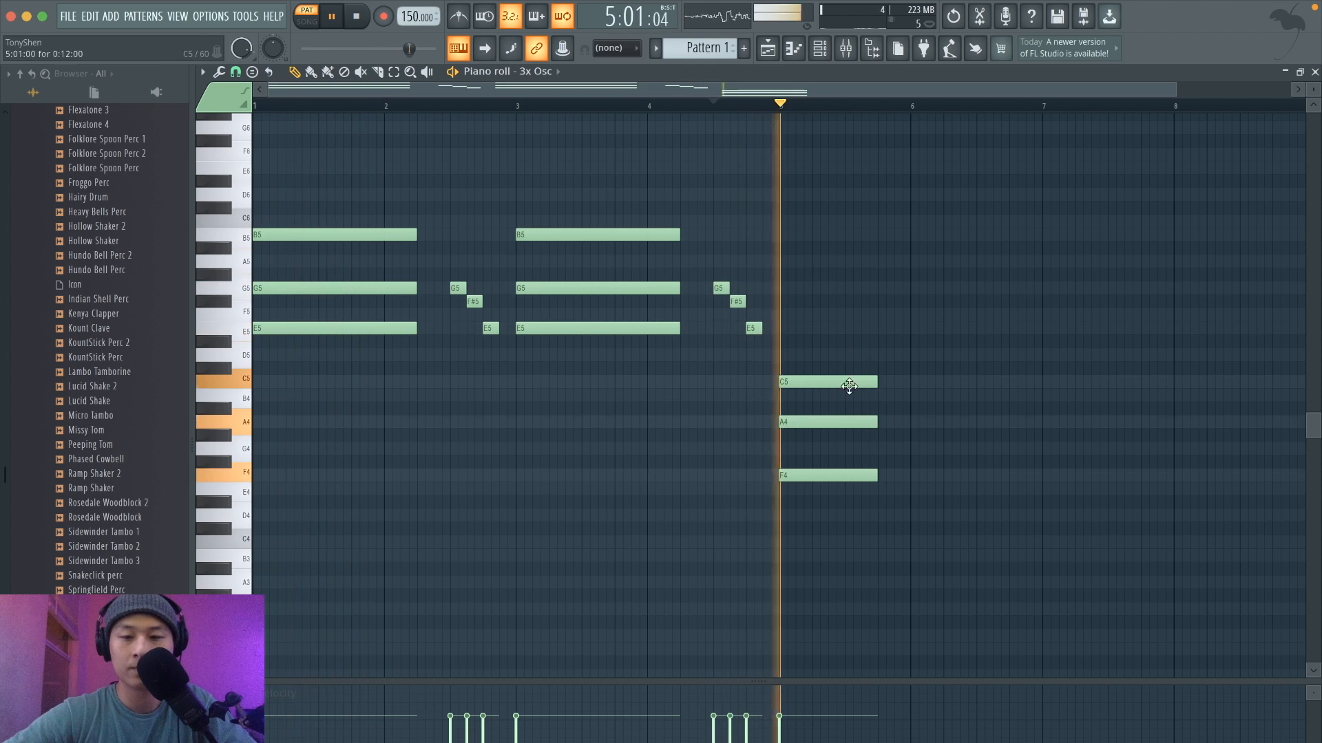
key("space")
left_click(807, 424)
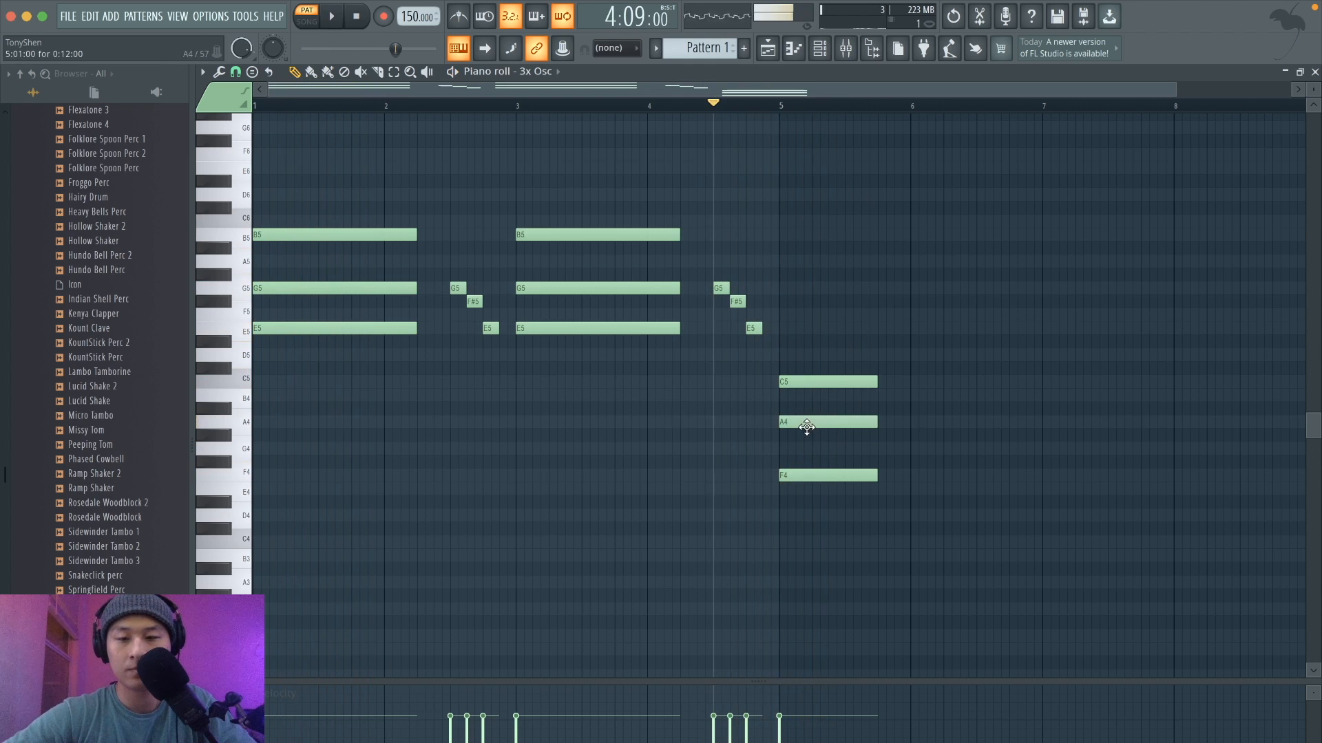
key("space")
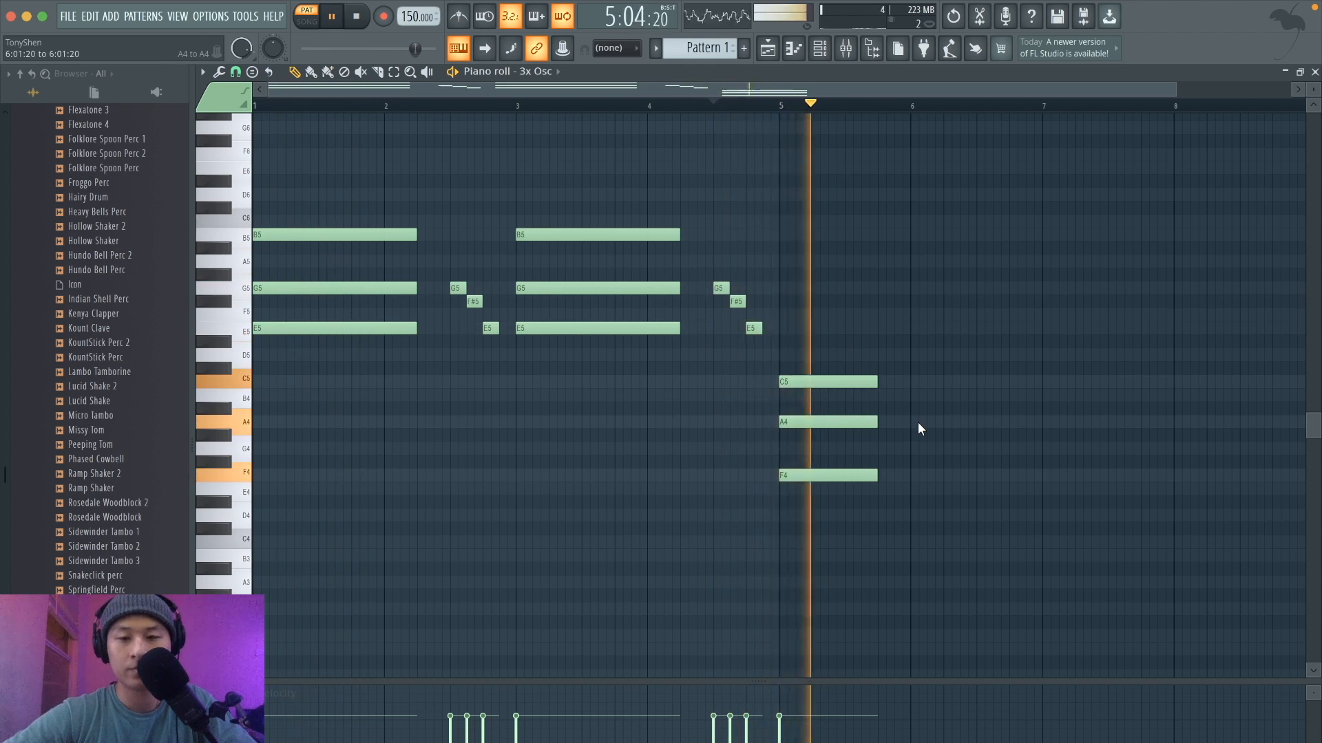
scroll(940, 427, "down", 1)
key("space")
Select the three notes of the bar 5 chord and lengthen them to match the chords in bars 1 and 3.
left_click_drag(830, 470, 771, 350)
left_click_drag(811, 507, 770, 355)
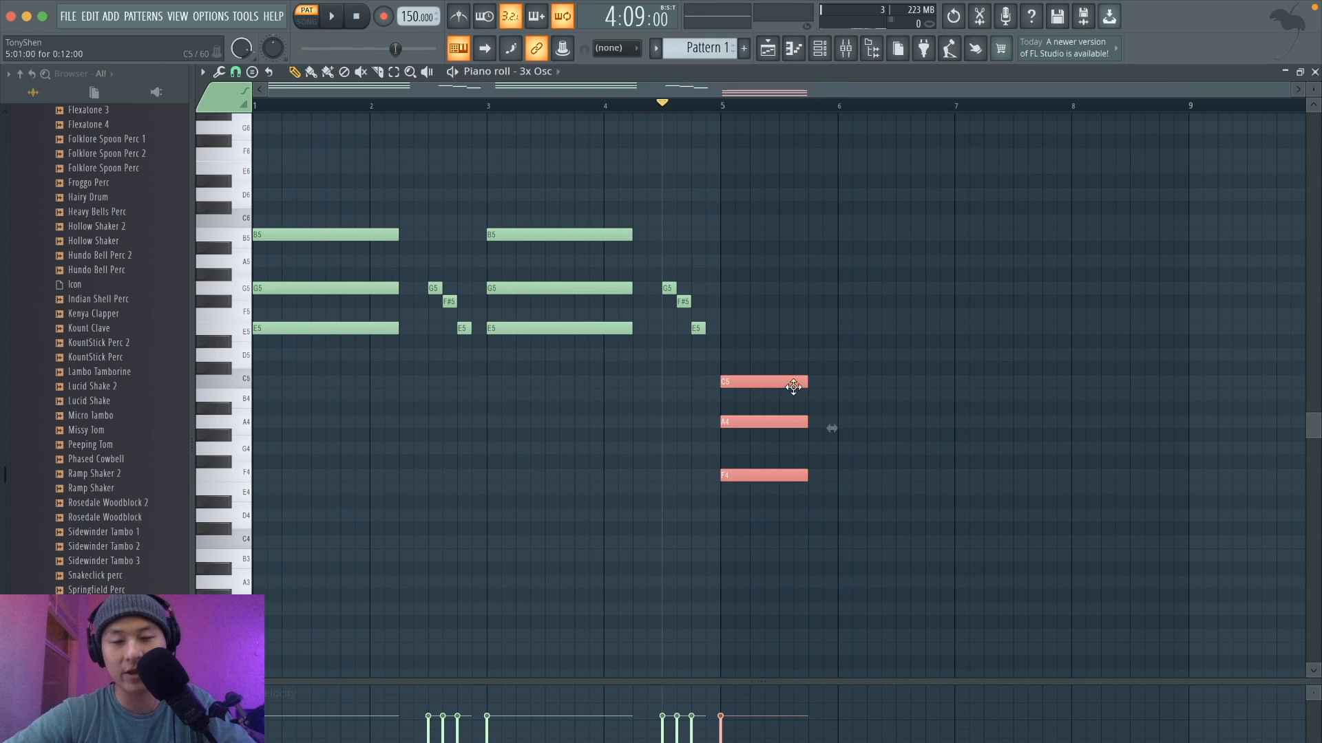
key("space")
key("space")
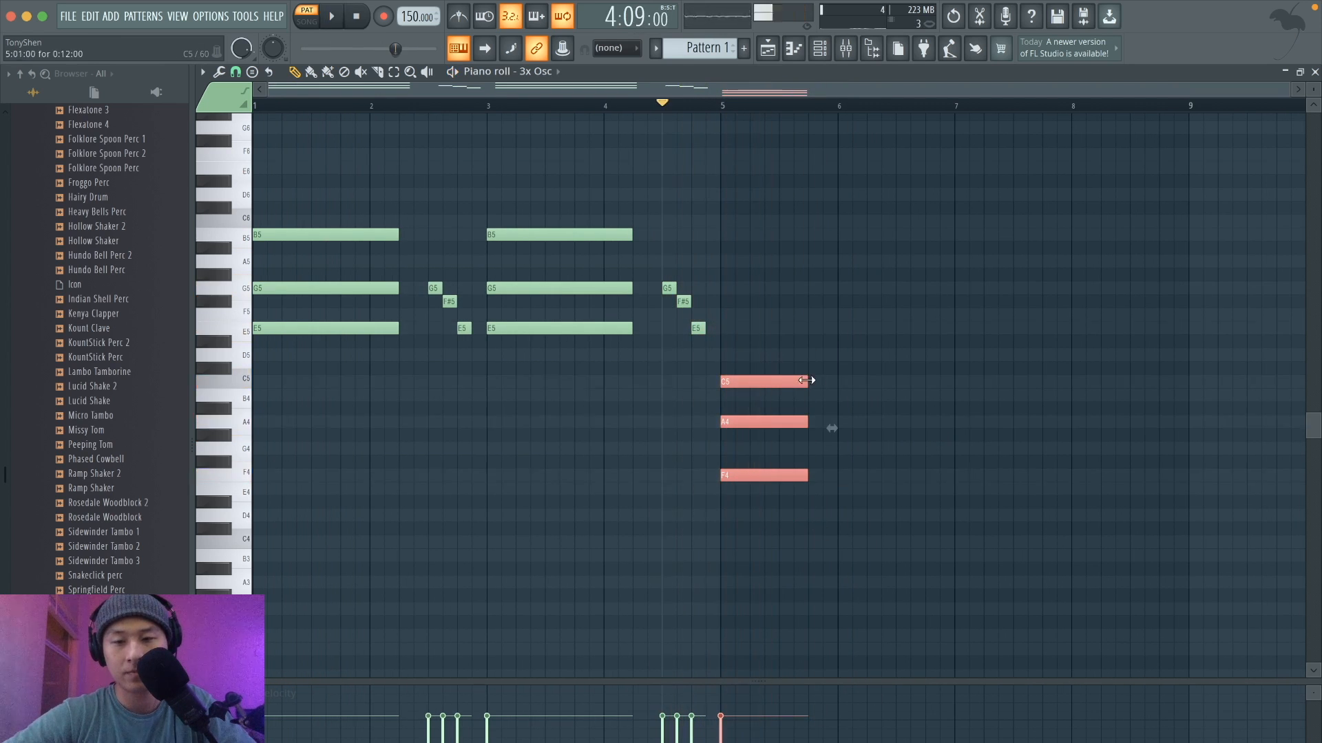
left_click_drag(808, 382, 867, 378)
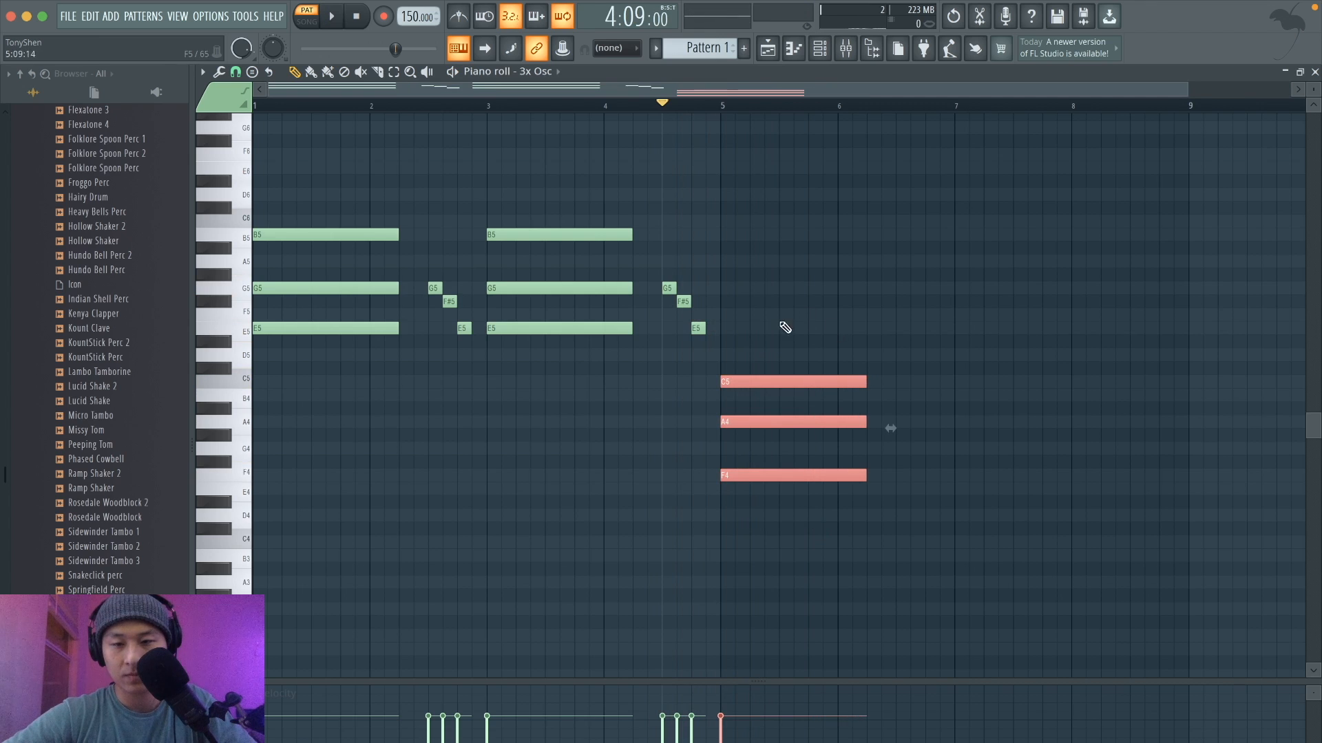
Duplicate the G5, F#5, E5 run to 6:09 and the F4, A4, C5 chord to the start of bar 7, with a playback check.
left_click_drag(778, 334, 903, 291)
left_click(895, 336)
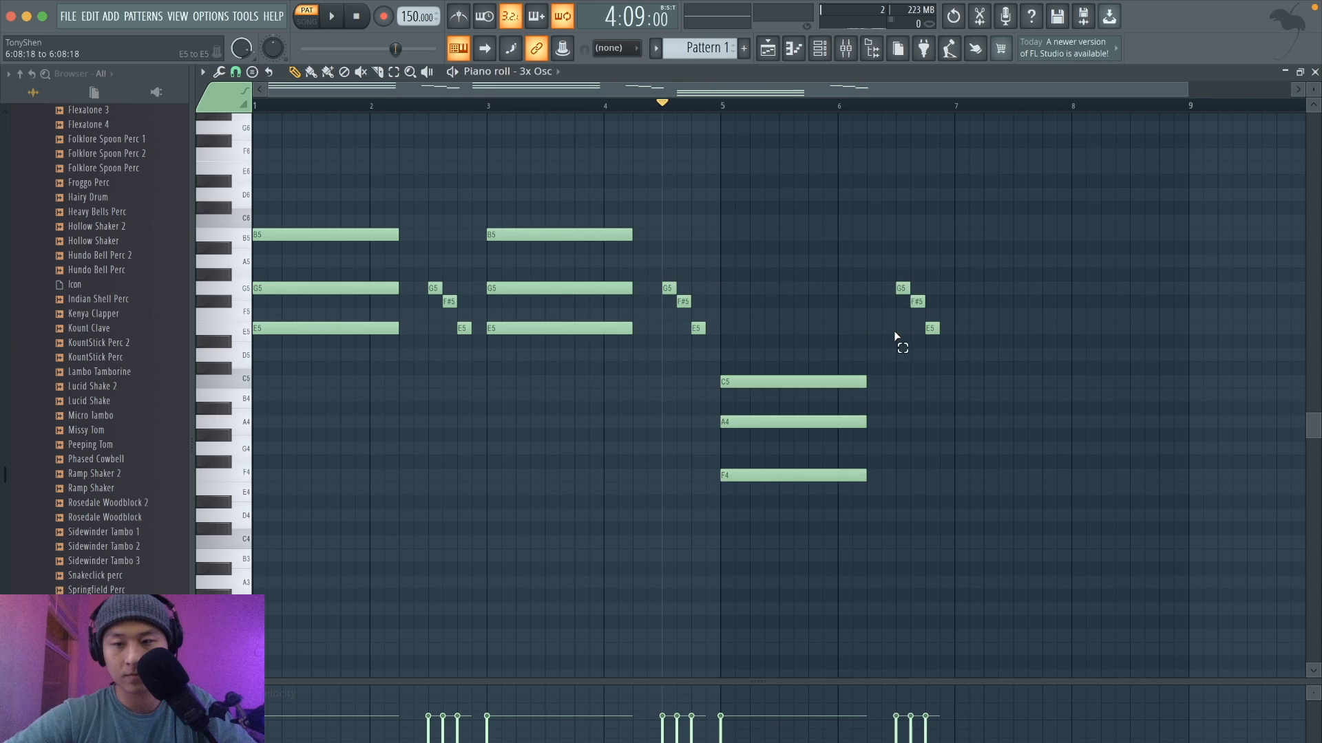
key("space")
left_click_drag(881, 481, 1004, 378)
left_click(1021, 323)
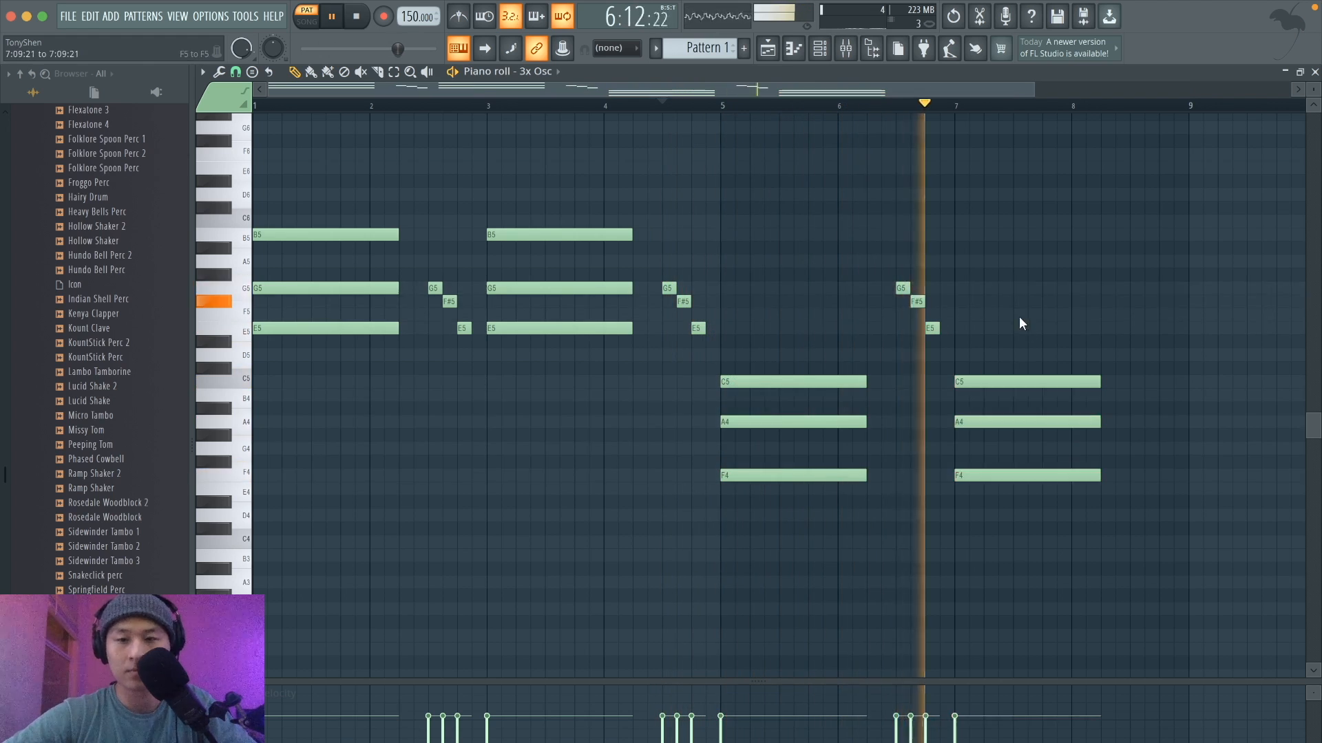
key("space")
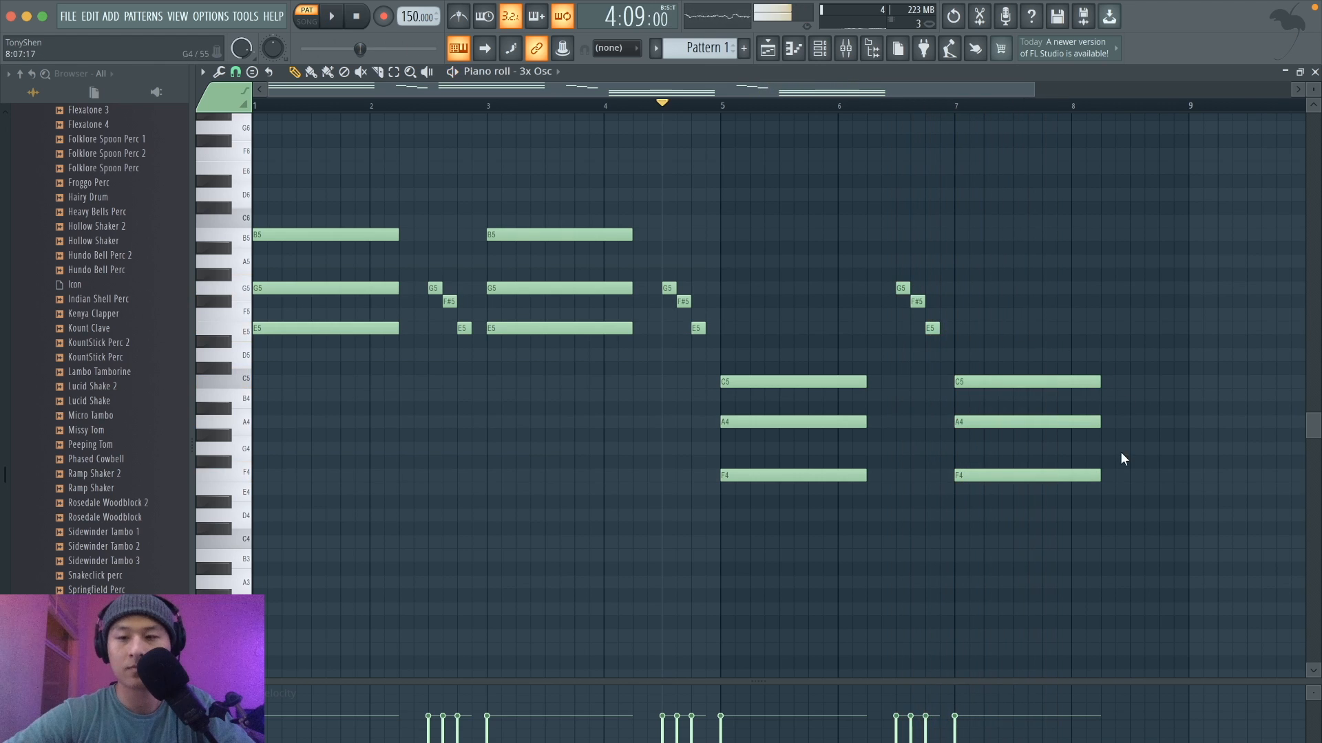
Shorten the bar 7 chord to one bar and draw a one-bar E4, G4 and B4 chord at the start of bar 8.
left_click_drag(1098, 537, 1072, 378)
left_click(1078, 385)
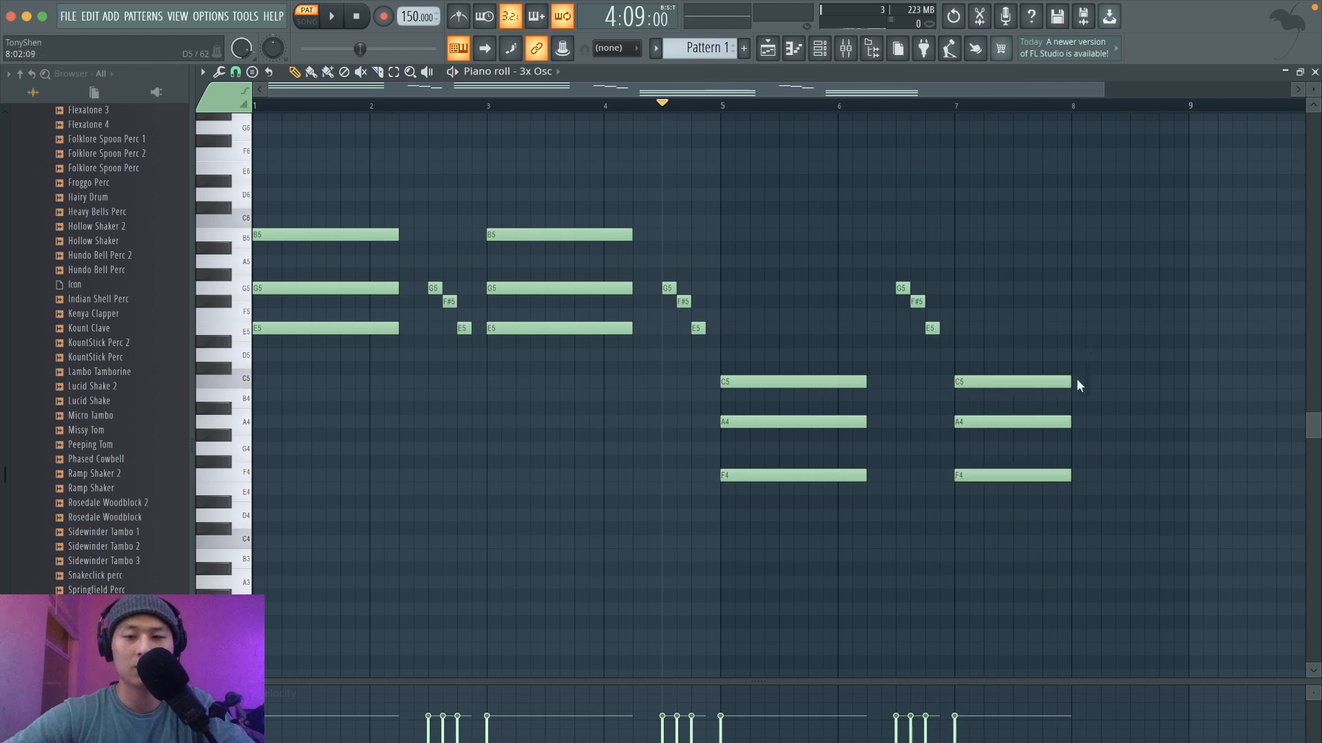
left_click(1075, 395)
left_click(1082, 448)
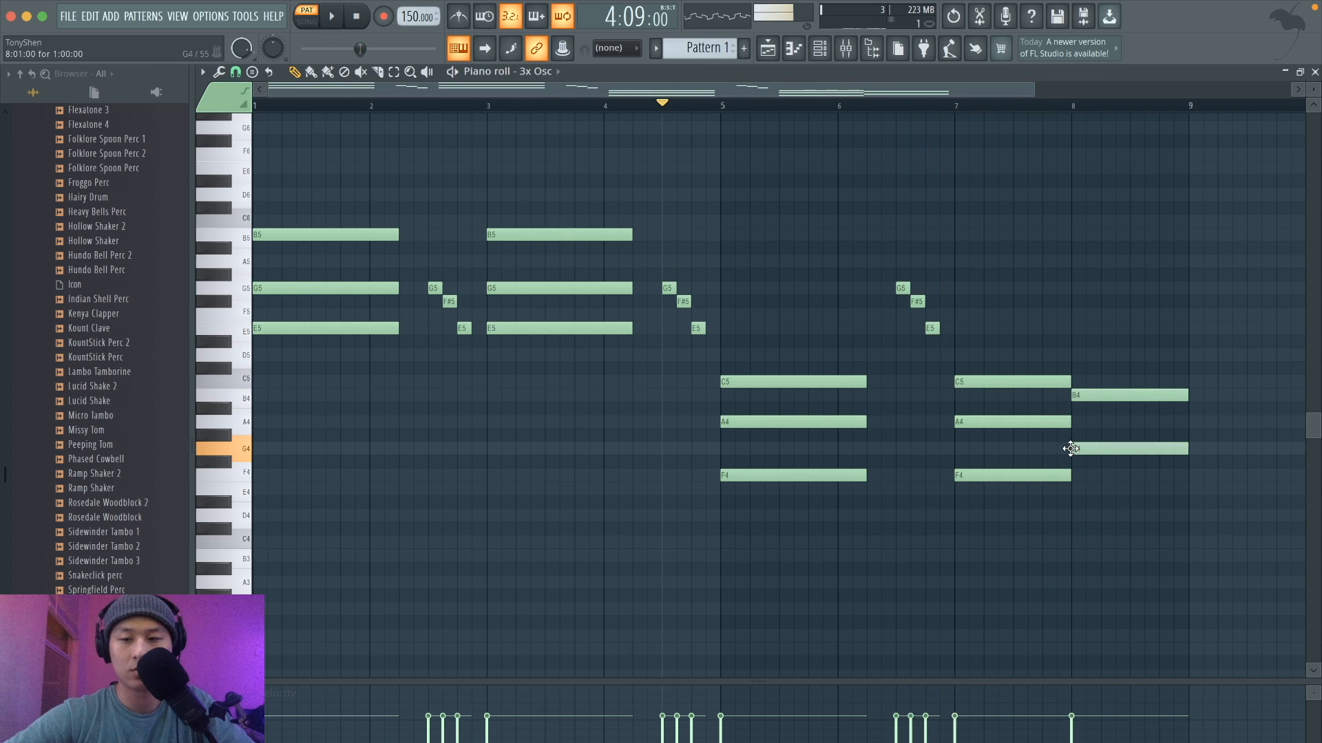
left_click_drag(1078, 503, 1075, 489)
Play back the extended melody from 4:09 to hear the second half.
key("space")
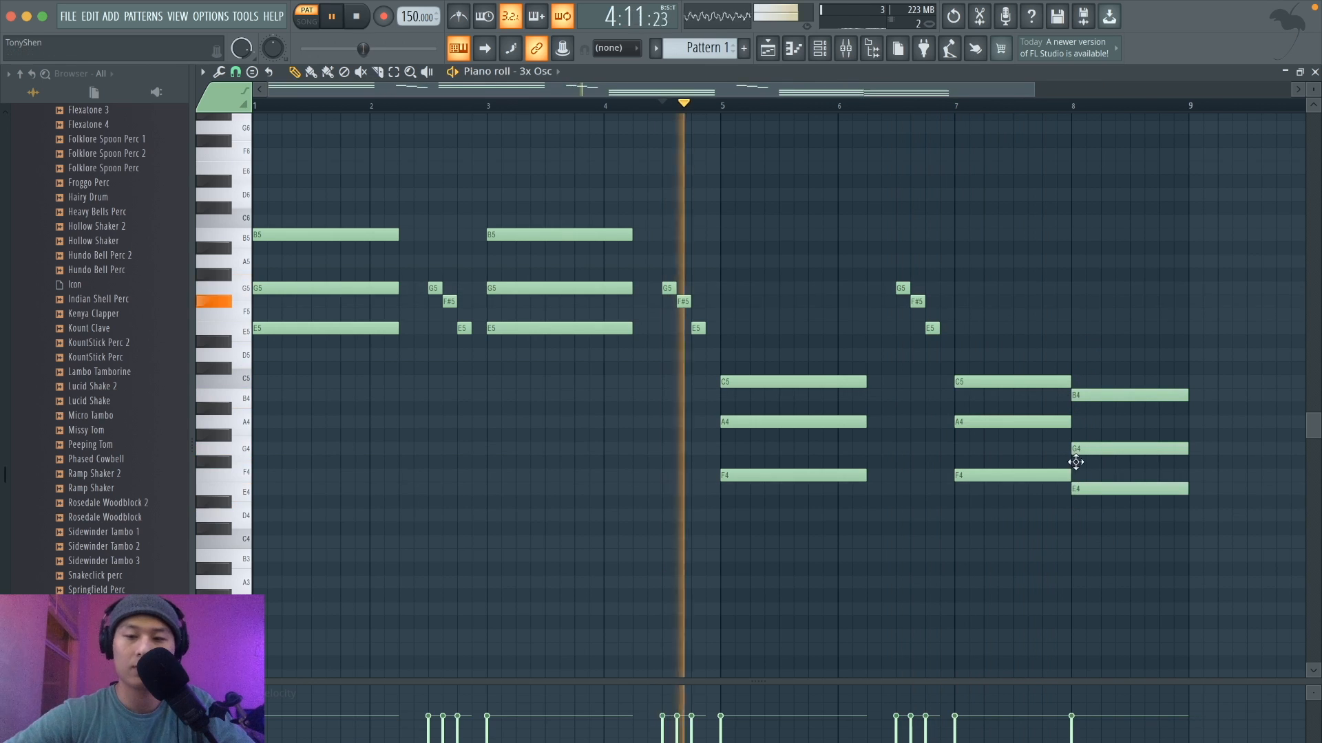
scroll(1073, 345, "down", 2)
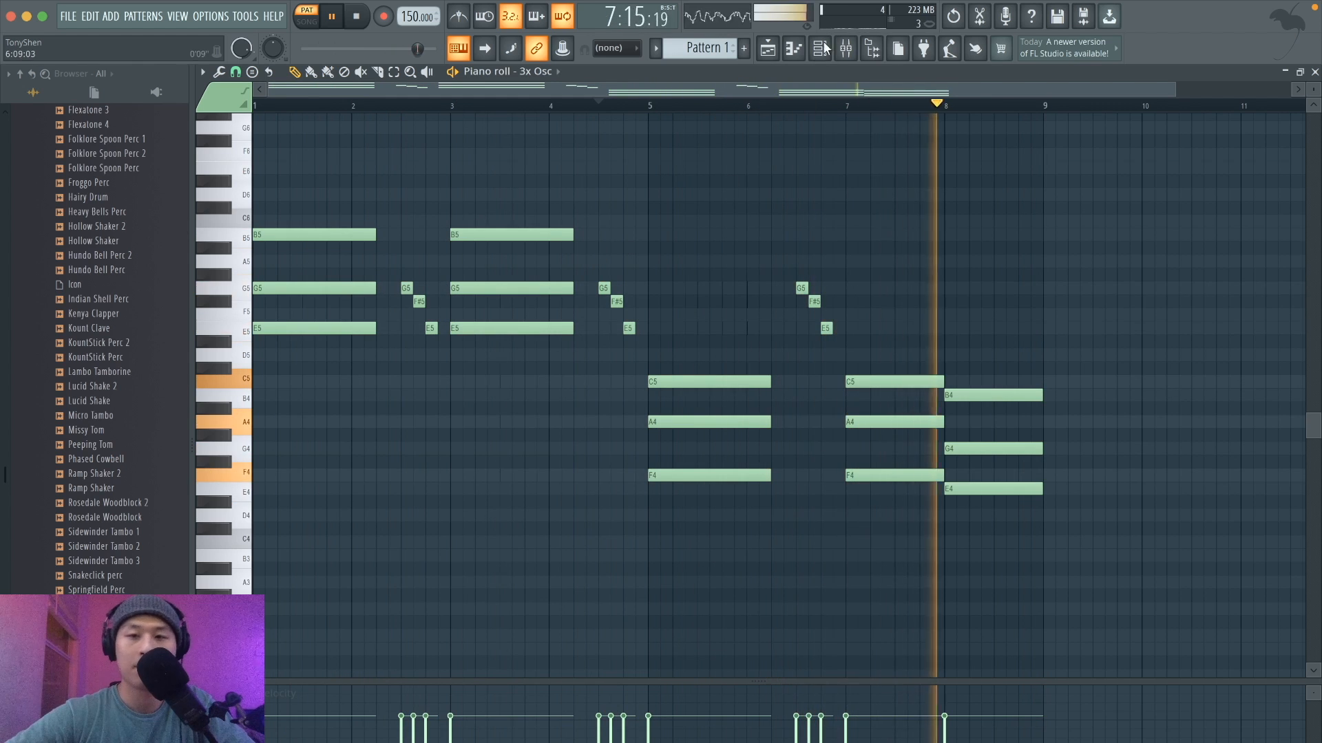
key("space")
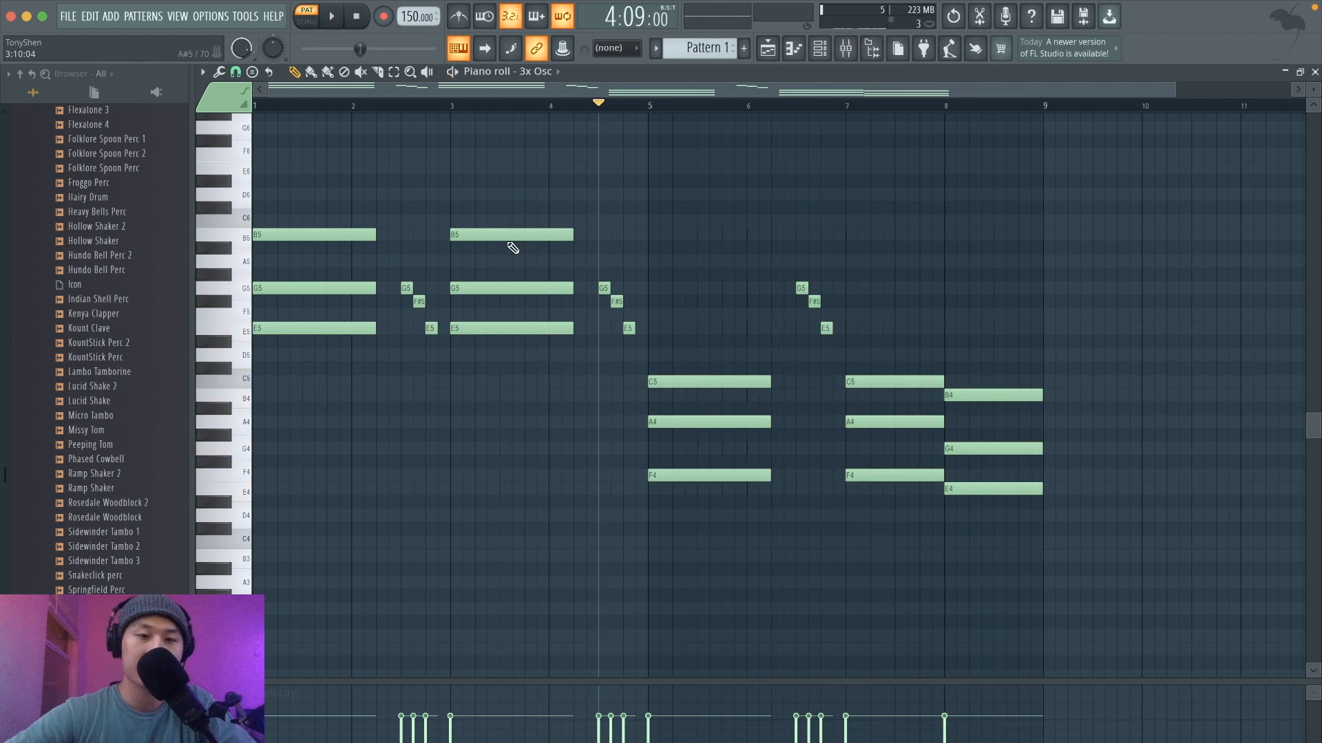
Select both long B5 notes in bars 1 and 3, transpose them down one octave to B4, and deselect them.
left_click_drag(513, 247, 252, 207)
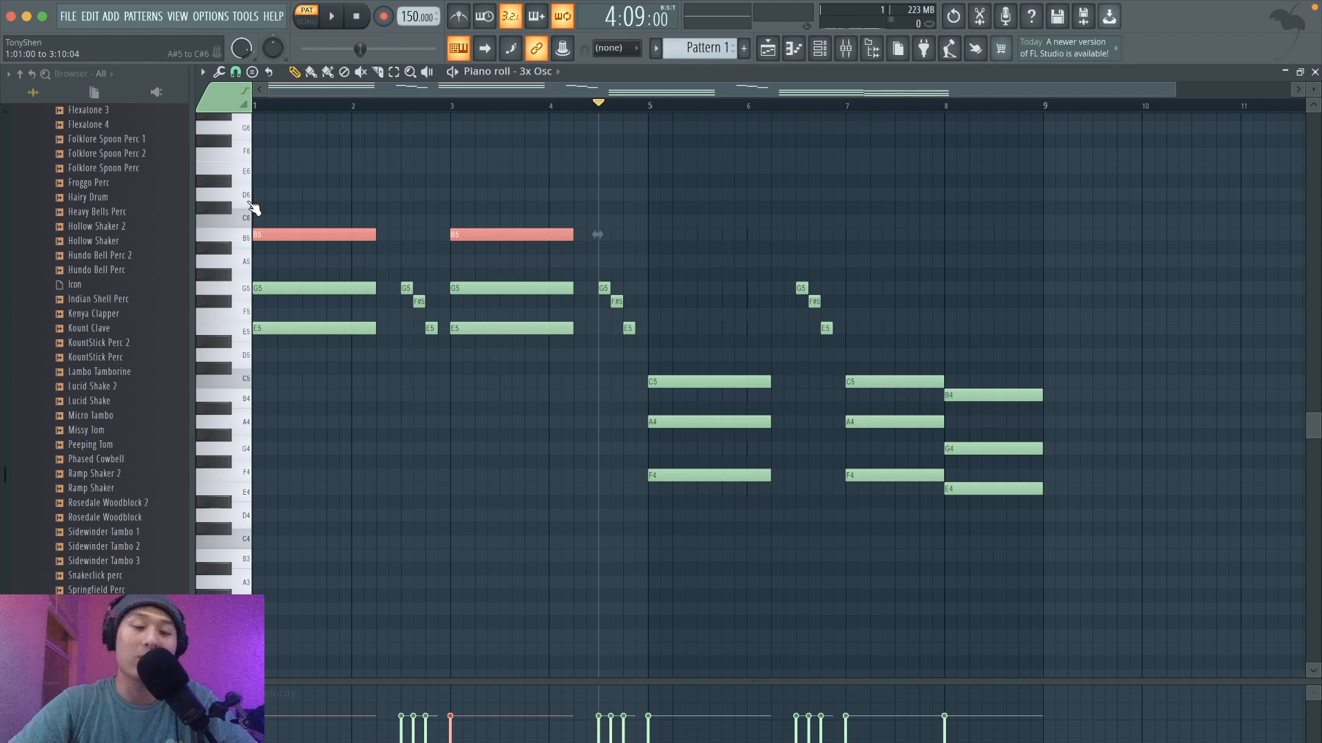
key("ctrl+Down")
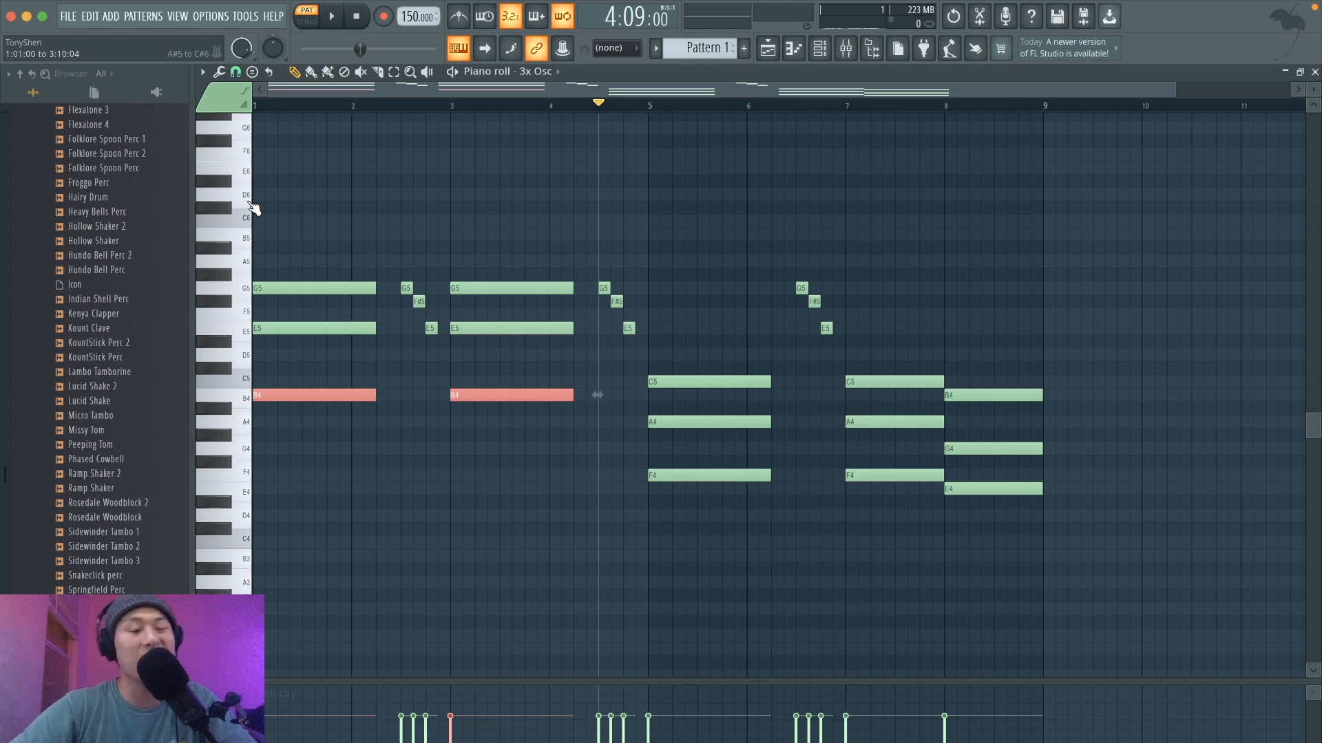
left_click(314, 204, "super")
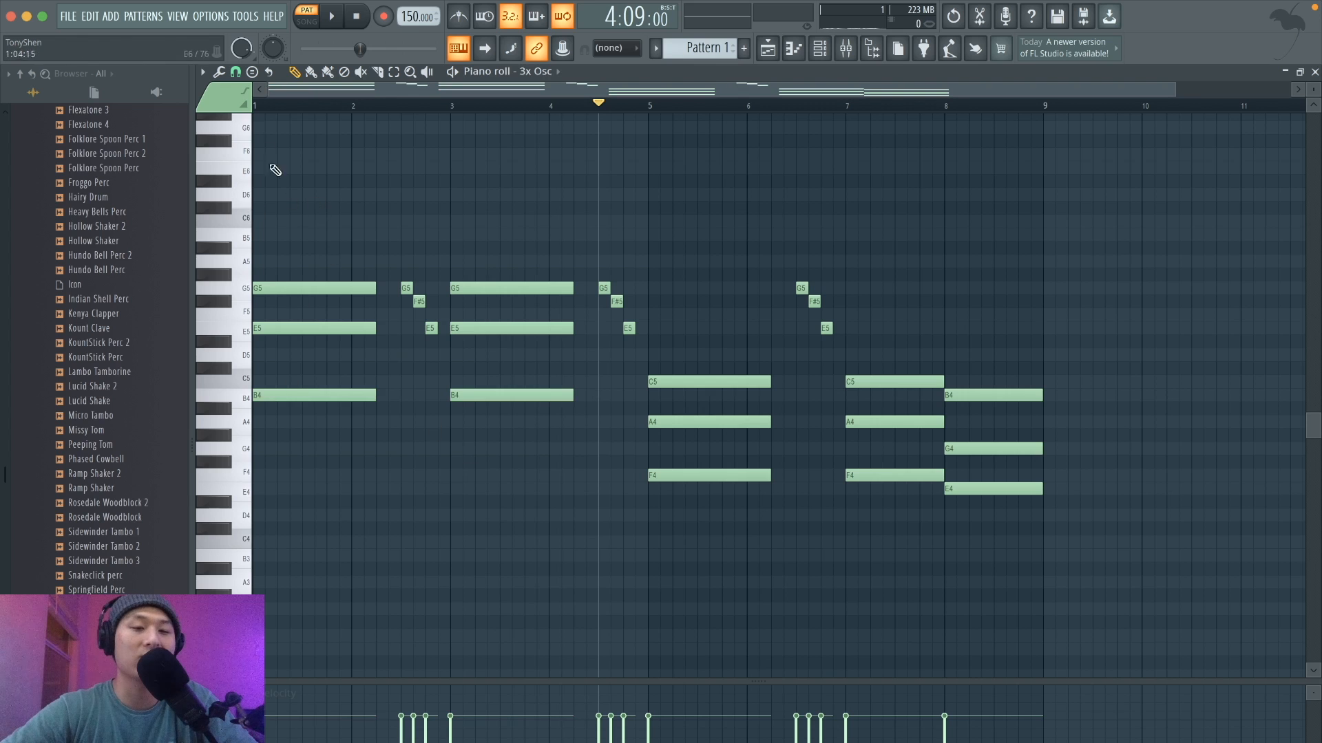
Return the playback position to bar 1 and play the full eight-bar melody.
left_click(267, 111)
key("space")
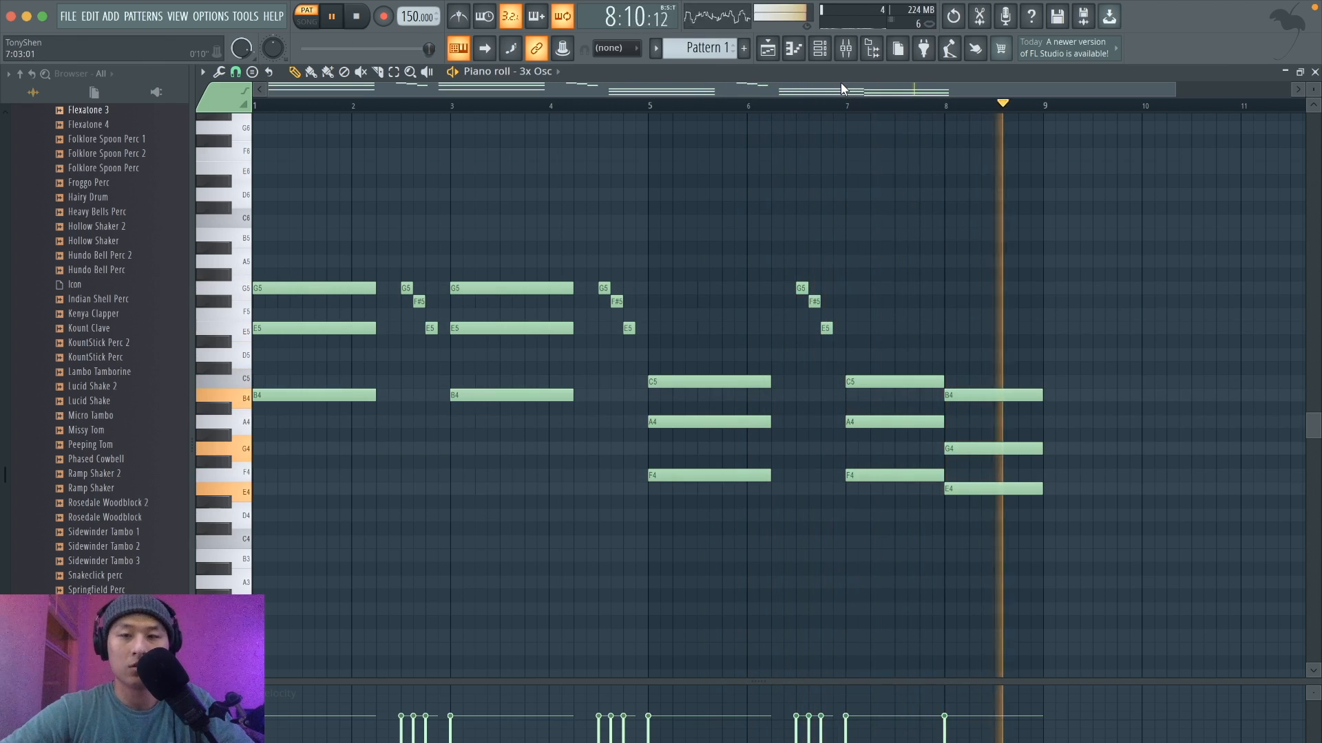
key("space")
Show the channel rack, briefly play the pattern, and open the 3x Osc's miscellaneous channel settings.
key("F6")
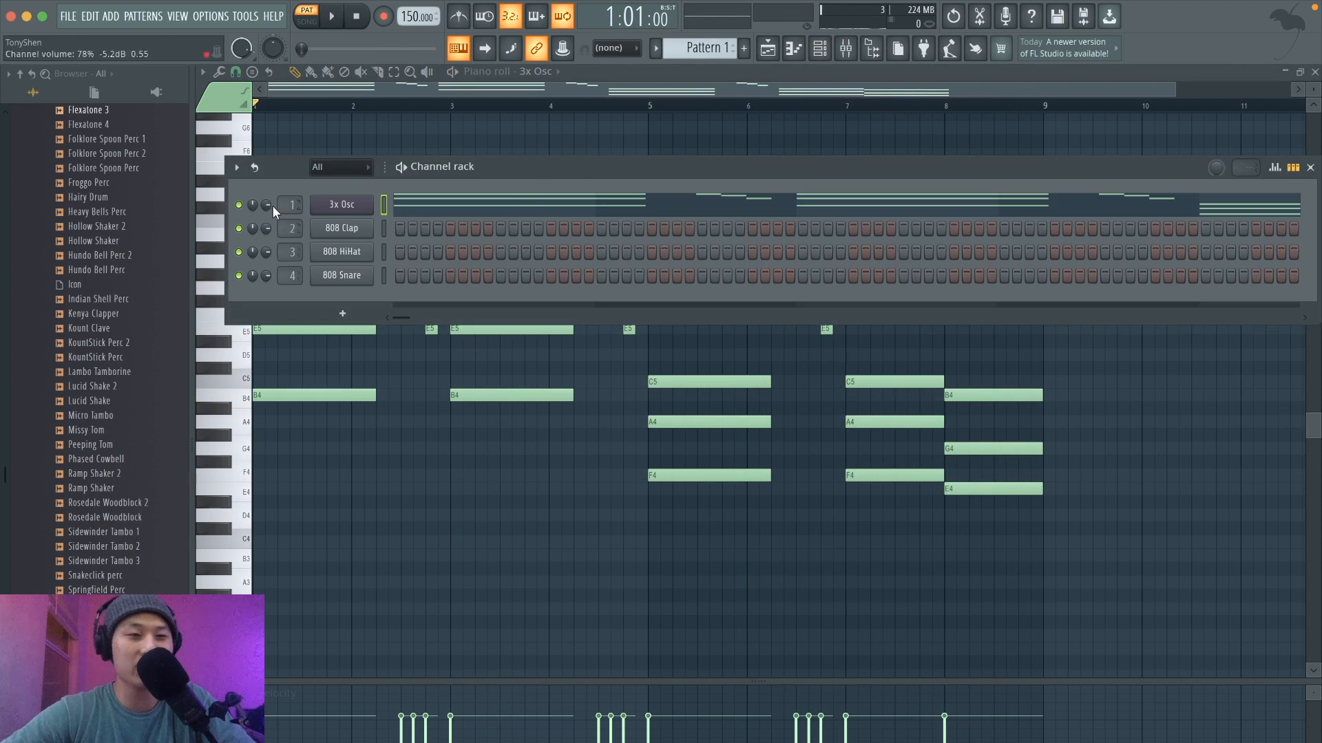
key("space")
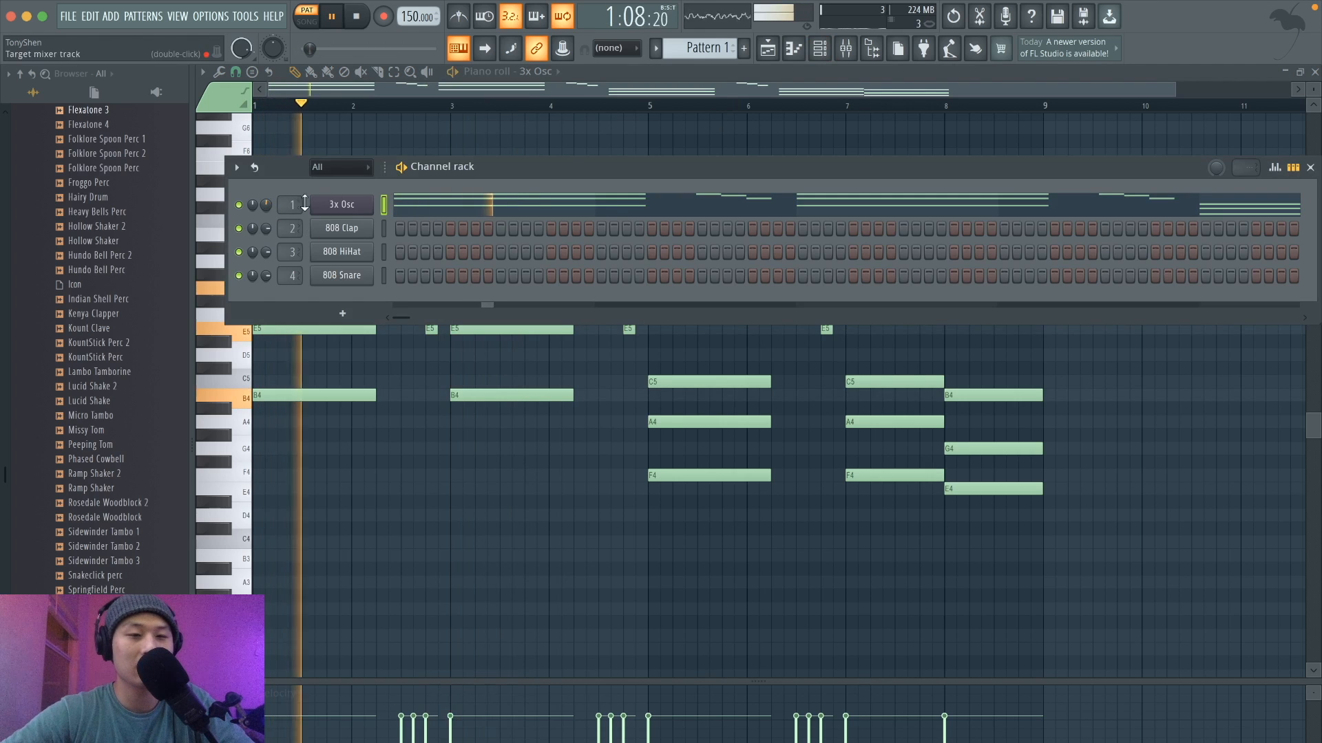
key("space")
left_click(344, 205)
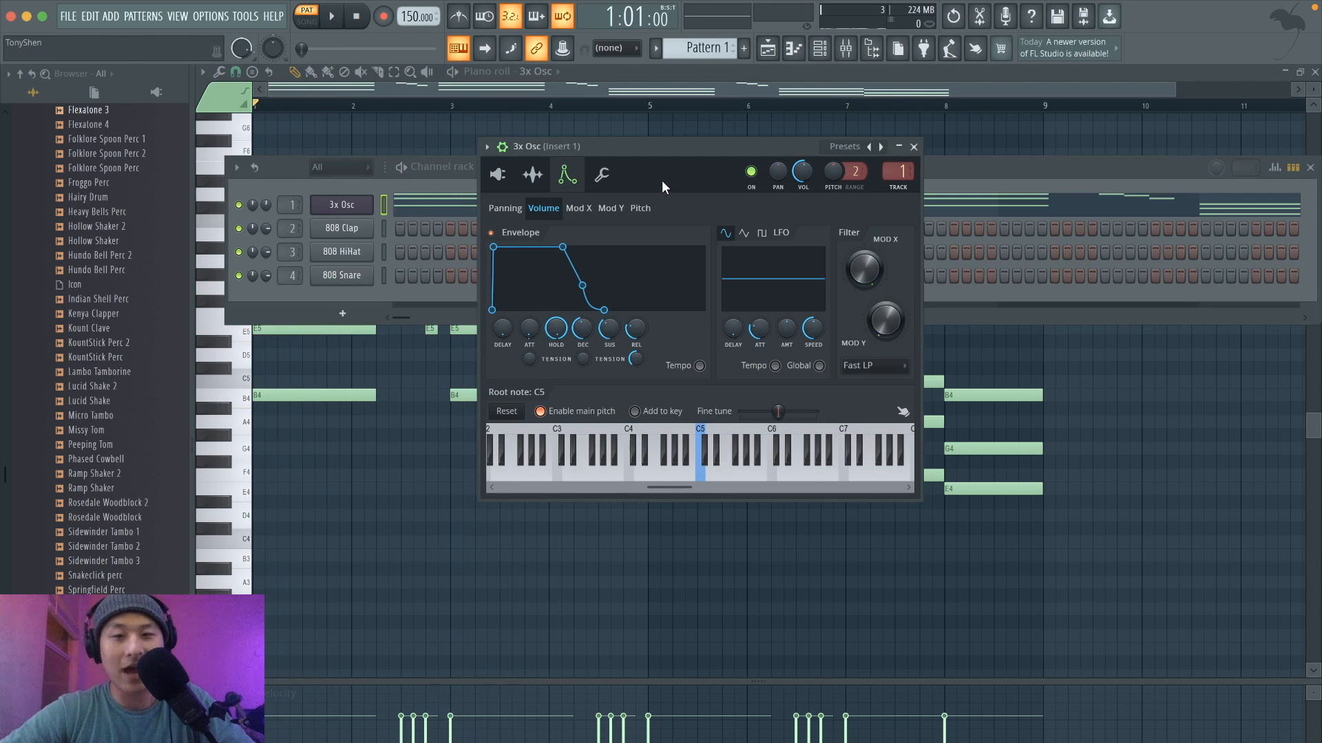
left_click(603, 176)
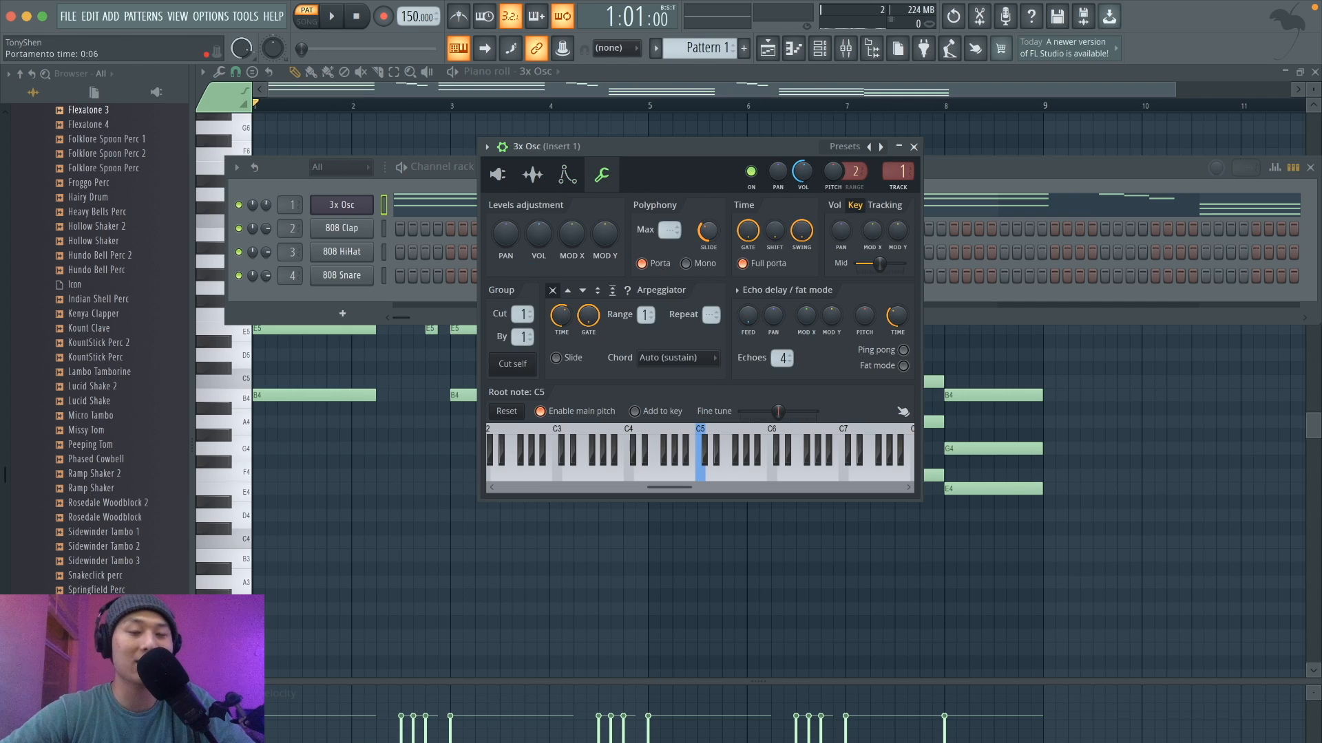
Adjust the 3x Osc's portamento slide time, trying 1:12 among other settings, while auditioning the pattern.
key("space")
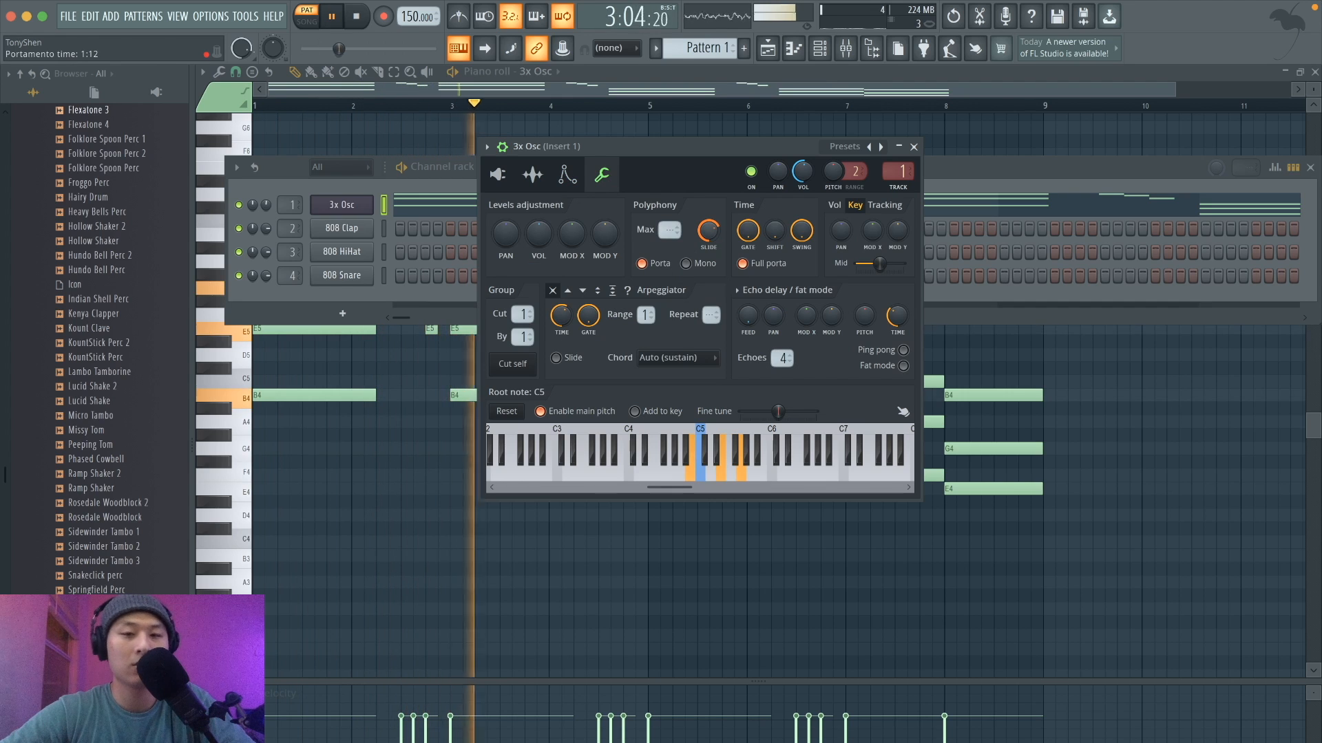
key("space")
mouse_move(708, 231)
left_mouse_down()
mouse_move(709, 258)
mouse_move(712, 238)
left_mouse_up()
key("space")
key("space")
key("space")
key("space")
key("space")
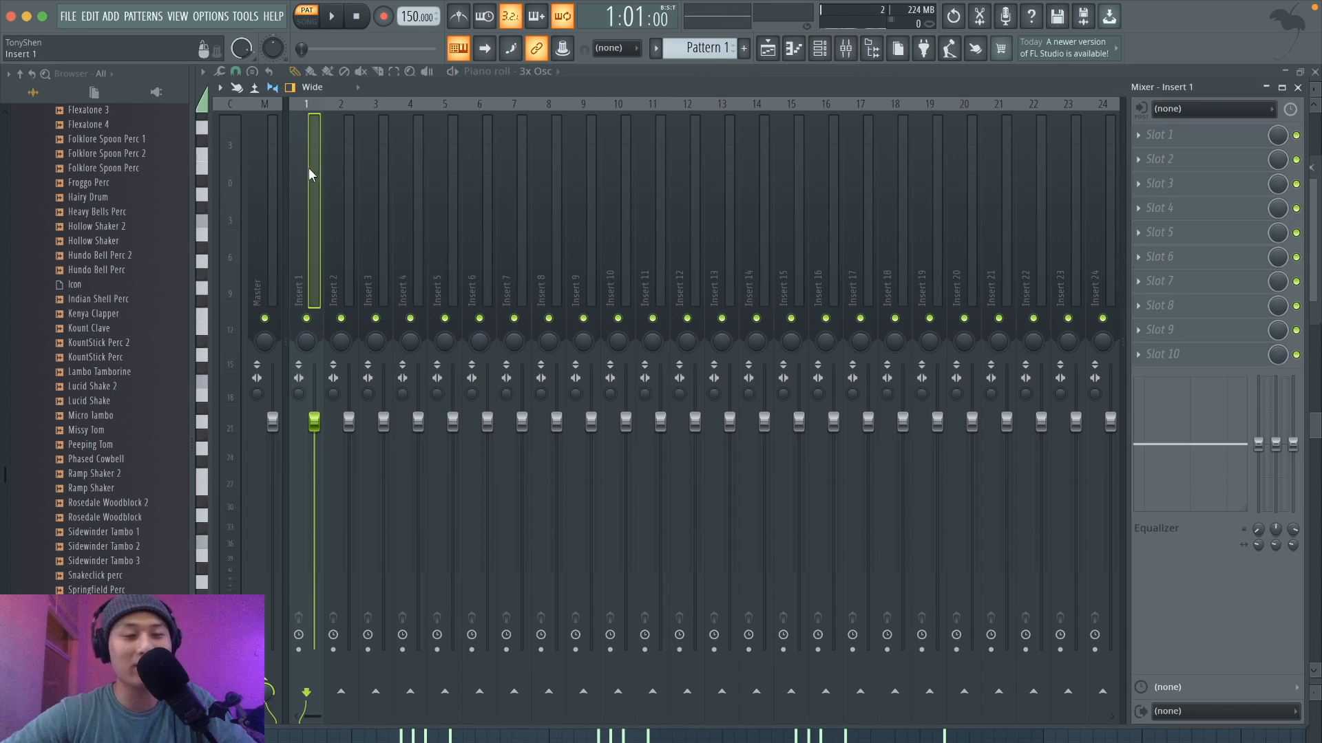
Check the channel rack, return to the mixer, and link the 3x Osc channel to mixer insert 1.
left_click(821, 49)
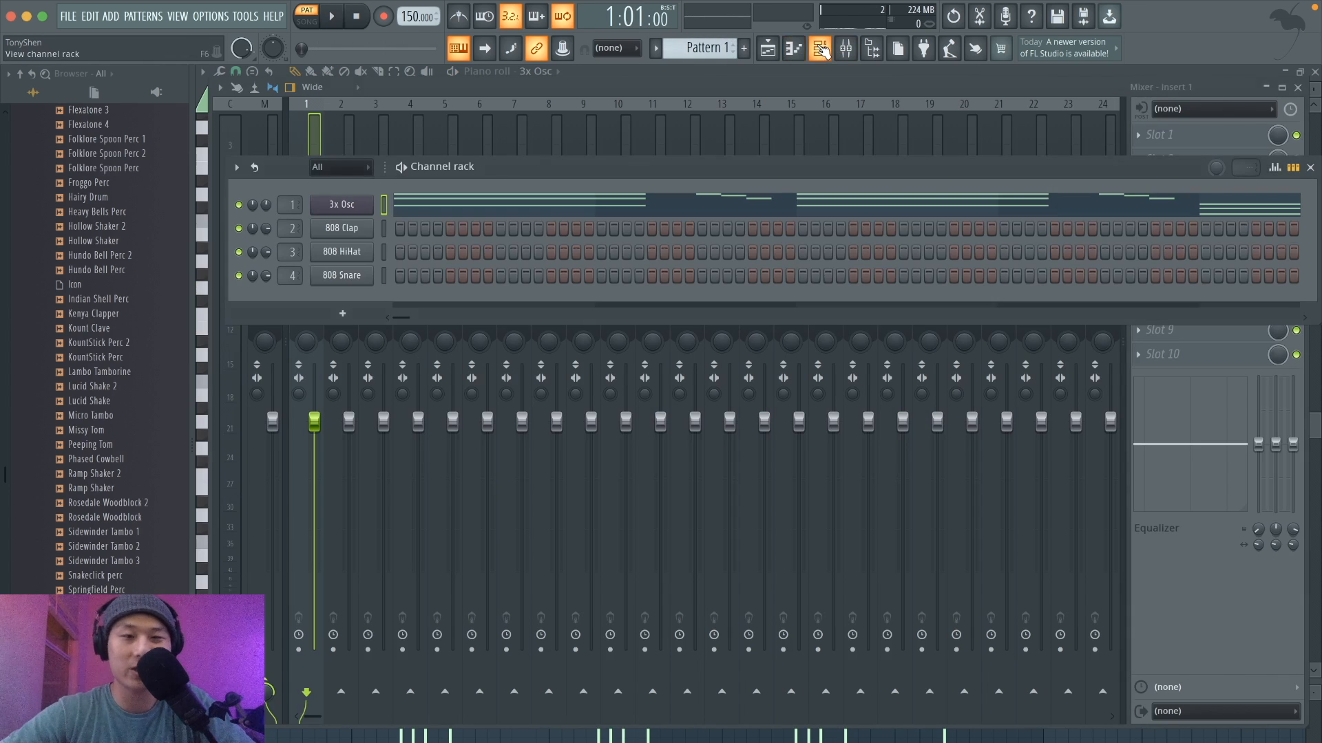
left_click(317, 141)
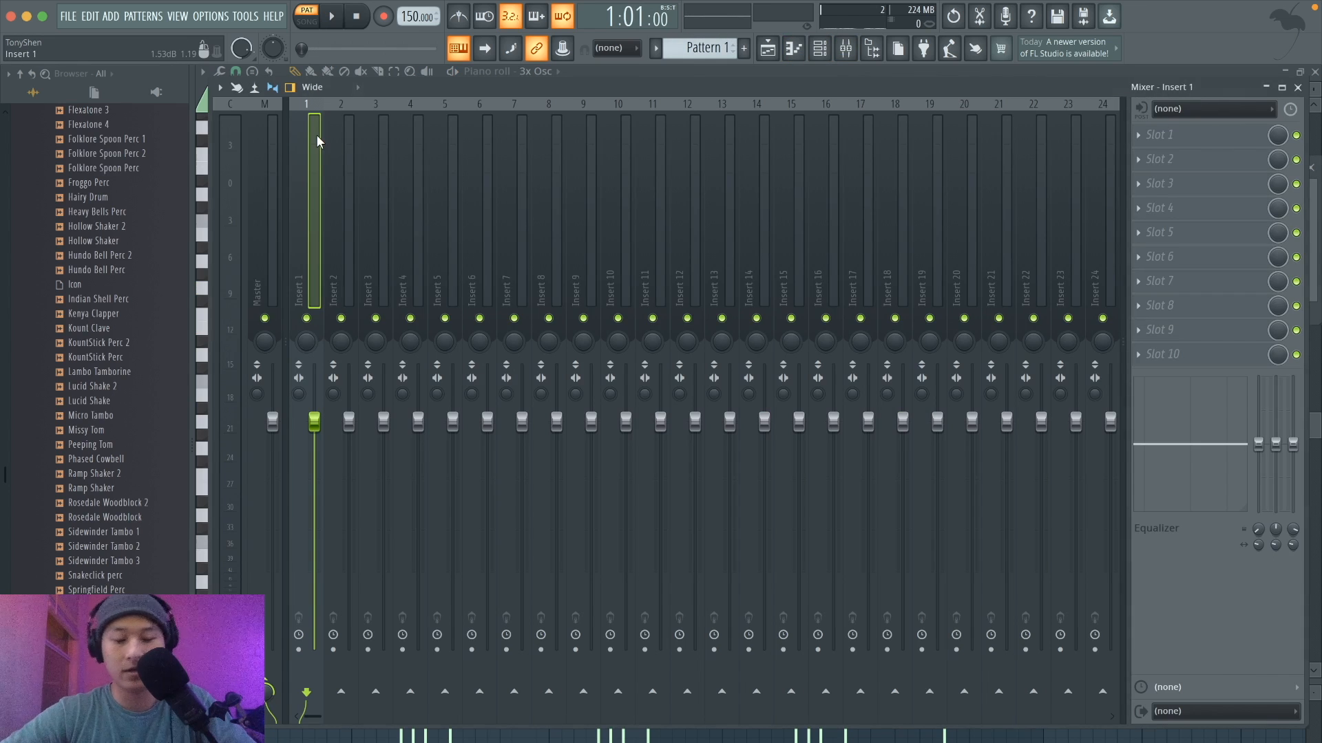
key("ctrl+l")
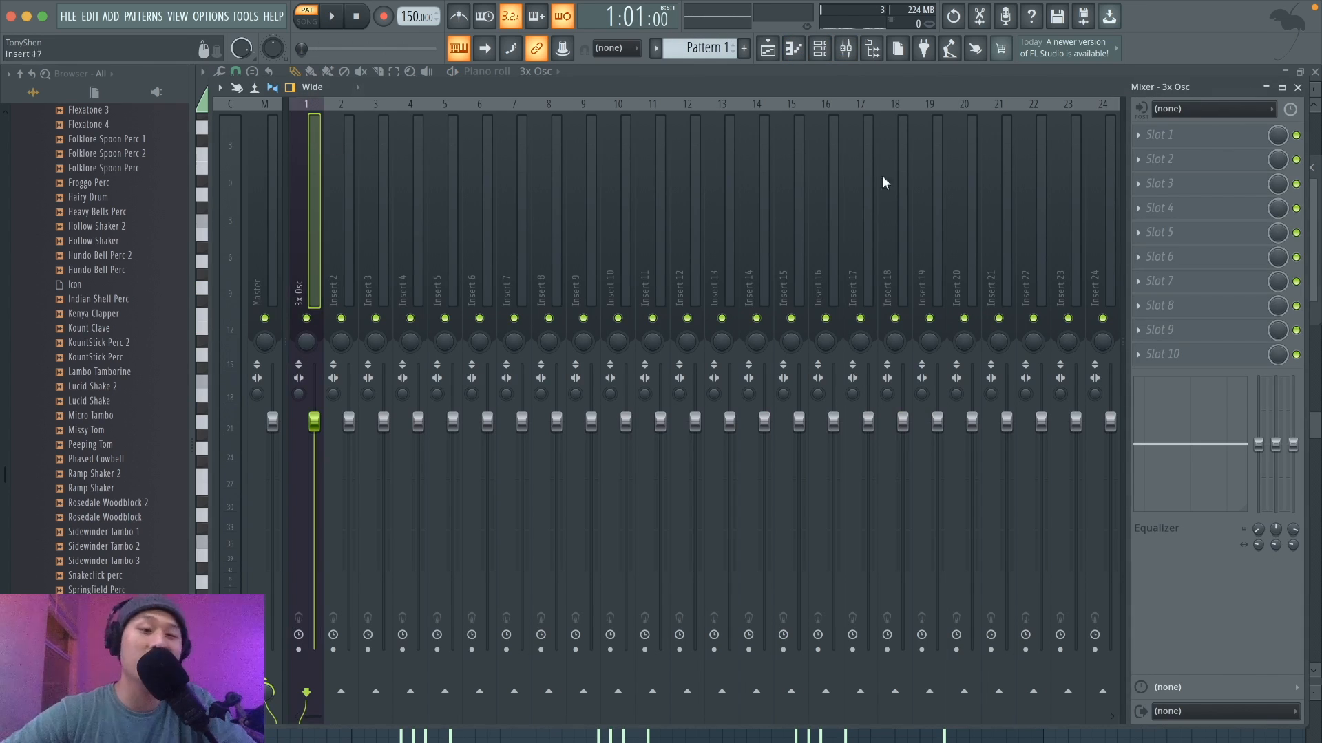
Load Fruity Parametric EQ 2 into slot 1 of the 3x Osc mixer track and set band 1 to high pass.
left_click(1187, 134)
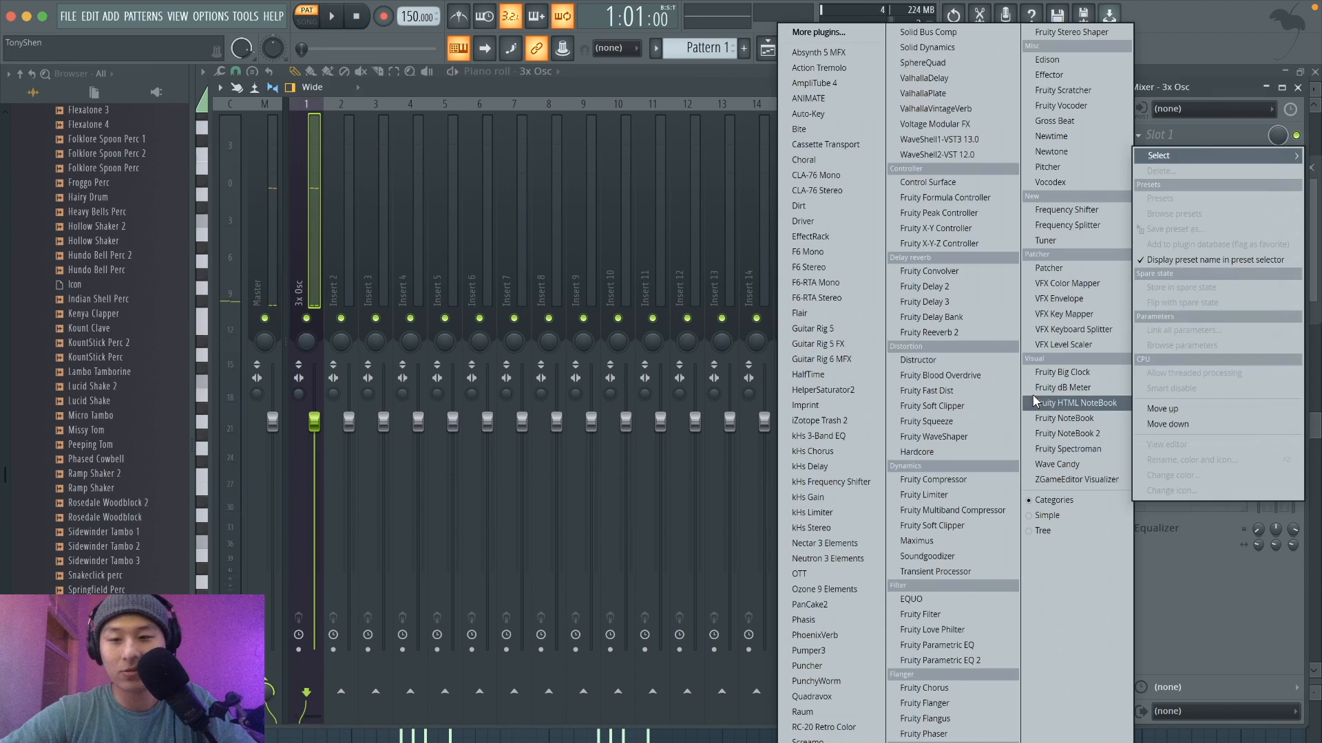
left_click(937, 660)
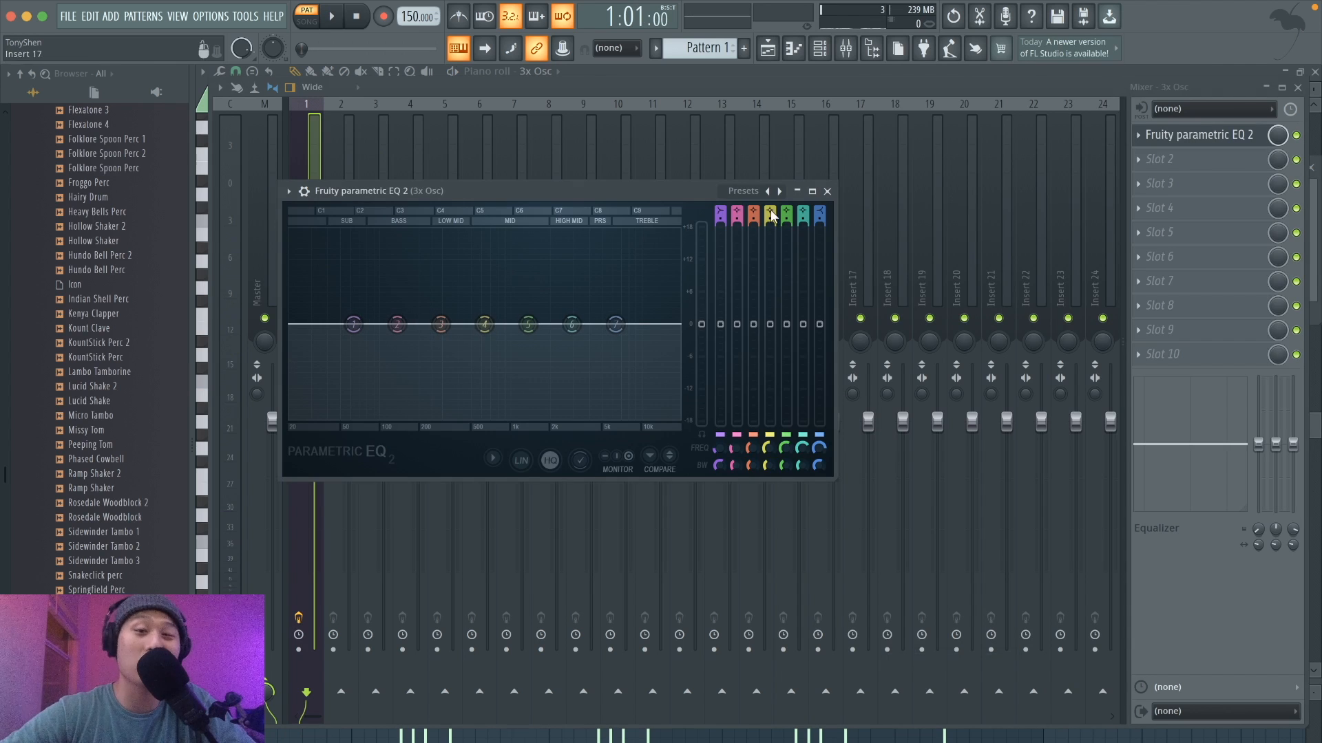
left_click_drag(720, 210, 719, 217)
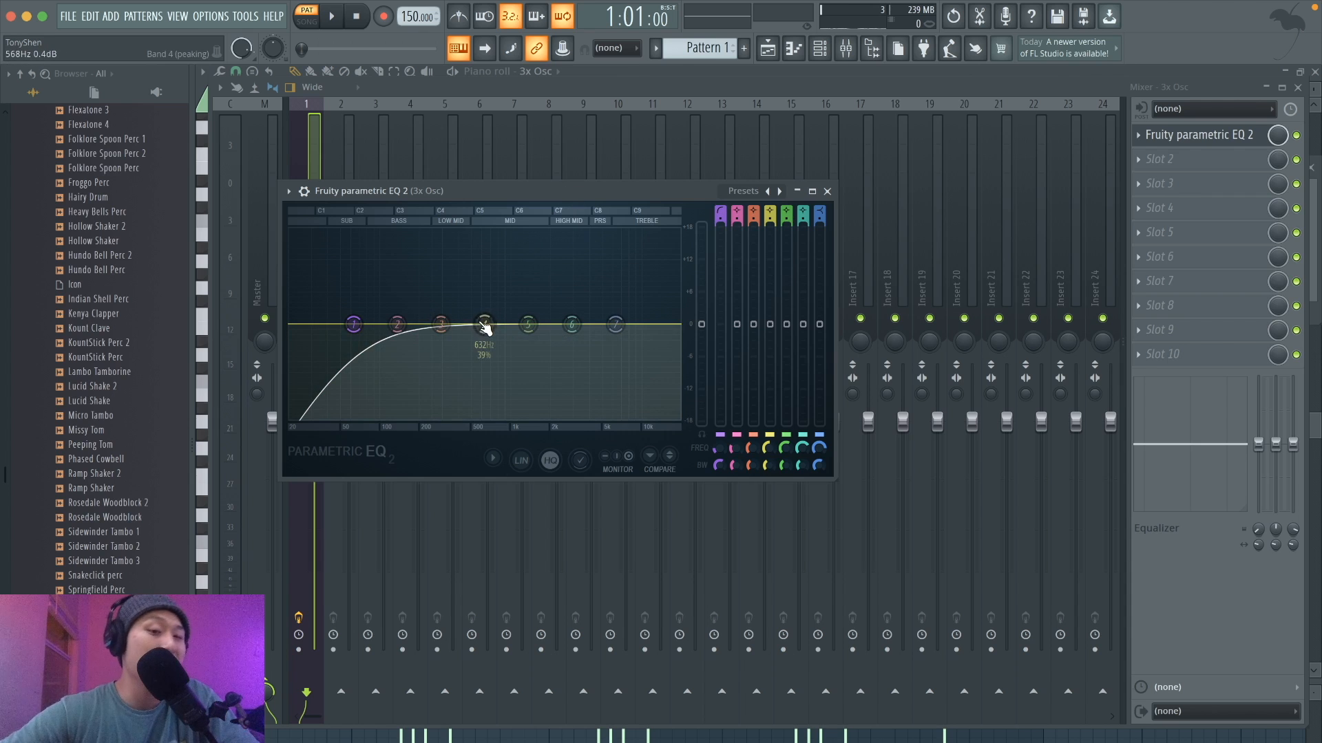
Raise the high-pass band 1 cutoff to just below band 4, audition the pattern, and close the EQ.
left_click_drag(353, 324, 477, 324)
key("space")
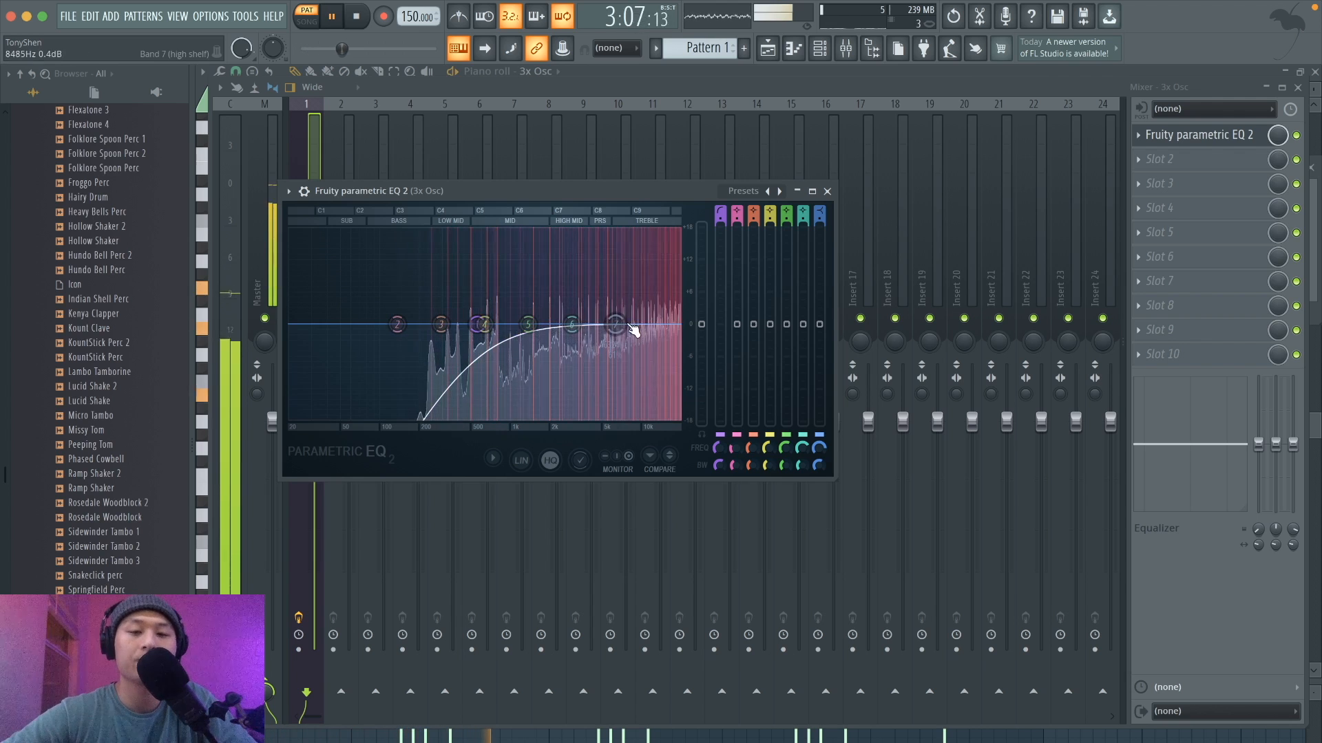
left_click(826, 191)
Stop playback, replace the 808 Clap channel with Sytrus, and reposition its plugin window.
left_click(820, 48)
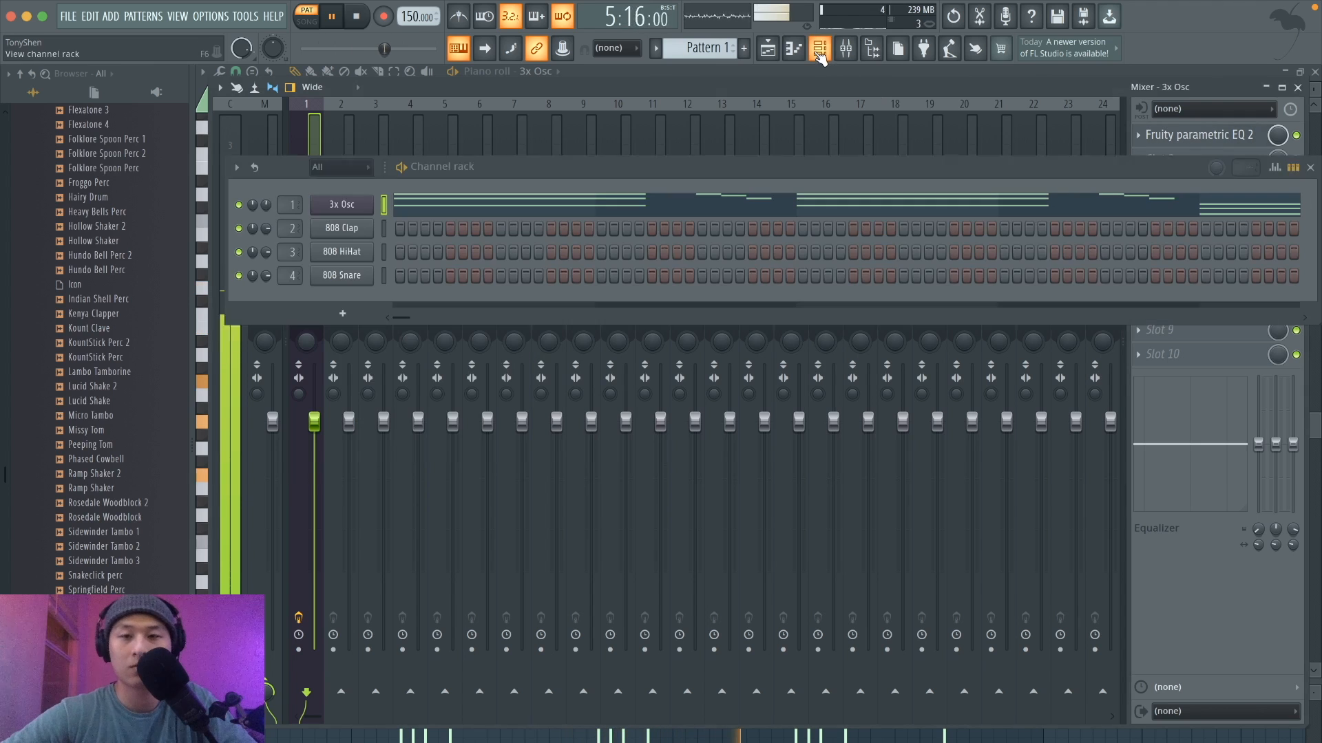
key("space")
right_click(338, 229)
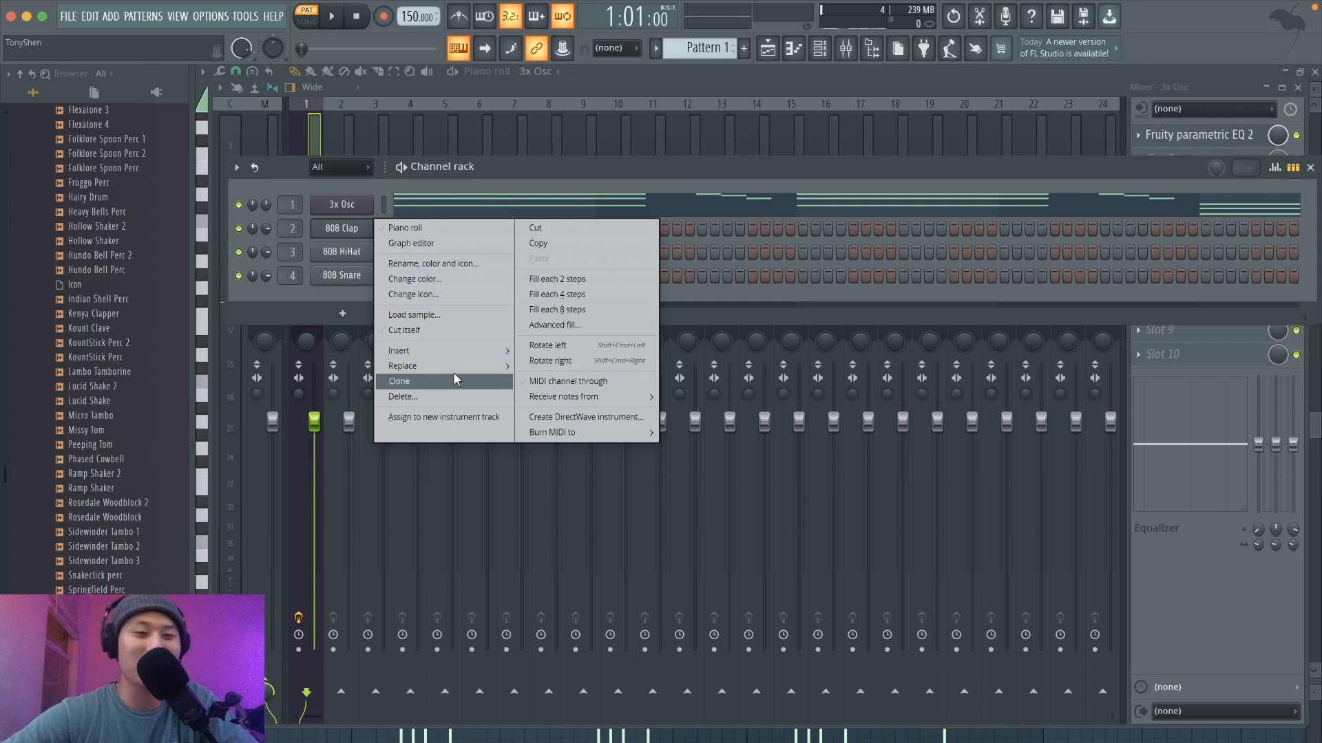
mouse_move(455, 367)
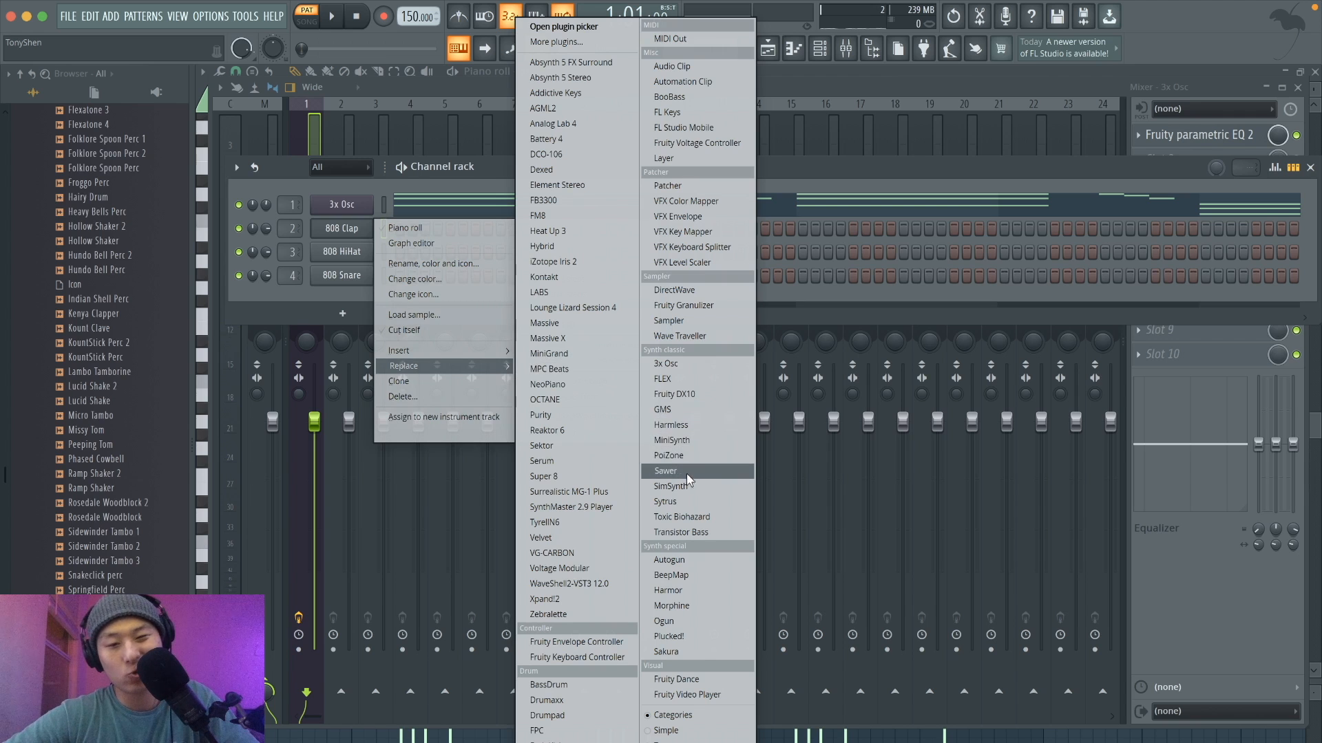
left_click(689, 502)
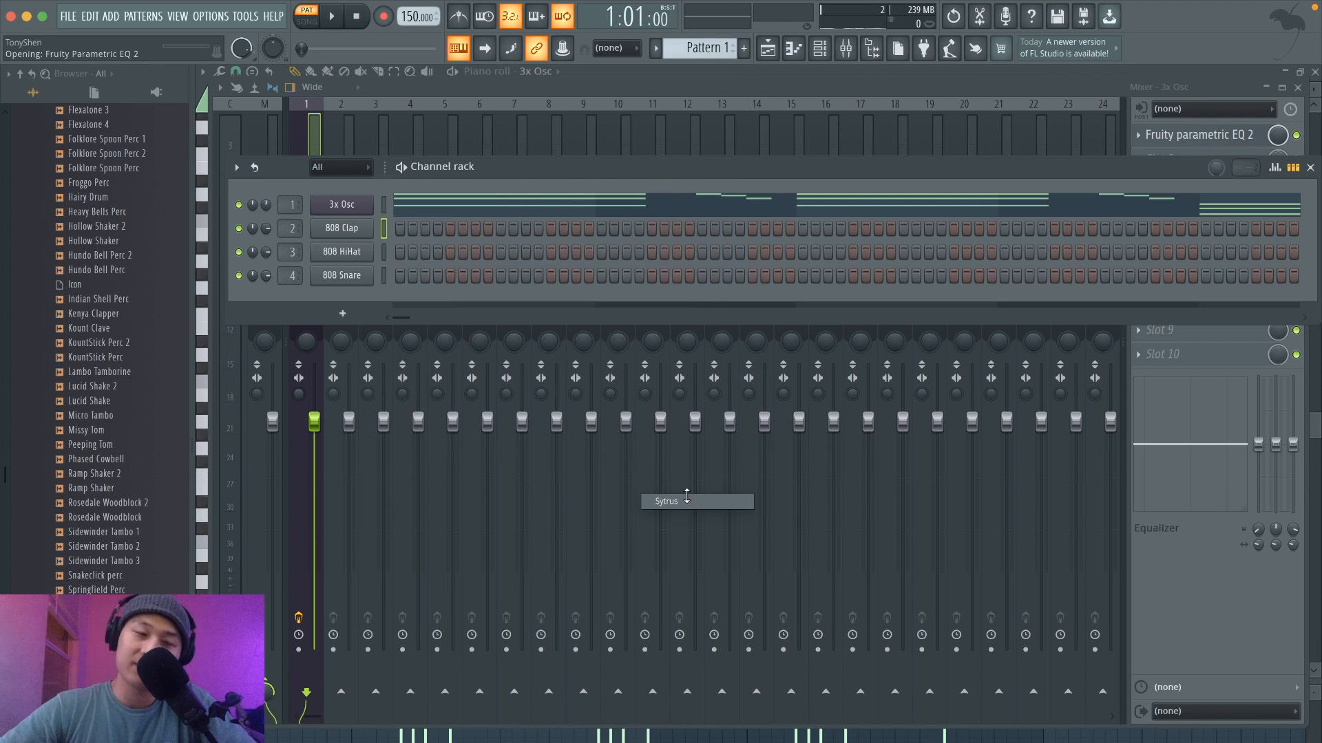
left_click_drag(505, 208, 687, 150)
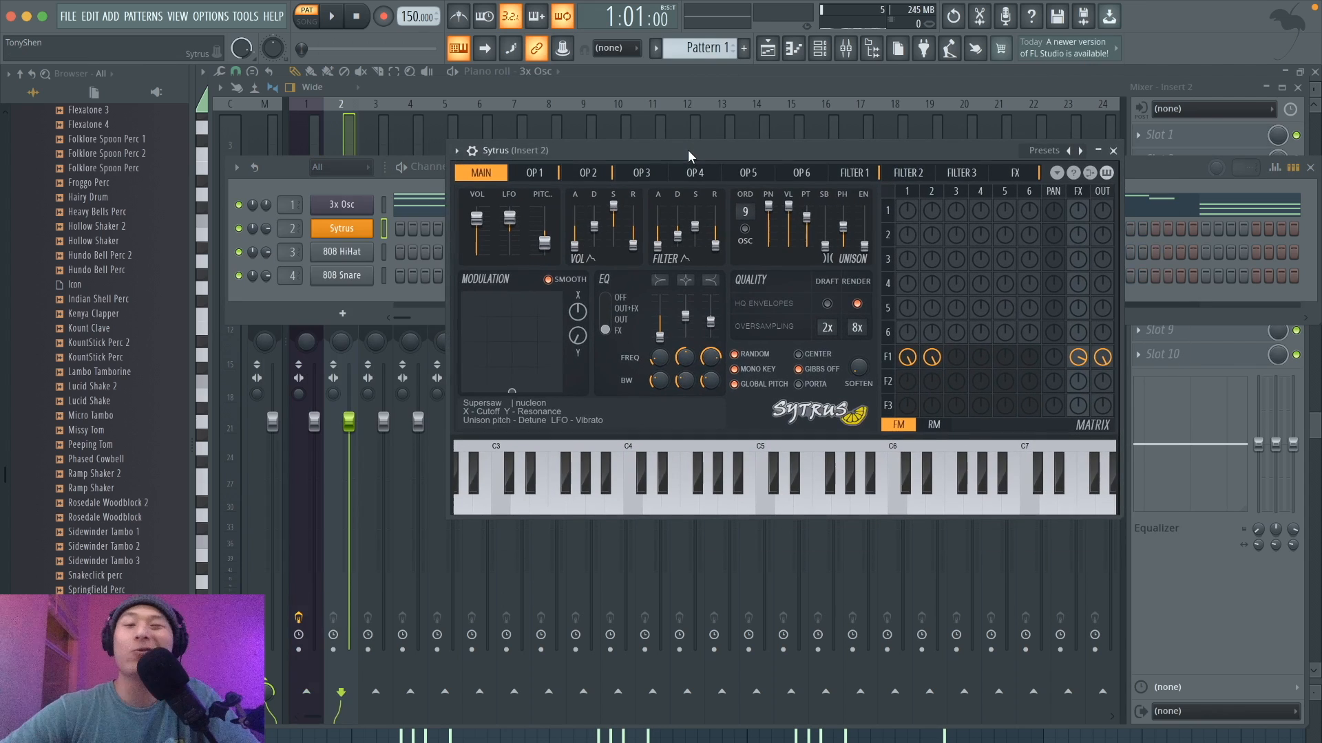
Load the Brass ensemble preset in Sytrus and audition it with a few notes.
right_click(1080, 152)
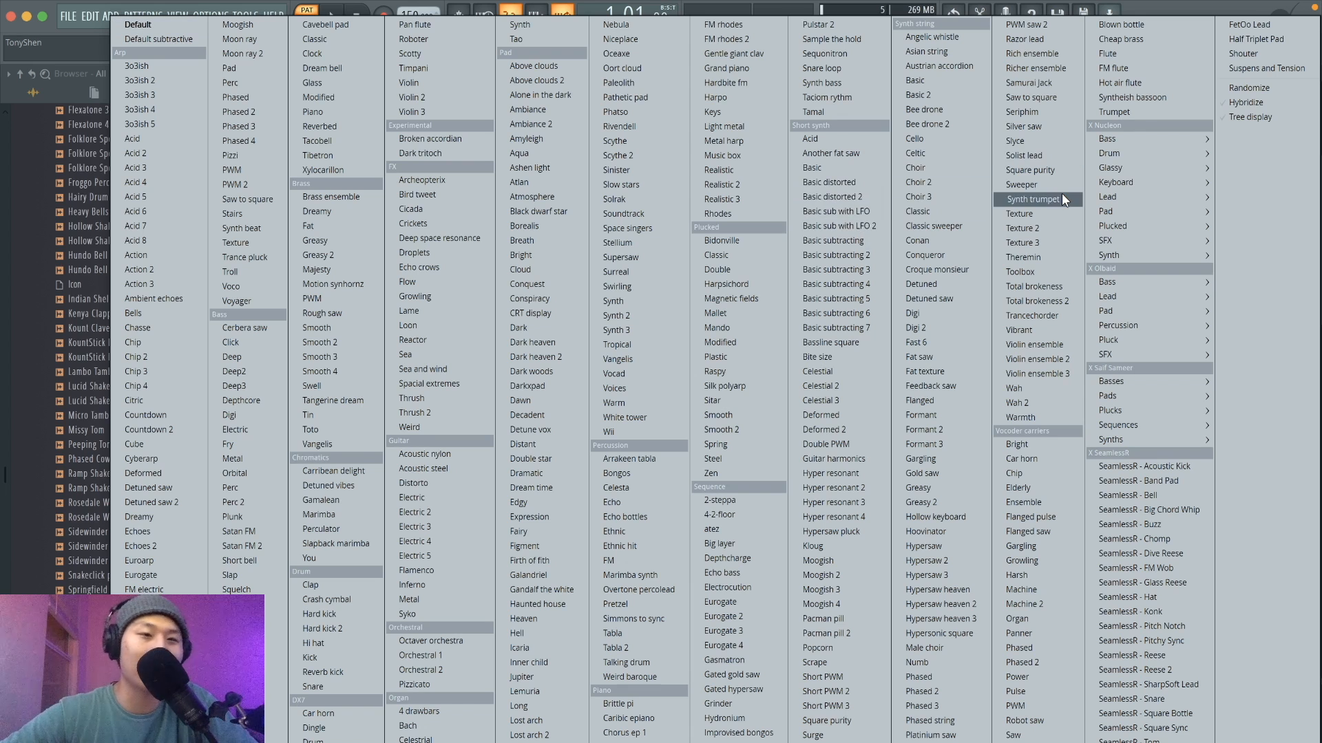
left_click(355, 199)
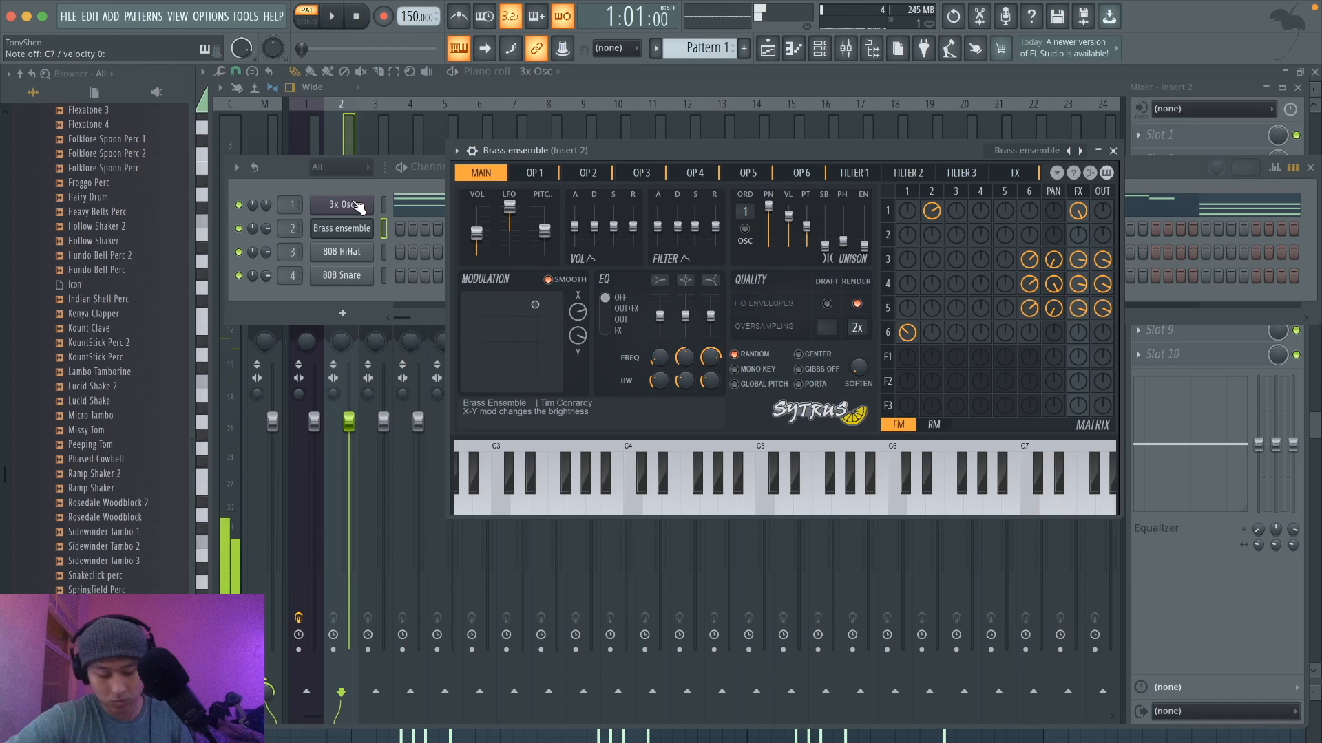
key("e")
key("w")
key("e")
key("e")
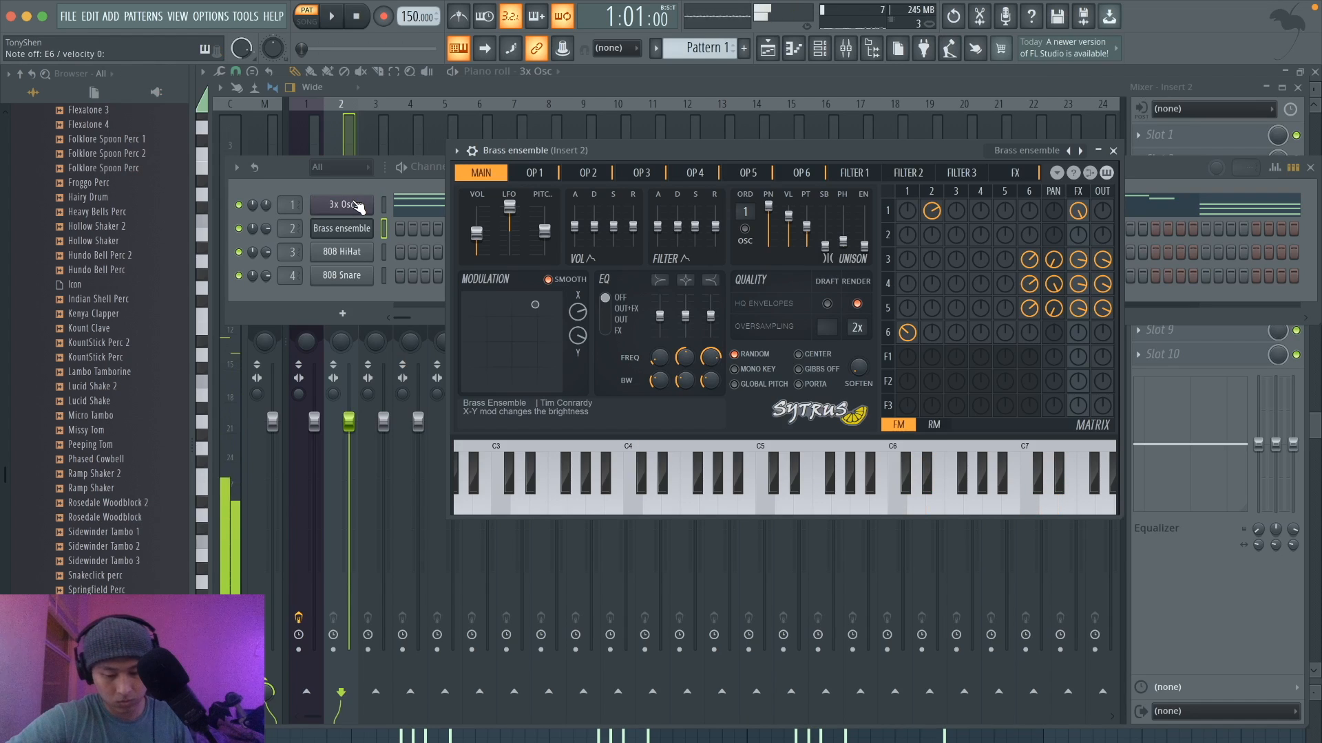
key("e")
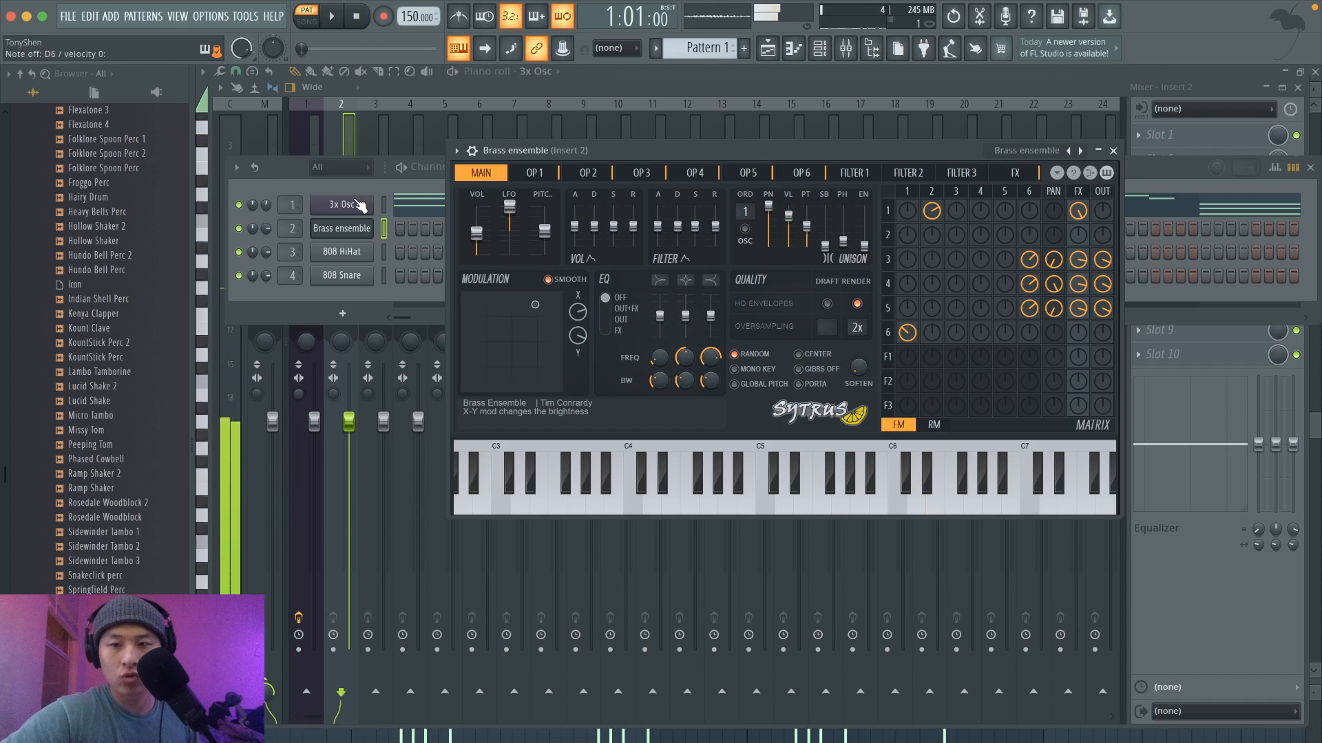
key("w")
key("e")
key("e")
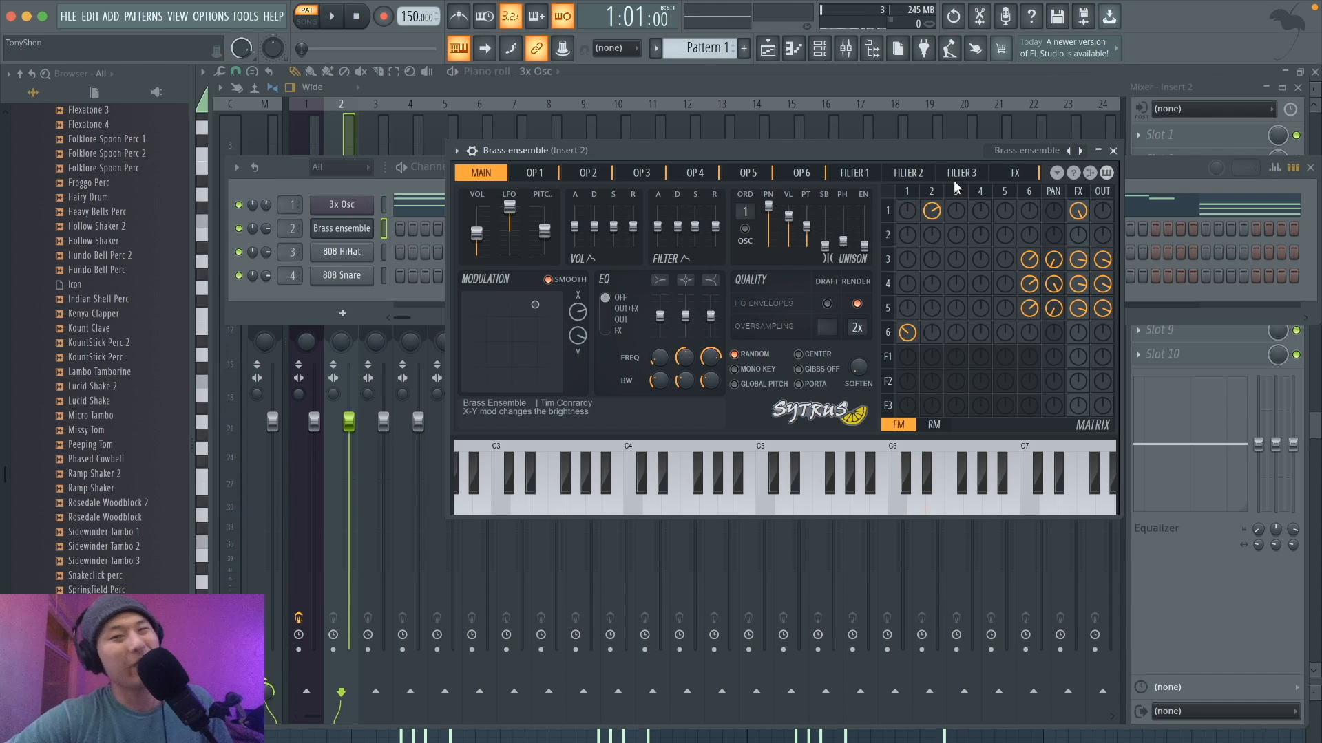
Show the Sytrus FX settings and lower the operator 2 to 1 frequency modulation while auditioning C6.
left_click(1015, 174)
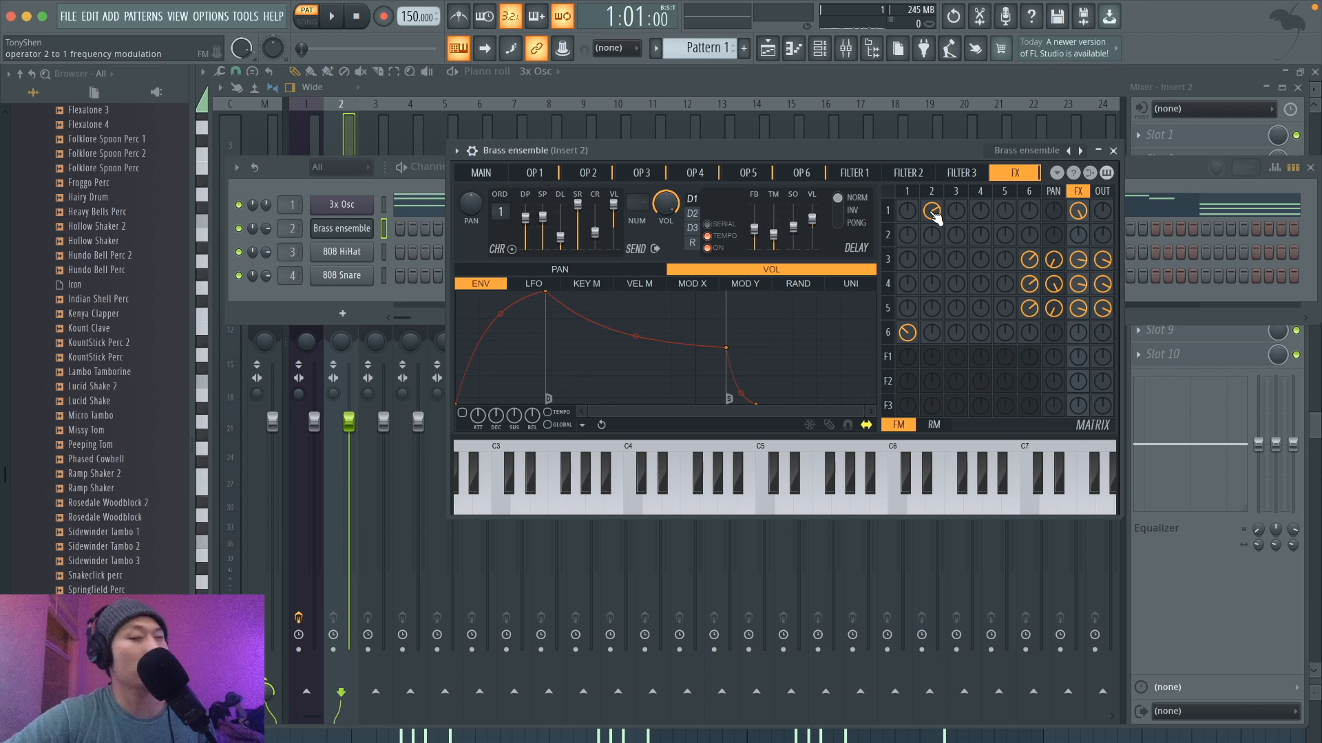
key("q")
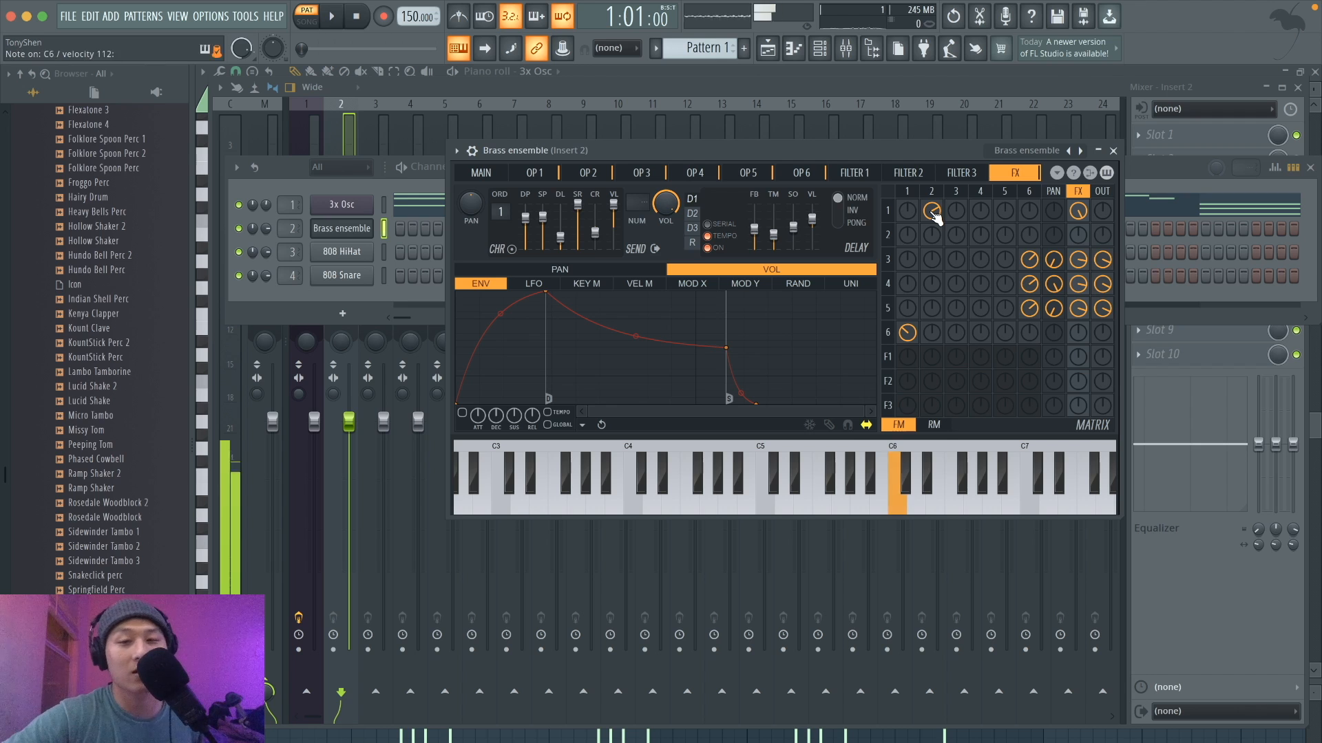
left_click_drag(932, 212, 932, 288)
key("q")
key("q")
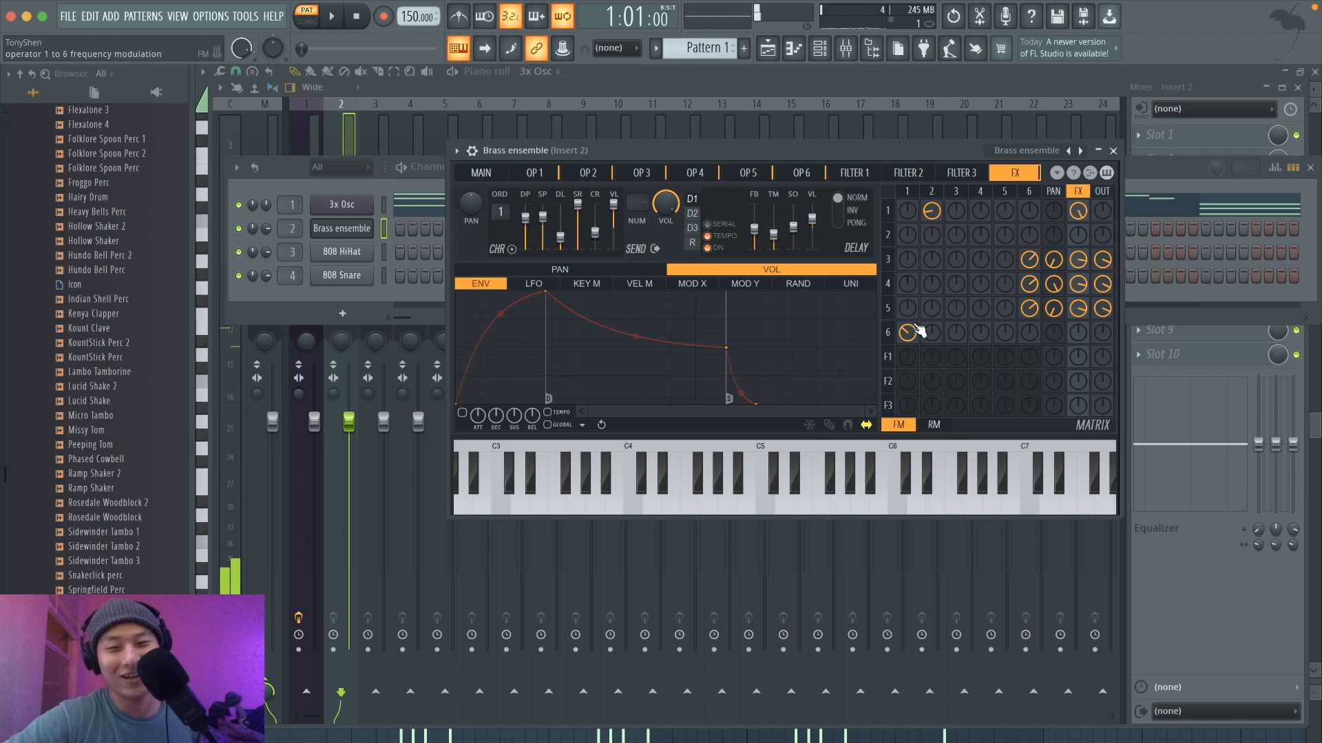
Try operator 1's FX send, lower operator 6's modulation in rows 3 and 4, and disable delay D1 while auditioning C6.
left_click_drag(1079, 214, 1079, 227)
key("q")
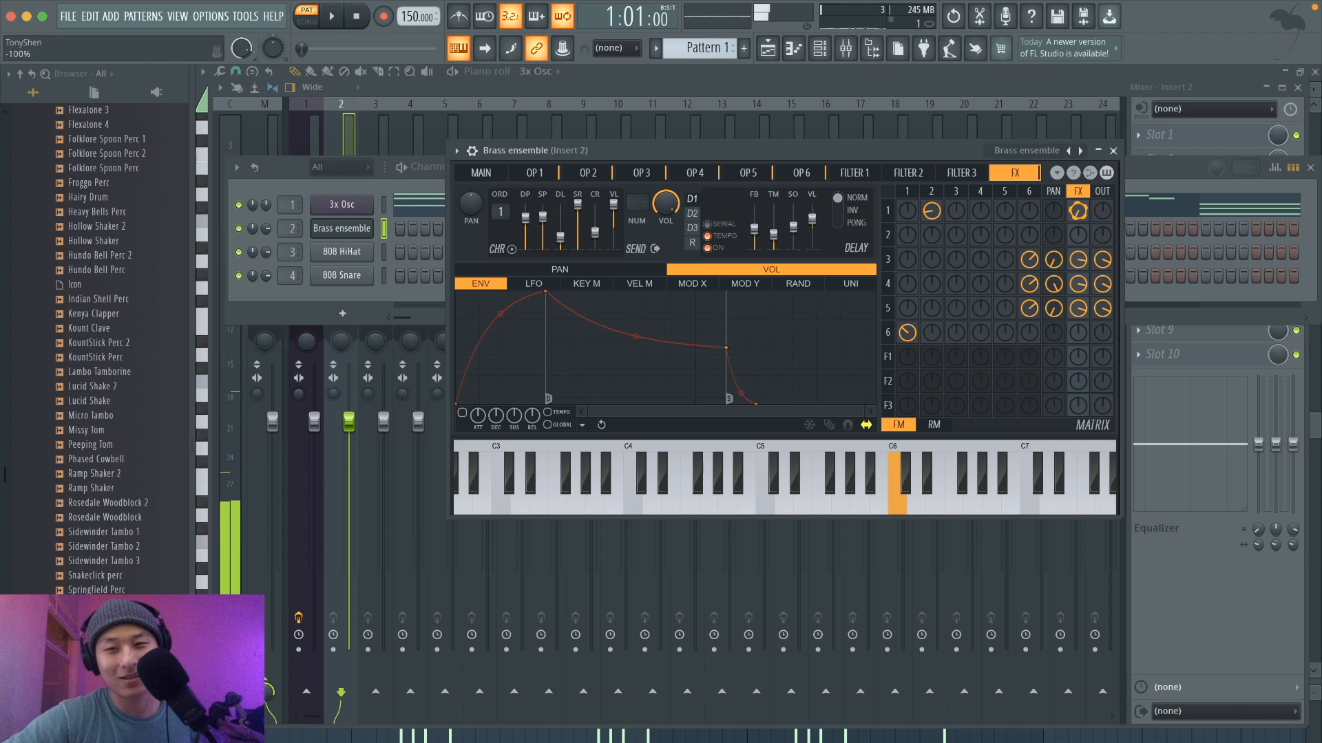
key("q")
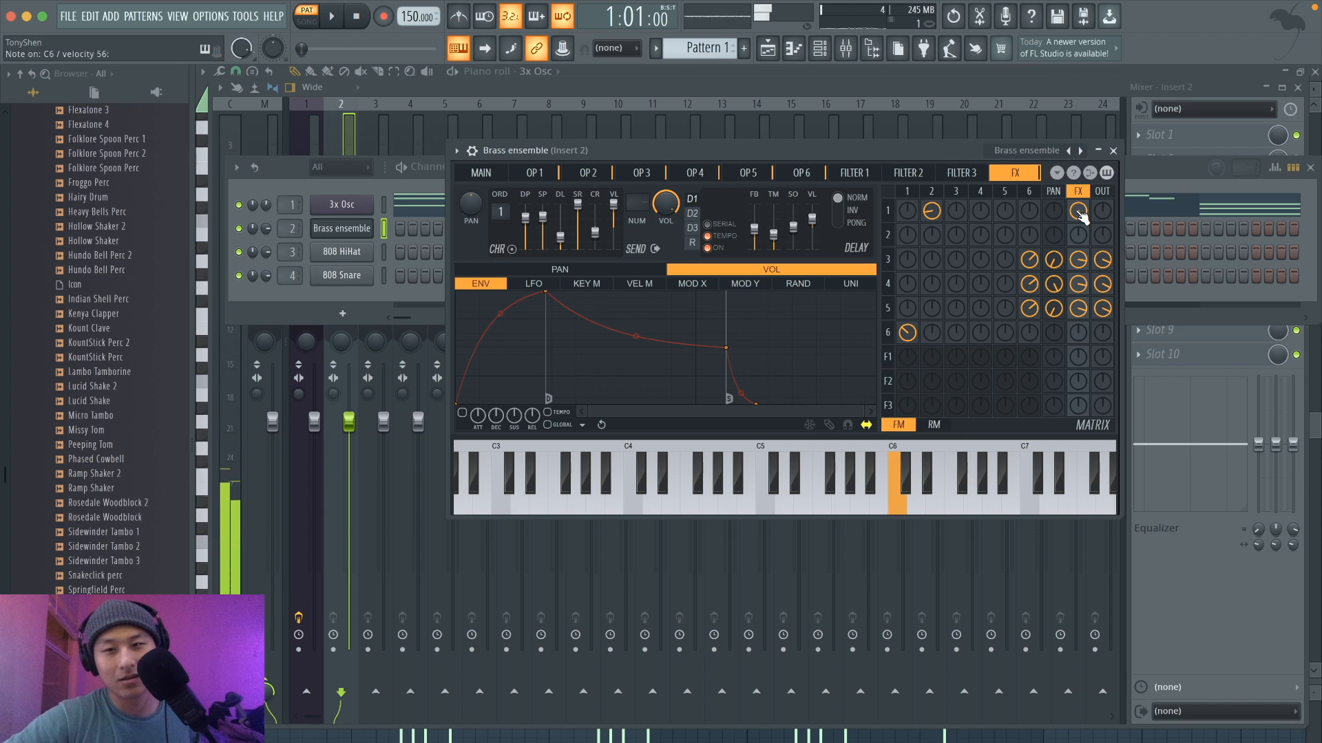
key("q")
key("q")
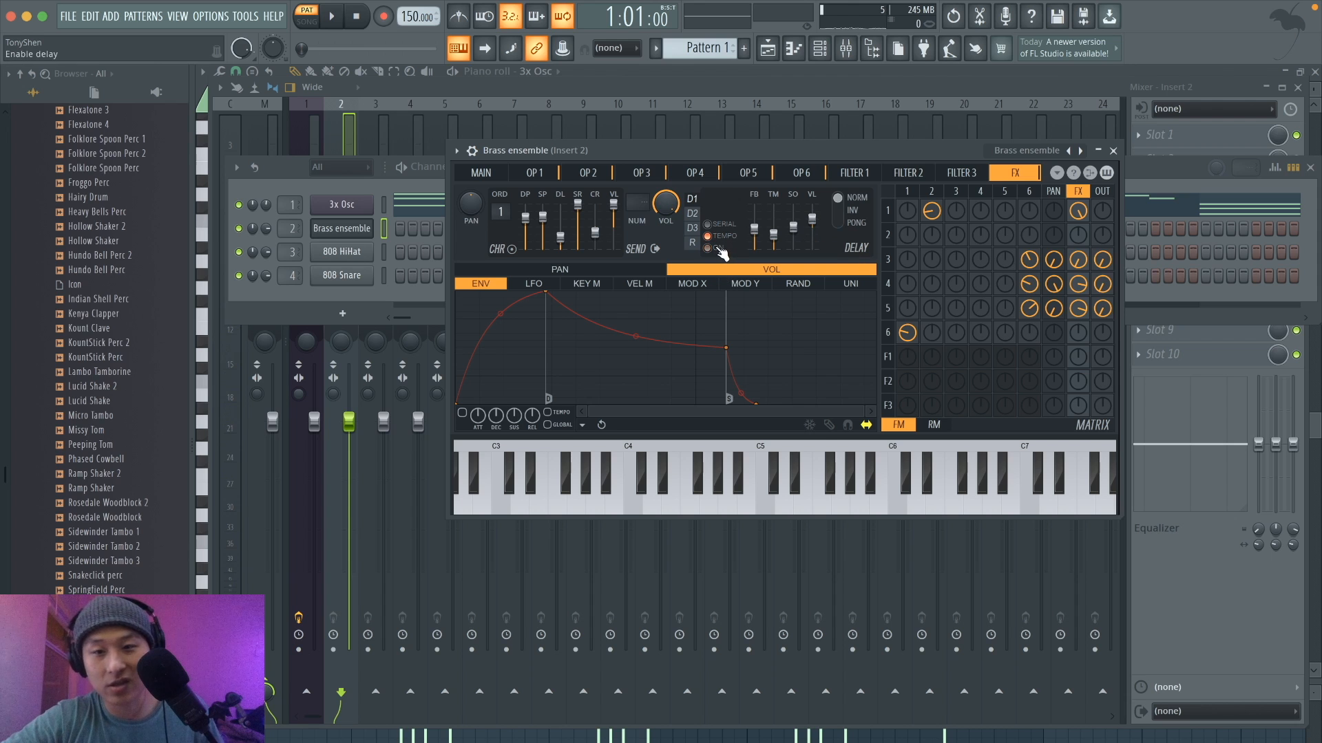
key("q")
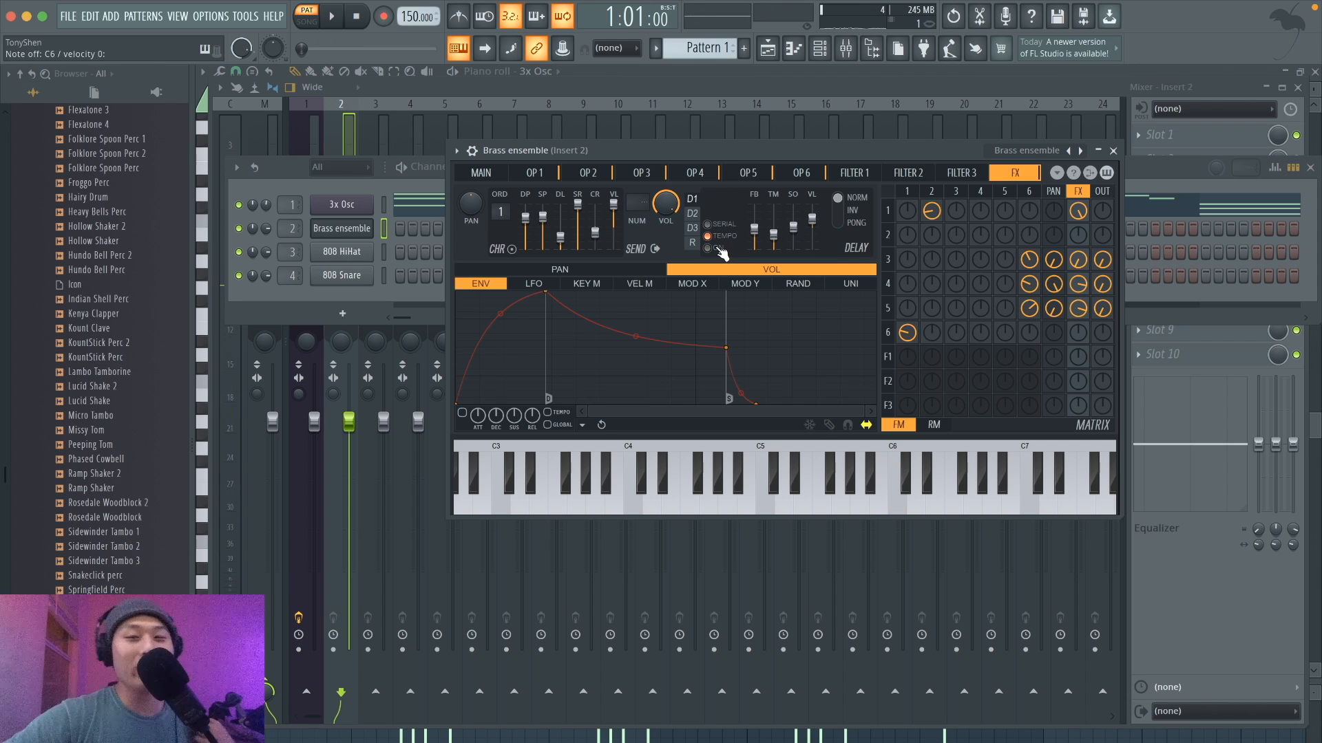
Close Sytrus and play the pattern while trying brass notes over the 3x Osc chords.
left_click(1114, 150)
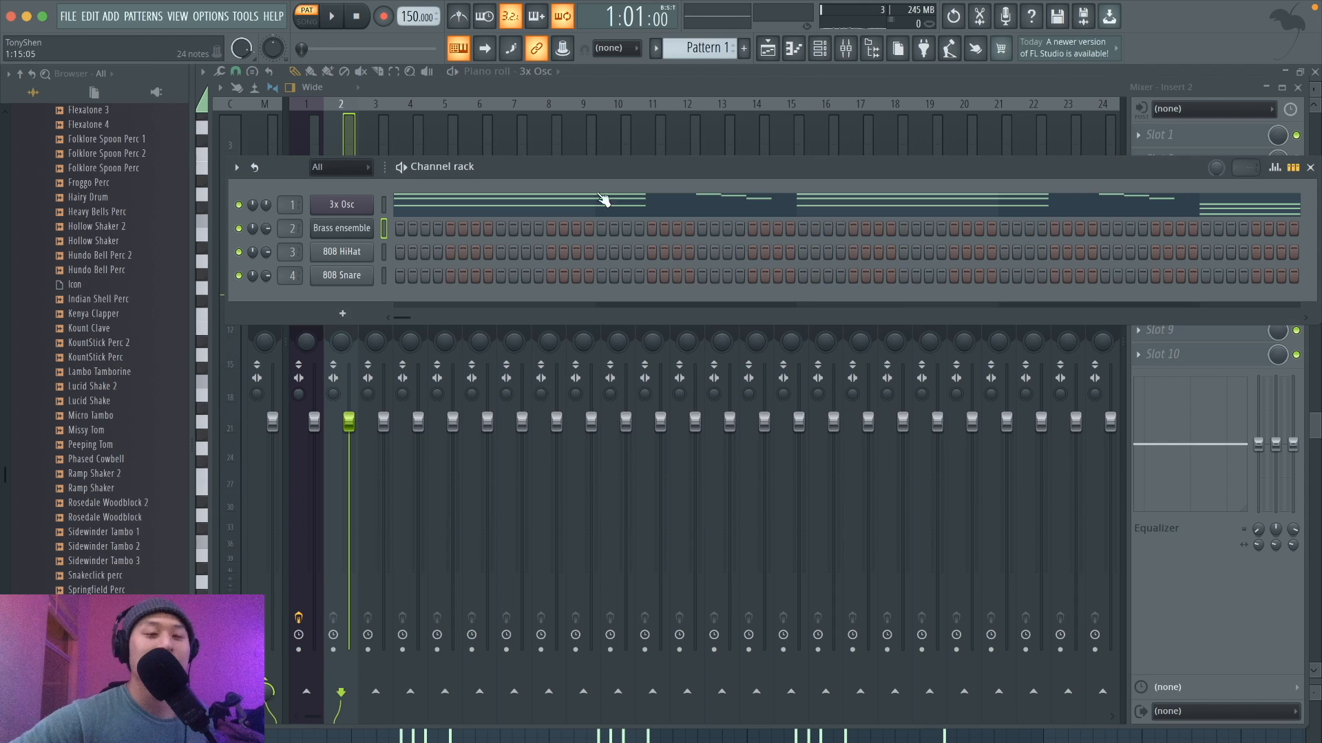
key("space")
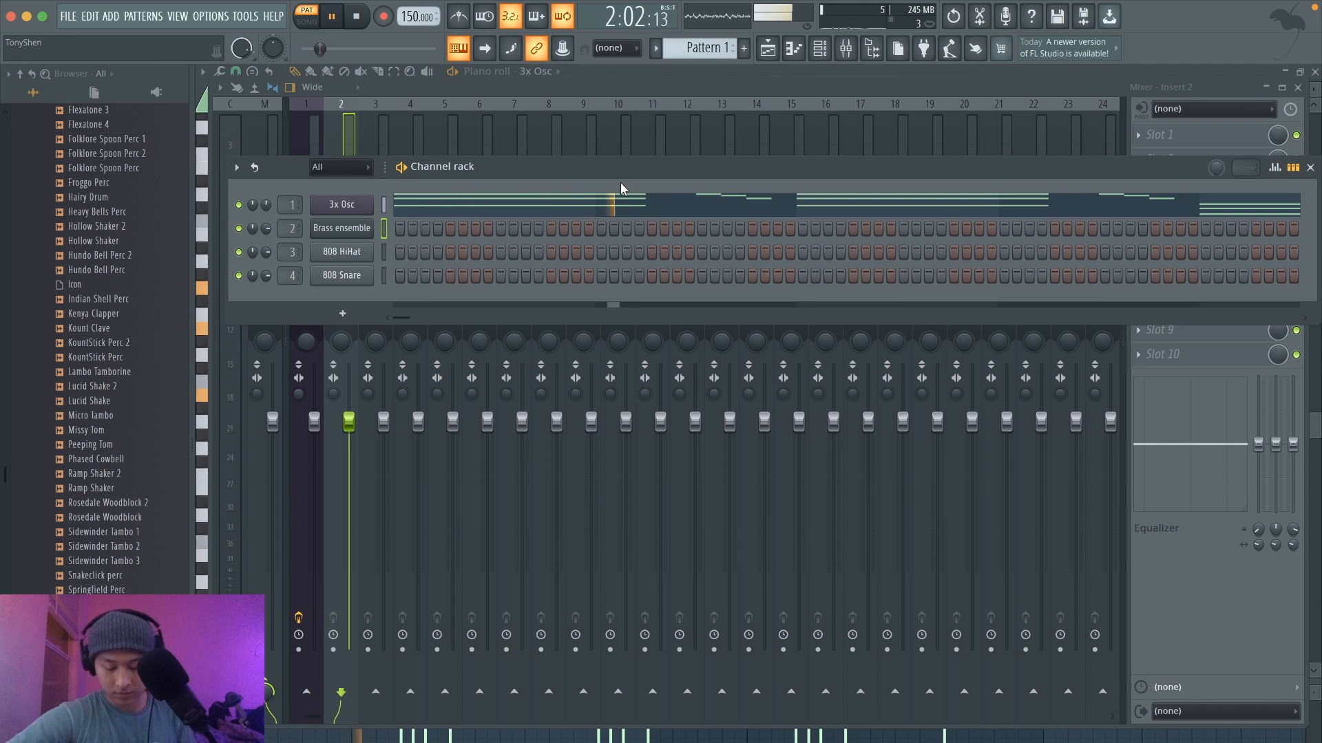
key("i")
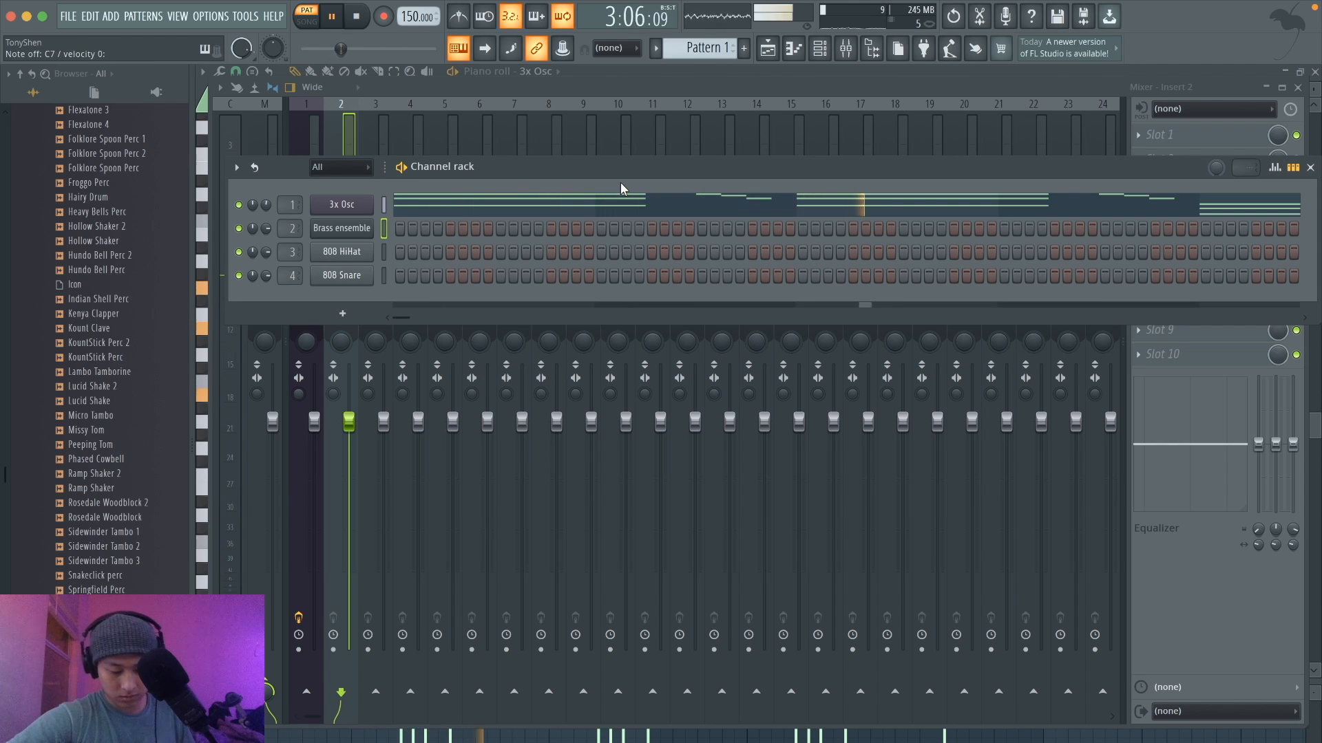
key("space")
In the Brass ensemble piano roll, add a six-step E6 note at bar 1 and a 17-step B5 note from step 8.
left_click(820, 49)
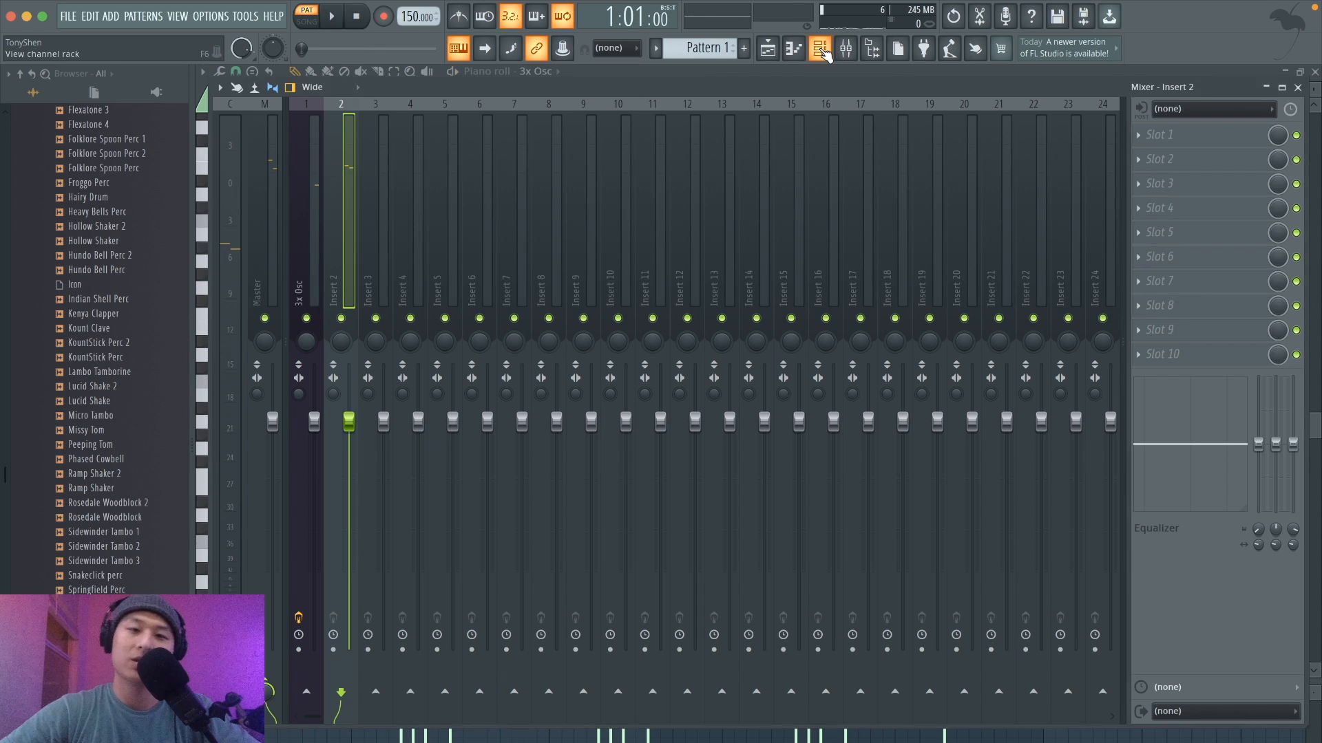
left_click(804, 50)
scroll(523, 163, "up", 3)
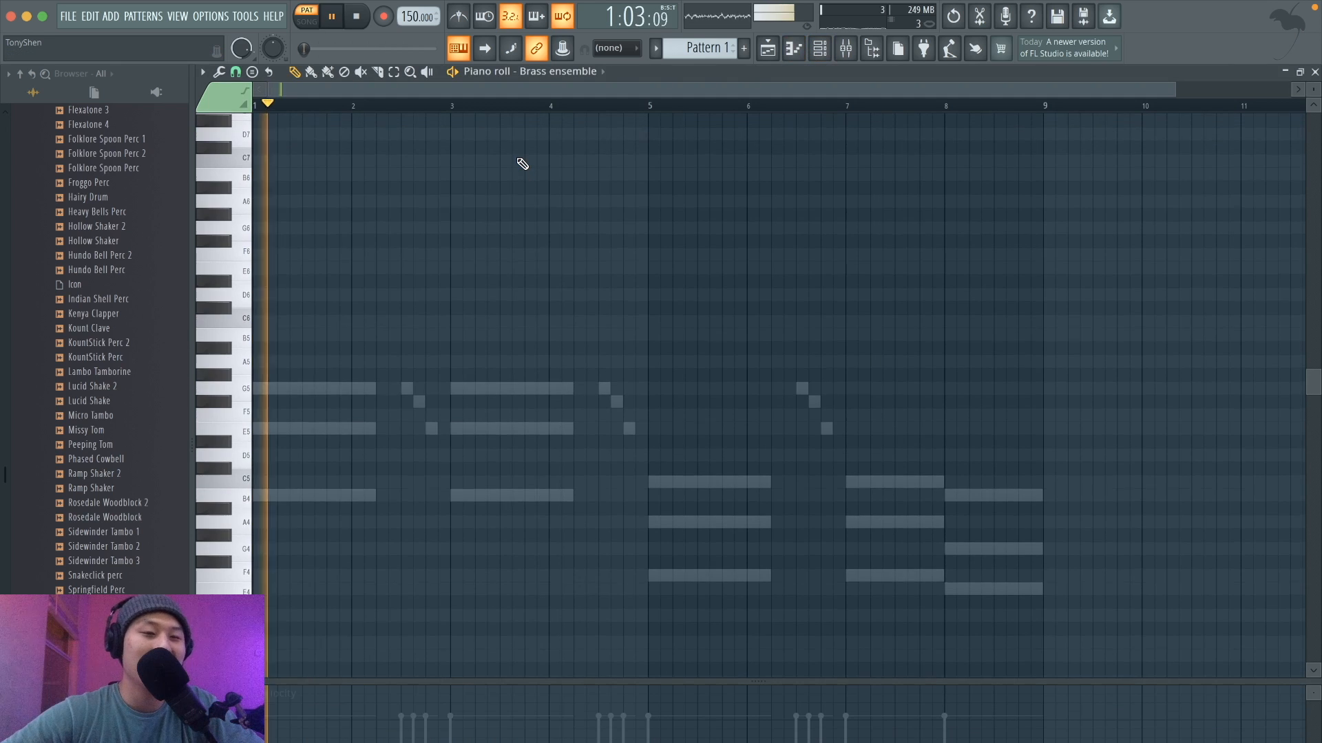
mouse_move(258, 241)
left_mouse_down()
mouse_move(239, 288)
mouse_move(234, 267)
left_mouse_up()
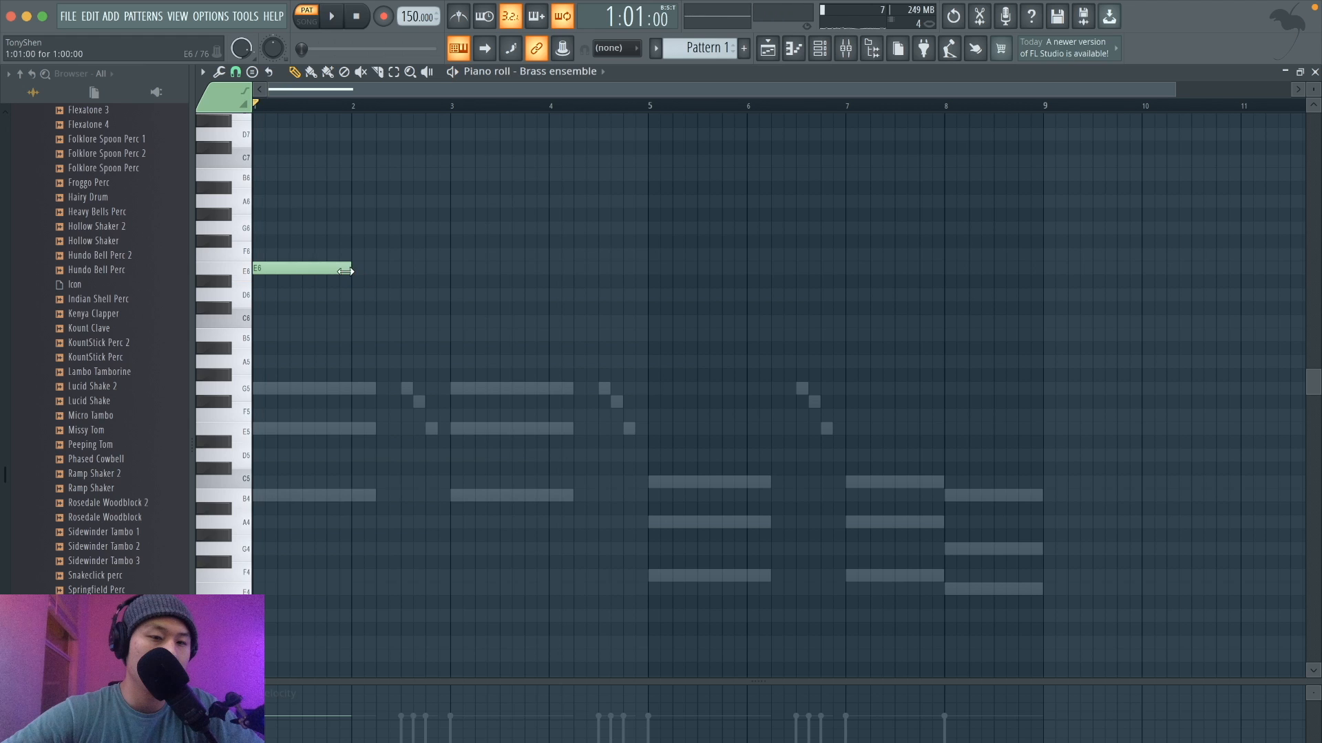
key("space")
left_click_drag(303, 275, 290, 270)
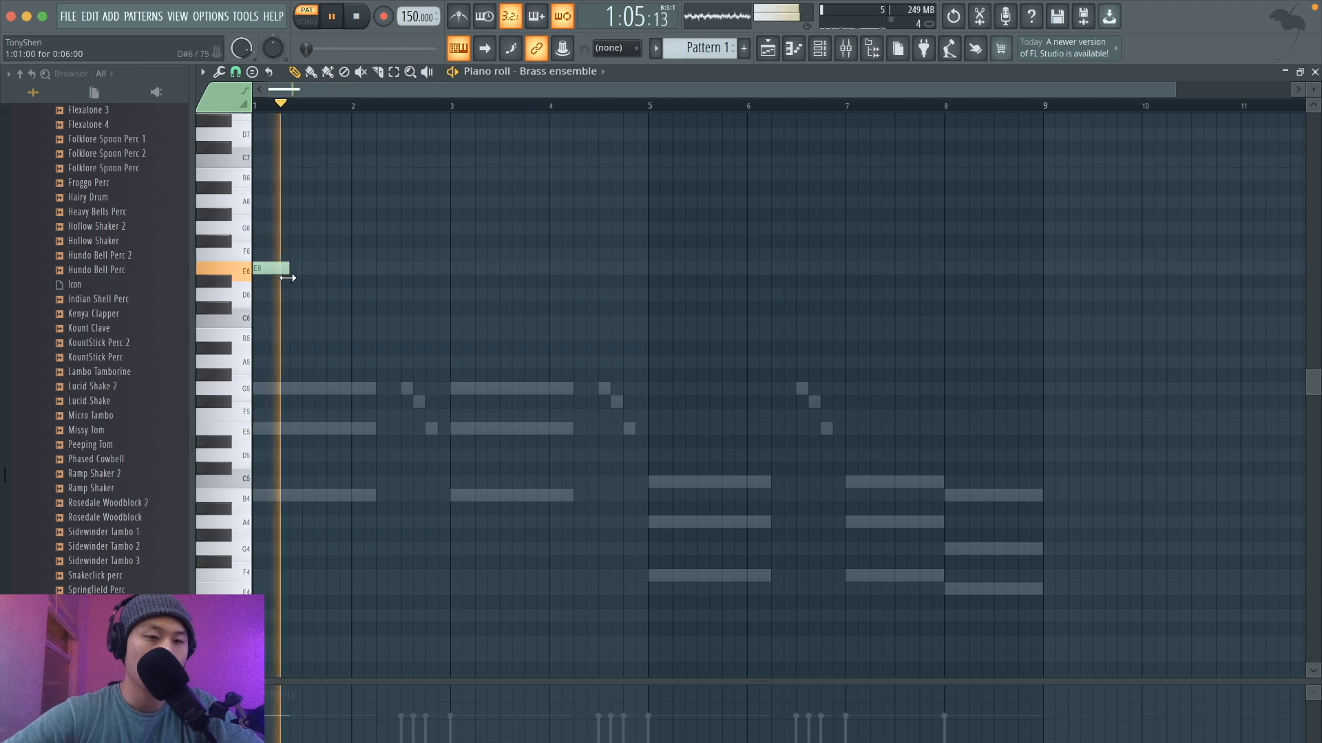
mouse_move(307, 320)
left_mouse_down()
mouse_move(308, 337)
mouse_move(349, 333)
left_mouse_up()
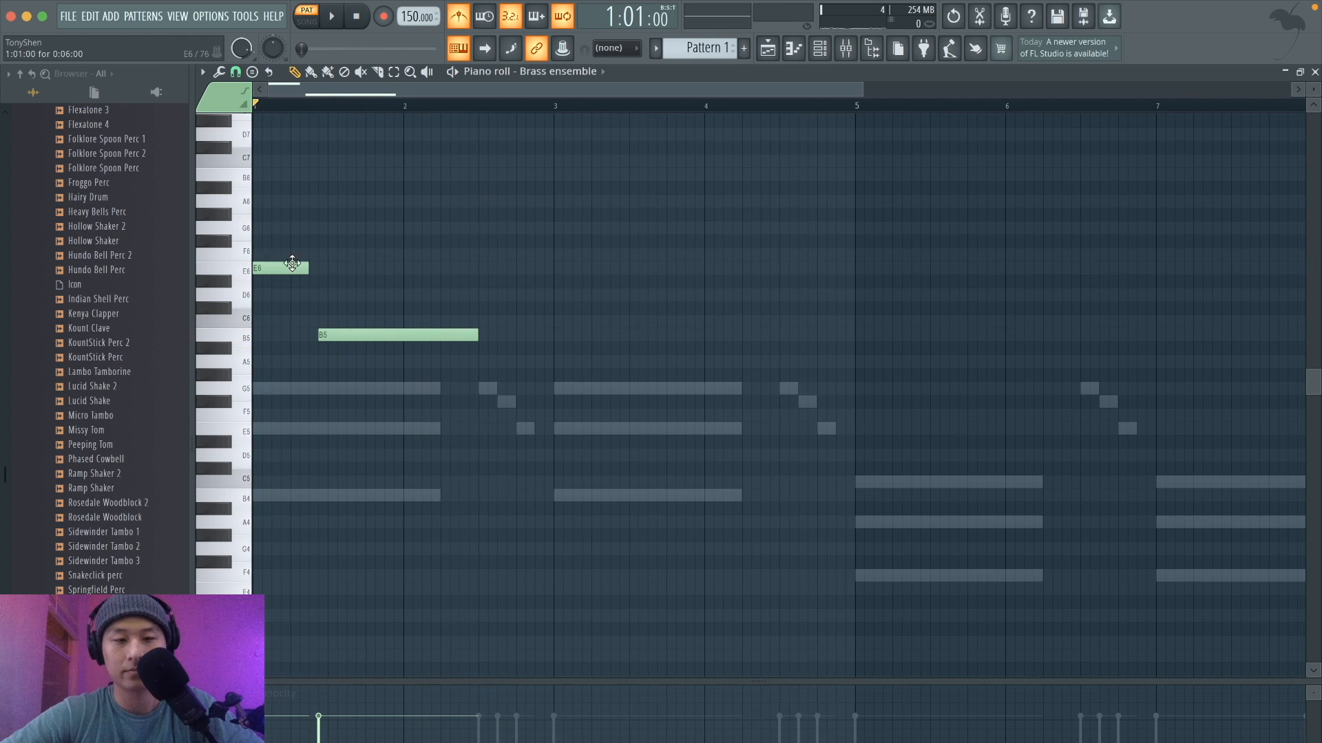
Duplicate the E6 and B5 notes two bars on, starting at bar 3, and play back the melody.
left_click_drag(292, 264, 592, 277, "shift")
left_click_drag(435, 338, 708, 343, "shift")
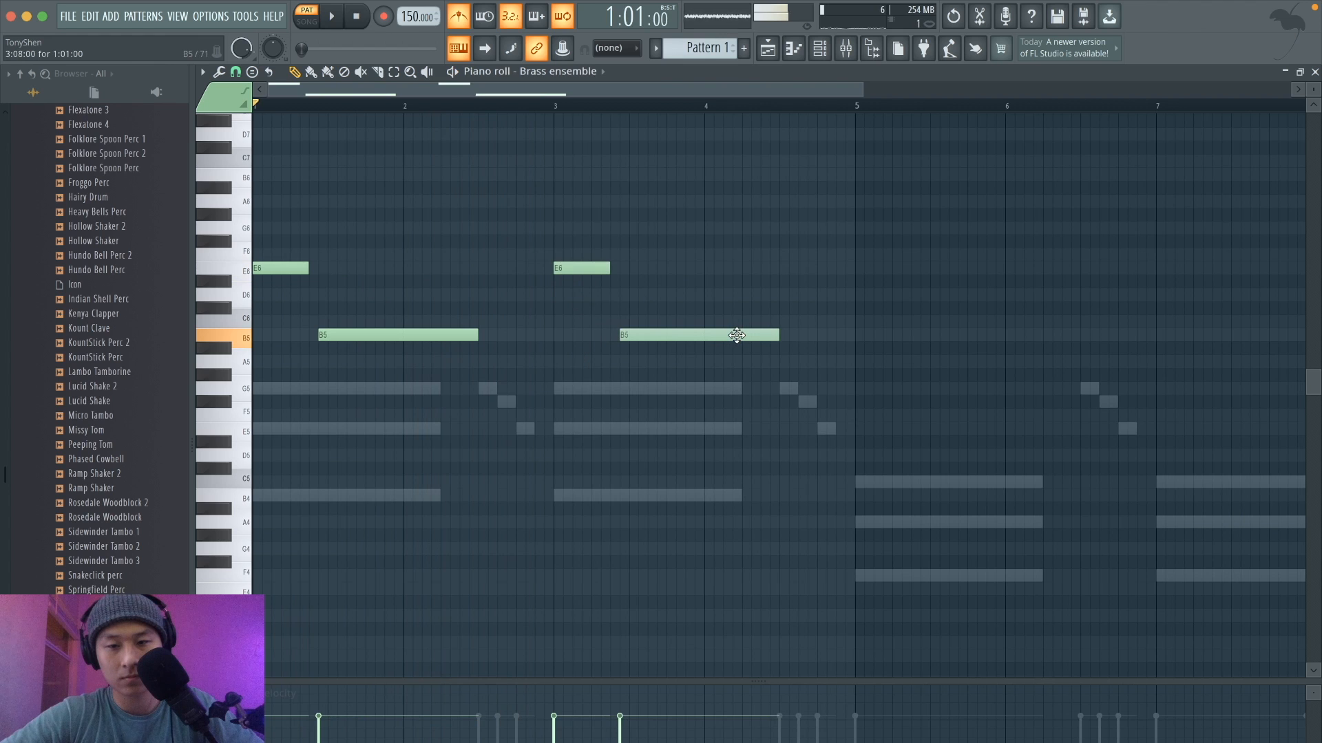
key("space")
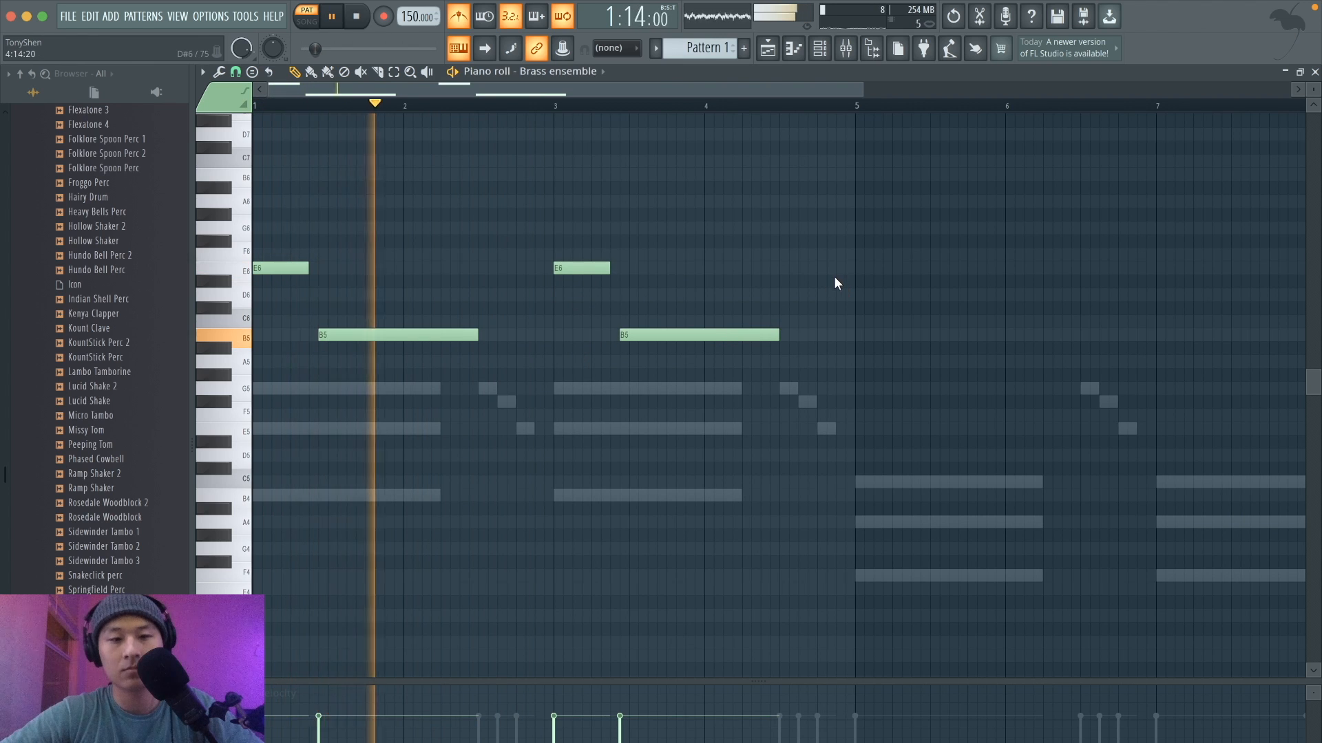
scroll(832, 275, "down", 2)
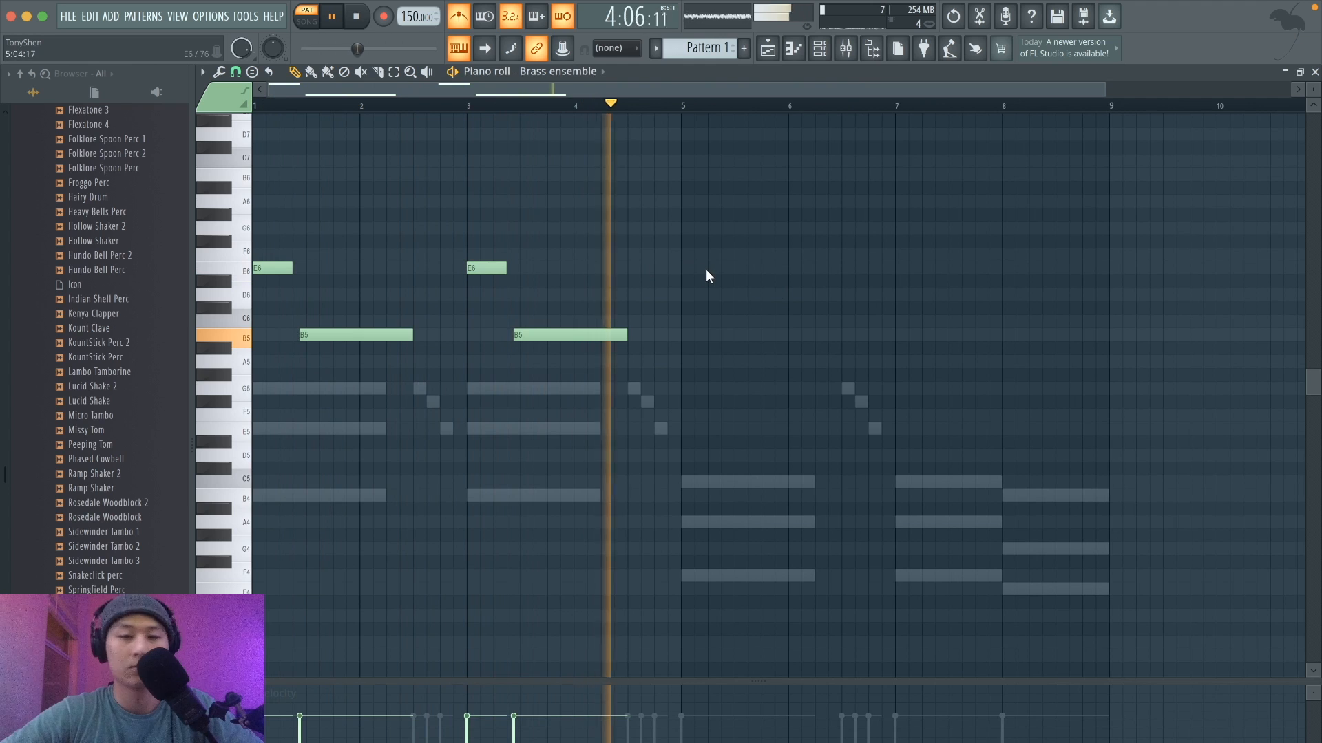
key("space")
Add a six-step C6 note at the start of bar 5, followed by a longer A5 note, and audition them.
left_click(684, 366)
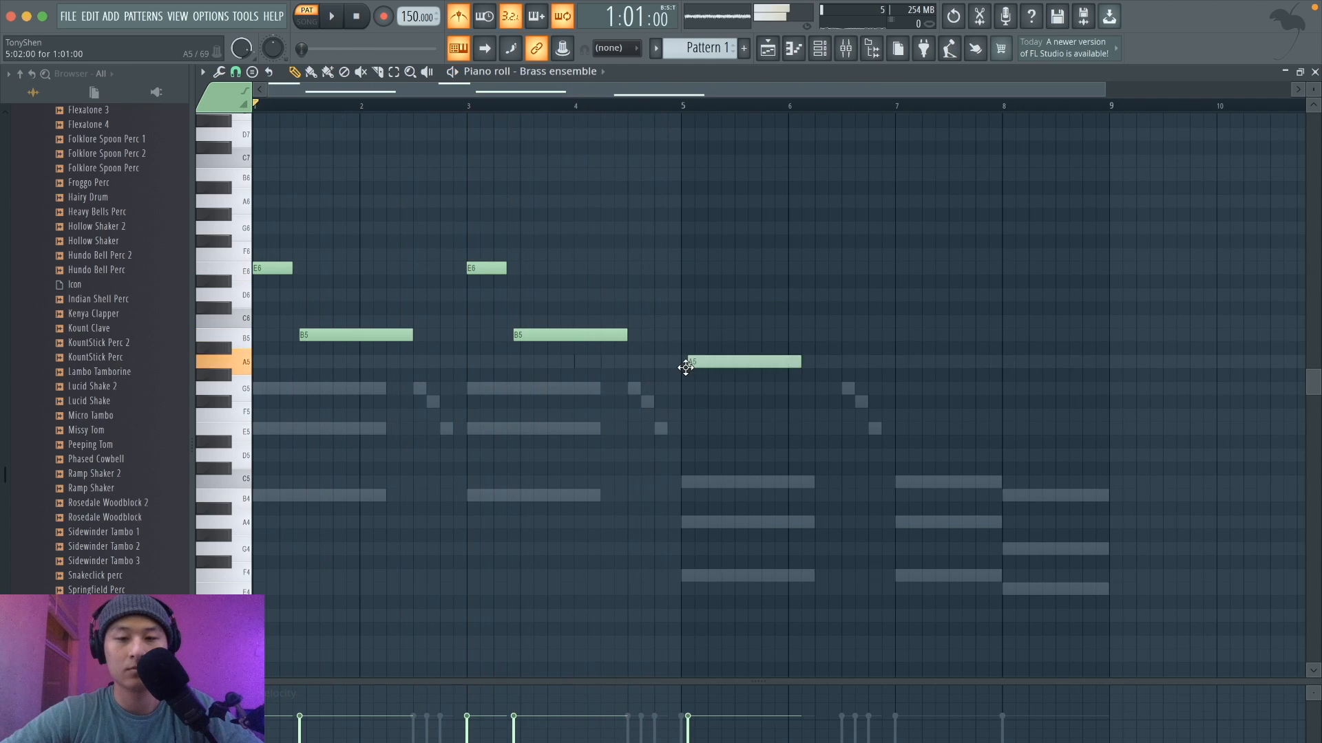
mouse_move(679, 367)
left_mouse_down()
mouse_move(691, 373)
mouse_move(696, 303)
mouse_move(701, 339)
mouse_move(697, 307)
left_mouse_up()
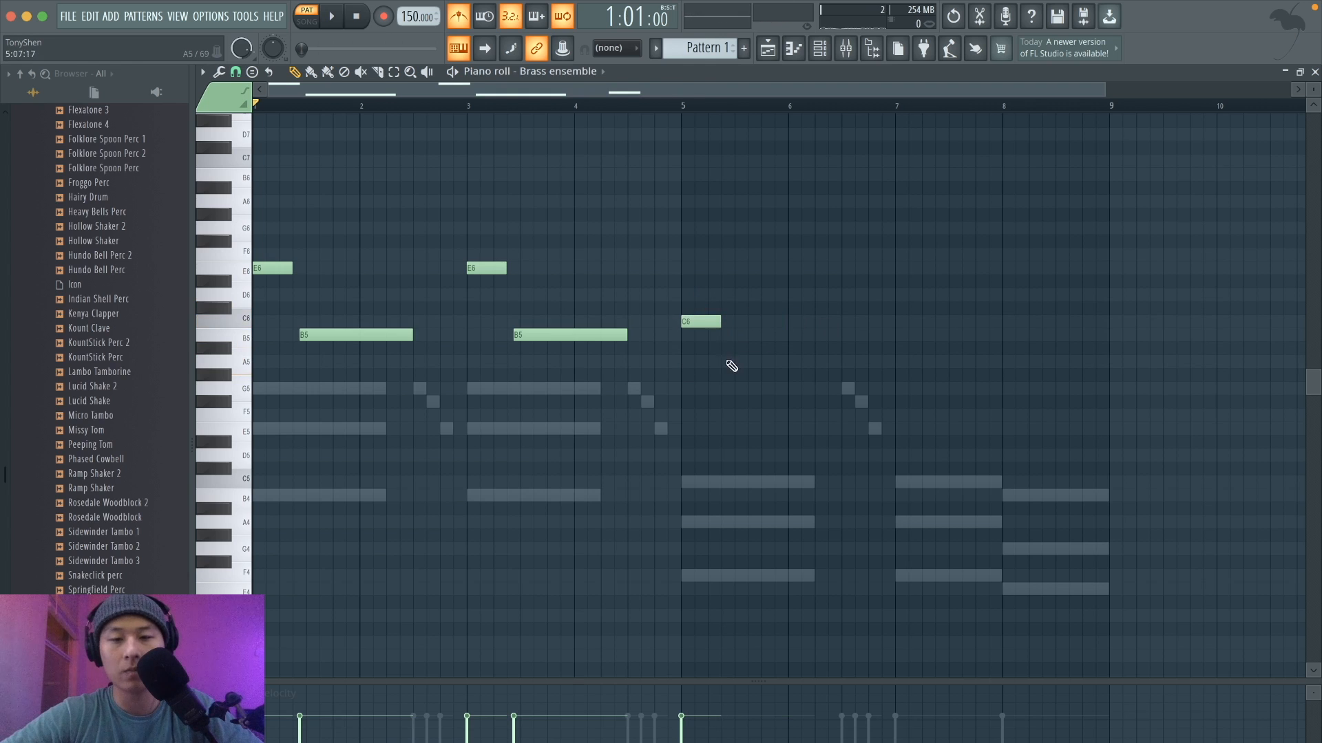
left_click(730, 363)
key("space")
left_click_drag(742, 363, 825, 357)
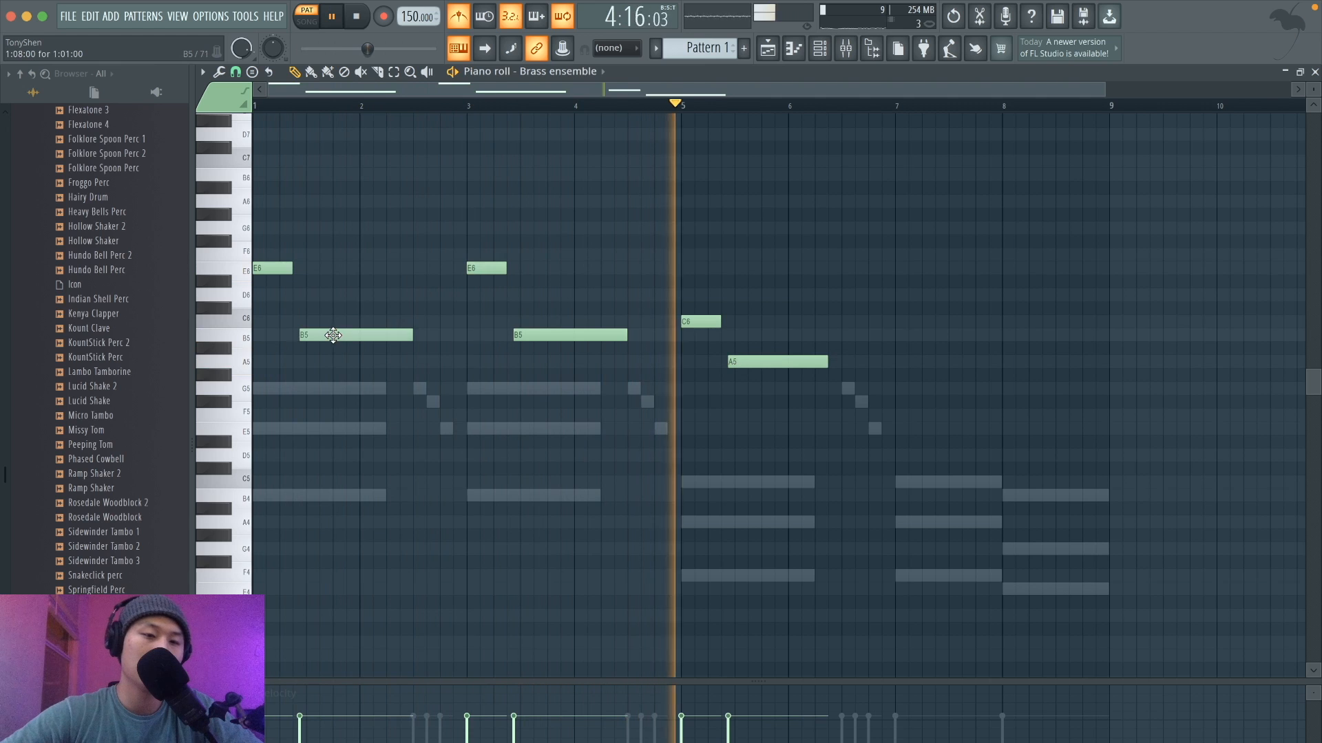
Move both B5 notes one step earlier and shorten the two E6 notes.
left_click_drag(334, 335, 329, 335)
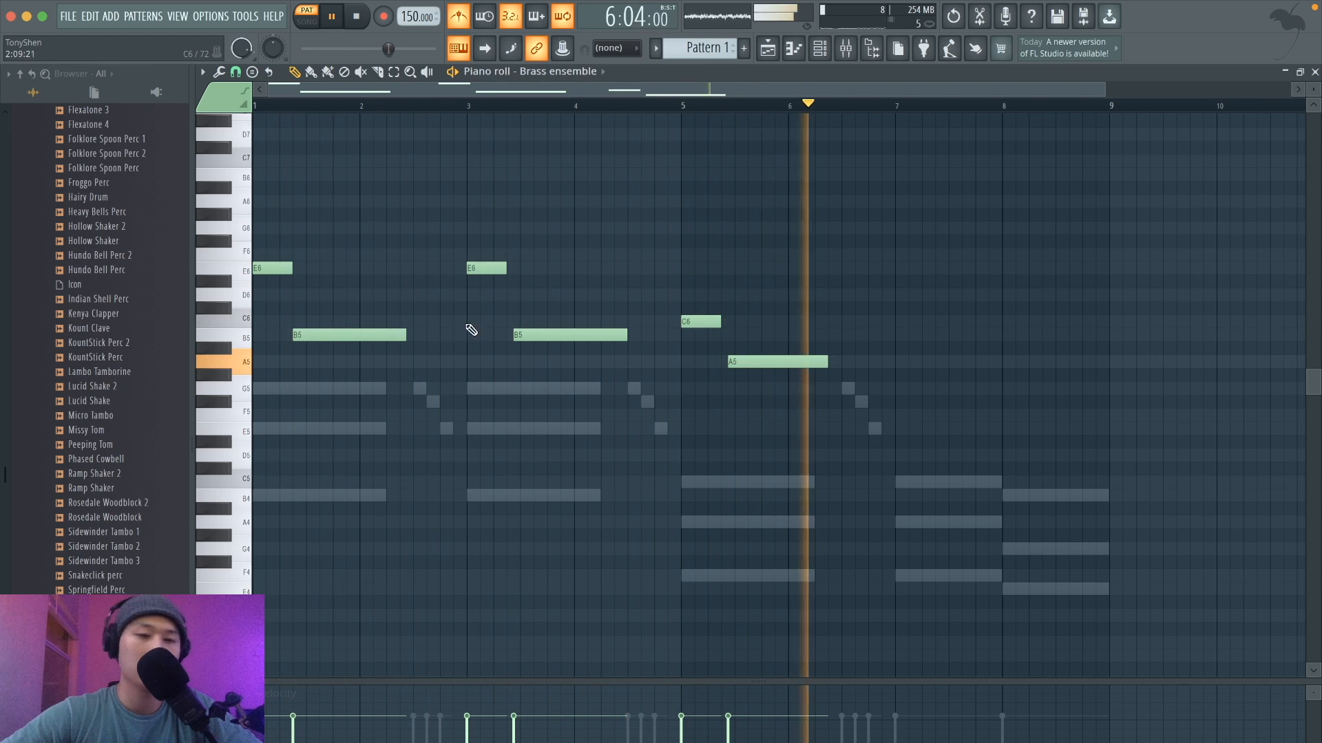
key("space")
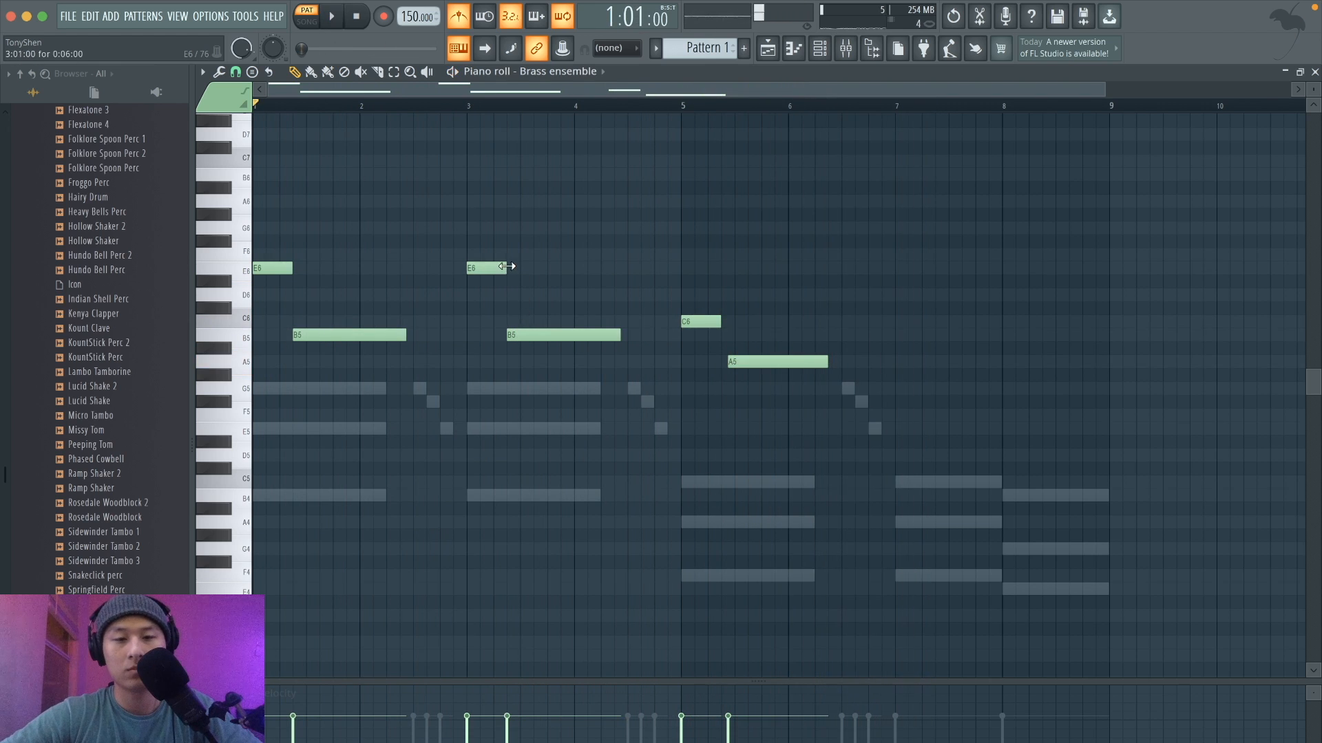
left_click(289, 268)
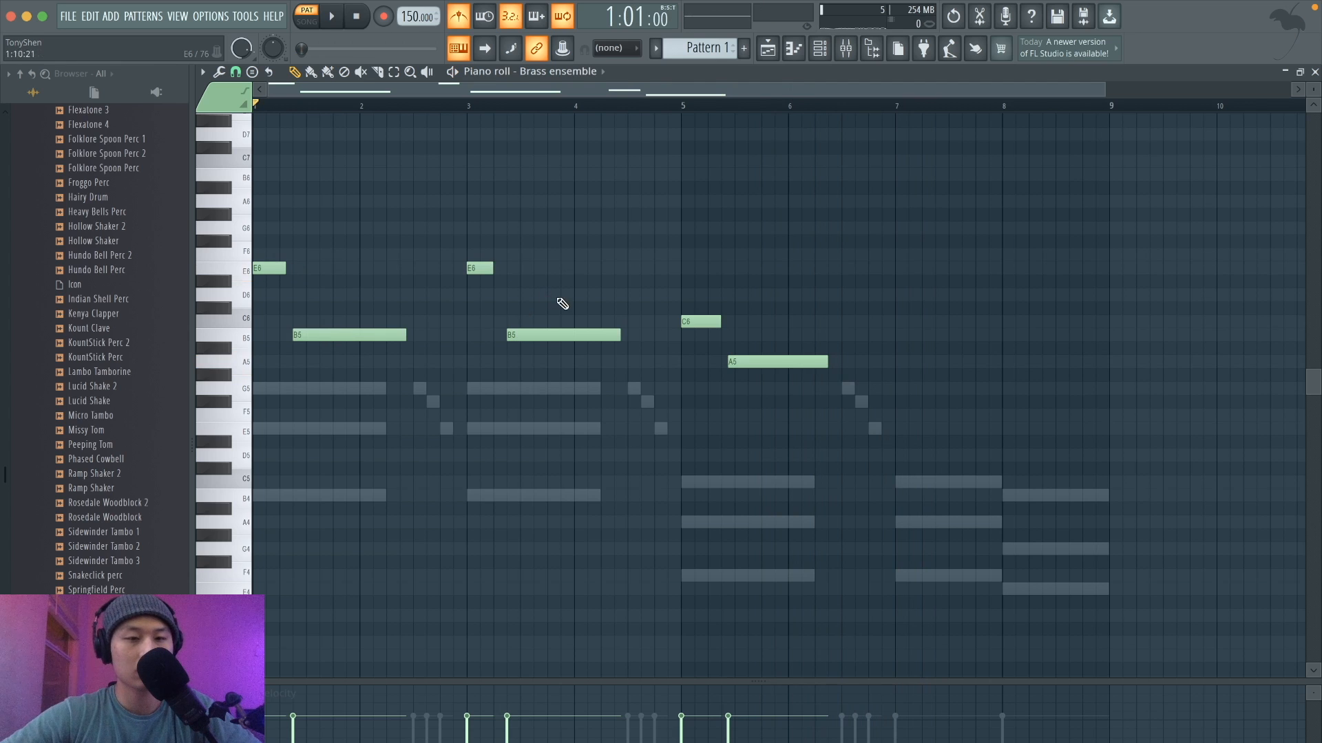
Set the bar 3 E6 and bar 5 C6 notes to five steps and move the A5 note one step earlier.
key("space")
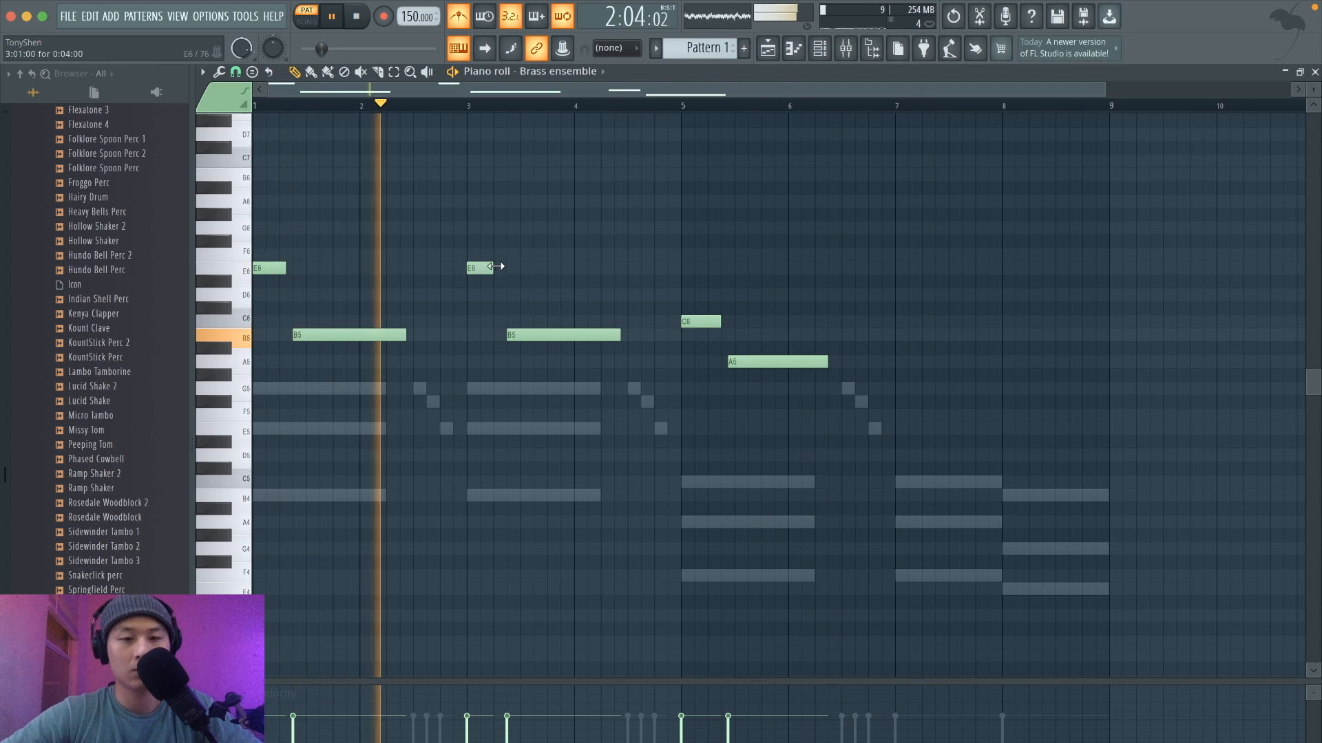
left_click_drag(496, 266, 501, 267)
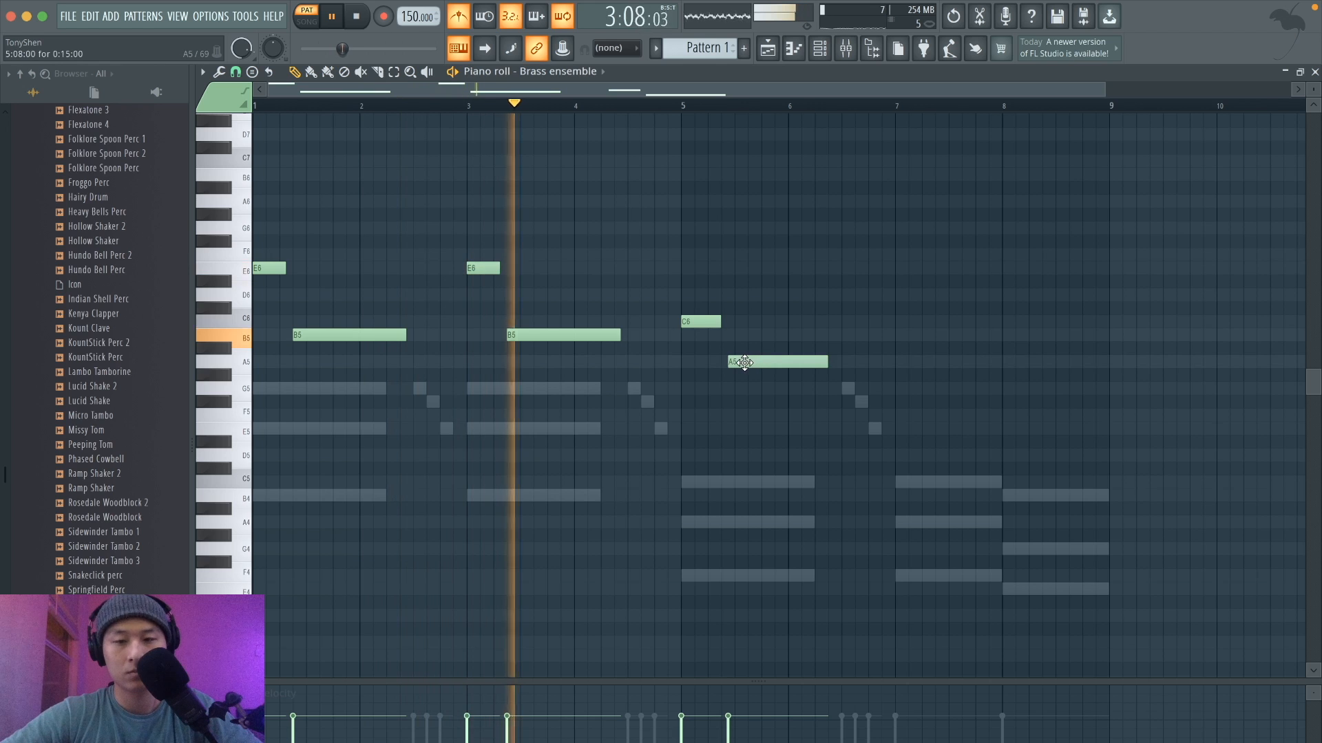
left_click_drag(737, 363, 714, 321)
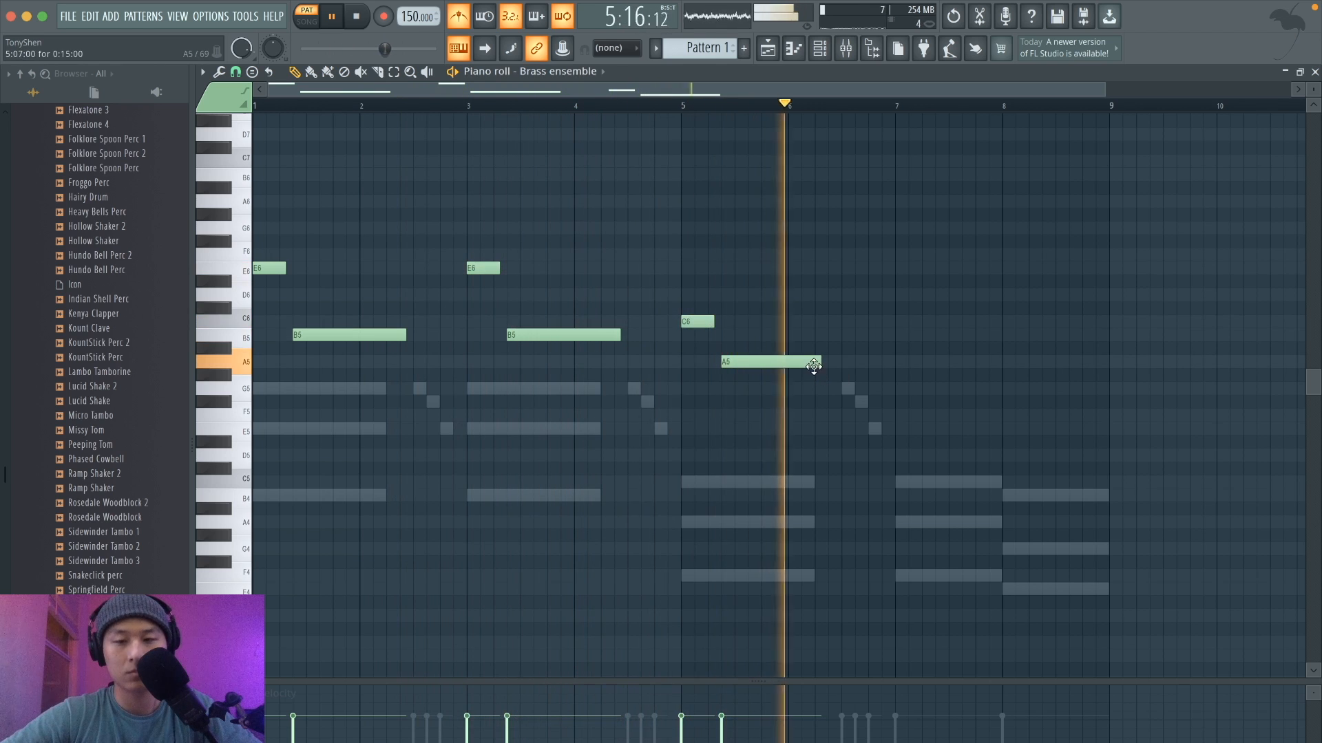
key("space")
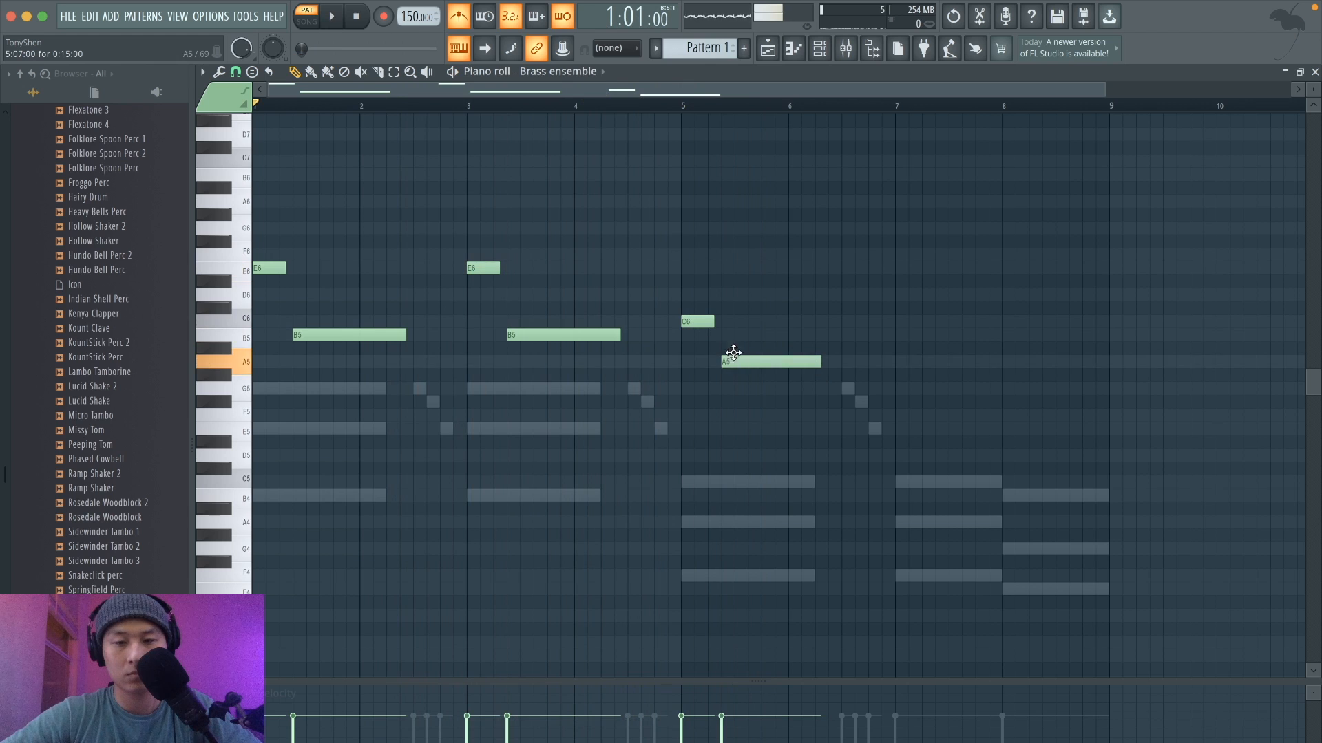
Raise the bar 5 A5 note to B5, lengthen all the B5 notes by one step, and audition from bar 5.
left_click_drag(733, 354, 733, 326)
left_click(681, 104)
key("space")
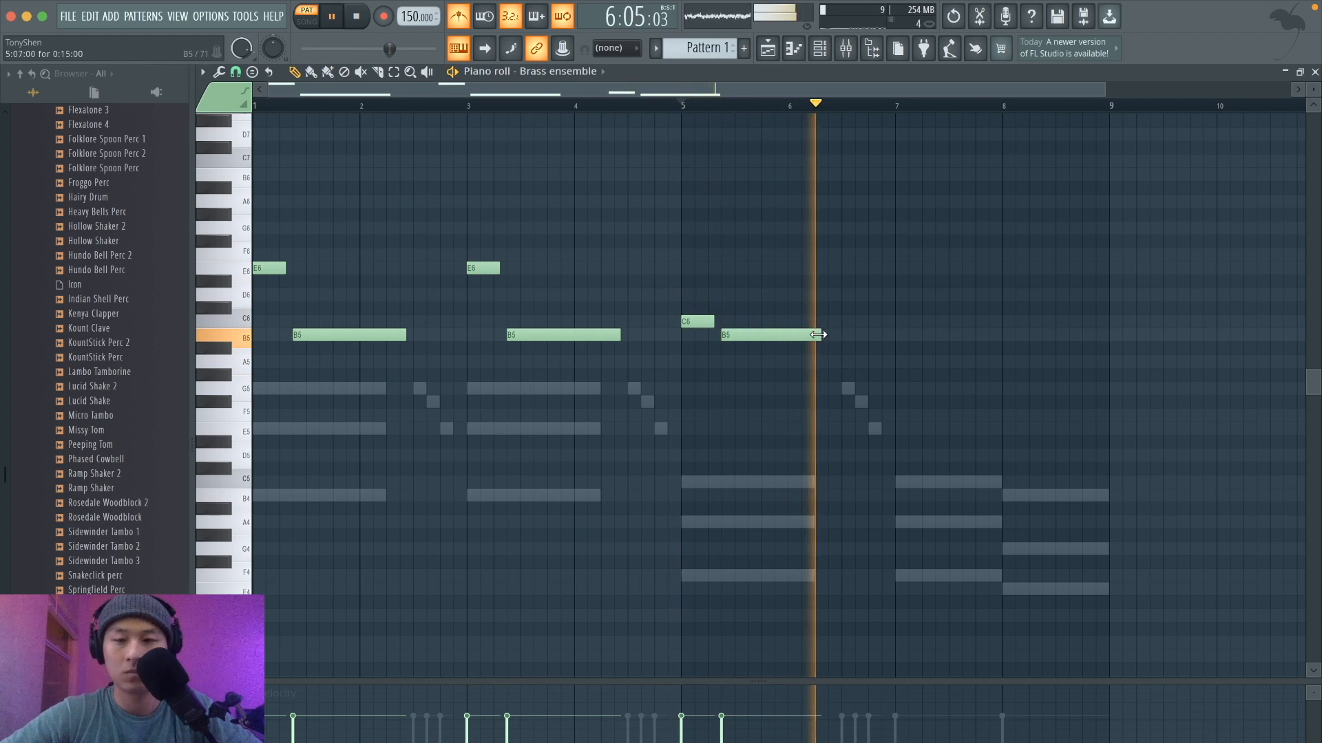
left_click_drag(819, 335, 826, 334)
key("space")
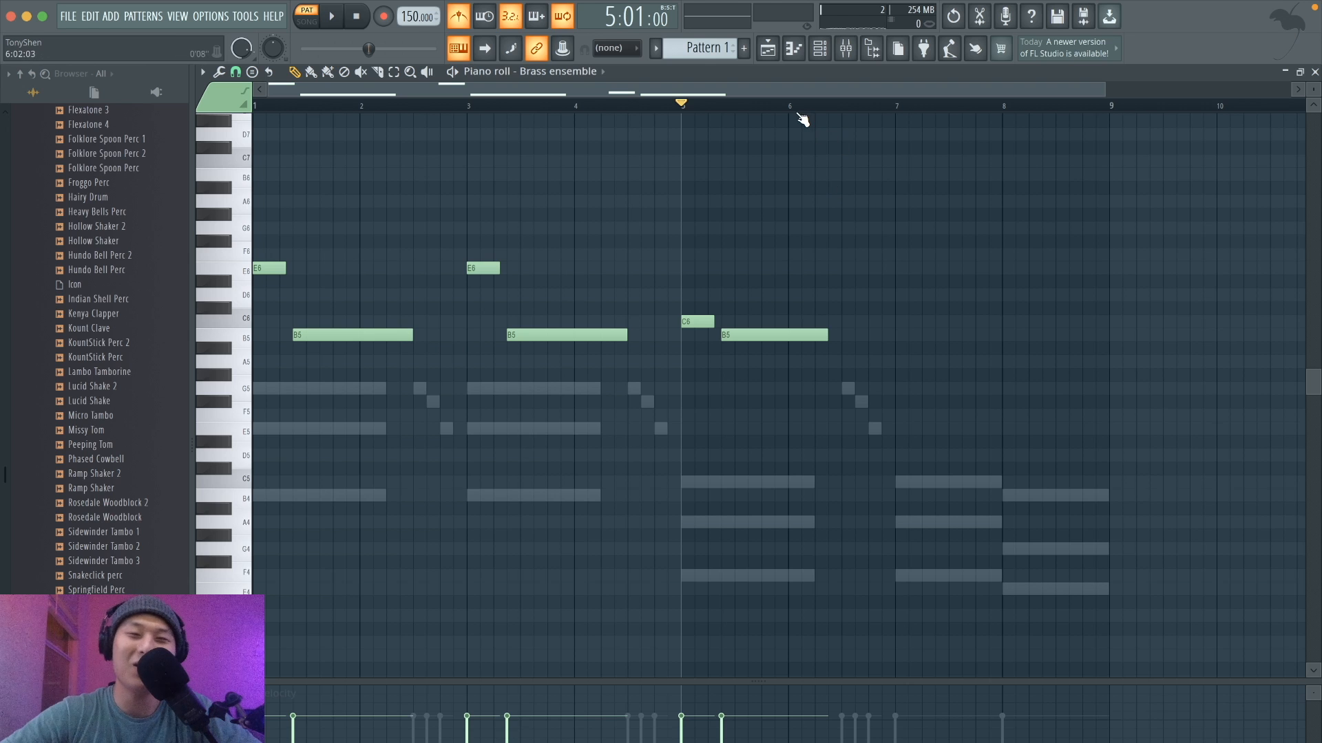
key("space")
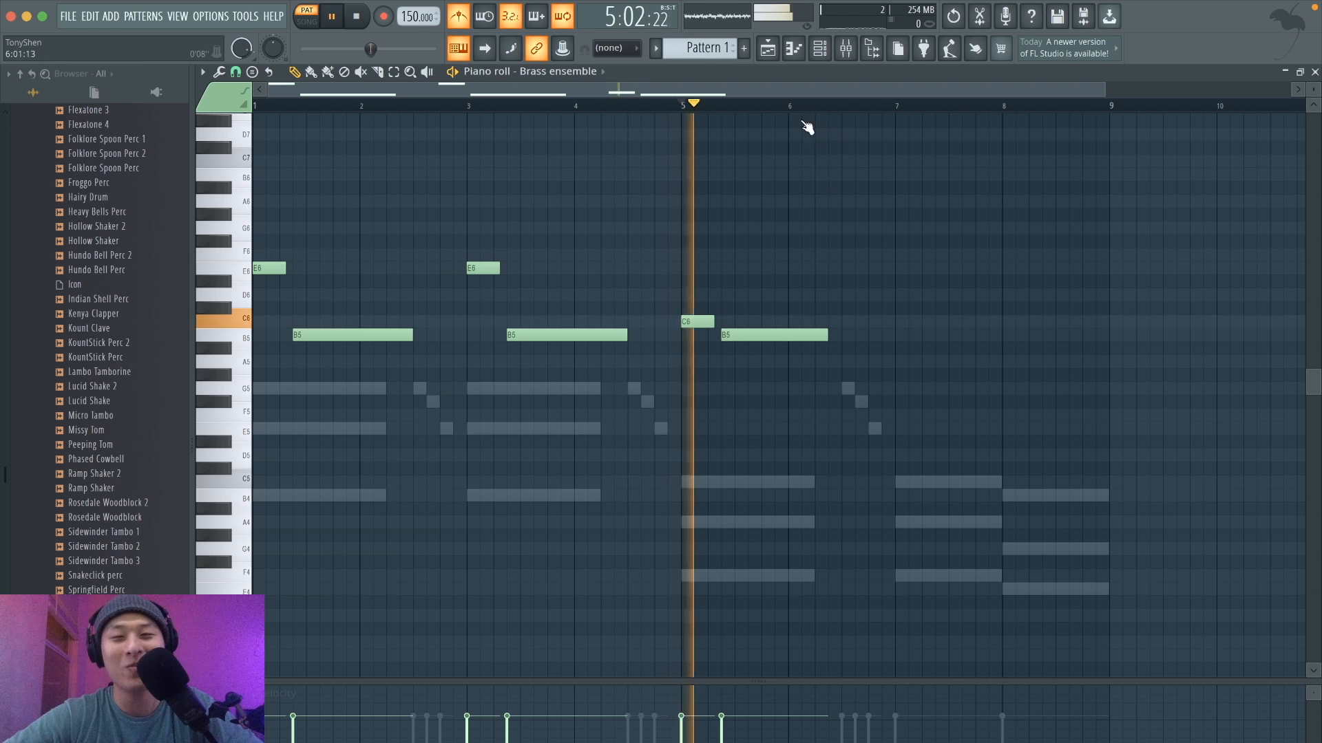
Duplicate the bar 5 C6 and B5 notes to bar 7 and play back the melody from bar 7.
scroll(944, 287, "up", 2)
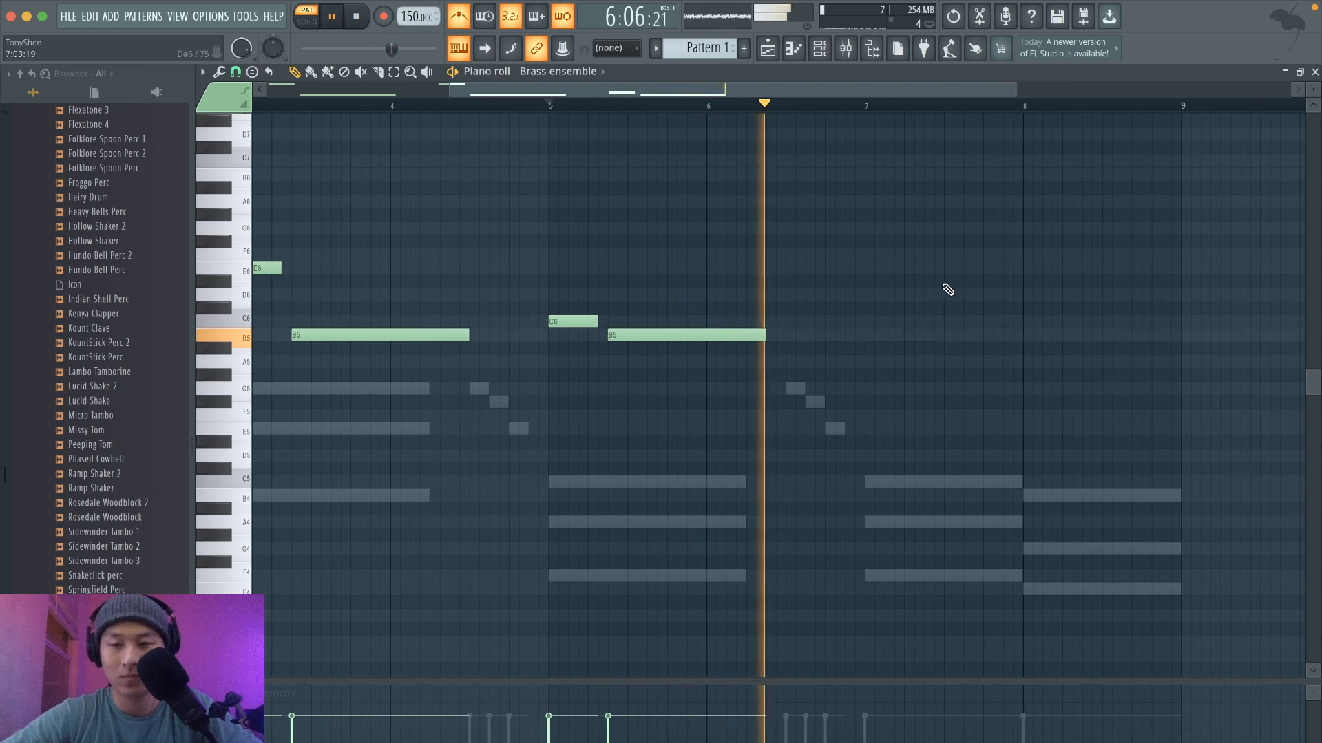
left_click_drag(799, 394, 888, 336)
key("space")
left_click(886, 336)
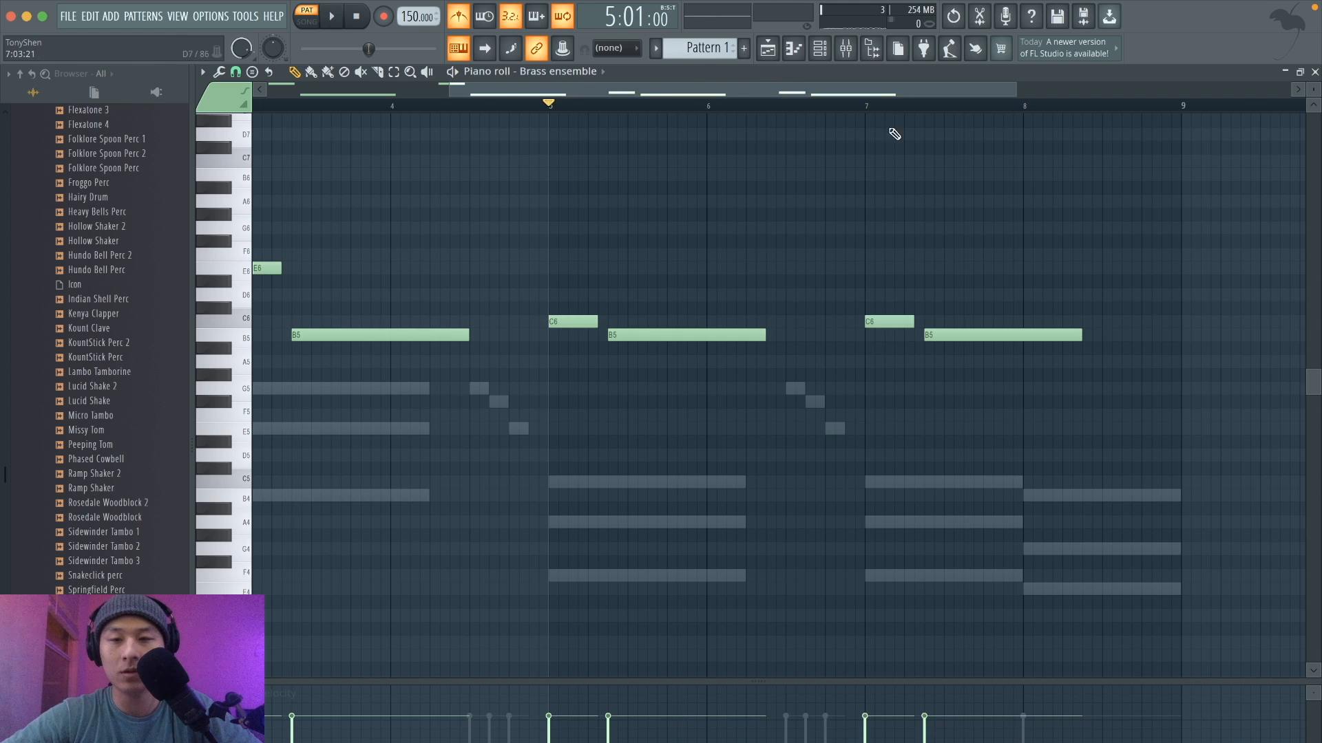
left_click(865, 108)
key("space")
scroll(1092, 242, "right", 3)
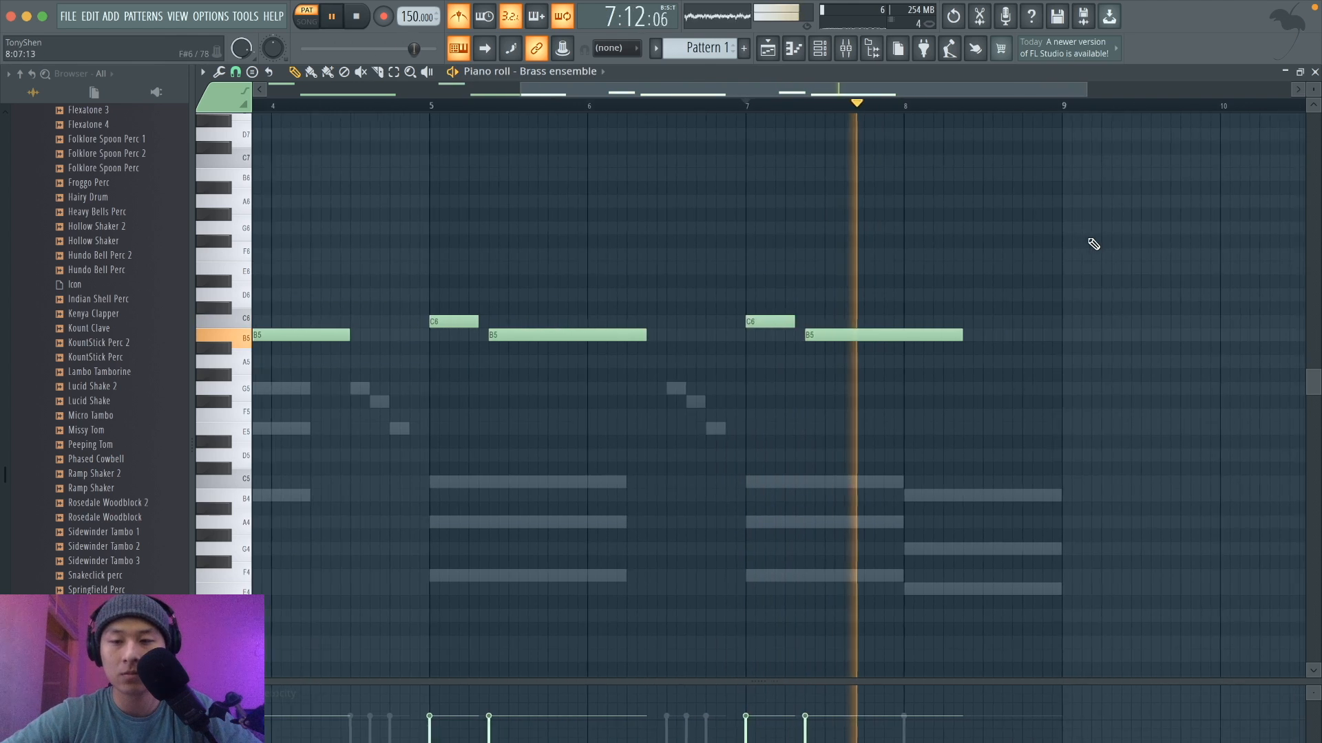
Add a five-step E5 note at the start of bar 8 and a five-step F5 note from step 7, and audition them.
scroll(1092, 241, "up", 1)
key("space")
left_click_drag(854, 422, 859, 461)
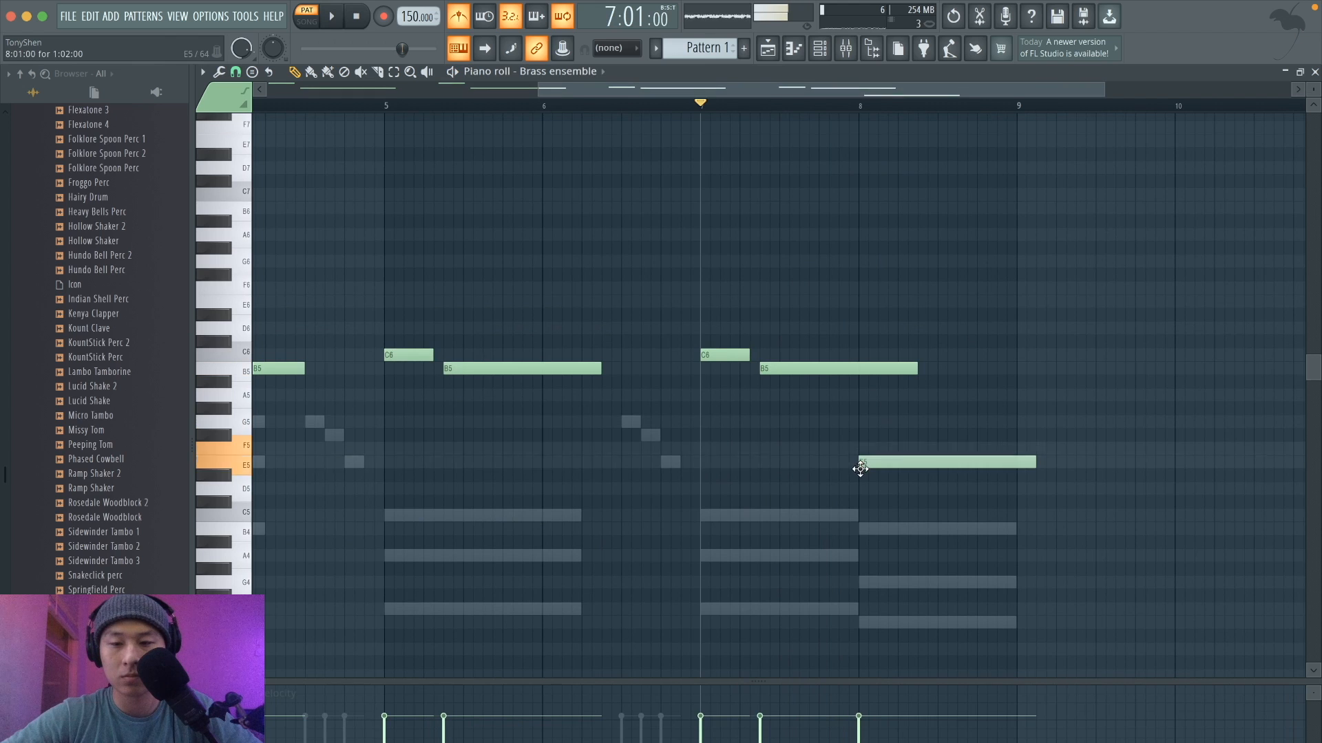
left_click_drag(1034, 462, 941, 472)
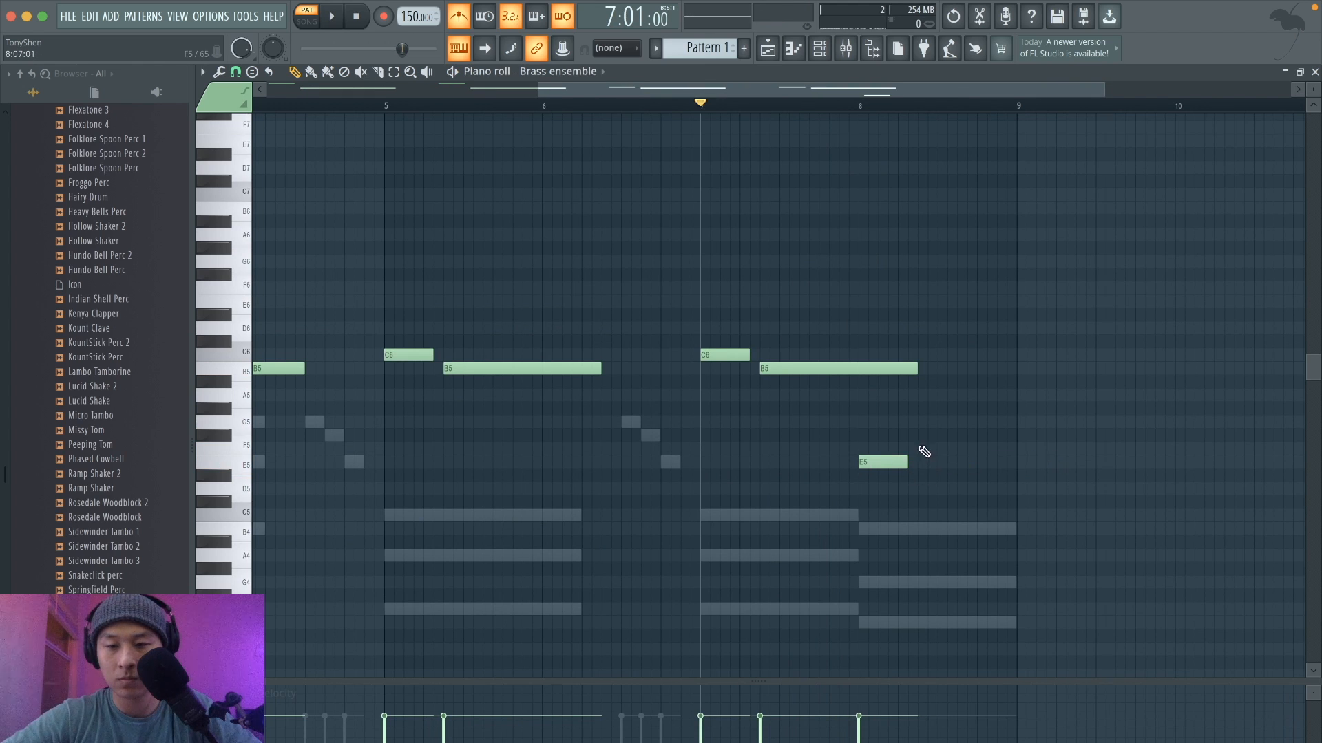
left_click(920, 448)
key("space")
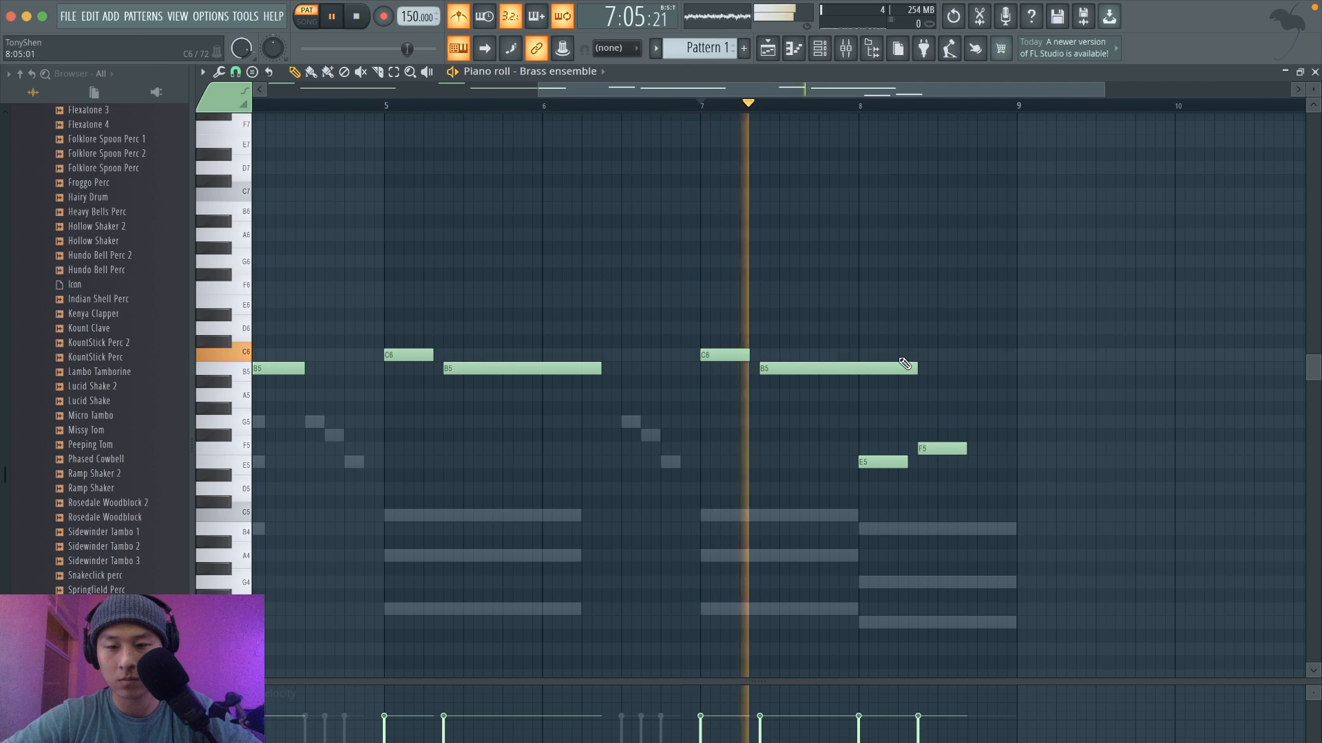
Shorten the bar 7 B5 note to ten steps, and raise the F5 note to a six-step G5 while auditioning the melody.
left_click_drag(914, 369, 850, 368)
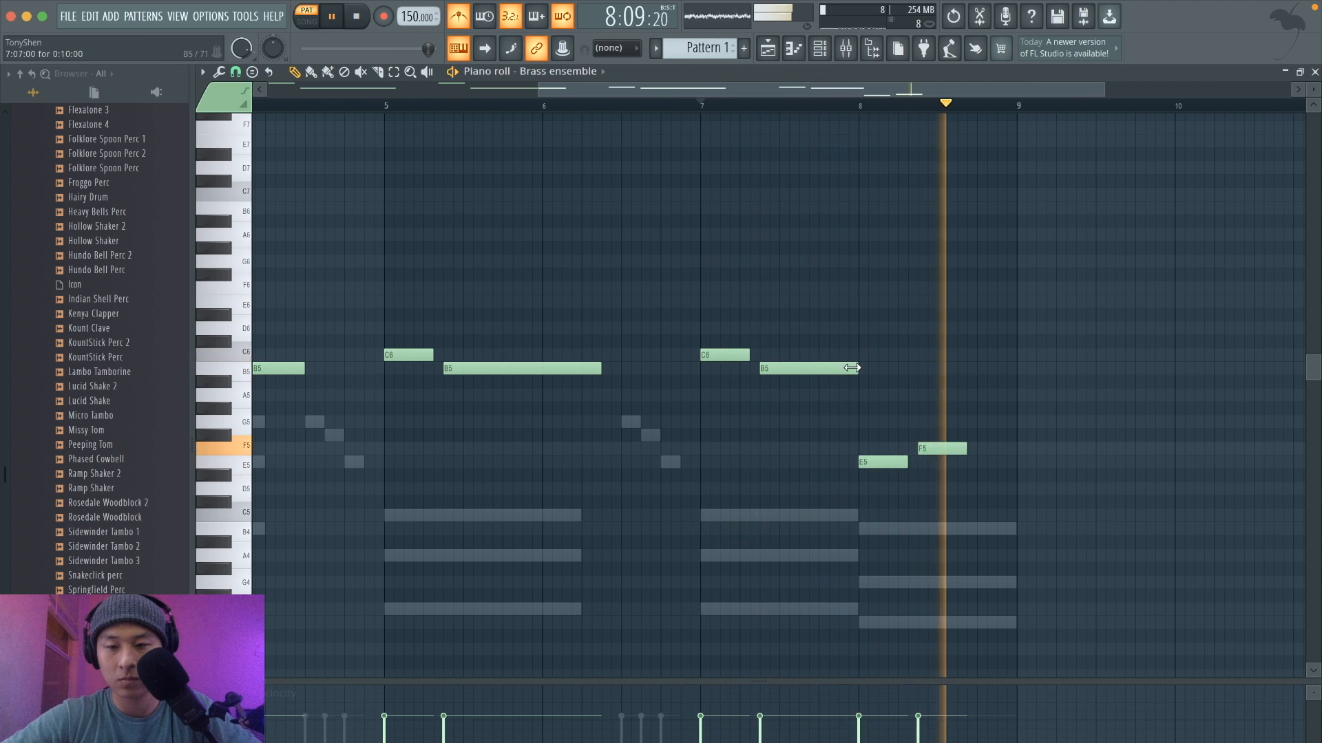
key("space")
left_click_drag(938, 448, 977, 421)
key("space")
scroll(976, 426, "down", 2)
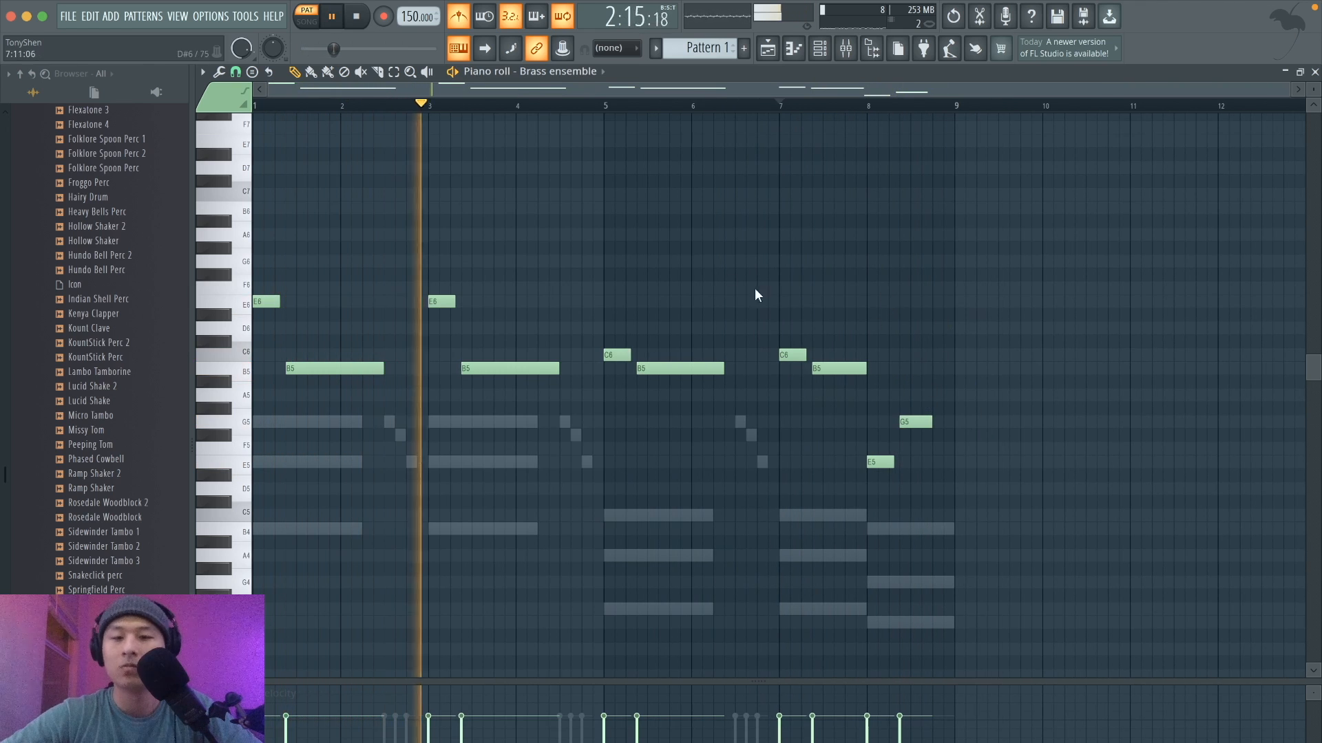
key("space")
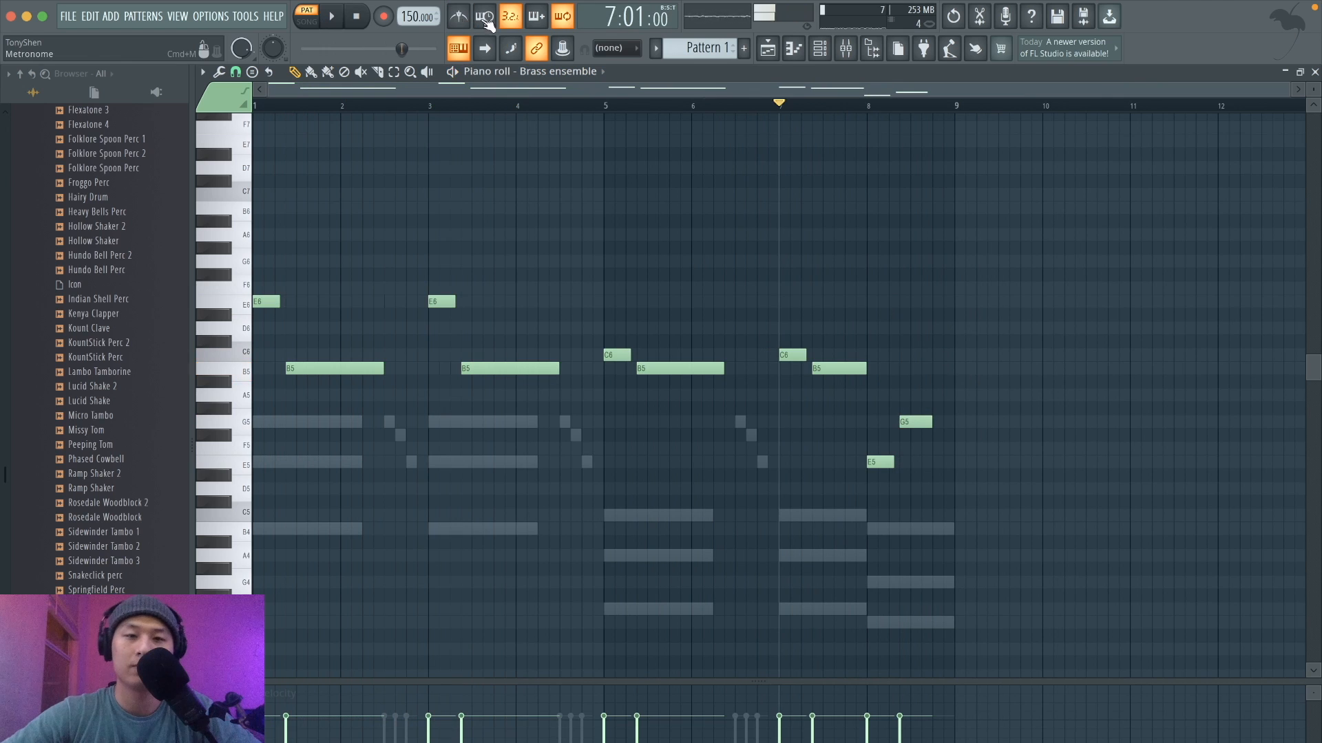
Route the Brass ensemble channel to mixer insert 2.
left_click(820, 48)
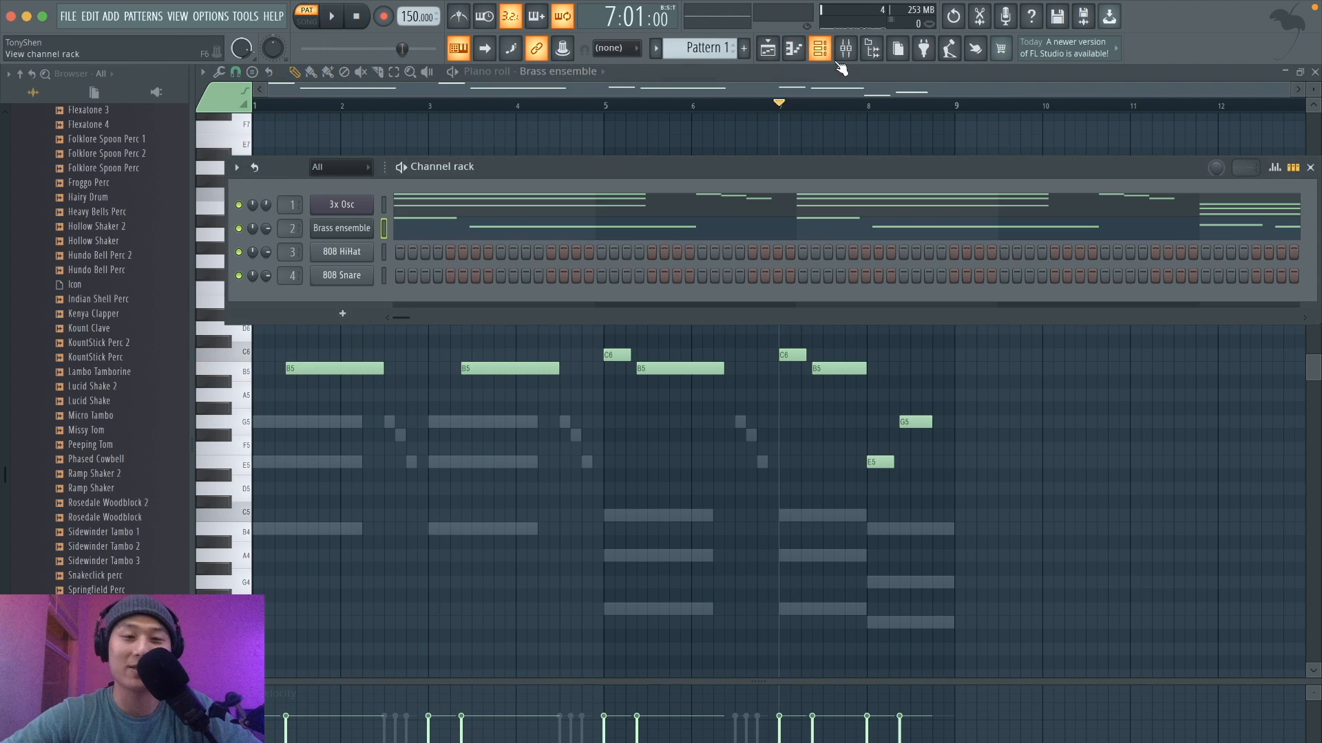
left_click(846, 48)
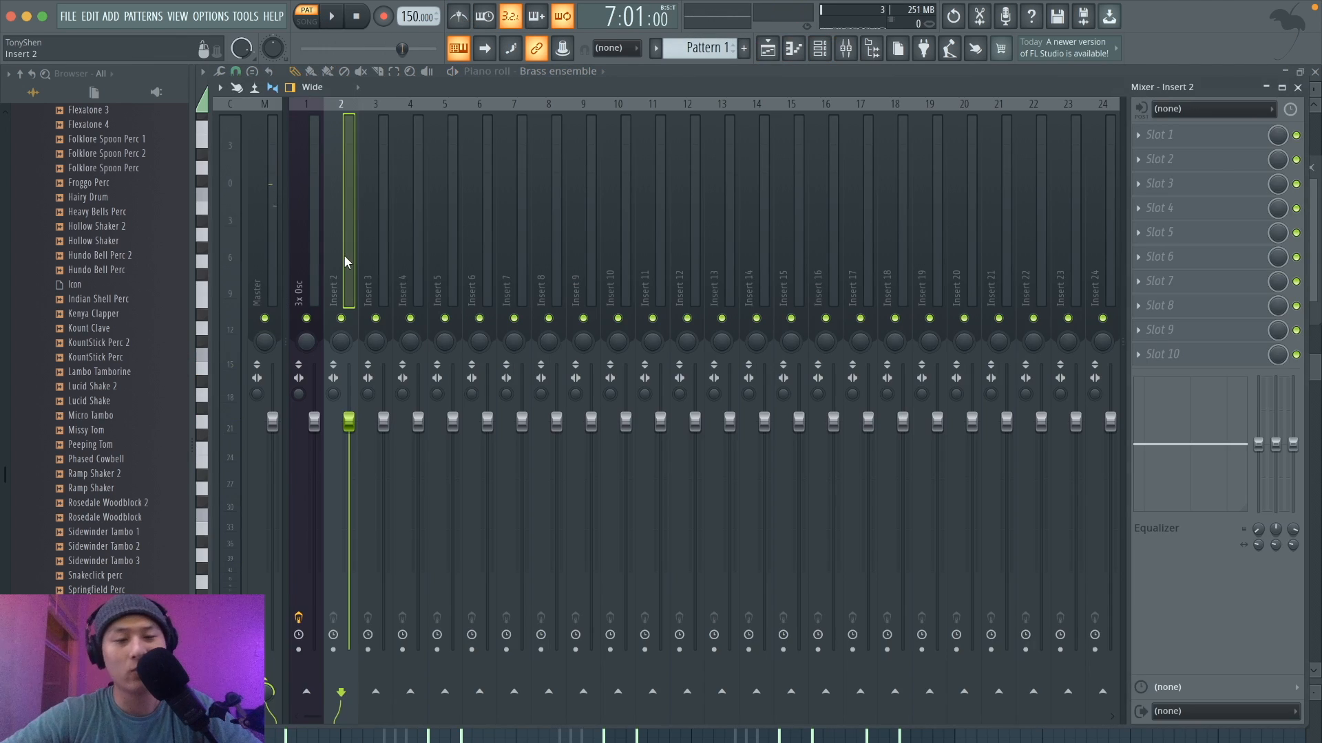
key("ctrl+l")
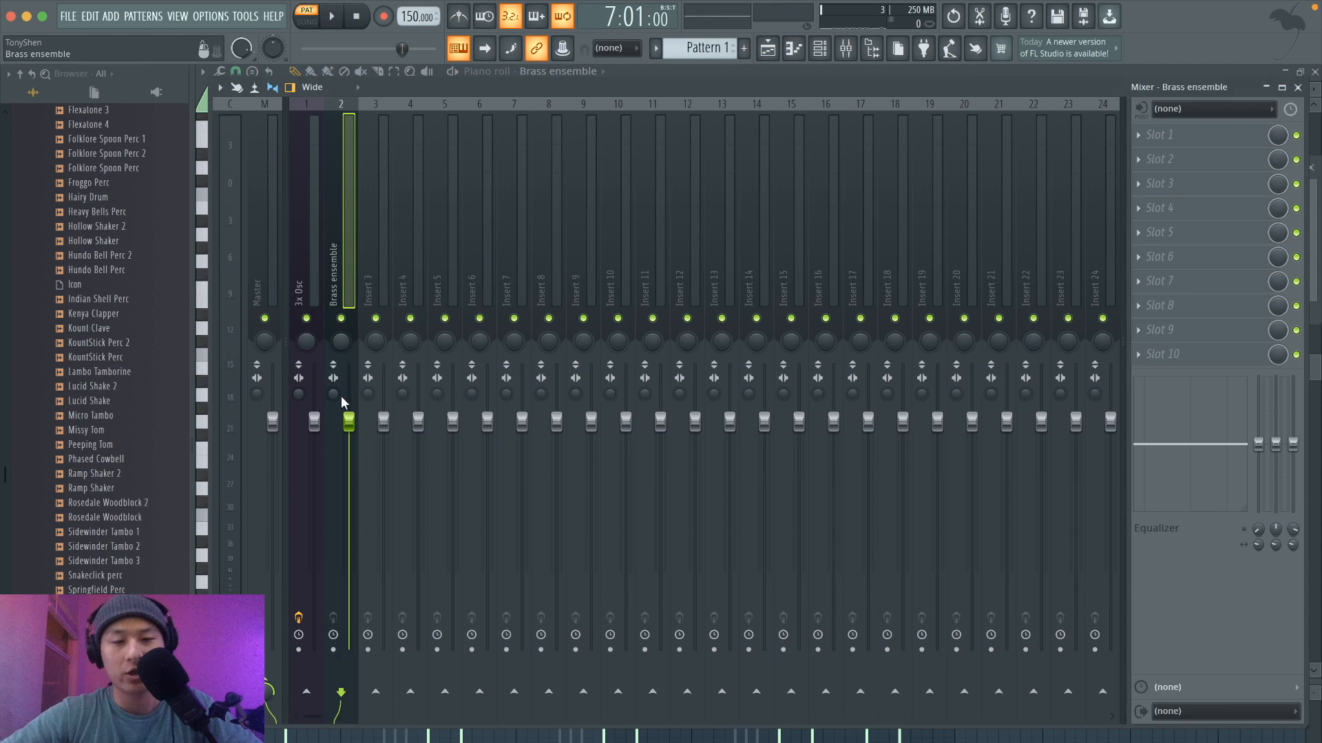
Lower the Brass ensemble mixer level and bring the 3x Osc track down to about 76% during playback.
left_click_drag(349, 417, 348, 503)
key("space")
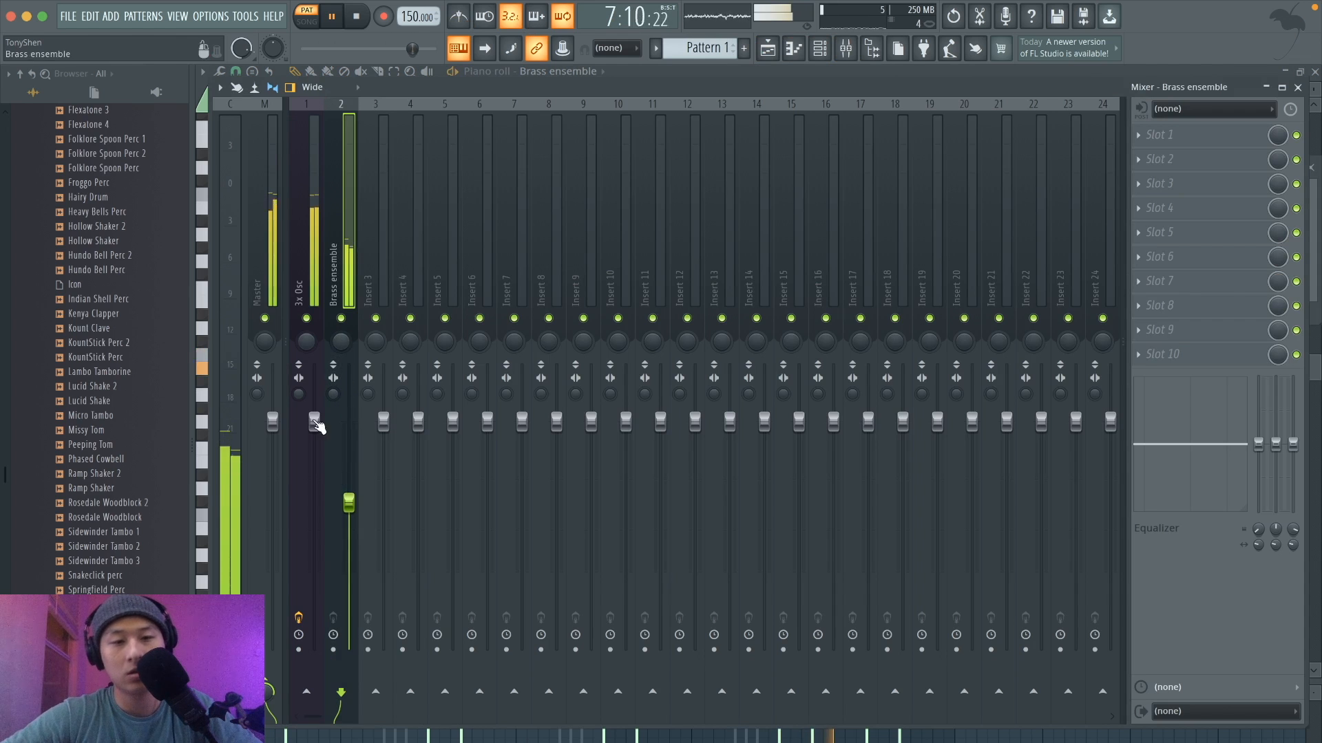
left_click_drag(314, 421, 348, 488)
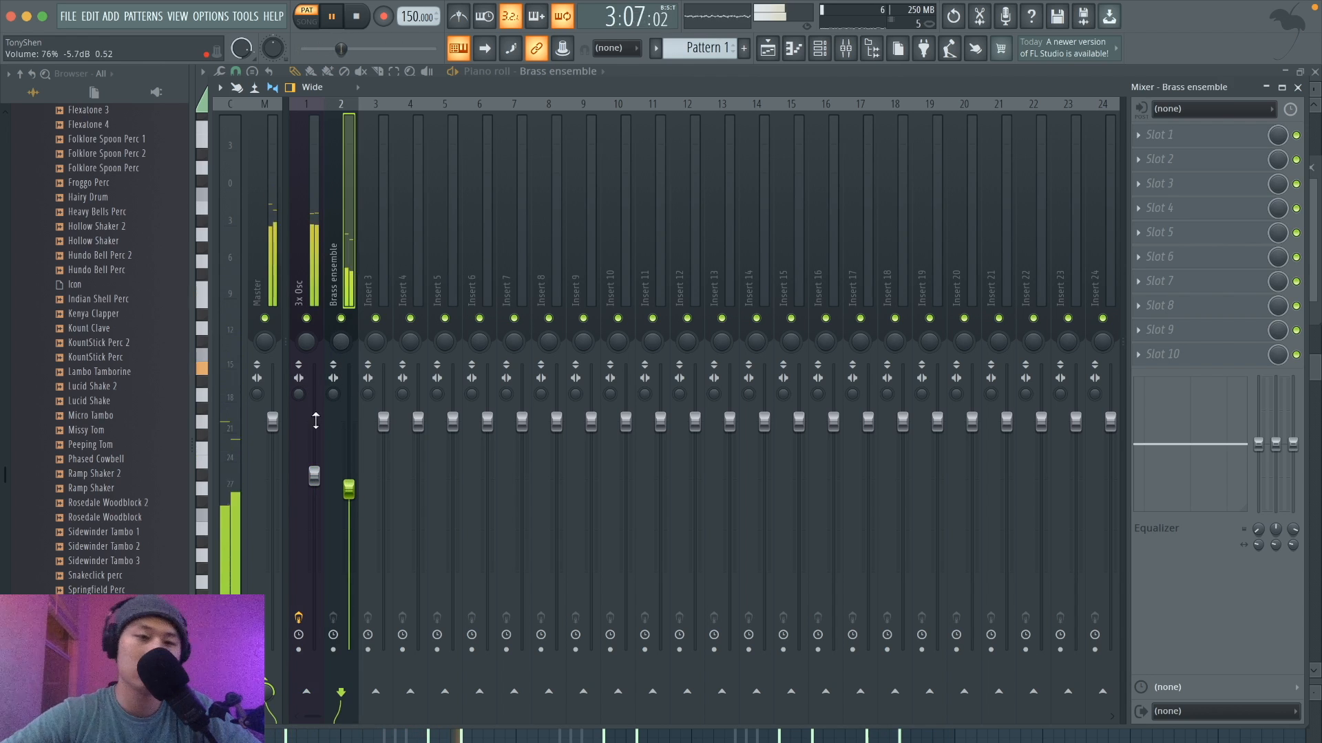
left_click_drag(349, 490, 349, 501)
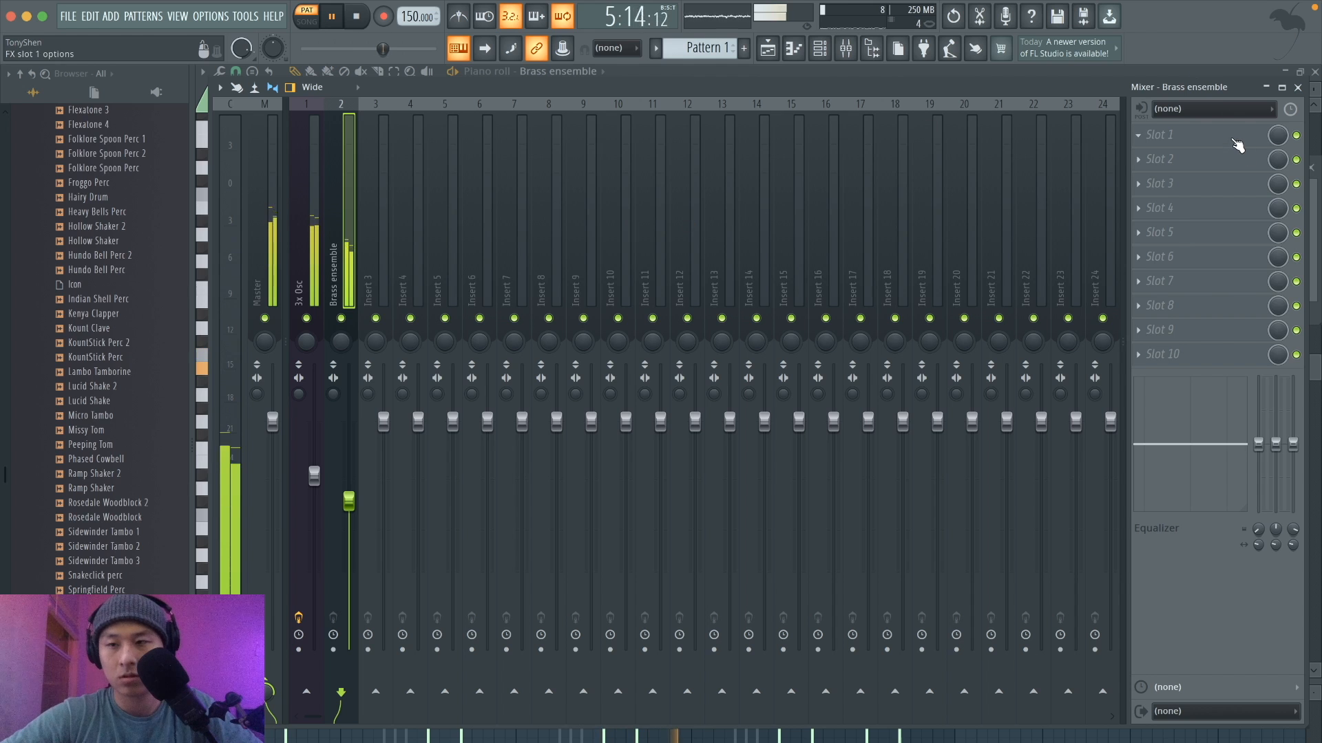
Load Fruity Parametric EQ 2 in slot 1 of the Brass ensemble track and make band 1 a high pass.
left_click(1156, 137)
left_click(935, 661)
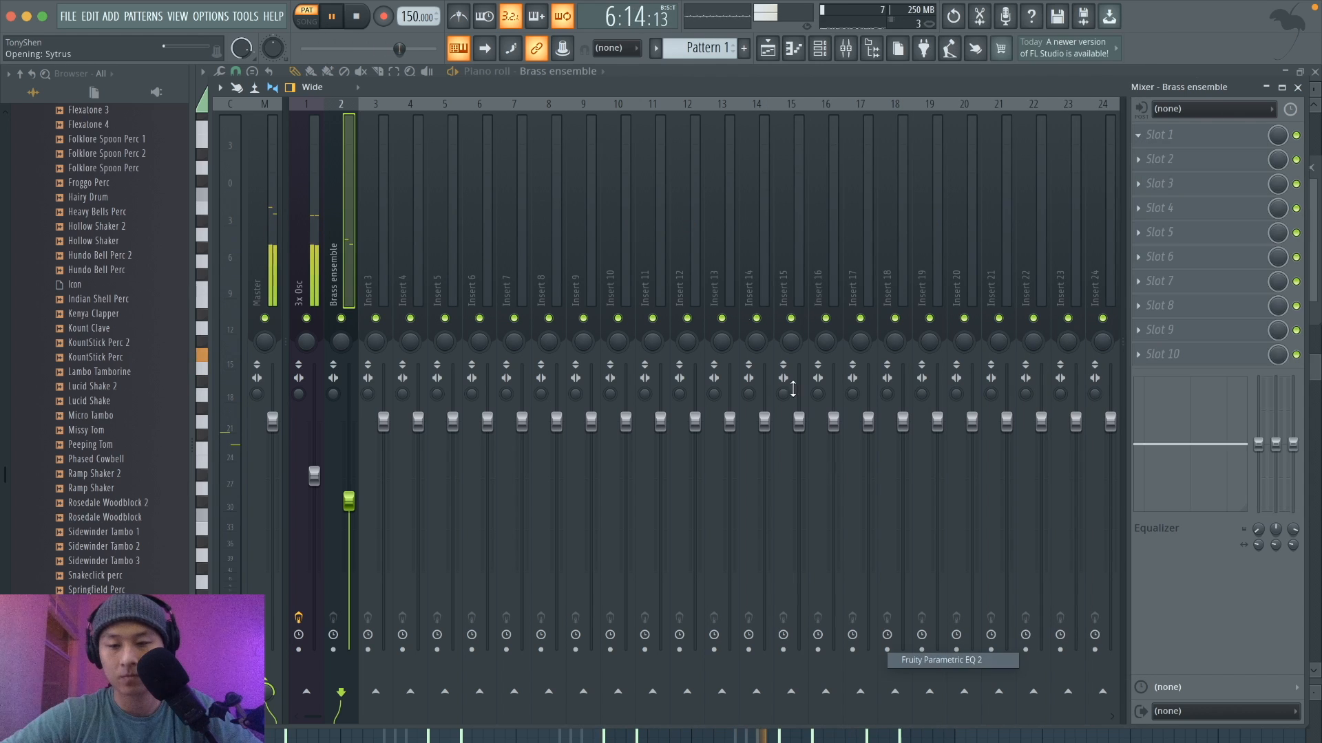
left_click(760, 256)
key("space")
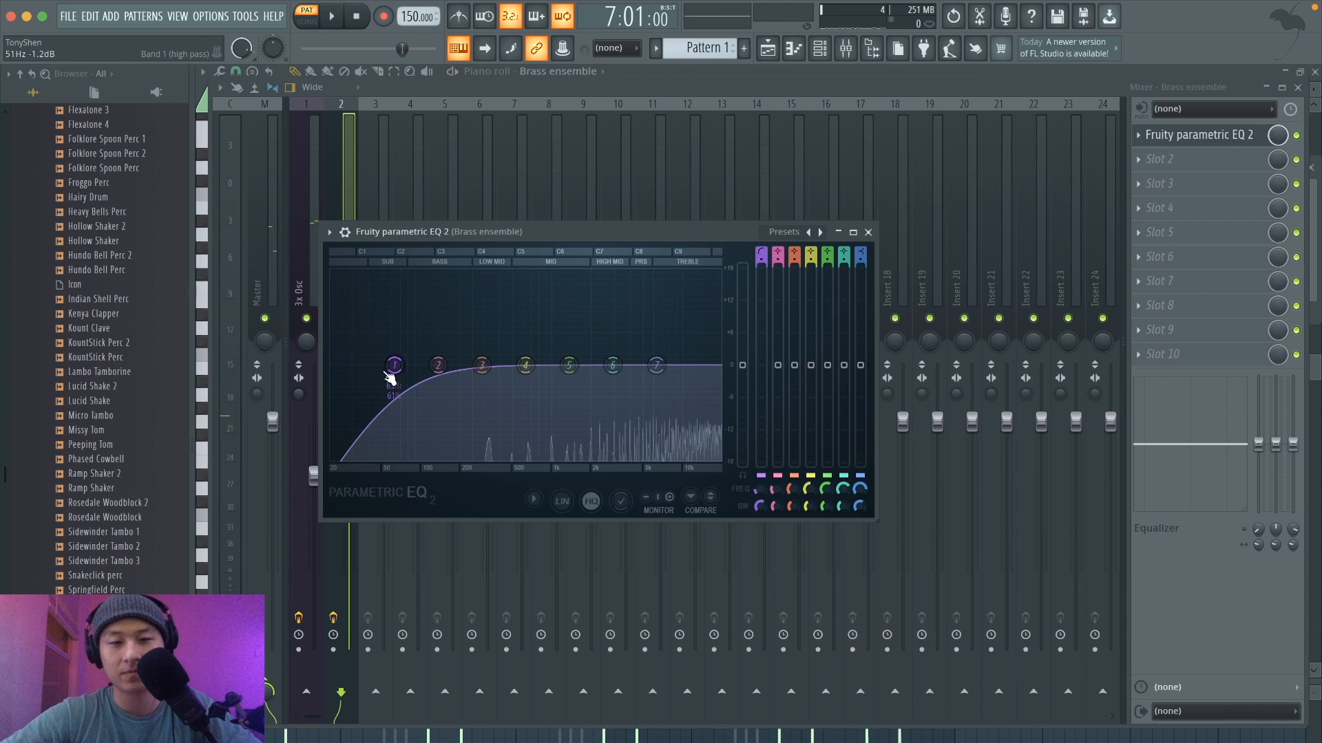
Raise the high-pass cutoff to between 500 Hz and 1 kHz and cut the band 7 high shelf about 5.1 dB near 9972 Hz.
left_click_drag(395, 365, 540, 365)
key("space")
key("space")
left_click_drag(654, 365, 684, 397)
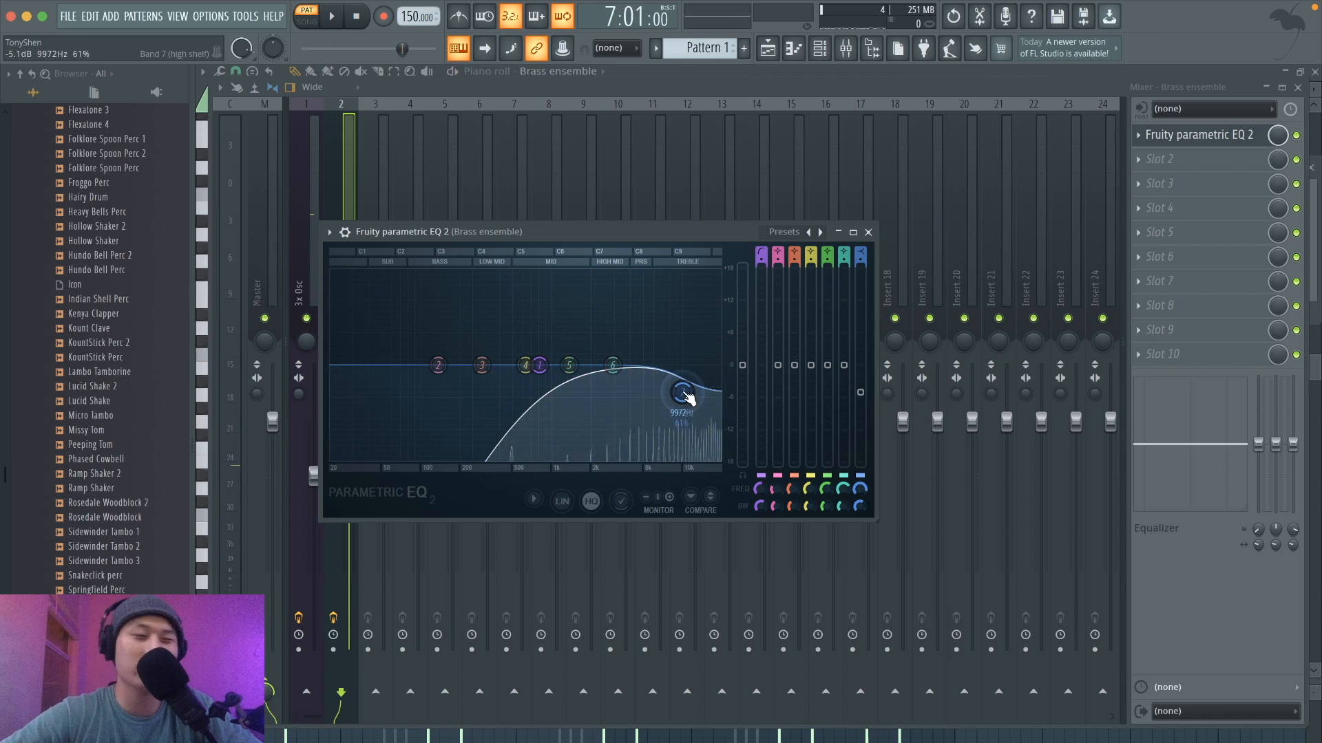
key("space")
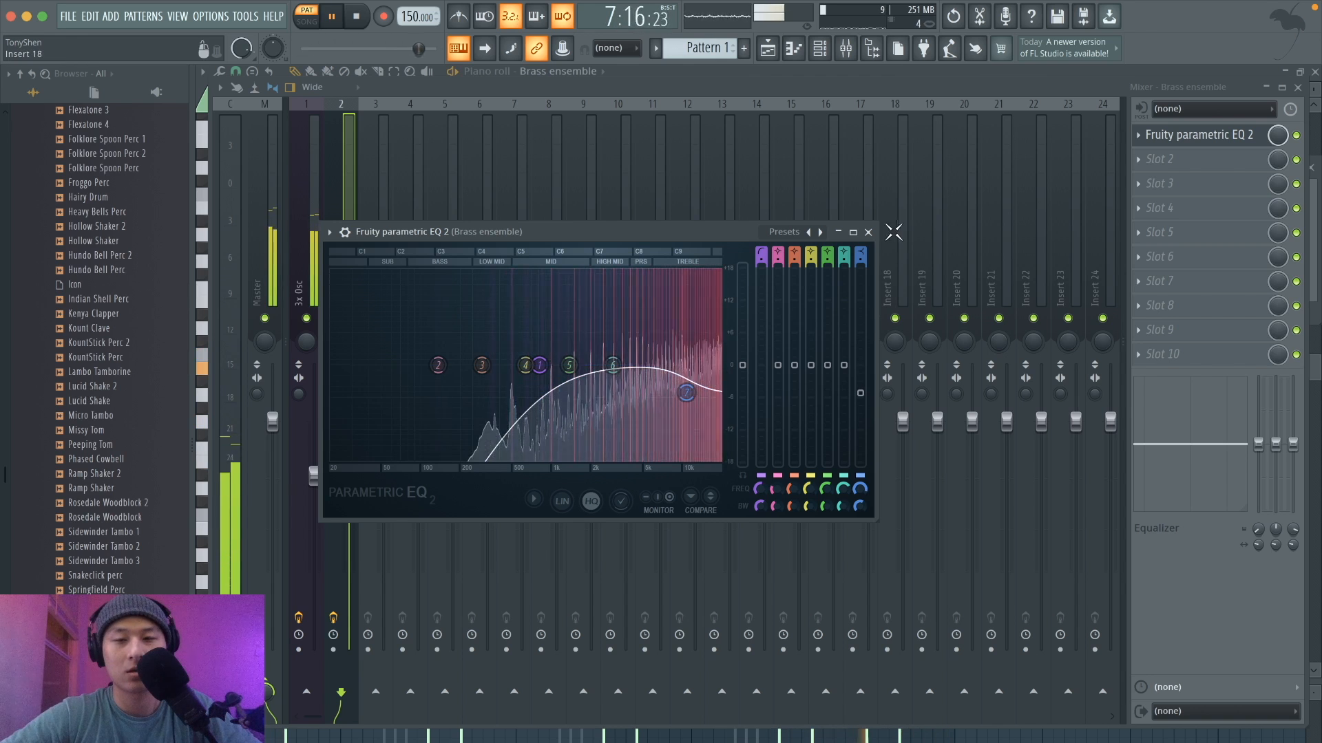
left_click(867, 230)
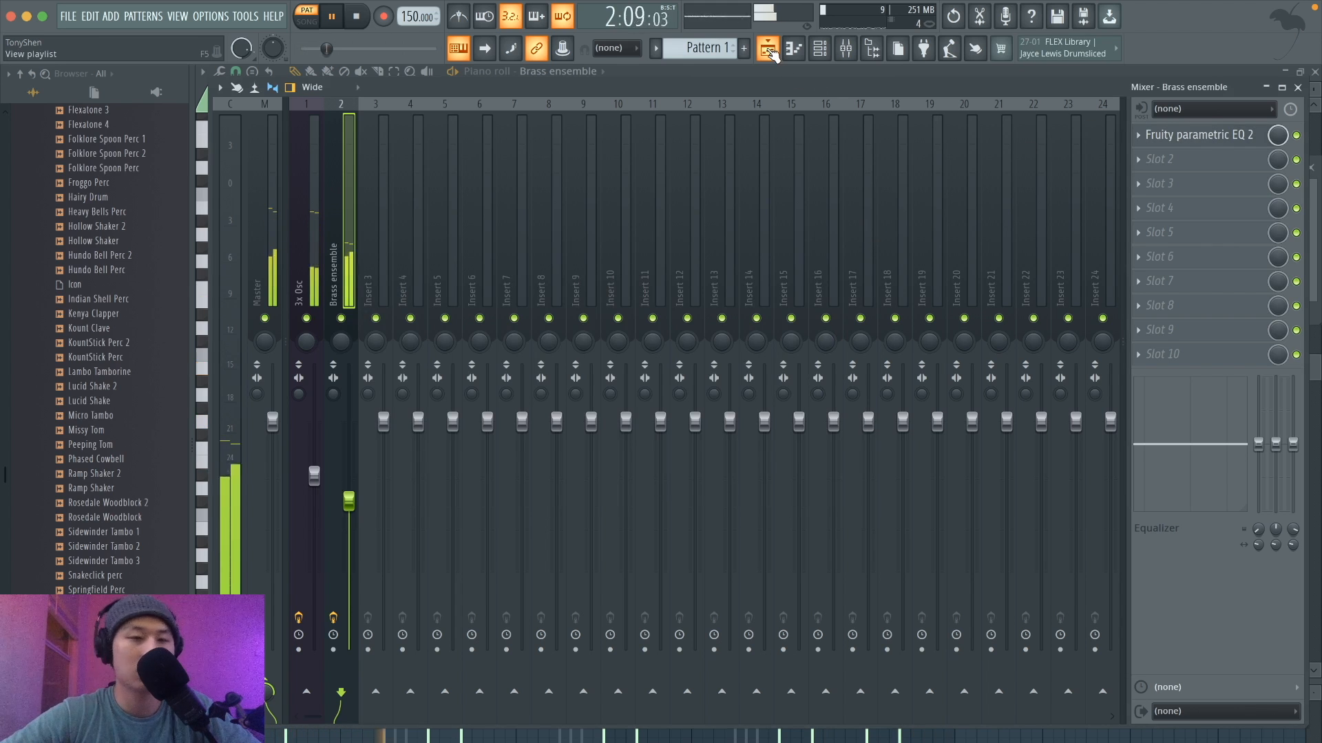
In the Brass ensemble piano roll, shorten the B5 notes in bars 1, 3 and 5 to 14 steps and lengthen the G5 to nine.
left_click(820, 48)
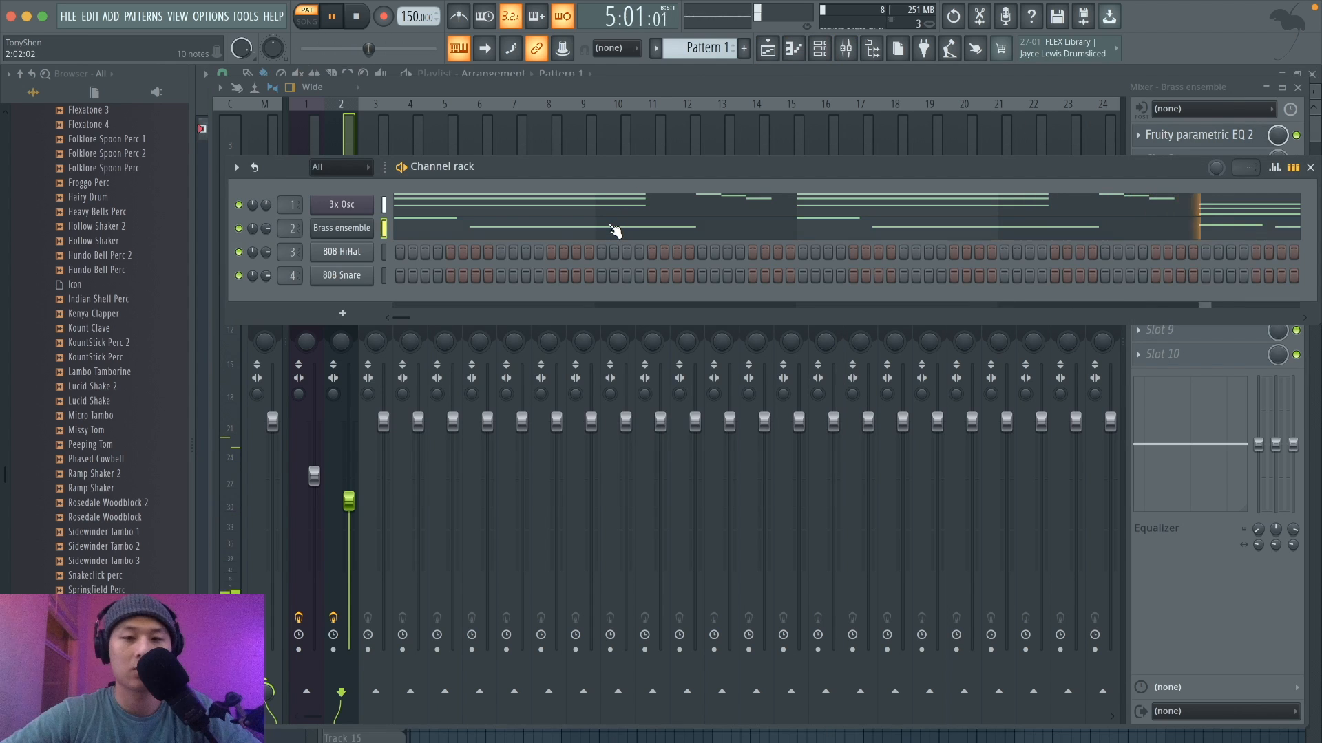
left_click(613, 227)
key("space")
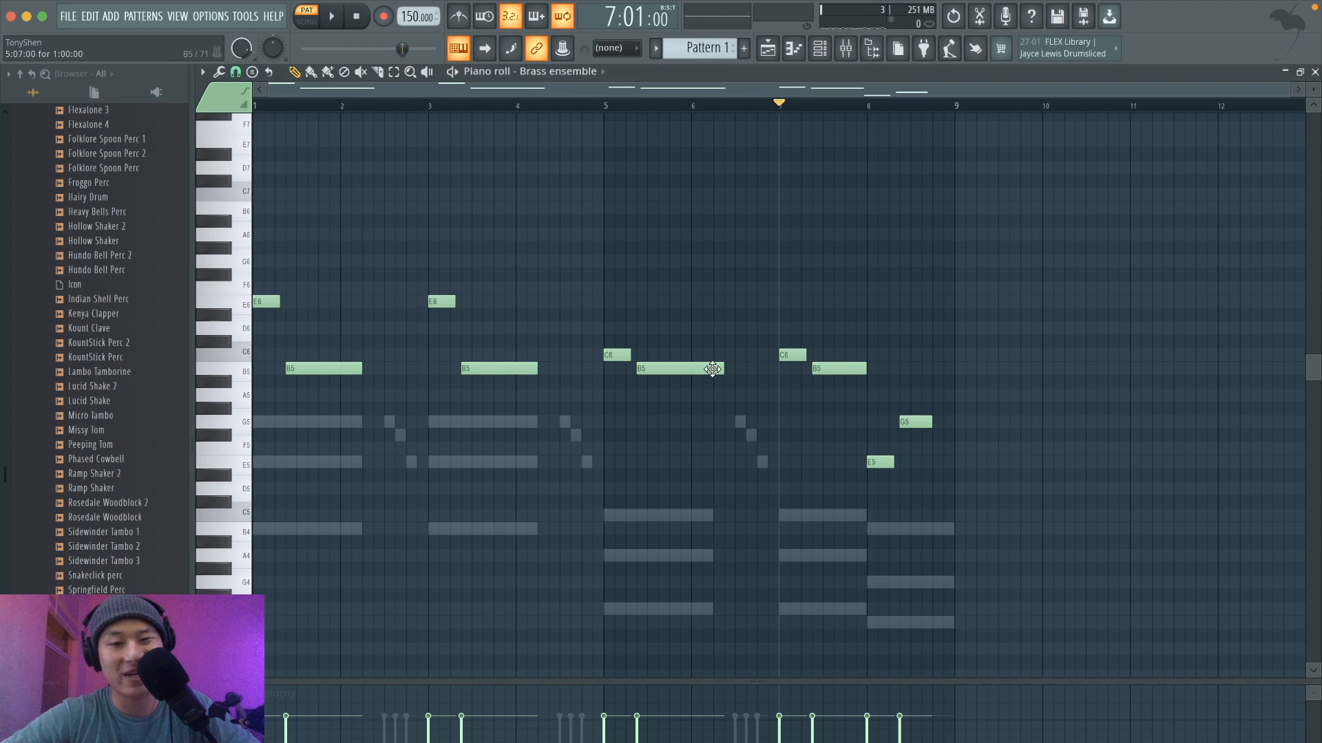
key("space")
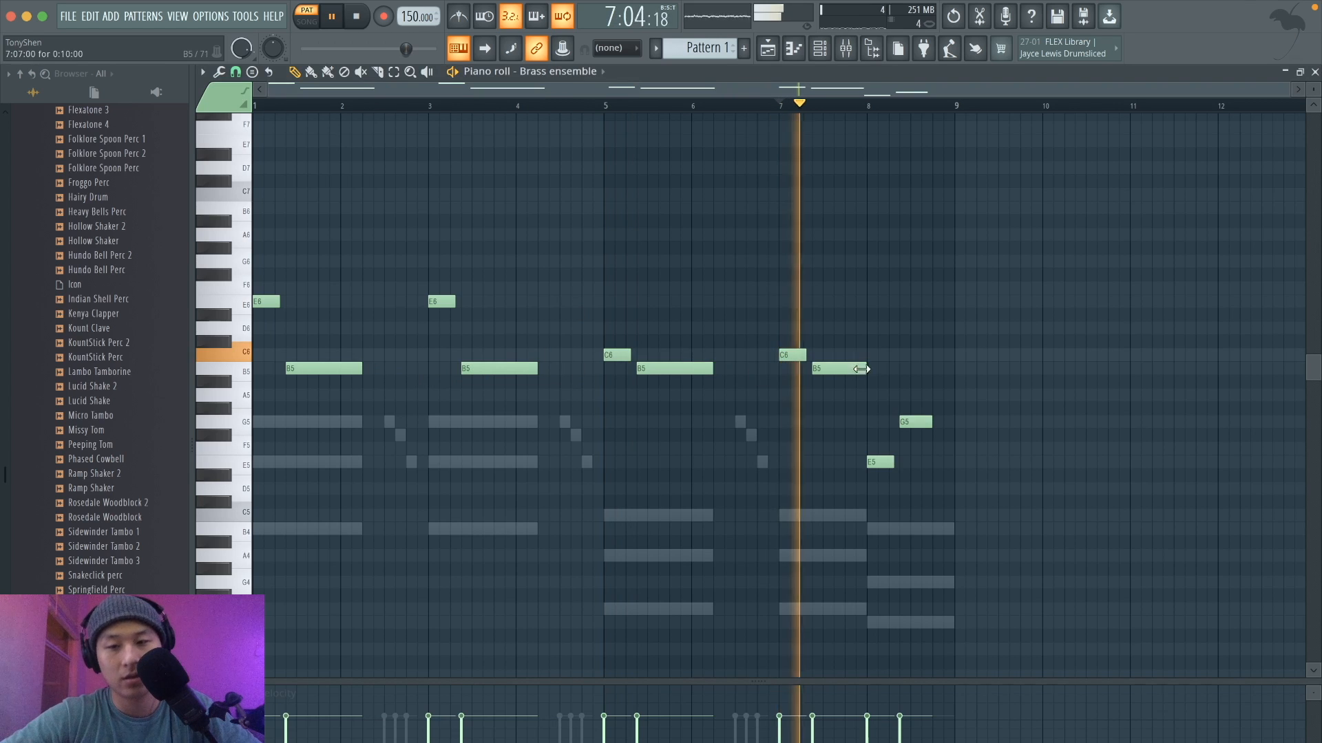
left_click_drag(928, 422, 945, 422)
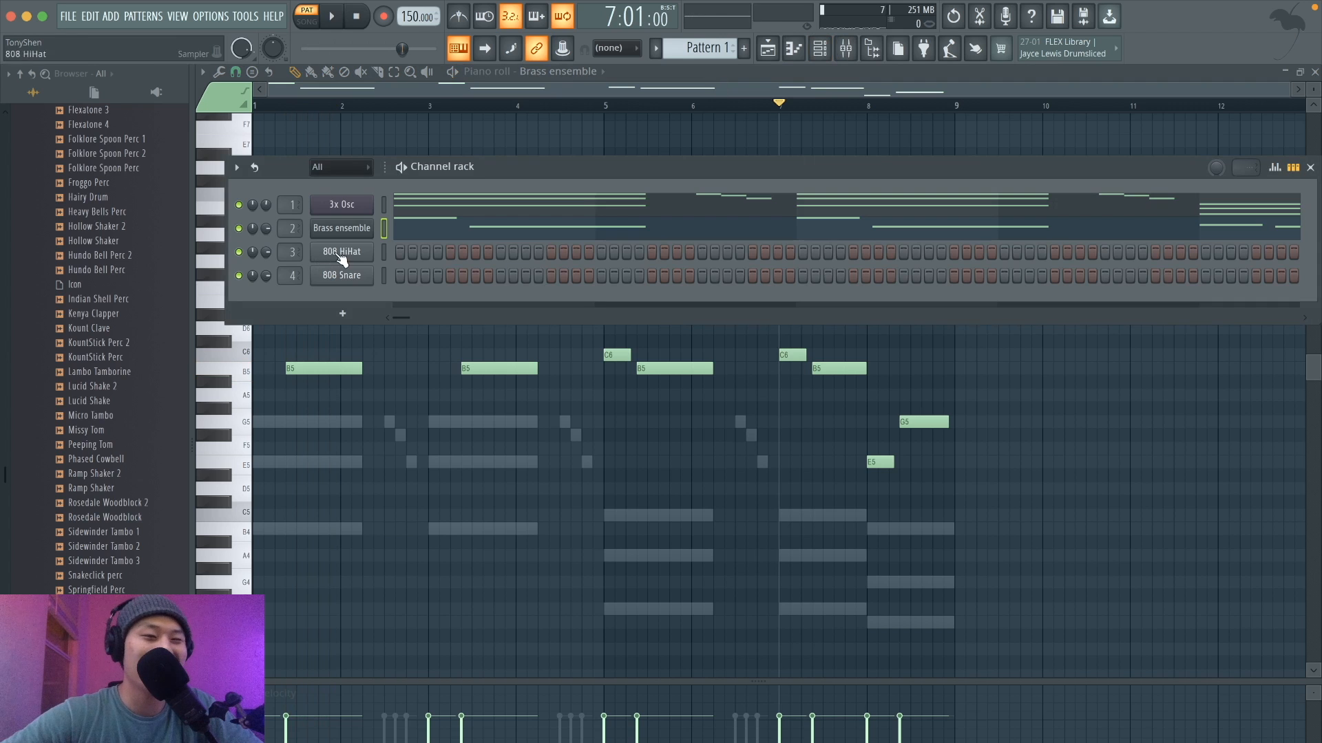
Replace the 808 HiHat channel with a 3x Osc, setting oscillator 3's mix level to 0% and oscillator 2 to a square wave.
right_click(335, 253)
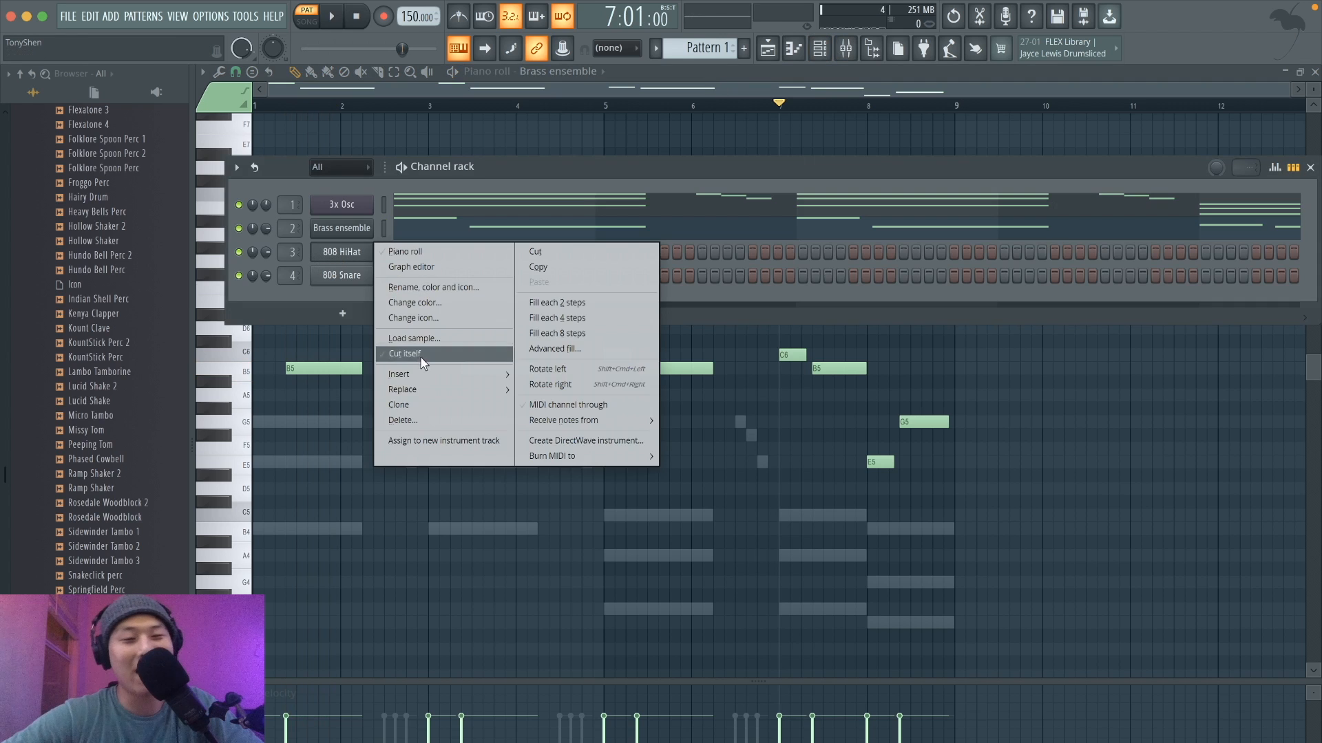
mouse_move(421, 390)
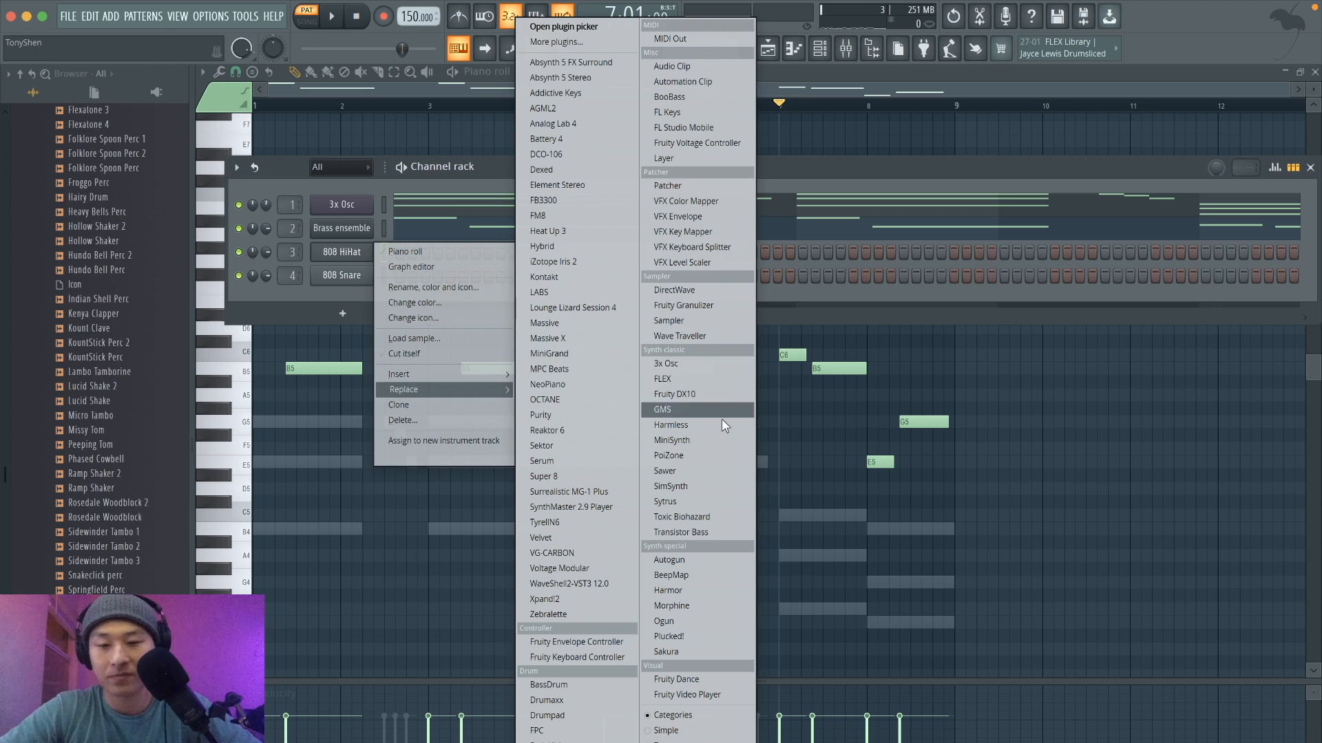
left_click(709, 369)
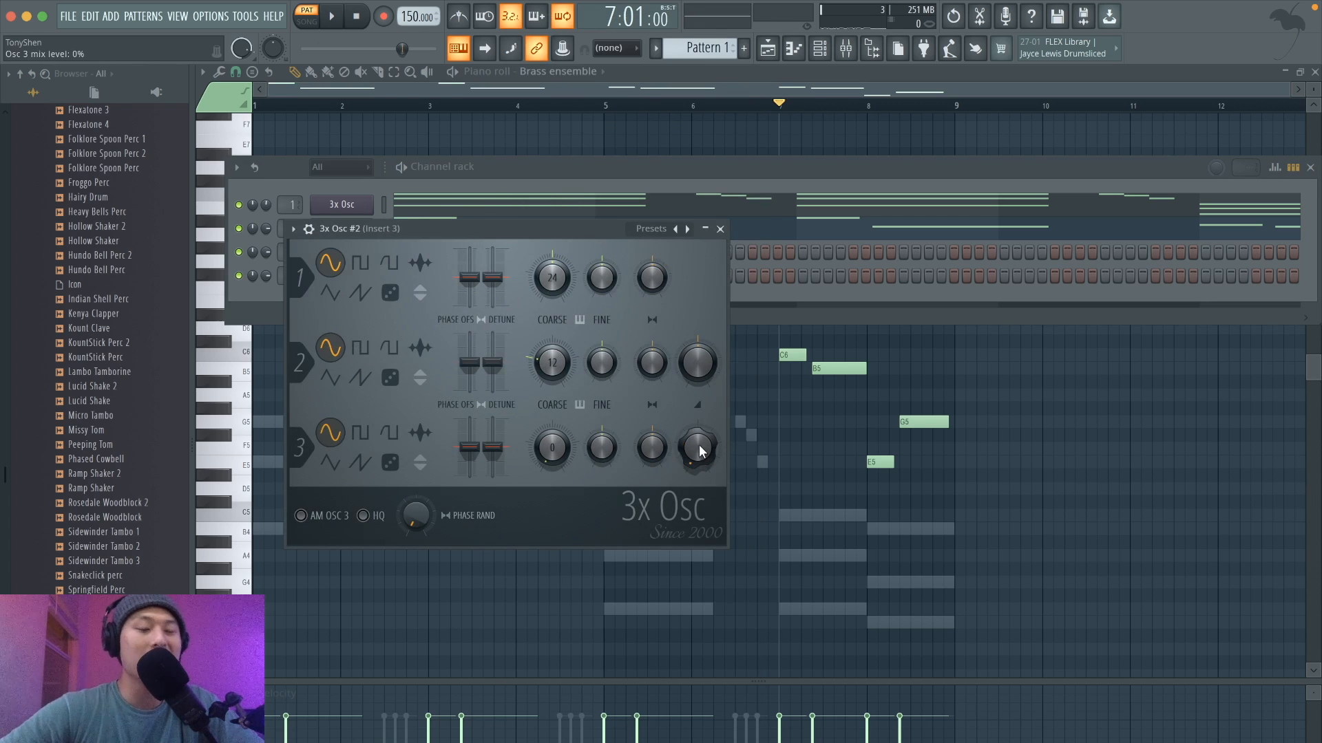
left_click(360, 348)
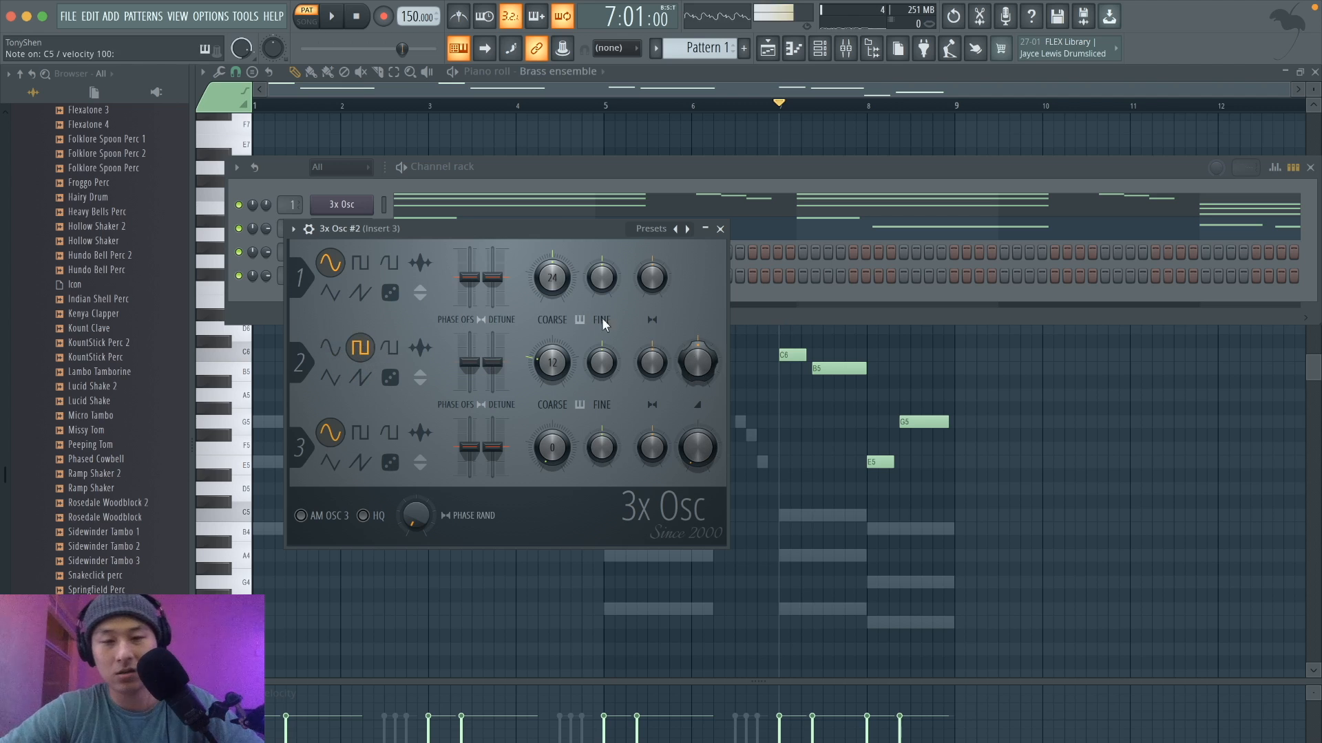
On 3x Osc #2, lower oscillator 2's mix level to just above minimum and set its coarse pitch to 0 semitones.
left_click_drag(695, 360, 697, 368)
key("z")
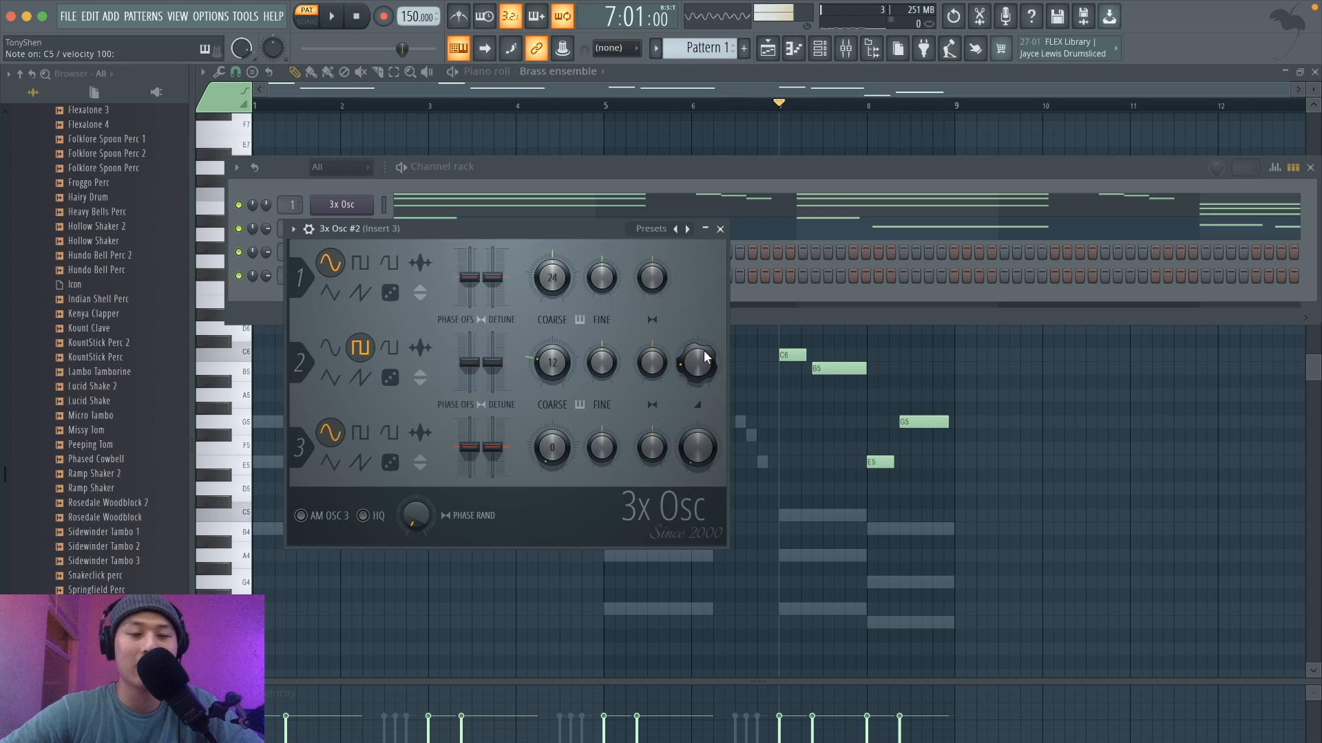
left_click_drag(697, 362, 697, 371)
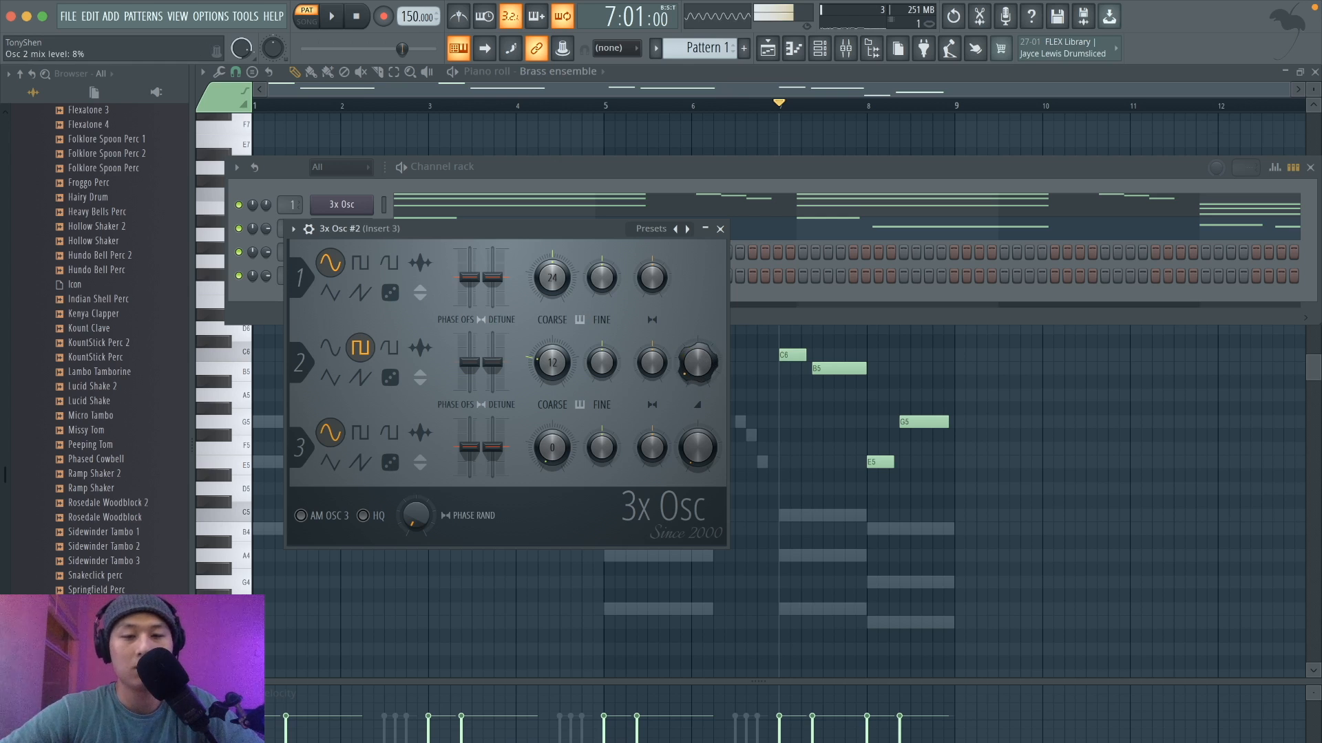
left_click(552, 362)
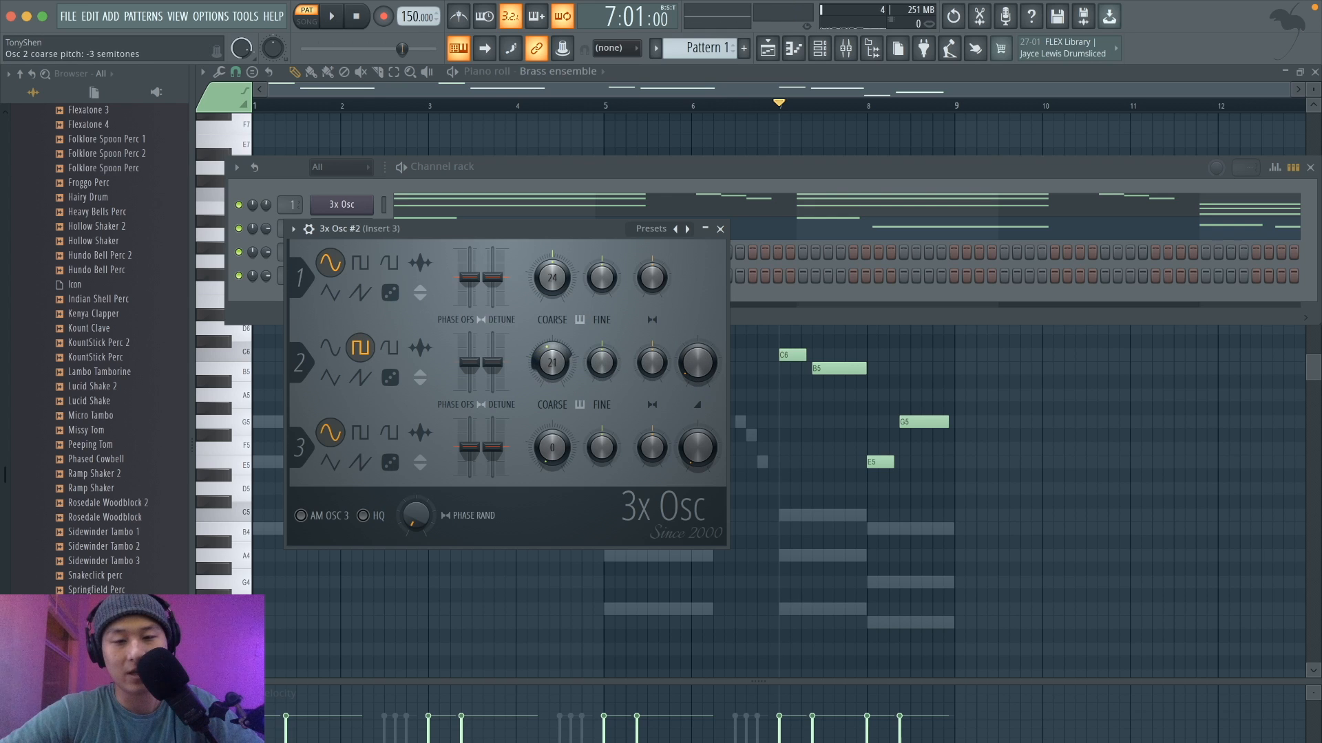
key("z")
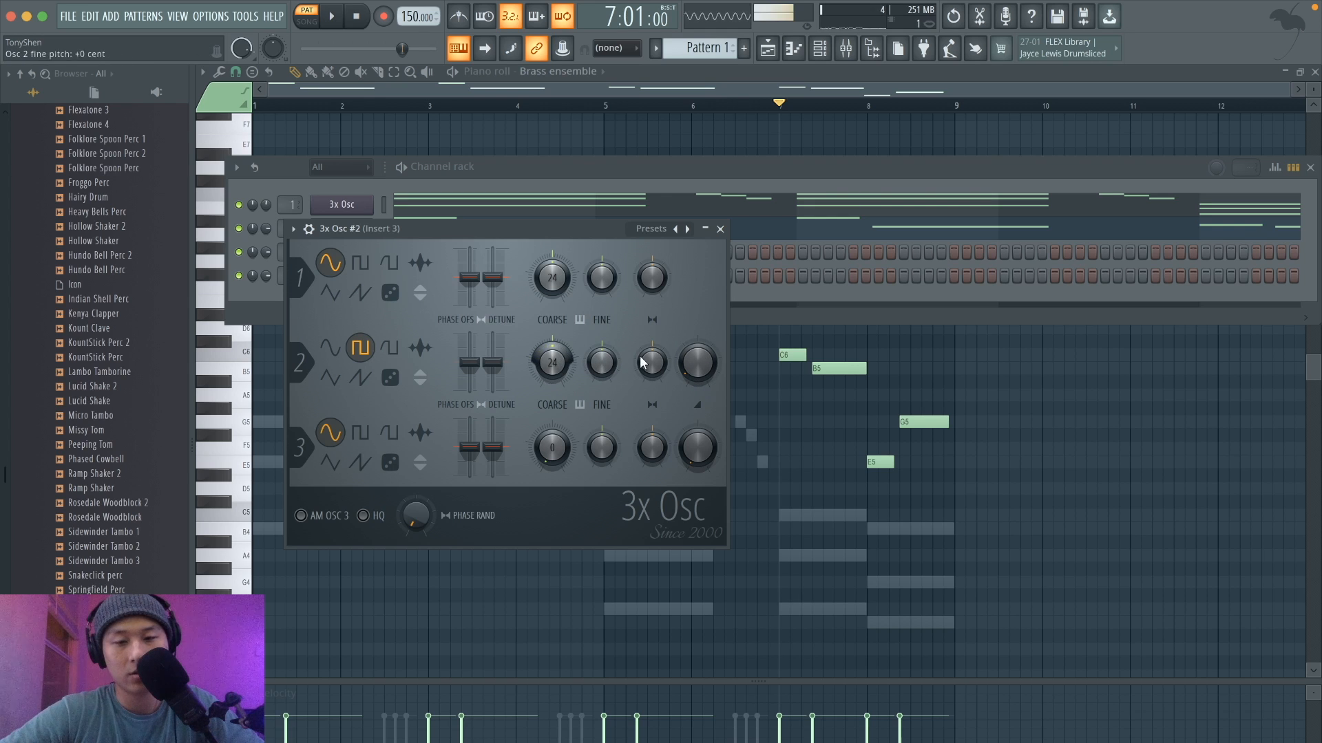
key("z")
mouse_move(695, 362)
left_mouse_down()
mouse_move(696, 349)
mouse_move(700, 362)
left_mouse_up()
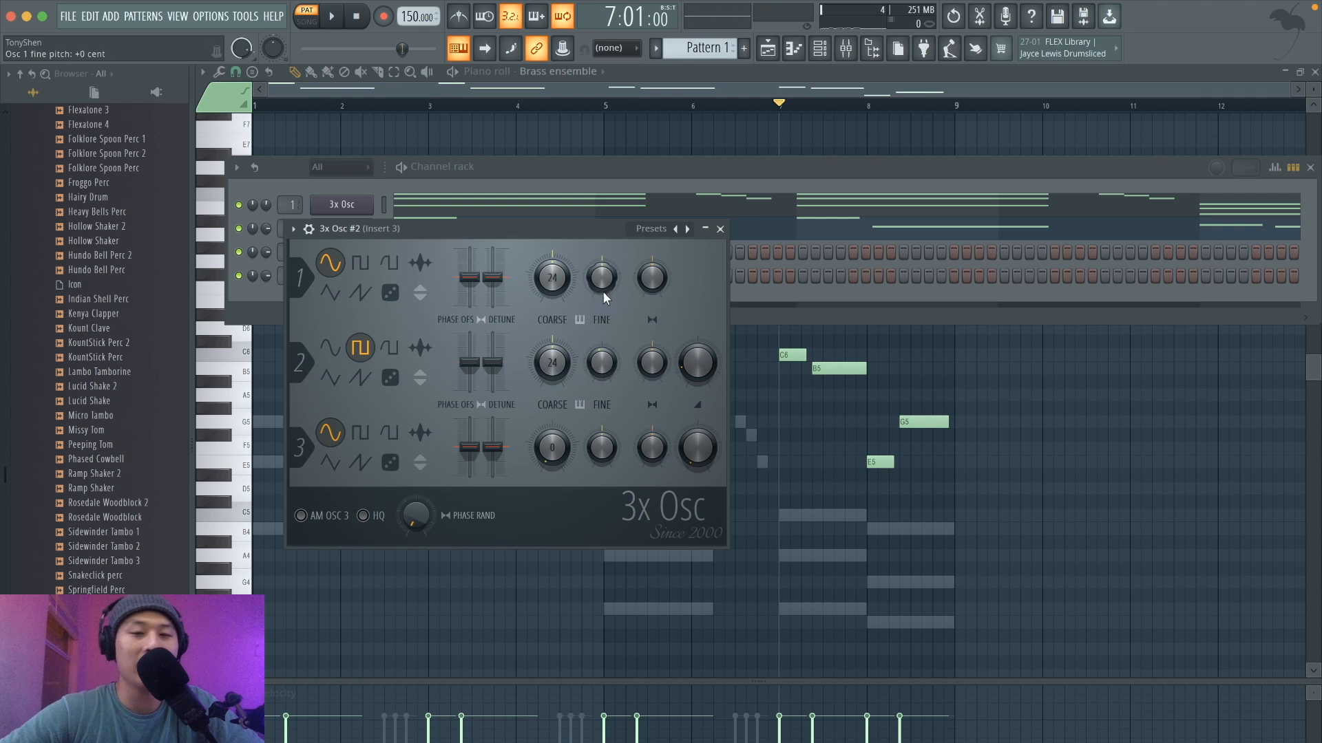
left_click_drag(601, 287, 601, 288)
key("z")
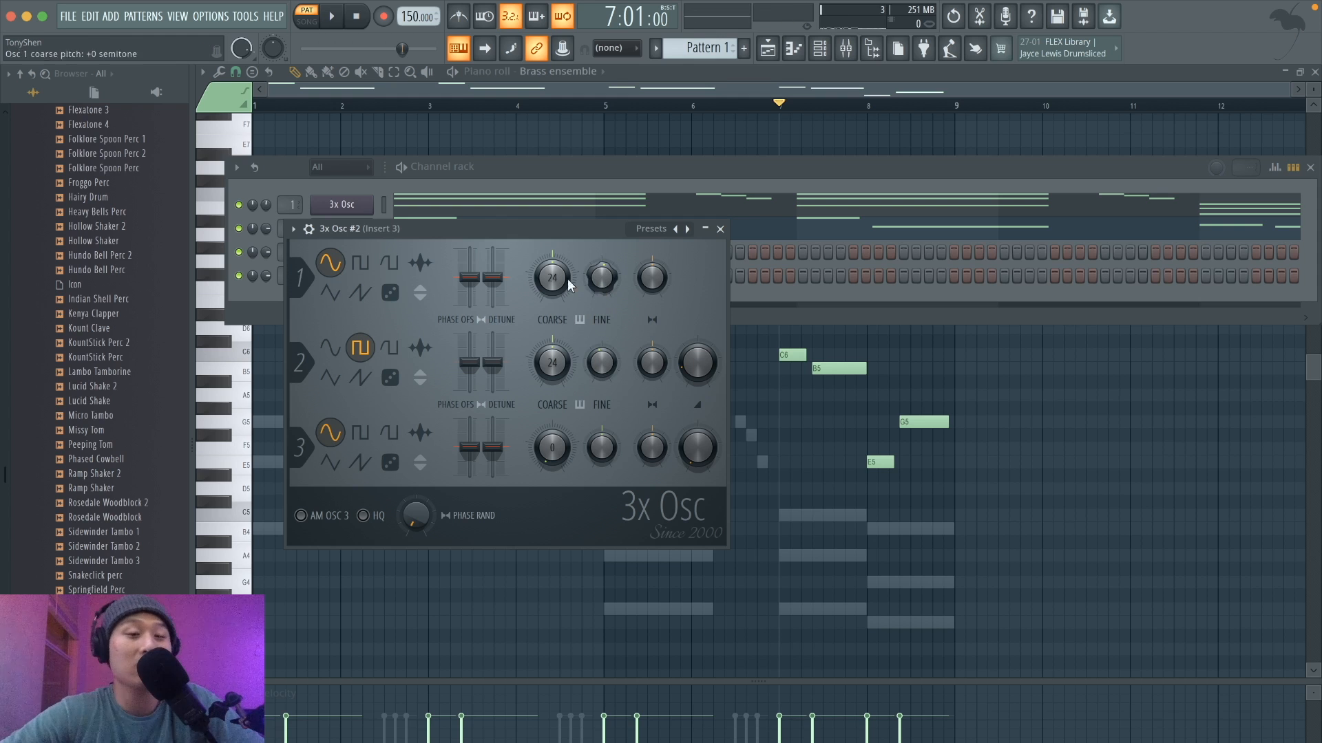
Enable the volume envelope for 3x Osc #2 and reduce its attack, hold and sustain to zero.
left_click_drag(441, 229, 394, 128)
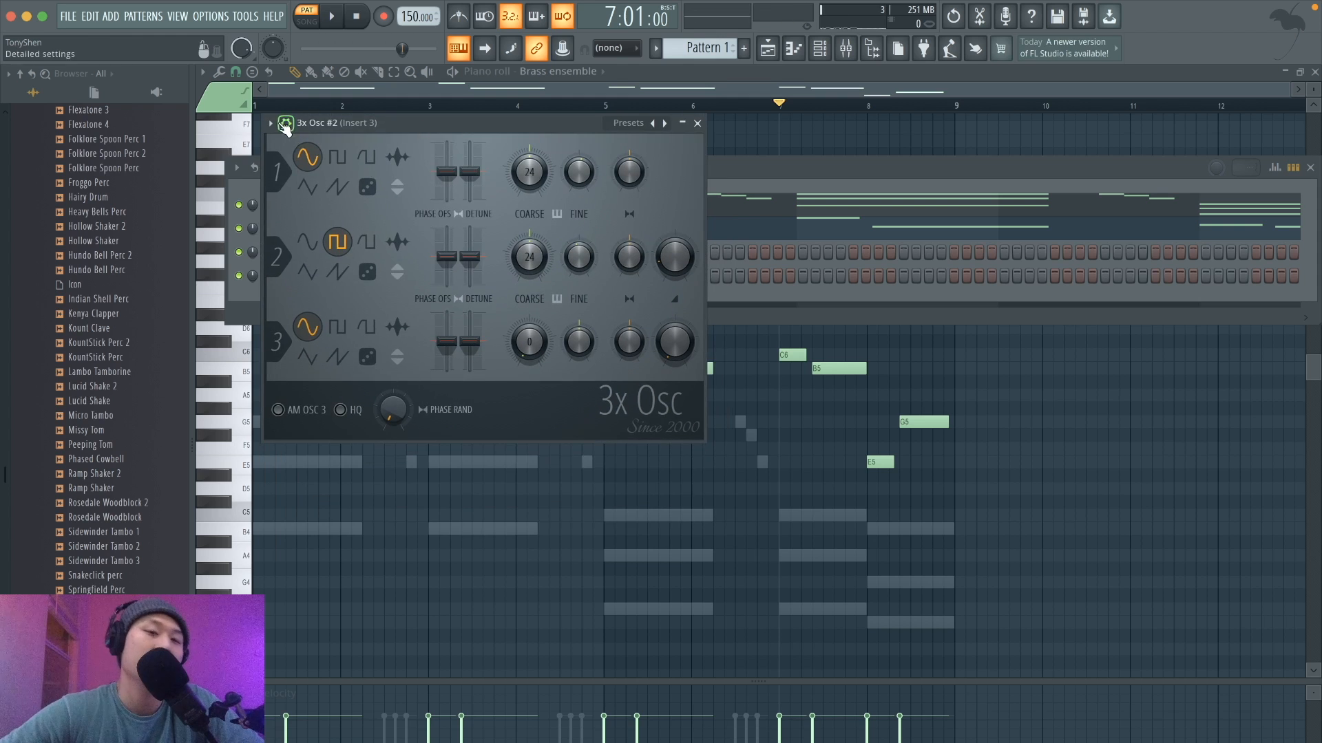
left_click(286, 124)
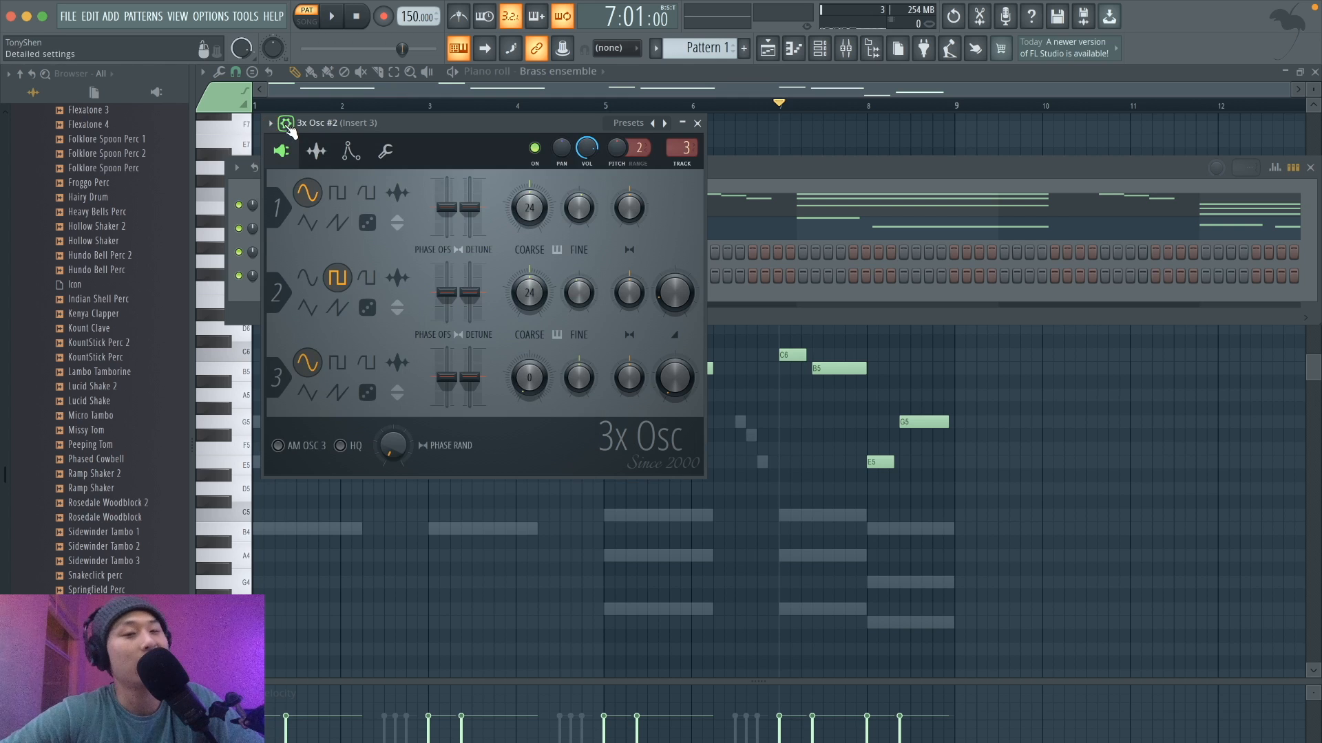
left_click(351, 151)
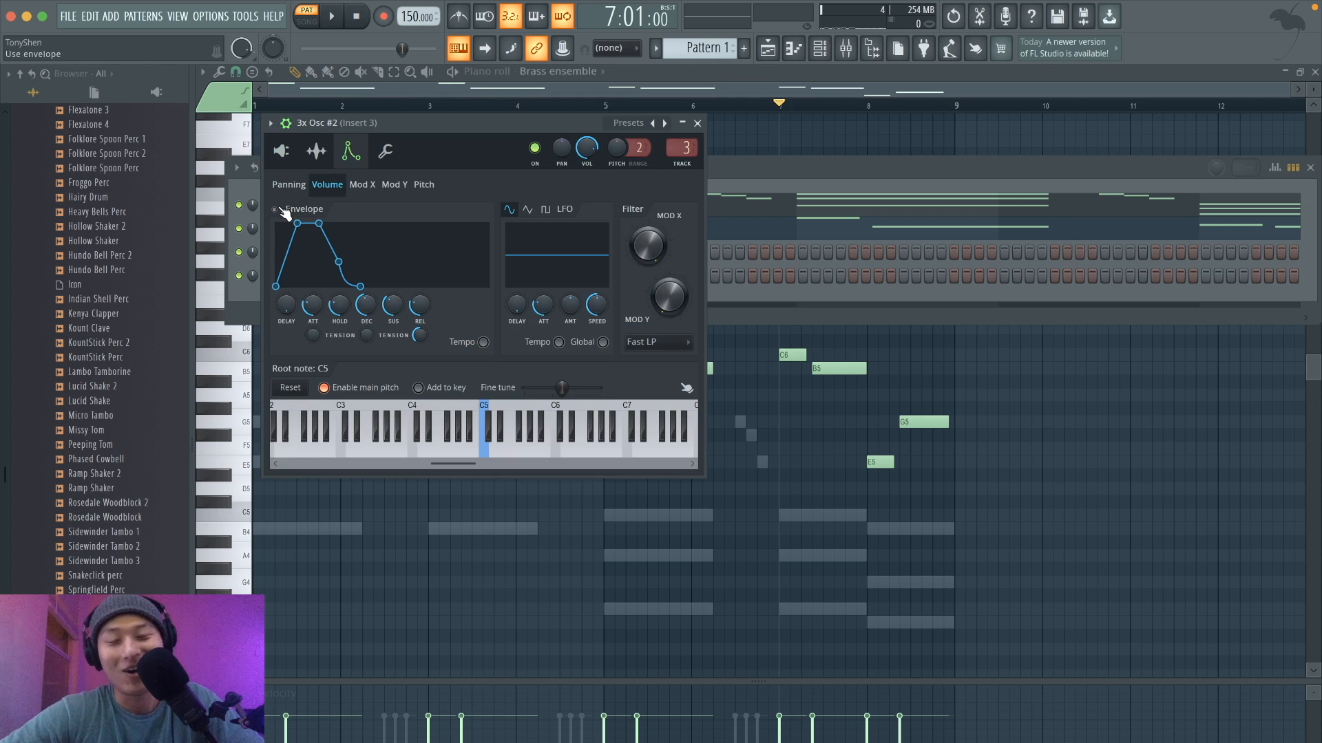
left_click_drag(311, 308, 338, 320)
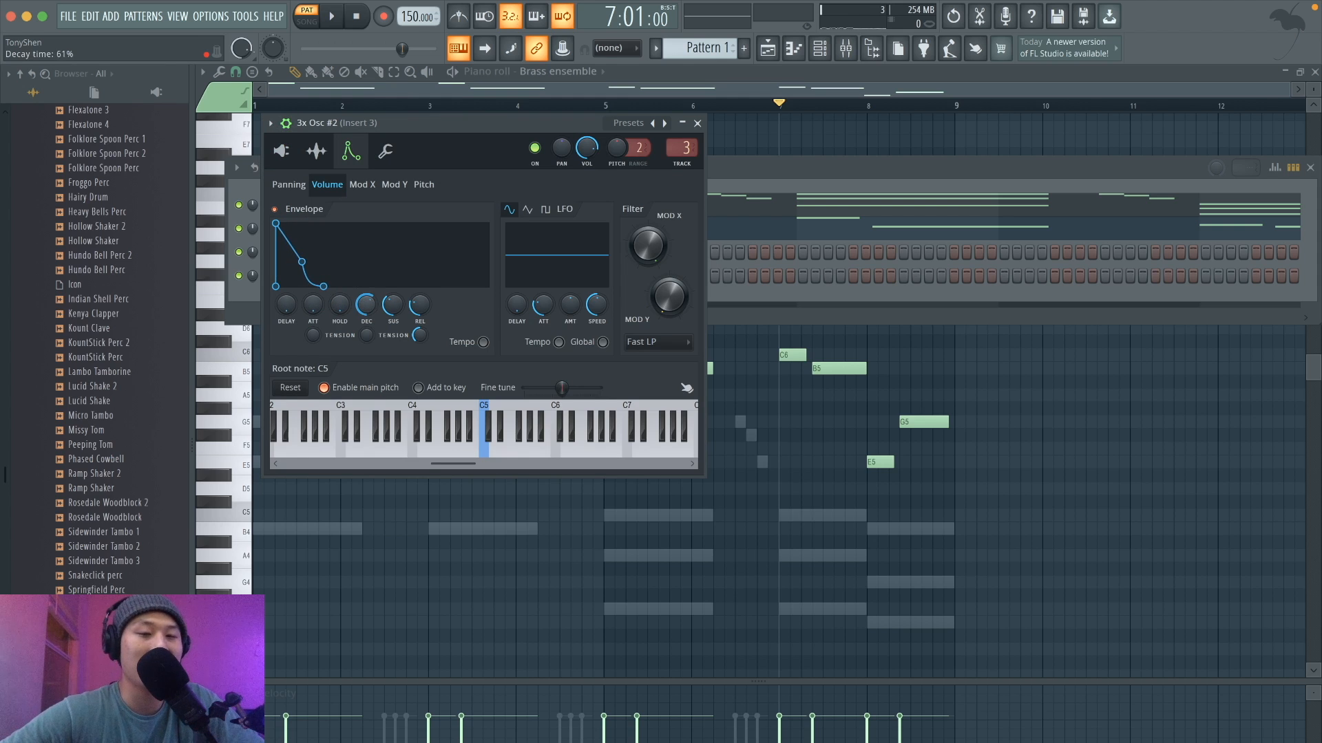
left_click_drag(391, 305, 391, 317)
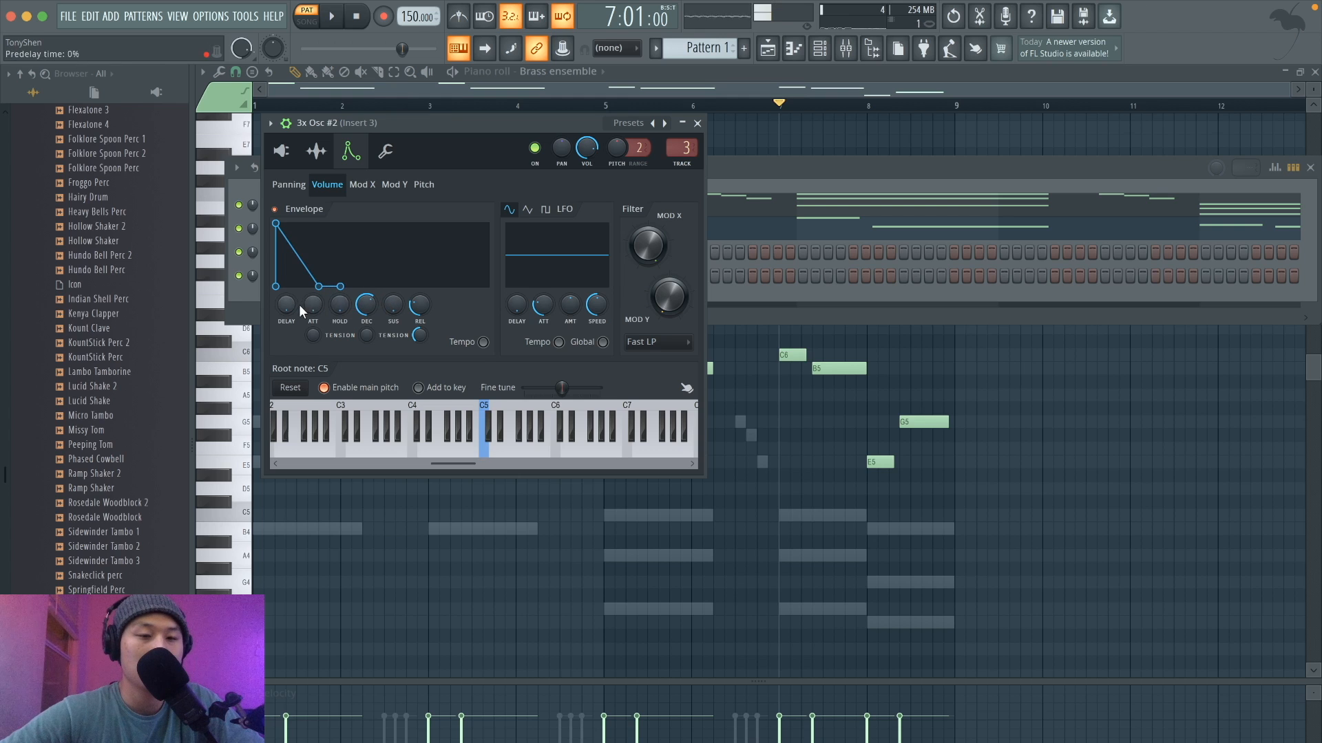
key("z")
key("z")
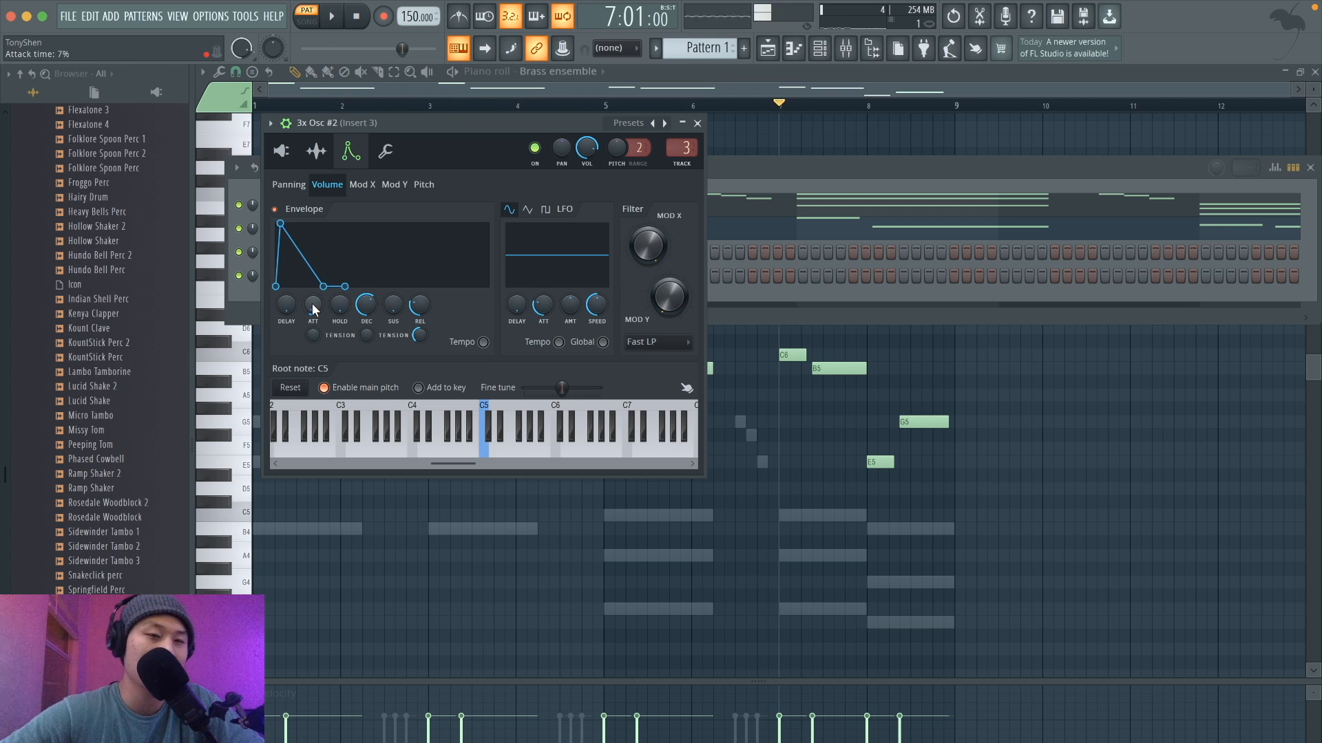
Bring the volume envelope's attack down to zero, shorten the decay and raise the sustain slightly, auditioning the sound.
left_click_drag(313, 308, 314, 318)
key("z")
key("z")
key("z")
key("z")
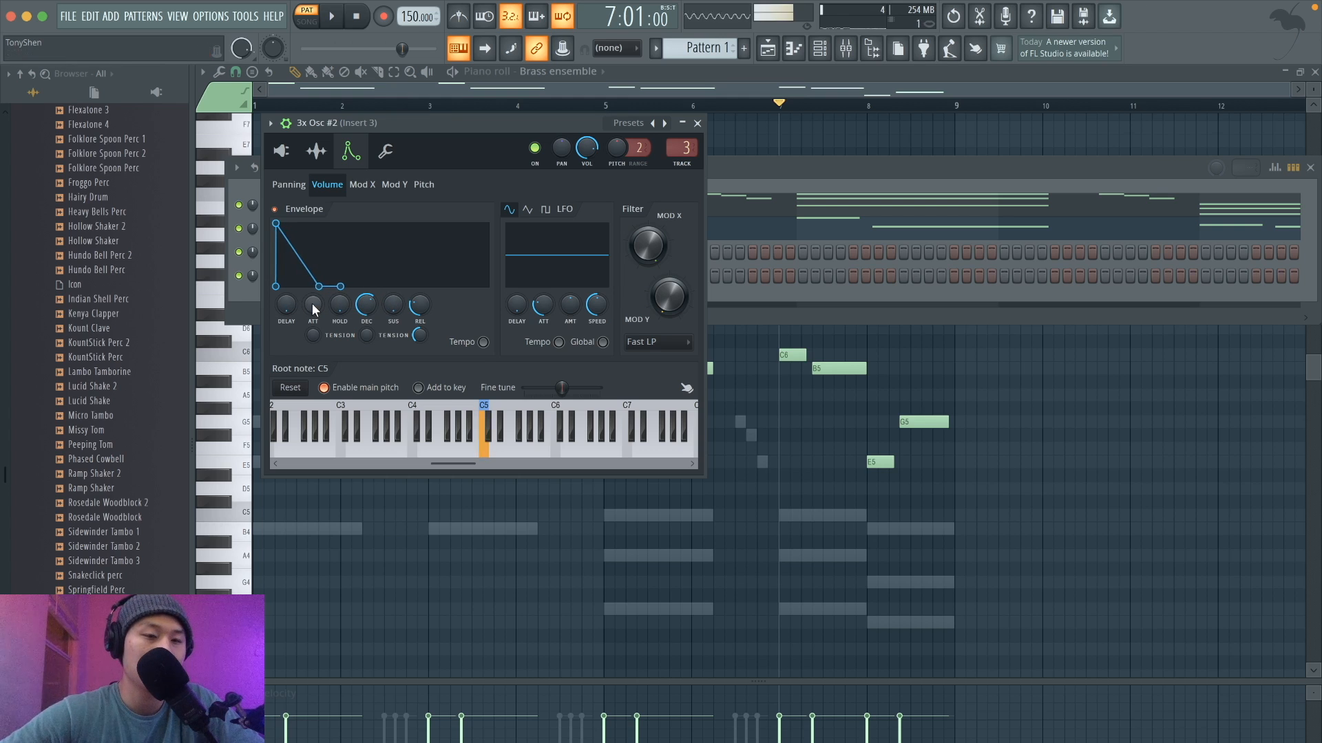
left_click_drag(391, 303, 391, 297)
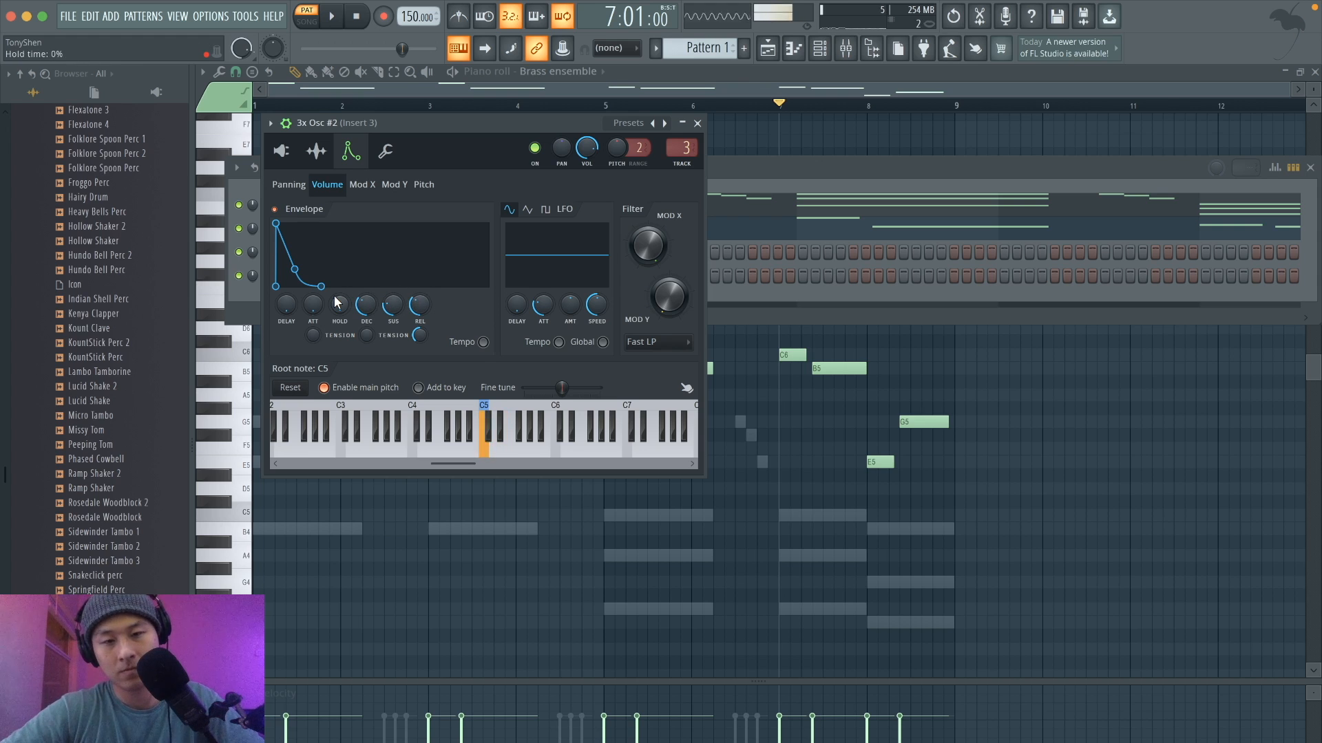
Make 3x Osc #2 monophonic with portamento enabled and close its settings.
left_click(387, 152)
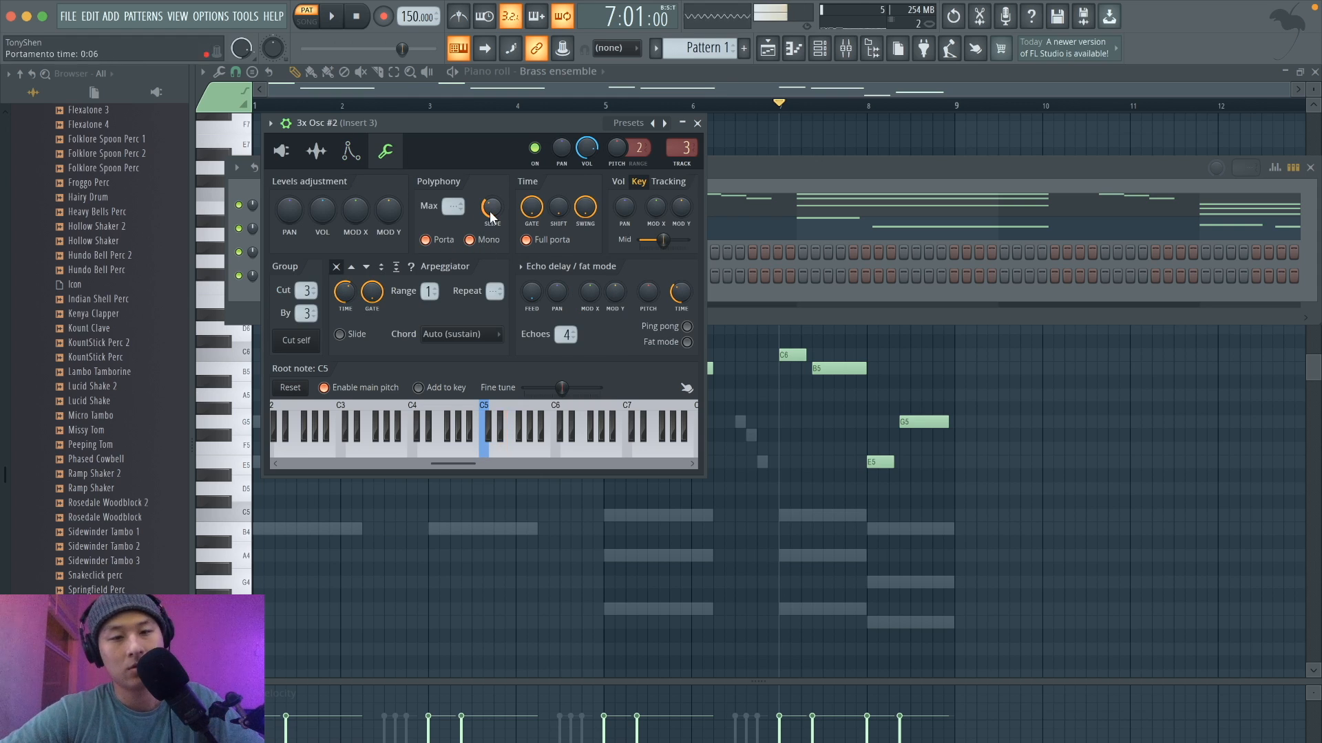
left_click(698, 123)
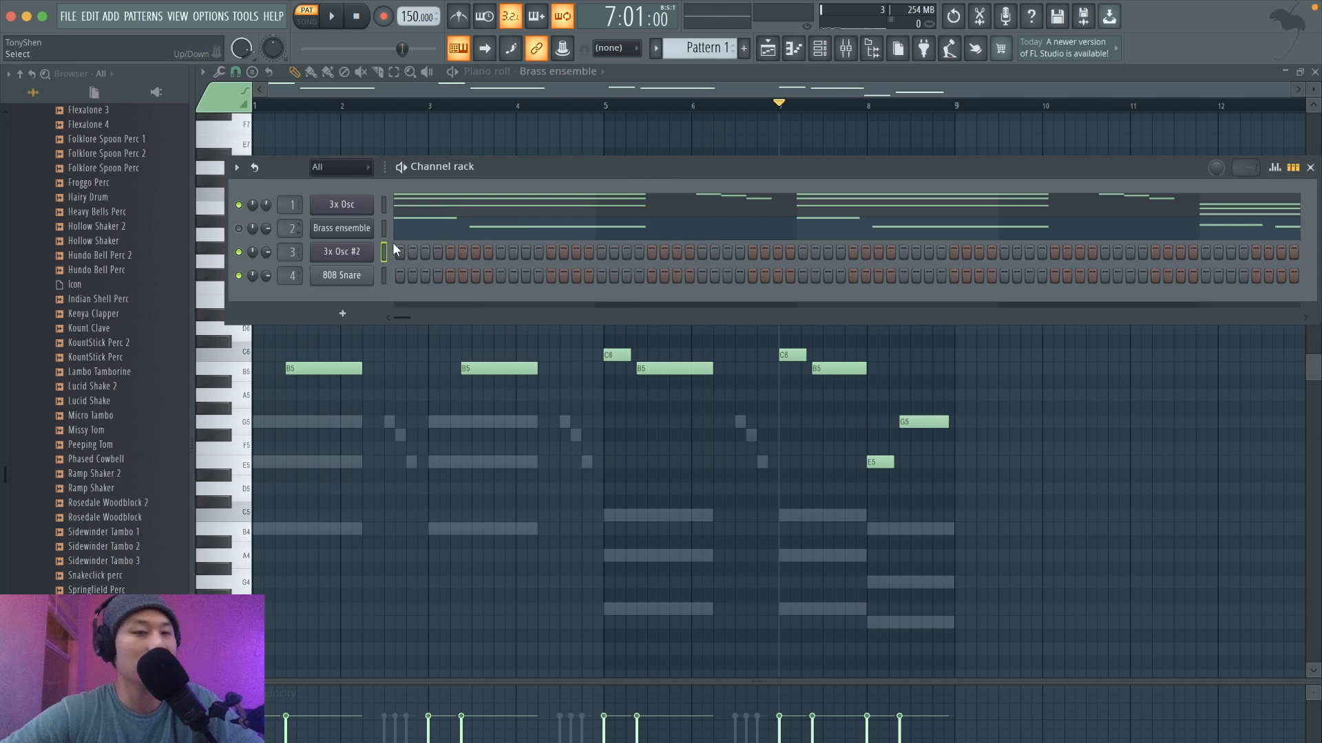
In the 3x Osc #2 piano roll, place four-step E6, D6 and E6 notes at steps 1, 9 and 13 of bar 1.
left_click(820, 48)
left_click(263, 268)
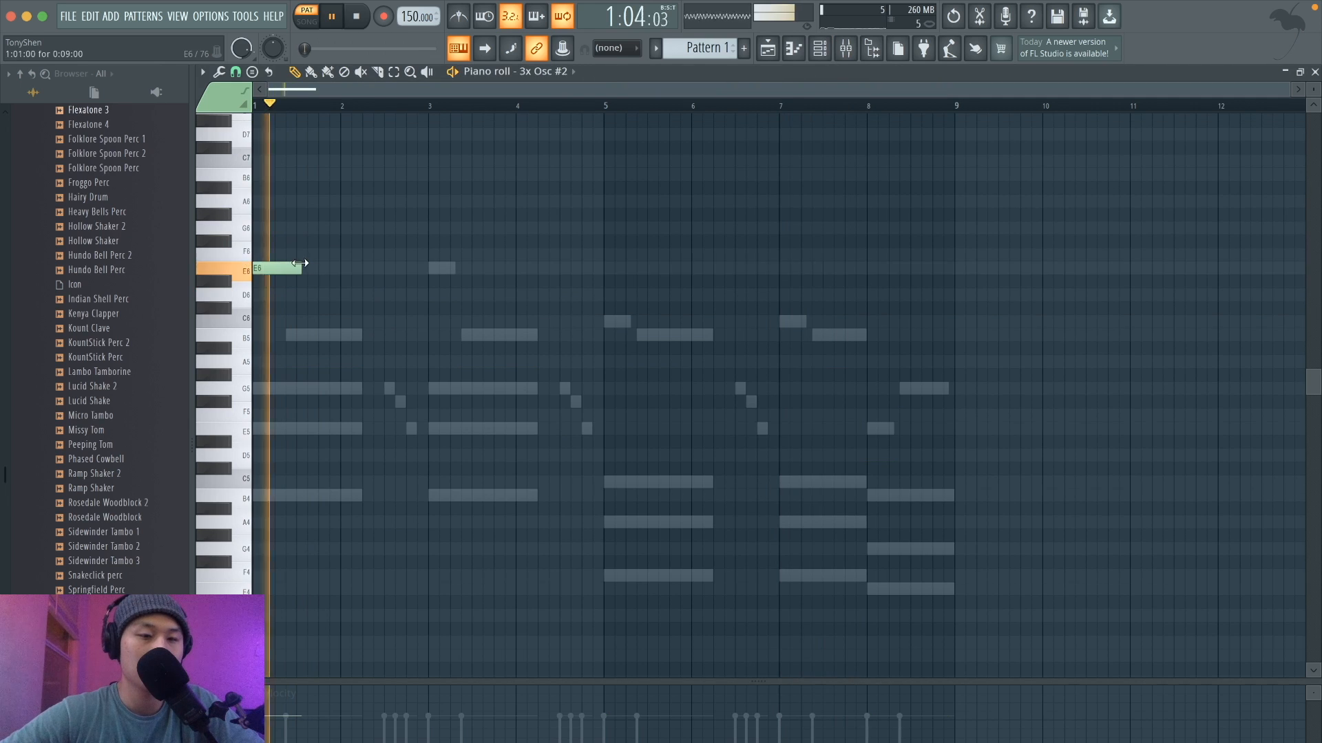
left_click_drag(298, 267, 299, 296)
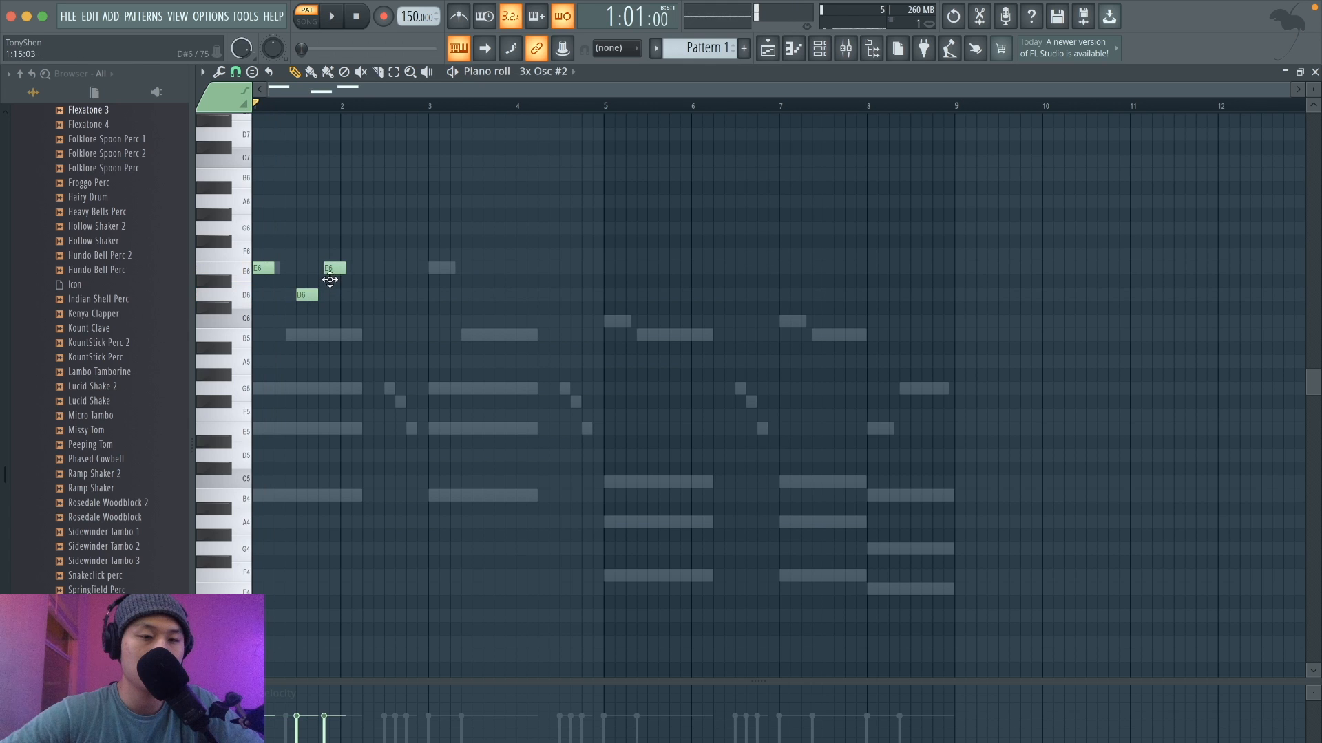
left_click_drag(334, 282, 322, 268)
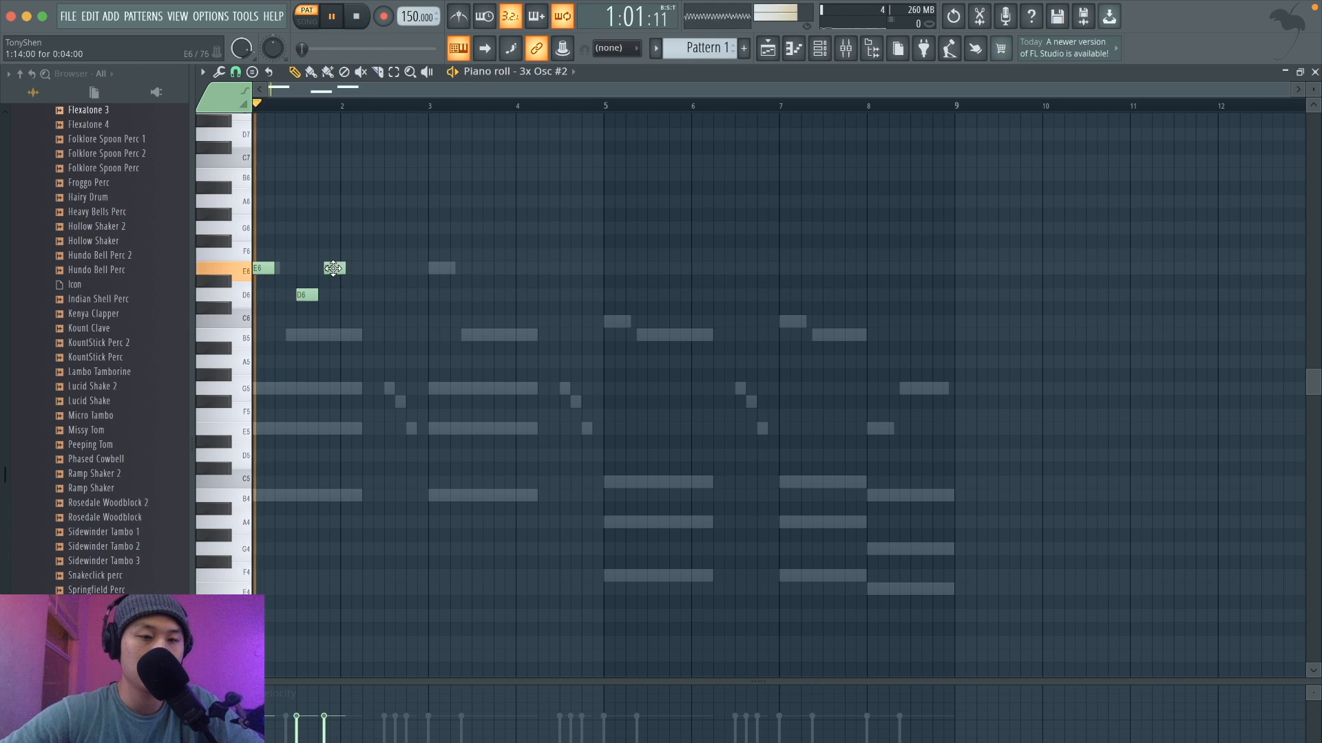
key("space")
key("space")
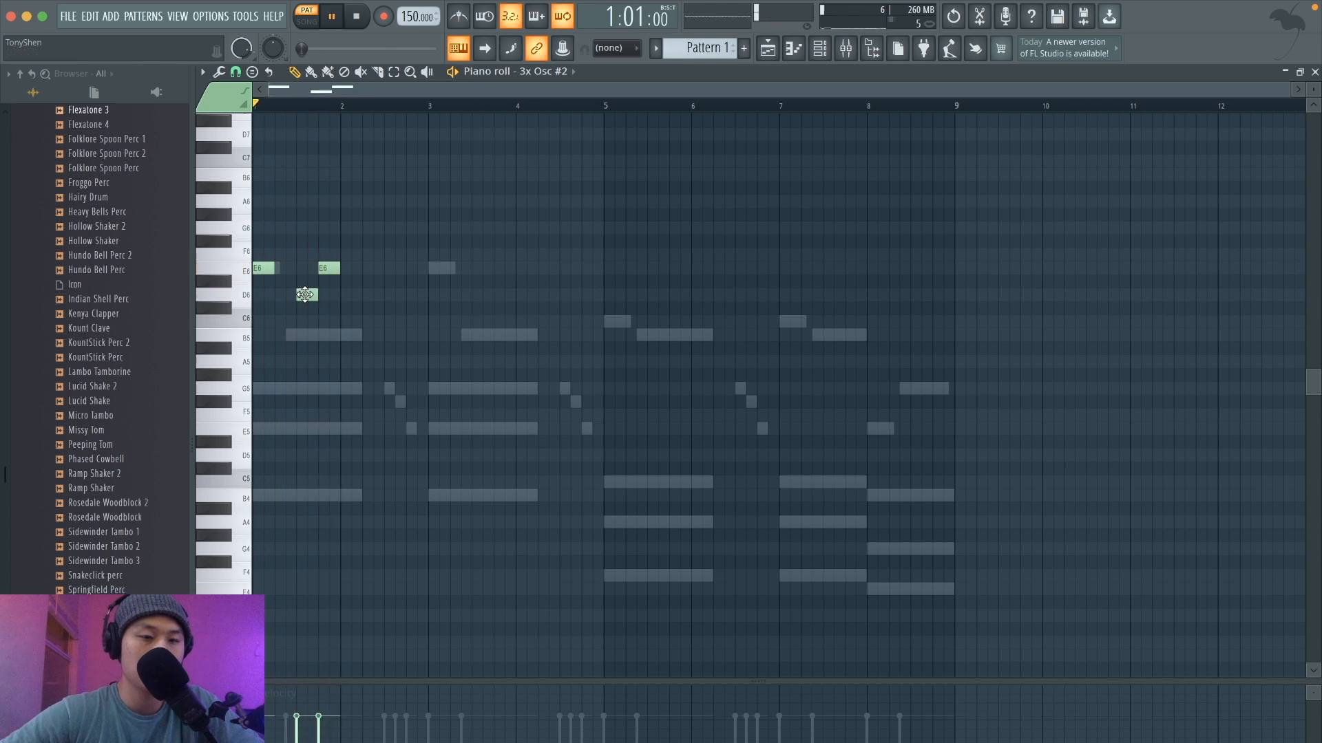
Move the D6 to step 7 and the second E6 to step 9 of bar 1, shortening both to two steps.
key("space")
key("space")
left_click_drag(305, 296, 293, 295)
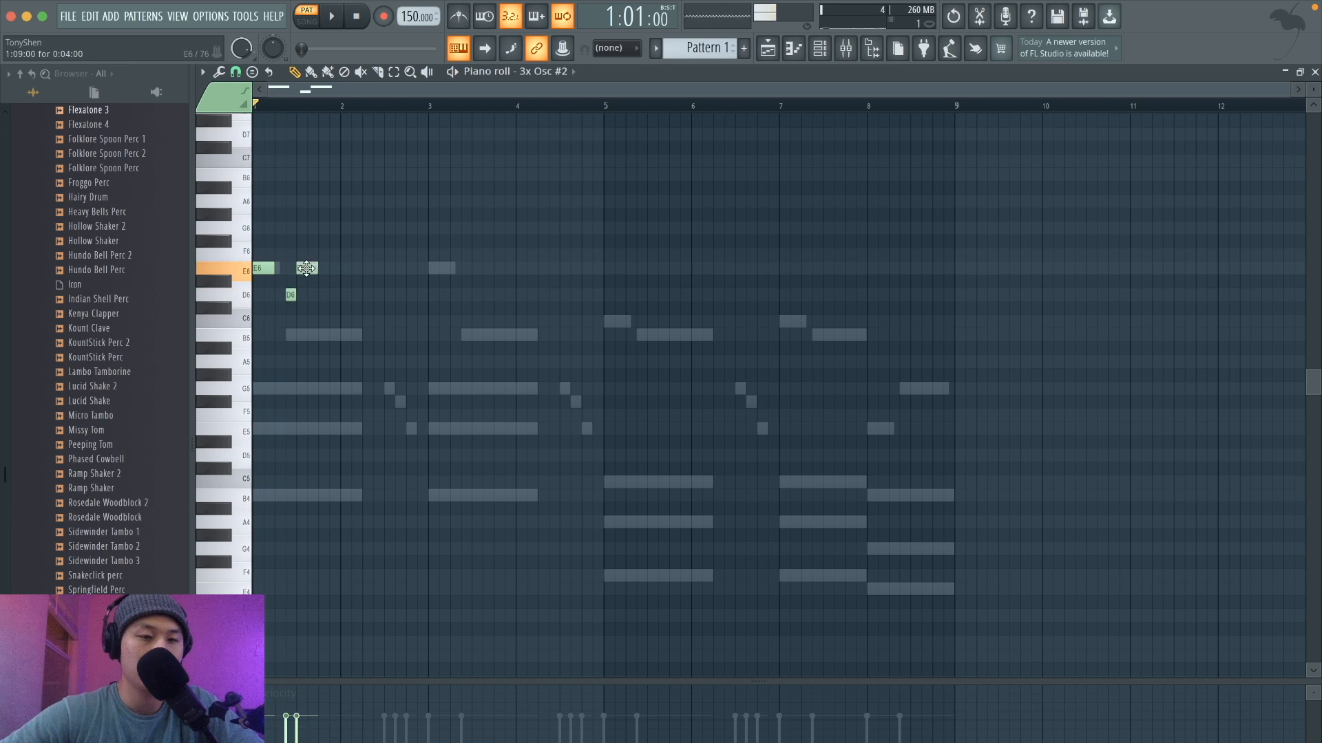
scroll(308, 268, "up", 4, "ctrl")
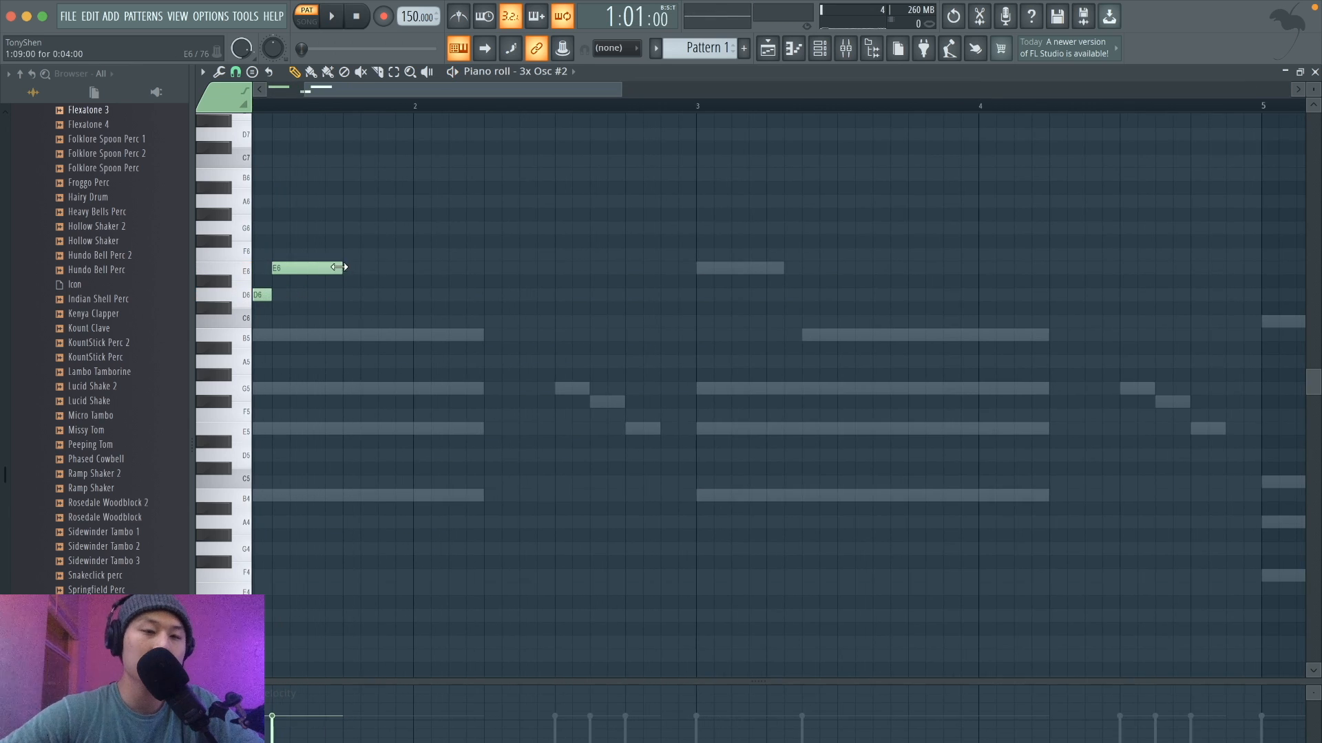
left_click(346, 267)
right_click(347, 268)
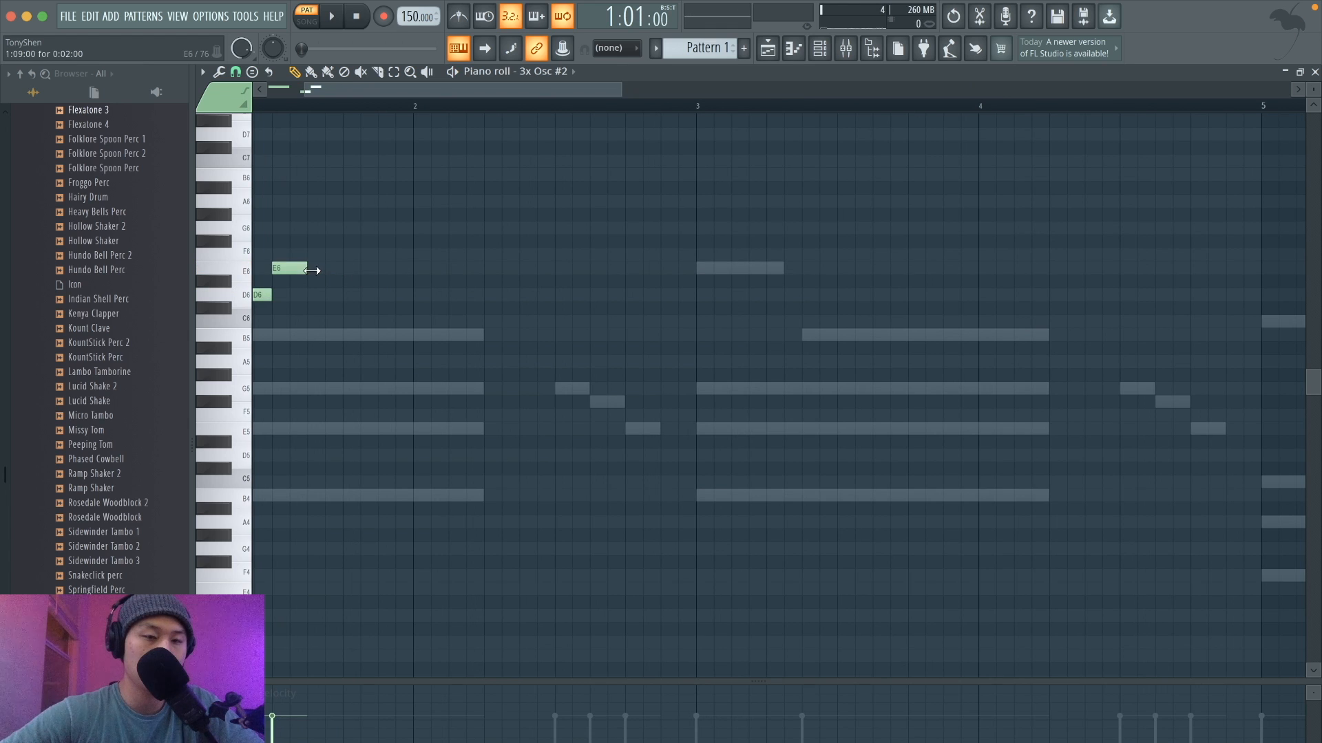
Add two-step notes: C6 and B5 at steps 11 and 13 of bar 1, G5 and C6 at steps 9 and 11 of bar 2.
left_click_drag(315, 337, 311, 325)
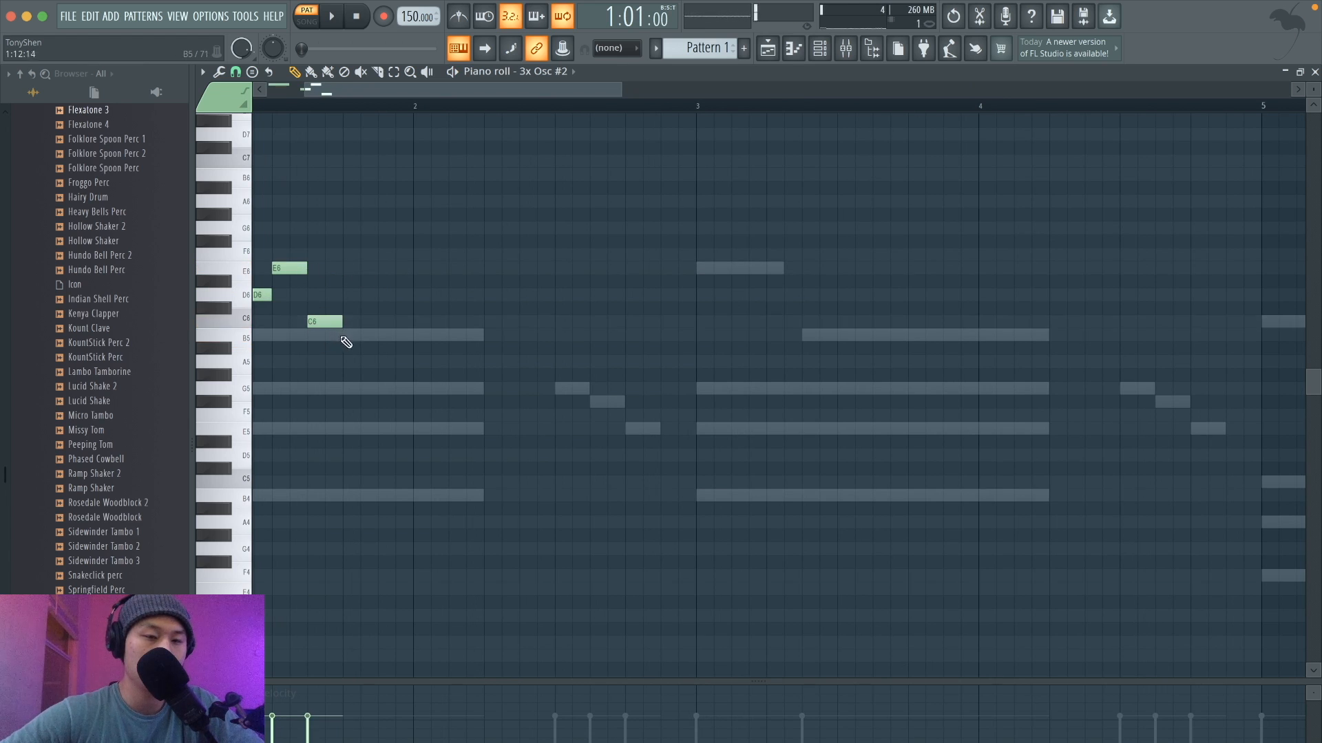
left_click(346, 337)
key("space")
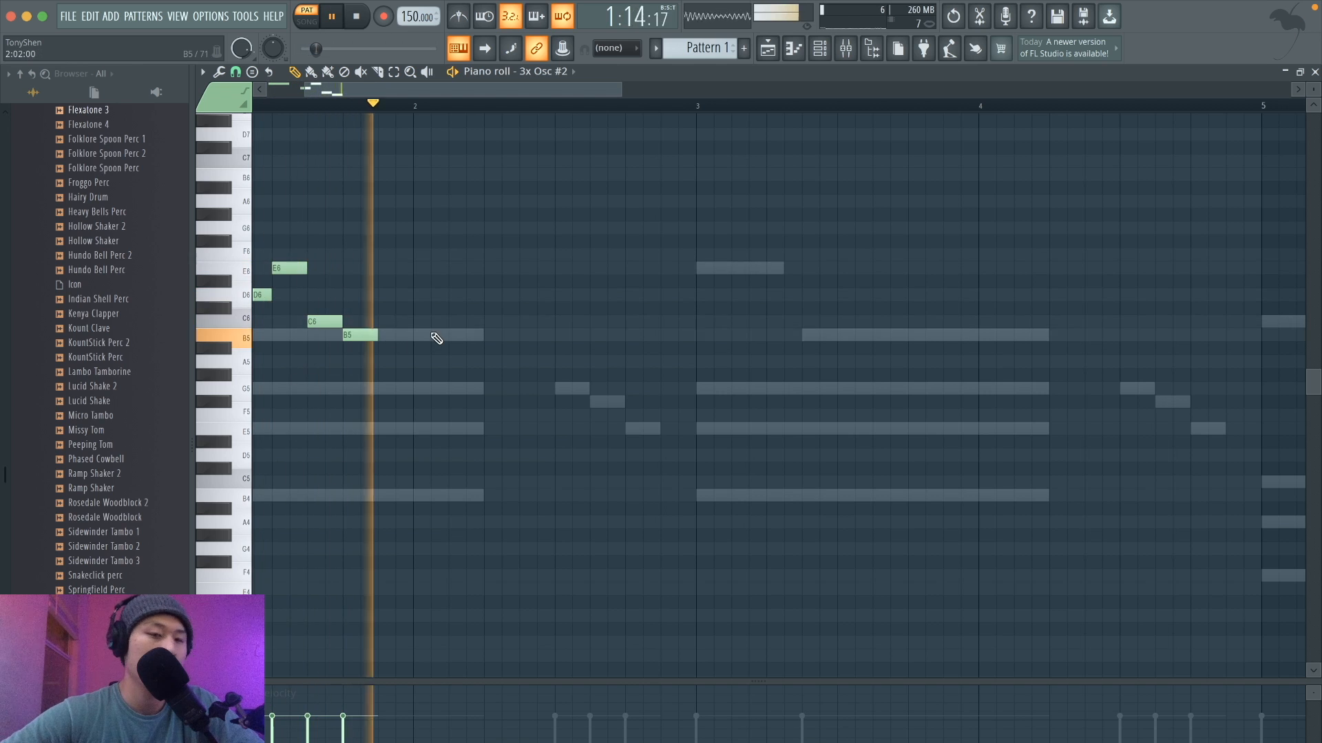
key("space")
left_click(571, 389)
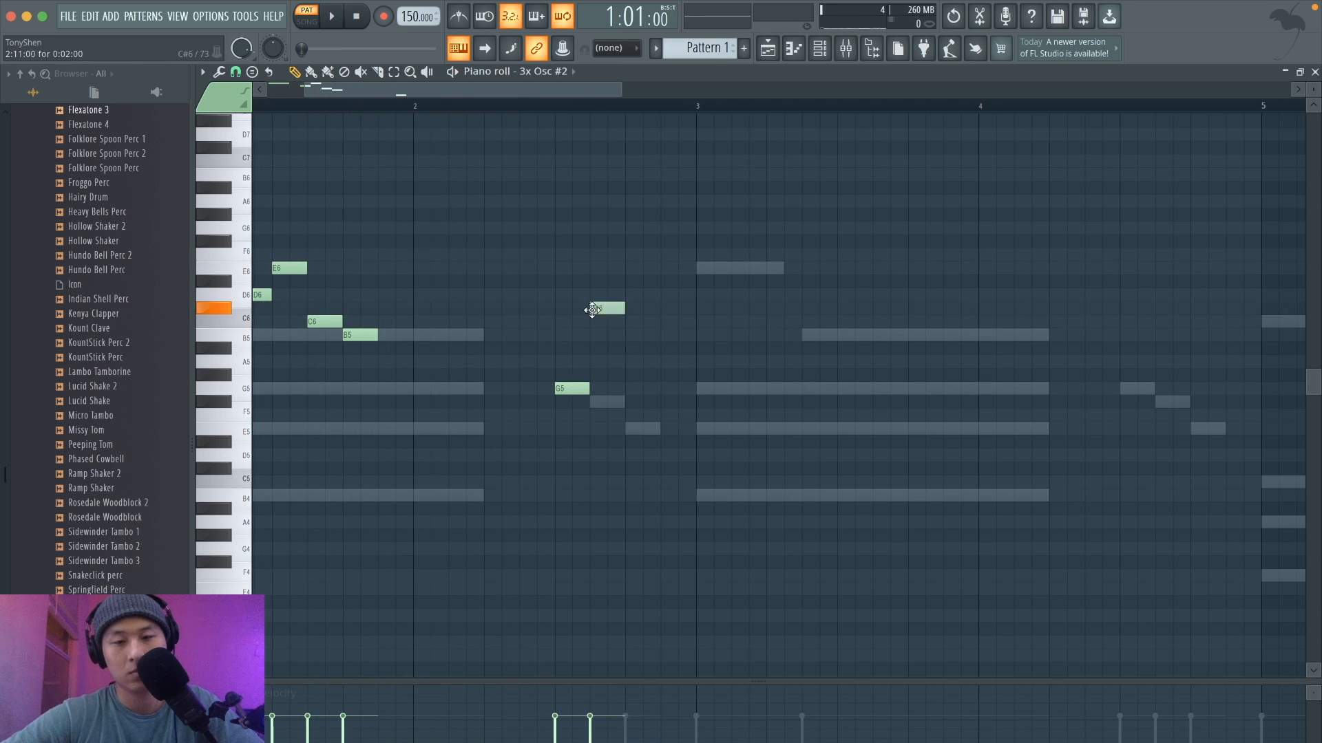
left_click_drag(590, 293, 591, 259)
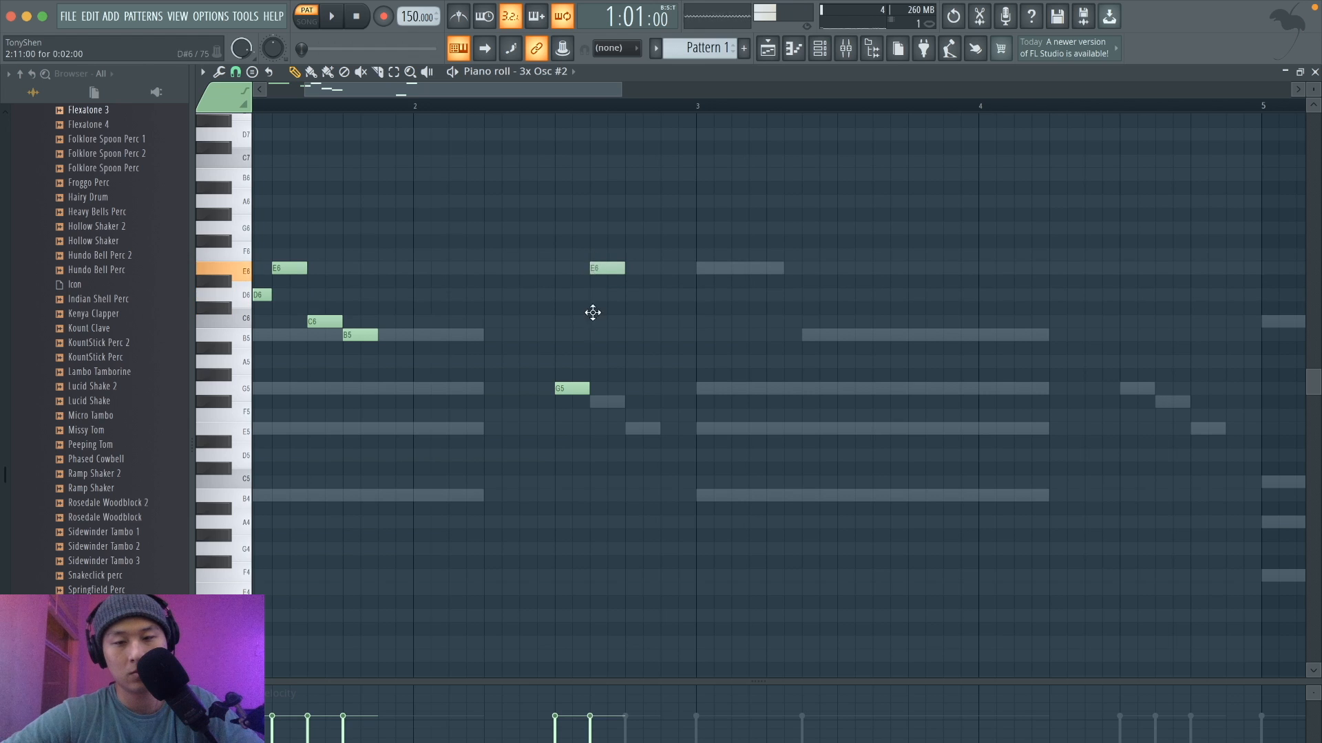
left_click_drag(592, 313, 592, 327)
Duplicate the whole two-bar phrase into bars 3 and 4 and play it back.
scroll(705, 325, "down", 3)
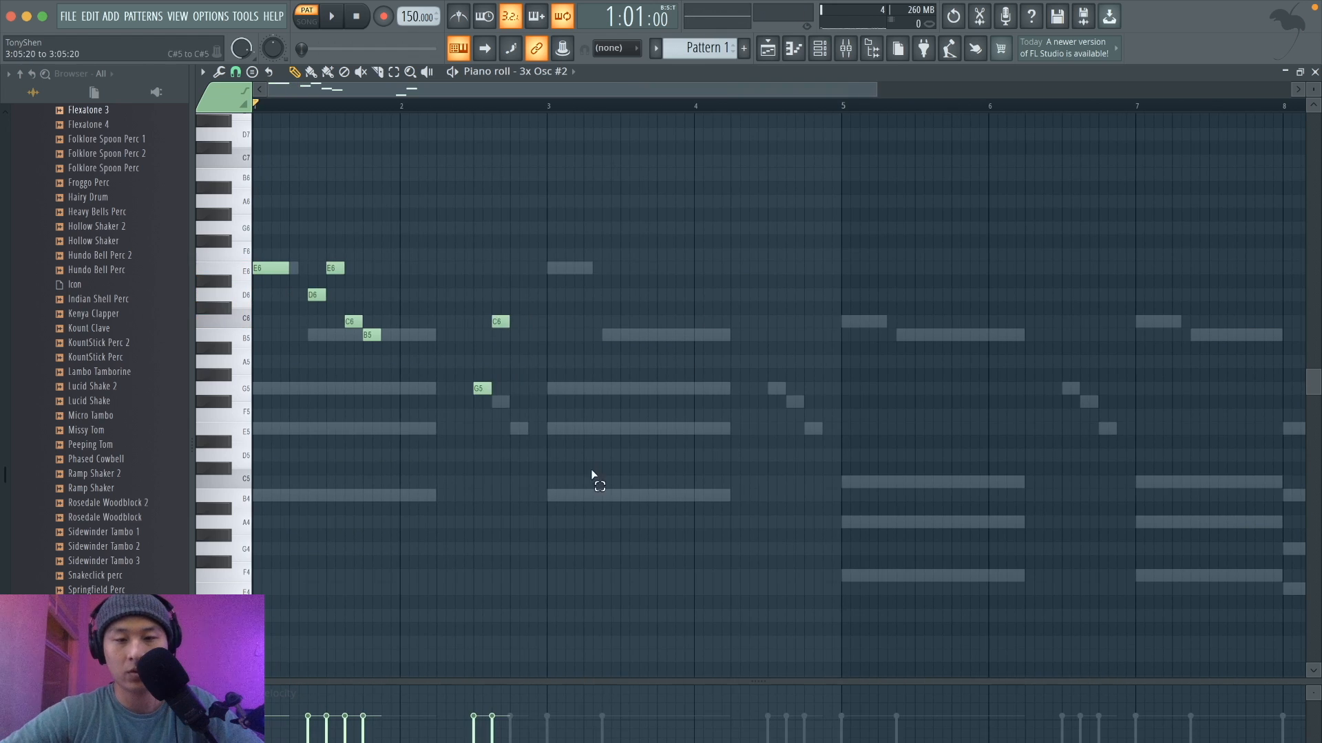
left_click_drag(596, 478, 184, 186)
left_click_drag(273, 268, 567, 268)
key("ctrl+d")
key("space")
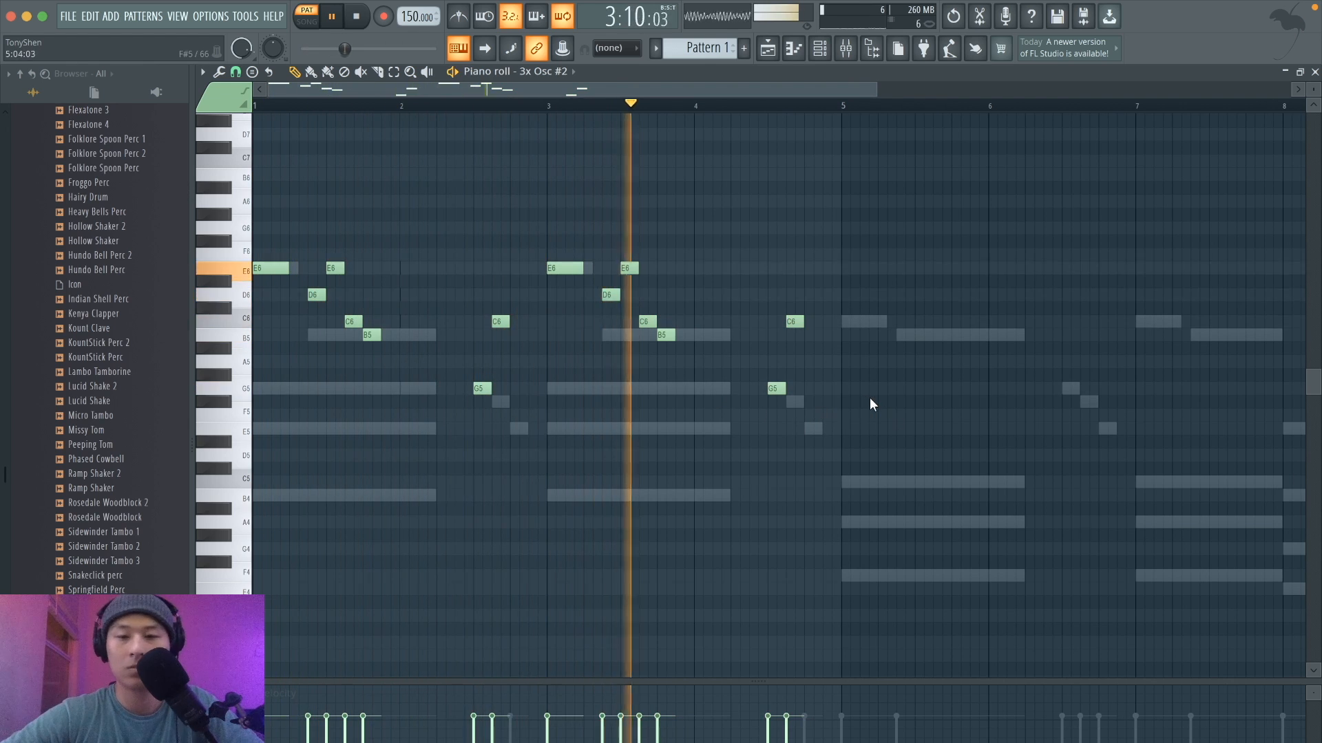
key("space")
double_click(770, 388)
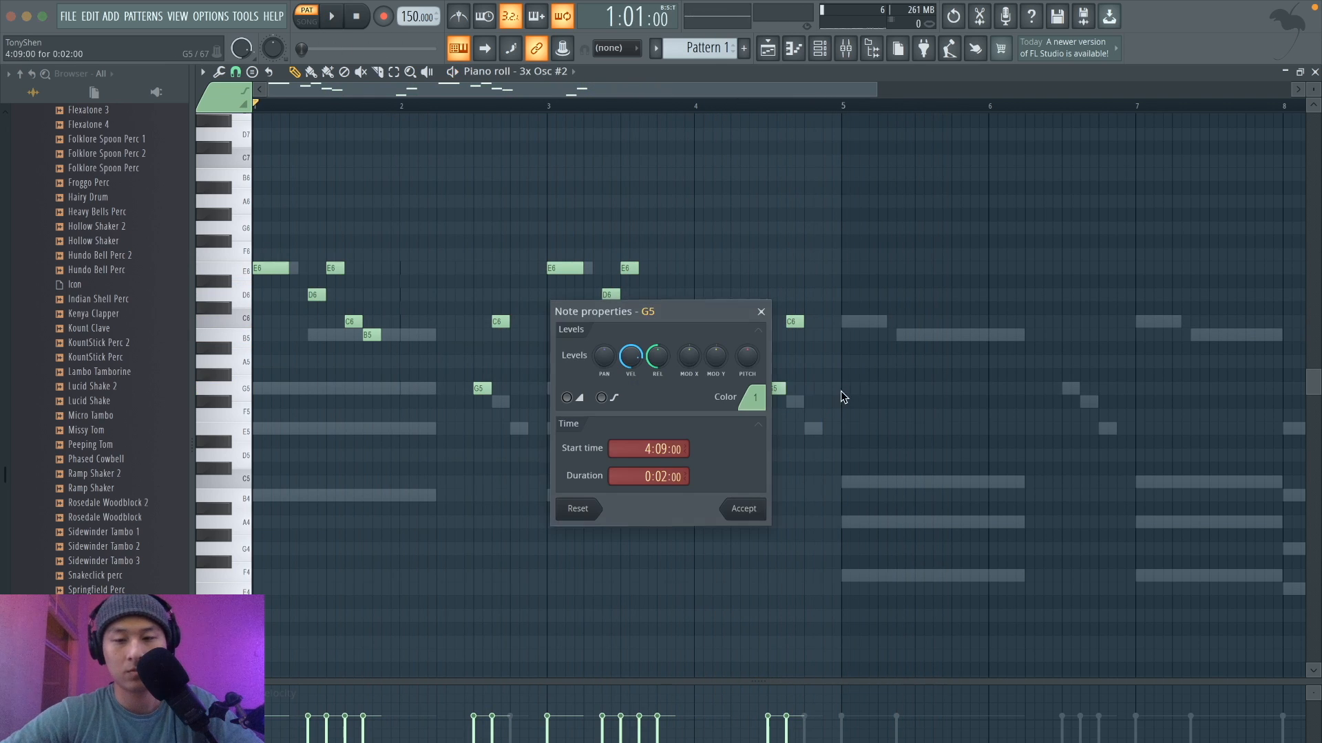
left_click(761, 313)
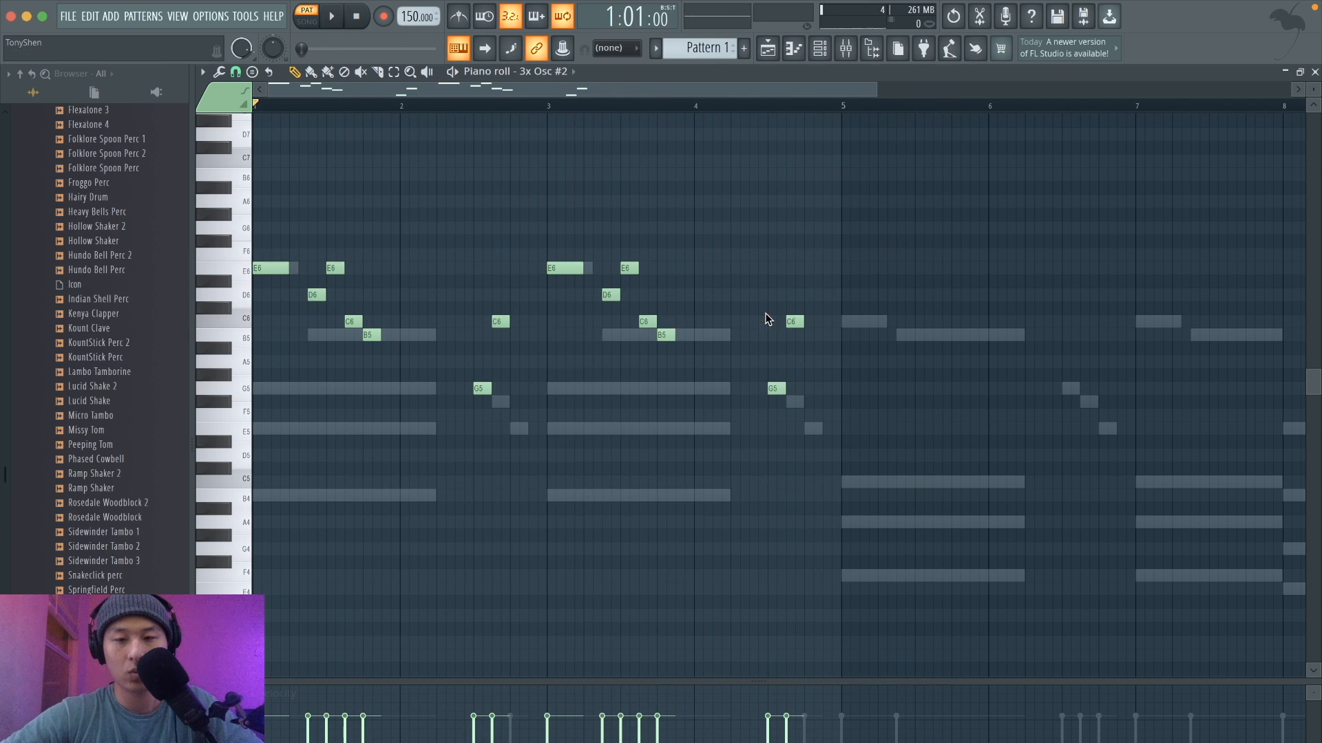
Add a four-step C6 at the start of bar 5 and a four-step B5 at step 7 of that bar.
left_click(845, 320)
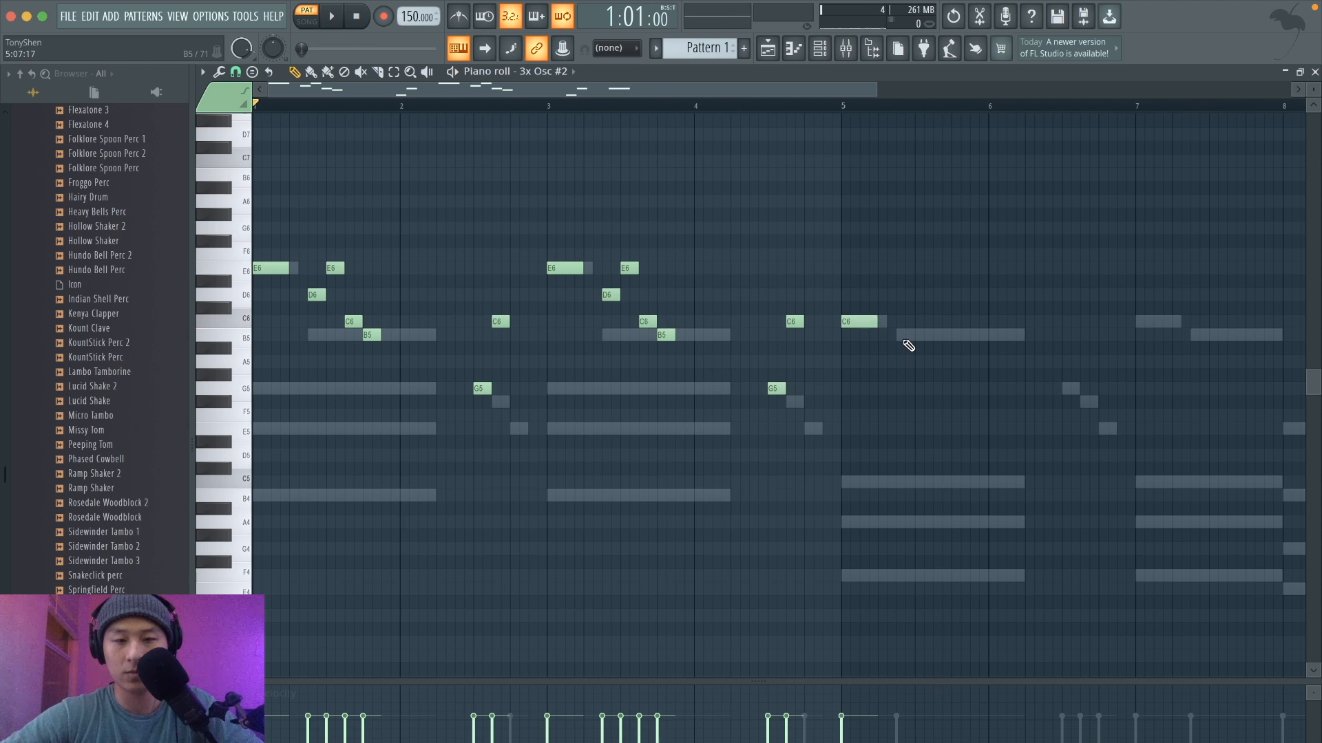
key("space")
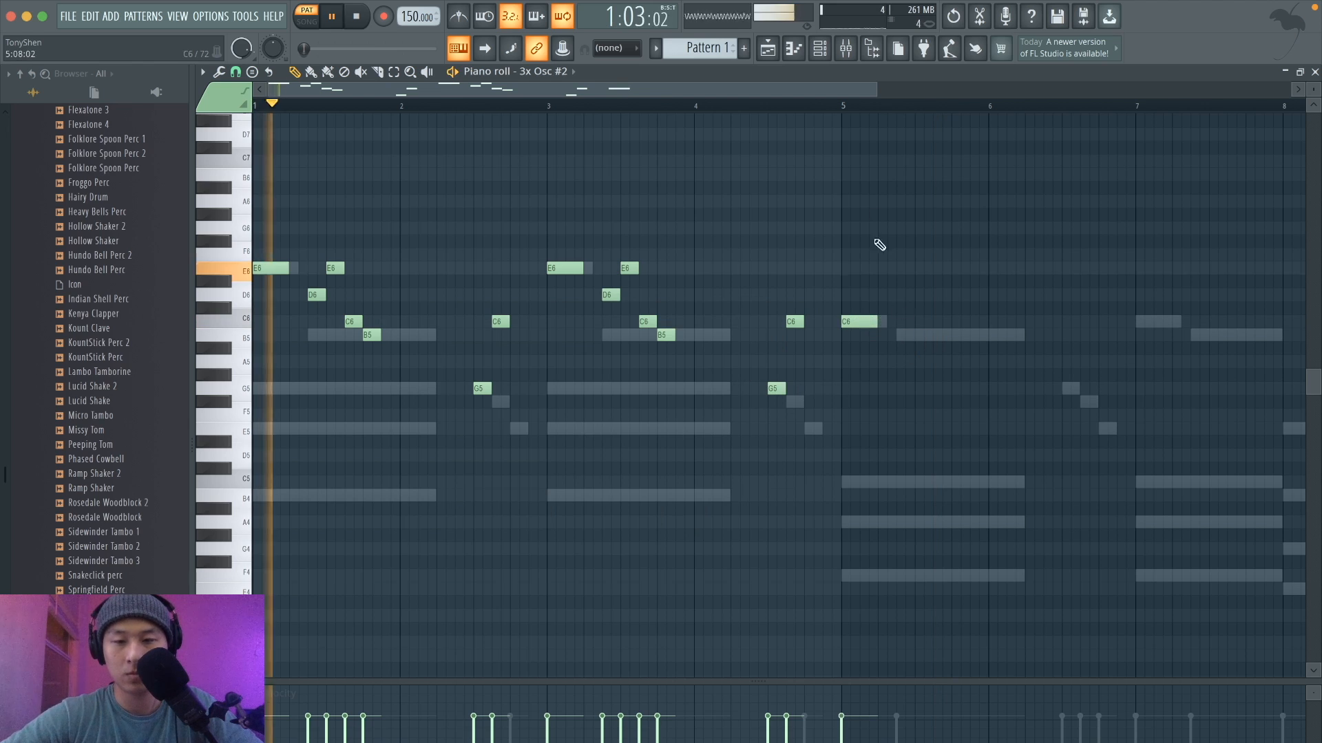
left_click(849, 105)
key("space")
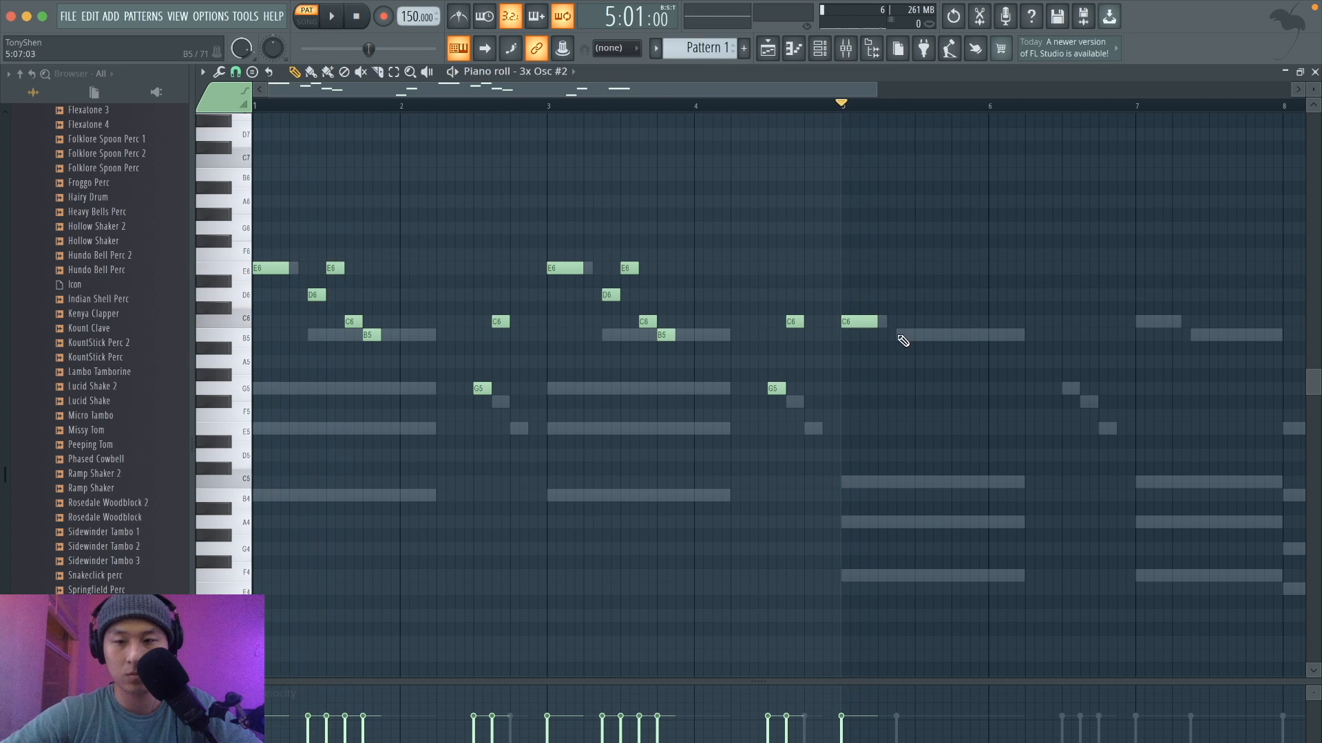
left_click(906, 336)
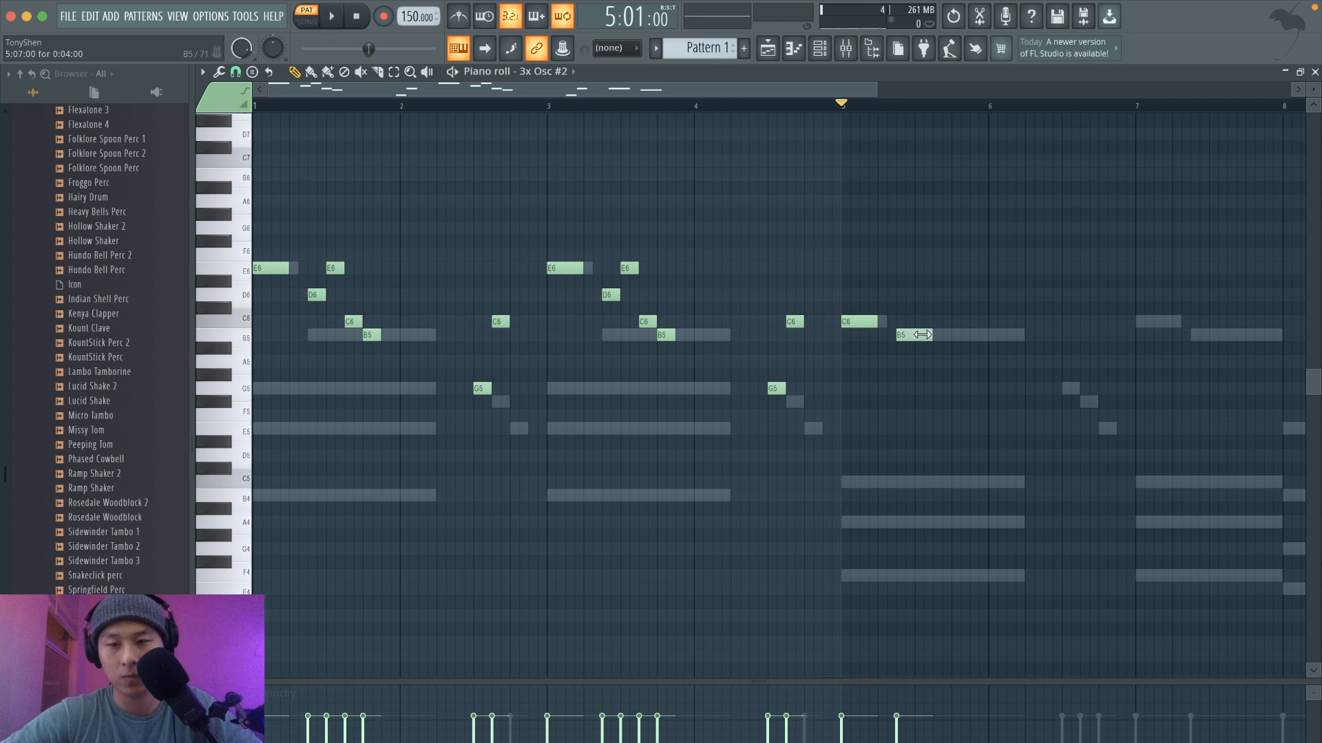
Shorten the step-7 B5 in bar 5 to two steps; add two-step C6, B5 and E5 at steps 9, 11, 13, and F#5 at step 11 of bar 6.
left_click_drag(923, 335, 915, 334)
left_click(916, 320)
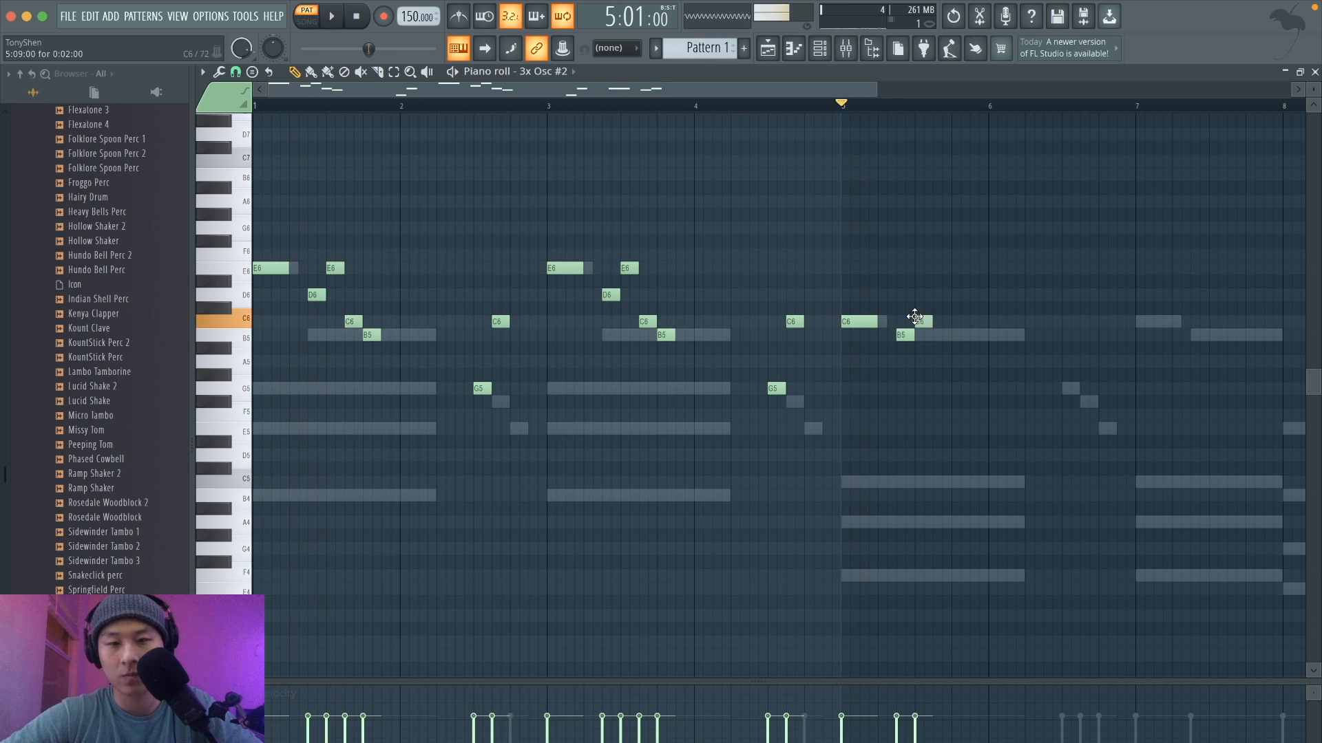
left_click_drag(937, 373, 936, 333)
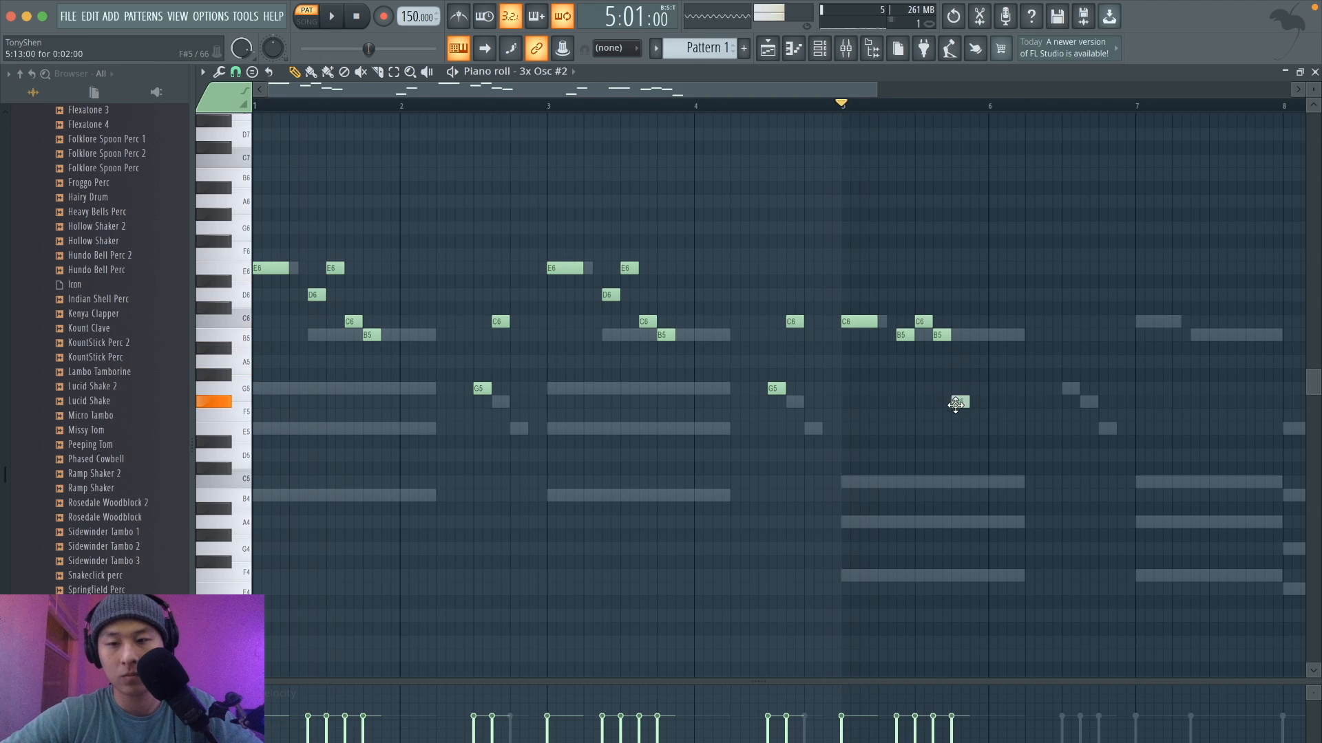
left_click_drag(955, 404, 954, 428)
key("space")
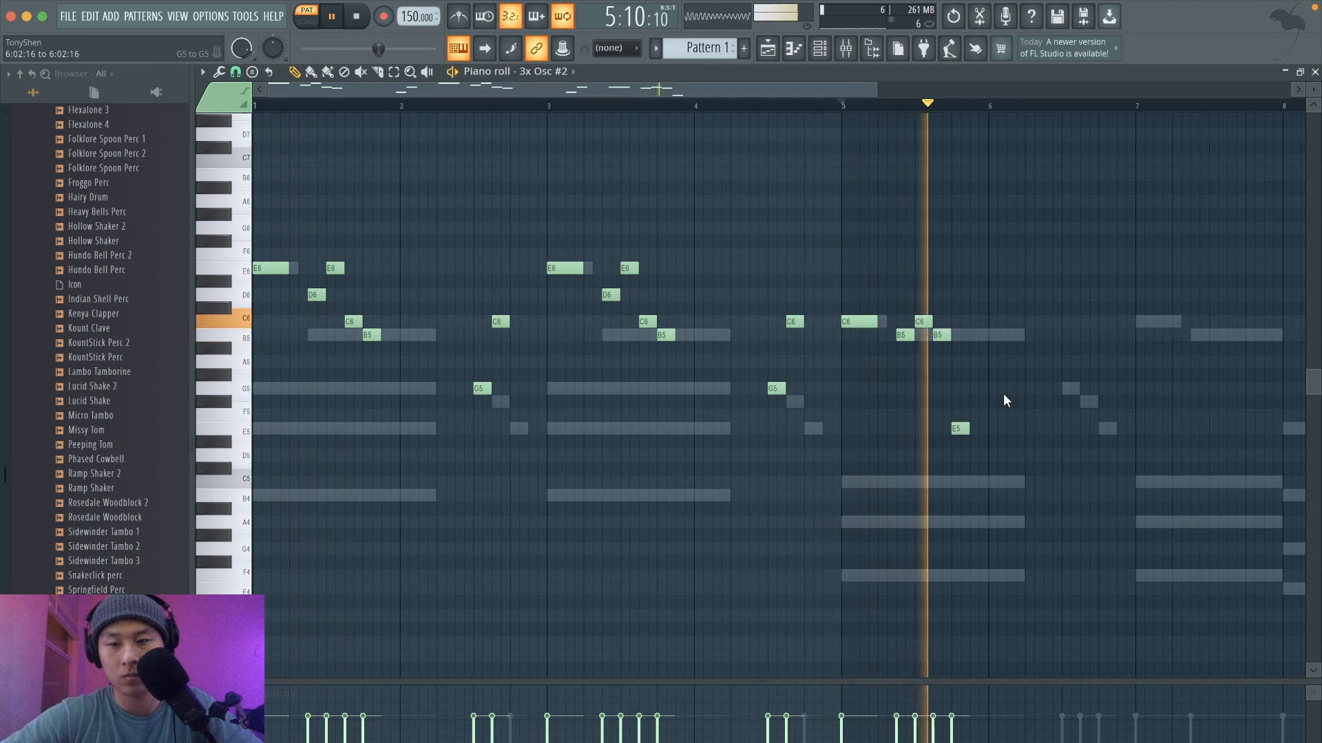
key("space")
left_click(1021, 402)
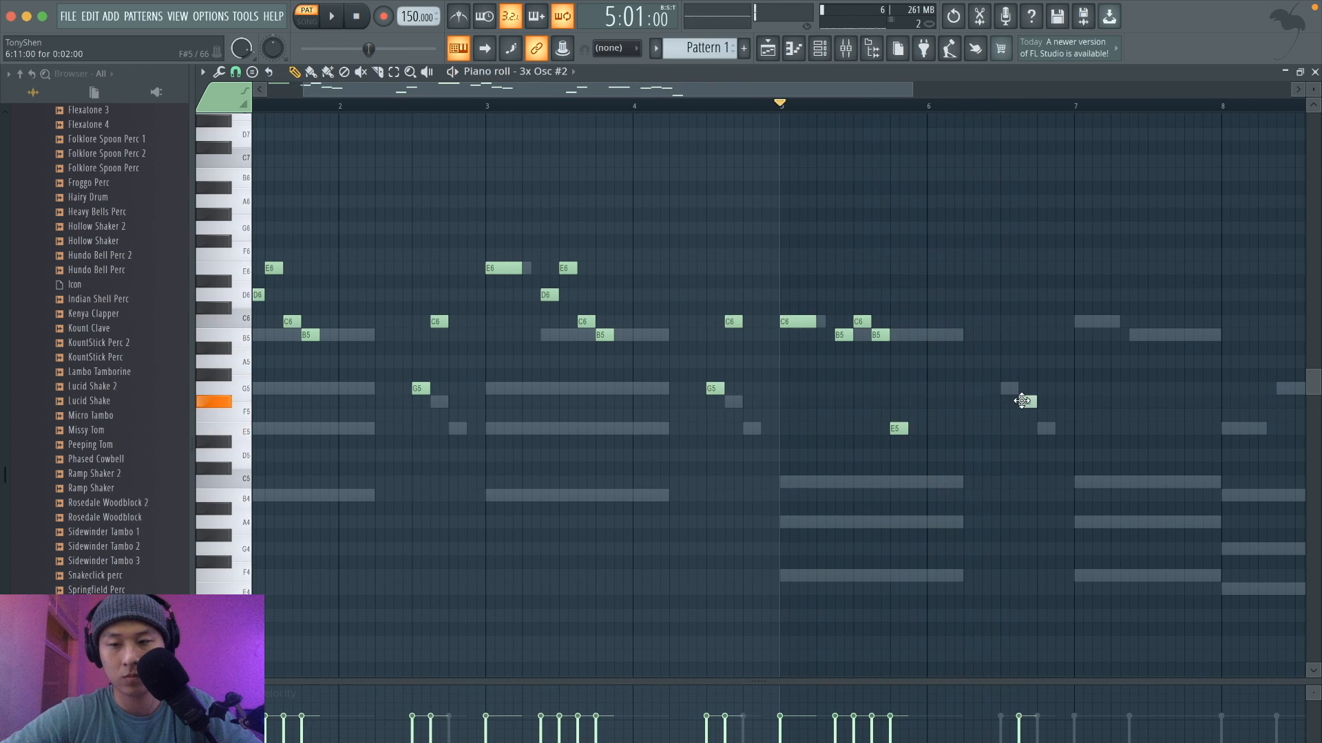
key("space")
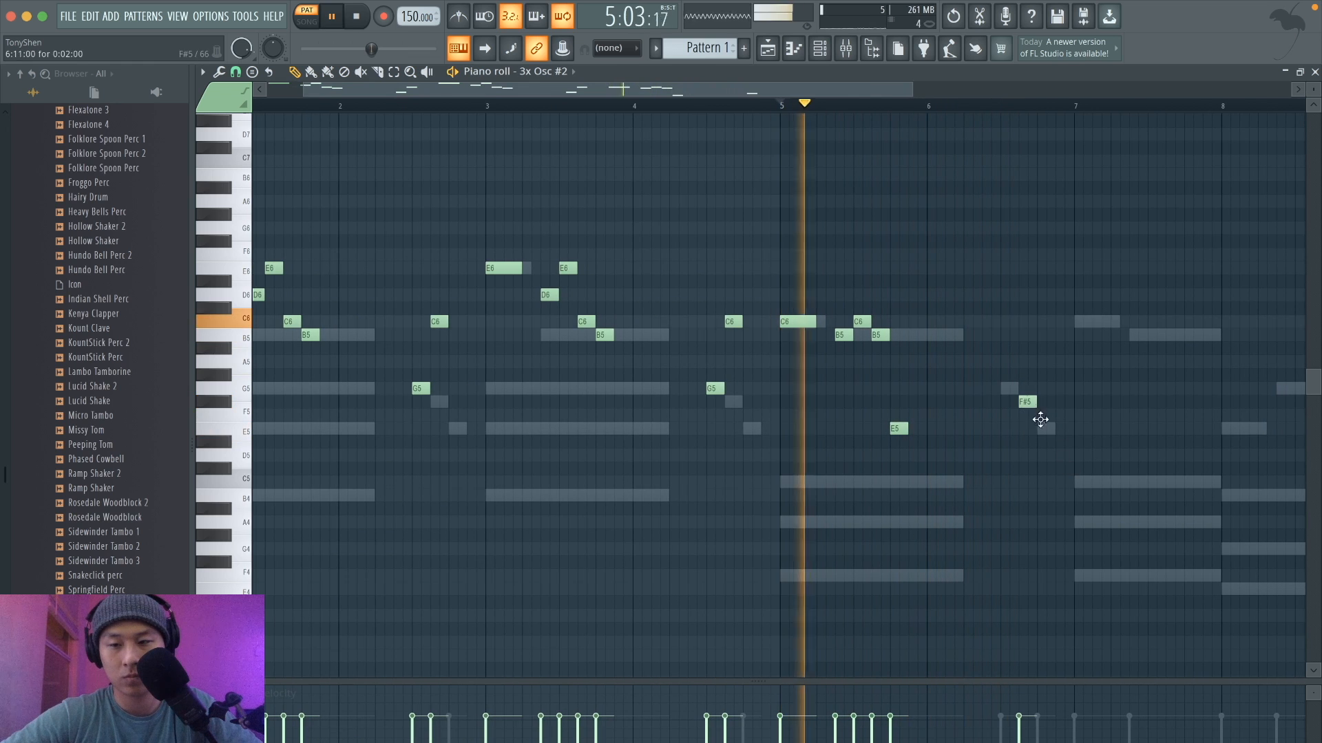
Duplicate the phrase from bars 5 and 6 into bars 7 and 8 and play it back.
left_click_drag(1068, 474, 967, 325)
key("space")
left_click(964, 234)
key("space")
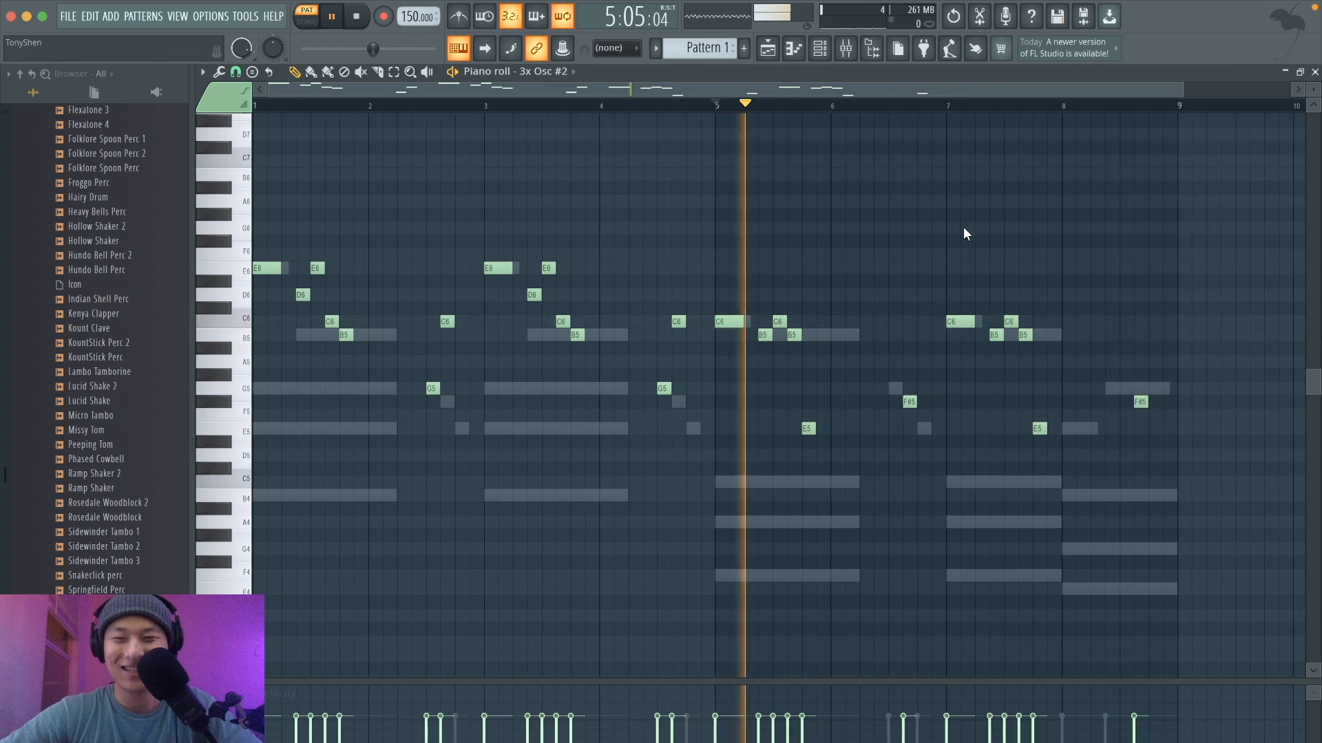
Rework the end of bar 8 with two-step G5, F#5 and E5 notes at steps 9, 11 and 13, and play it back.
scroll(878, 419, "up", 4)
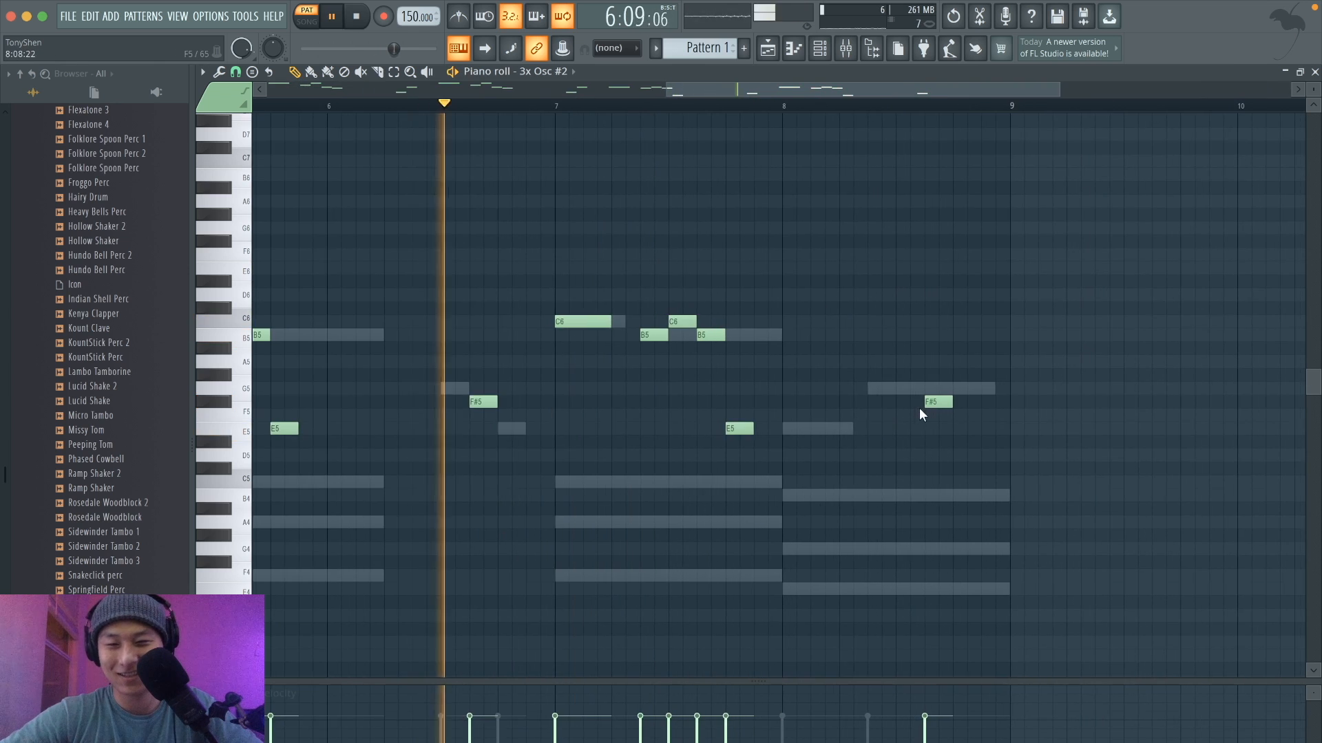
left_click_drag(938, 402, 795, 429)
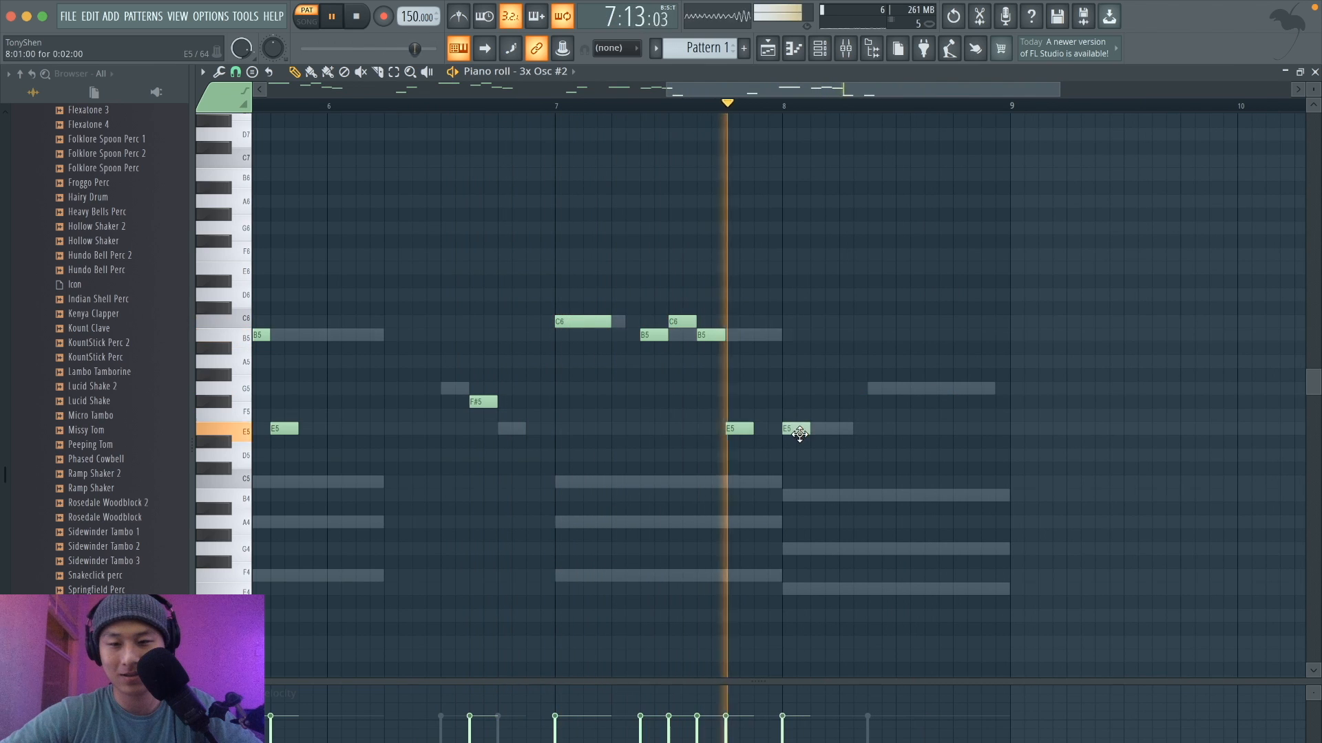
key("space")
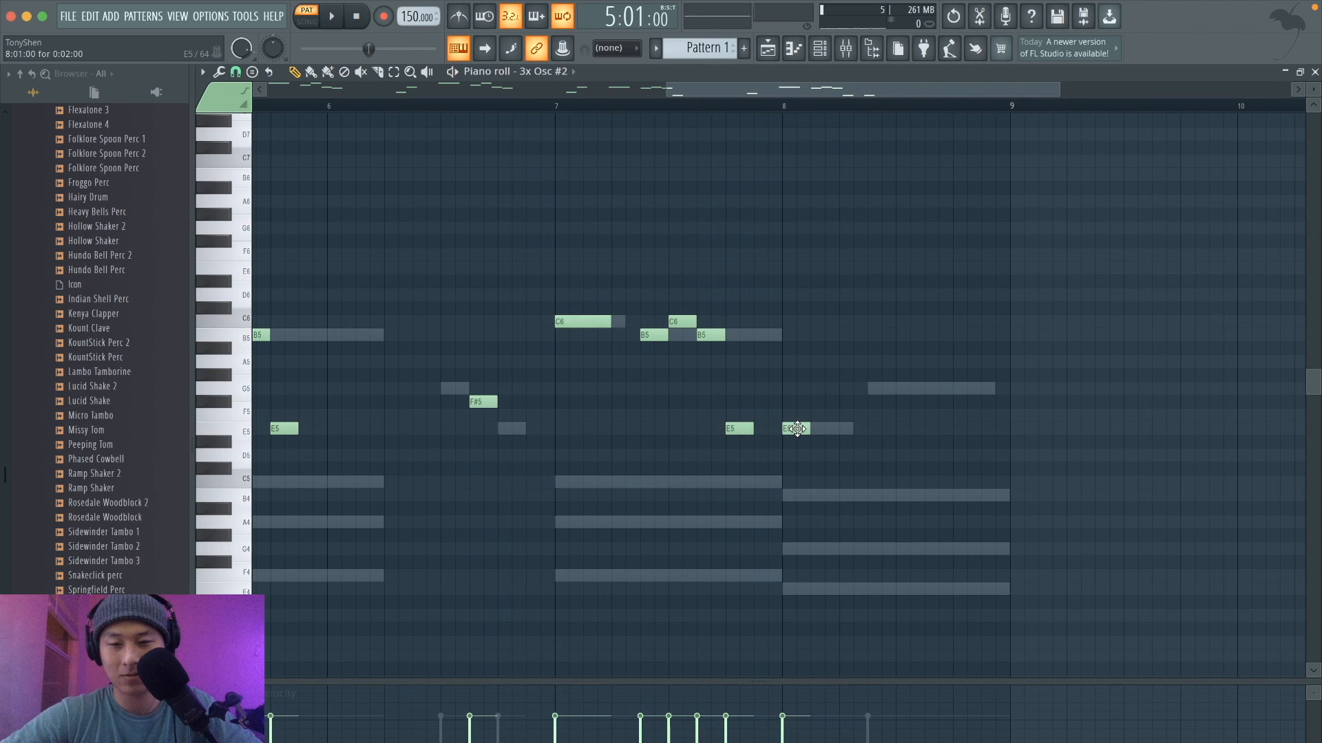
left_click(897, 387)
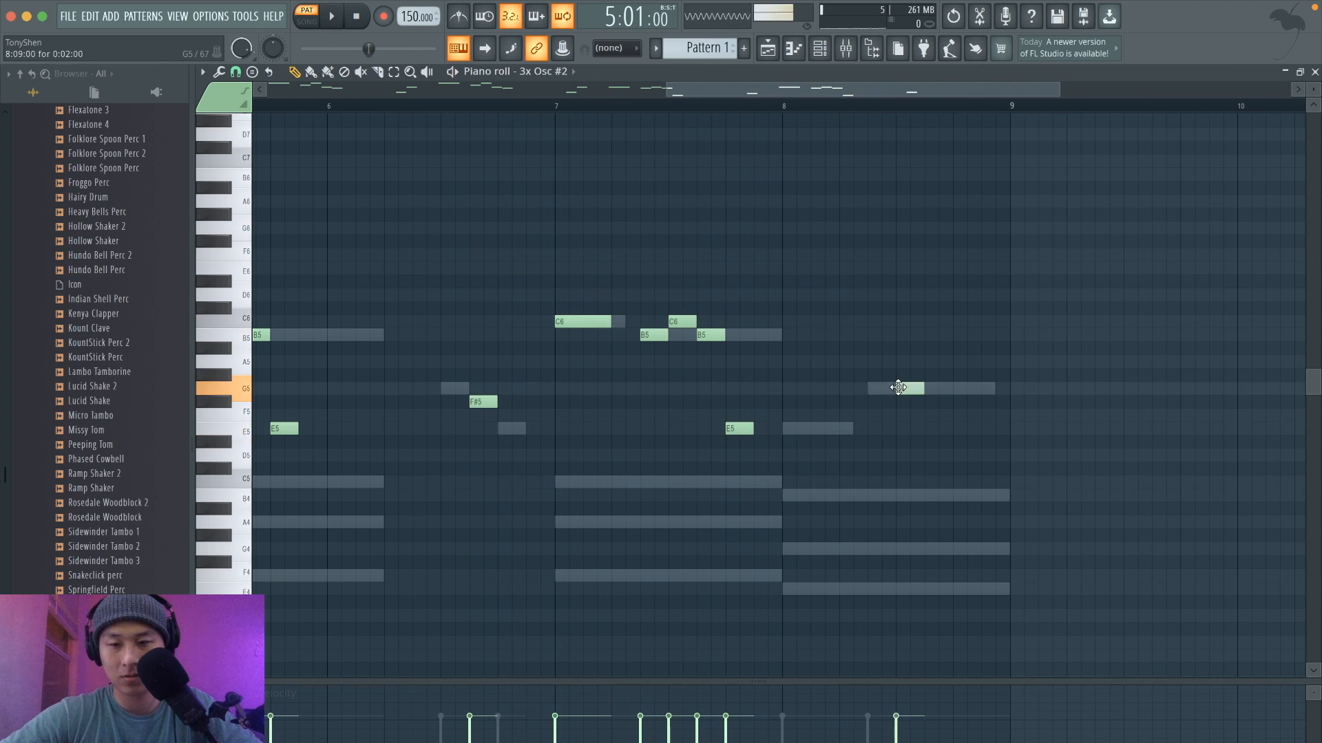
left_click(928, 401)
left_click(952, 429)
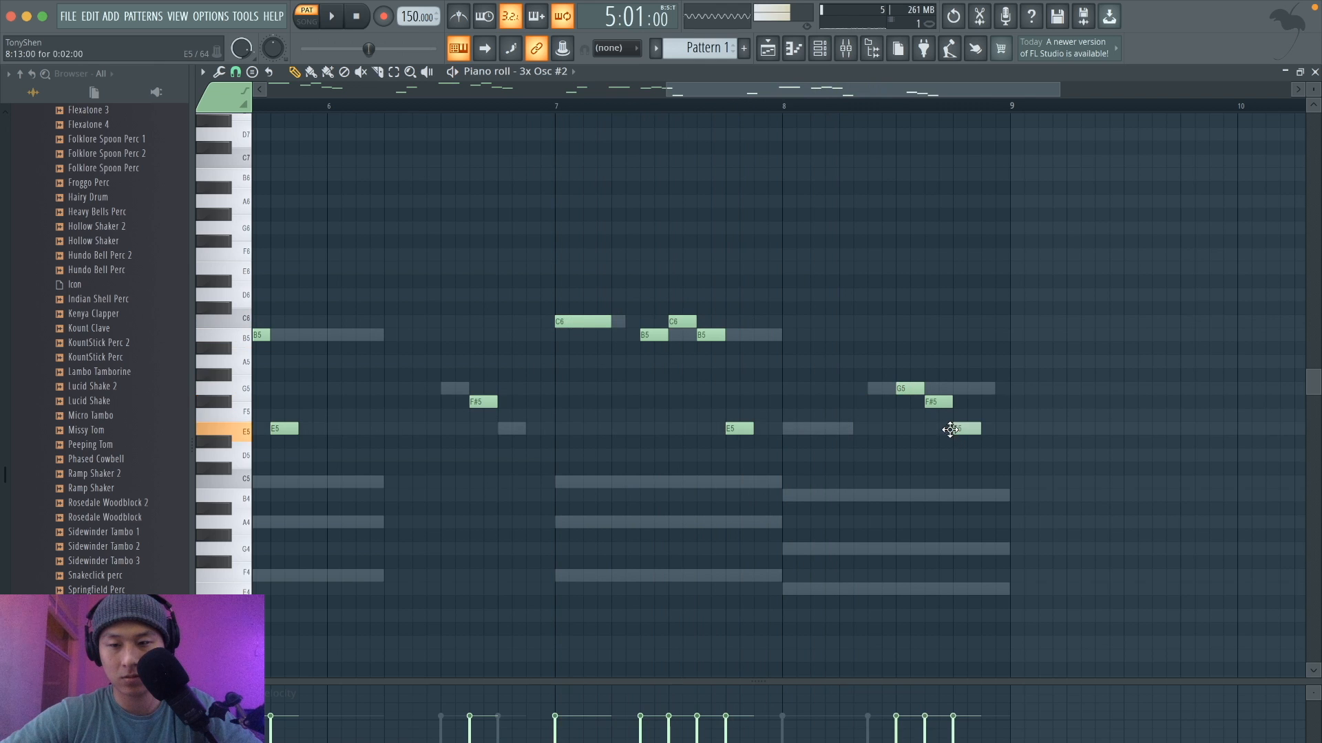
key("space")
scroll(951, 432, "down", 4)
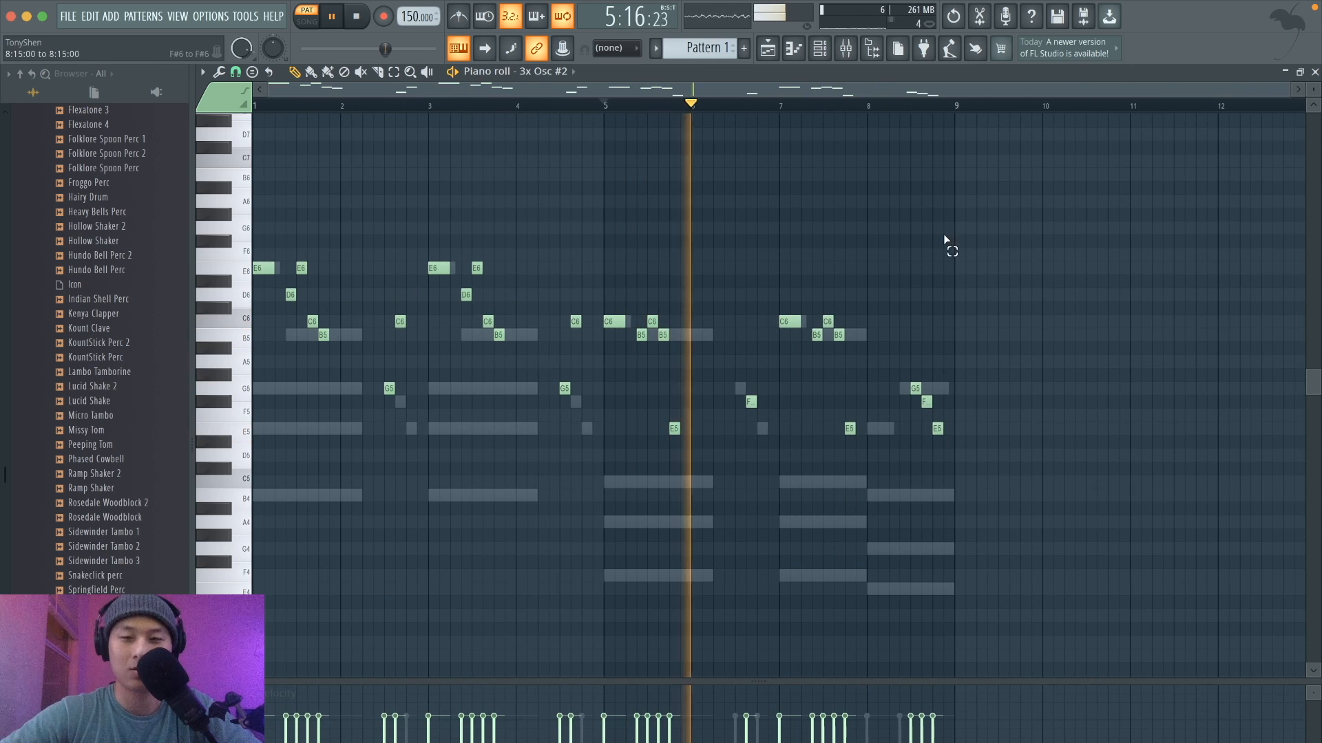
Show the mixer, stop playback and link the 3x Osc #2 channel to insert 3.
left_click(828, 52)
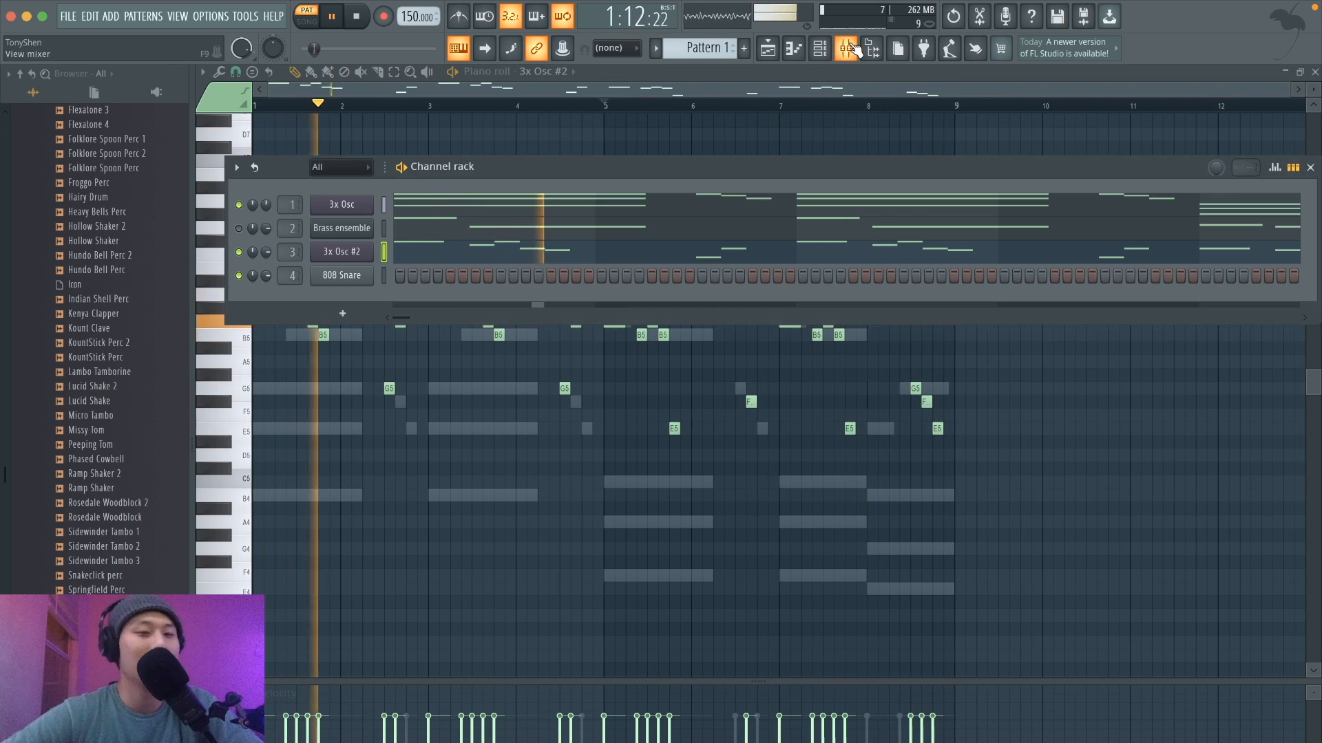
left_click(854, 49)
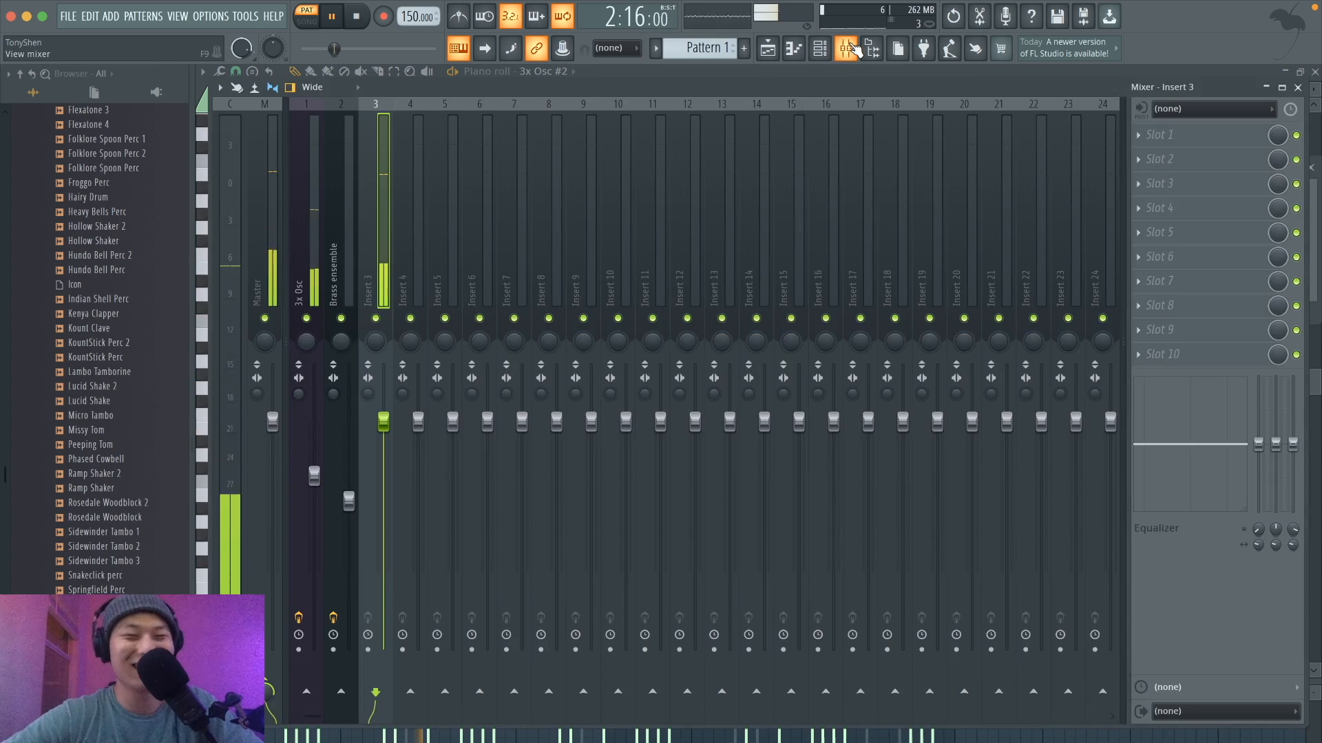
key("space")
key("ctrl+l")
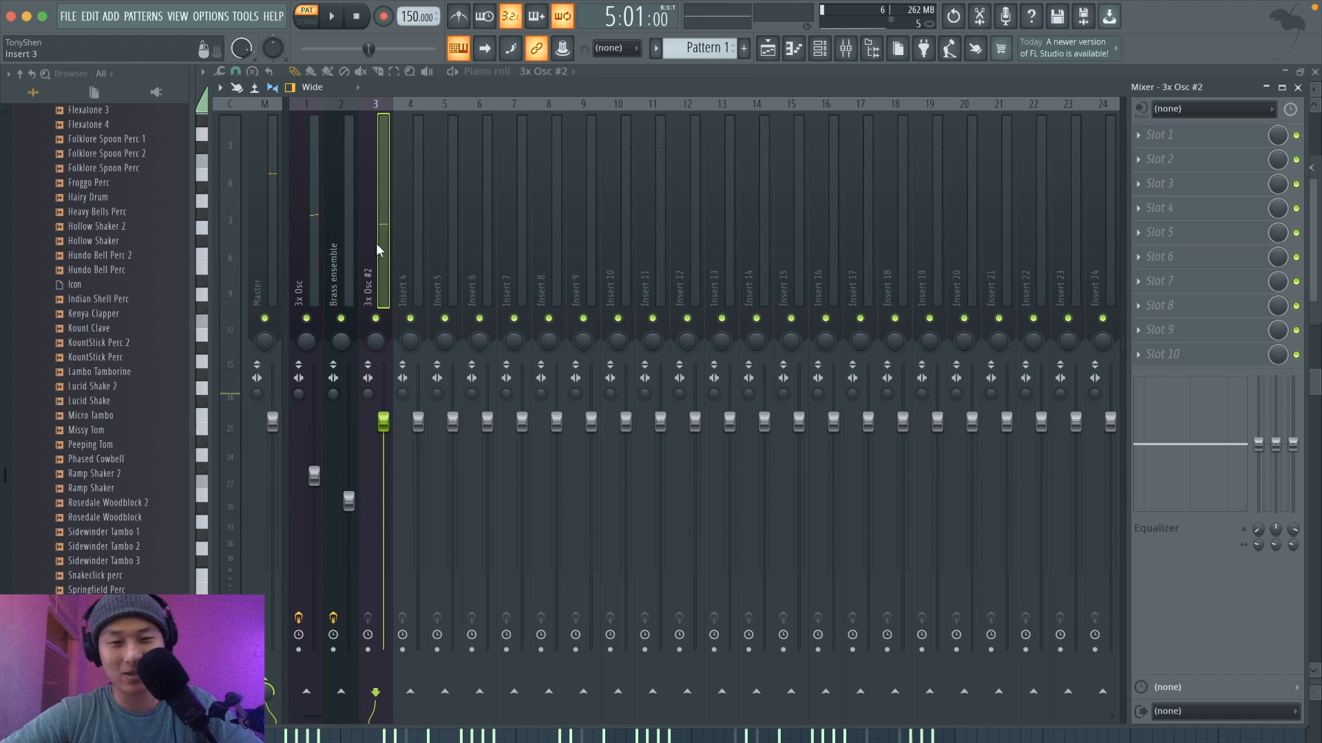
Solo the 3x Osc #2 mixer track, load Fruity Delay 2 into its first effect slot and start playback.
left_click(1188, 135)
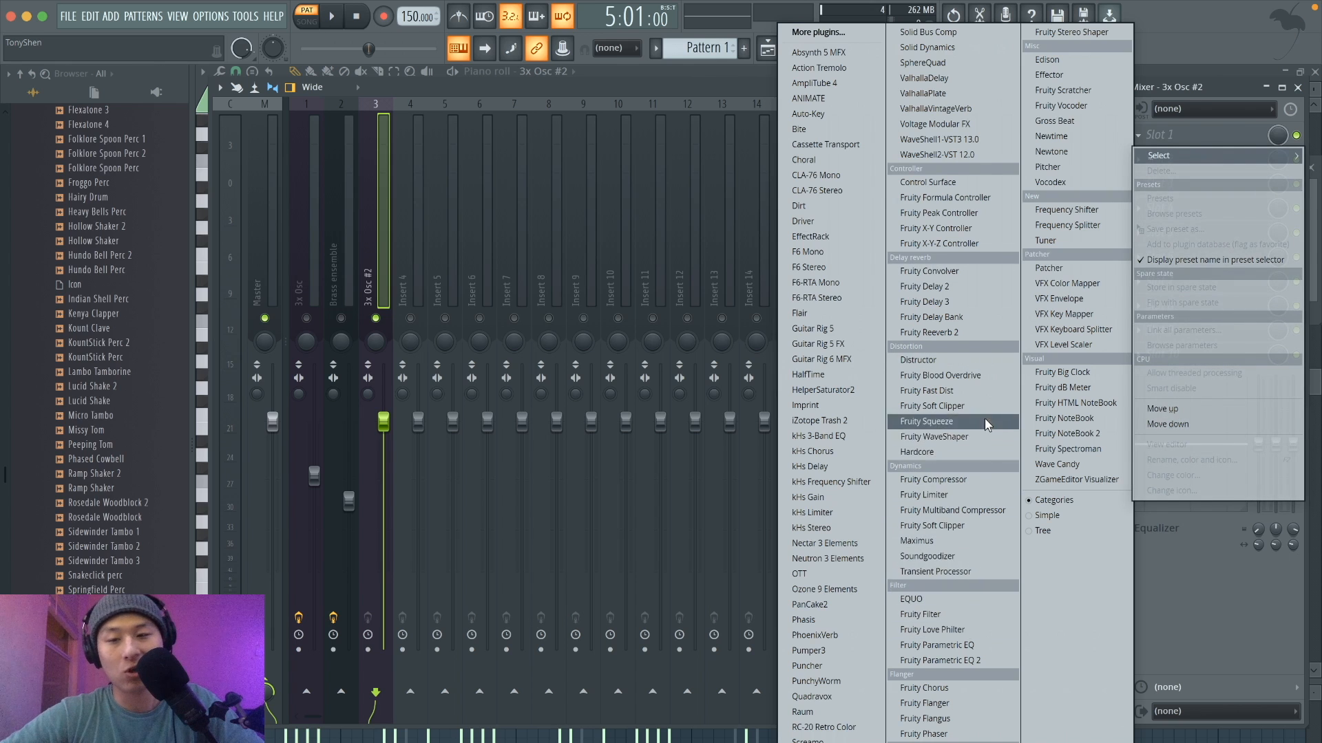
left_click(980, 286)
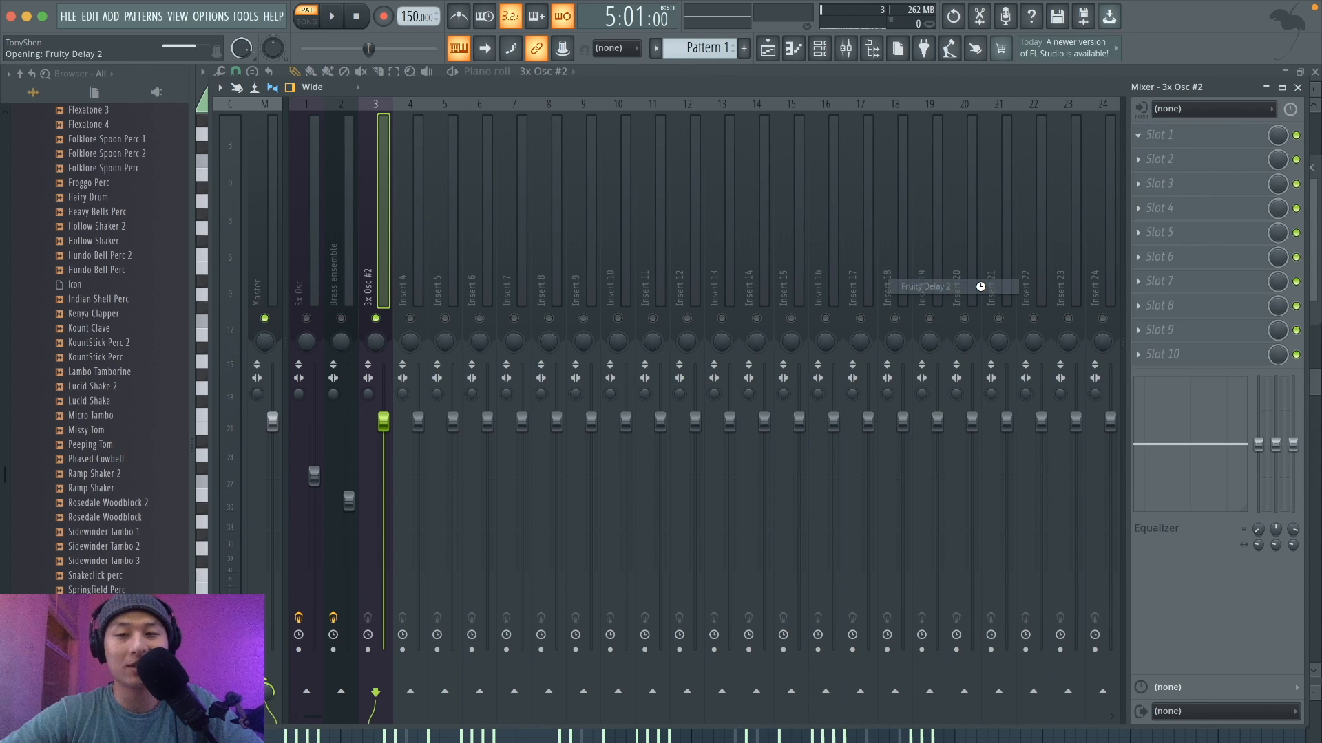
key("space")
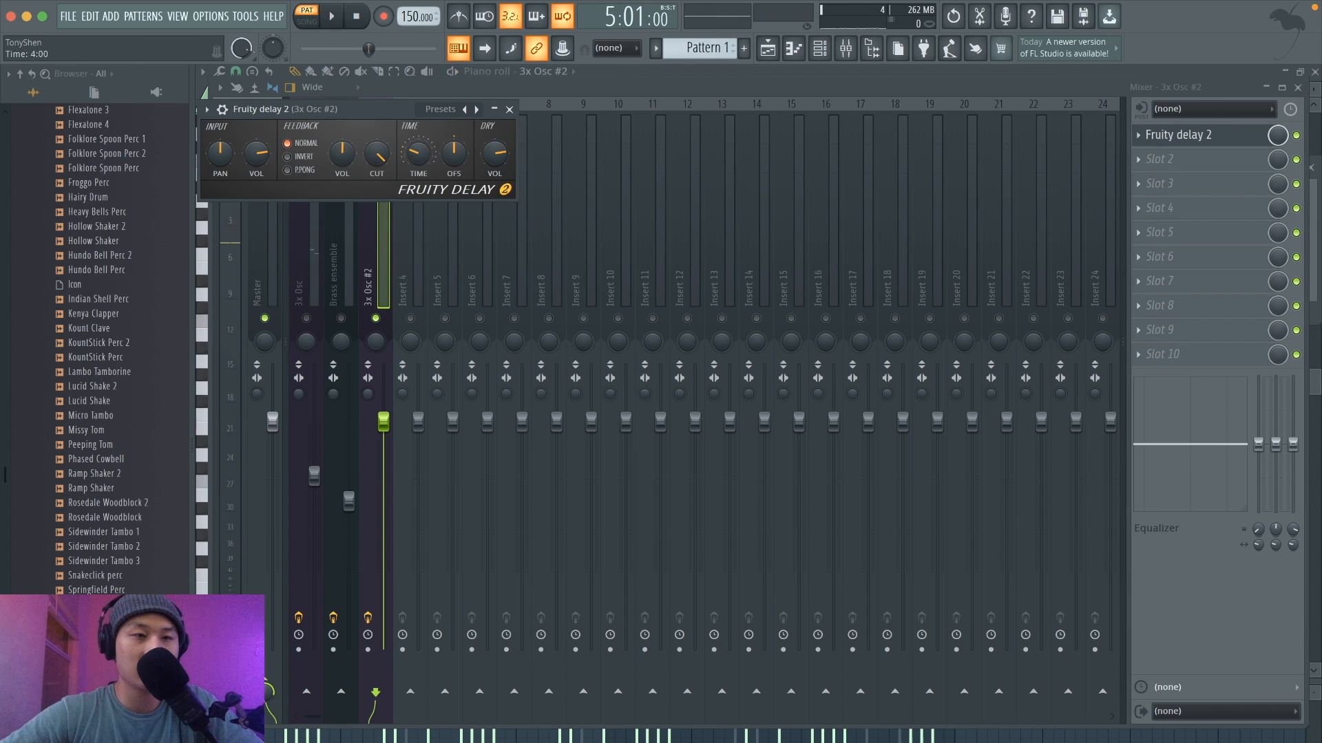
key("space")
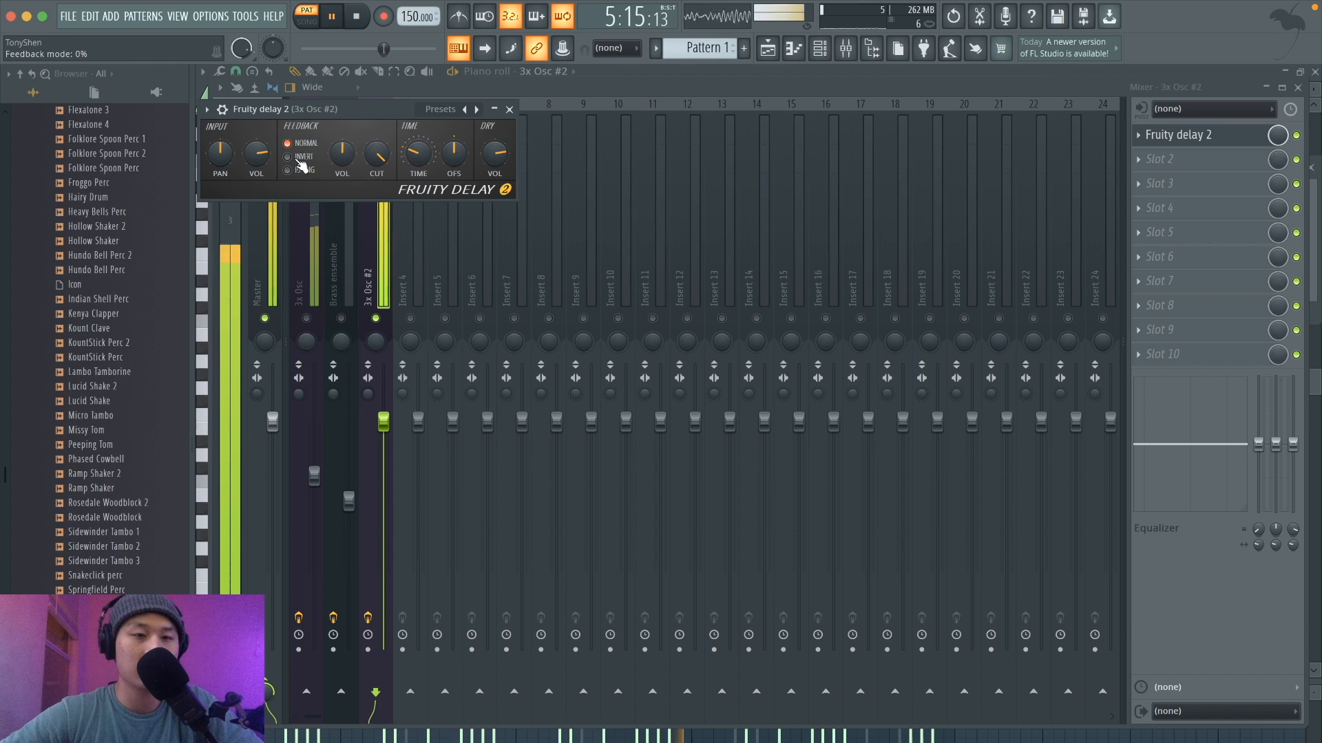
Lower the delay's input volume, adjust its dry level and close the plugin window.
left_click_drag(269, 160, 270, 184)
left_click_drag(344, 155, 344, 183)
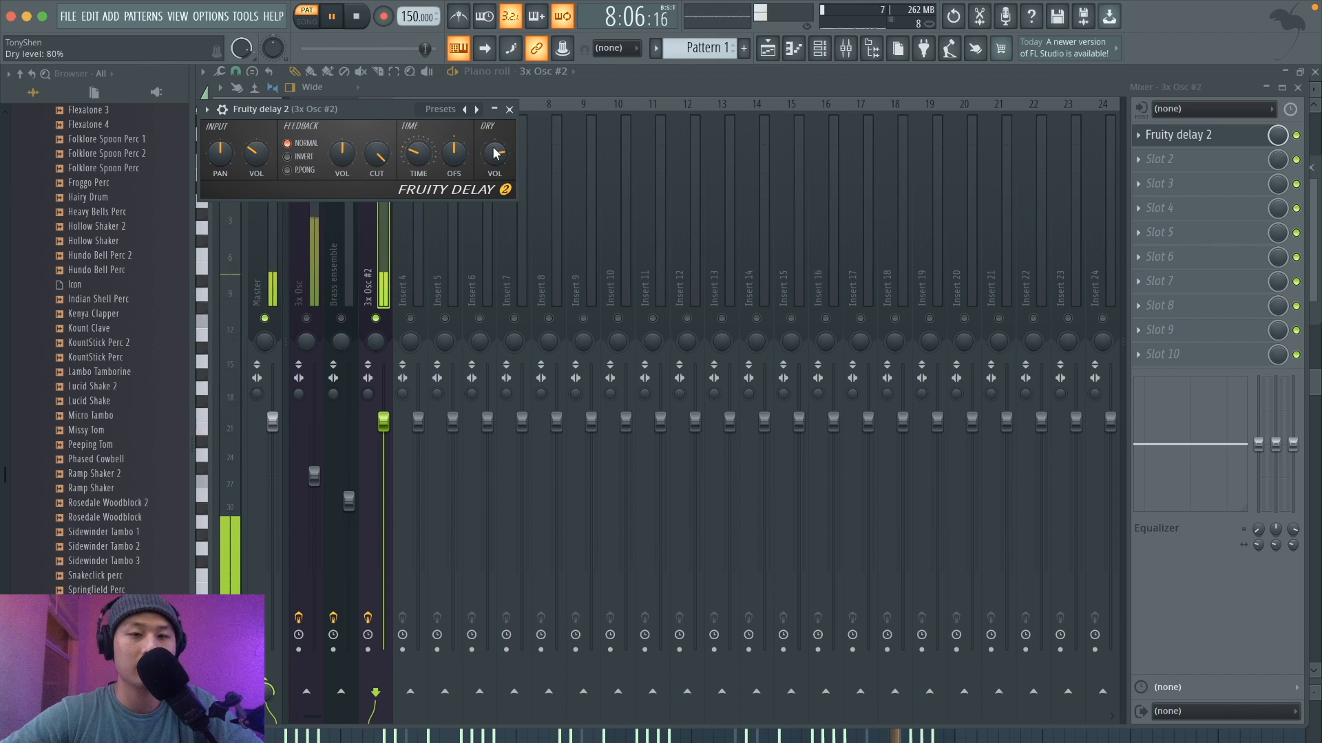
left_click_drag(495, 151, 486, 162)
left_click(509, 109)
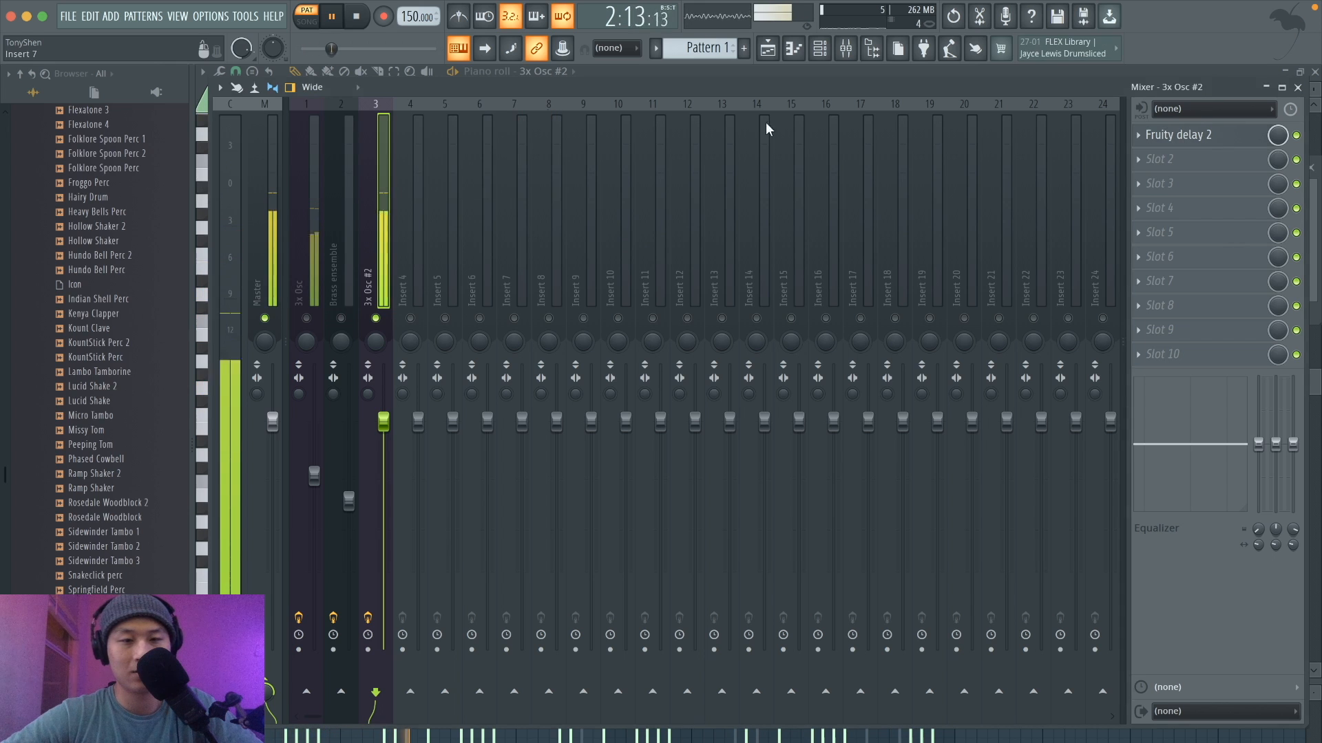
Load Fruity Reeverb 2 into the second effect slot of the 3x Osc #2 track, close its window and stop playback.
left_click(1174, 159)
left_click(1174, 162)
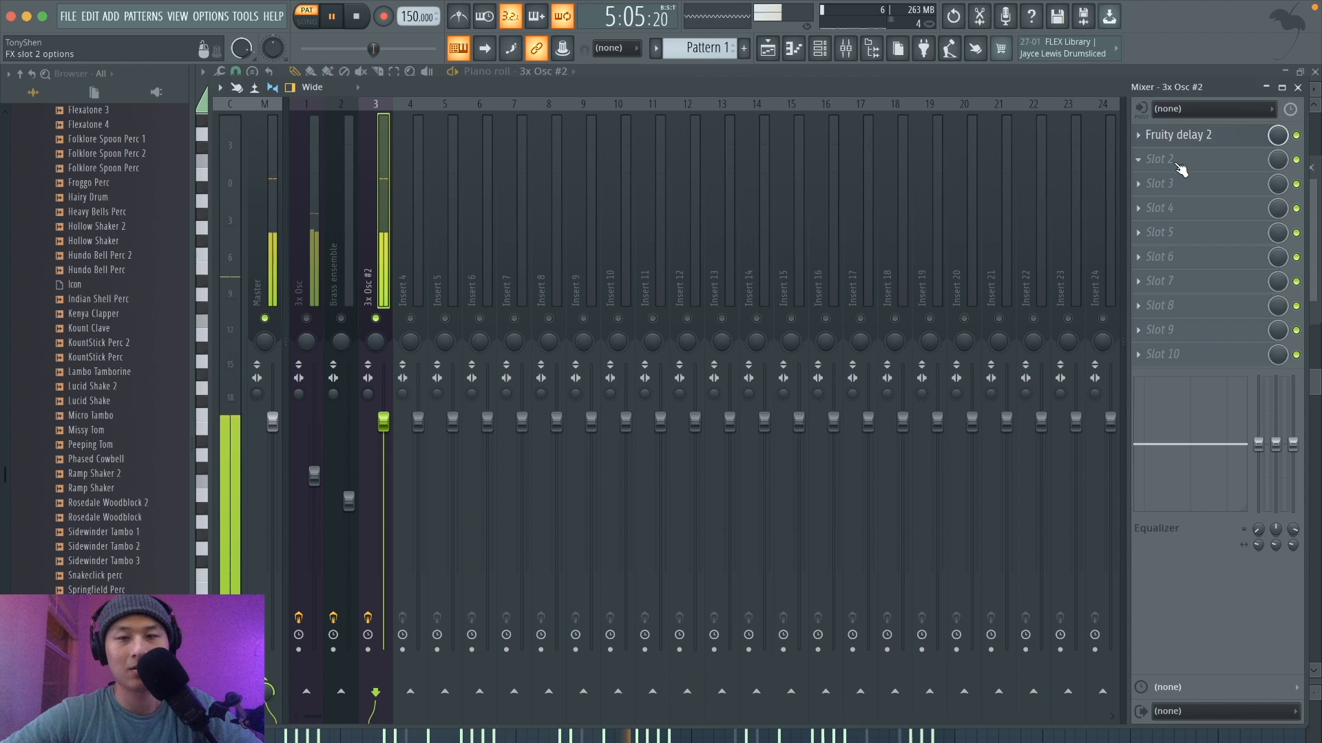
left_click(1176, 163)
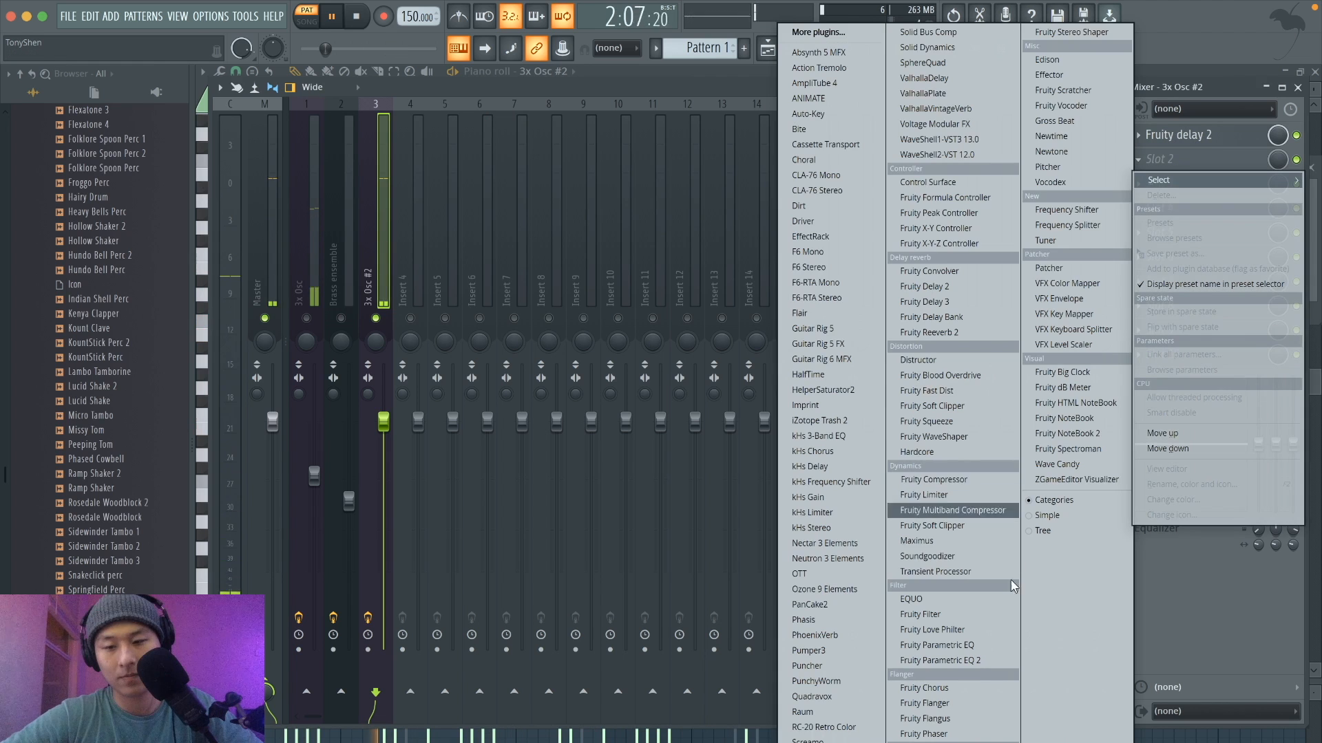
left_click(981, 336)
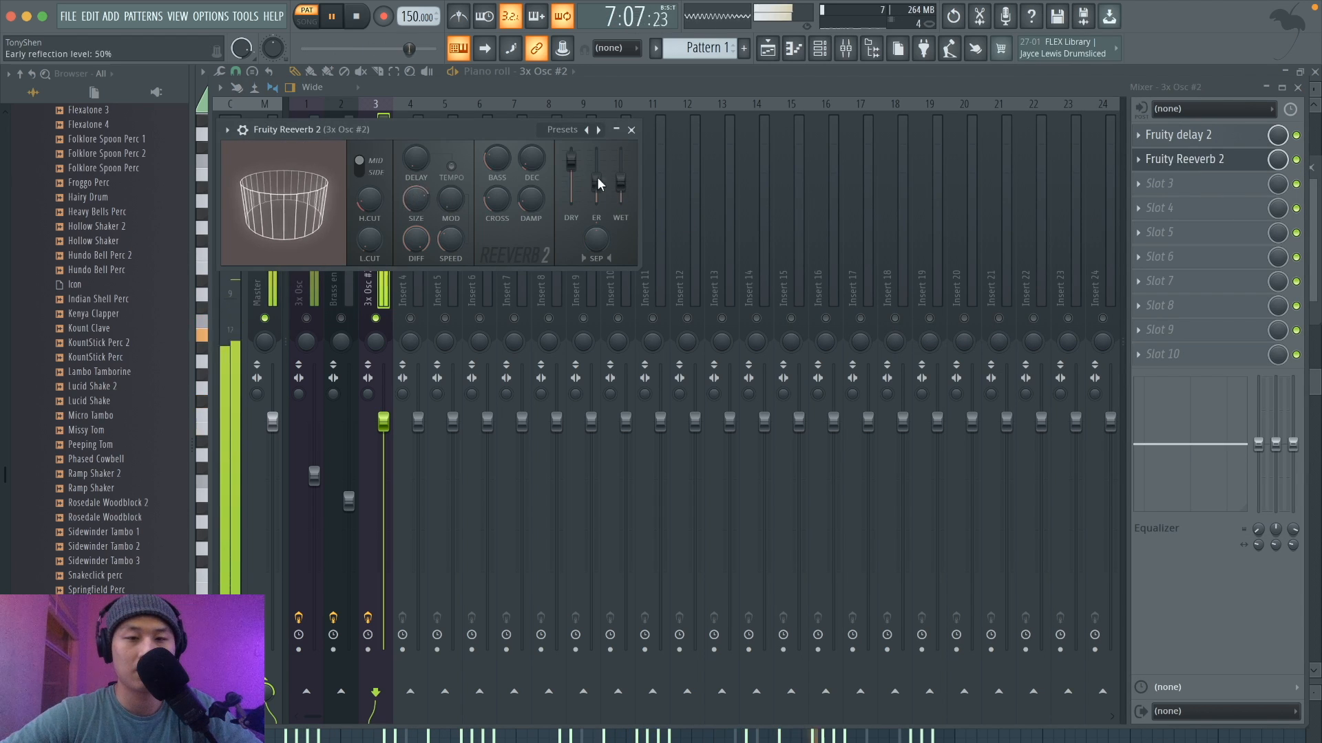
left_click(630, 130)
key("space")
Add Fruity Parametric EQ 2 to the 3x Osc #2 track and move it to the first slot, ahead of the delay and reverb.
left_click(1170, 184)
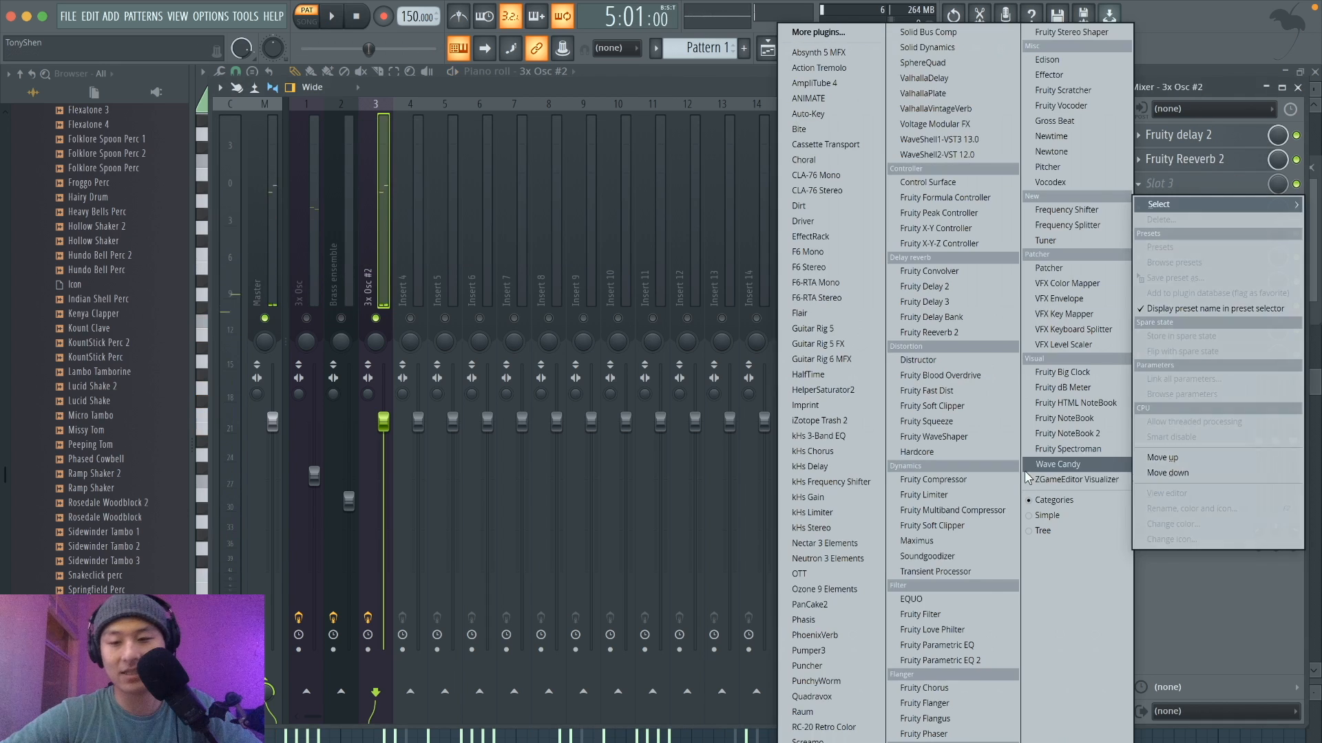
left_click(955, 660)
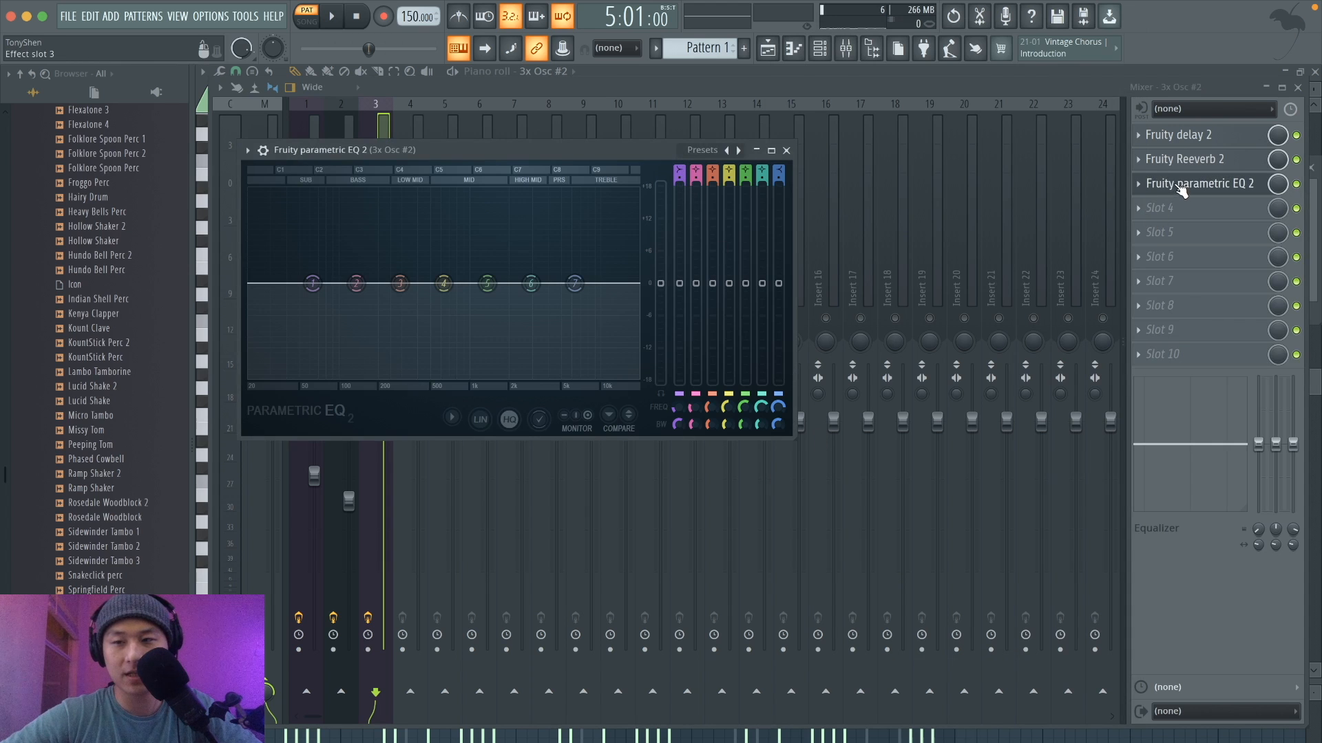
left_click_drag(1181, 191, 1173, 136)
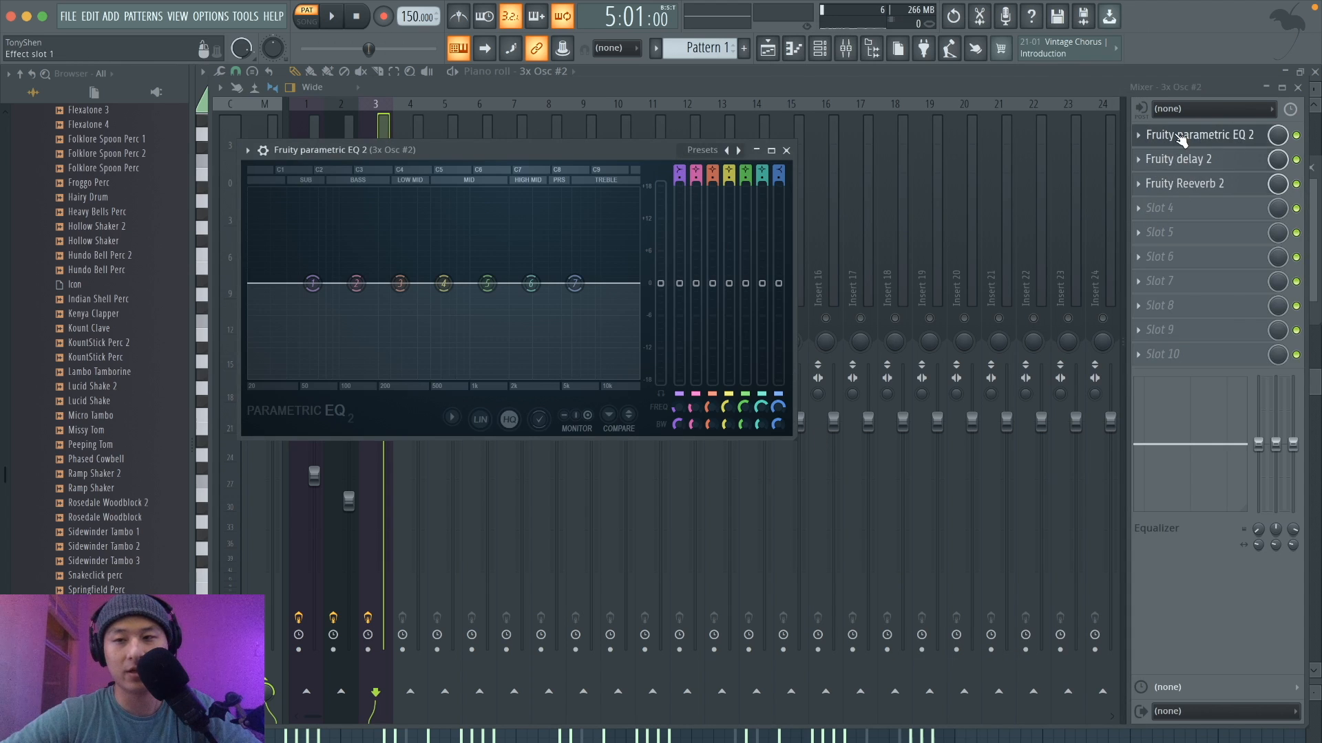
Make EQ band 1 a high pass between 1 and 2 kHz and lower the band 7 high shelf to about -11 dB near 9838 Hz.
key("space")
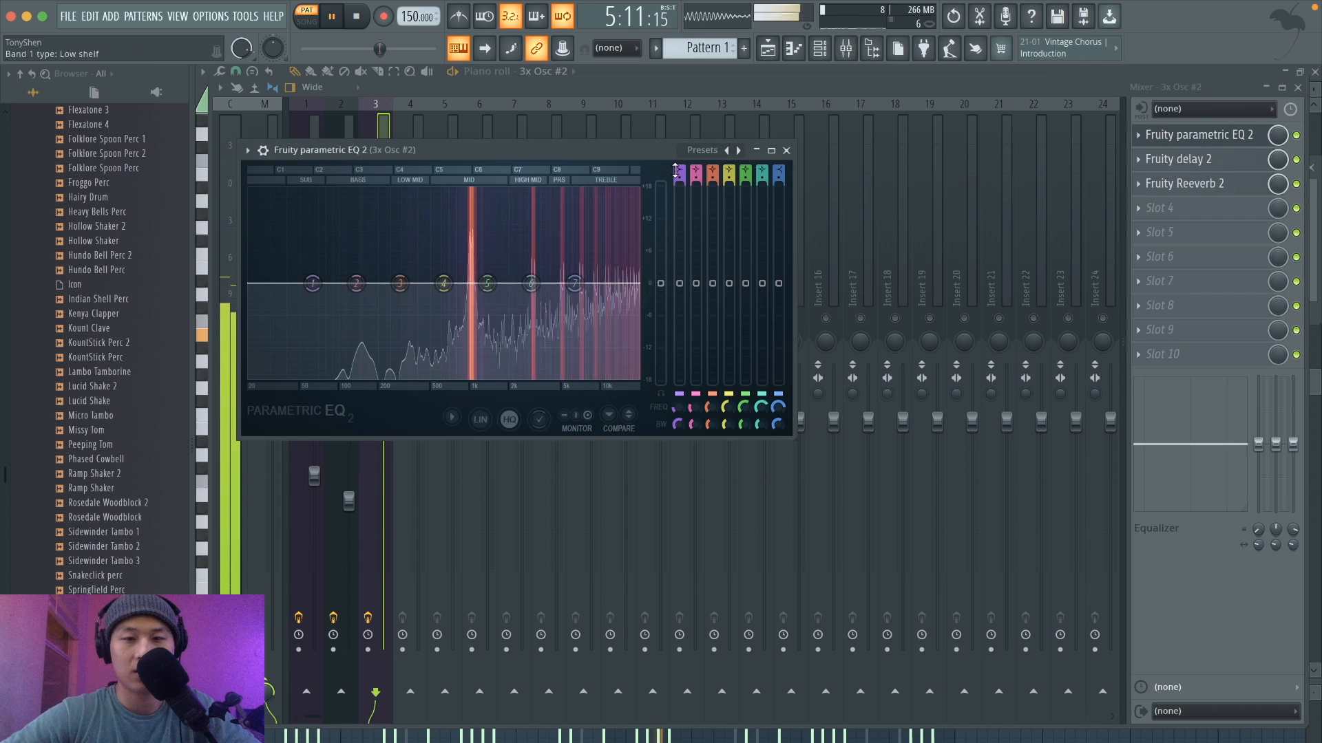
key("space")
left_click_drag(679, 171, 680, 185)
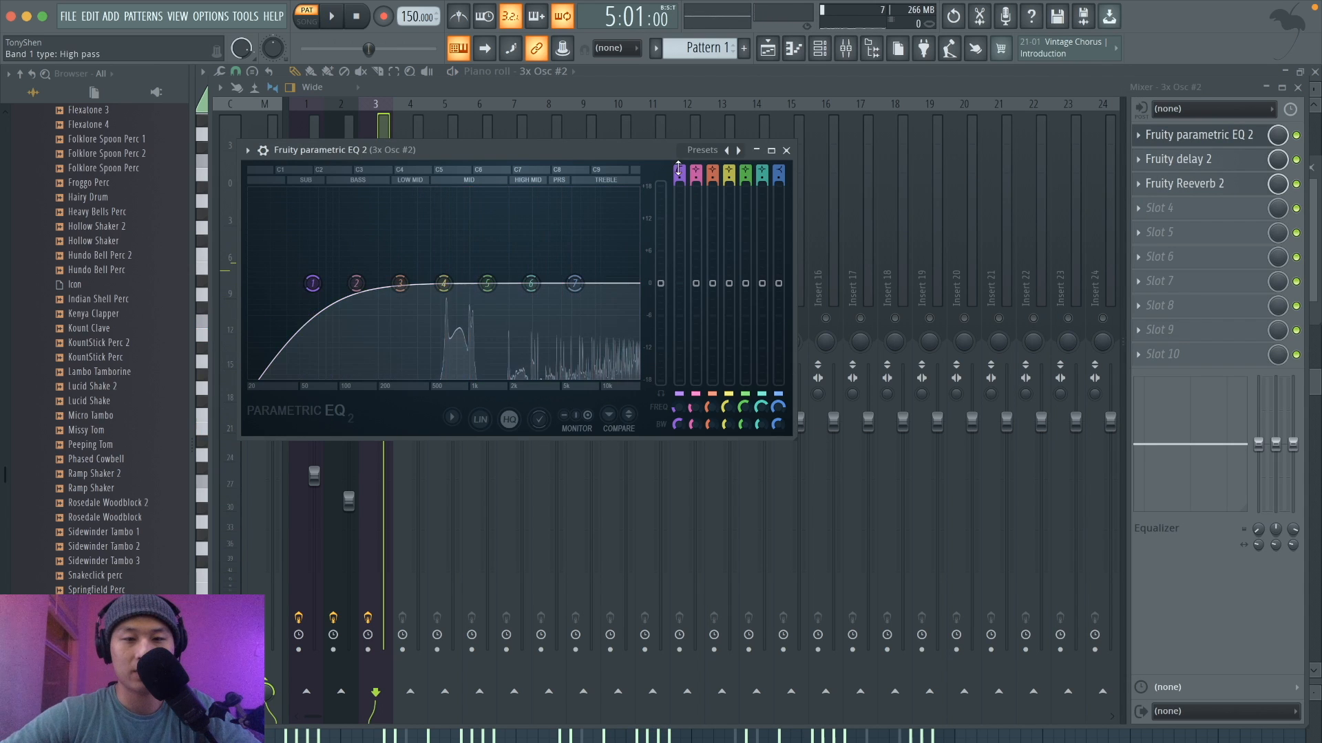
left_click_drag(312, 283, 601, 351)
key("space")
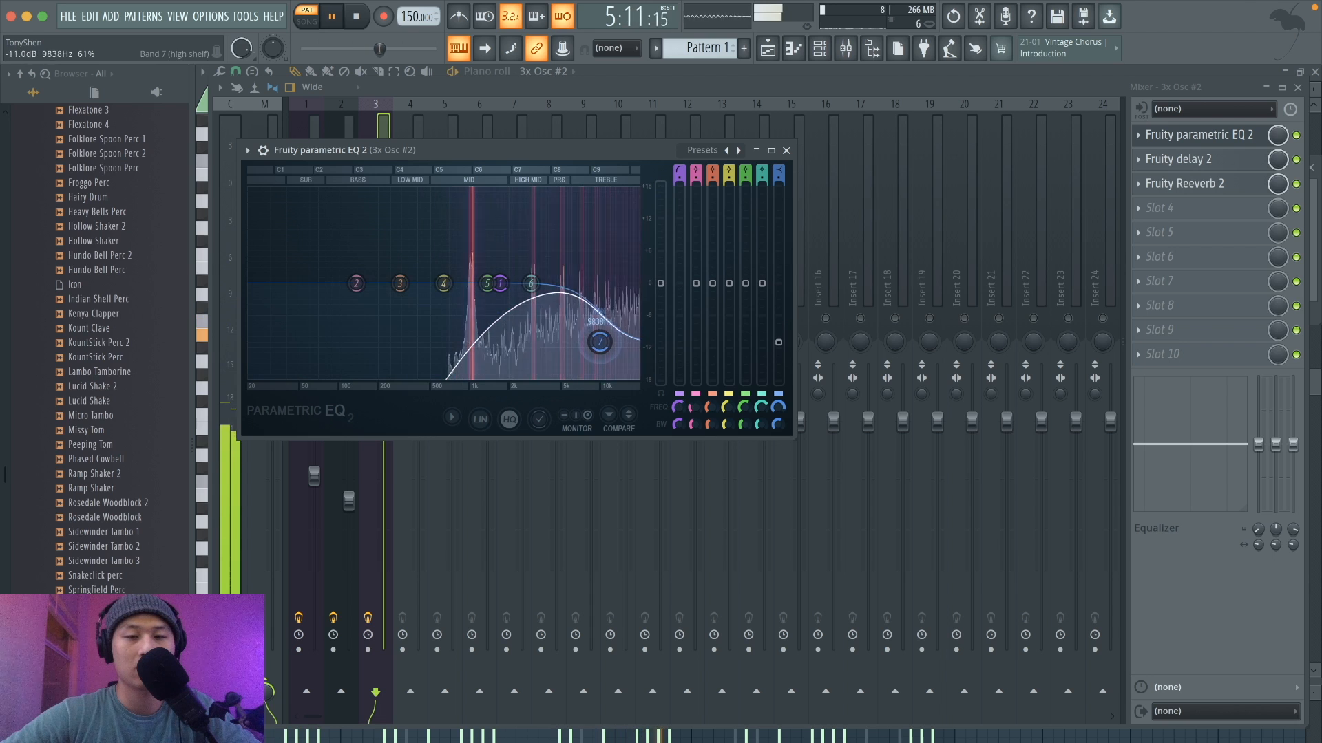
left_click(786, 150)
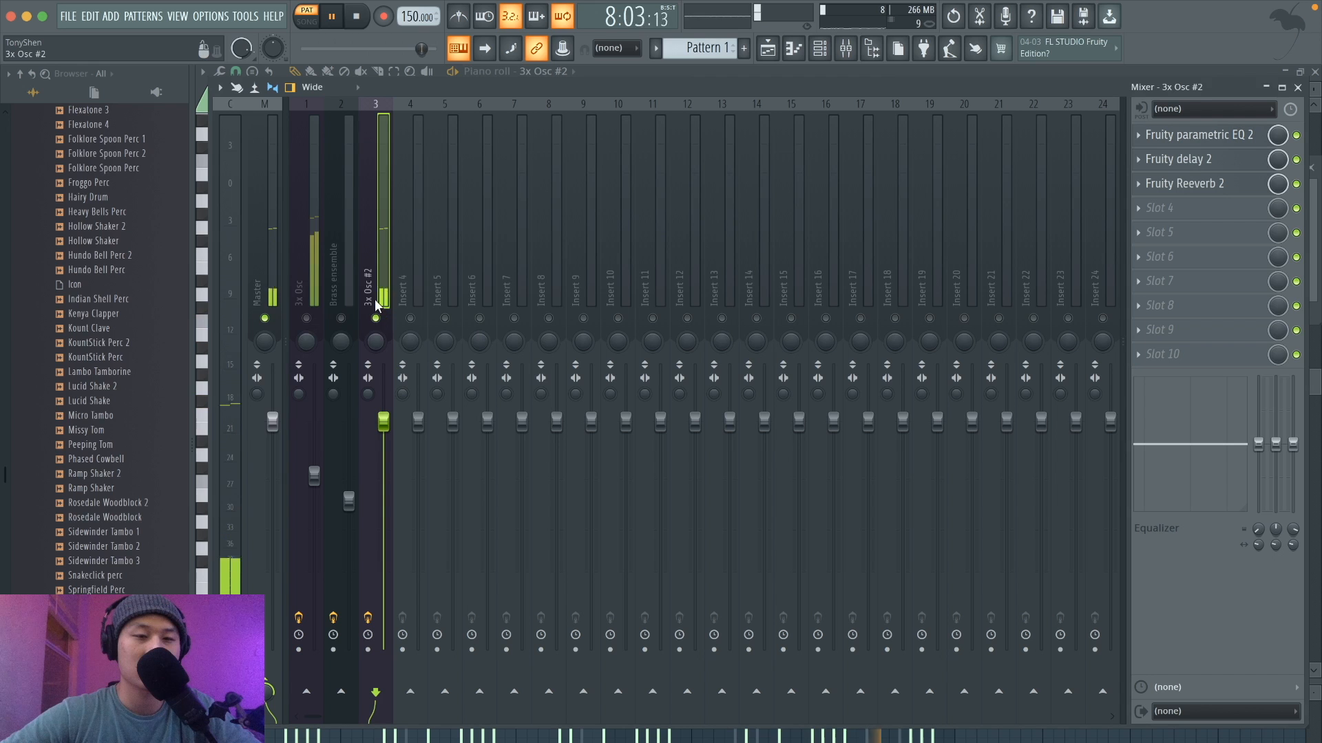
Unsolo the 3x Osc #2 mixer track and show the channel rack over the playlist.
right_click(375, 318)
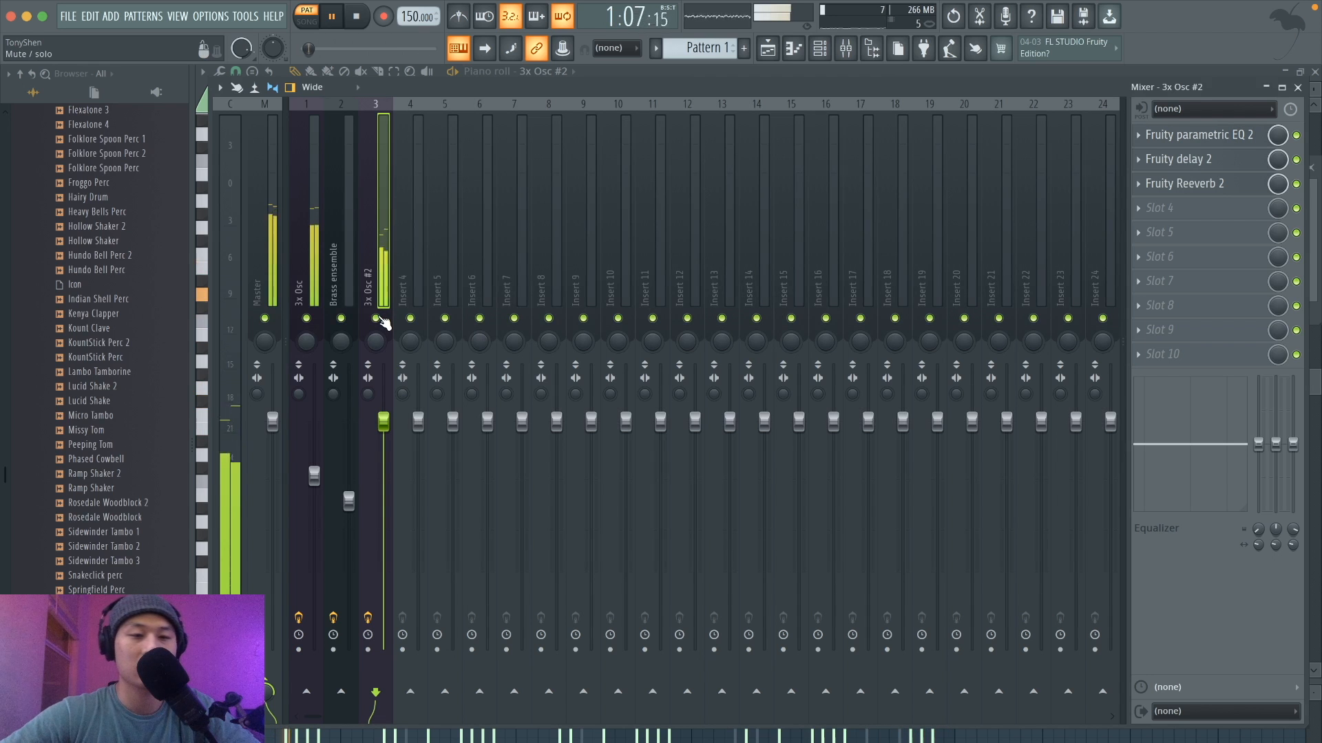
left_click(767, 48)
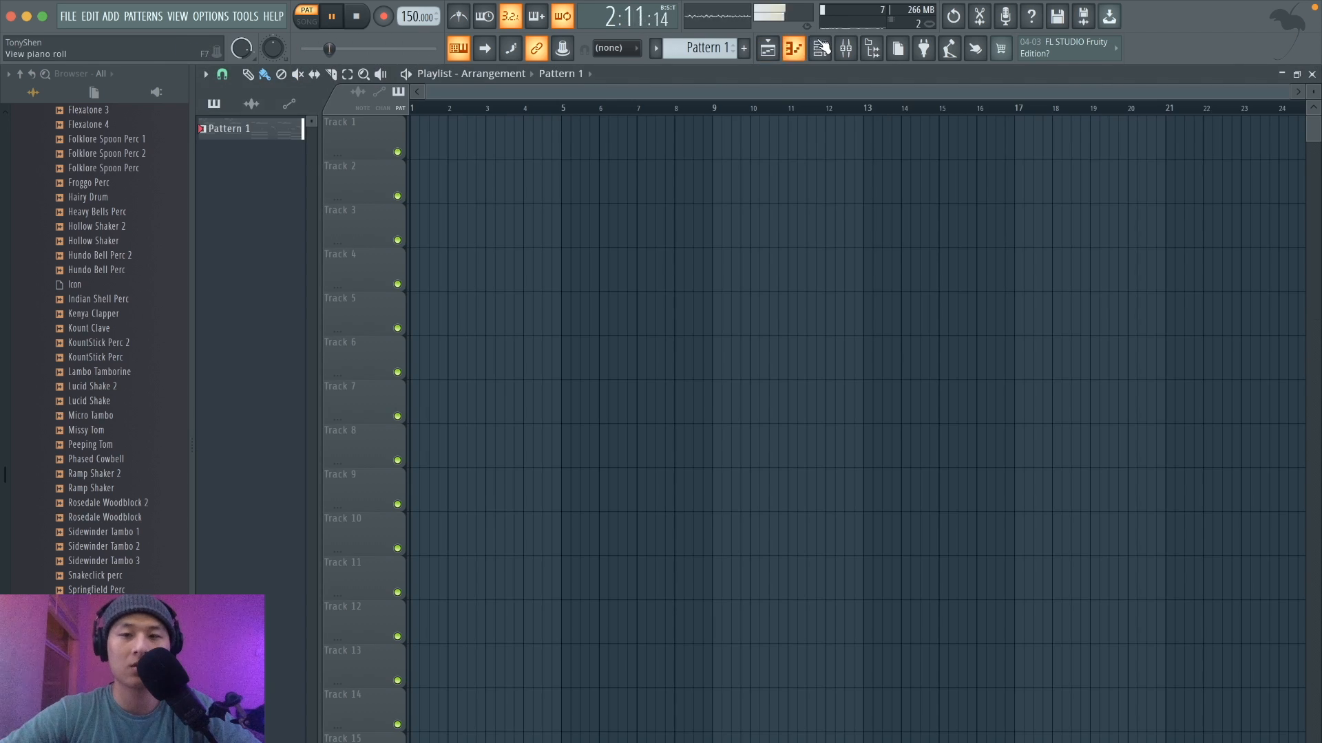
left_click(821, 48)
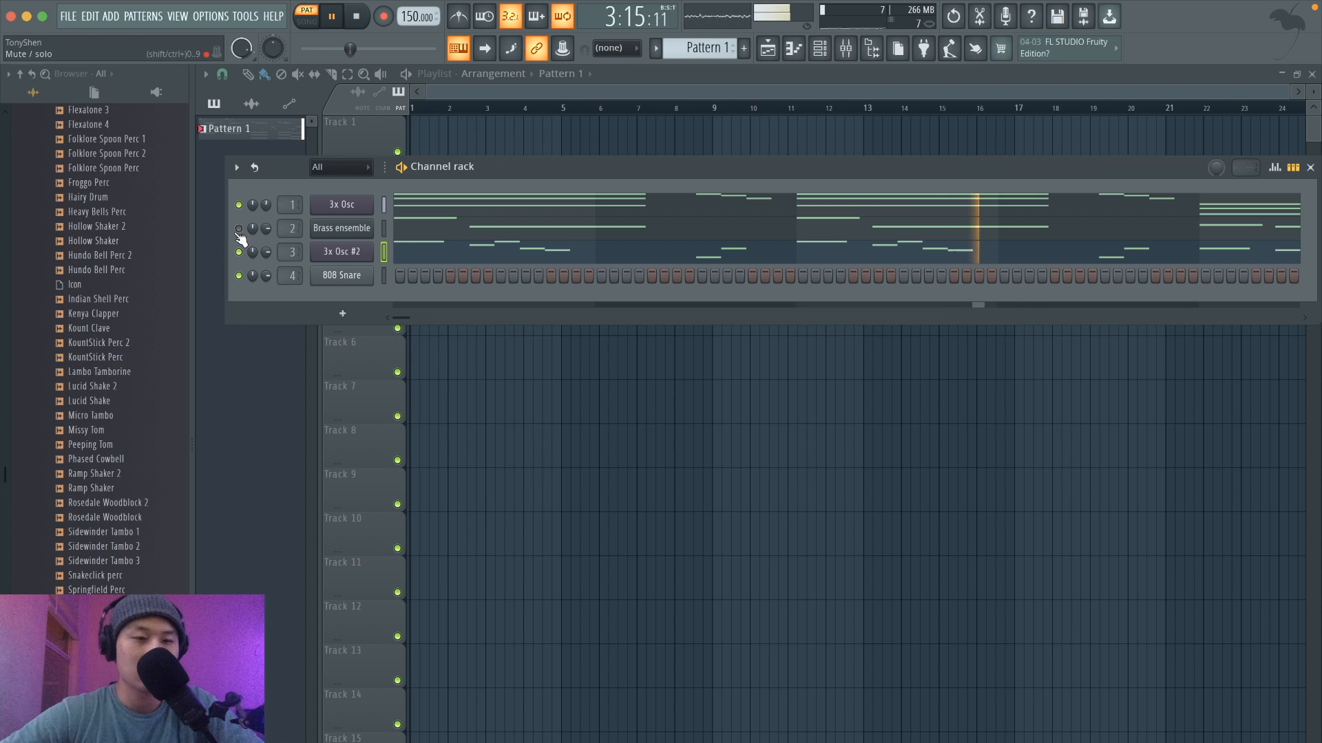
Collapse the Kount Drums Volume 4 kit, stop playback and expand the Tony Shen Slap Pack VOL 3 kit in the browser.
scroll(124, 266, "up", 8)
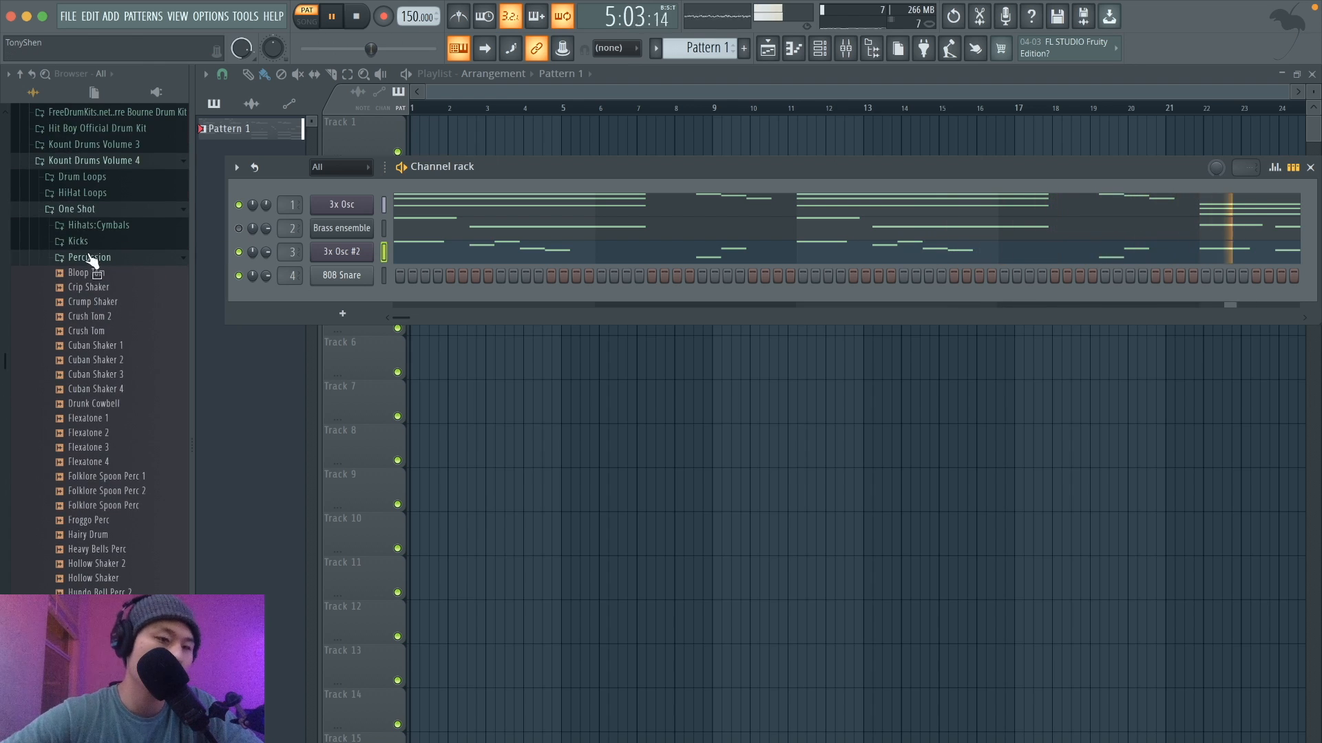
left_click(101, 163)
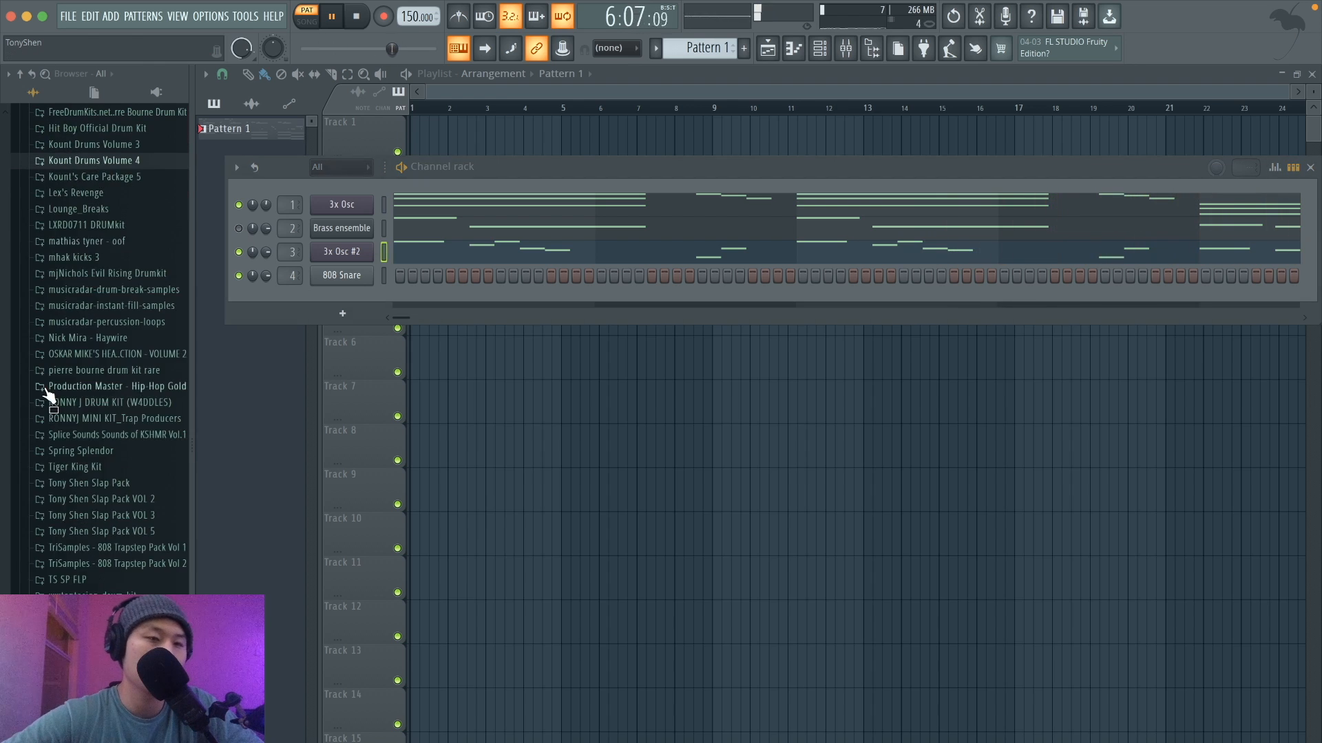
scroll(45, 393, "down", 6)
key("space")
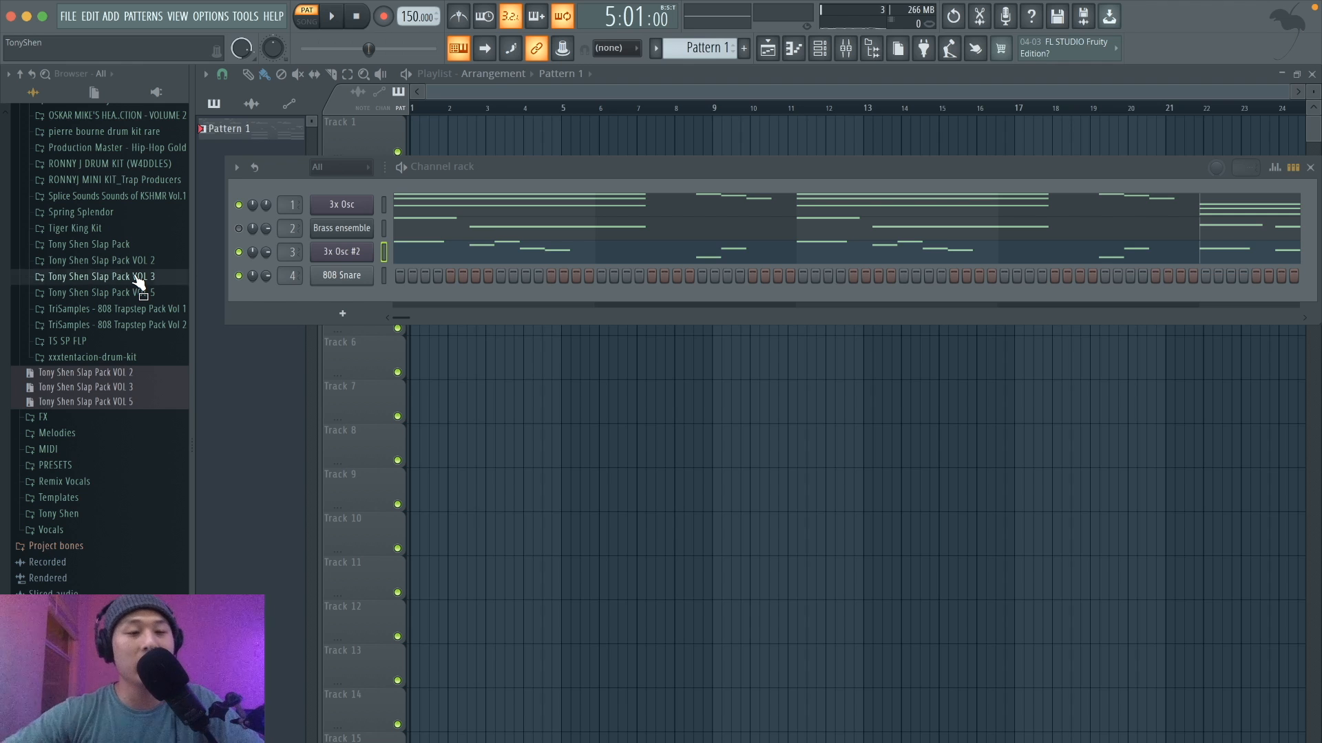
left_click(137, 276)
left_click(138, 261)
left_click(119, 246)
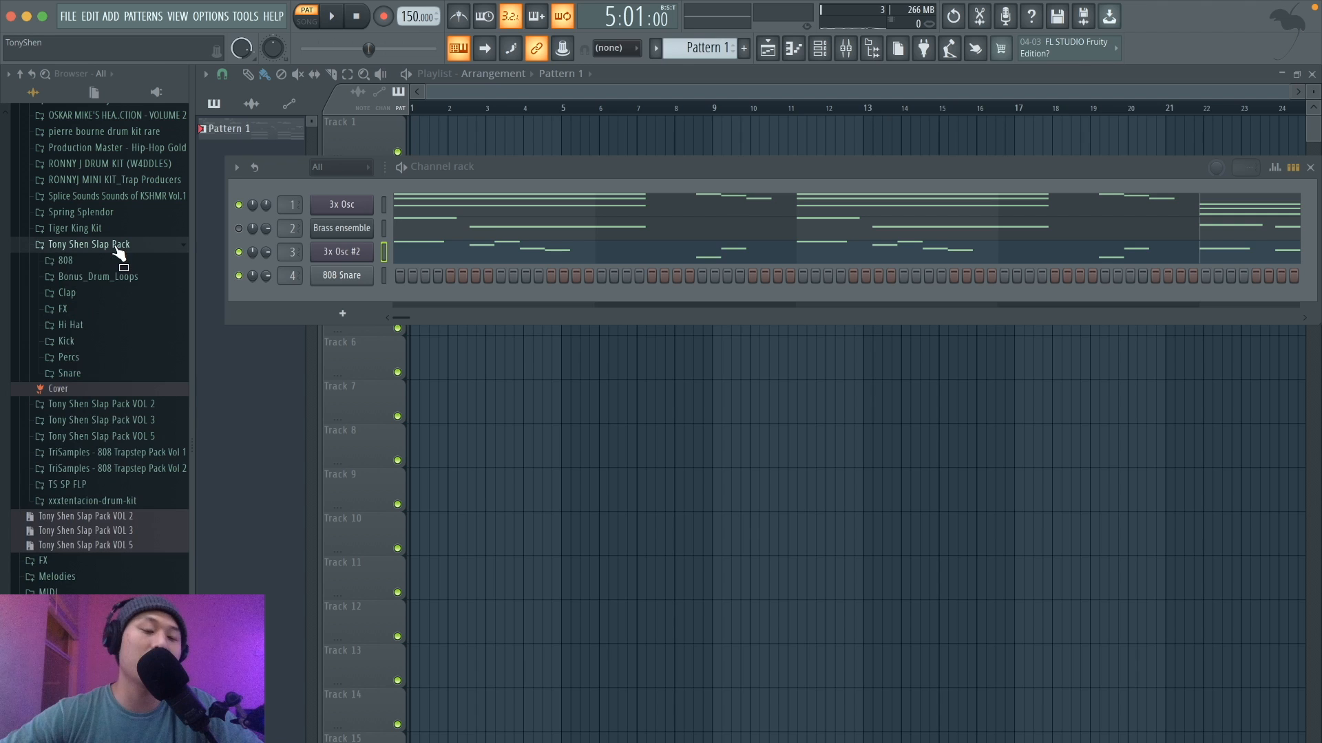
left_click(117, 246)
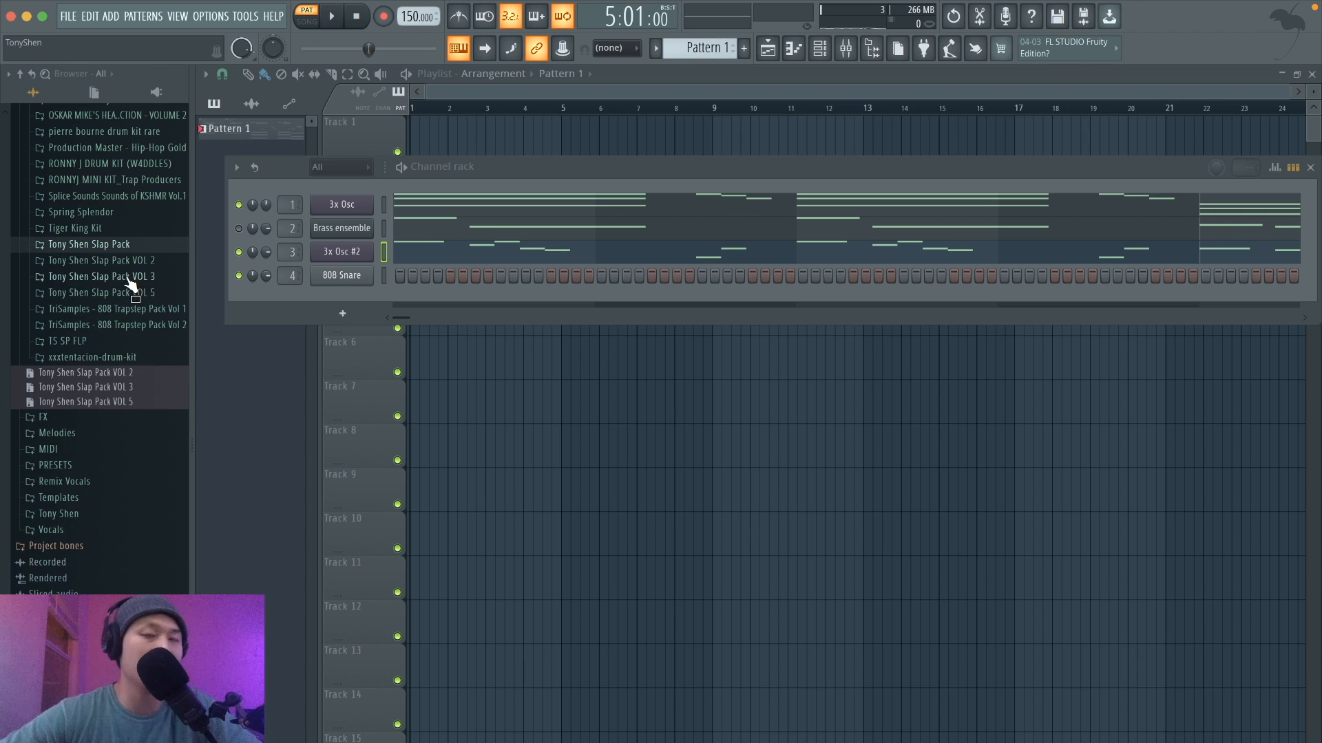
left_click(130, 279)
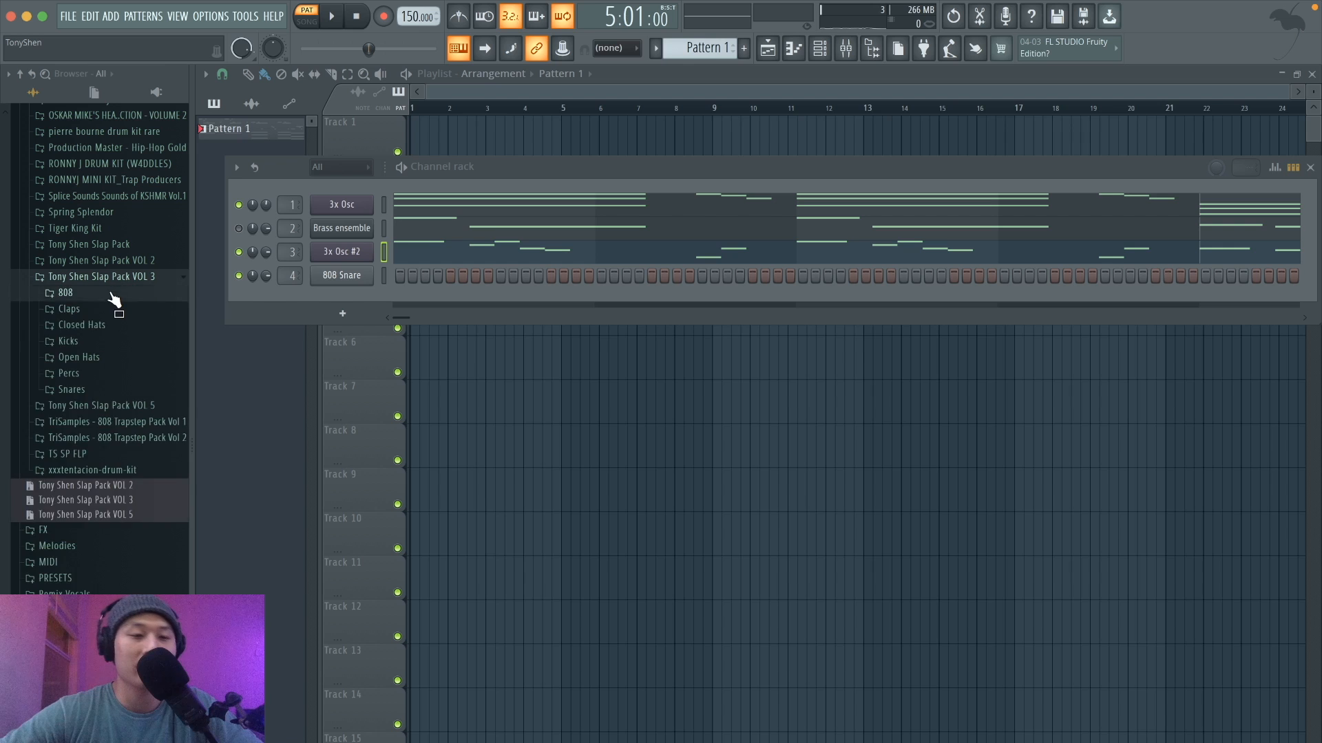
Replace the 808 Snare channel's sample with the turtlesack 808 from the Slap Pack VOL 3 808 folder.
left_click(110, 294)
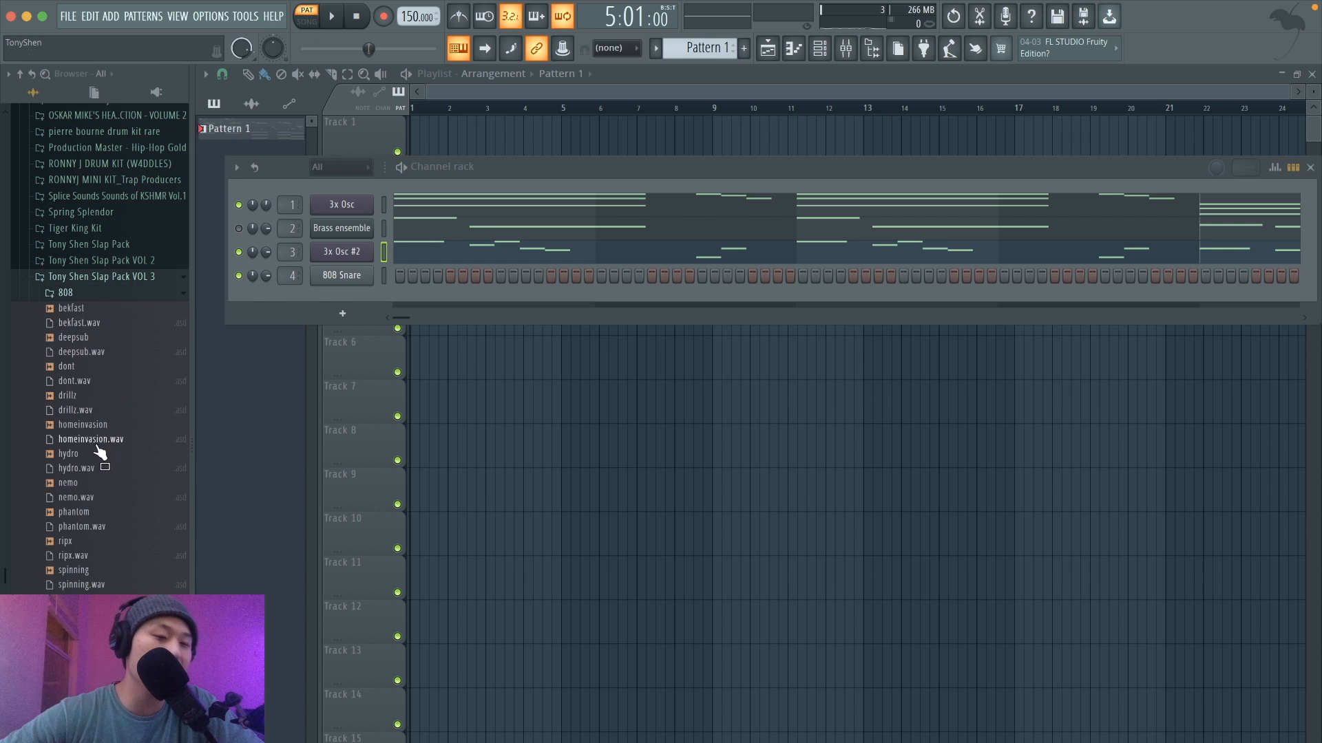
left_click(98, 599)
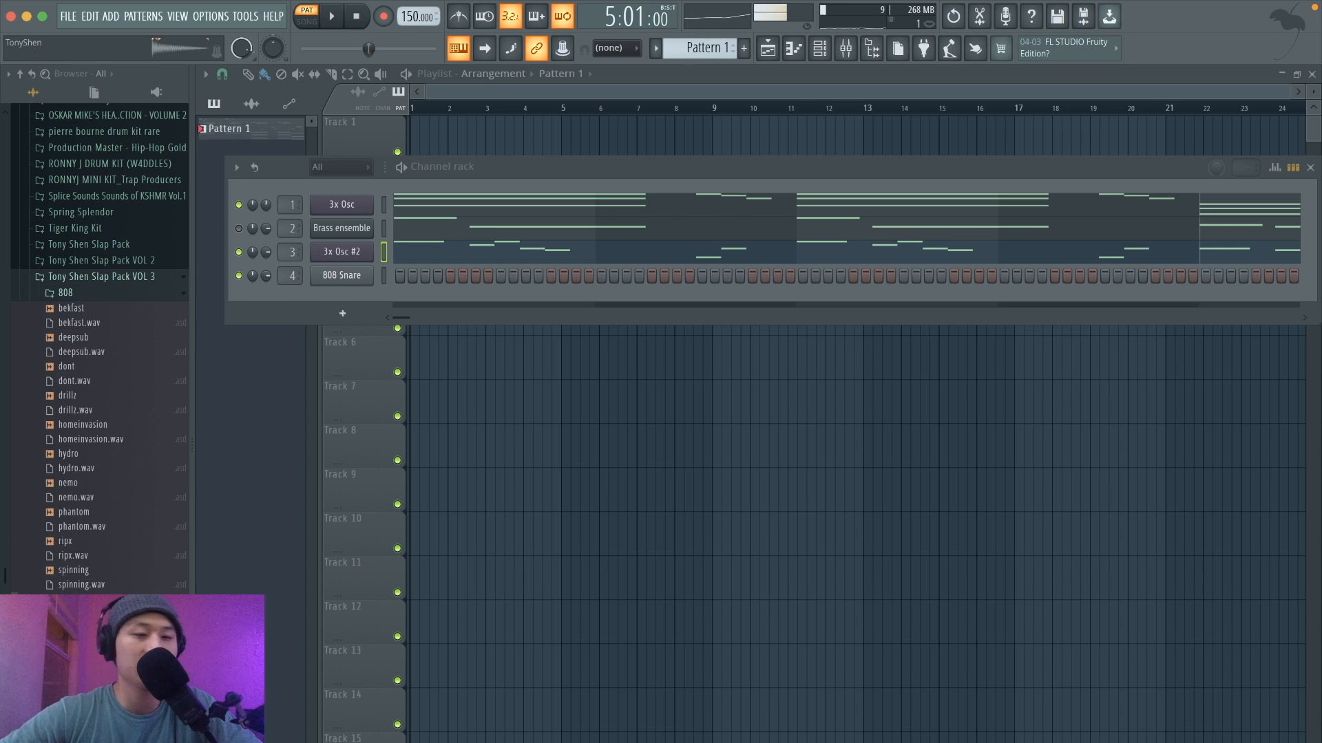
left_click_drag(242, 449, 335, 274)
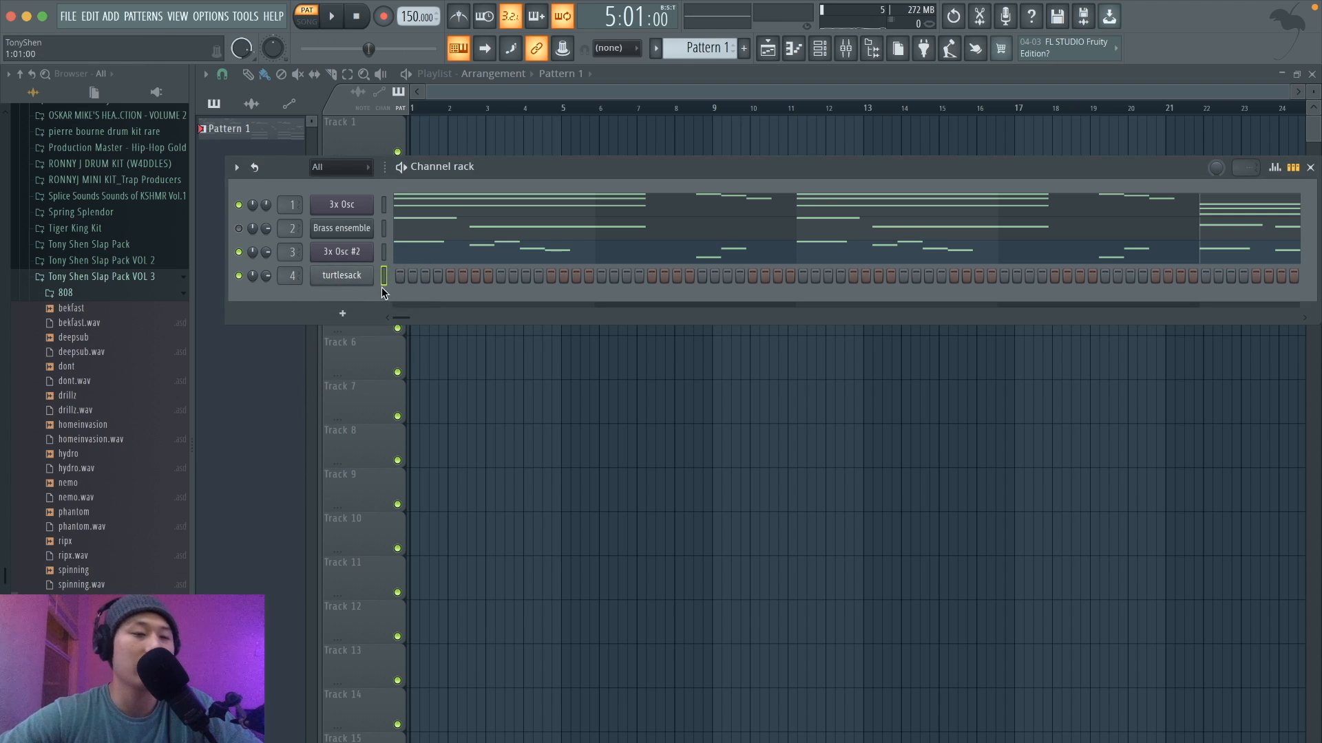
Audition samples in the VOL 3 Claps folder and add the hearts clap as a new channel.
left_click(118, 294)
left_click(96, 311)
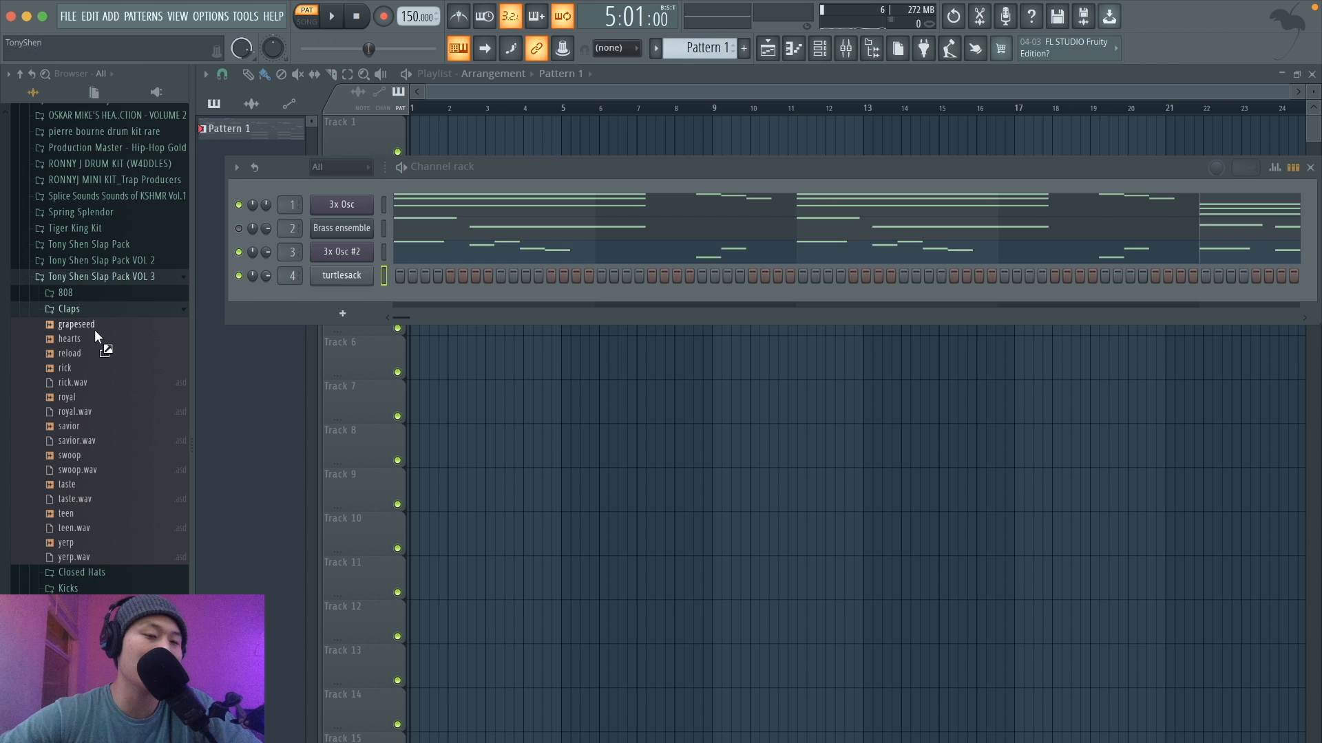
left_click(80, 367)
left_click(80, 354)
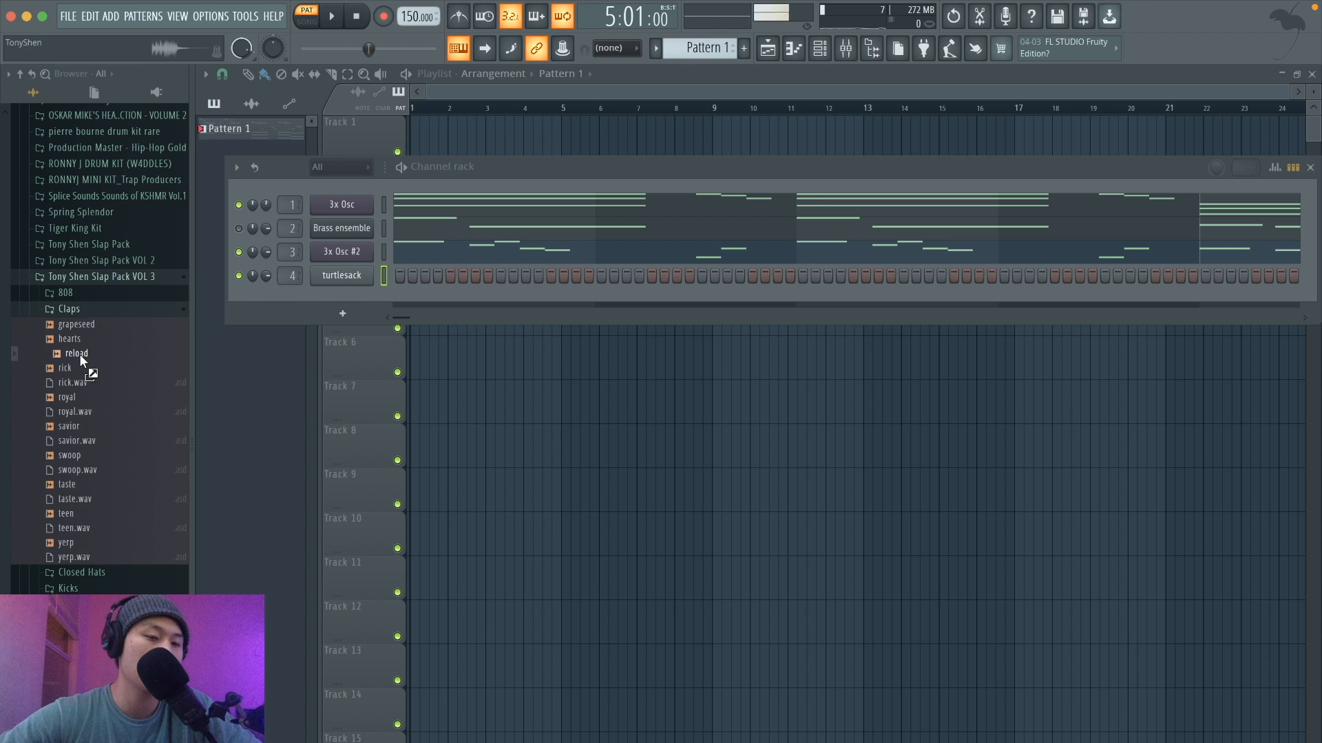
left_click_drag(73, 336, 356, 293)
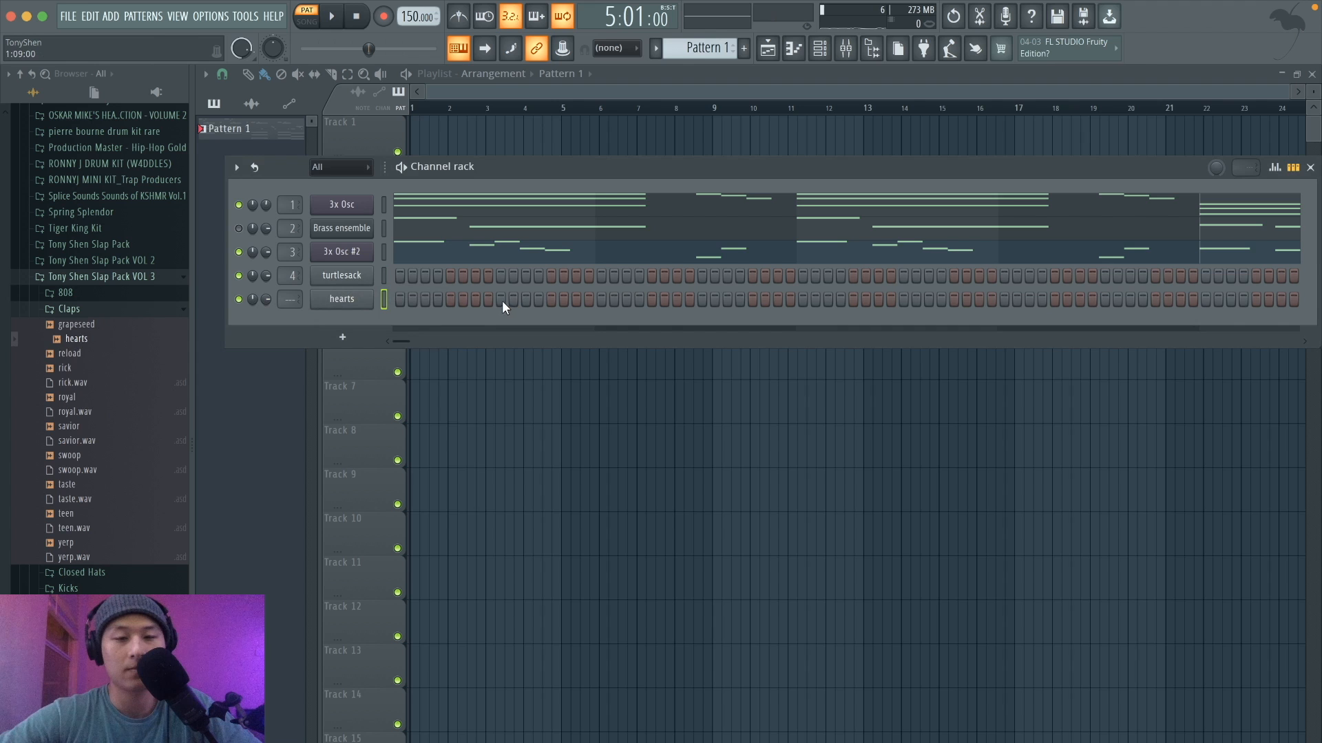
Place a hearts clap on step 9 of the first two bars and copy the claps through bar 8.
key("space")
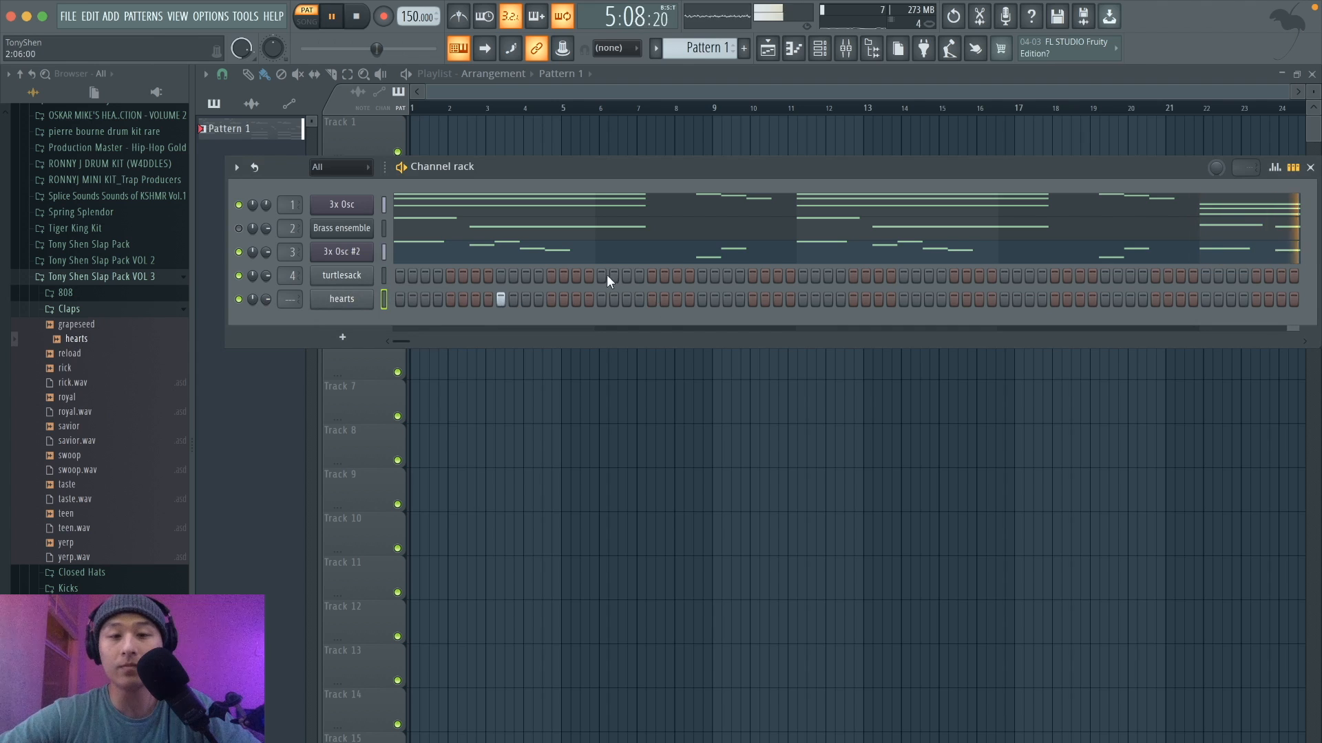
key("space")
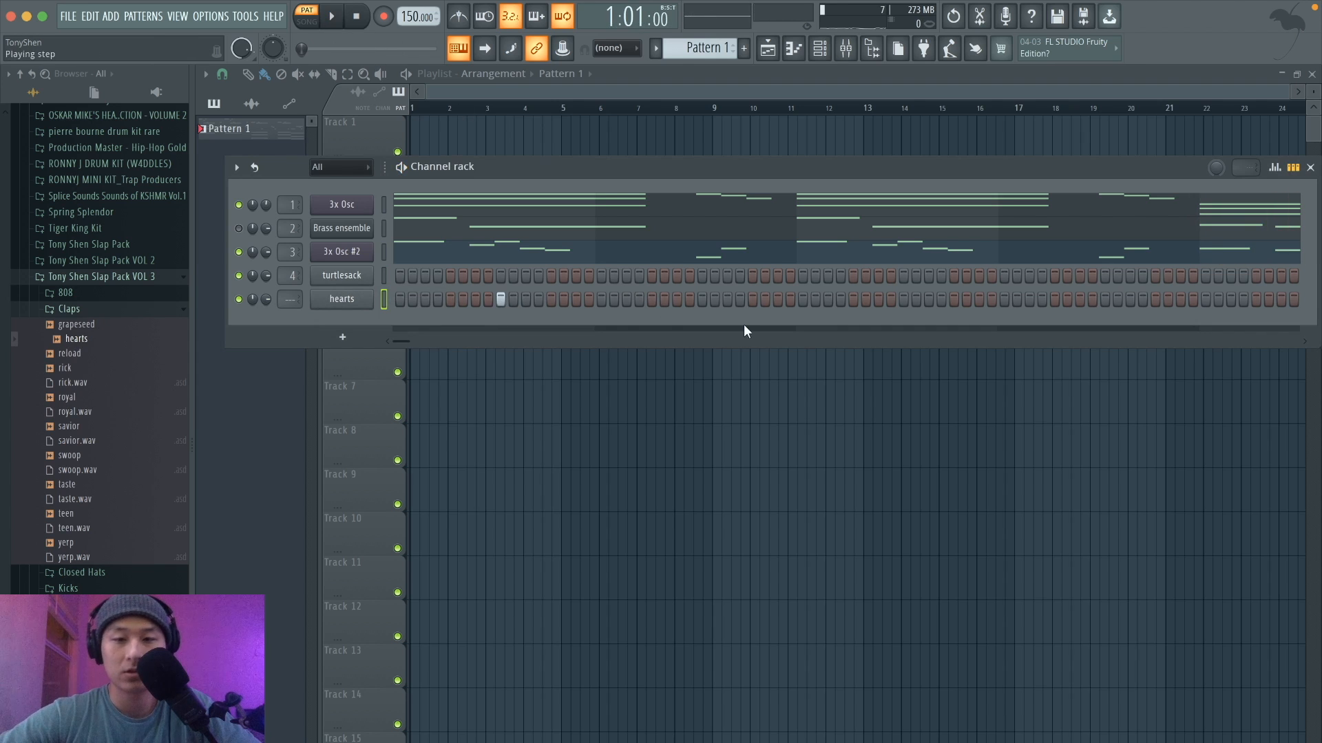
left_click(1298, 168)
left_click(597, 305)
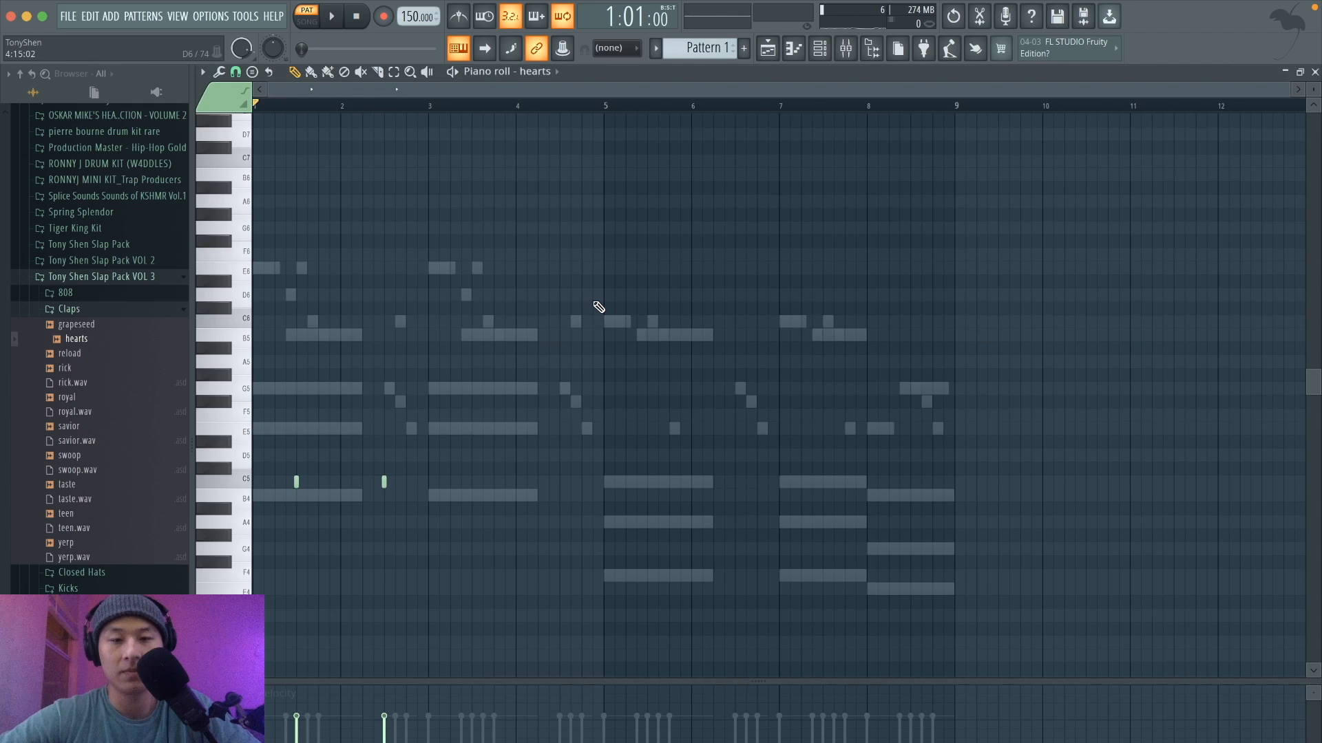
left_click_drag(427, 554, 303, 471)
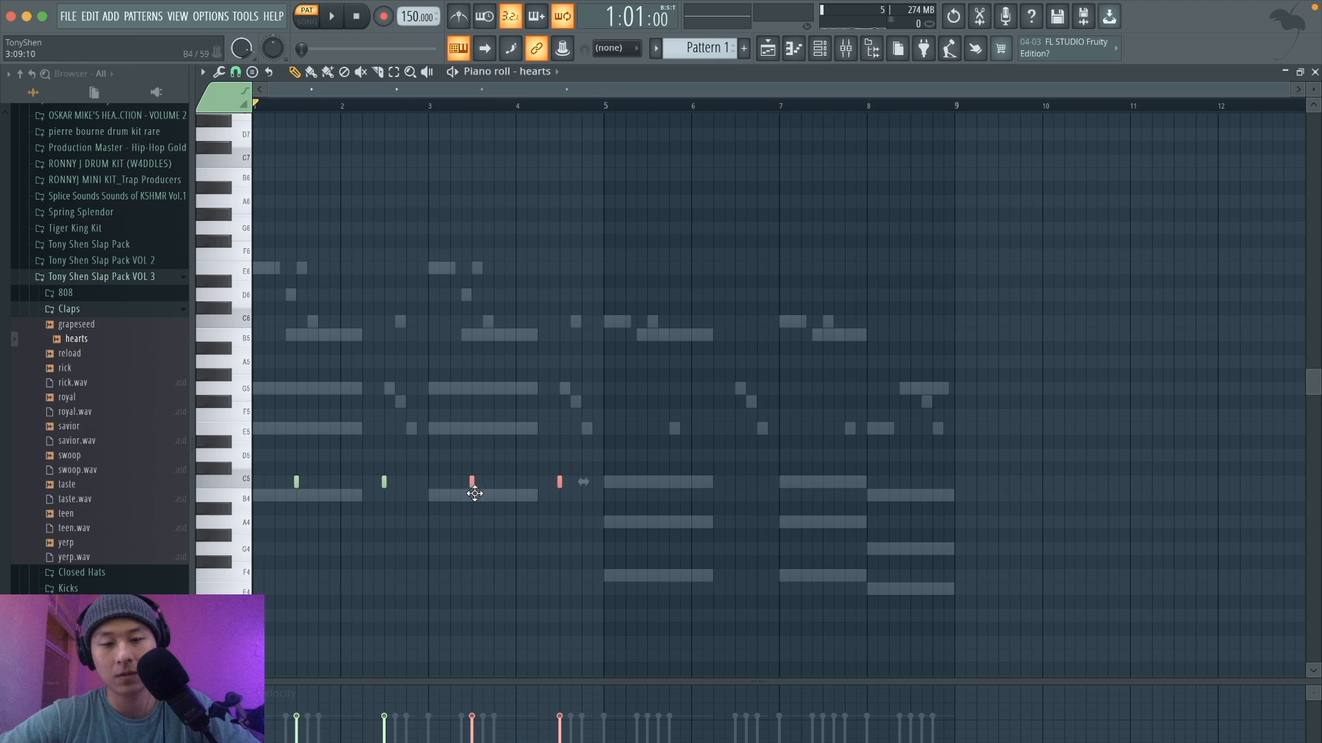
left_click_drag(633, 540, 254, 423)
left_click_drag(296, 484, 648, 509)
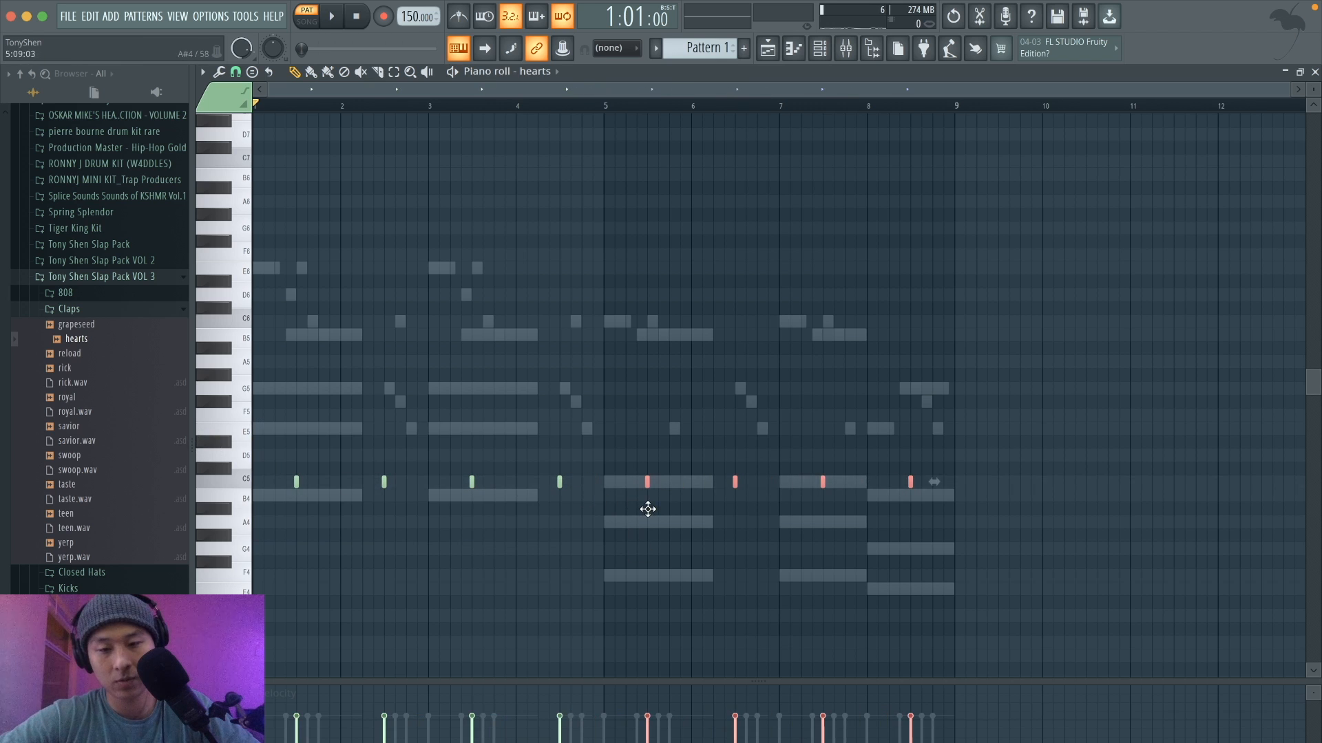
Add the mandown closed hat from VOL 3 as a new channel and fill it with a hit every two steps.
key("space")
left_click(820, 48)
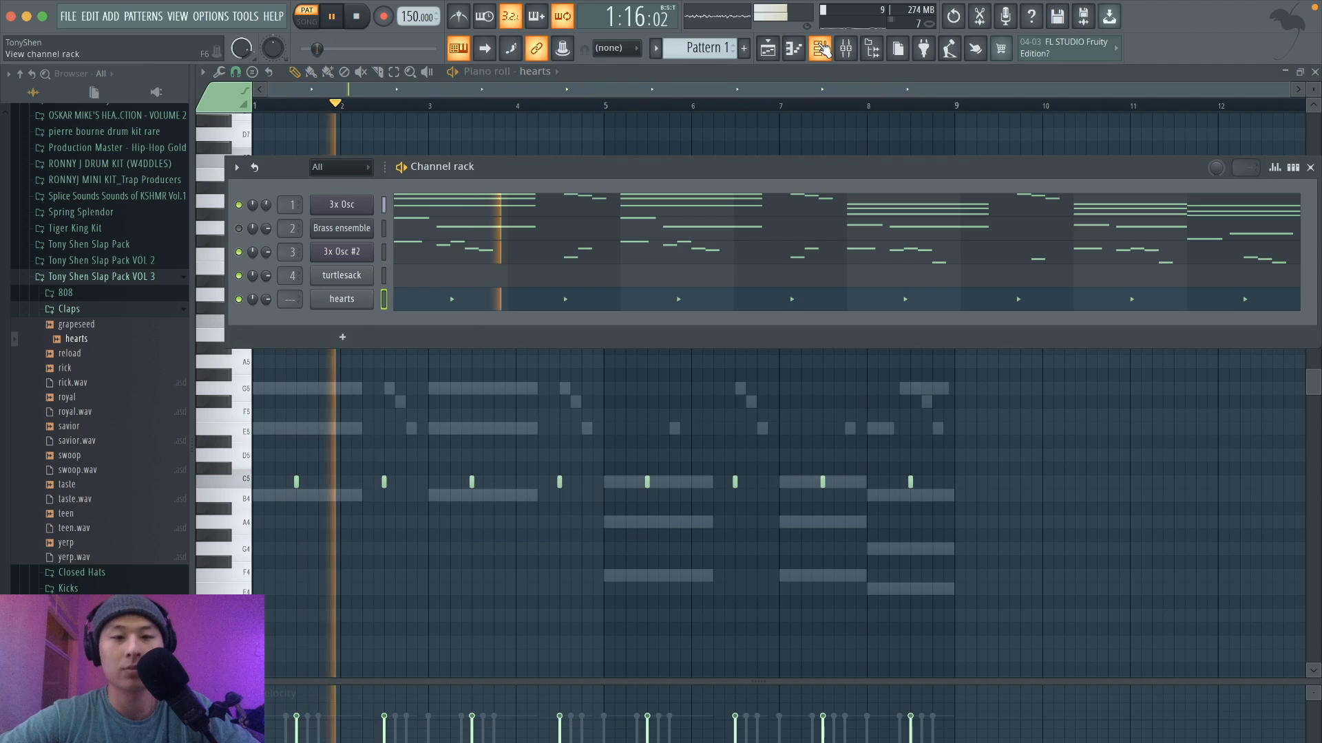
left_click(103, 309)
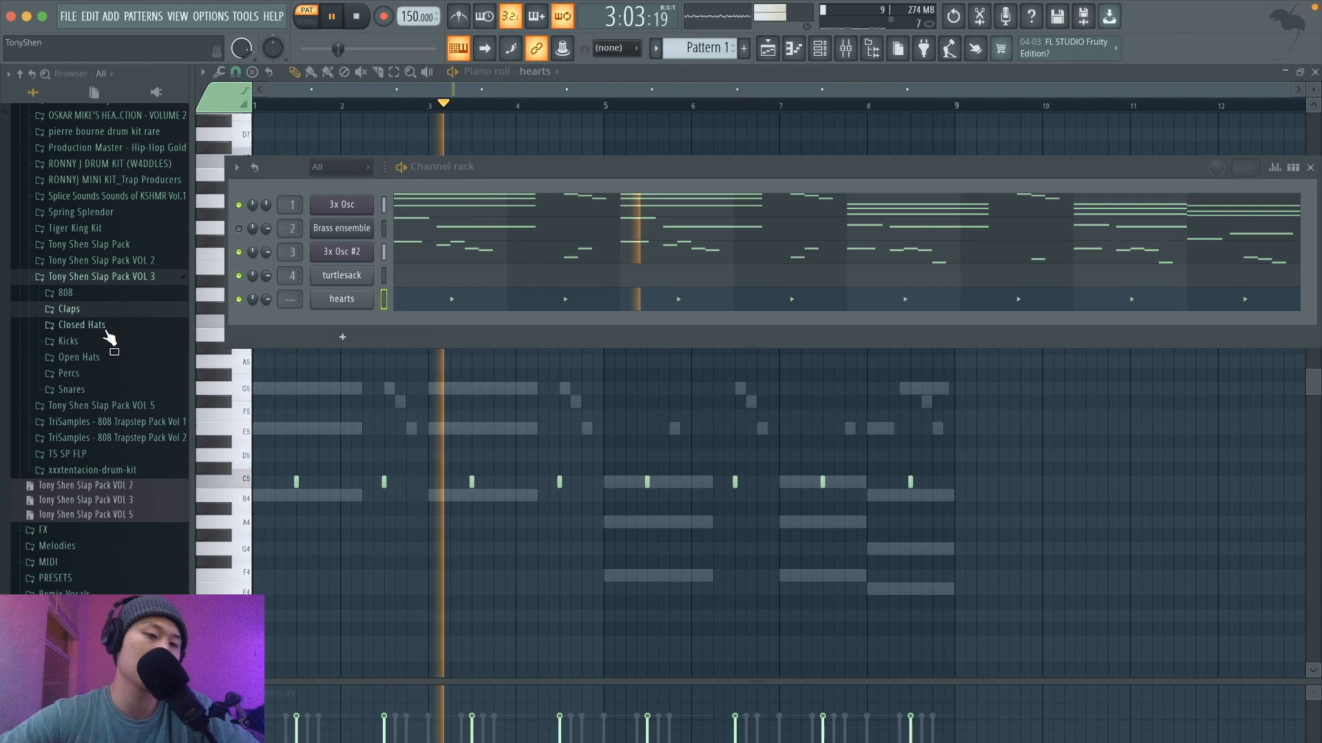
left_click(104, 326)
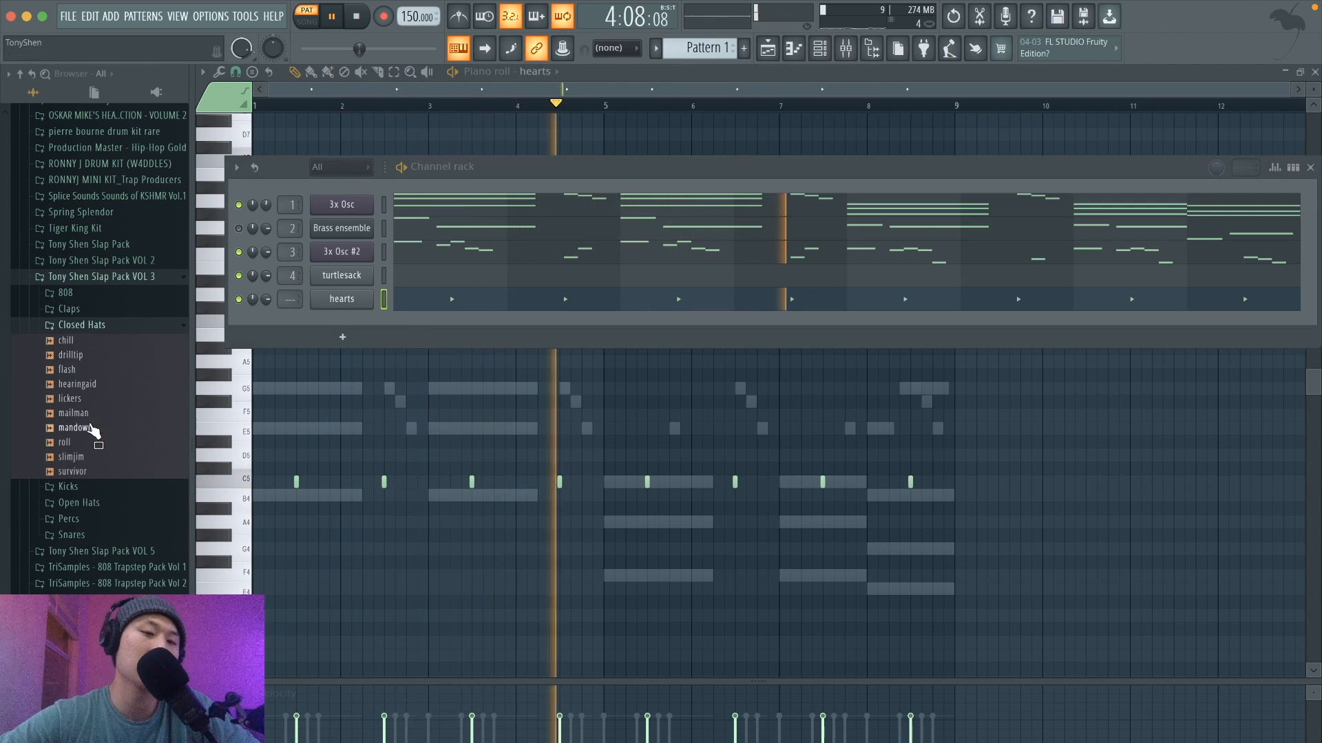
key("space")
left_click(93, 430)
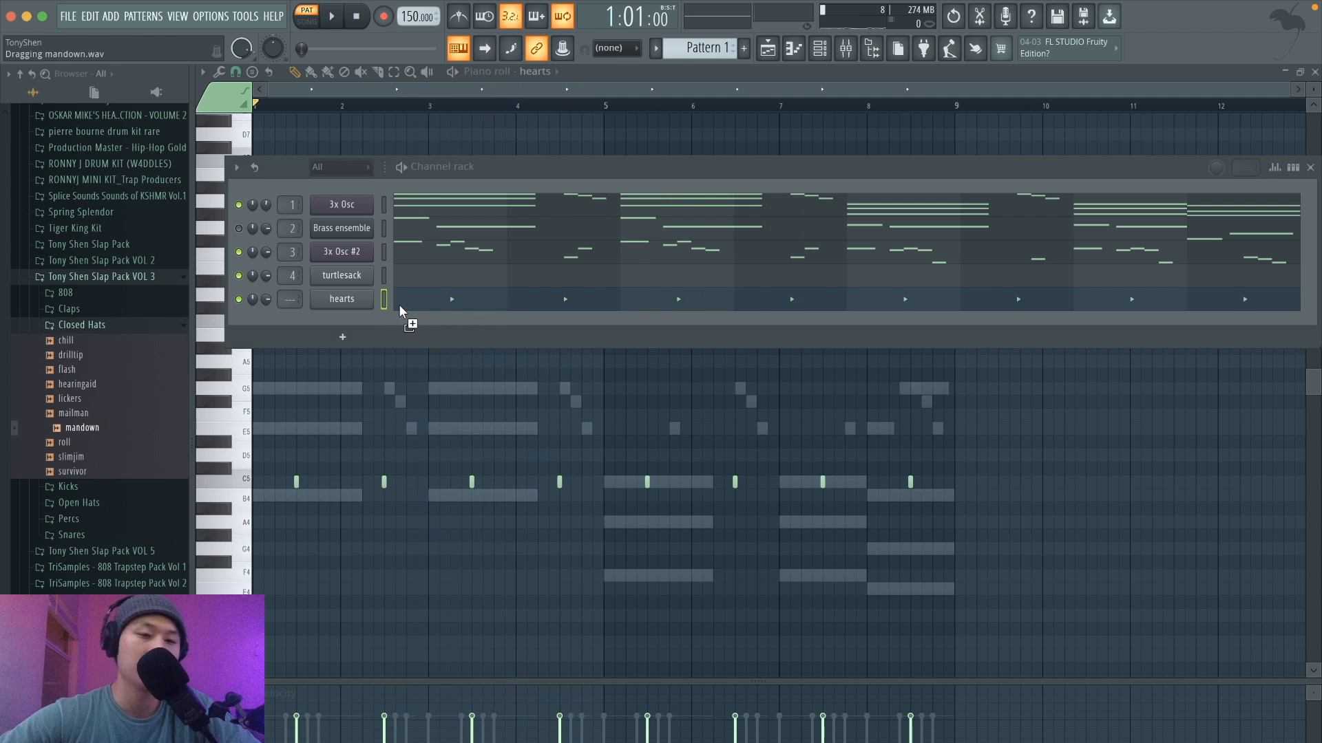
left_click_drag(400, 311, 342, 322)
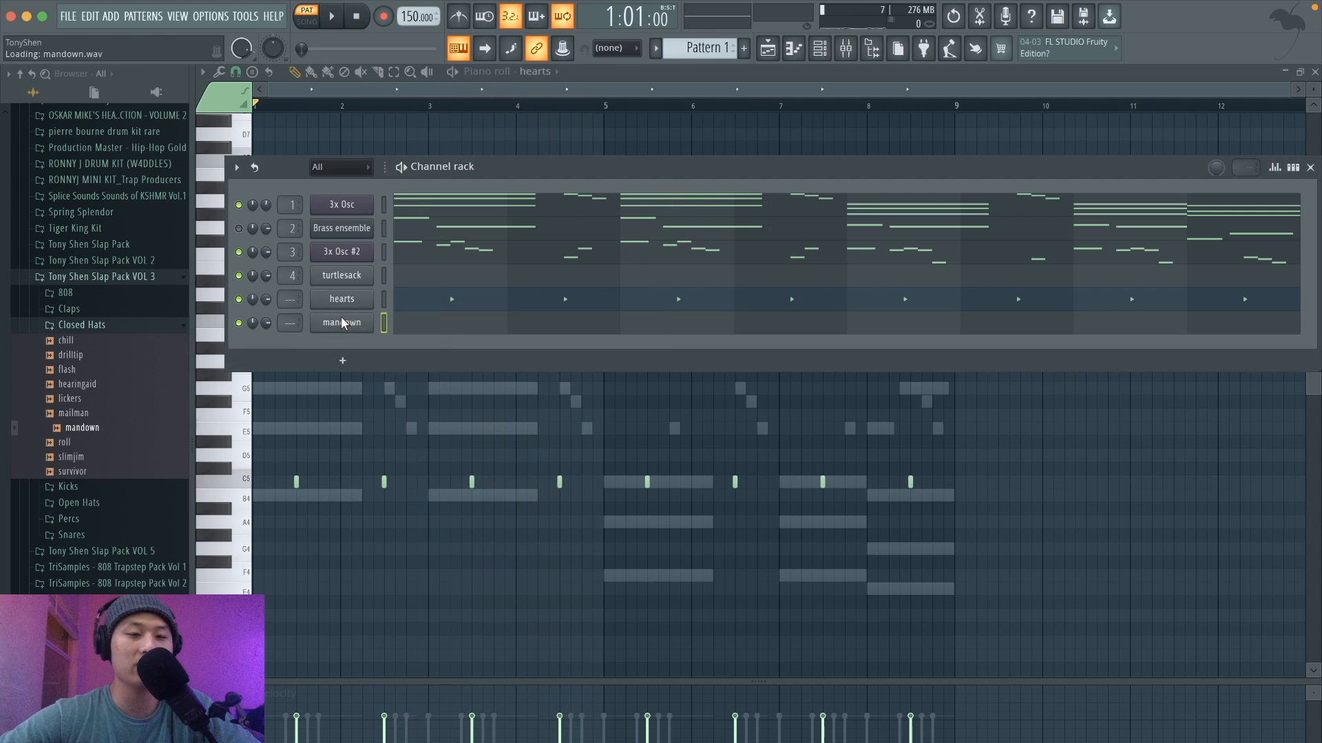
right_click(344, 323)
left_click(529, 376)
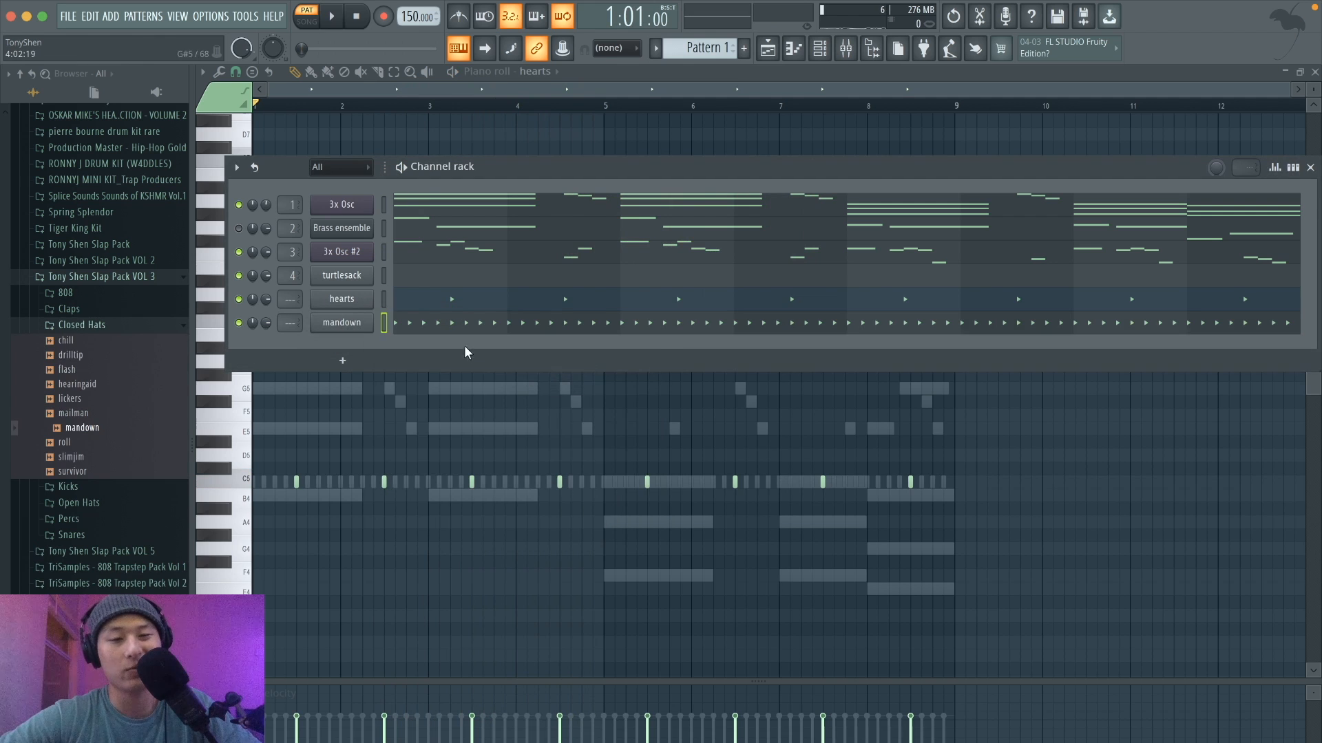
Add extra mandown hits on step 2 of bar 1, step 6 of bar 2 and step 2 of bar 3.
left_click(1294, 169)
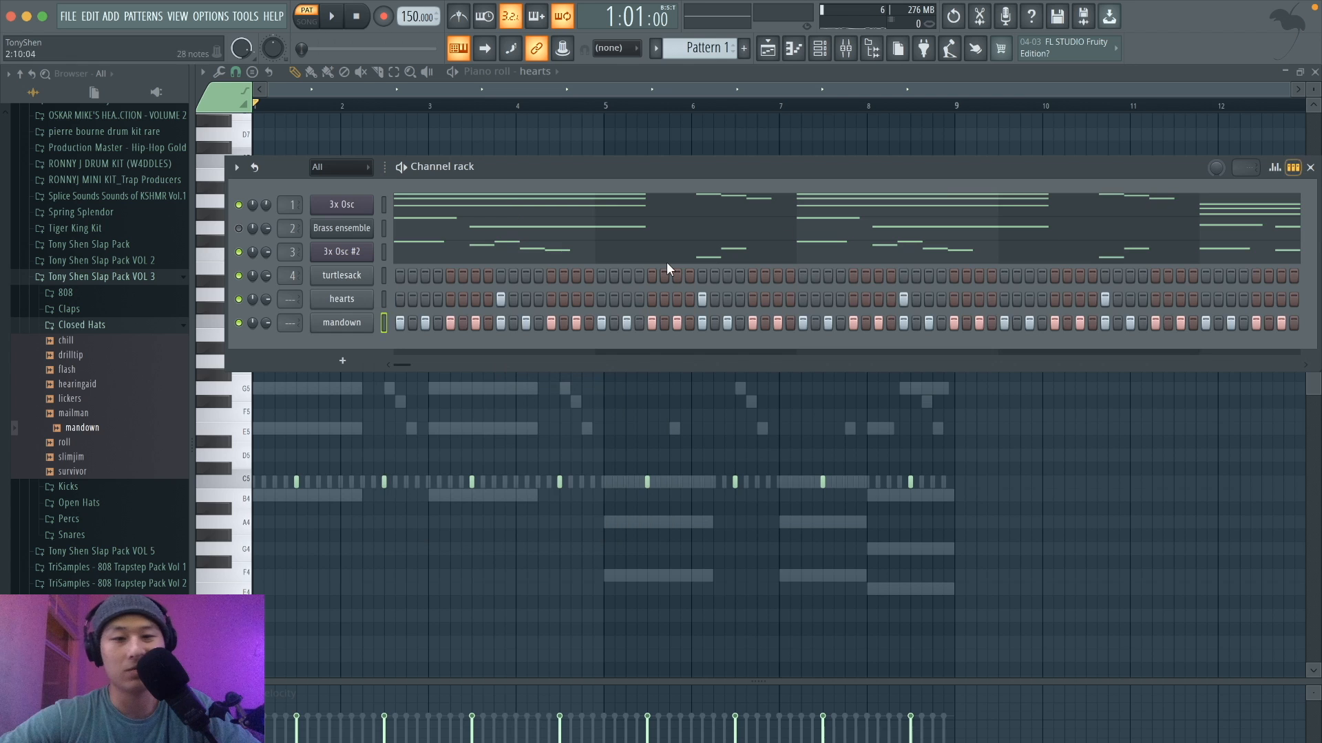
left_click(413, 323)
key("space")
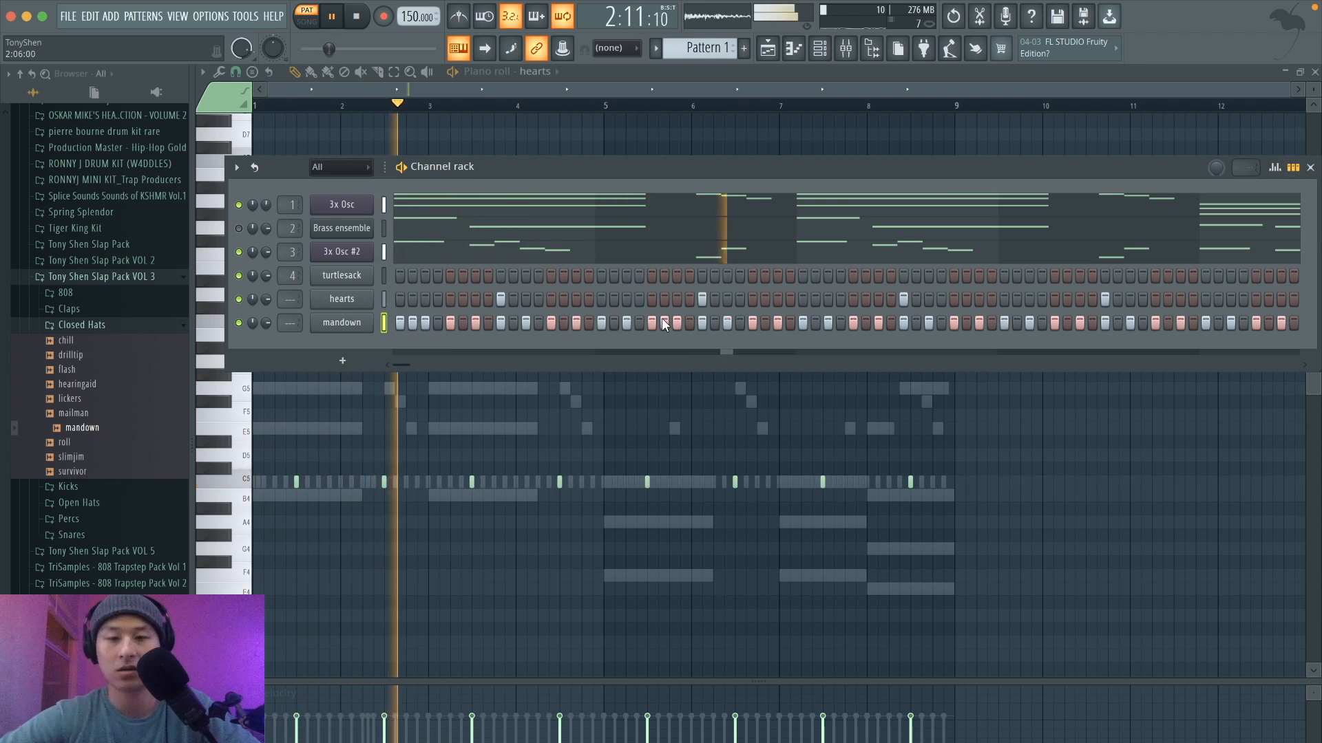
left_click(690, 321)
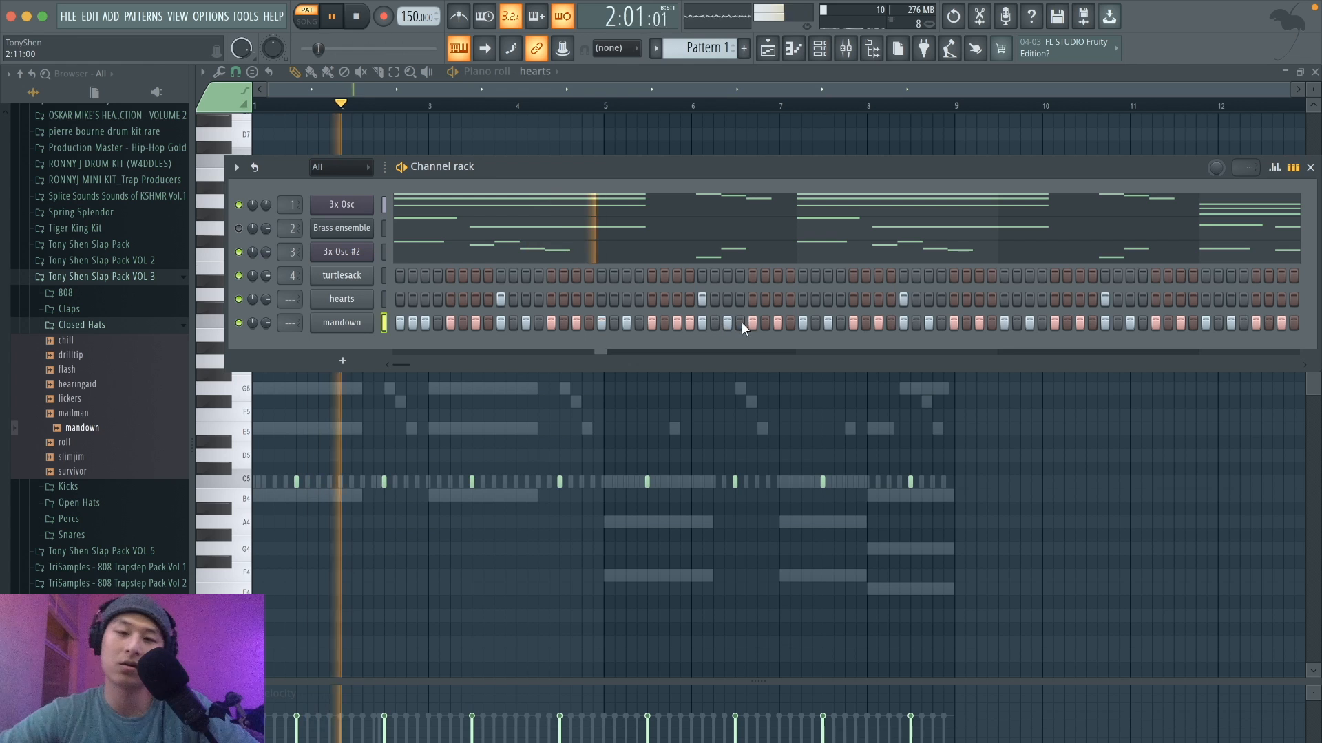
key("space")
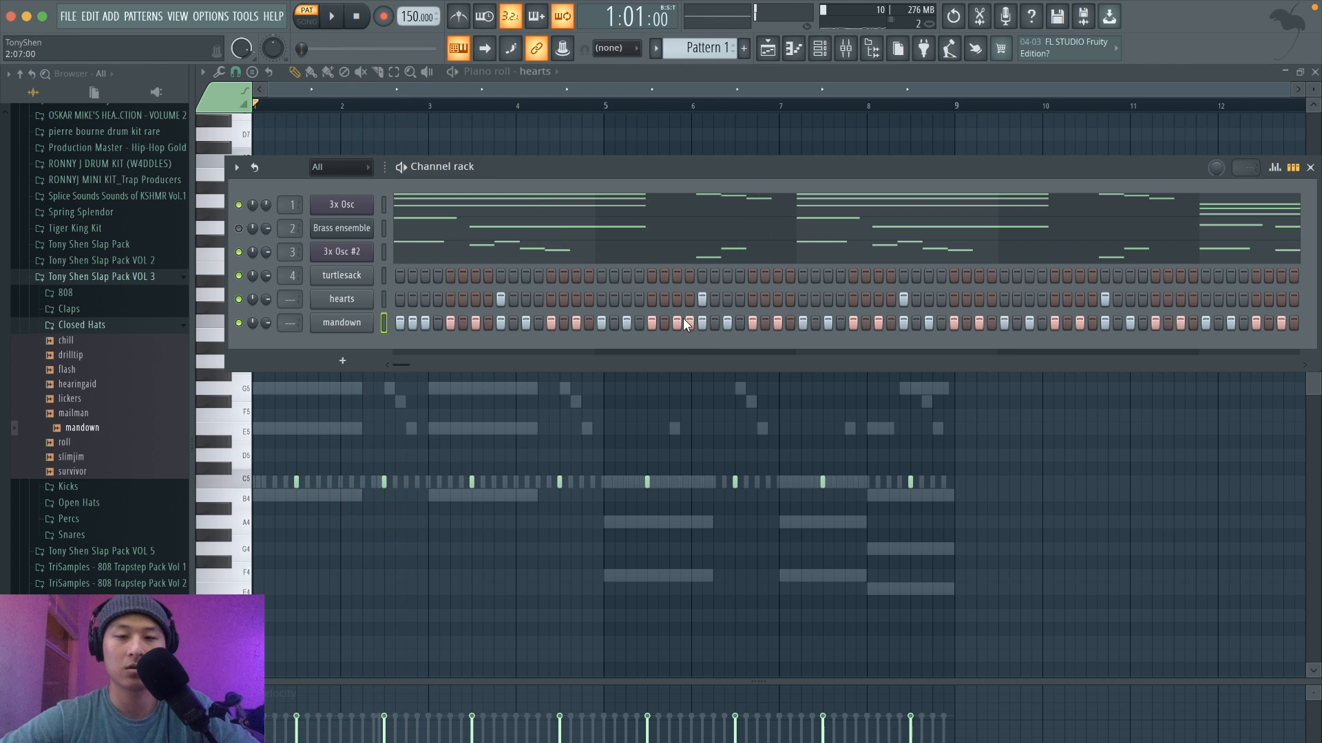
key("space")
left_click(688, 321)
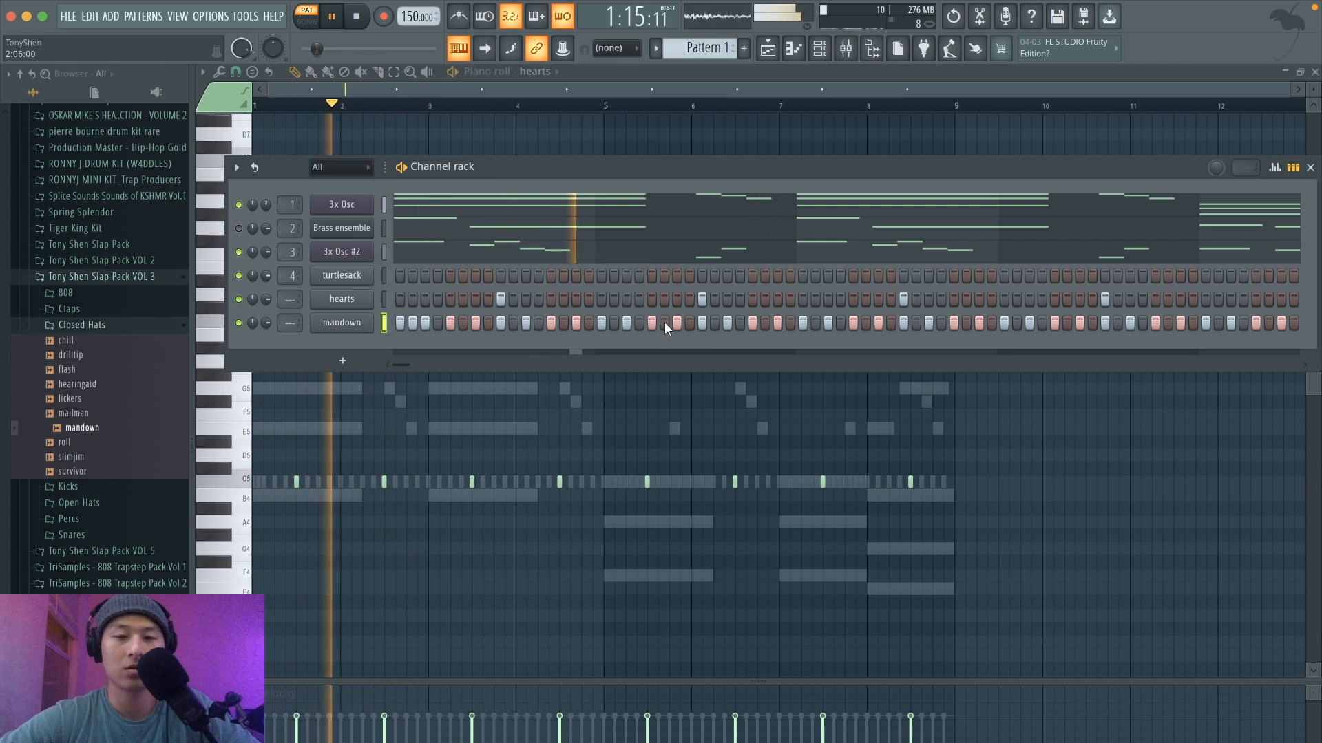
left_click(664, 322)
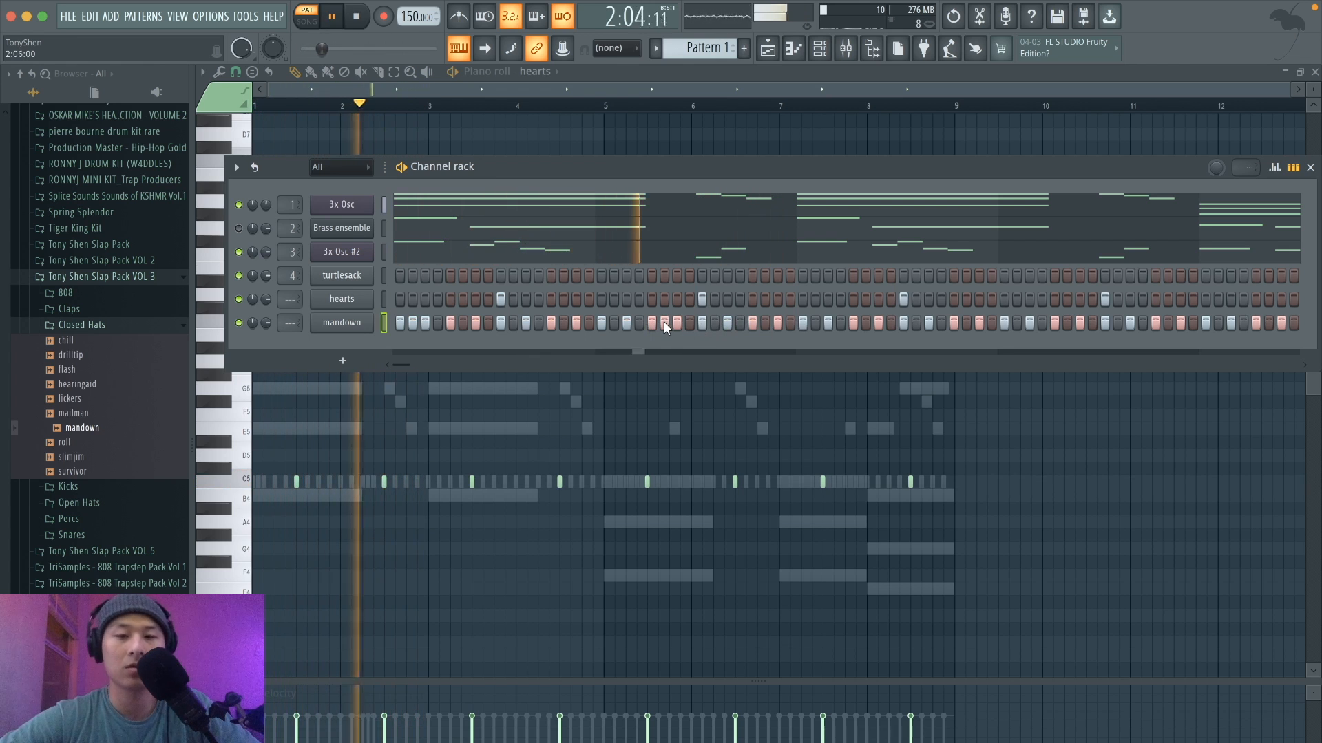
left_click(814, 322)
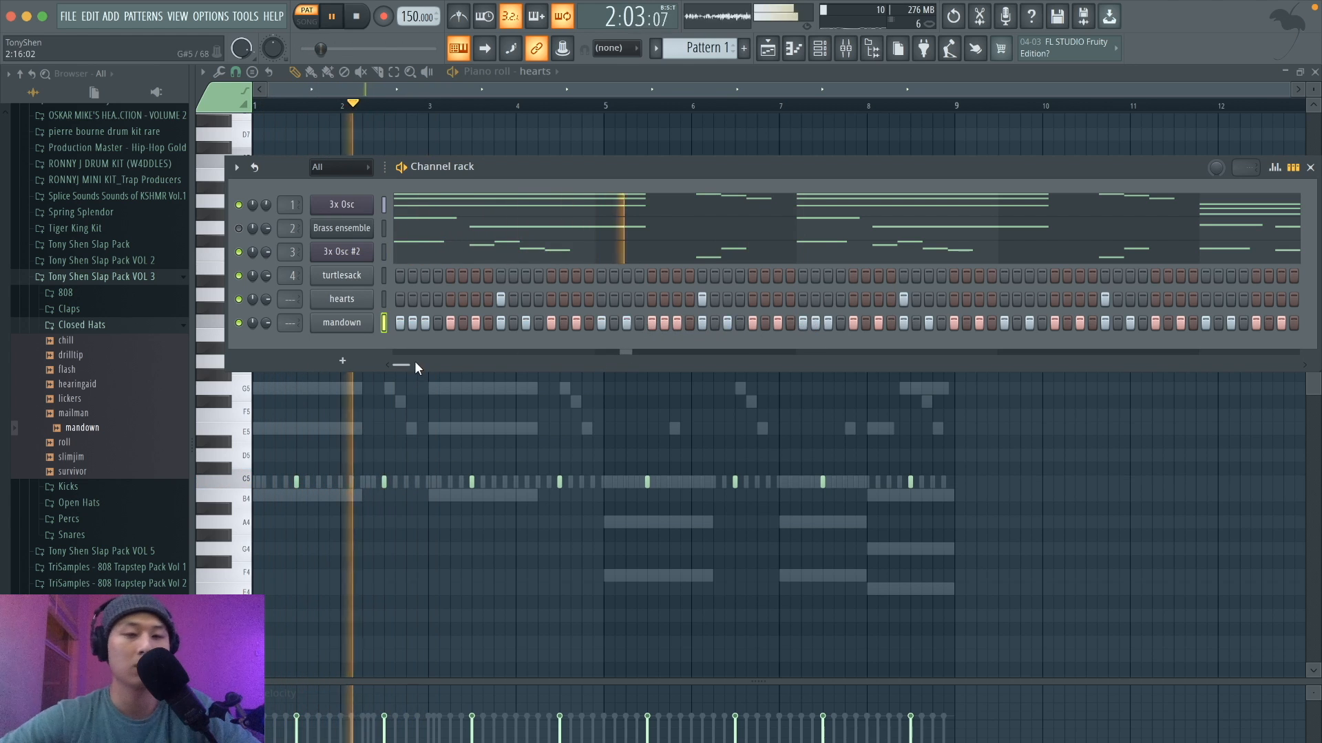
Add extra mandown hits on step 6 of bar 4, step 2 of bar 5 and step 6 of bar 6.
left_click_drag(414, 360, 456, 359)
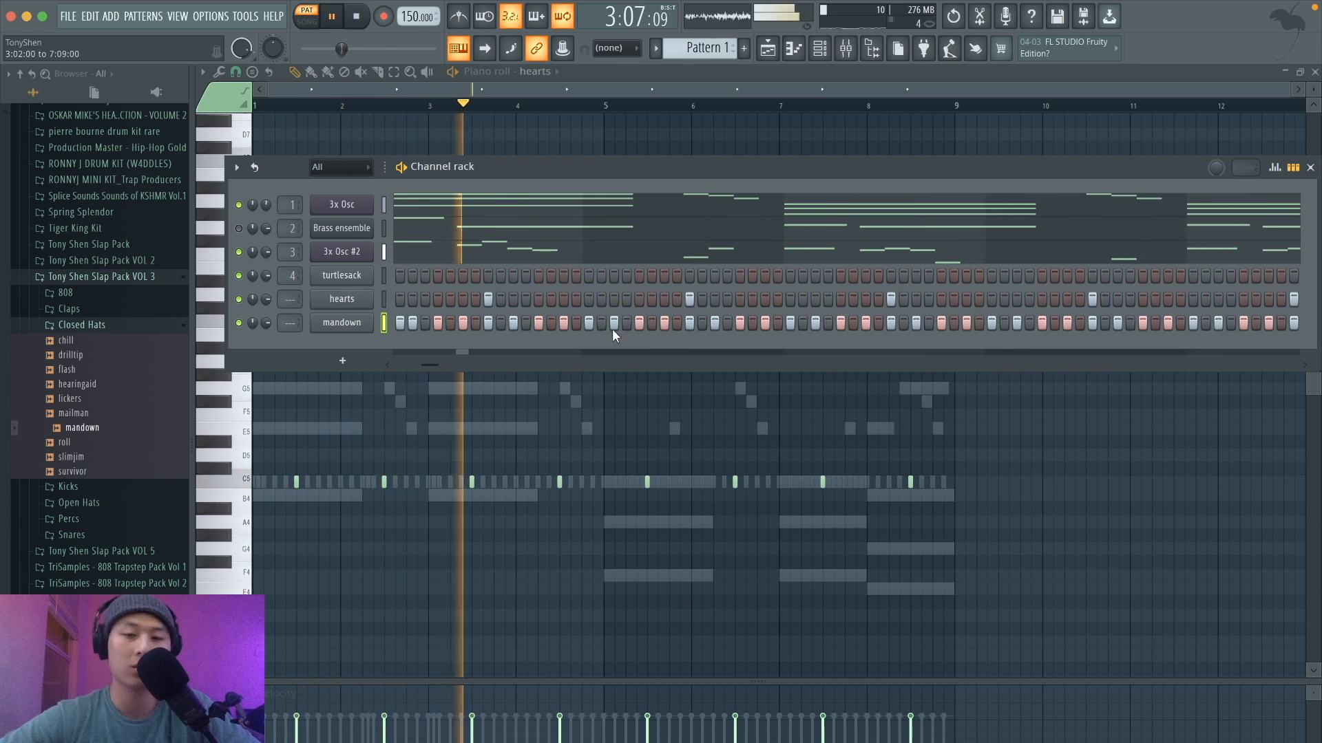
left_click(652, 322)
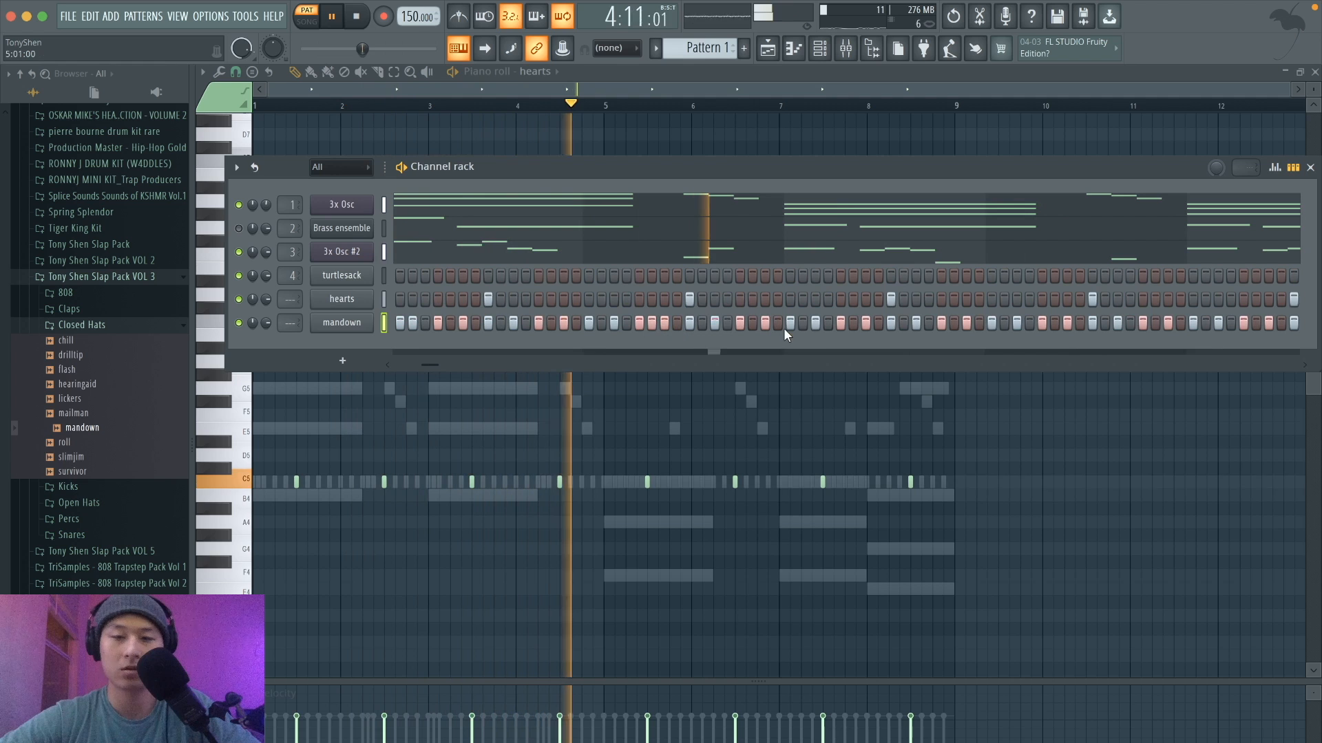
key("space")
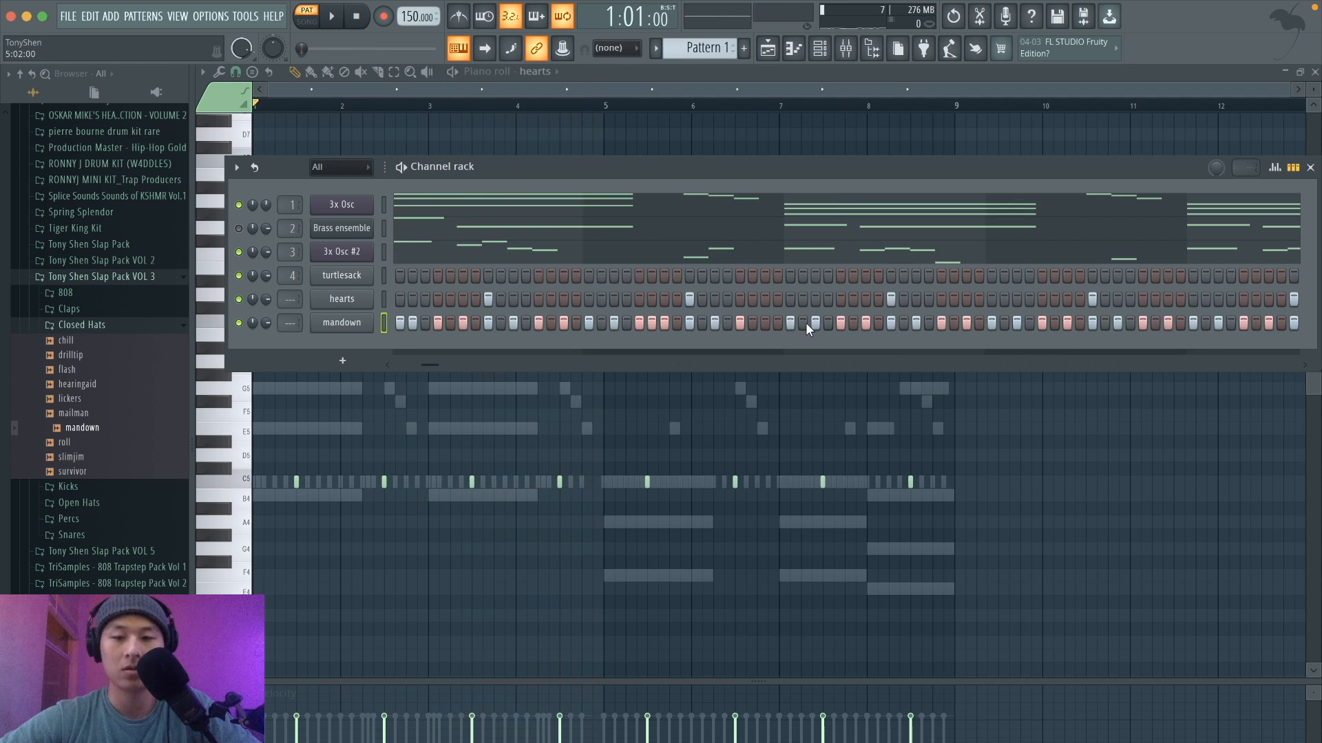
key("space")
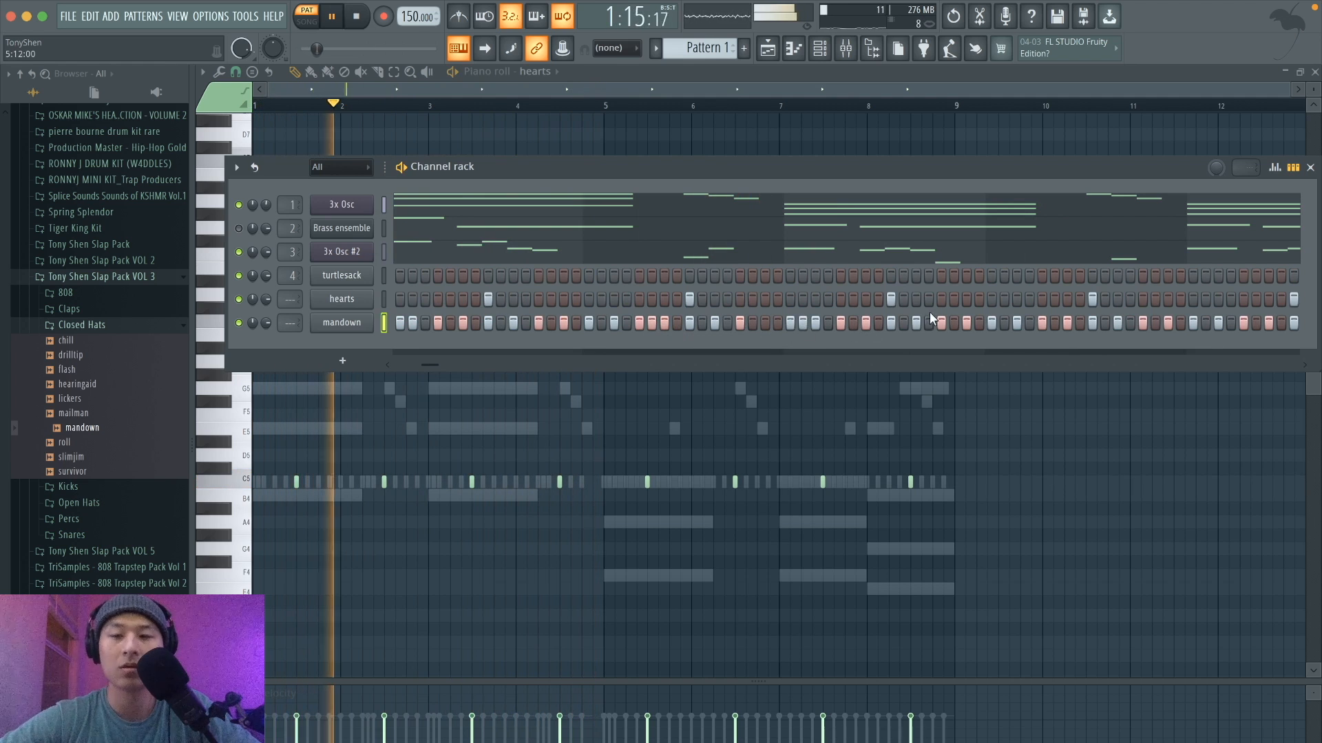
left_click(1054, 323)
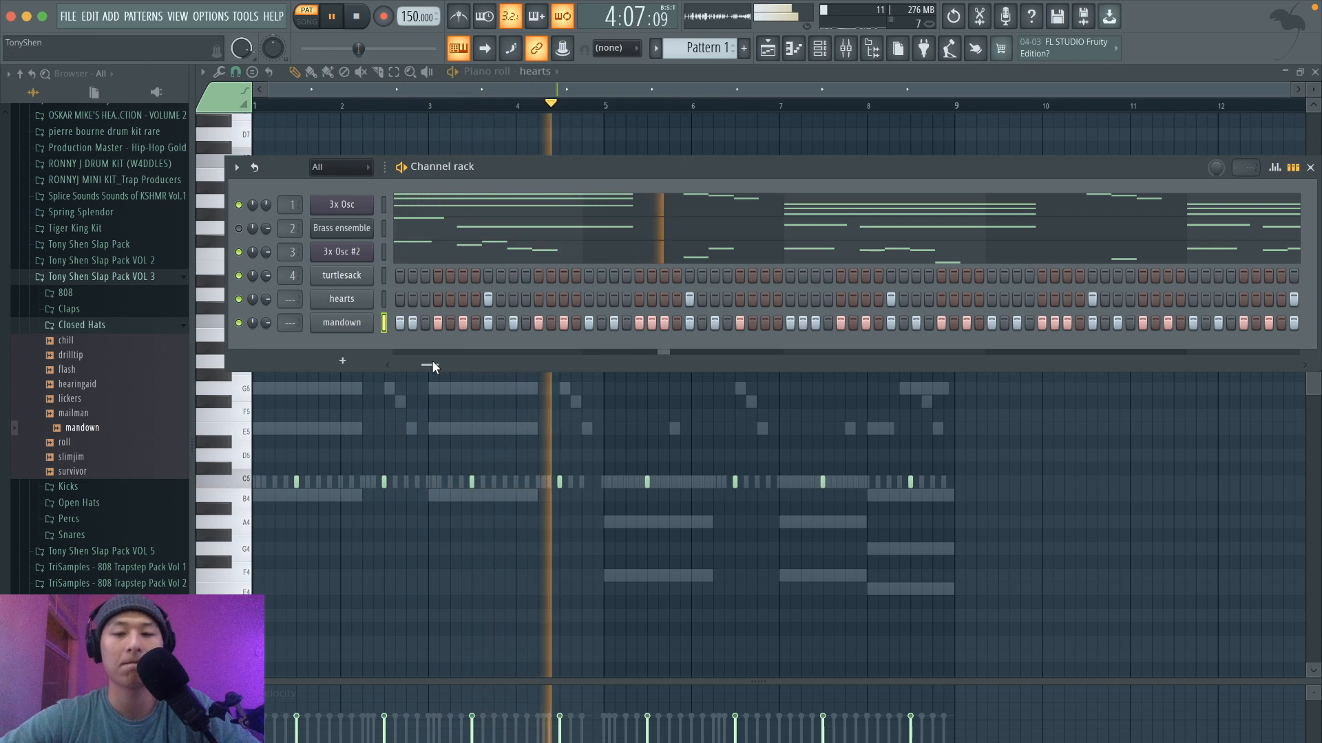
Add extra mandown hits on steps 12, 14 and 16 of bar 8.
left_click_drag(432, 361, 478, 356)
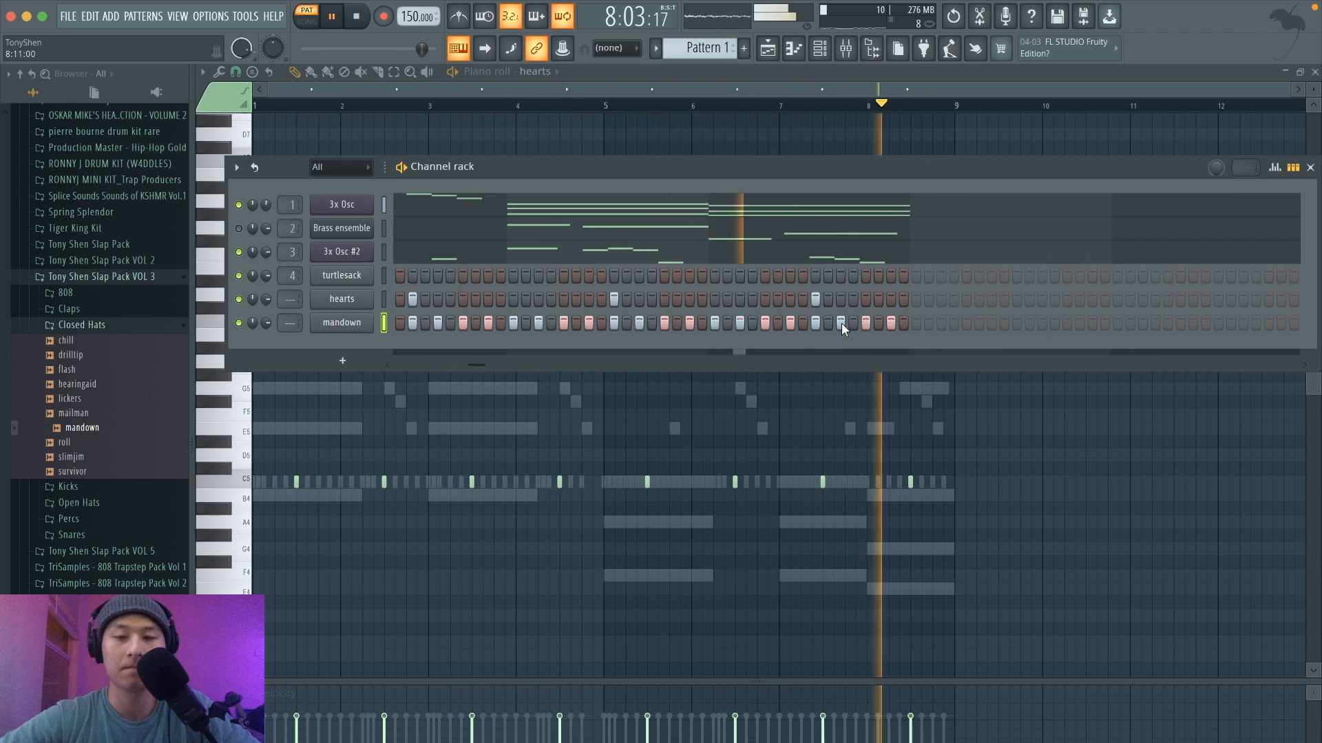
left_click(879, 324)
left_click(900, 322)
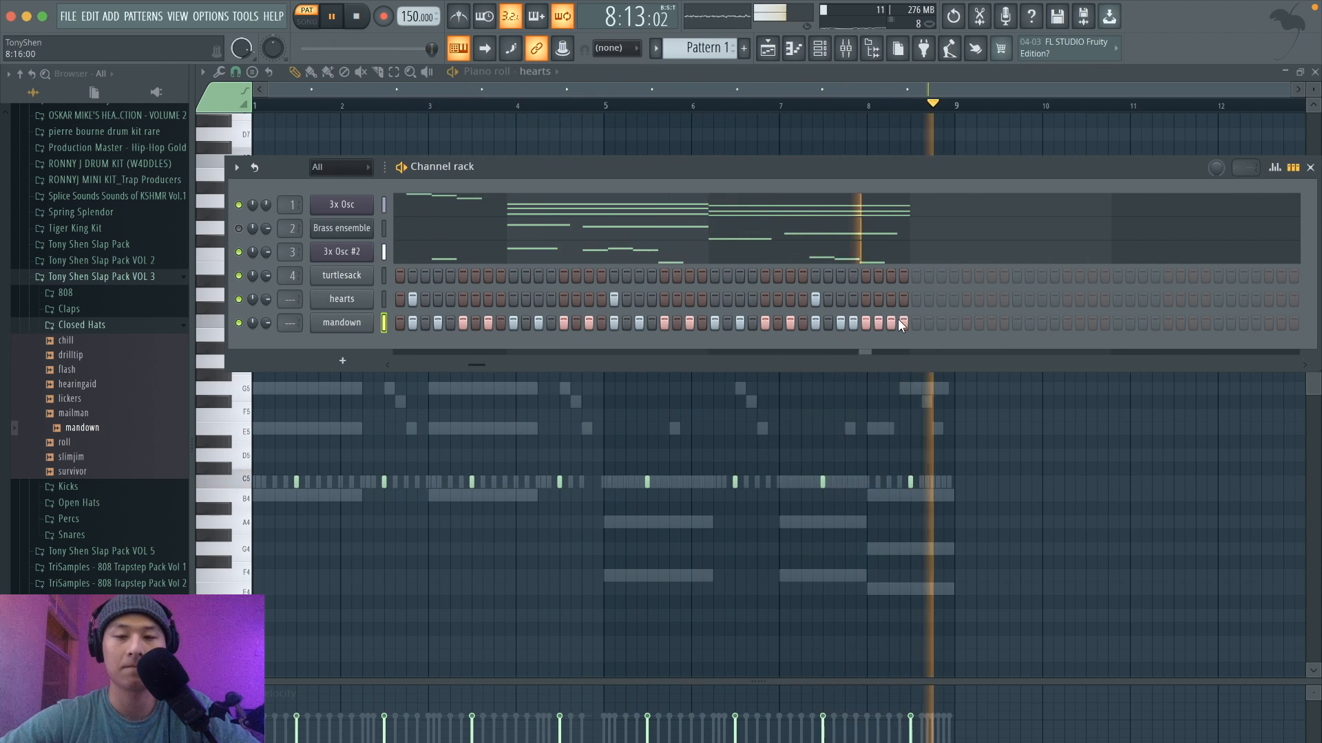
left_click(852, 323)
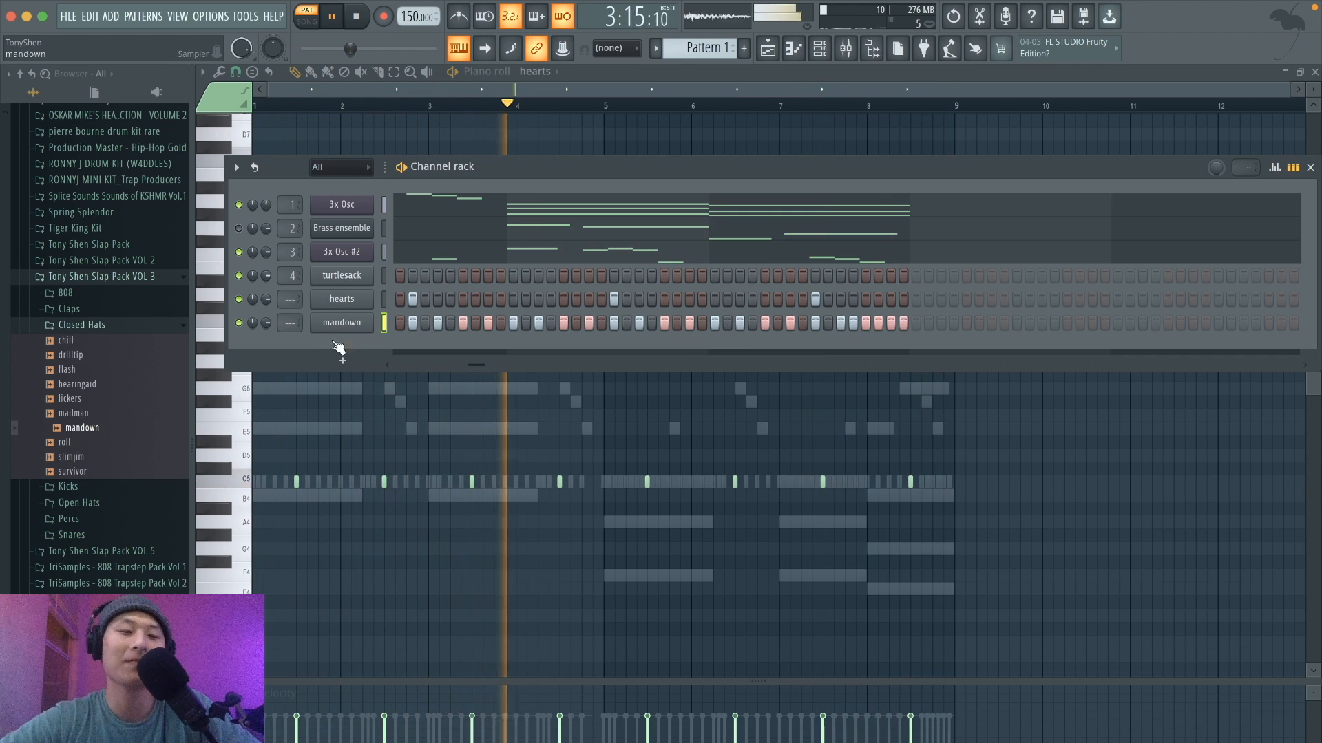
Add the quickie open hat from VOL 3 as a new channel with a hit on step 5 of bar 1.
left_click_drag(473, 366, 391, 361)
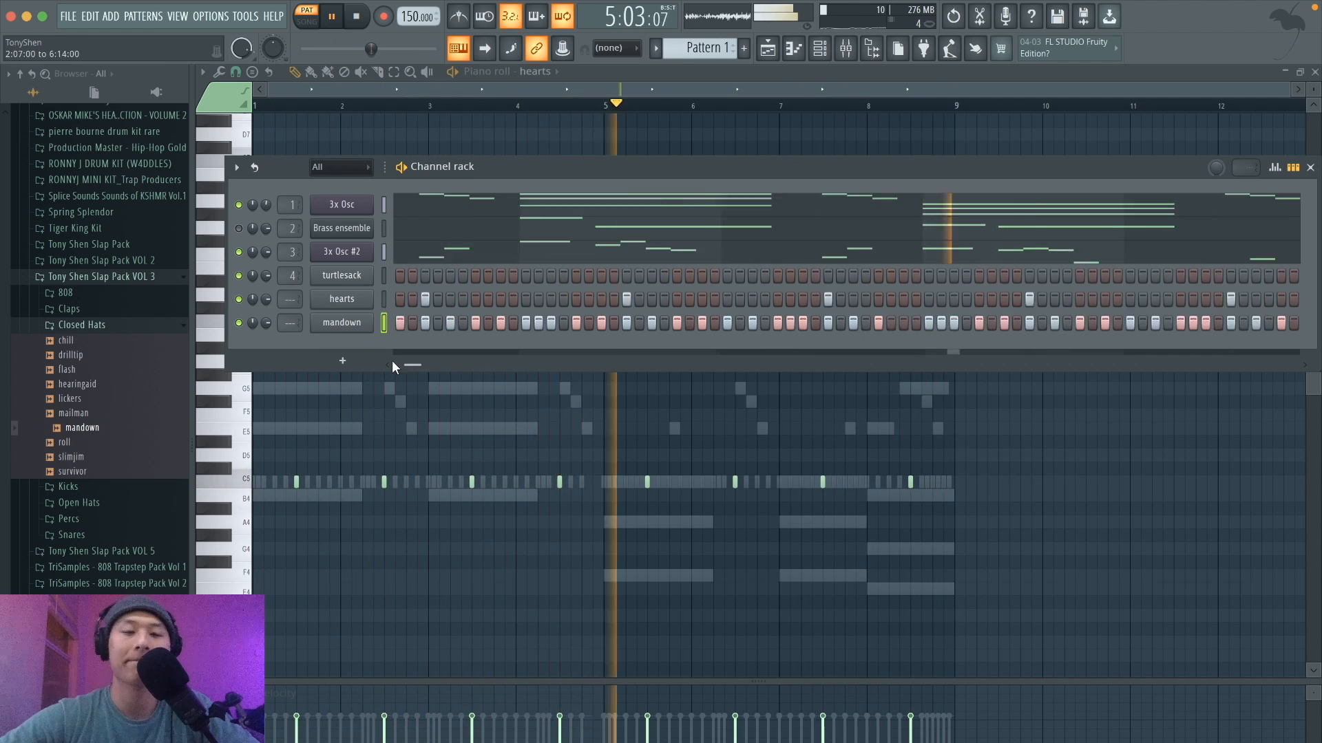
left_click(127, 326)
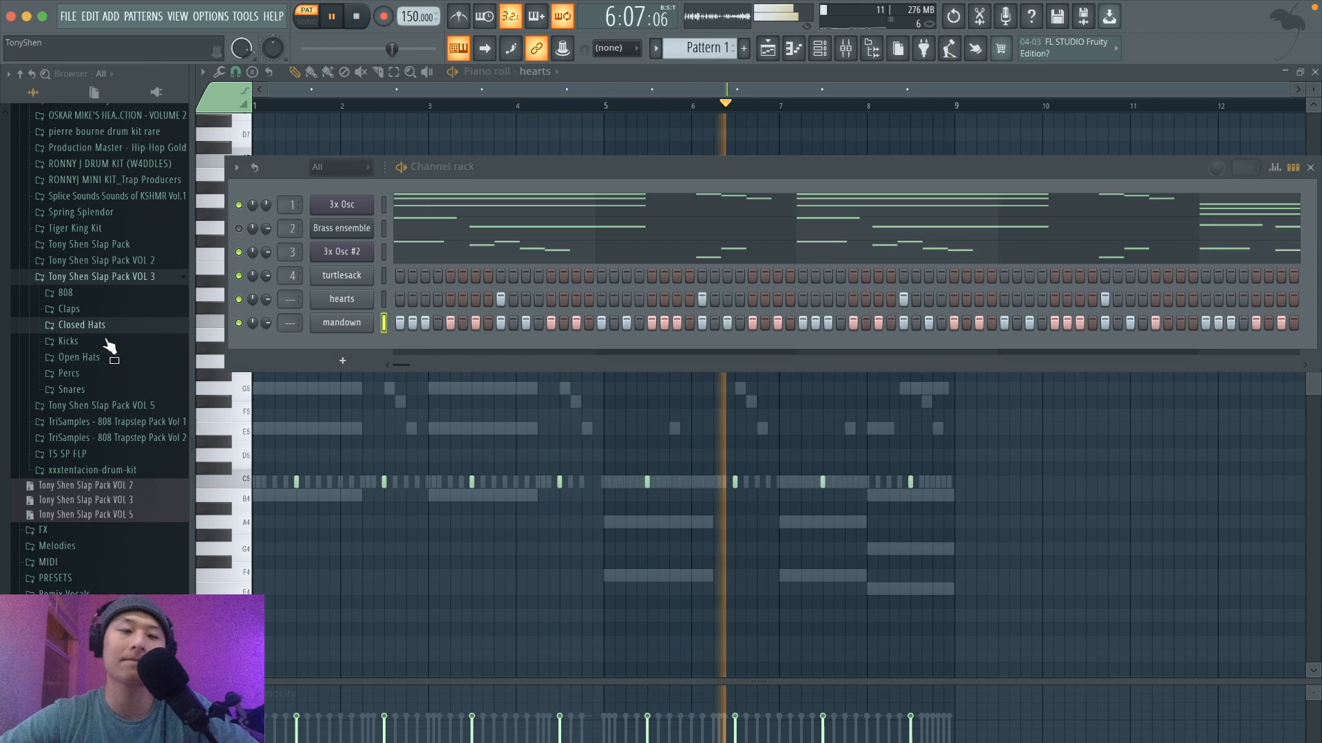
key("space")
left_click(97, 359)
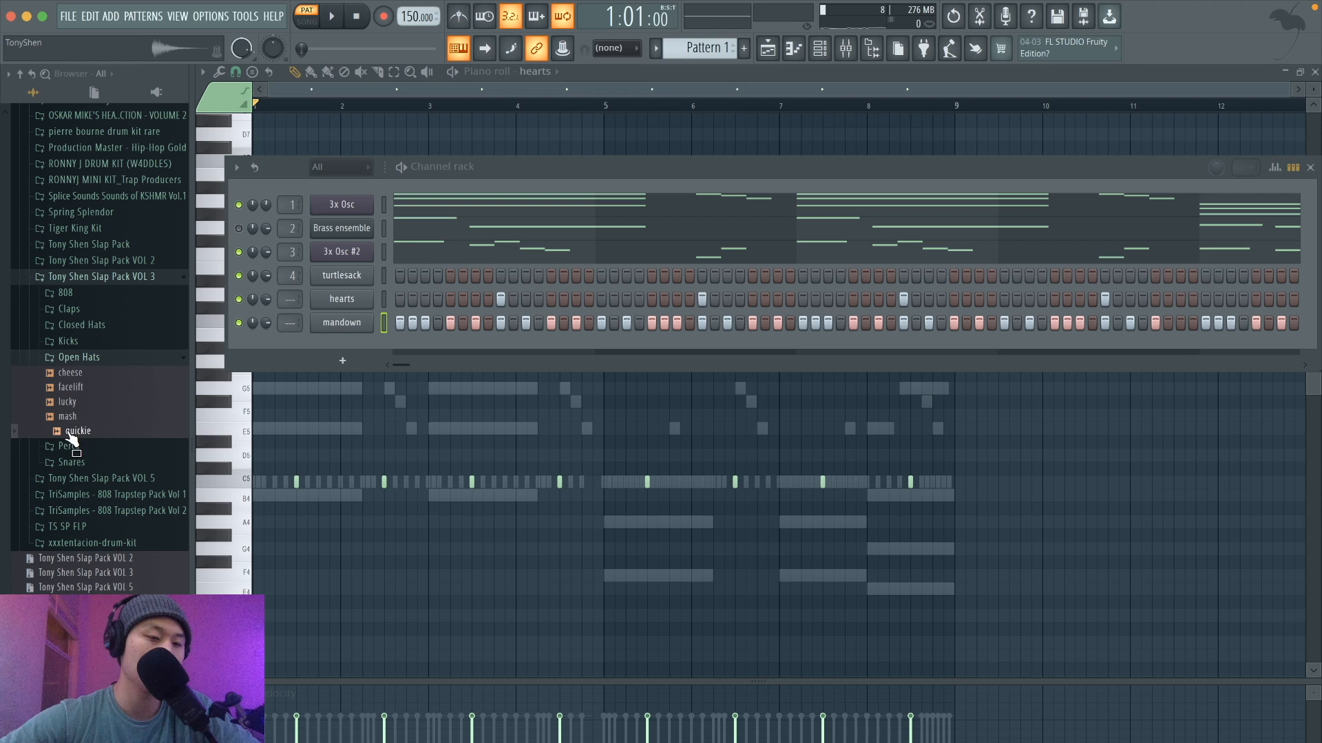
left_click_drag(299, 342, 324, 344)
left_click(447, 342)
key("space")
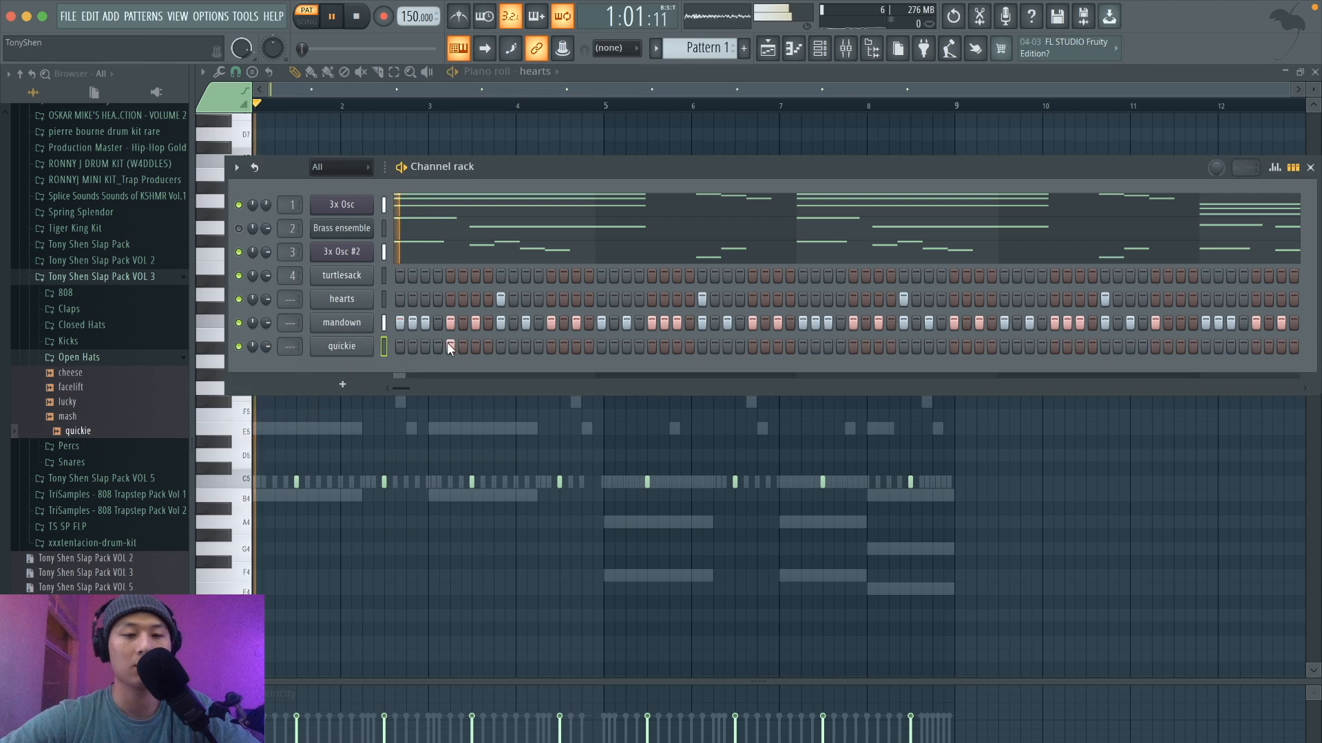
Repeat the quickie hit on step 5 of bars 3, 5 and 7.
left_click(852, 346)
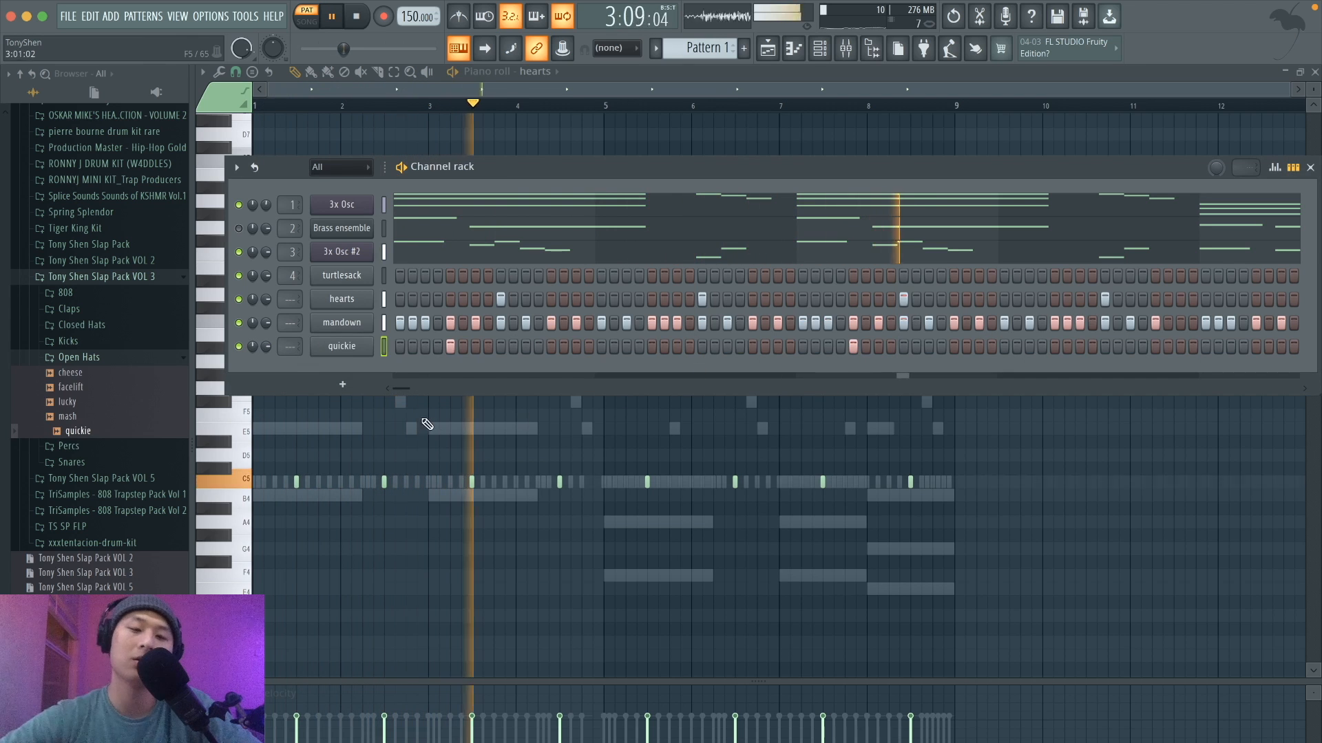
left_click_drag(402, 388, 432, 387)
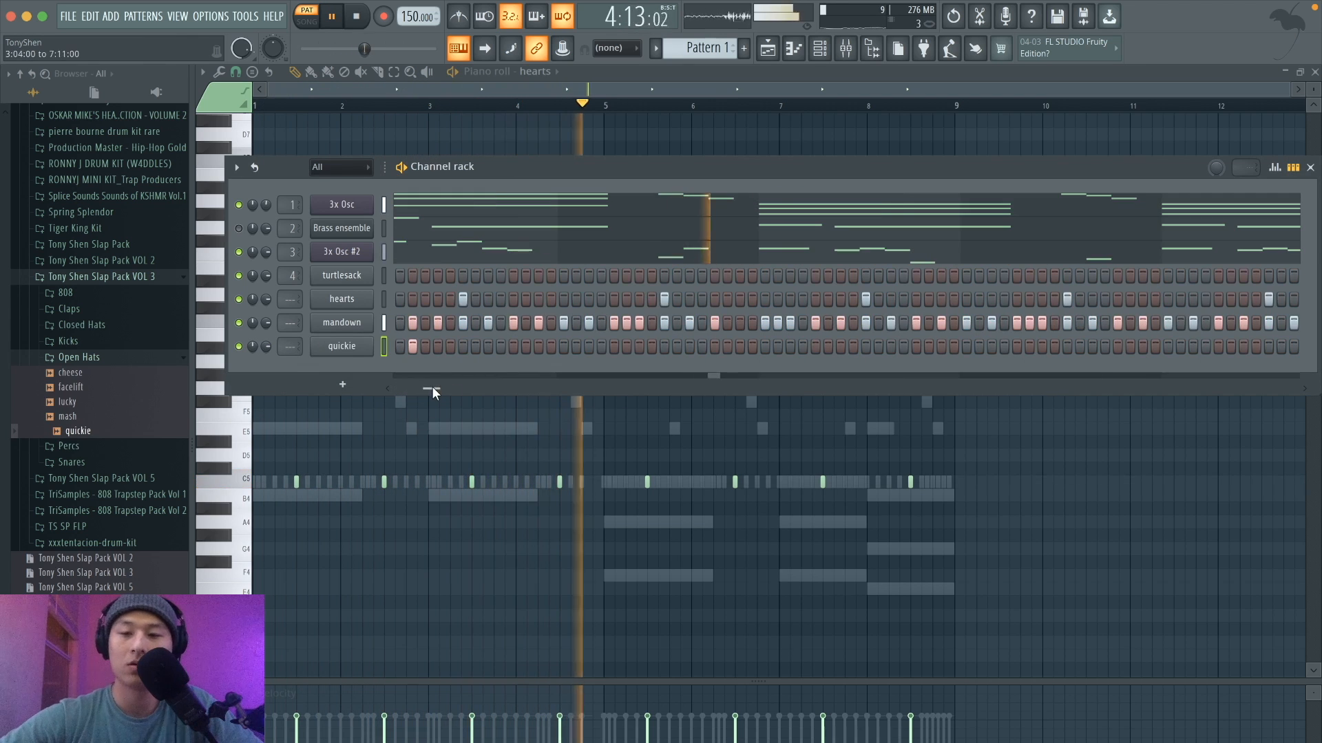
left_click(816, 346)
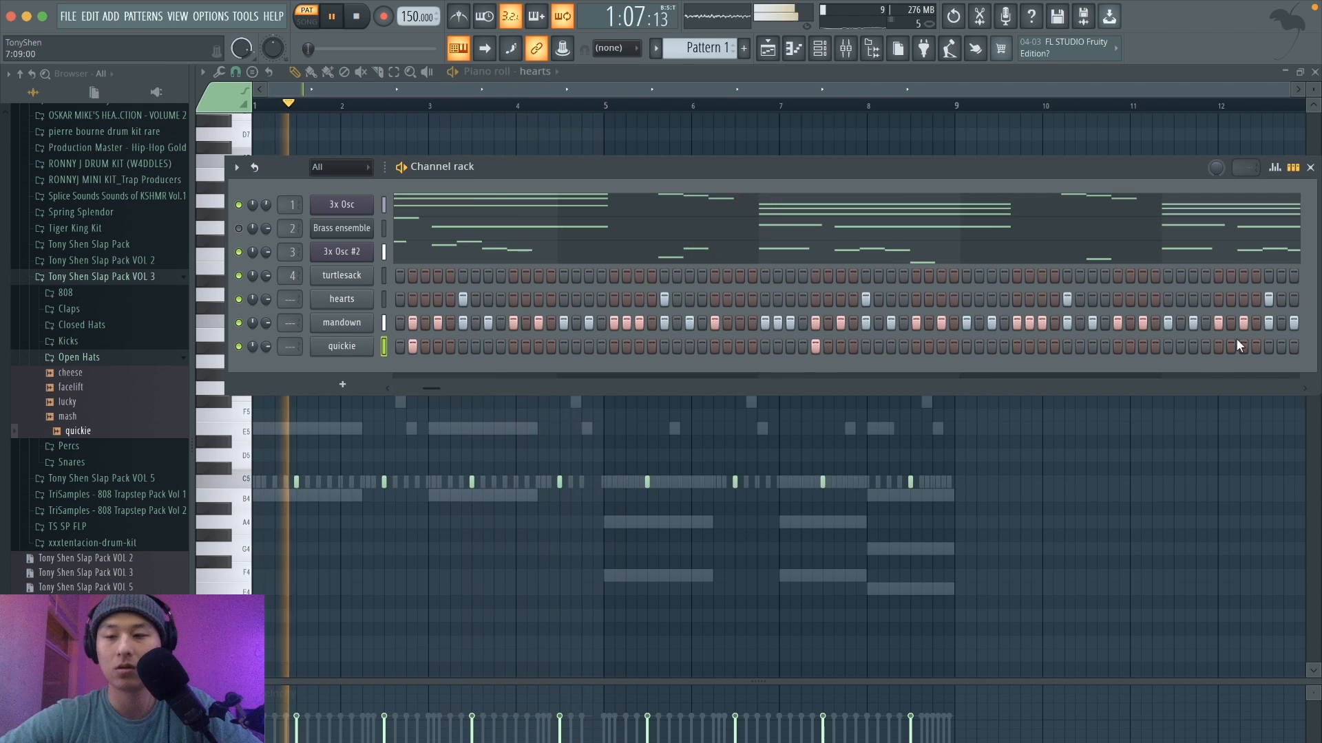
left_click(1218, 347)
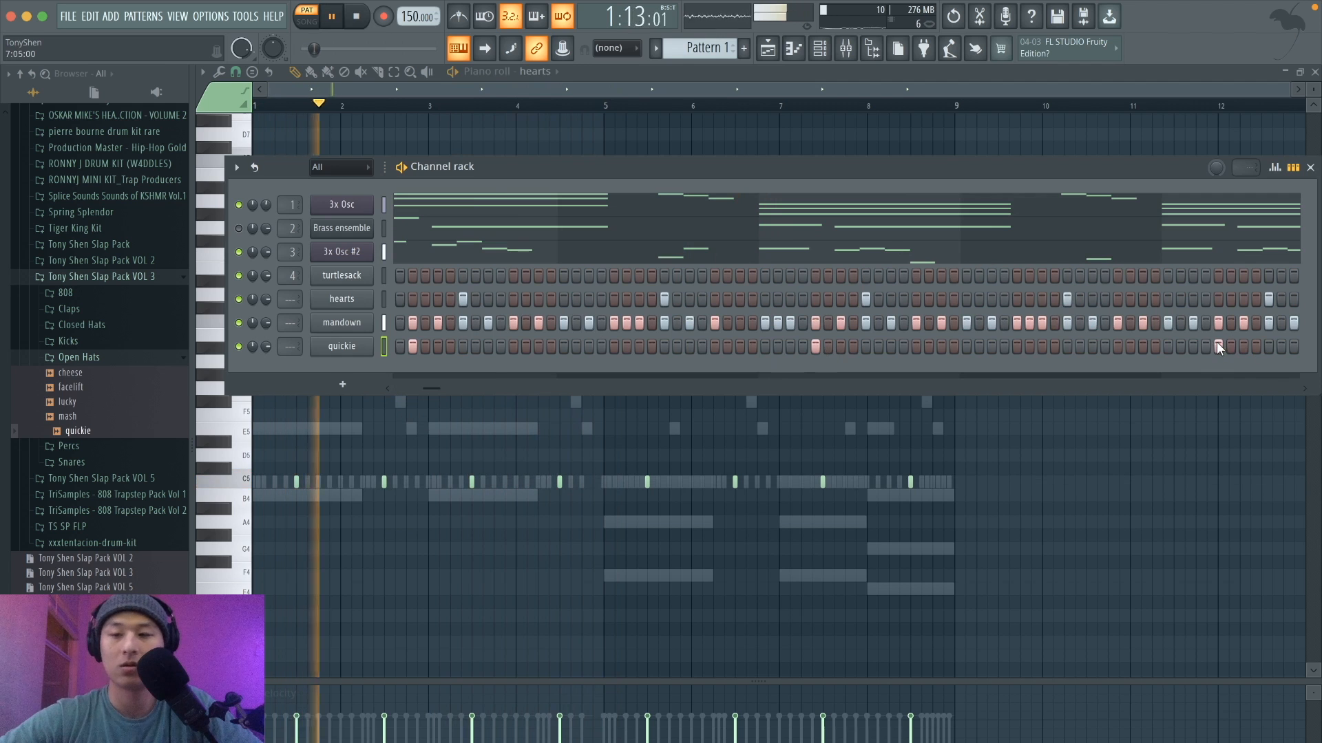
Add the chopstick perc from VOL 3 as a new channel with hits on steps 1 and 11 of bar 1.
left_click(89, 357)
left_click(90, 375)
key("space")
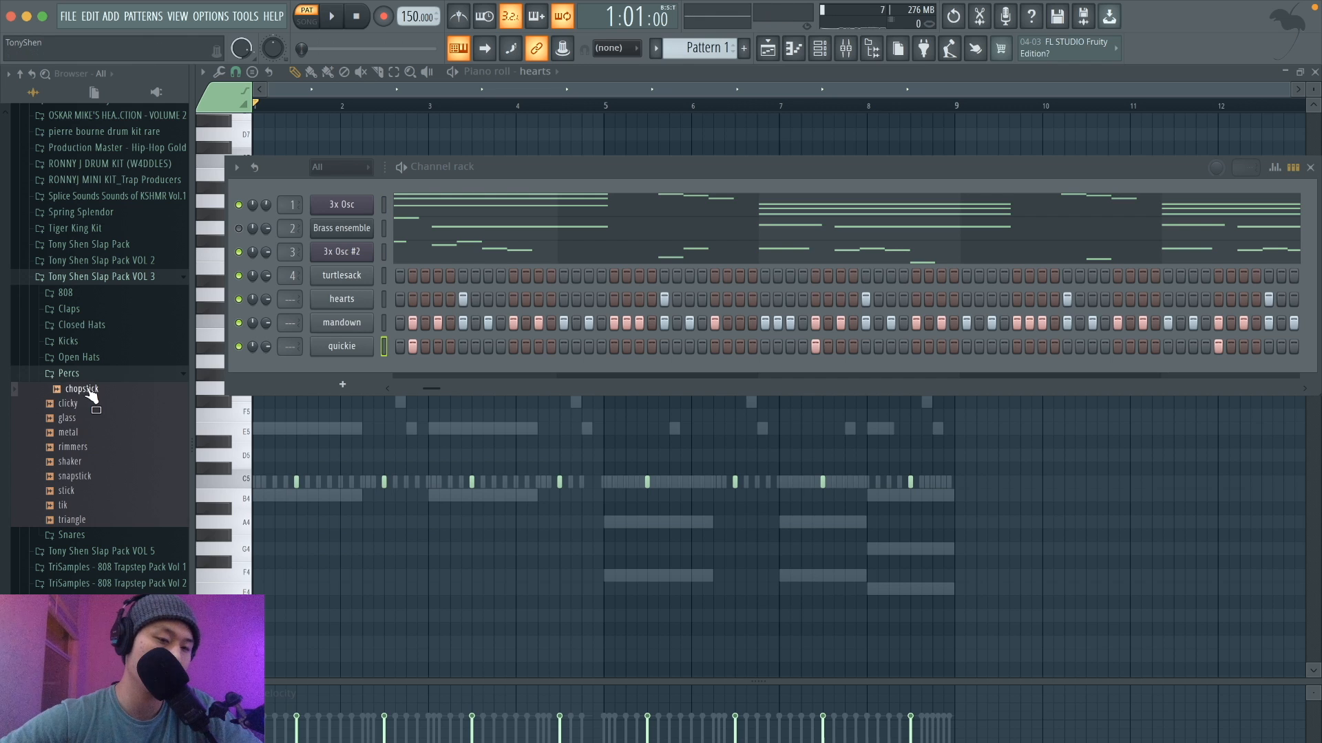
left_click_drag(321, 360, 321, 360)
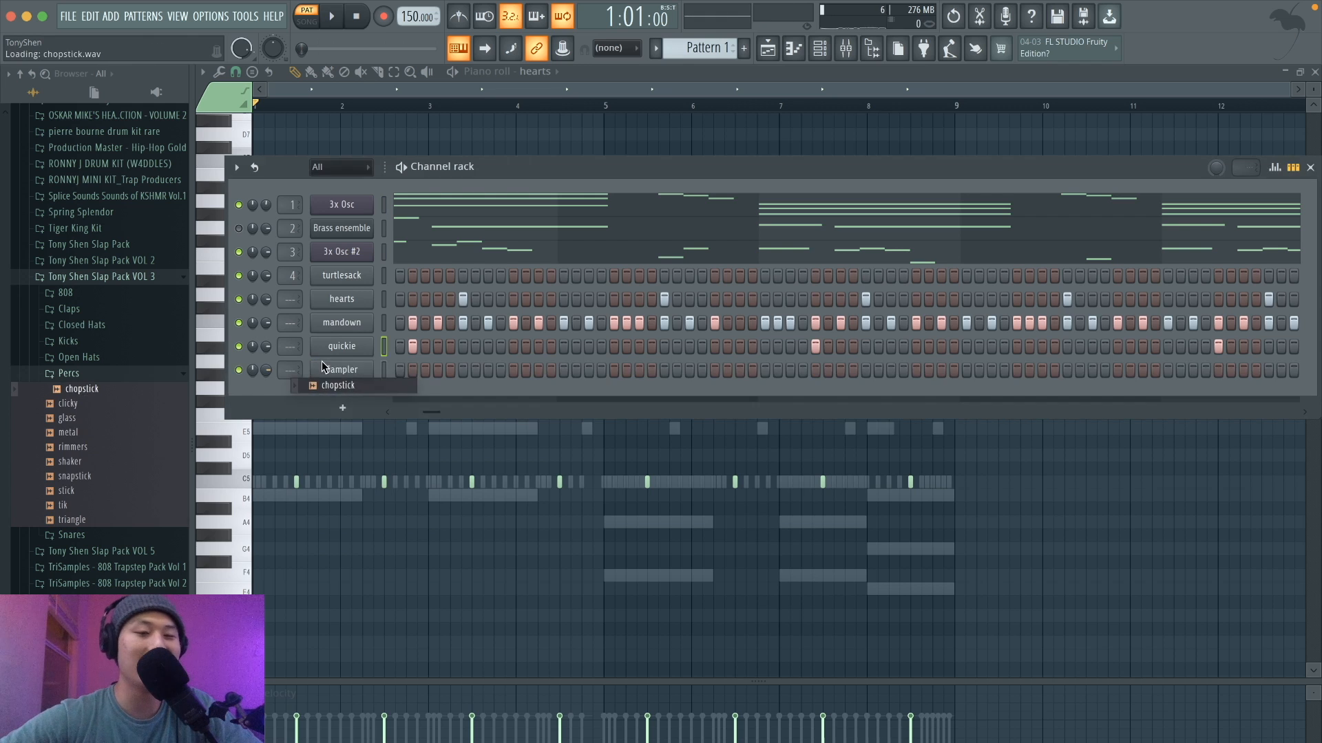
left_click_drag(428, 407, 376, 410)
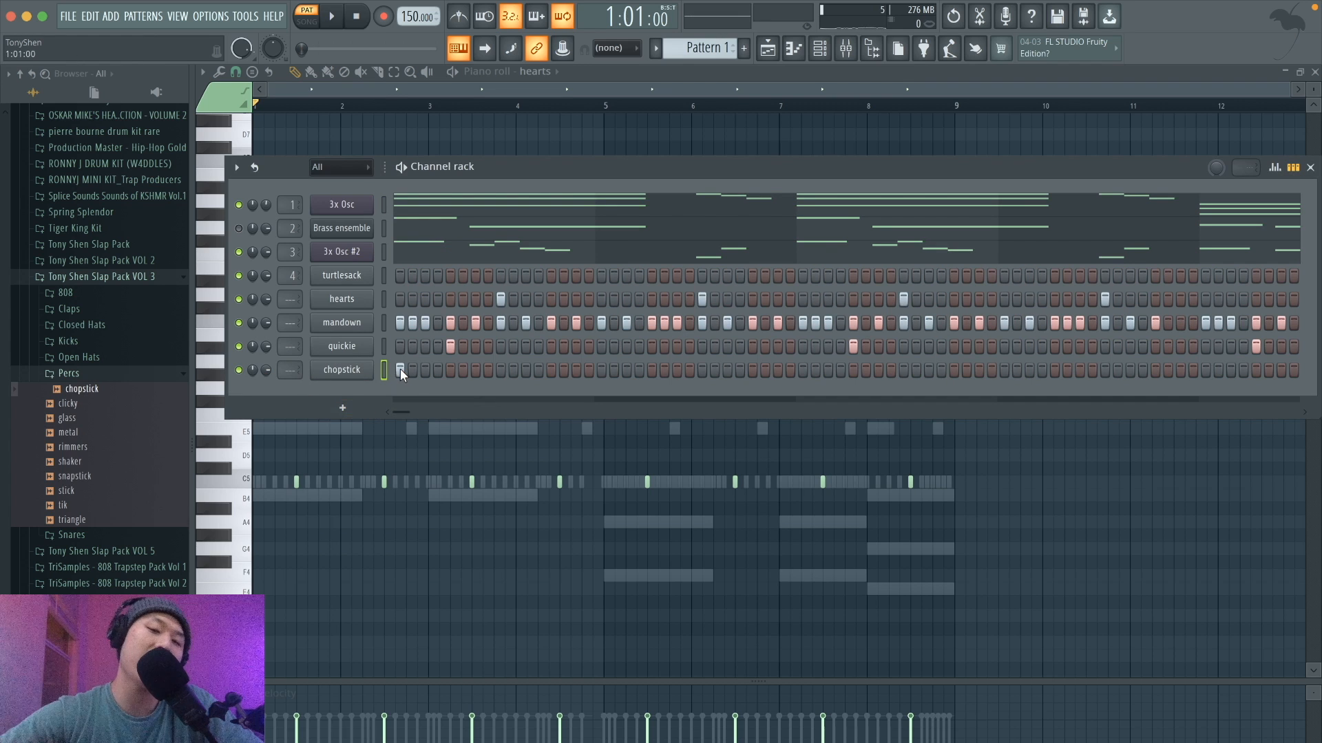
key("space")
left_click(523, 370)
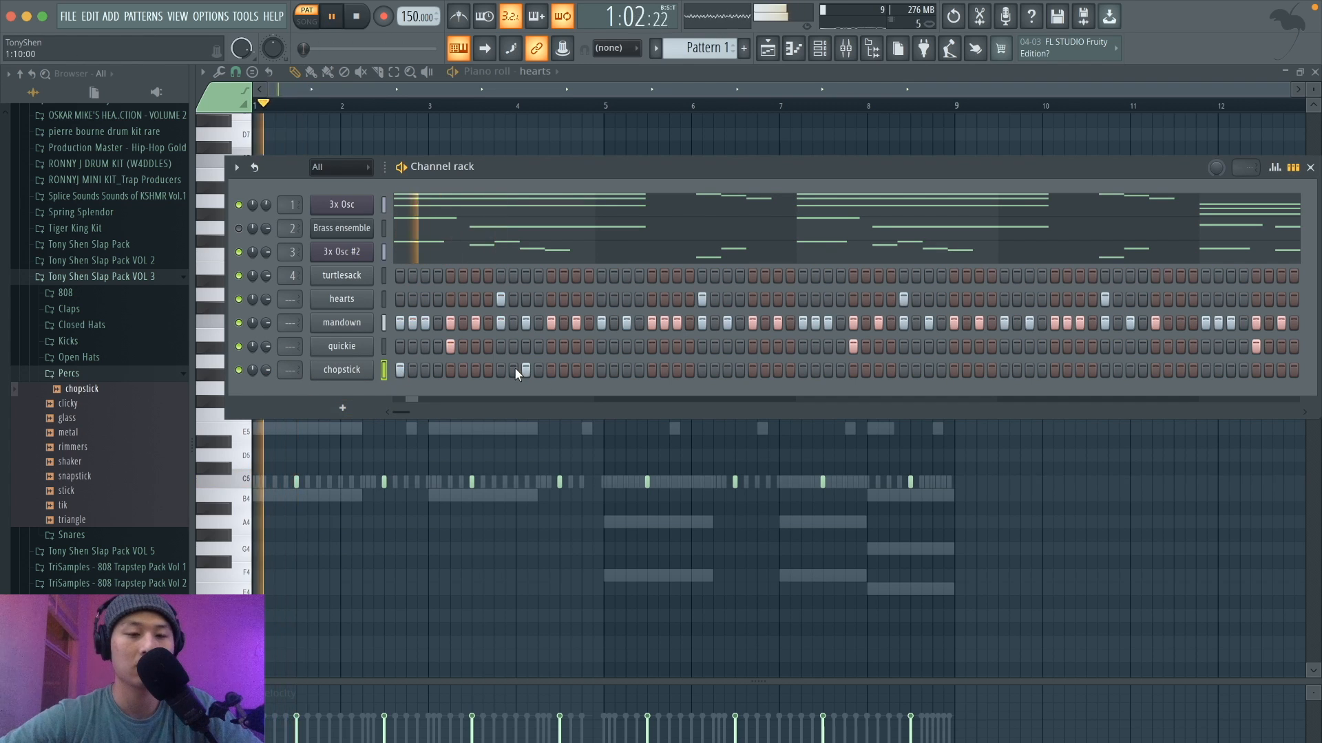
Replace the chopstick sample with shaker, and set its hits on steps 1 and 15 of bars 1 and 3, clearing step 11.
key("space")
left_click(76, 461)
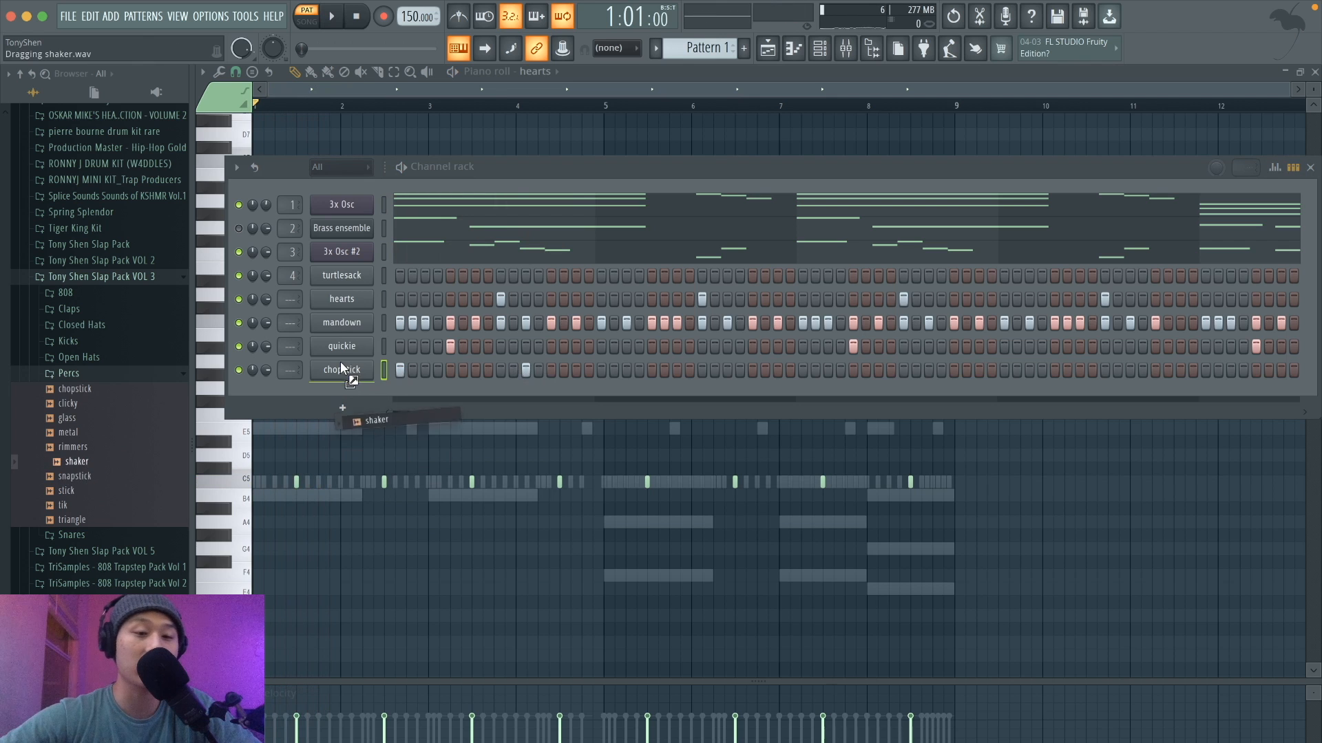
left_click_drag(340, 362, 340, 366)
key("space")
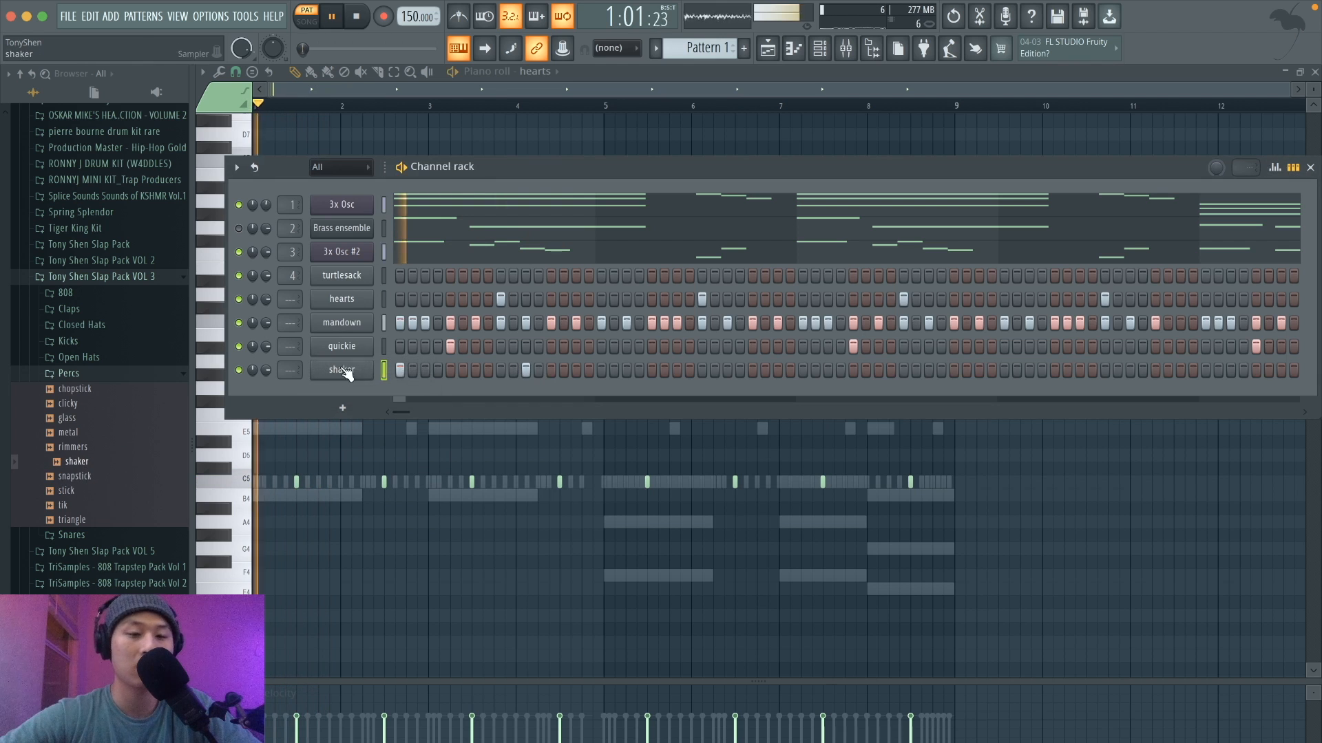
left_click(527, 370)
left_click(577, 370)
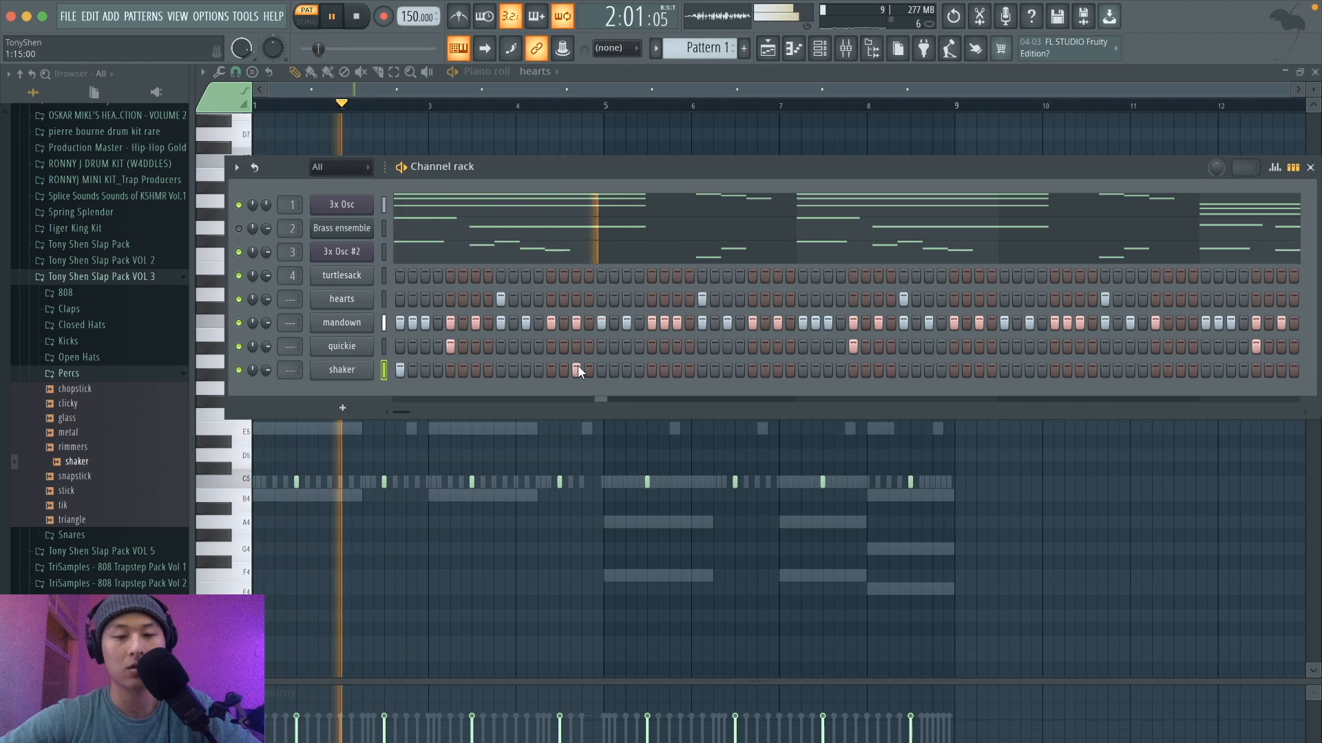
left_click(803, 371)
left_click(978, 370)
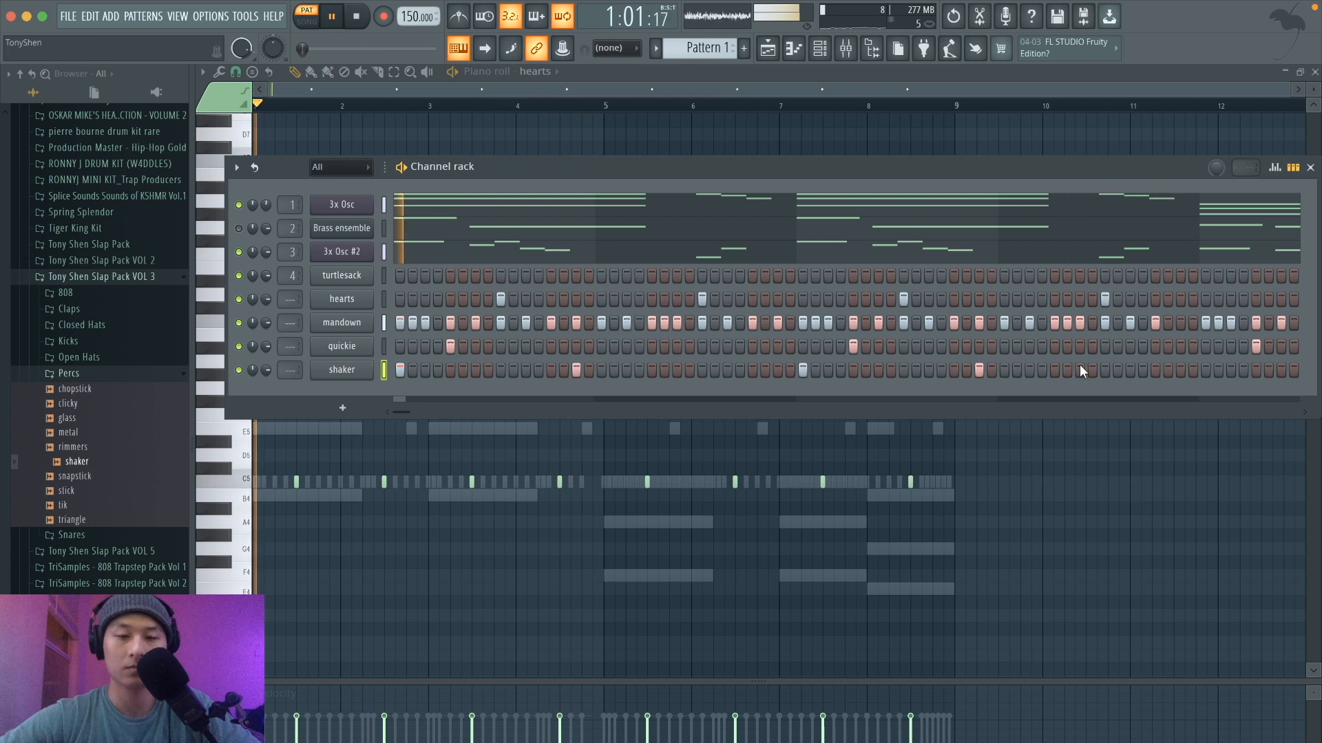
Copy the shaker hits into bars 5 to 8 in the piano roll and delete the last copied hit near the end of bar 7.
left_click(1293, 167)
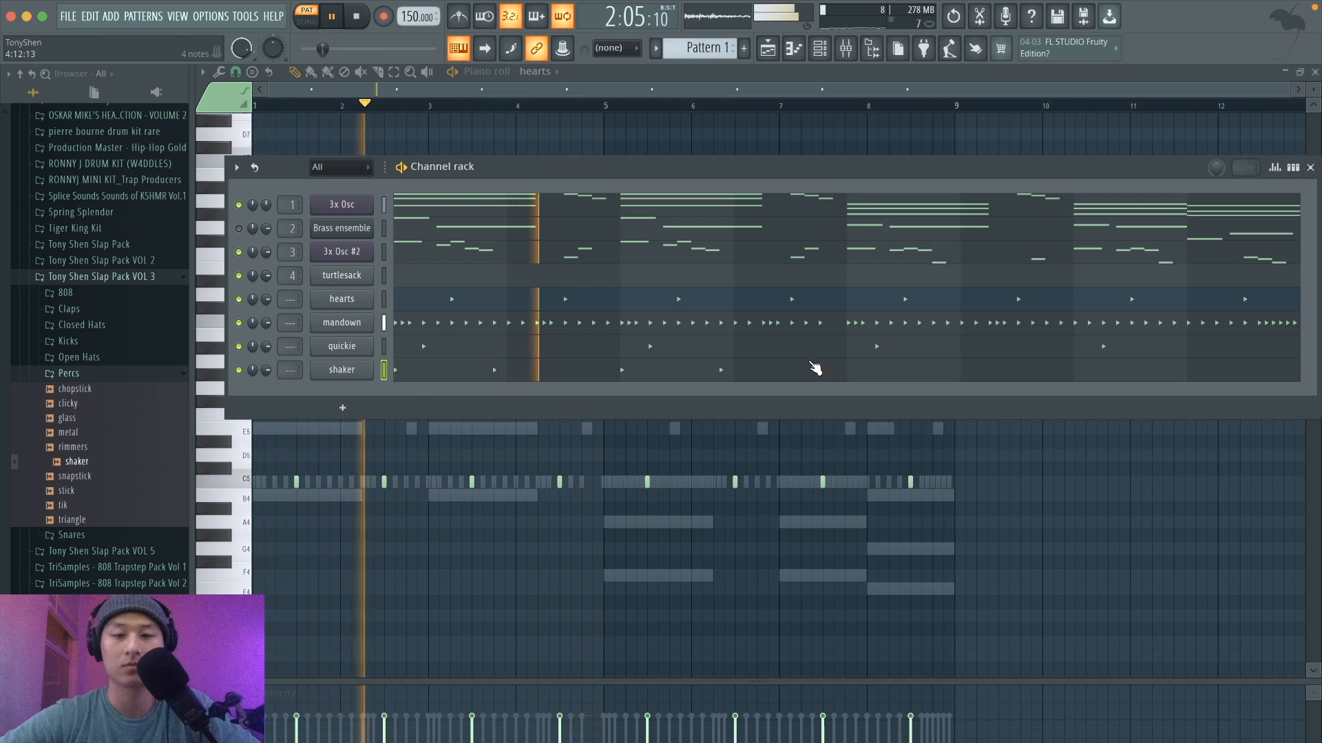
left_click(803, 375)
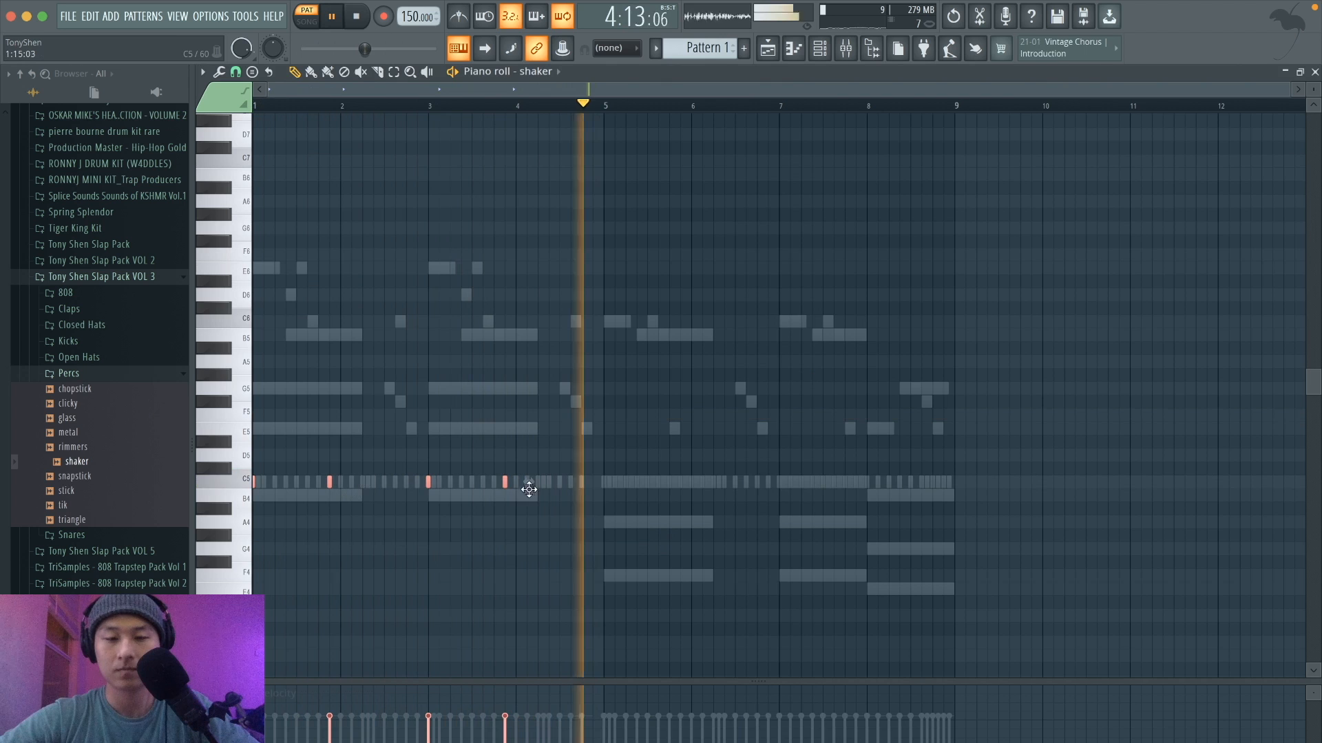
left_click_drag(529, 490, 680, 499)
left_click(731, 372, "super")
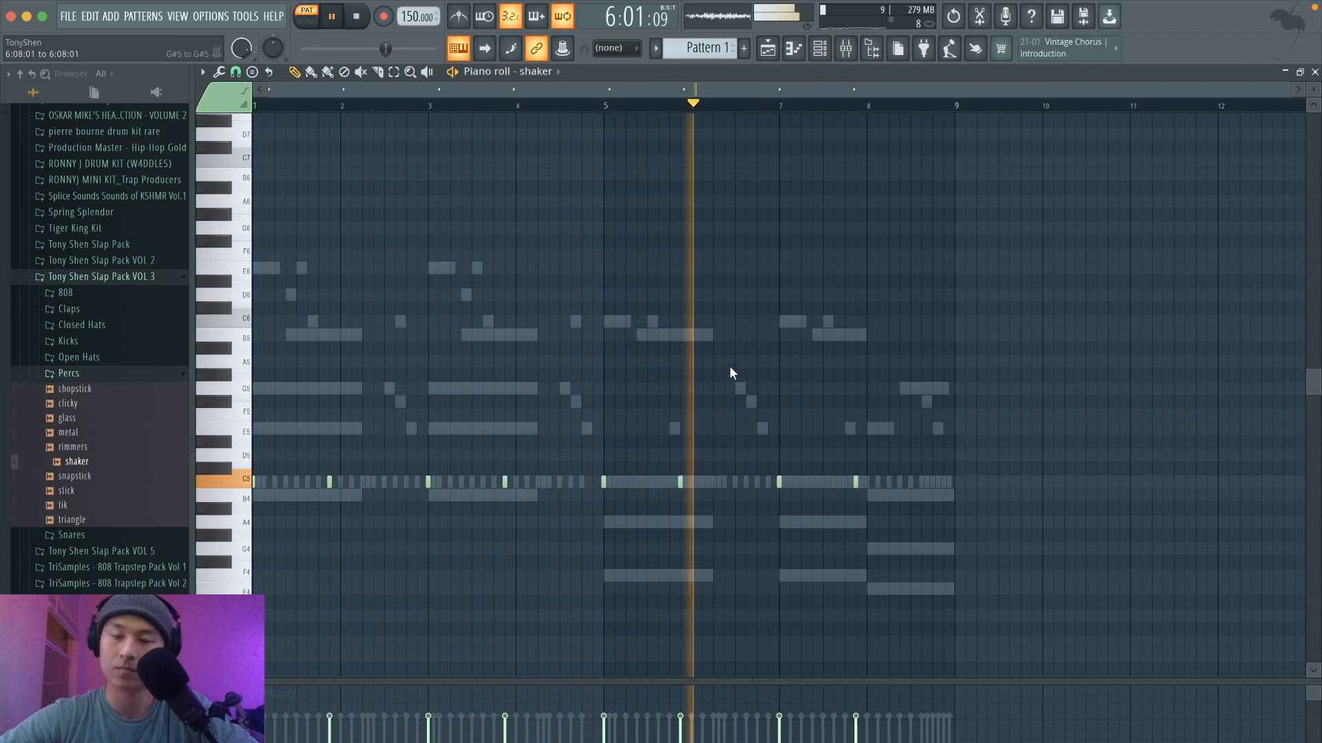
left_click_drag(849, 457, 886, 514)
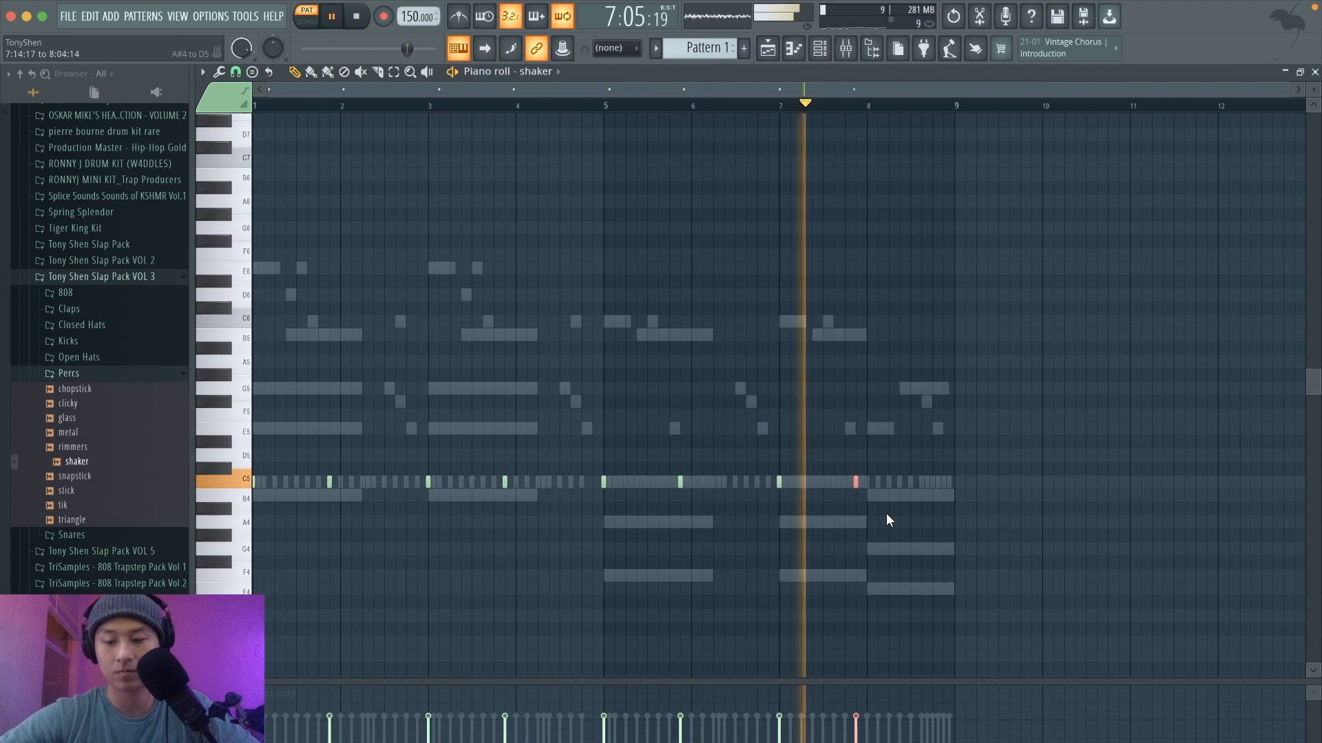
key("Delete")
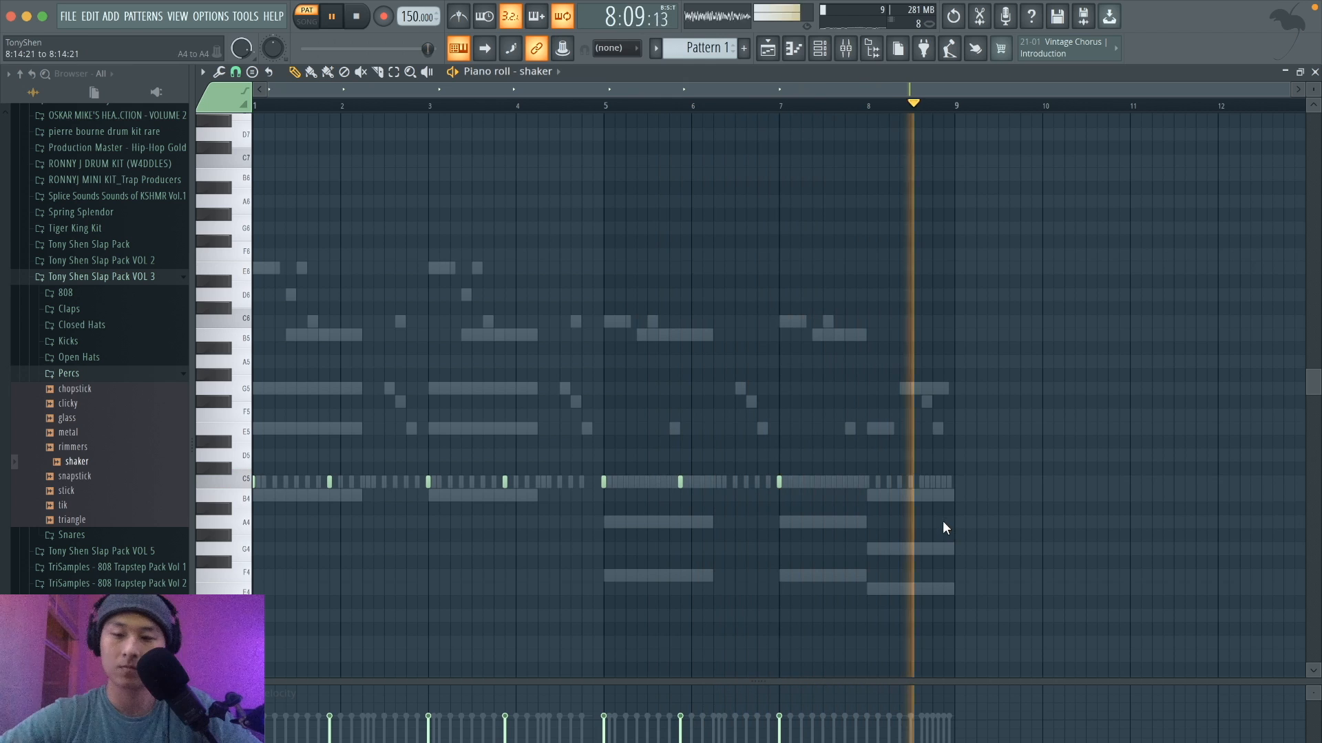
Return to the step sequencer and place turtlesack hits on steps 1 and 7 of bar 1.
left_click(769, 50)
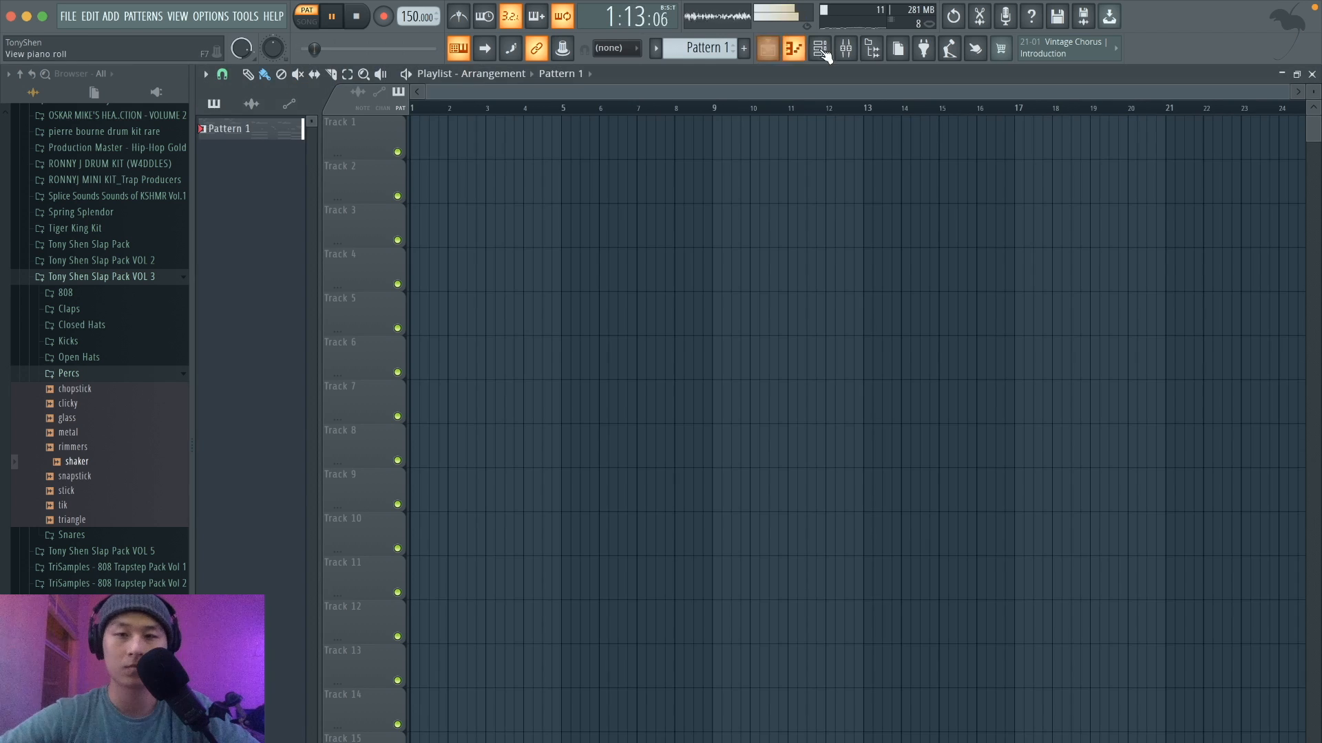
left_click(823, 53)
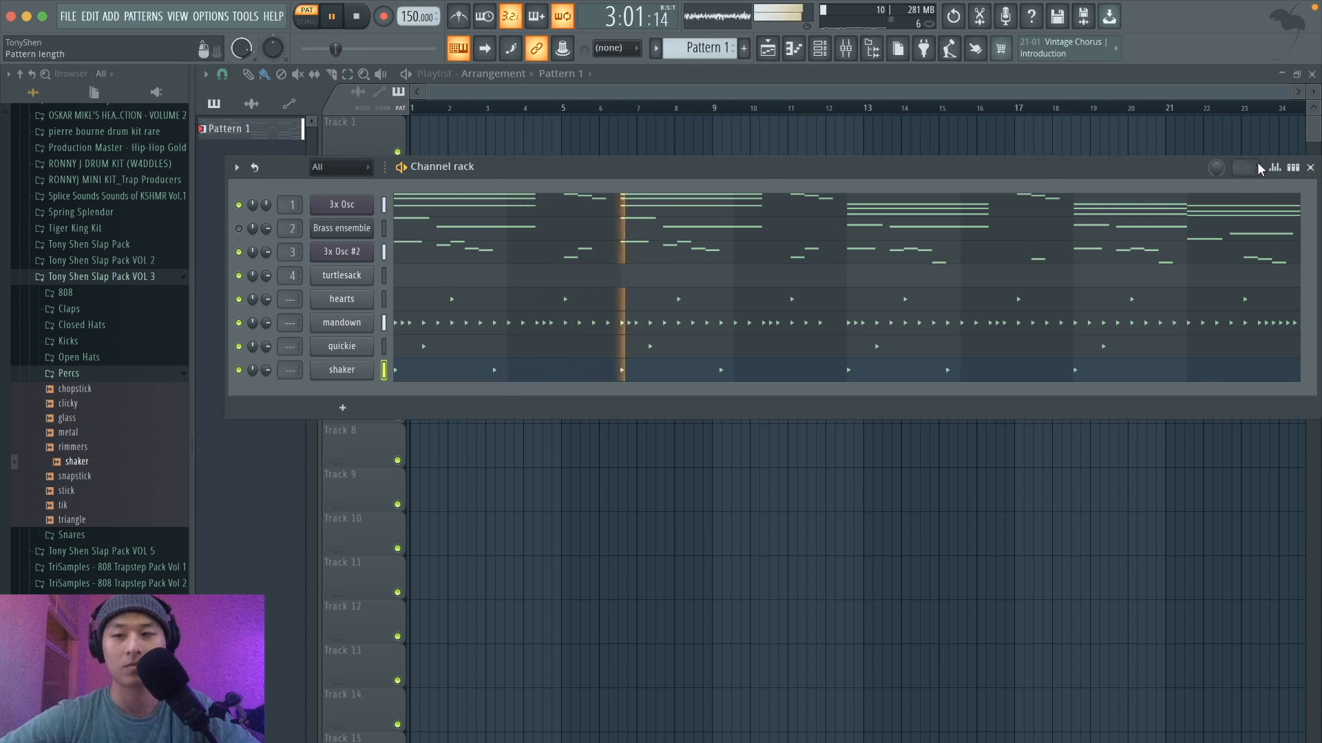
left_click(1292, 168)
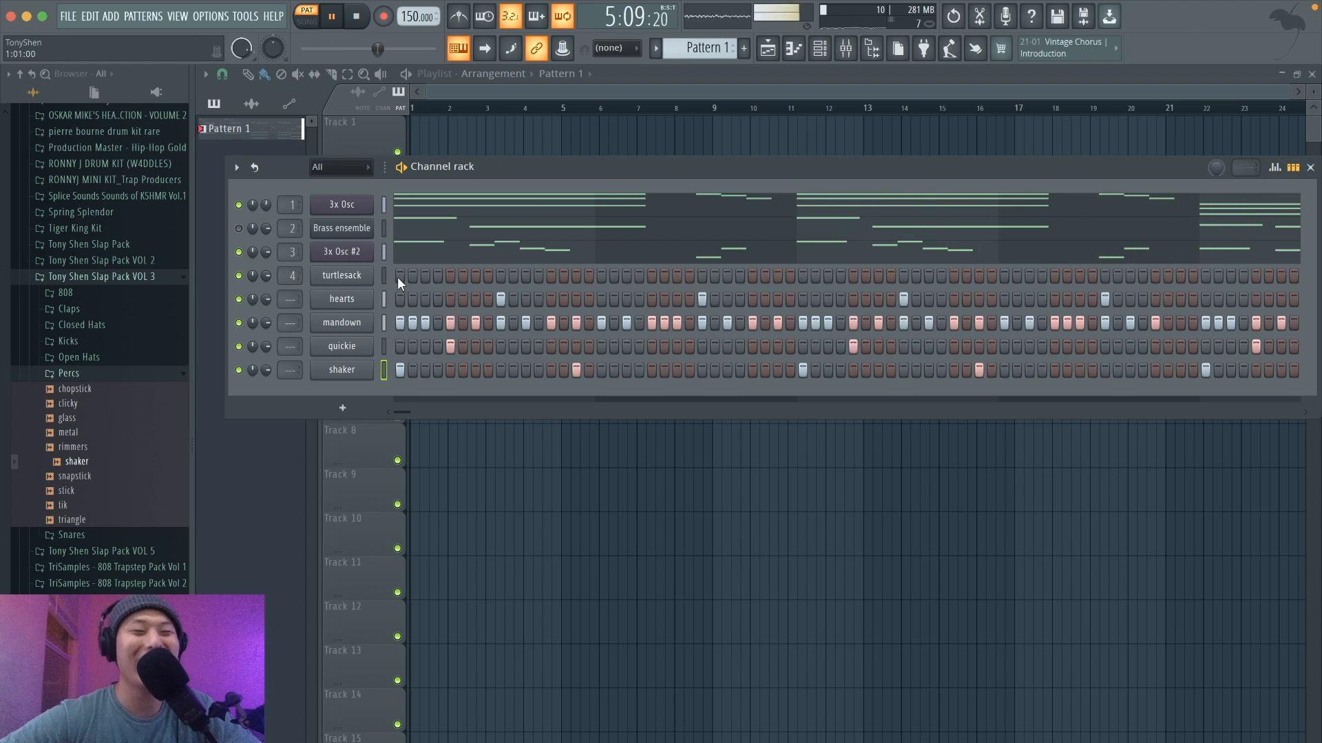
key("space")
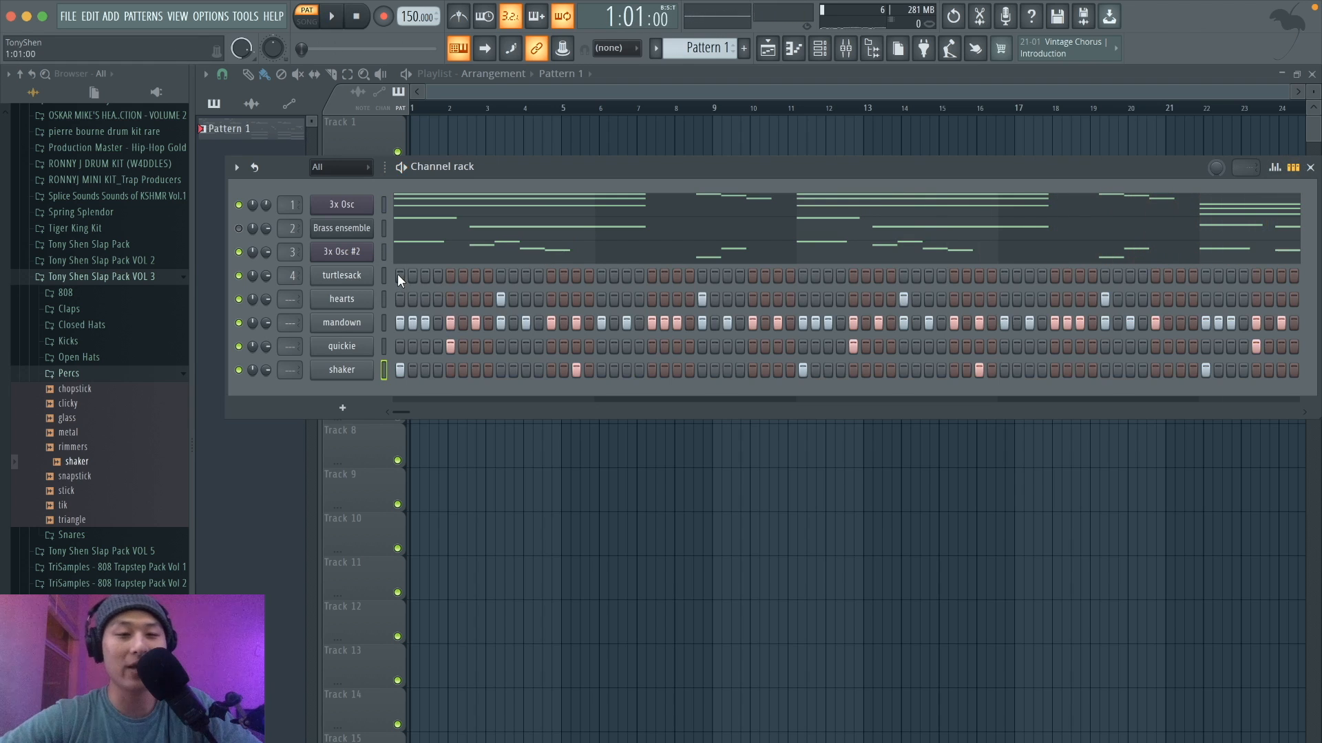
left_click(399, 275)
key("space")
left_click(474, 275)
key("space")
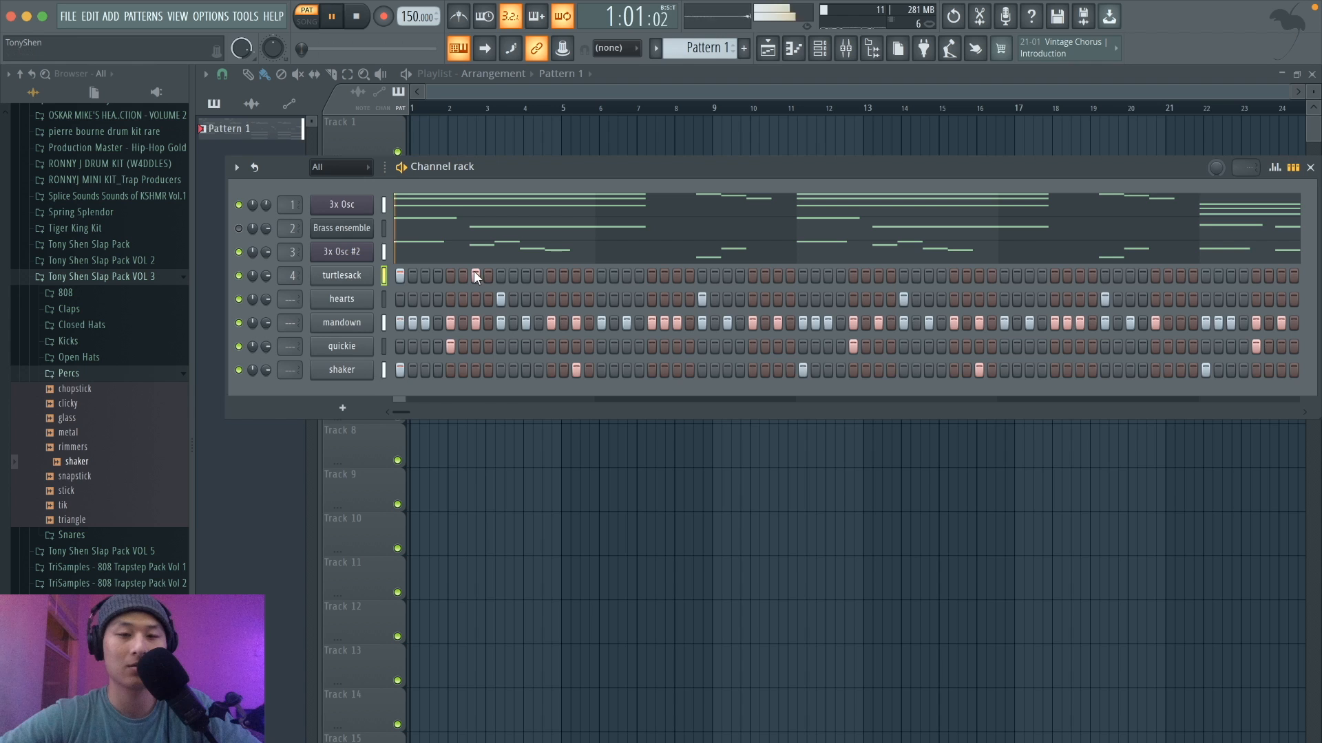
Add turtlesack hits on step 5 of bar 2, steps 1 and 7 of bar 3, and step 5 of bar 4.
left_click(648, 275)
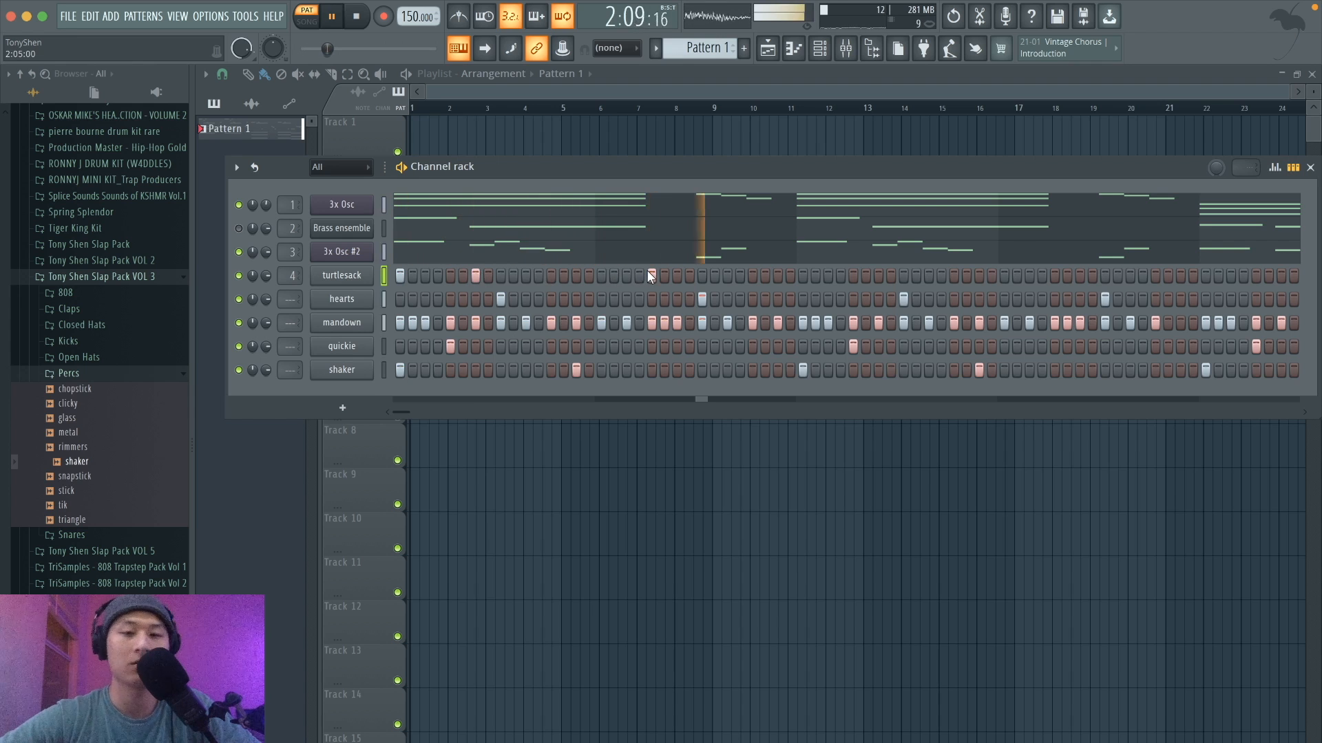
left_click(803, 275)
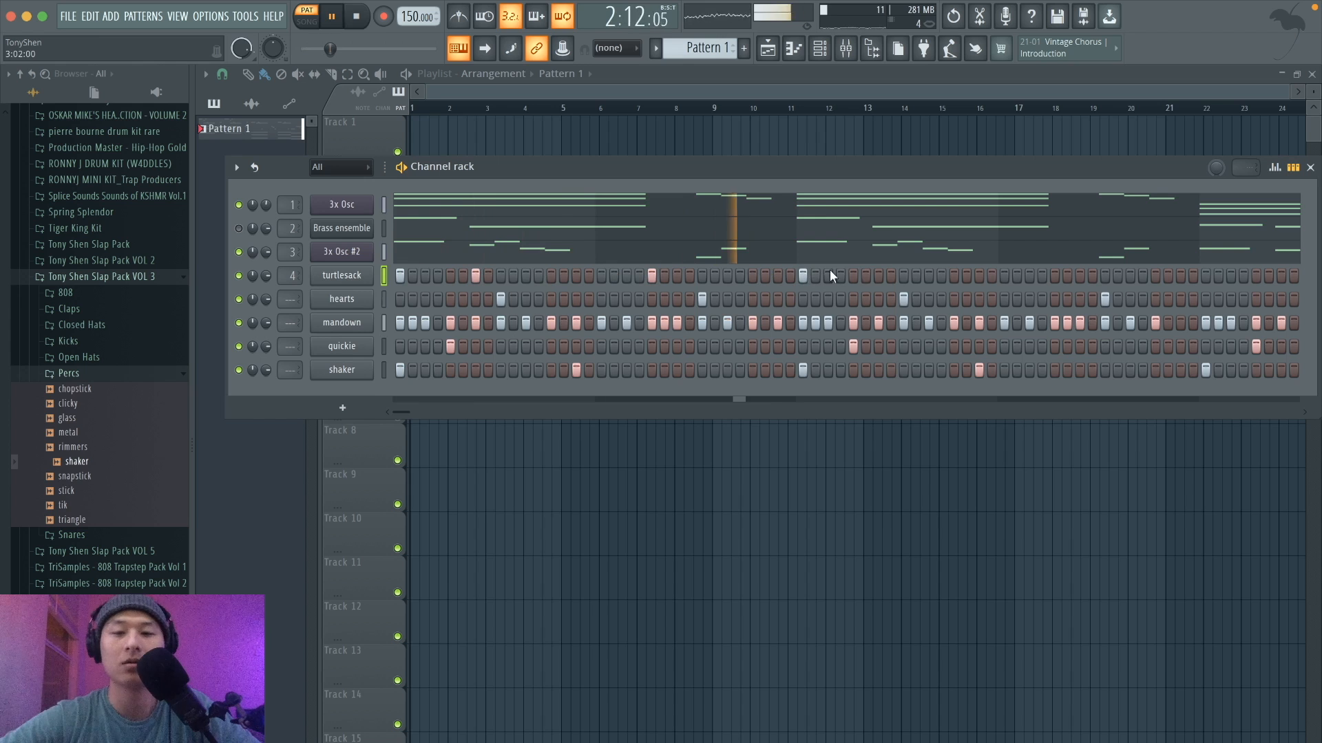
left_click(877, 274)
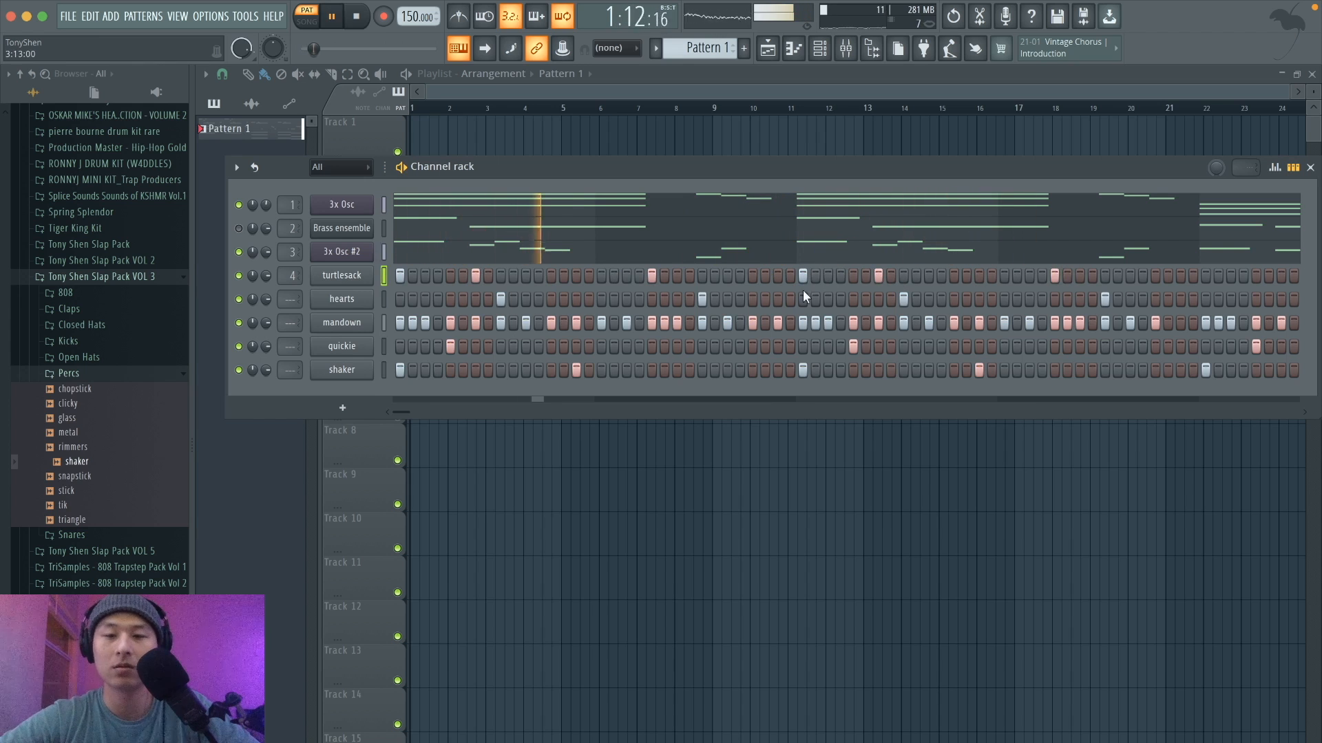
Add turtlesack hits on step 15 of bar 1, step 11 of bar 4 and step 1 of bar 5, and replay the pattern.
left_click(575, 274)
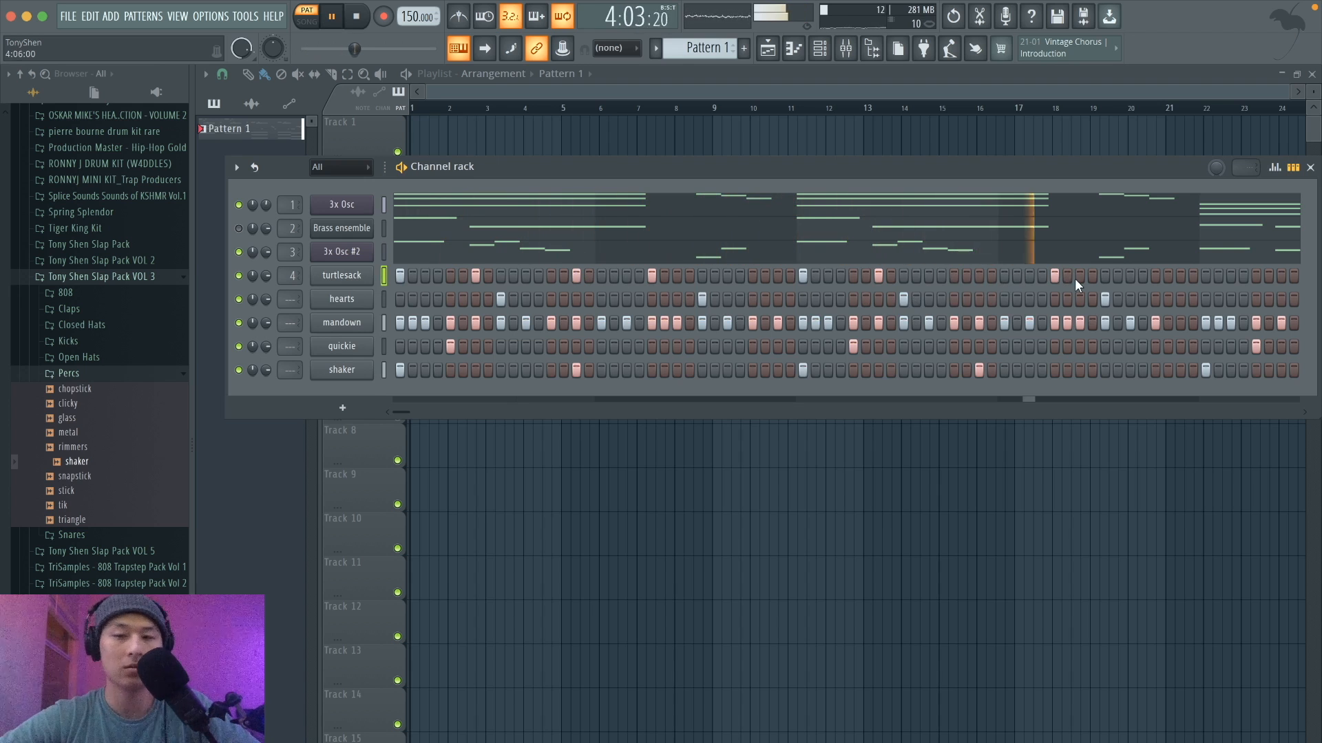
key("space")
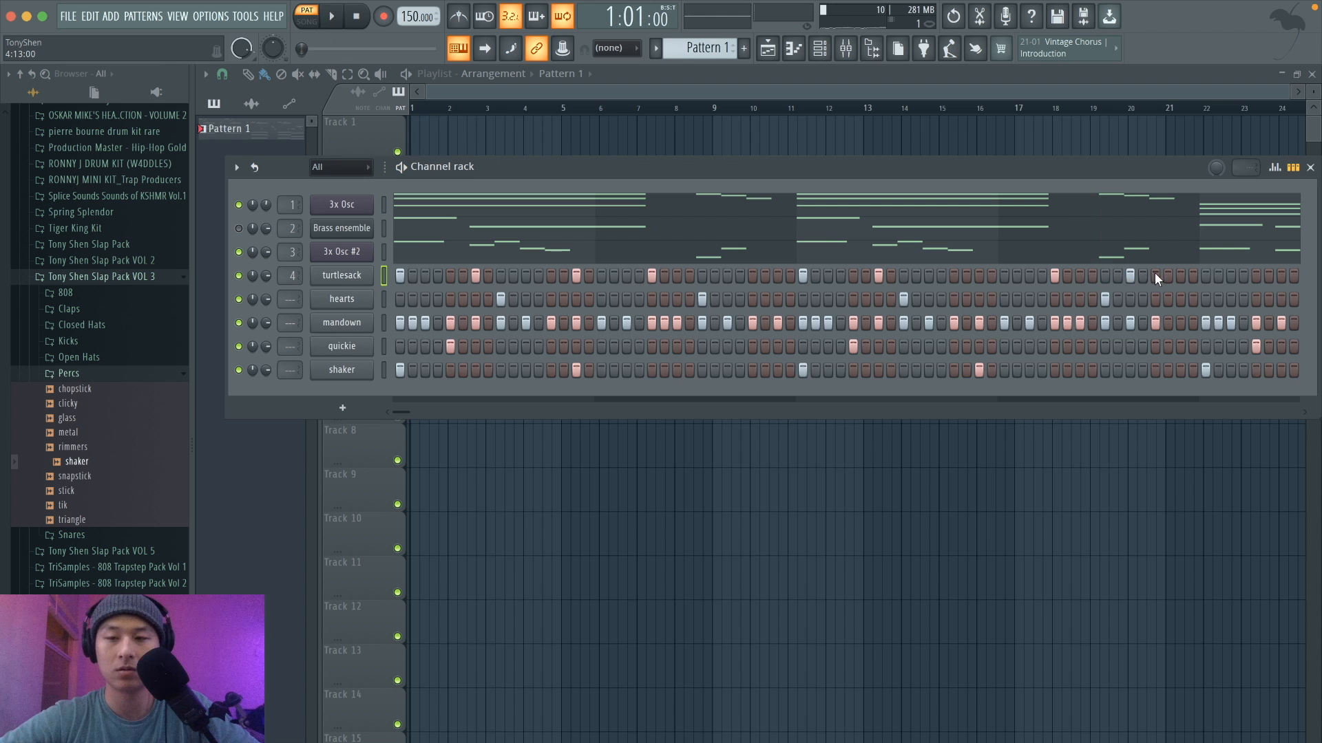
key("space")
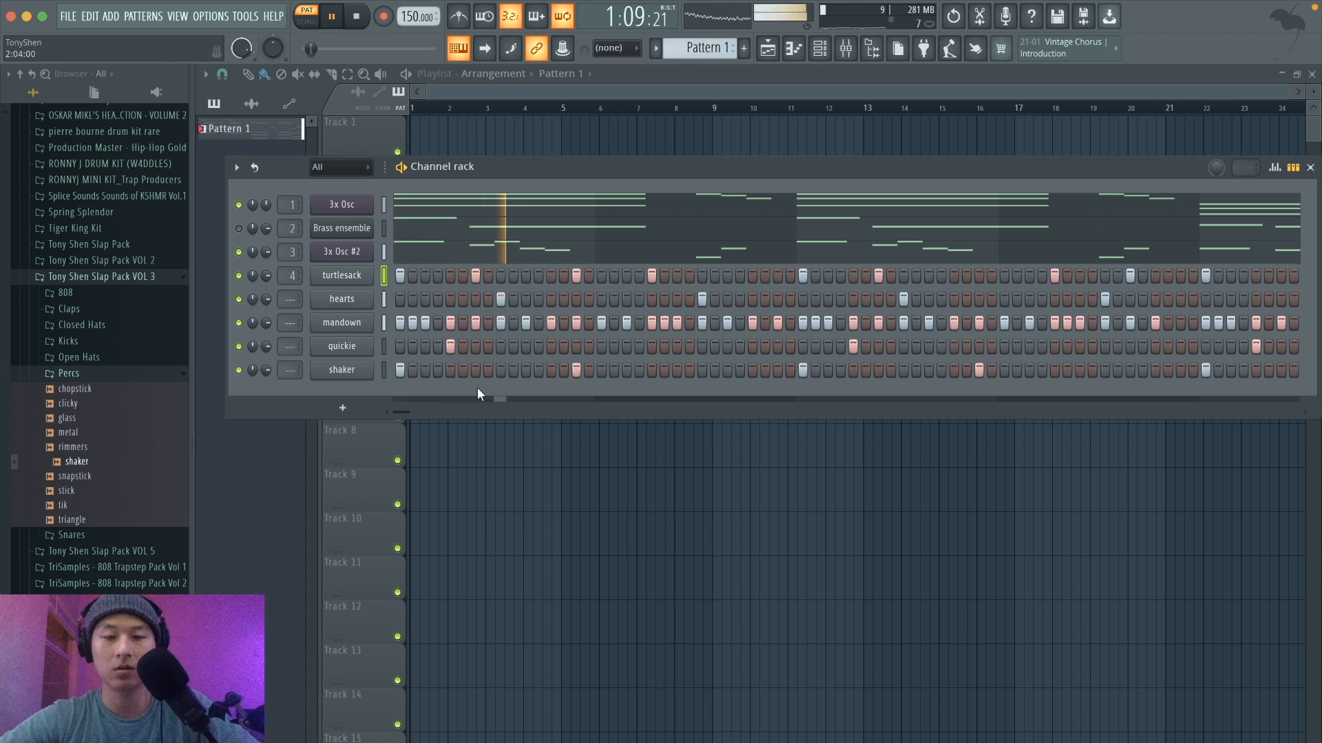
Add turtlesack hits on steps 5 and 11 of bar 6 and step 1 of bar 7.
left_click_drag(402, 409, 431, 405)
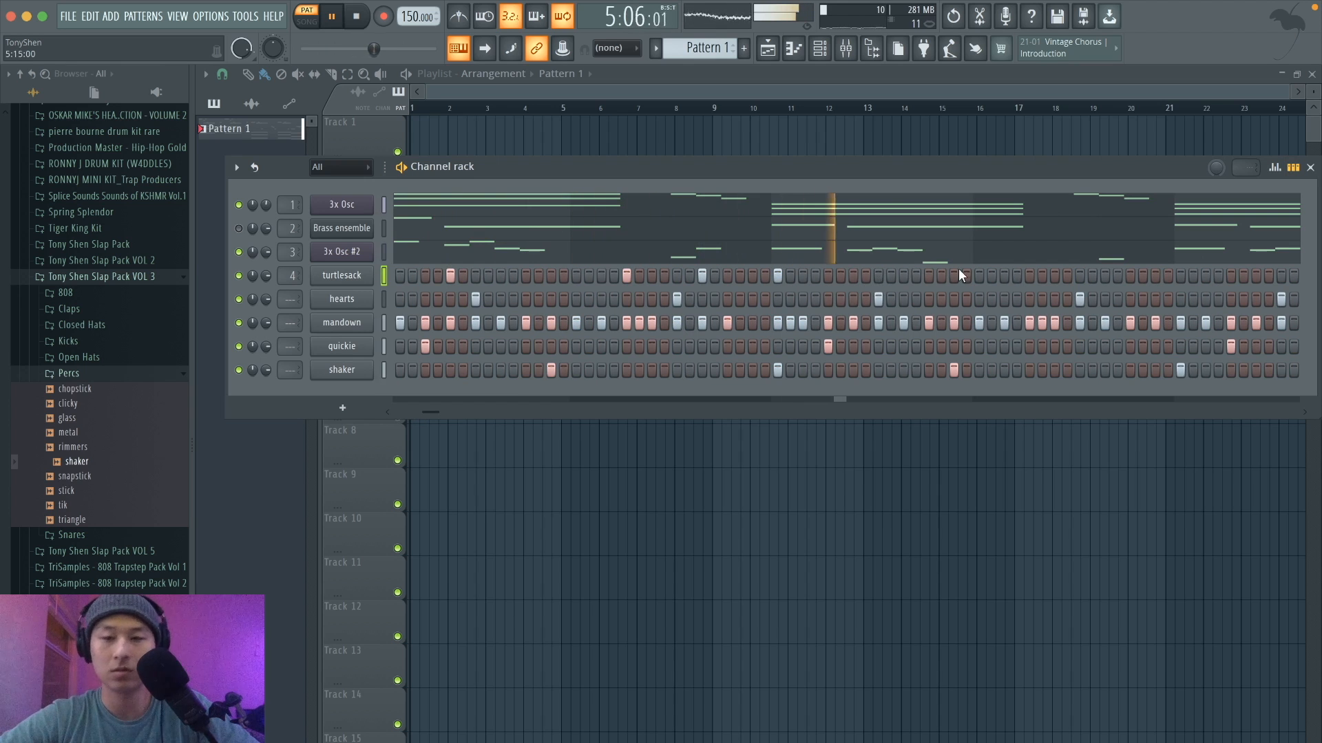
left_click(1027, 275)
left_click(1105, 274)
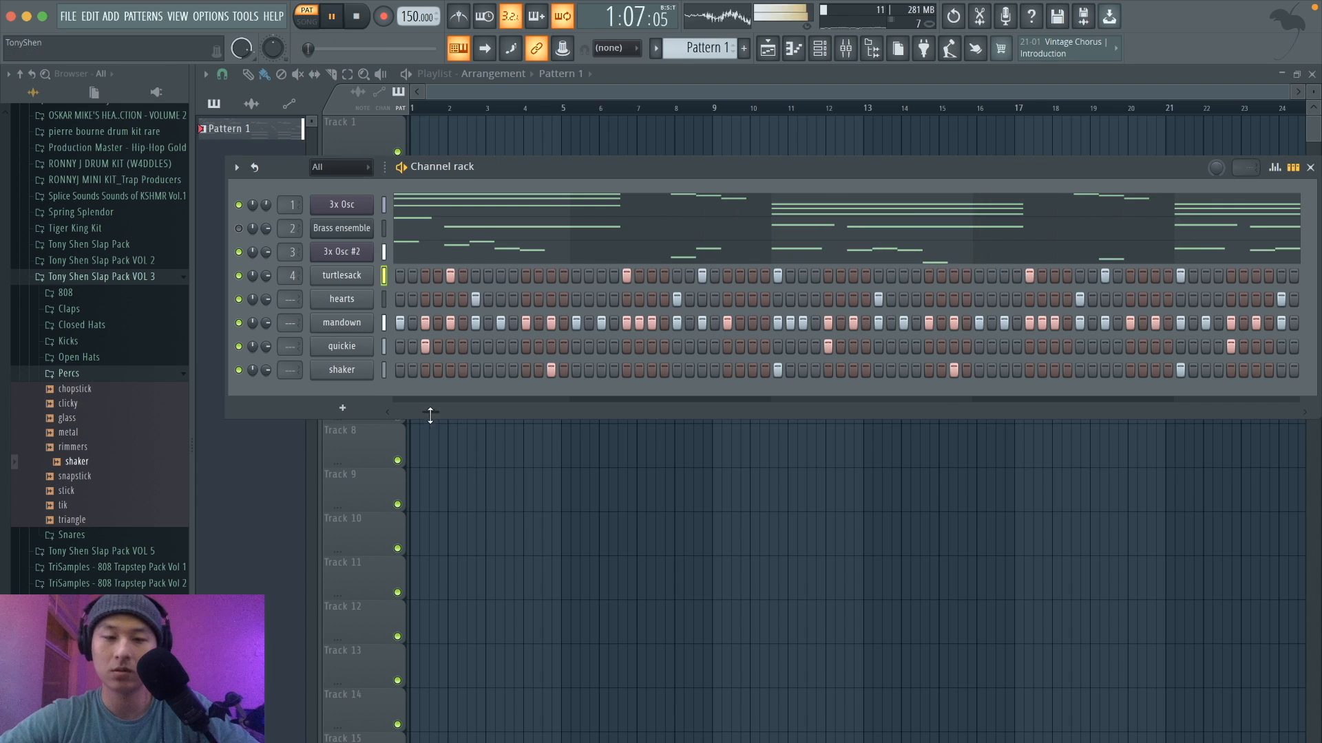
Add turtlesack hits on steps 5 and 11 of bar 8 and stop the playback.
left_click_drag(430, 412, 448, 407)
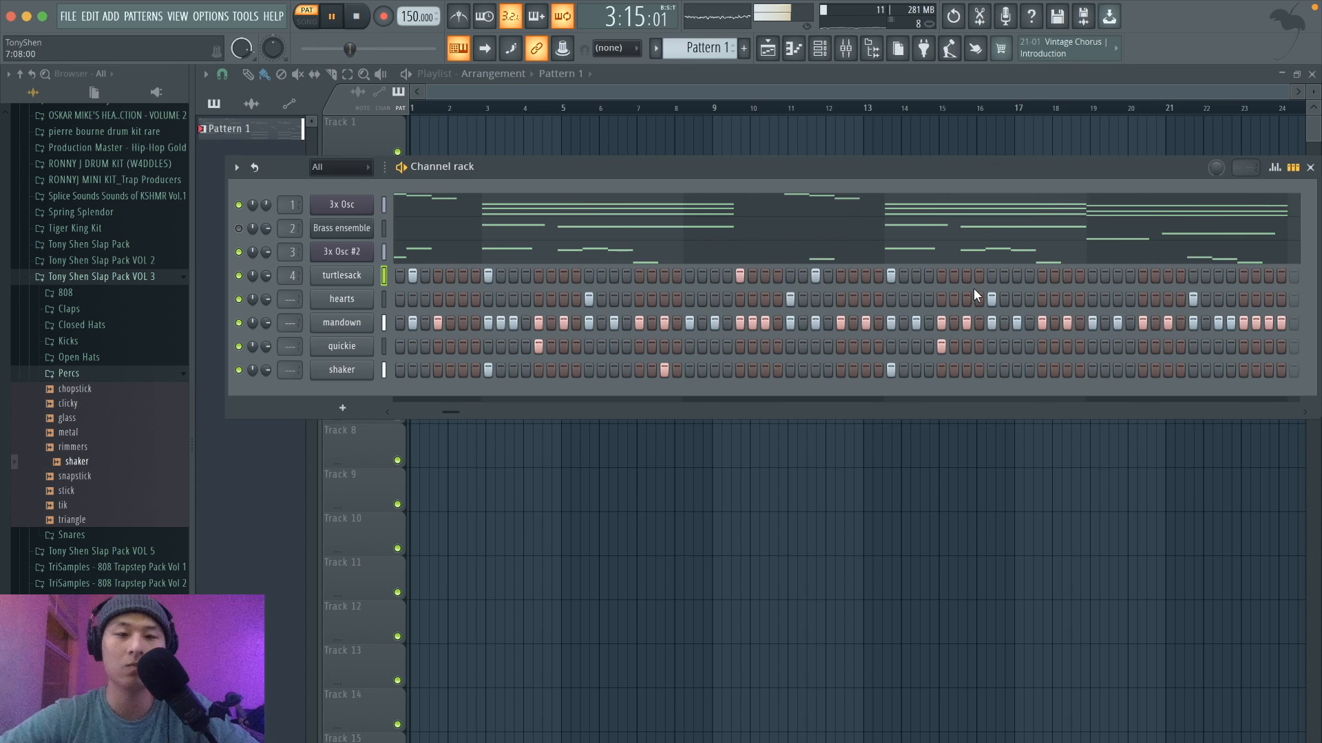
left_click(1143, 276)
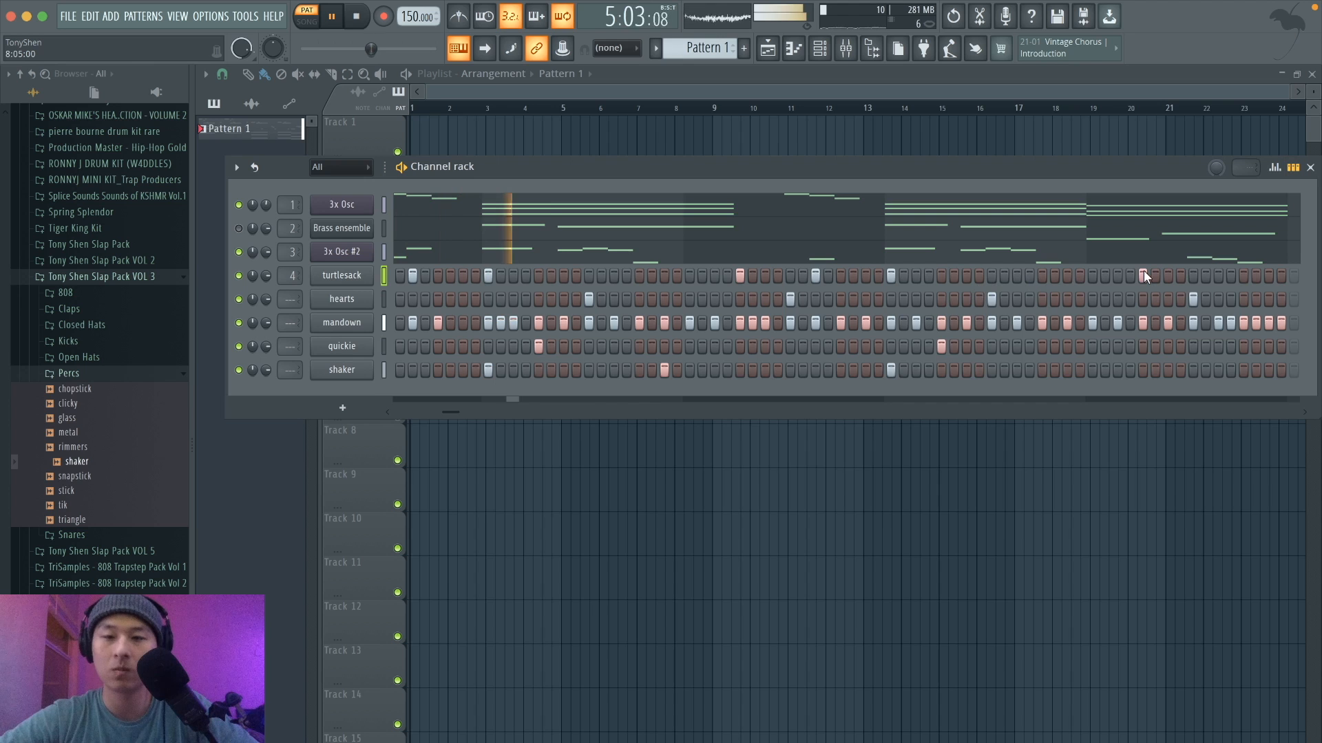
left_click(1219, 275)
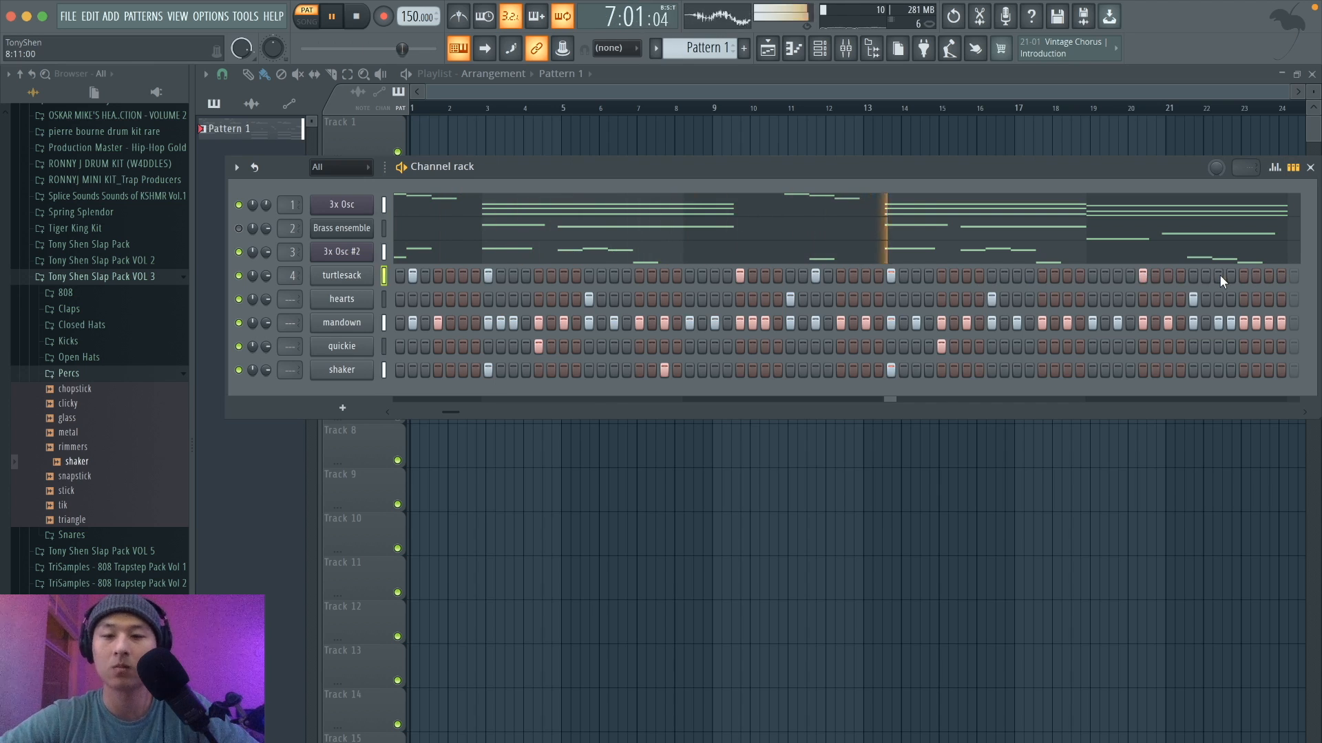
left_click(1268, 275)
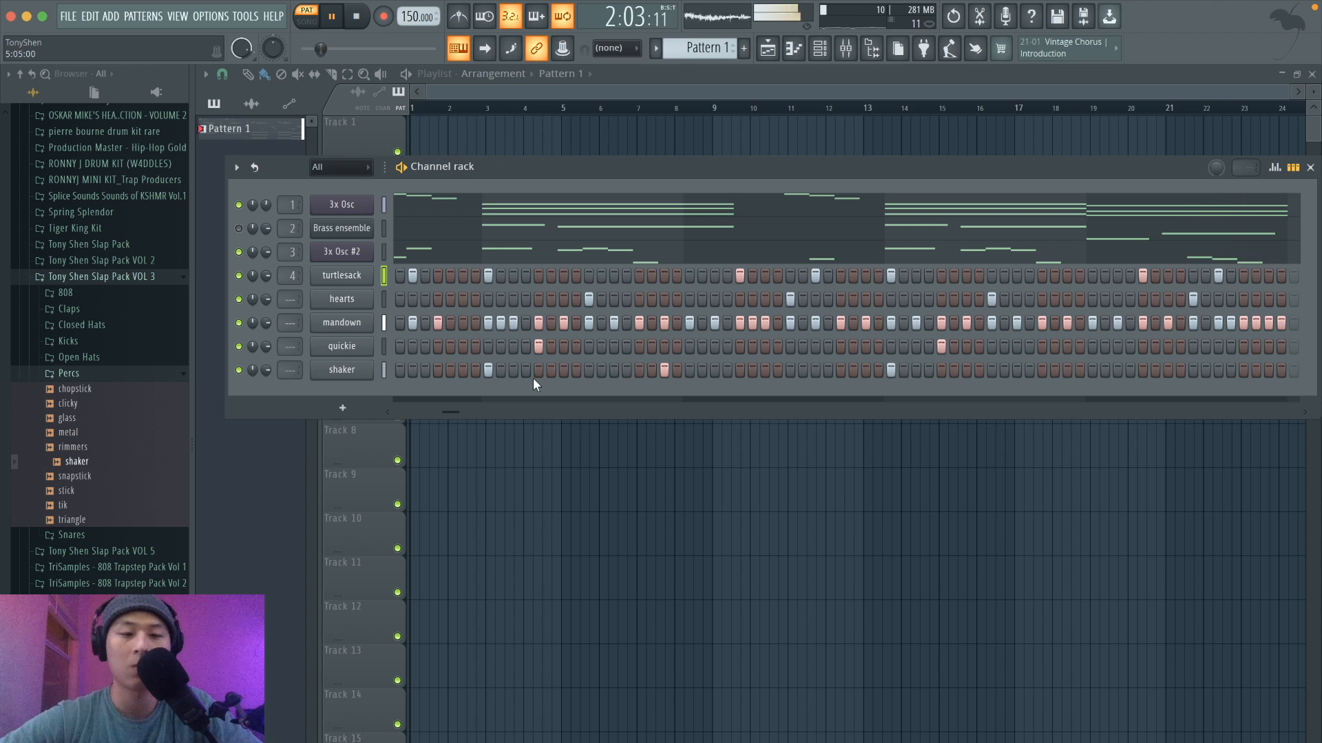
left_click_drag(456, 412, 322, 418)
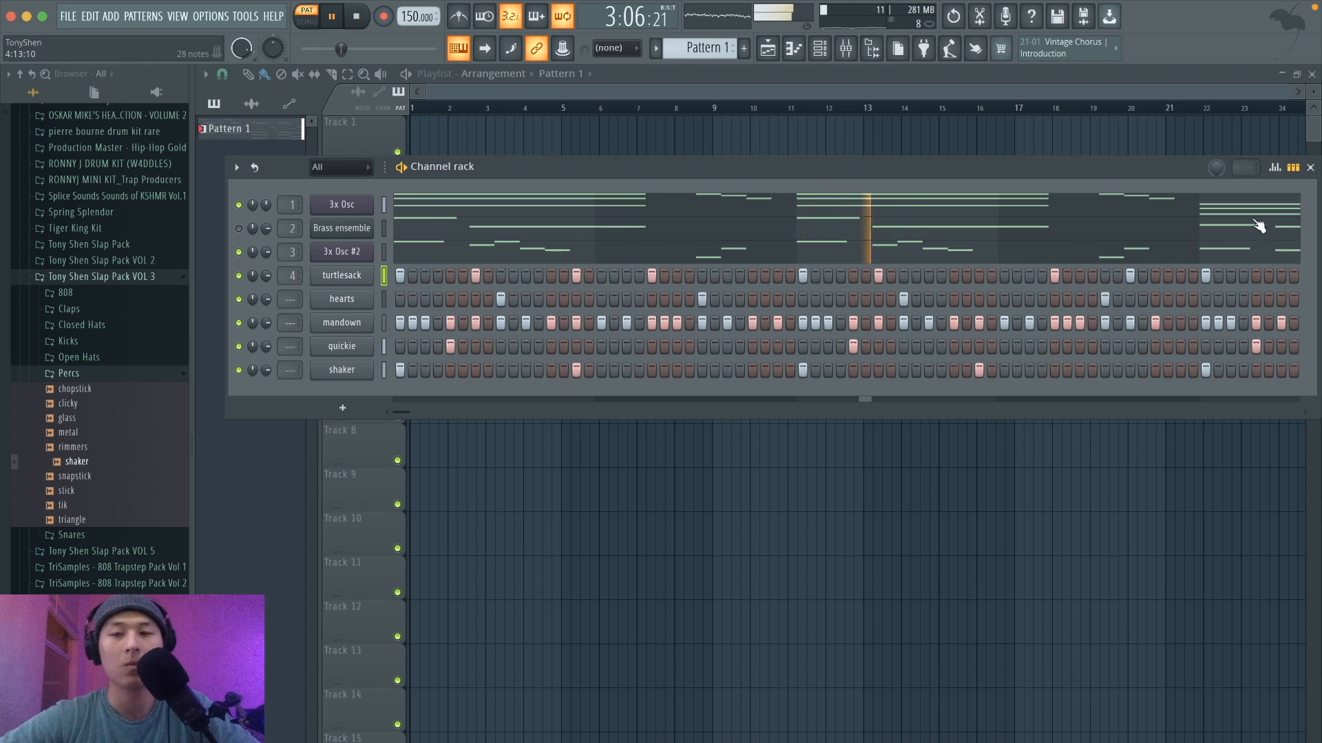
key("space")
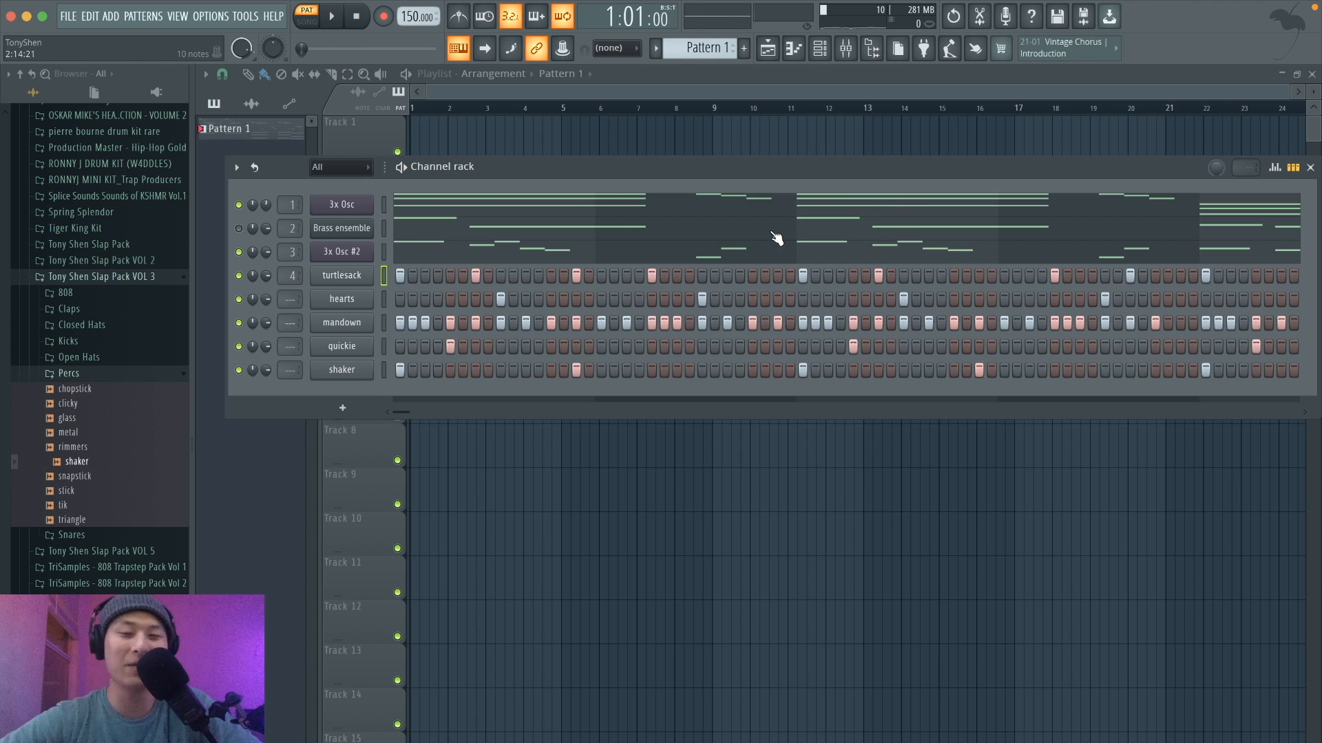
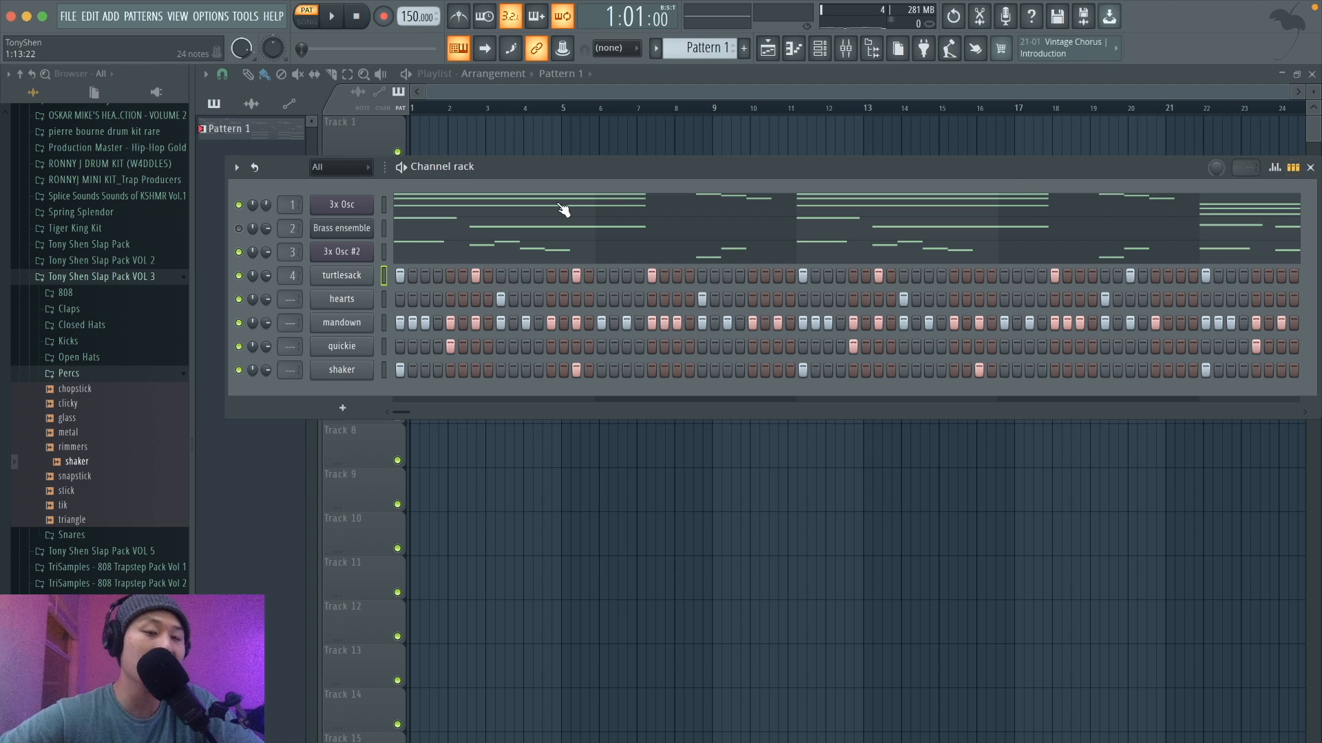
Enable the turtlesack channel's volume envelope with hold at maximum and attack, decay, sustain and release at minimum.
left_click(356, 280)
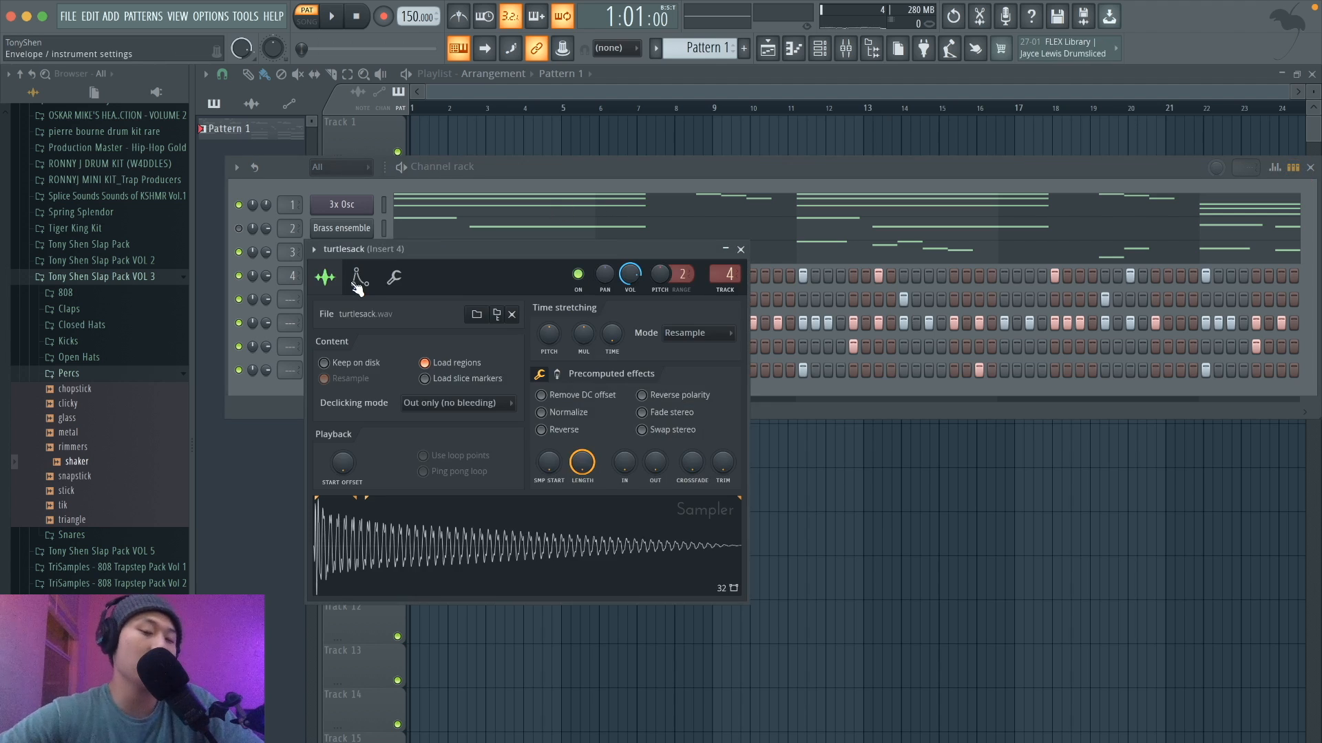
left_click_drag(387, 251, 489, 186)
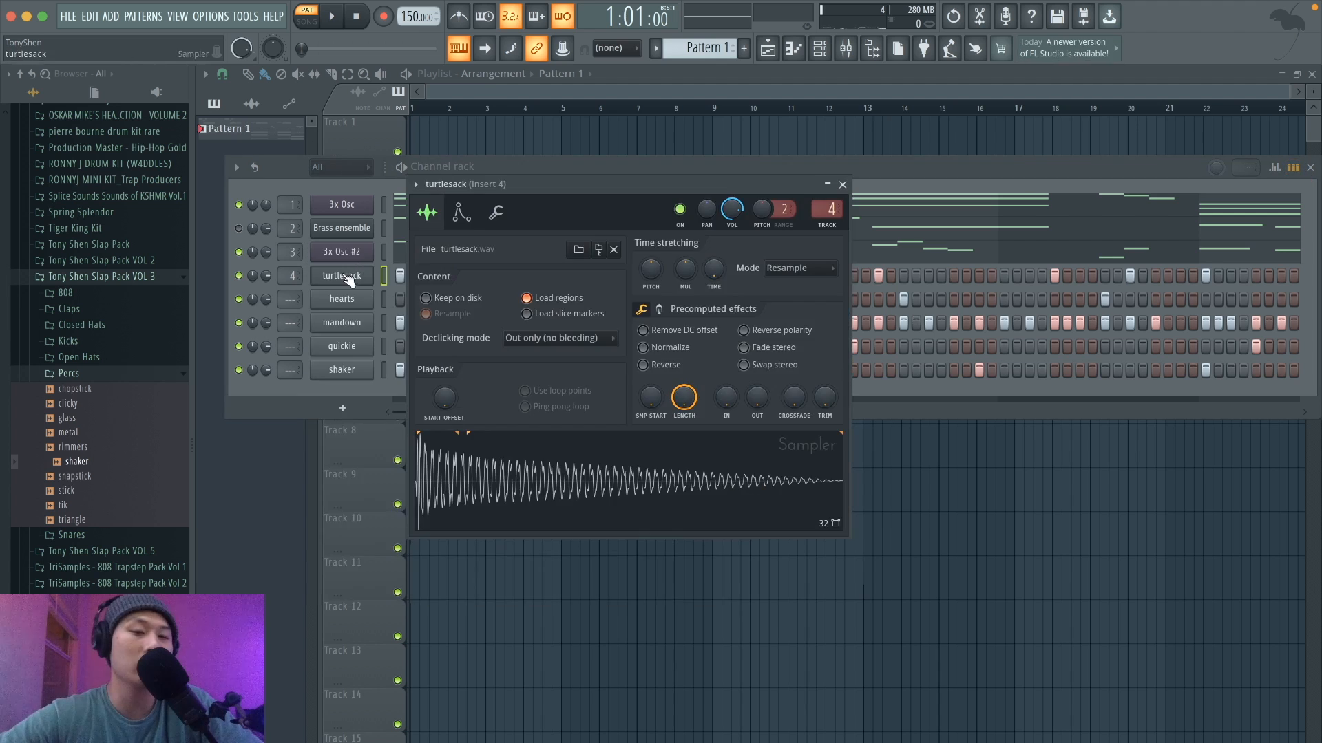
left_click(477, 218)
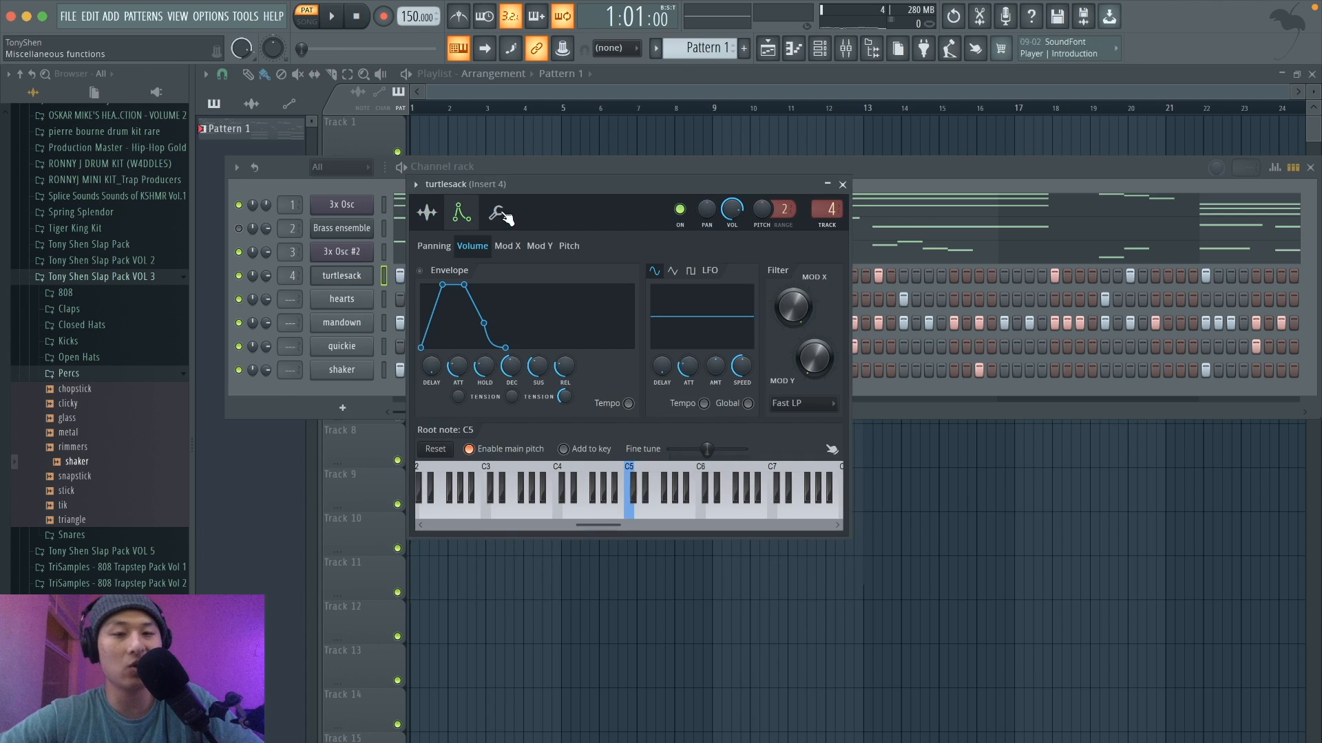
left_click(420, 271)
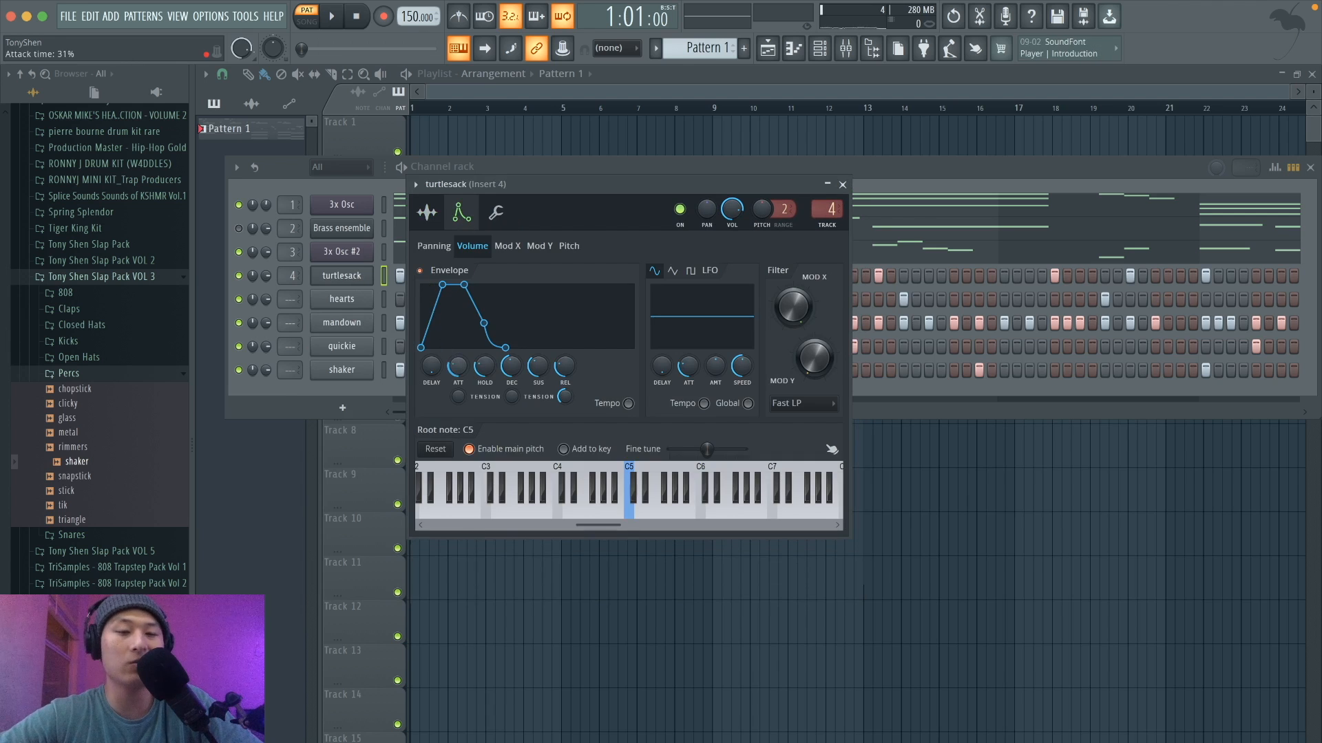
left_click_drag(457, 366, 482, 290)
left_click_drag(508, 366, 531, 420)
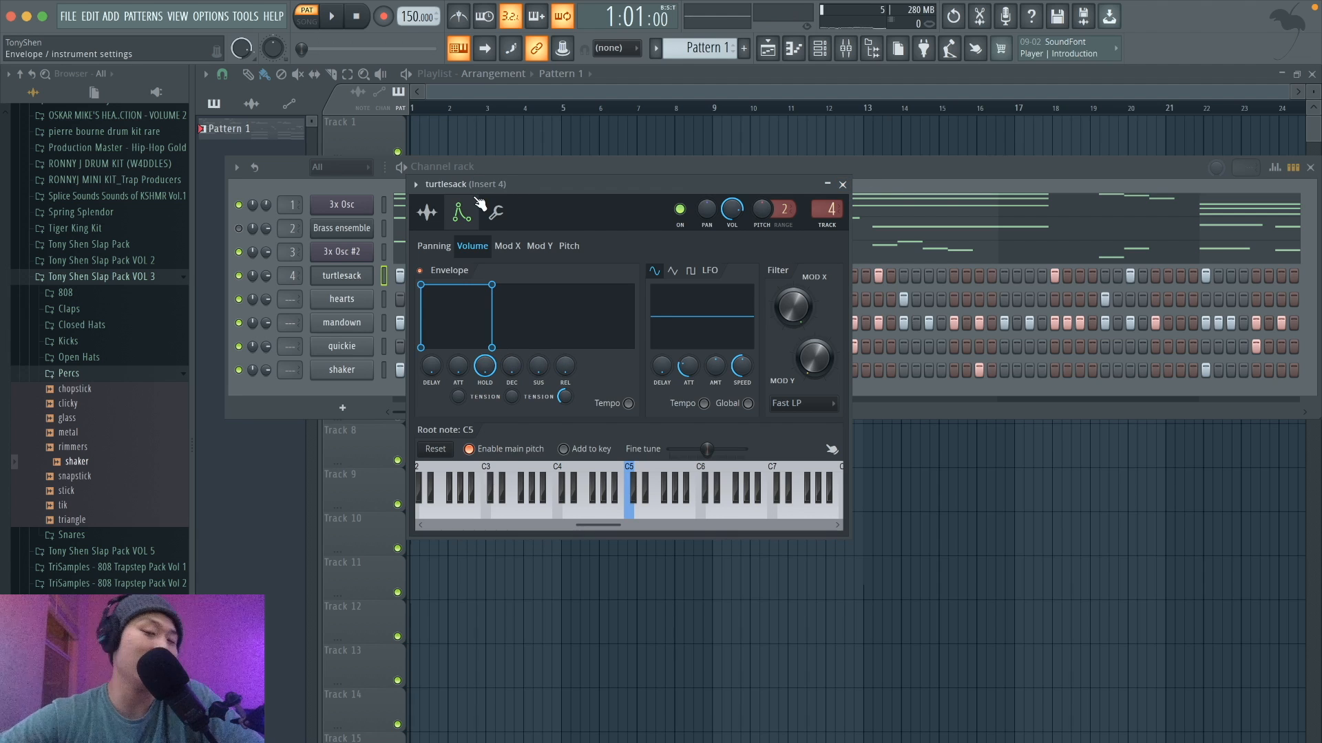
Open the turtlesack sample in Edison and examine the pitch regions marked on its waveform.
left_click(427, 212)
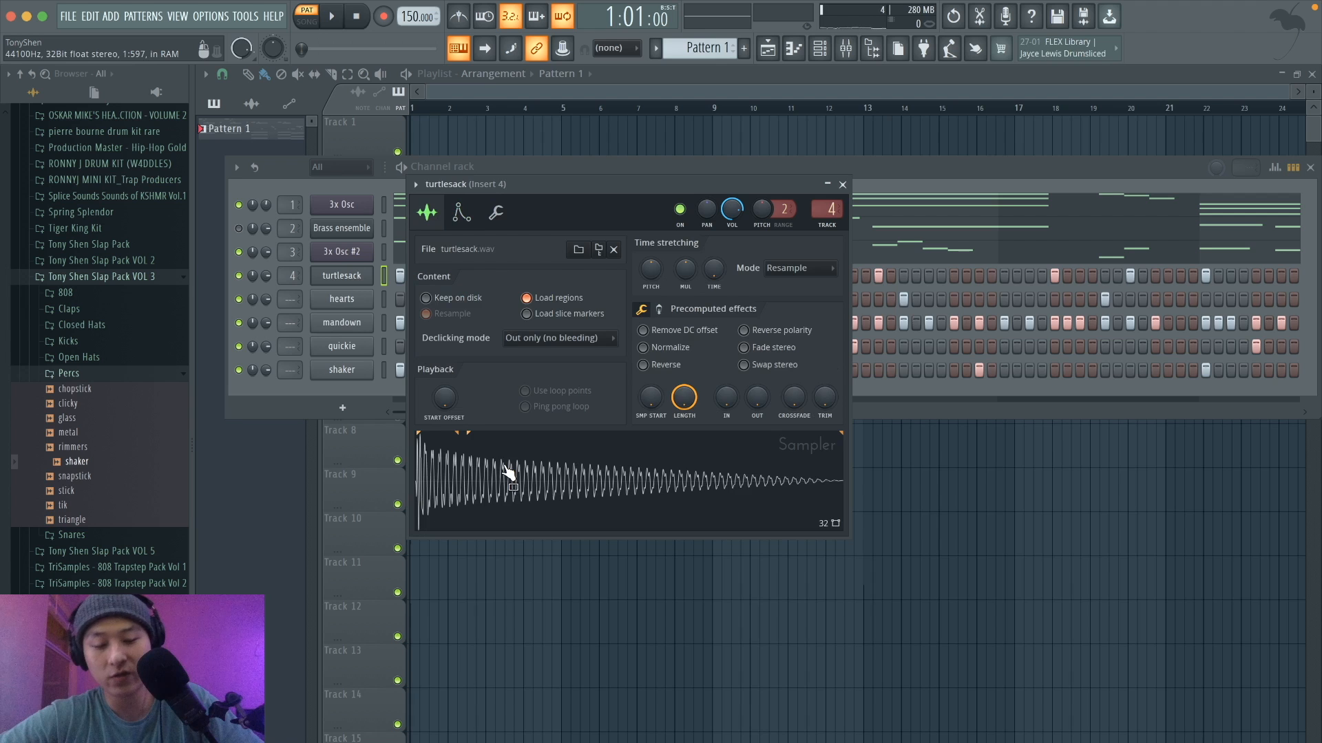
left_click_drag(507, 474, 503, 465)
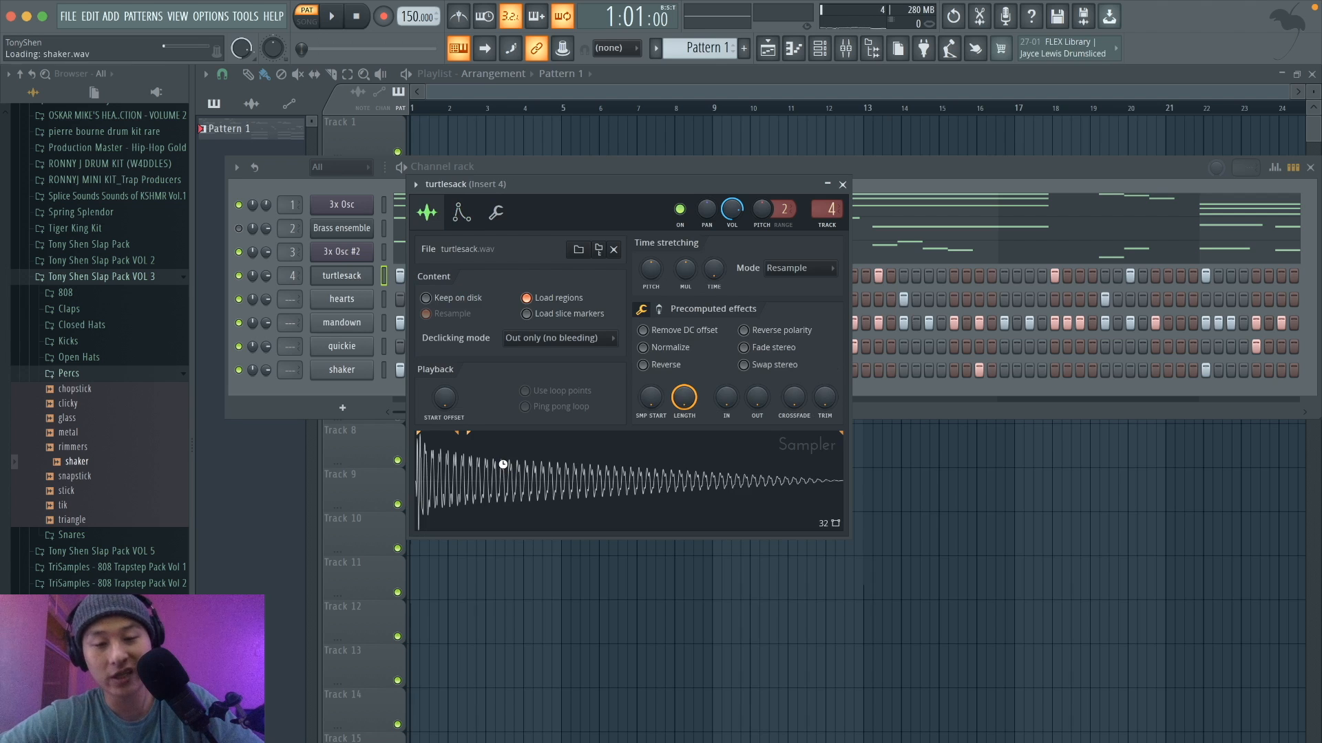
double_click(510, 471)
left_click(353, 219)
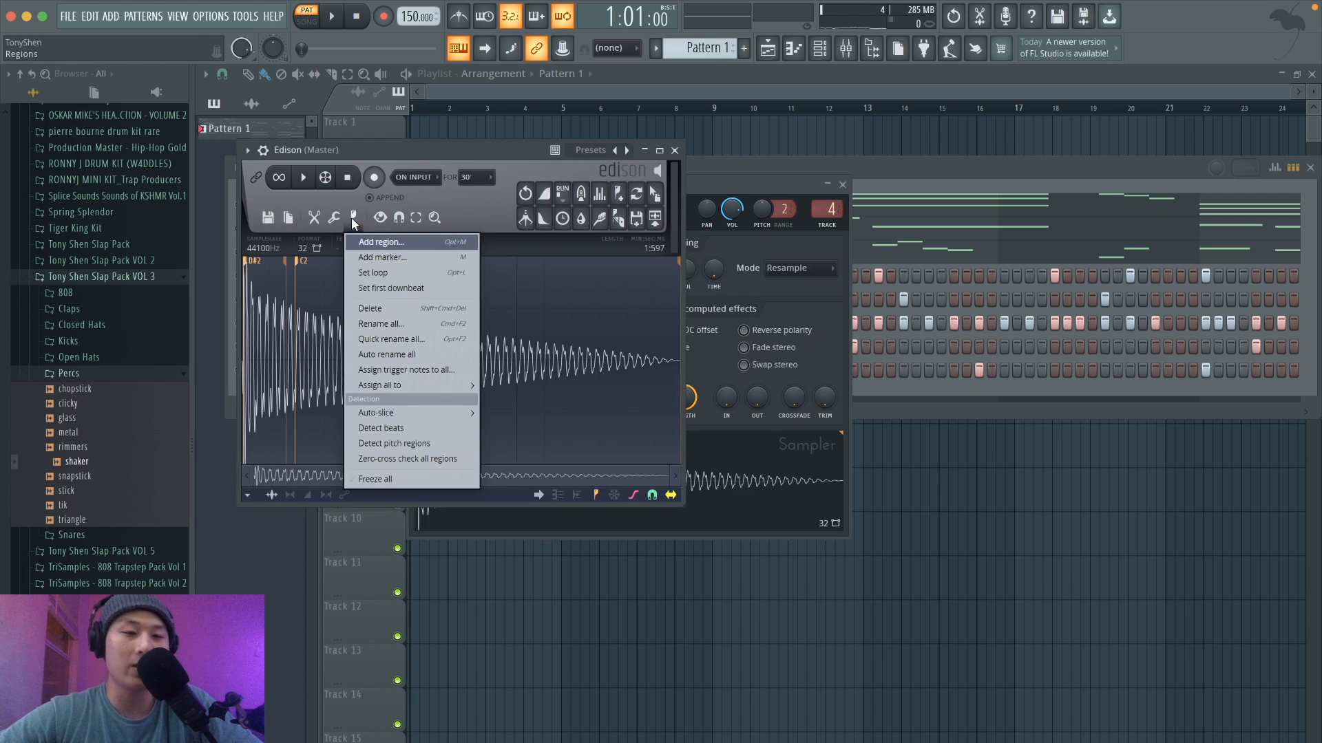
left_click(334, 217)
left_click(253, 272)
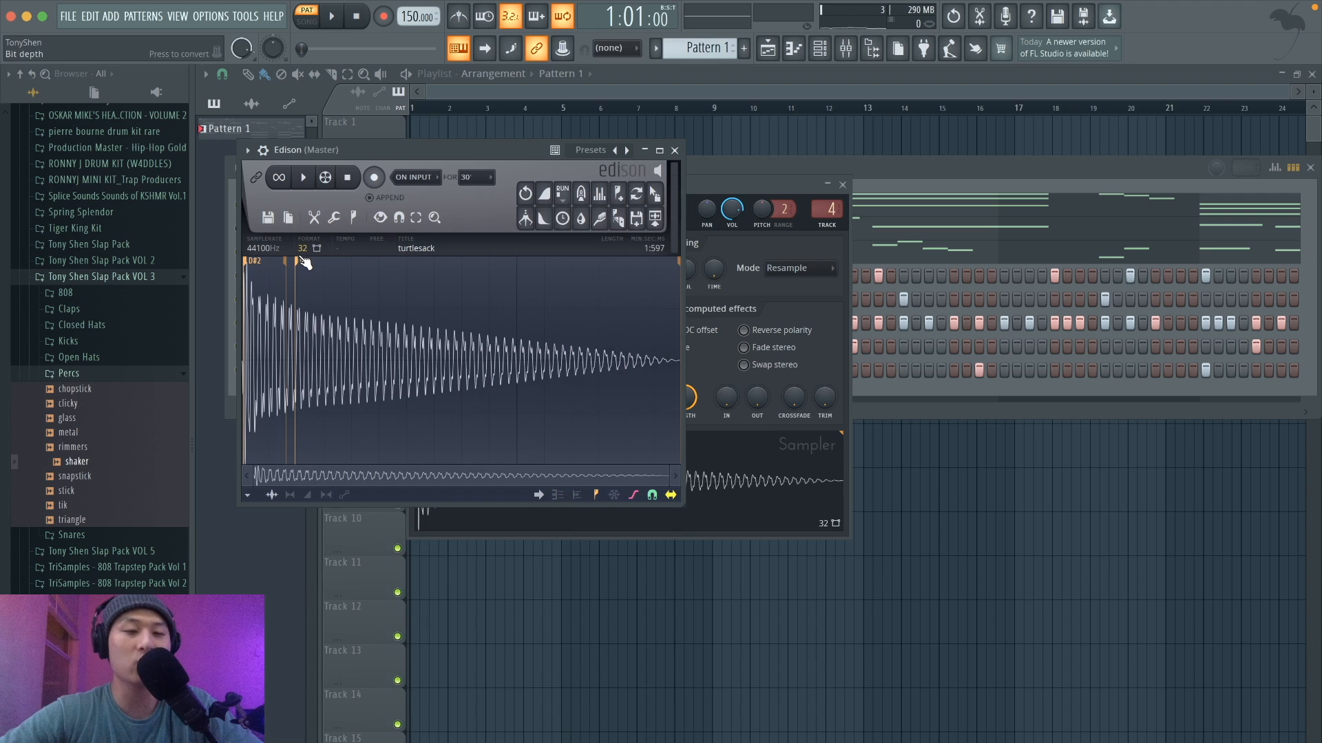
left_click(304, 262)
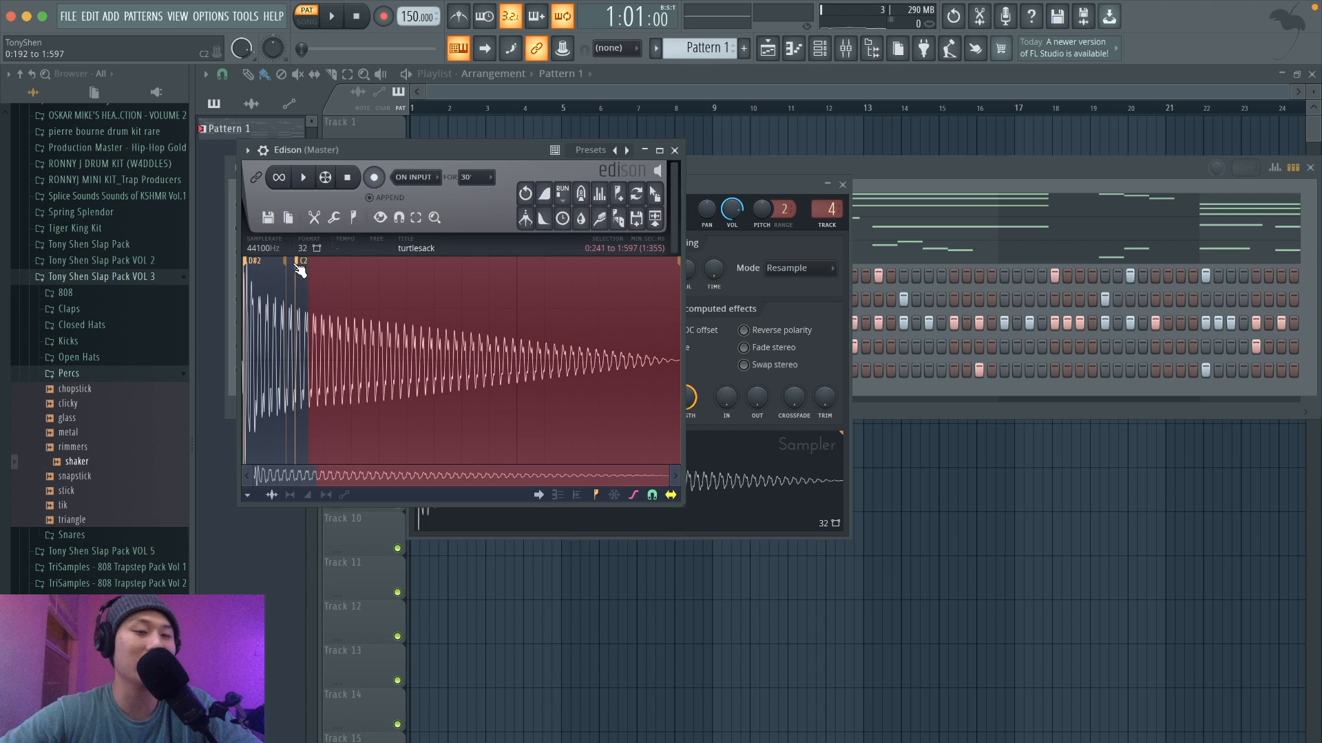
left_click(302, 286)
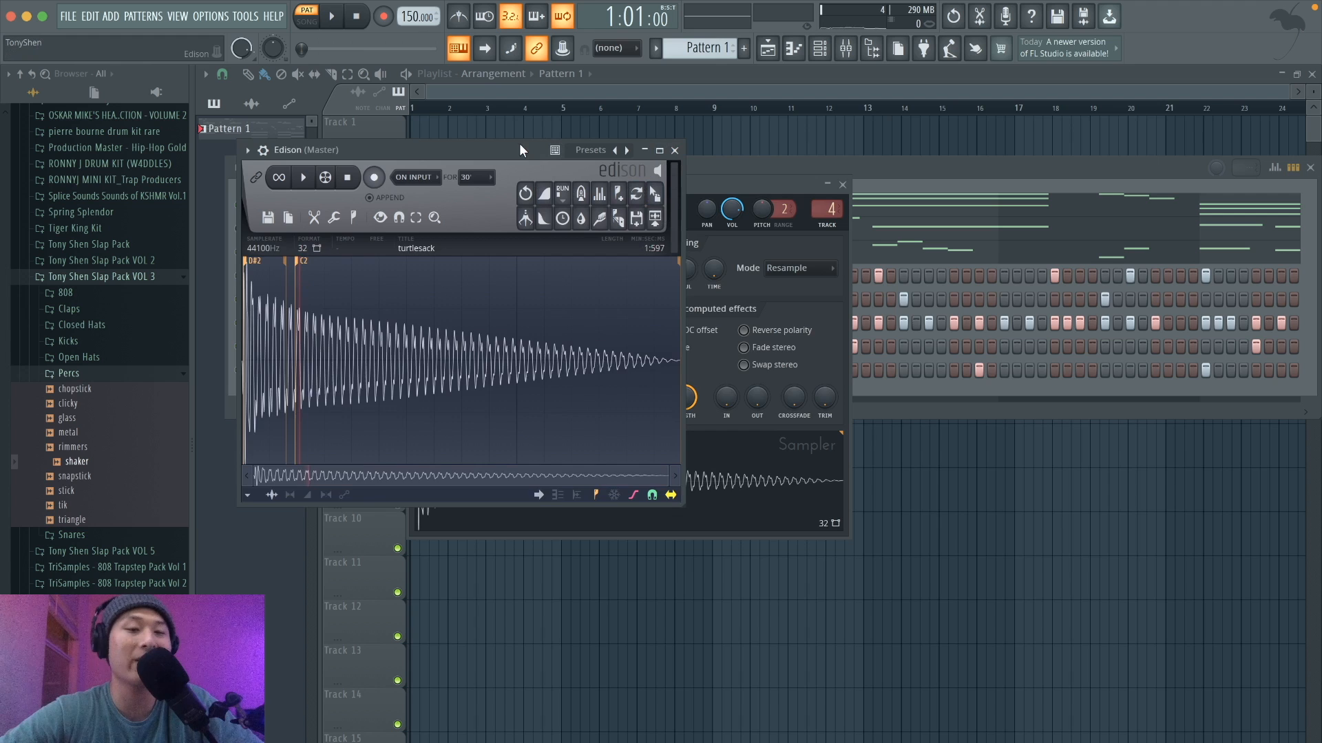
Run pitch region detection on the turtlesack sample and close Edison.
left_click_drag(520, 146, 671, 155)
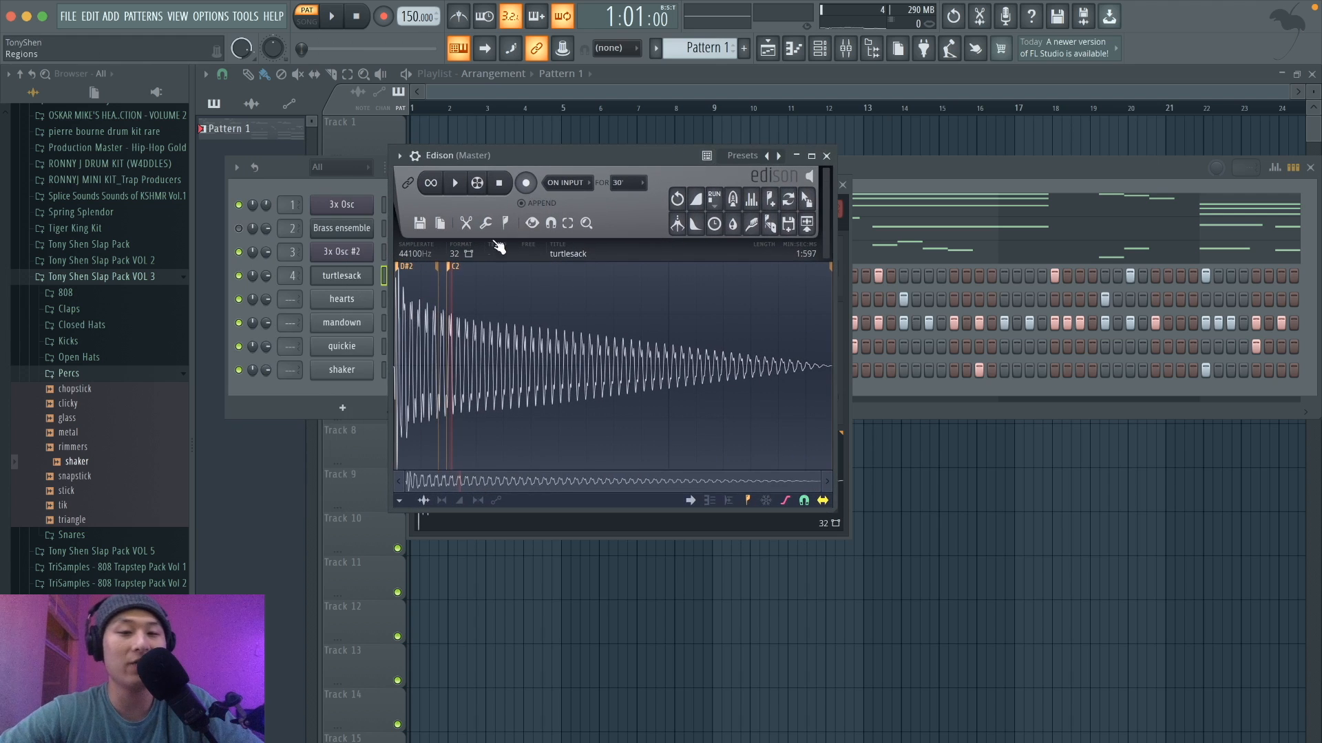
left_click(506, 222)
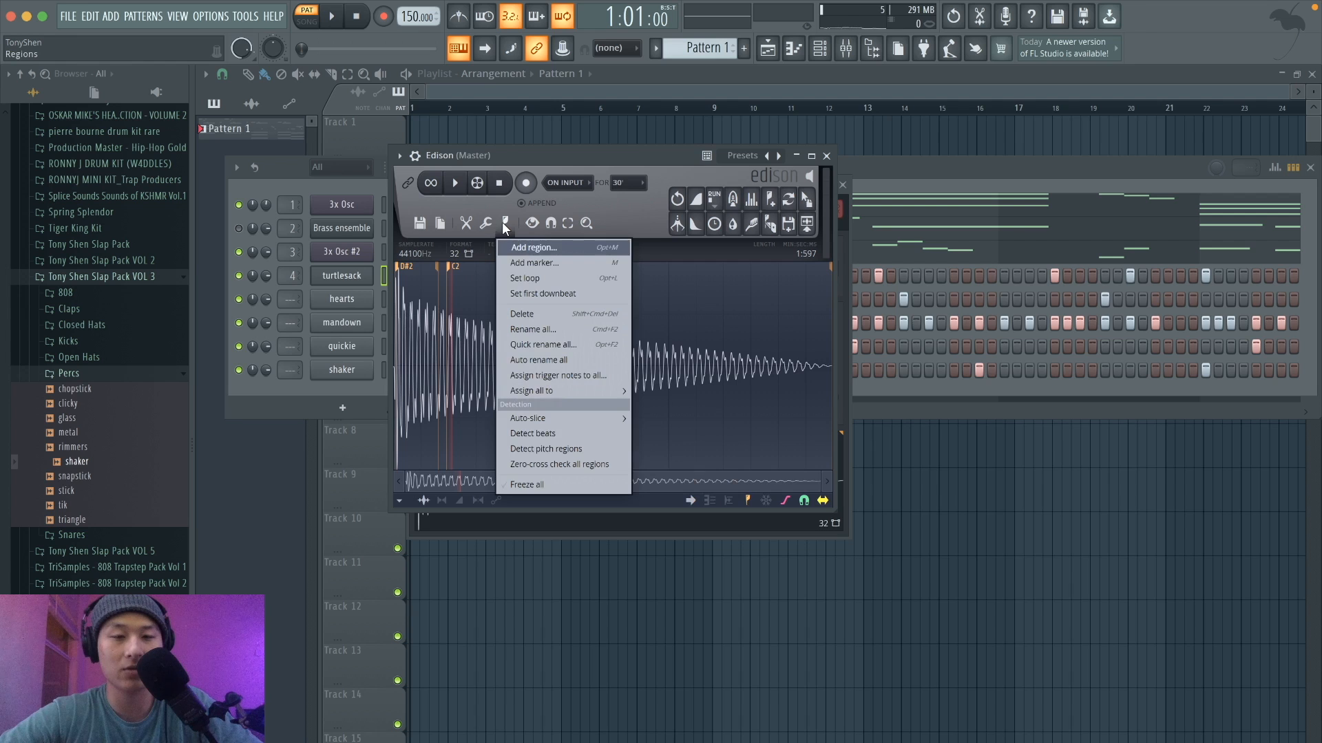
left_click(554, 446)
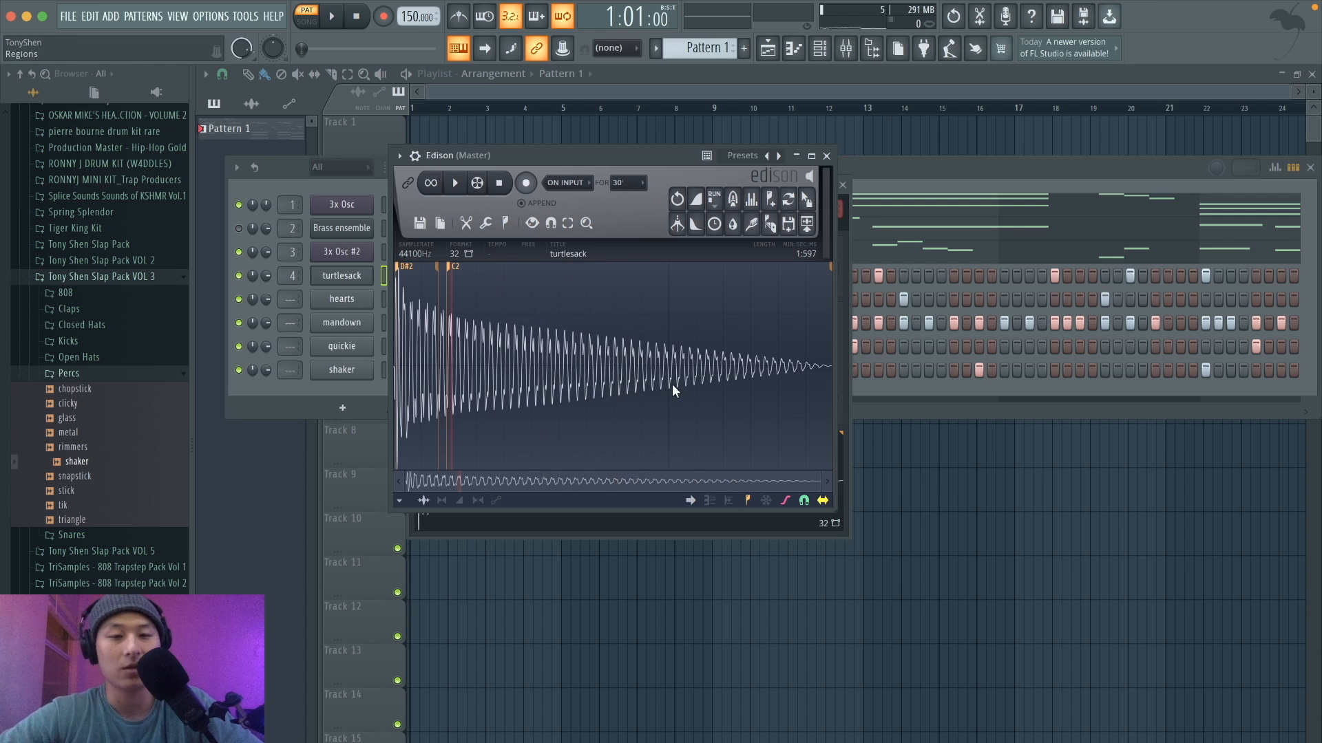
left_click(826, 158)
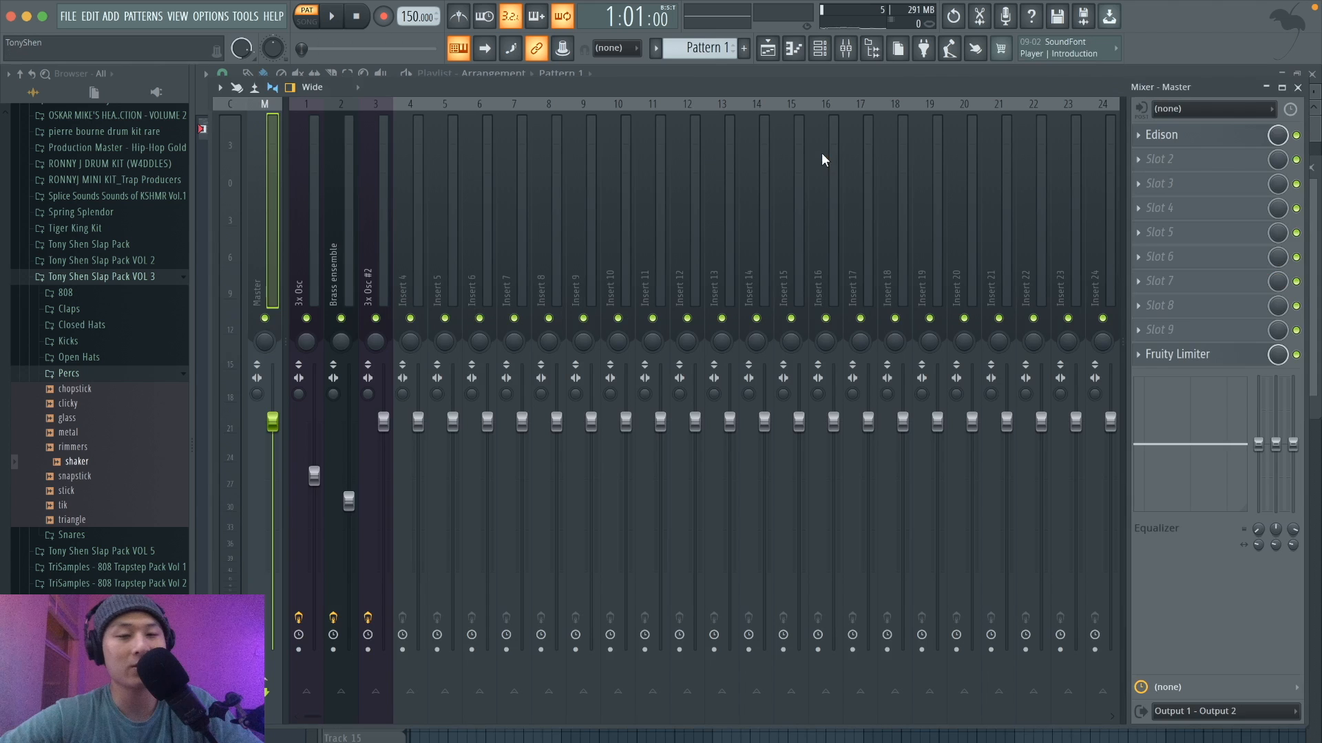
Try D5 as the turtlesack channel's root note, audition it, and set the root note back to C5.
left_click(819, 48)
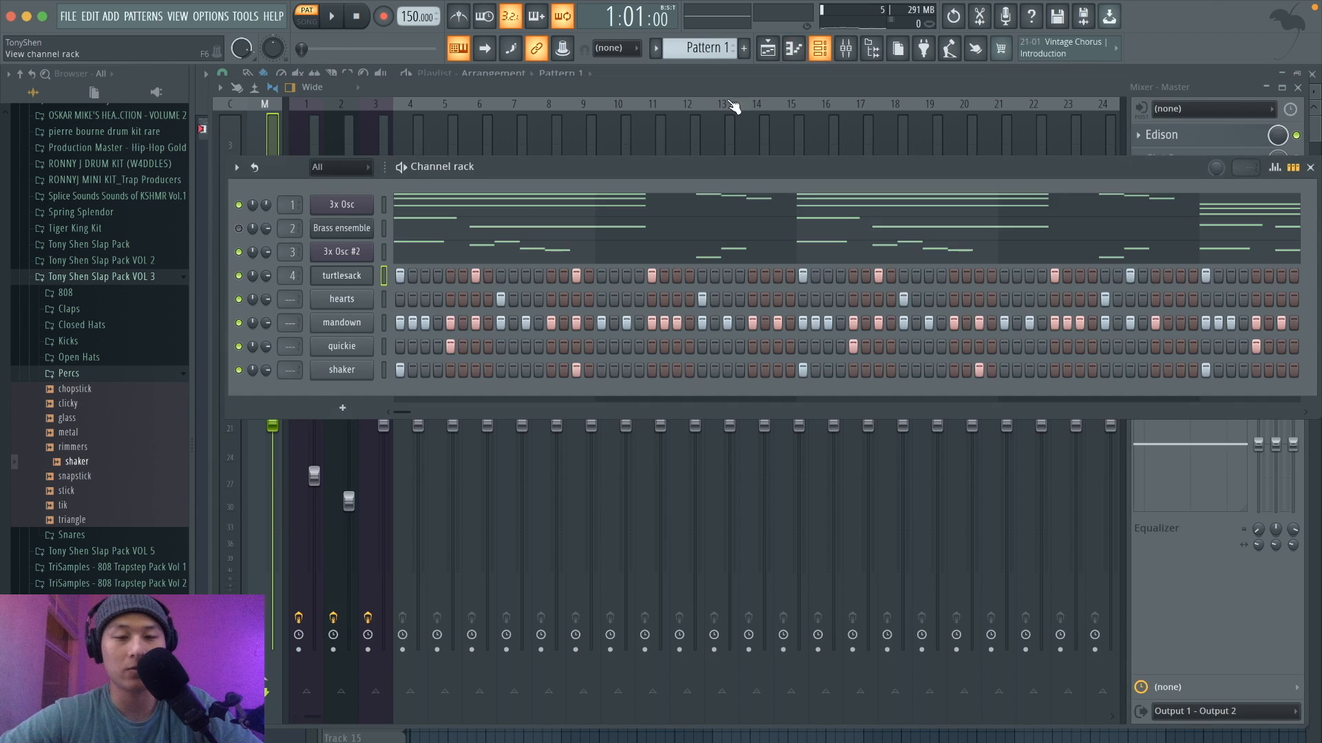
left_click(353, 278)
left_click(461, 213)
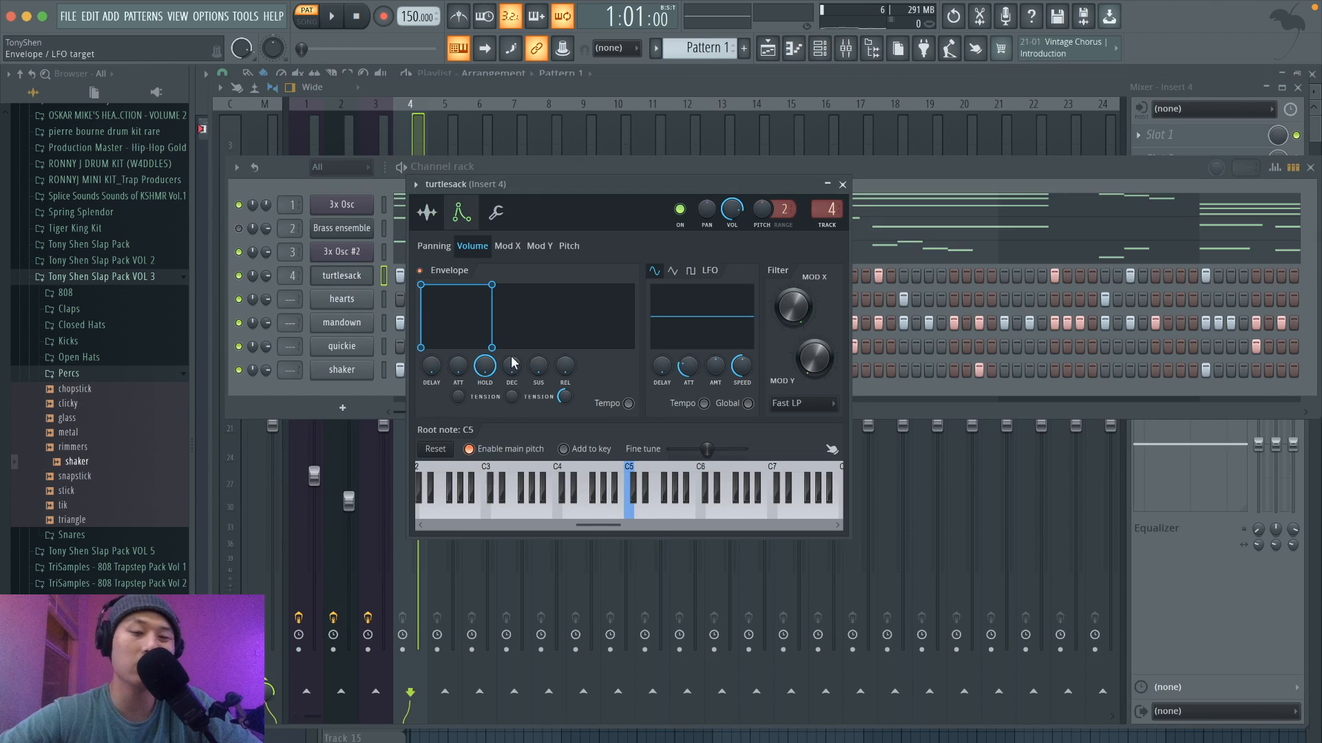
right_click(639, 511)
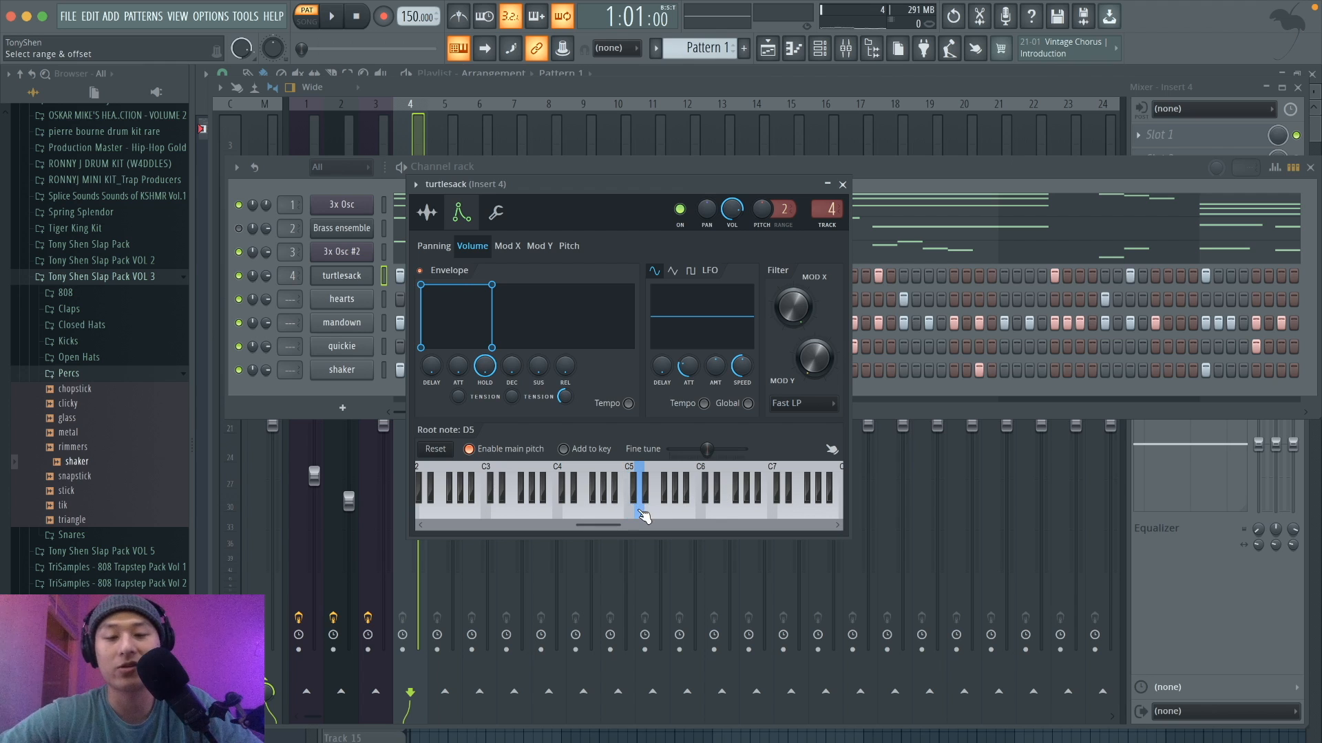
left_click(640, 513)
right_click(630, 514)
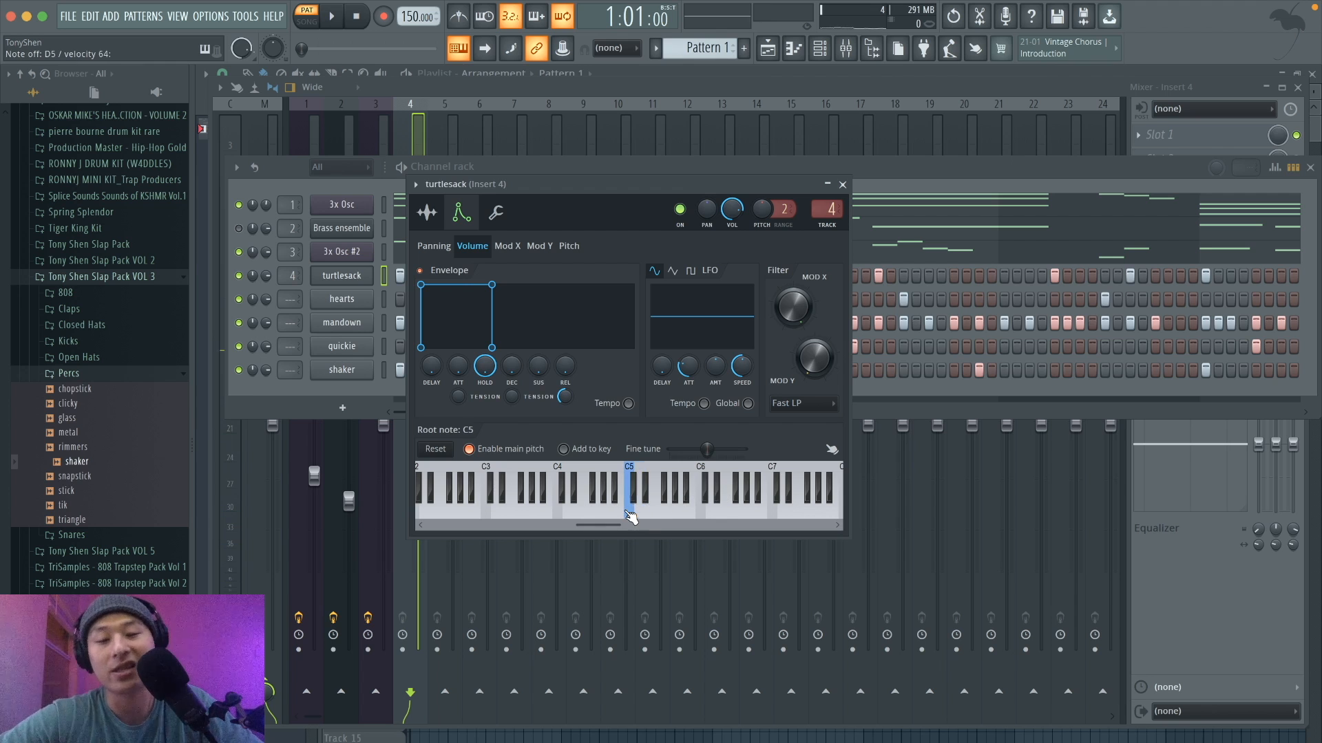
left_click(842, 185)
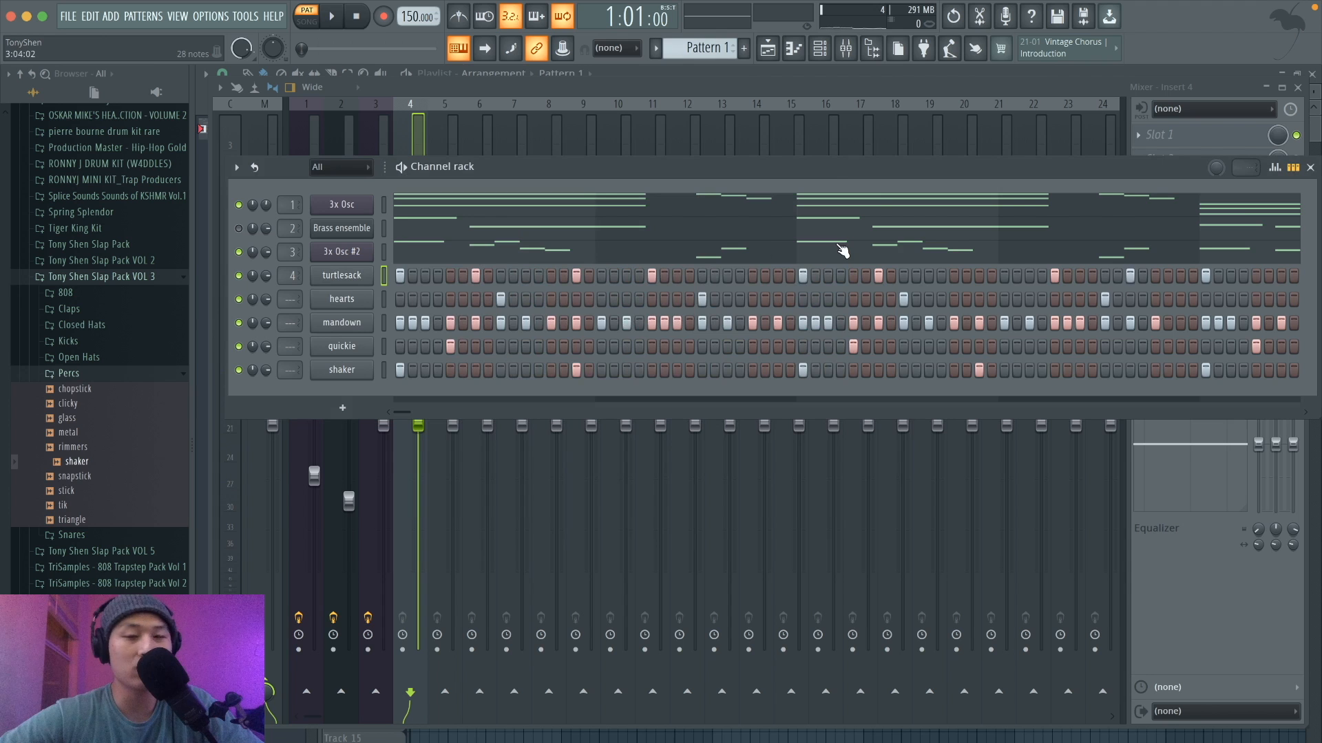
In turtlesack's piano roll, extend every note to the start of the following one and the last note to the end of bar 8.
left_click(1293, 168)
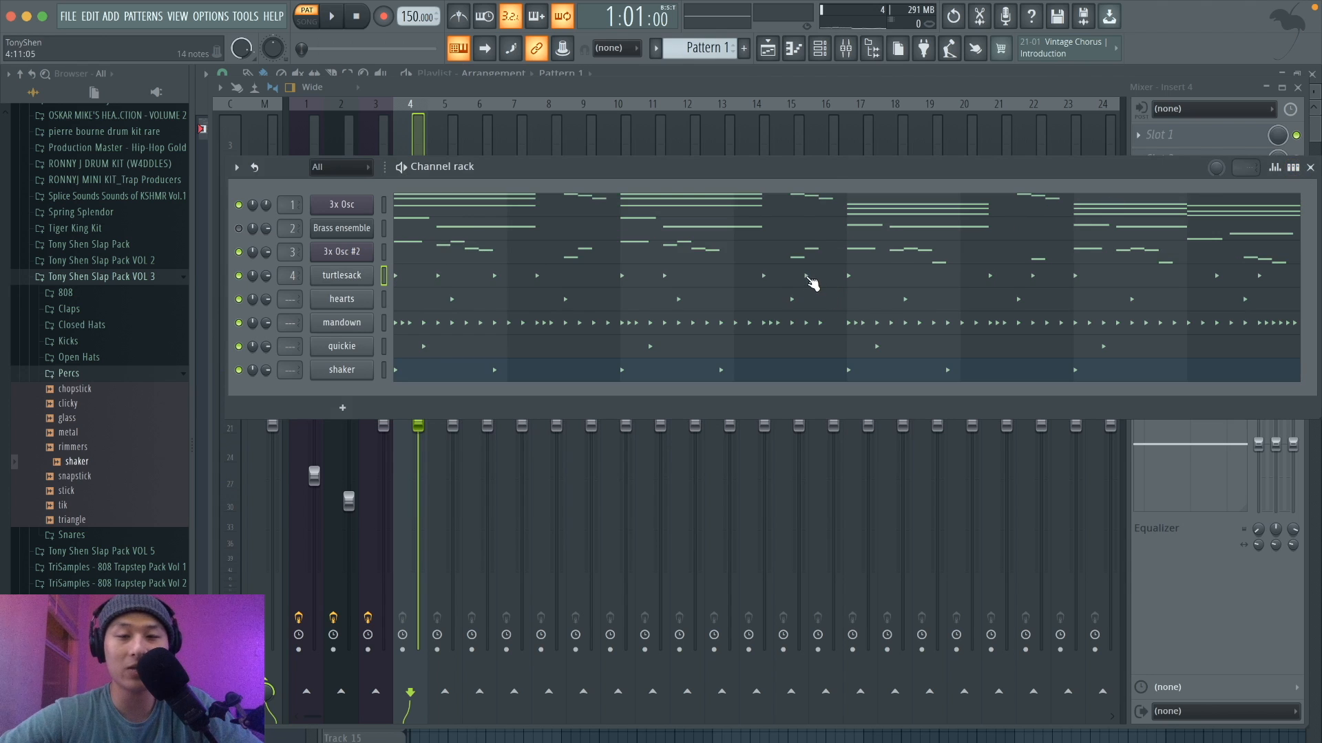
left_click(809, 280)
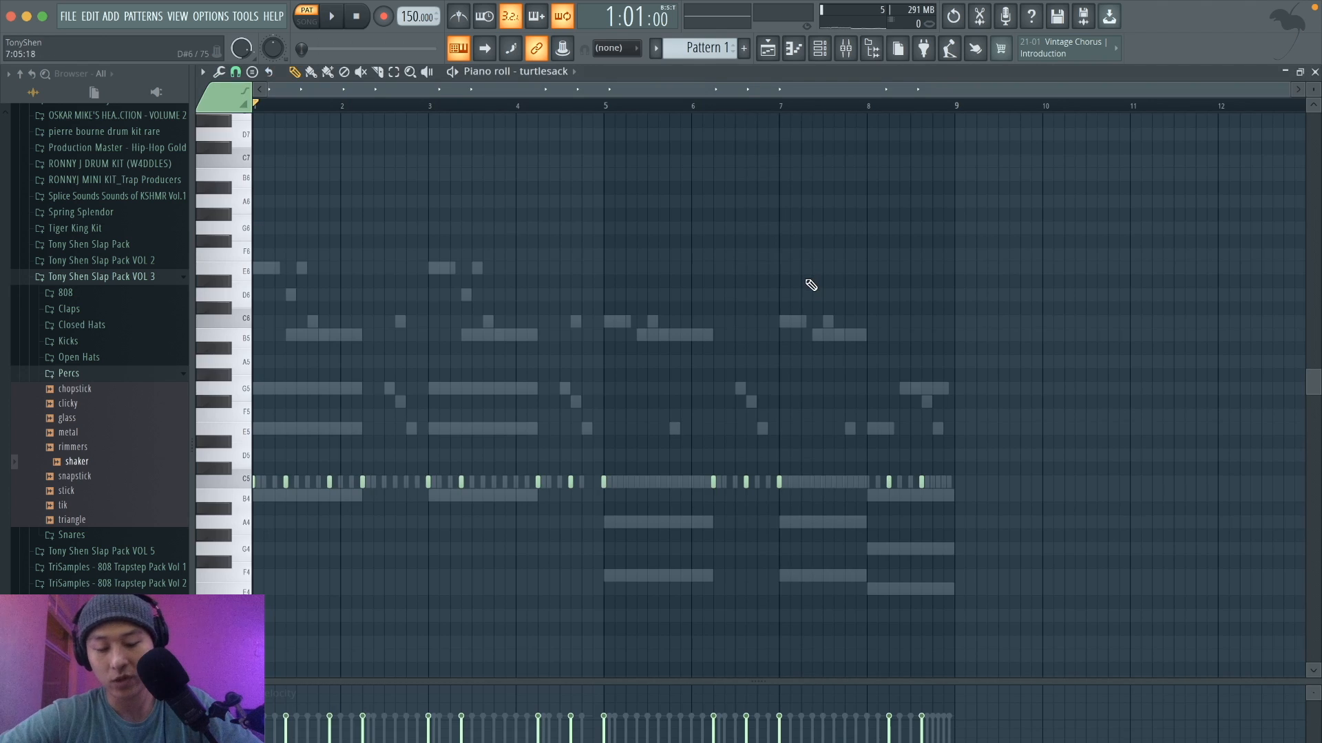
key("ctrl+l")
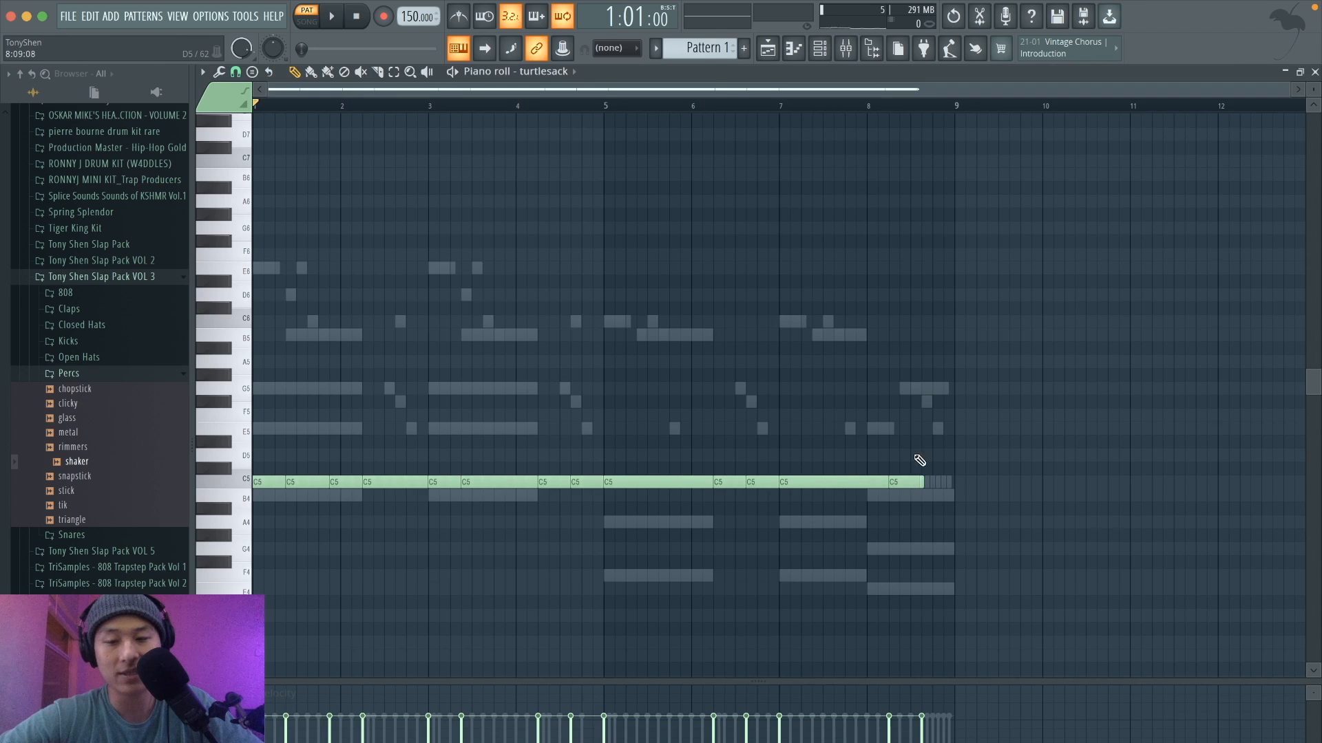
left_click_drag(941, 482, 951, 485)
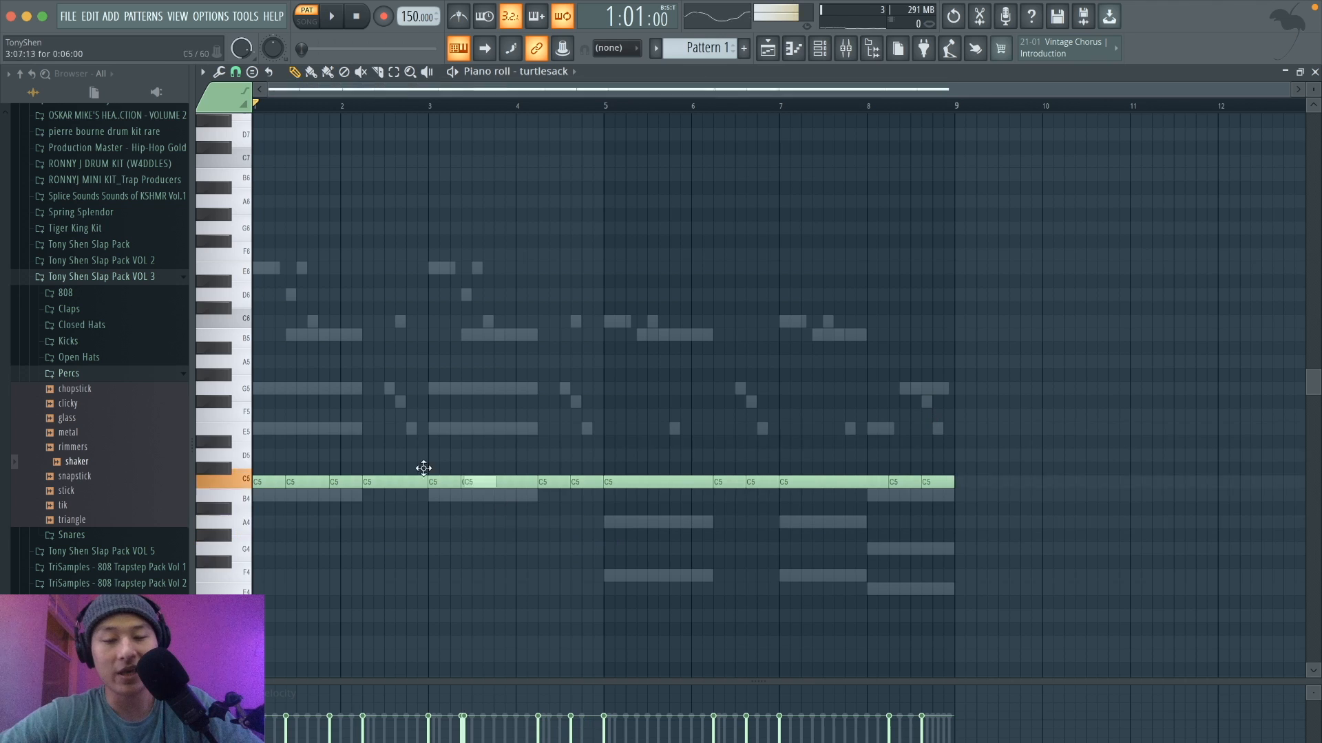
Transpose the turtlesack notes in bars 1 to 4 up to E5 and audition the pattern.
left_click(482, 563)
right_click(487, 565)
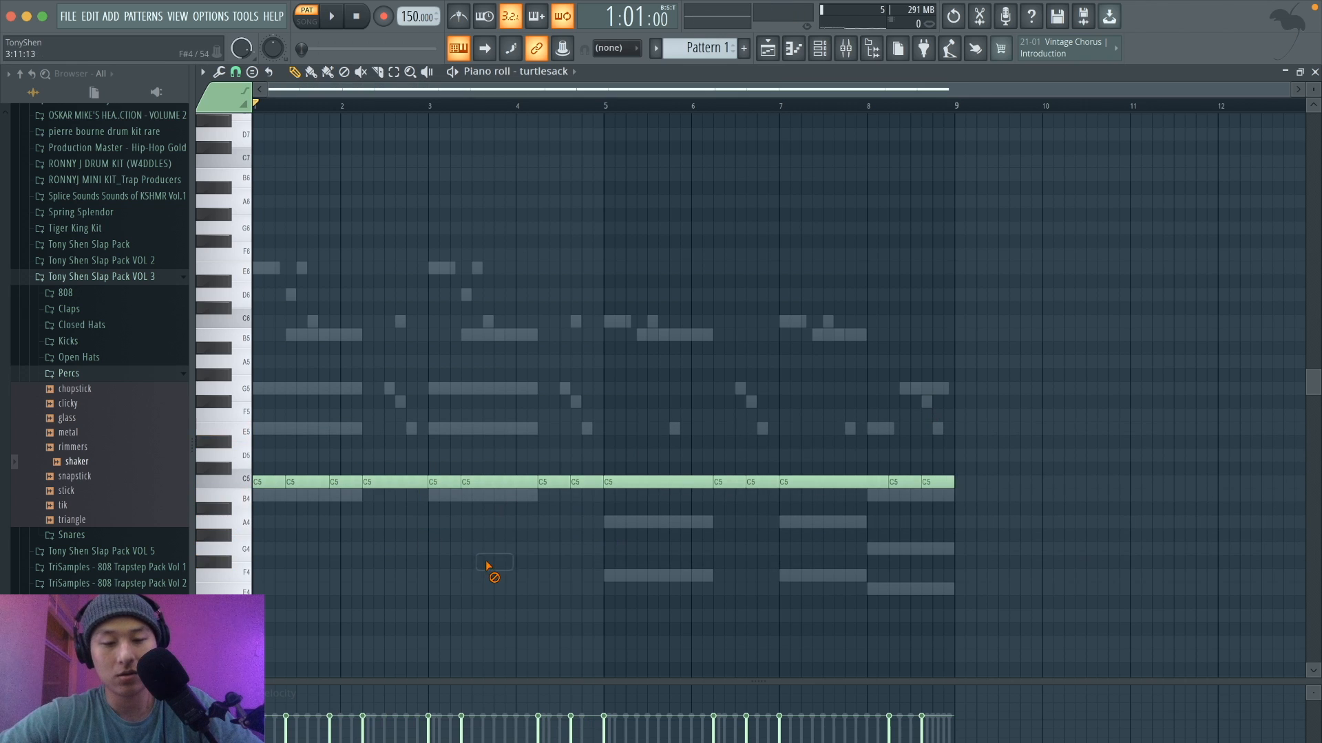
left_click_drag(596, 566, 254, 412)
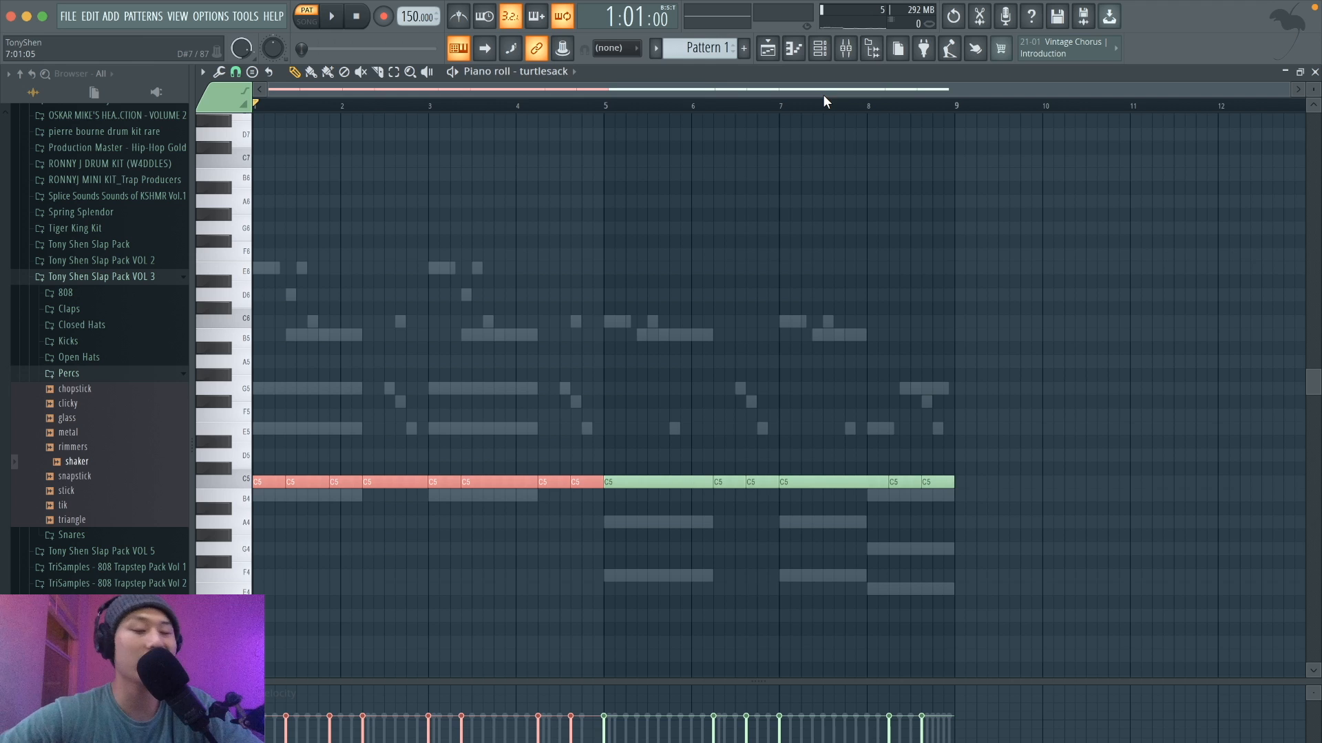
key("shift+Up")
key("shift+Up")
key("shift+Up")
key("shift+Up")
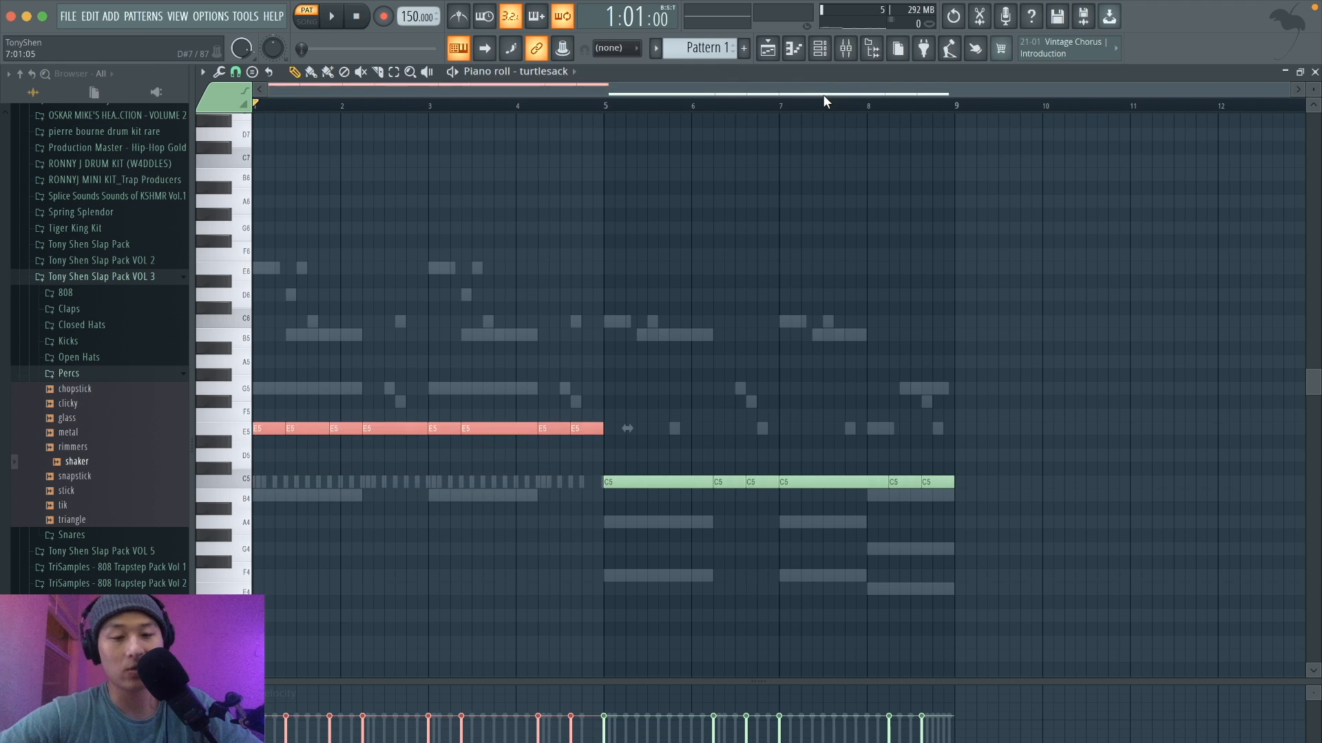
left_click(751, 236)
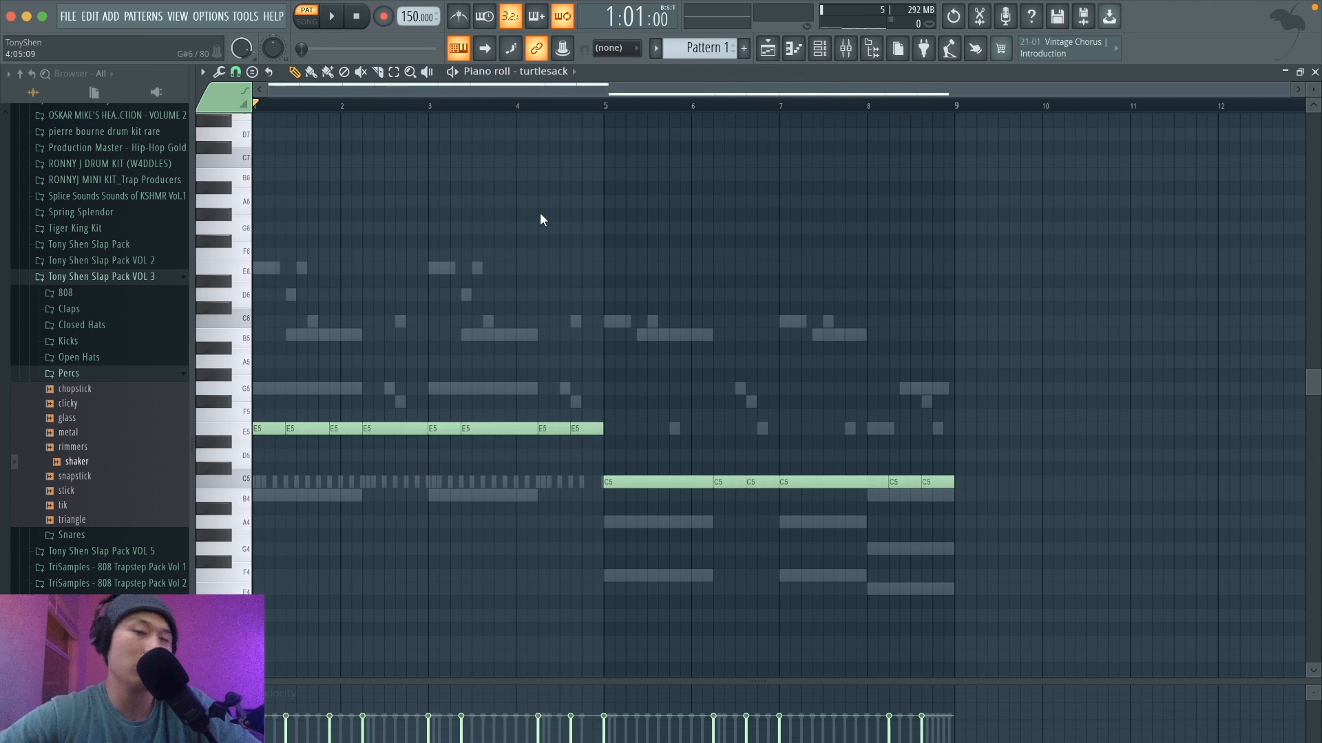
key("space")
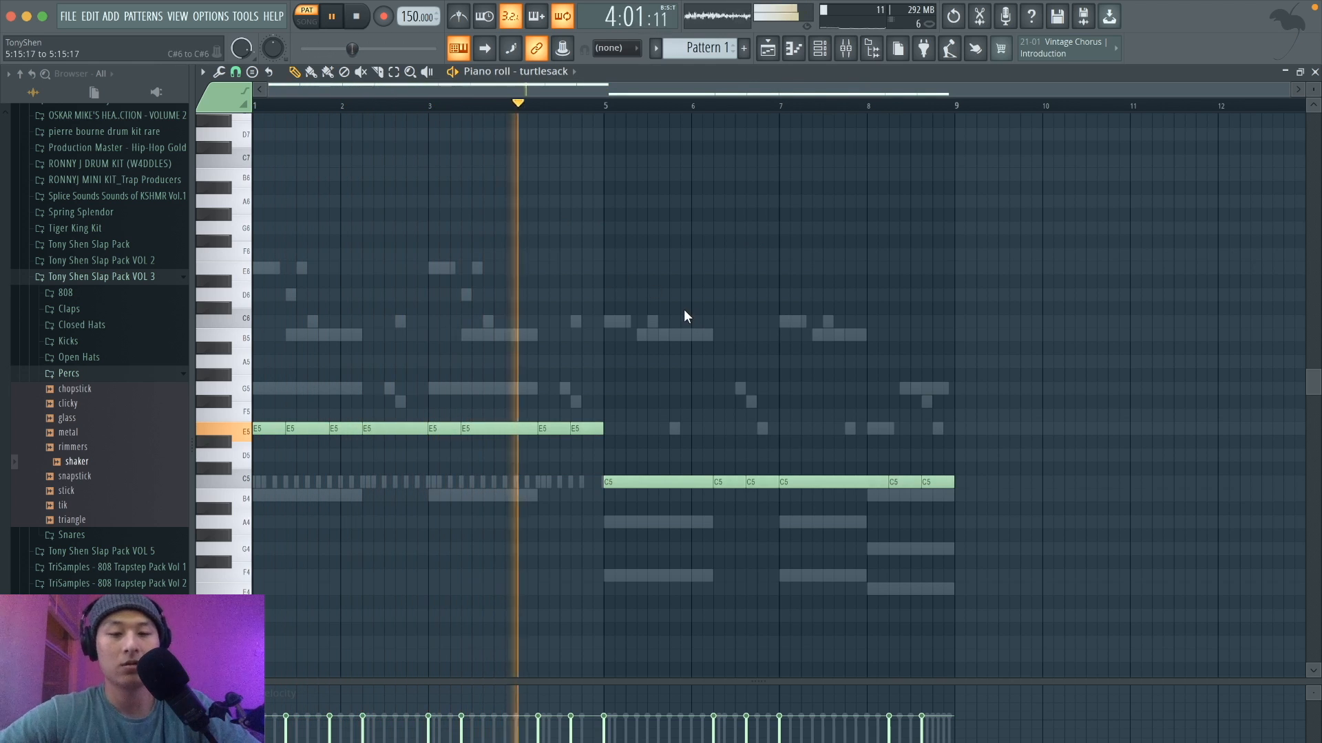
key("space")
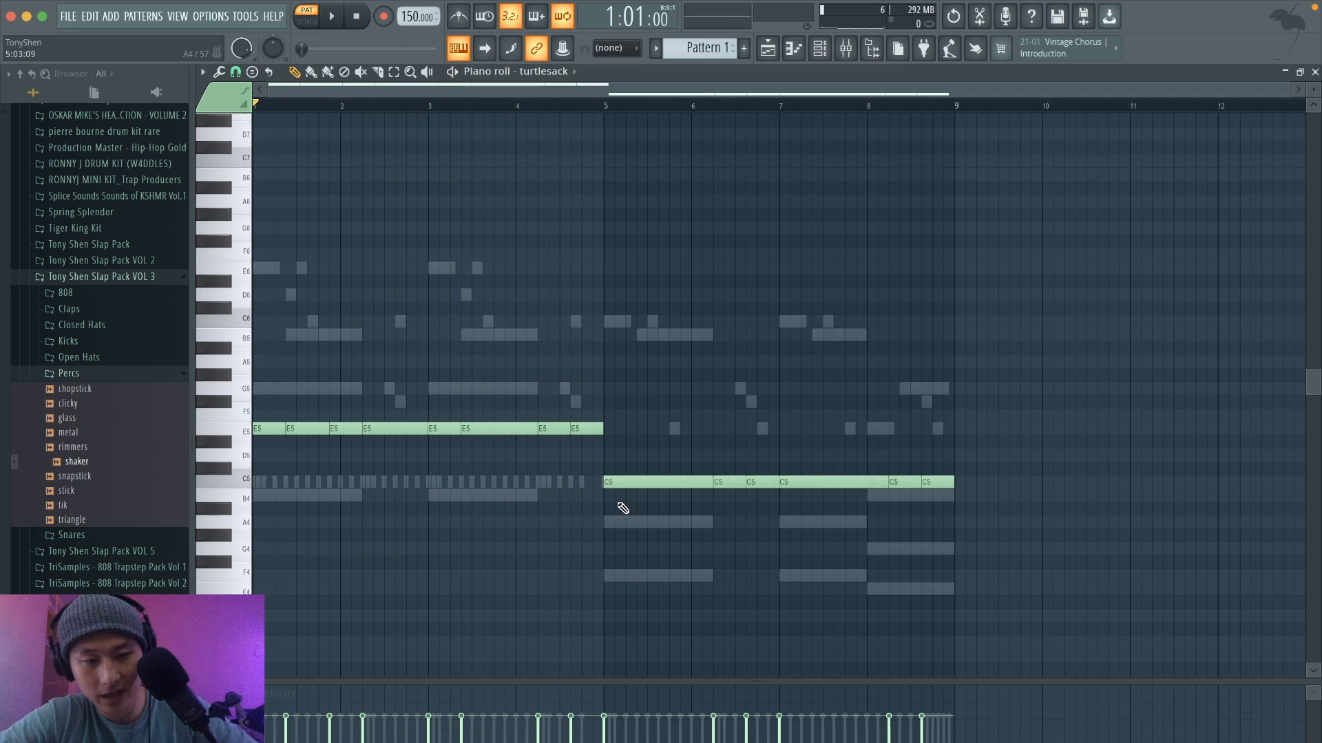
Raise the turtlesack notes from bar 5 through the long note starting at bar 7 to F5.
left_click_drag(620, 483, 621, 416)
key("space")
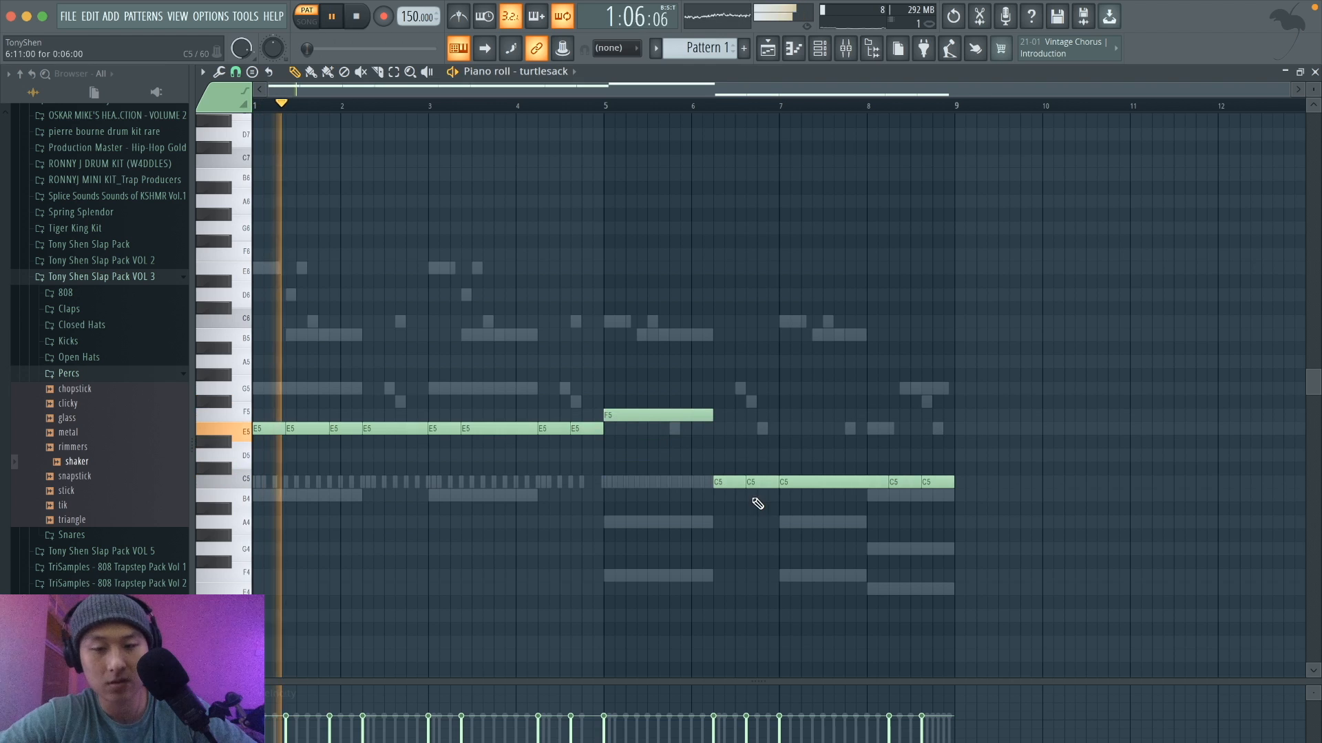
left_click_drag(771, 495, 716, 480)
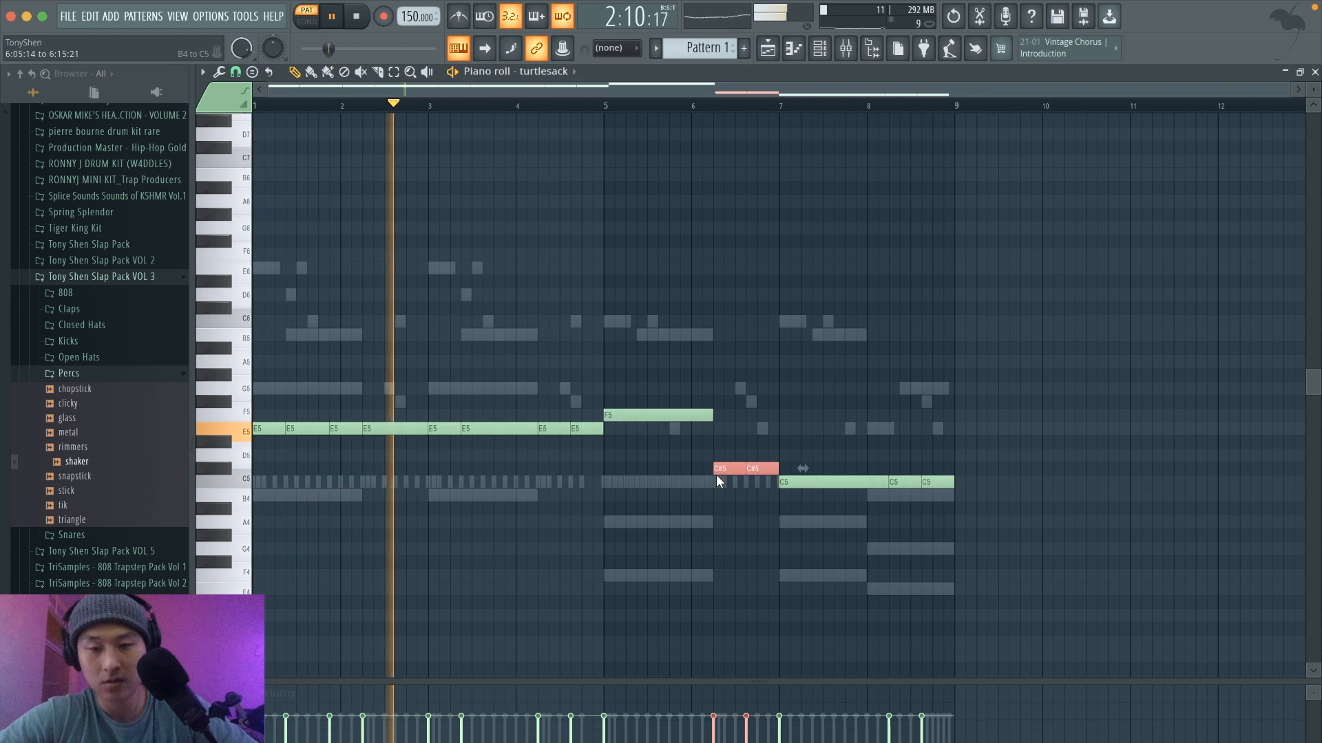
key("Up")
key("Up")
key("Up")
key("Up")
key("Up")
key("ctrl+d")
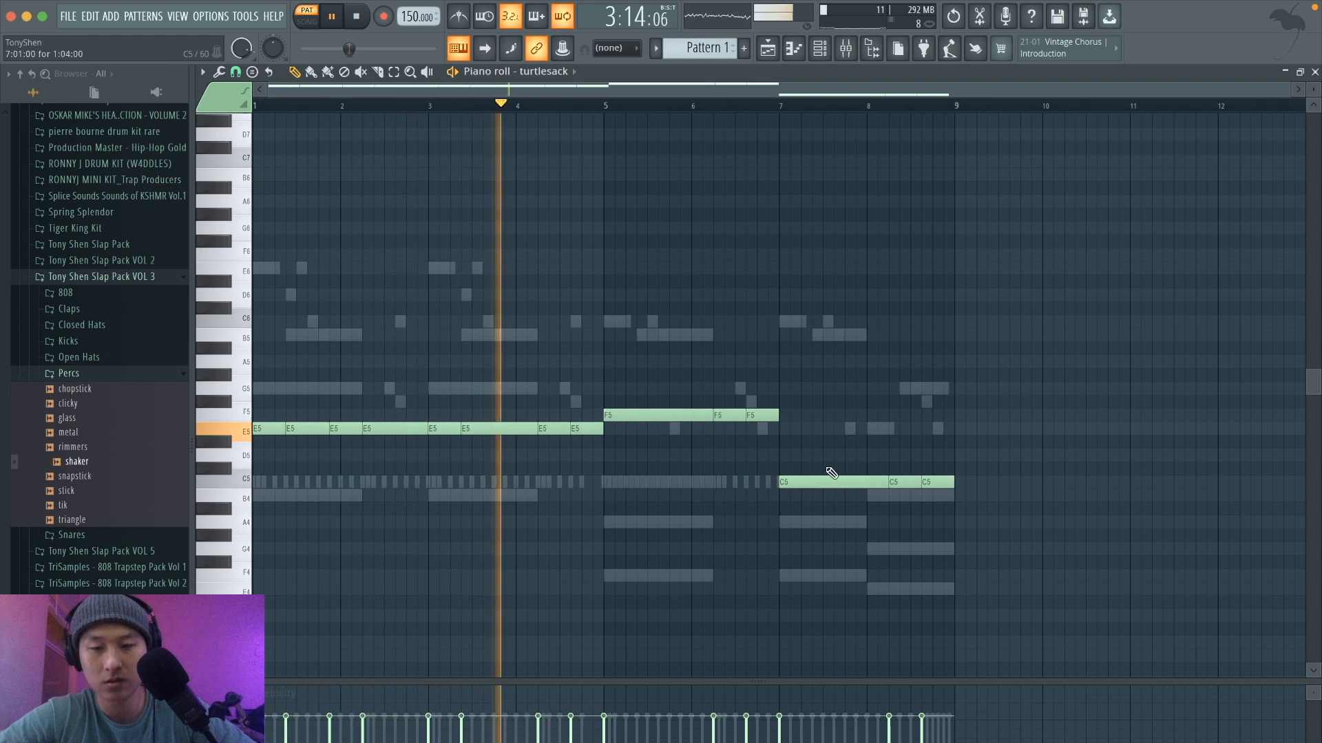
left_click_drag(821, 480, 822, 413)
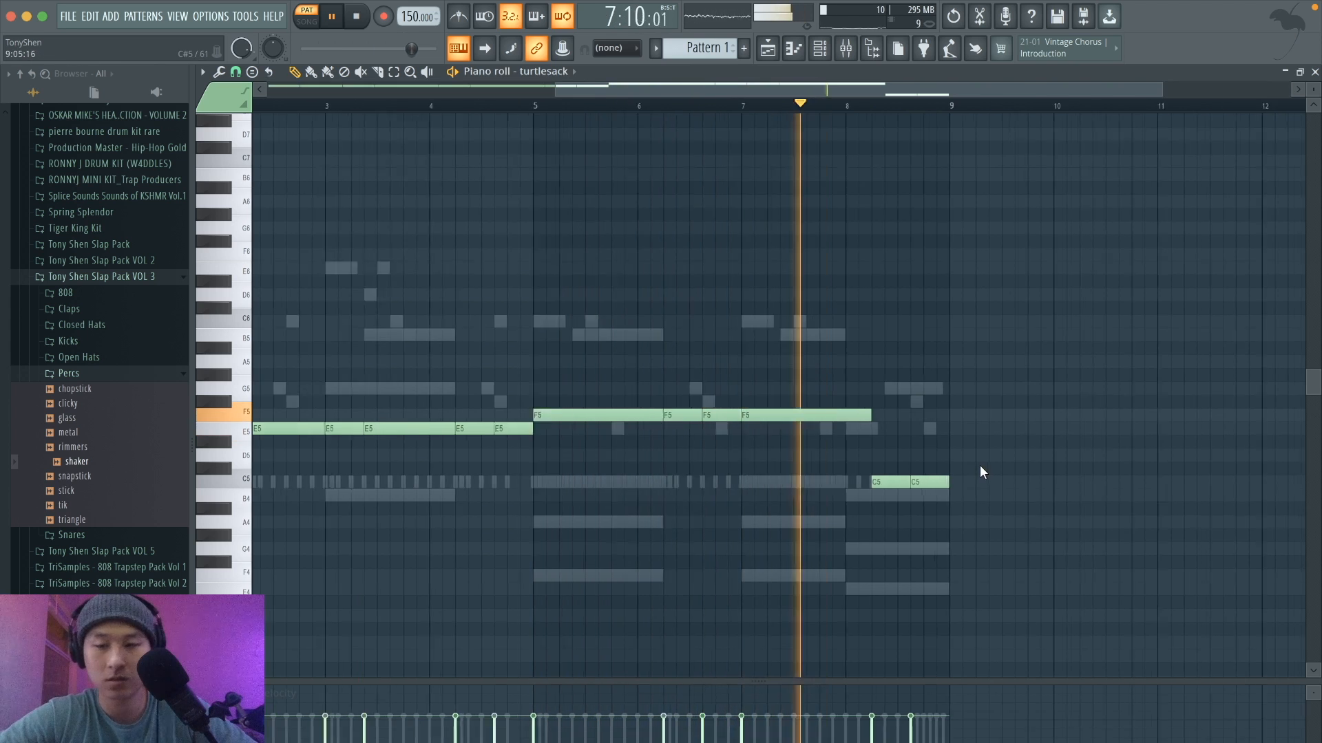
Move the last two turtlesack notes in bar 8 to B4 and G5, and play the pattern.
scroll(923, 444, "up", 5)
key("space")
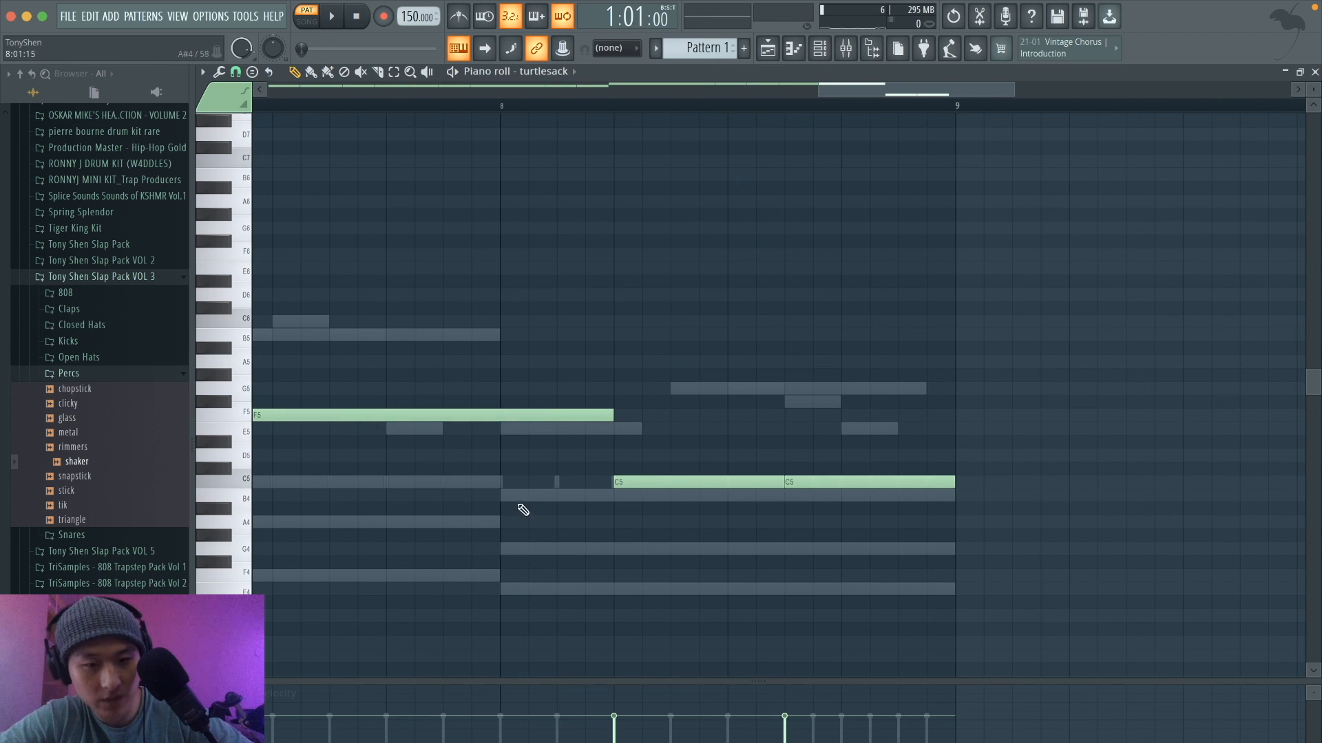
left_click_drag(651, 479, 648, 501)
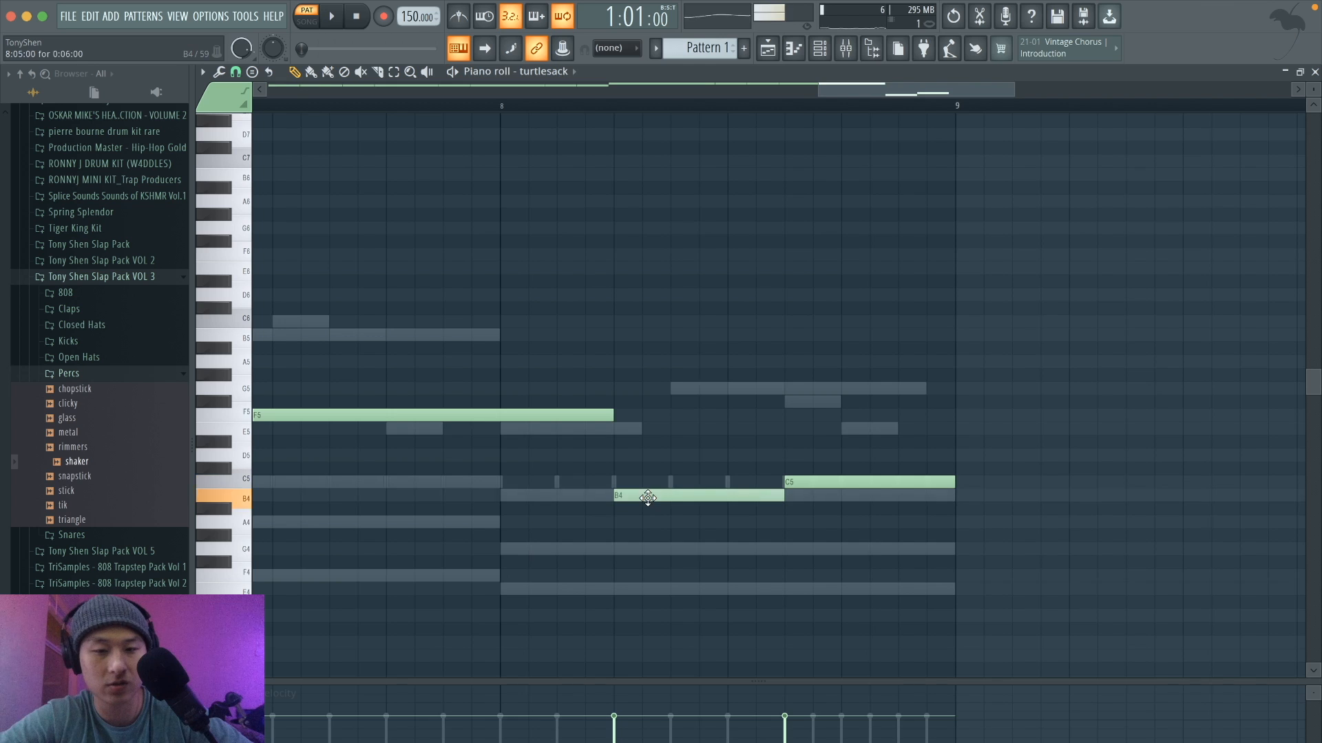
scroll(650, 502, "down", 5)
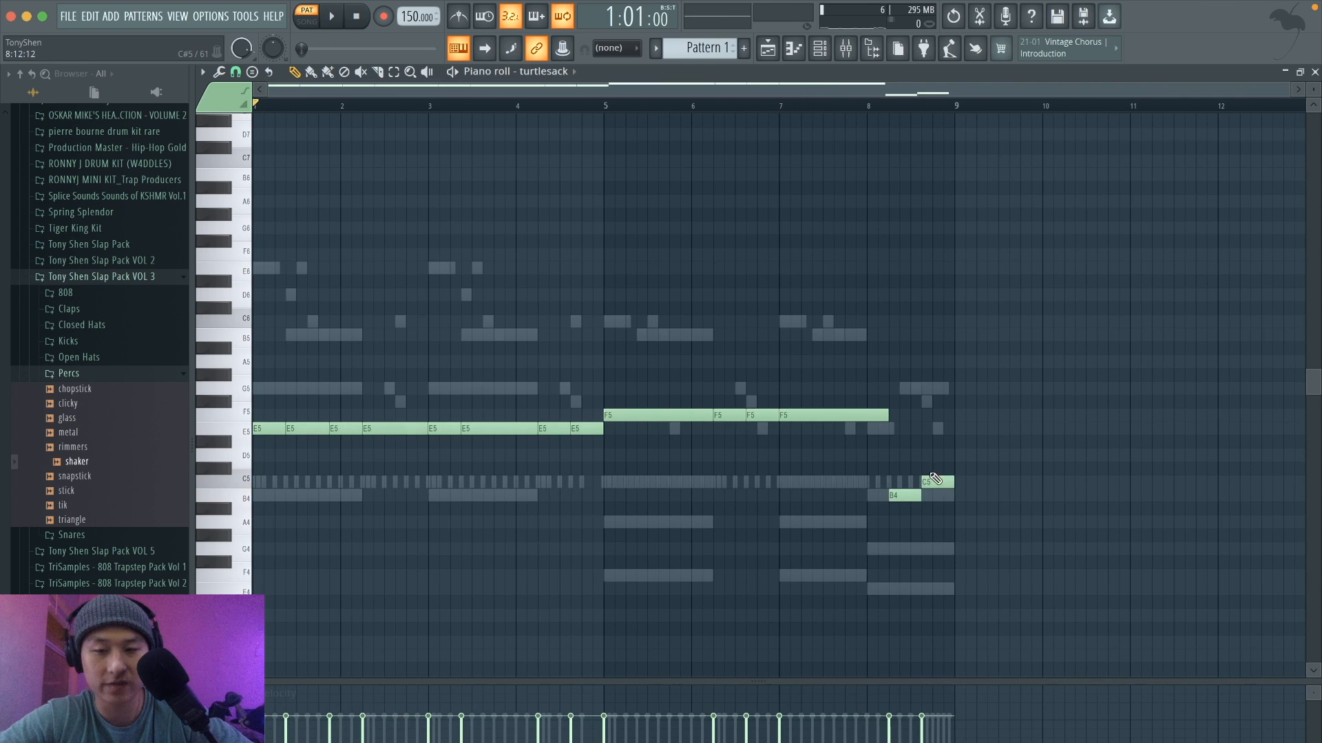
left_click_drag(934, 479, 928, 376)
key("space")
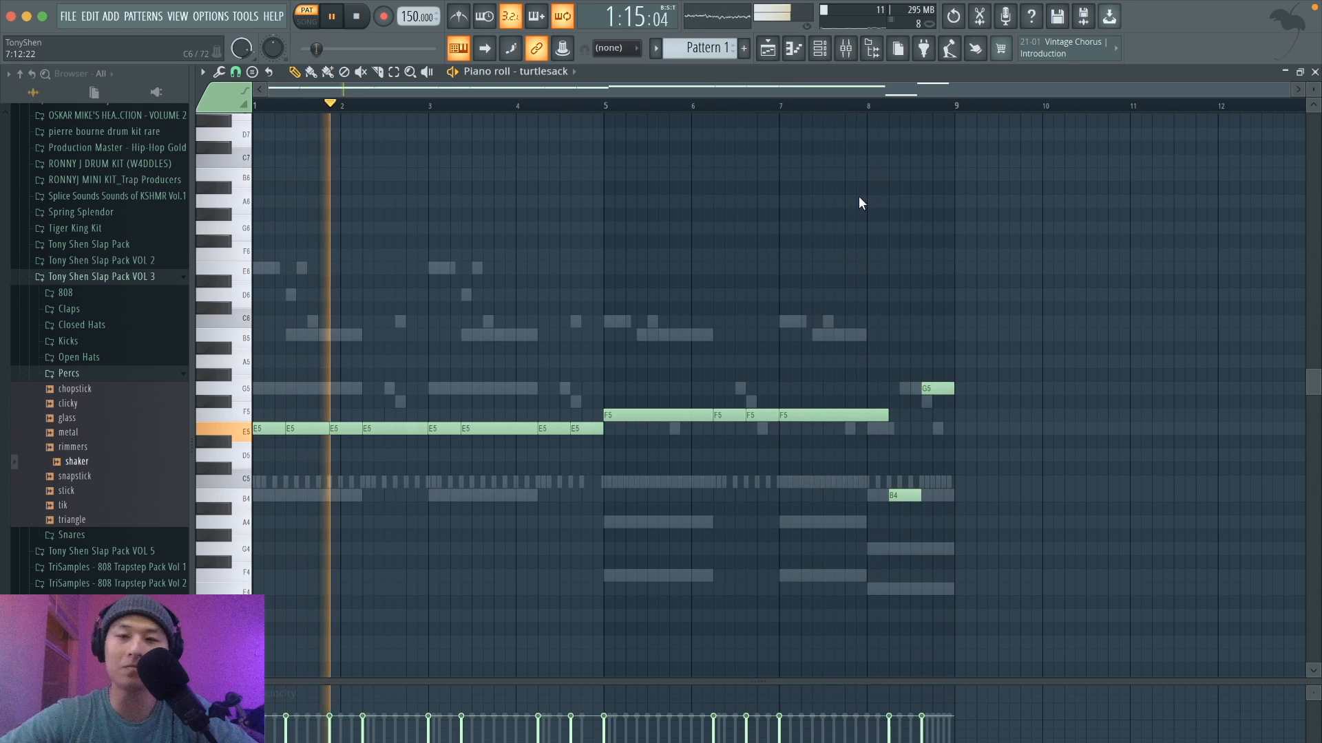
Route the turtlesack, hearts, mandown, quickie and shaker channels to consecutive mixer tracks starting at insert 6.
left_click(824, 50)
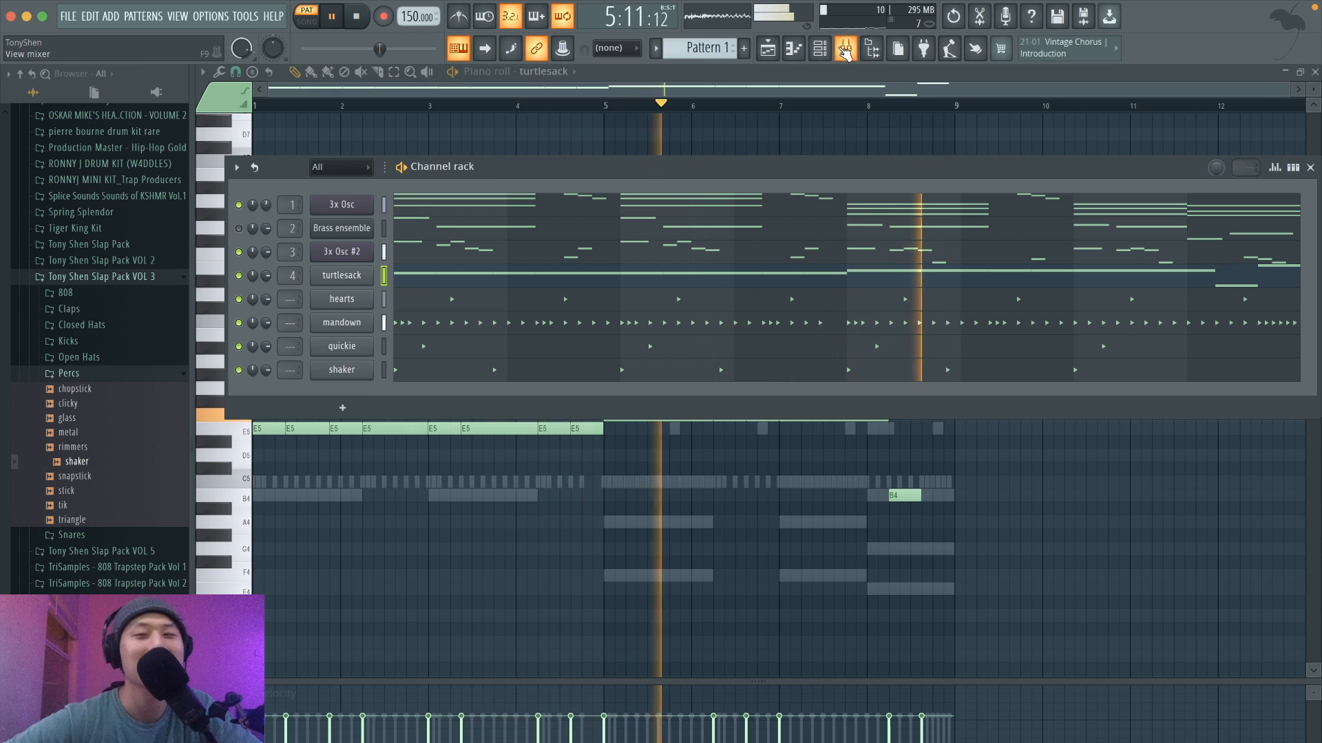
key("space")
left_click(845, 51)
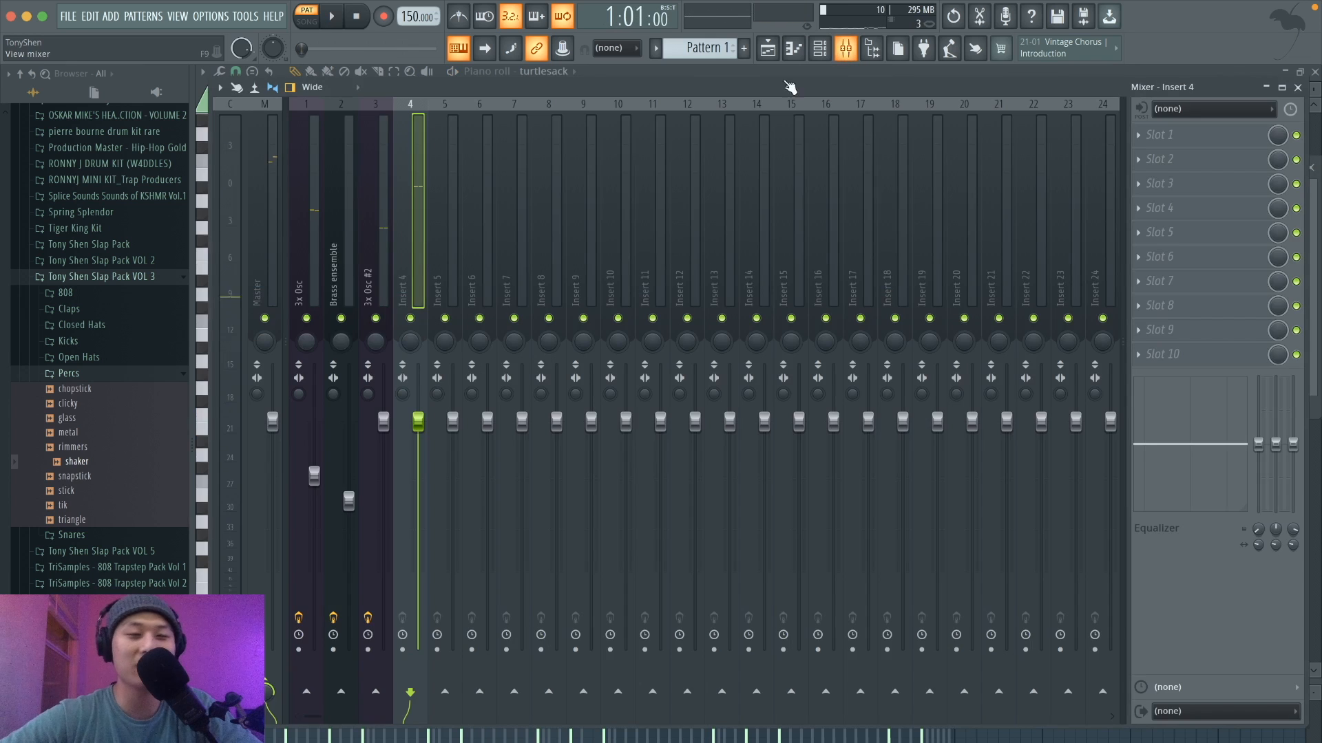
left_click(826, 55)
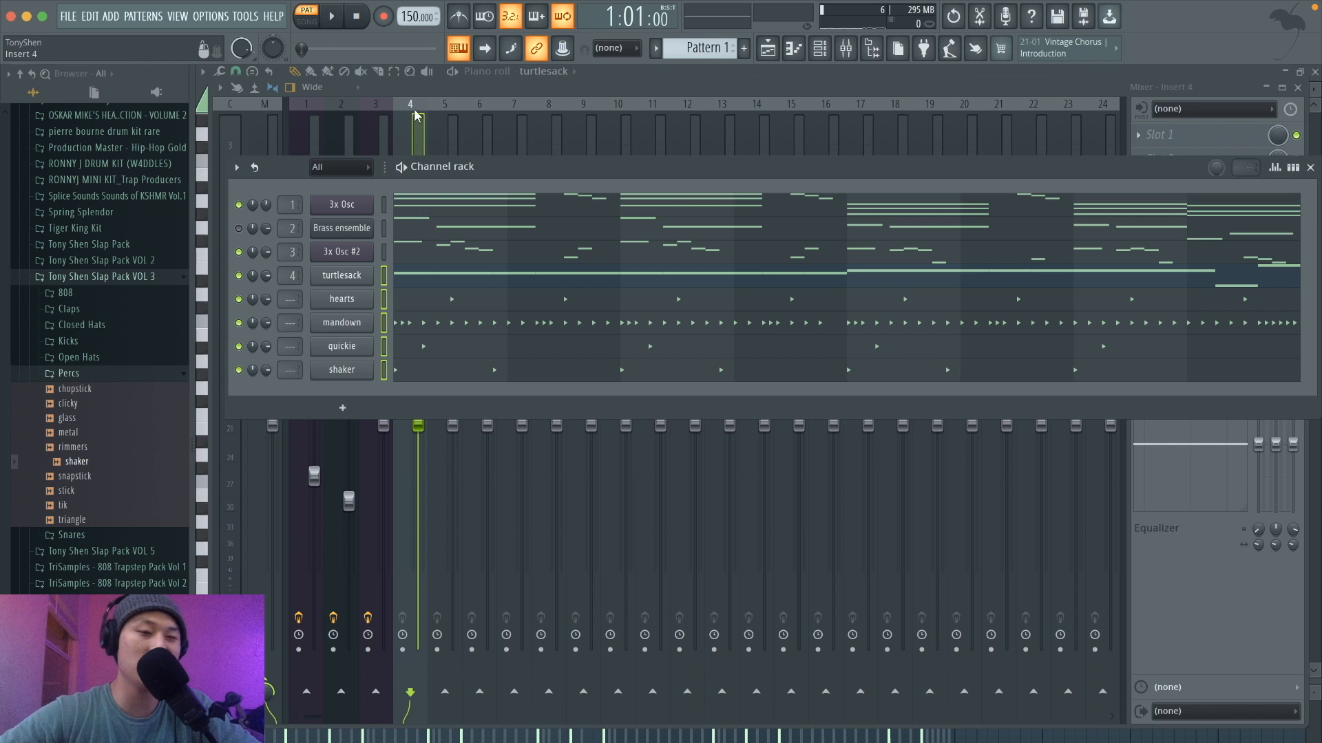
left_click(452, 148)
left_click(845, 51)
left_click(822, 51)
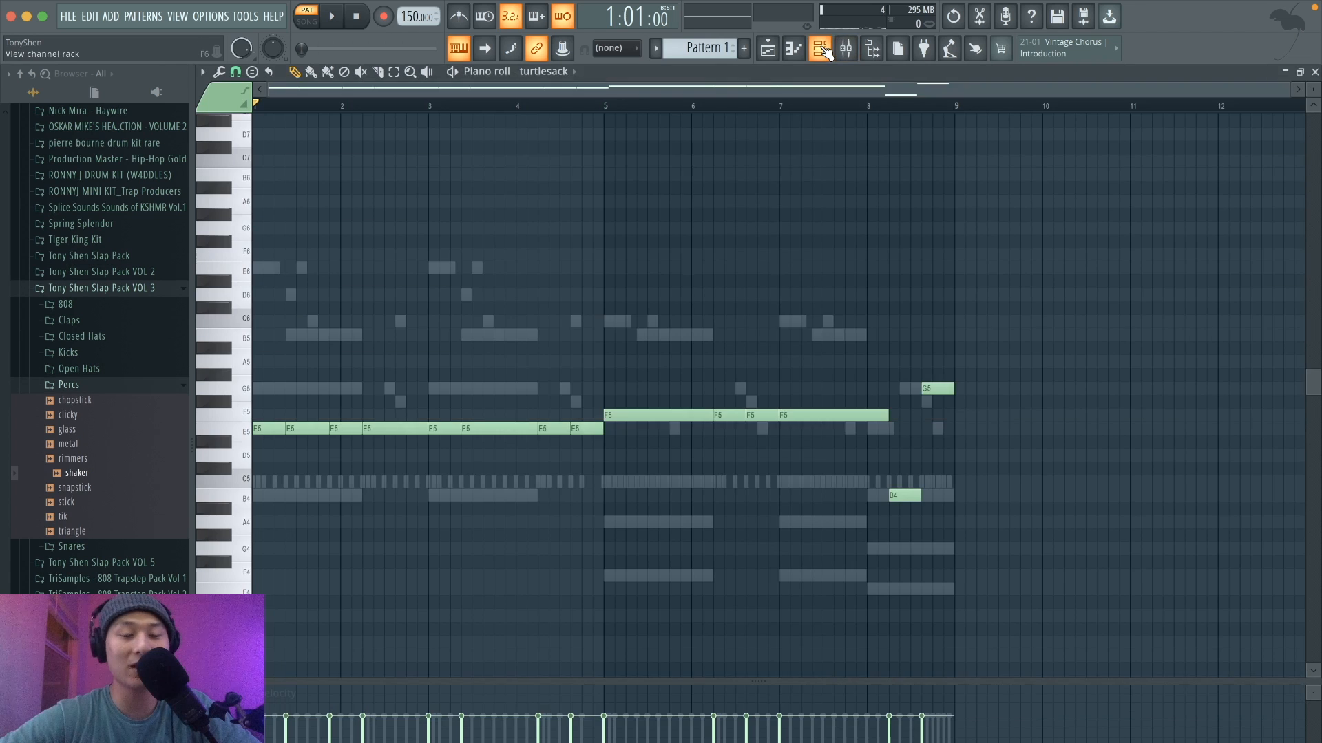
left_click(822, 51)
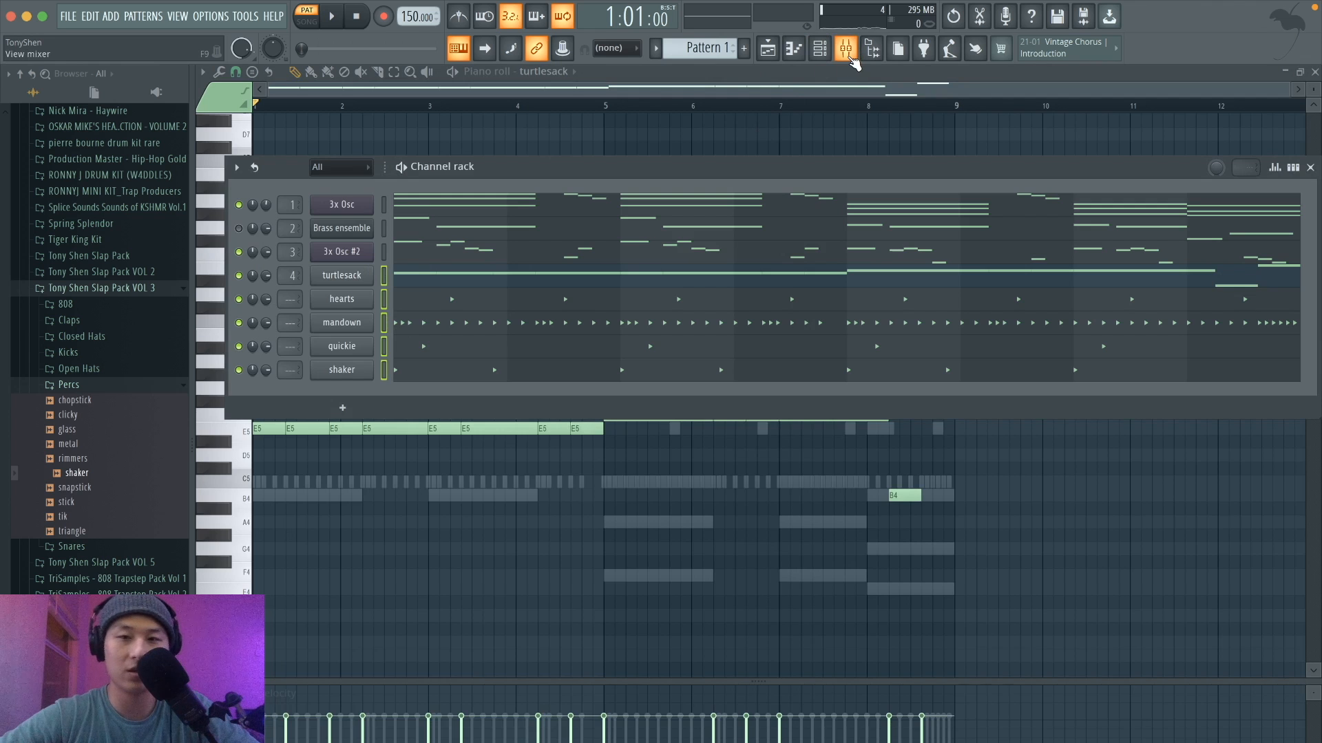
left_click(849, 58)
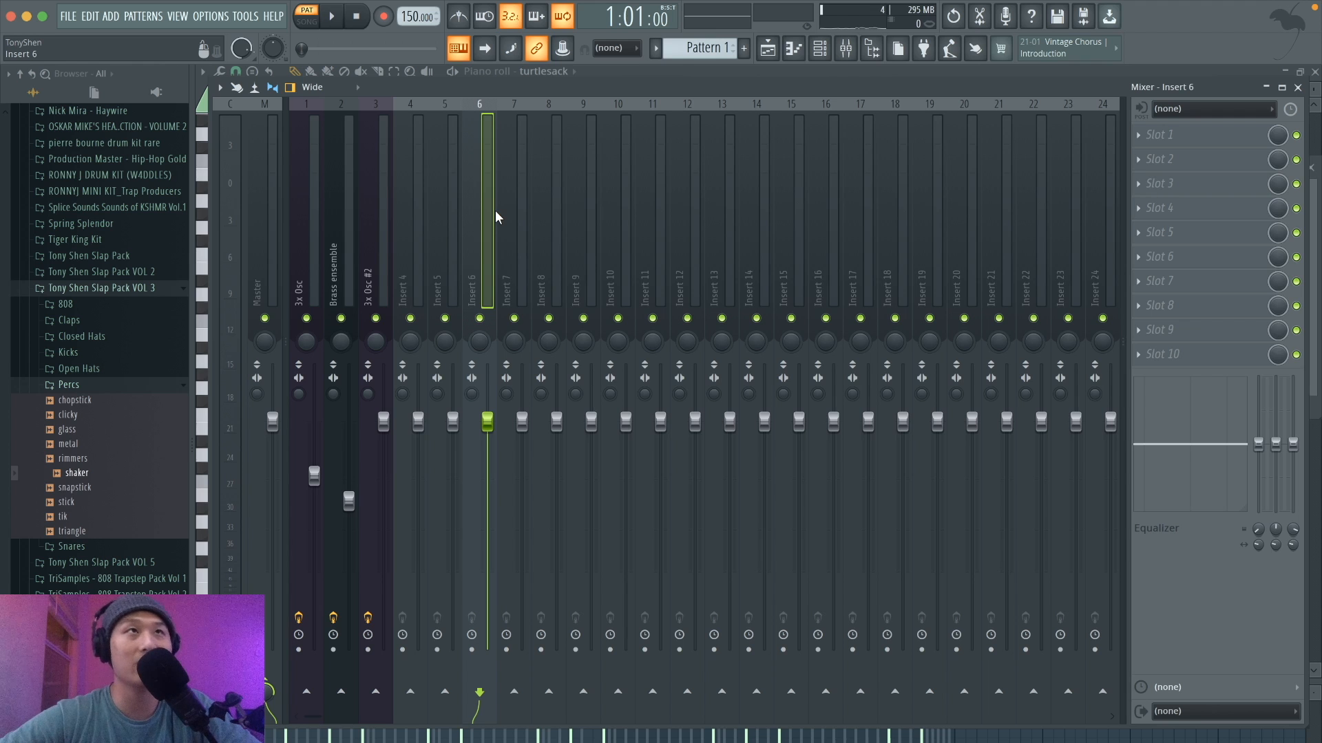
key("ctrl+l")
Lower the mixer volumes during playback: shaker to about 54%, quickie to about 81% and mandown to about 69%.
key("space")
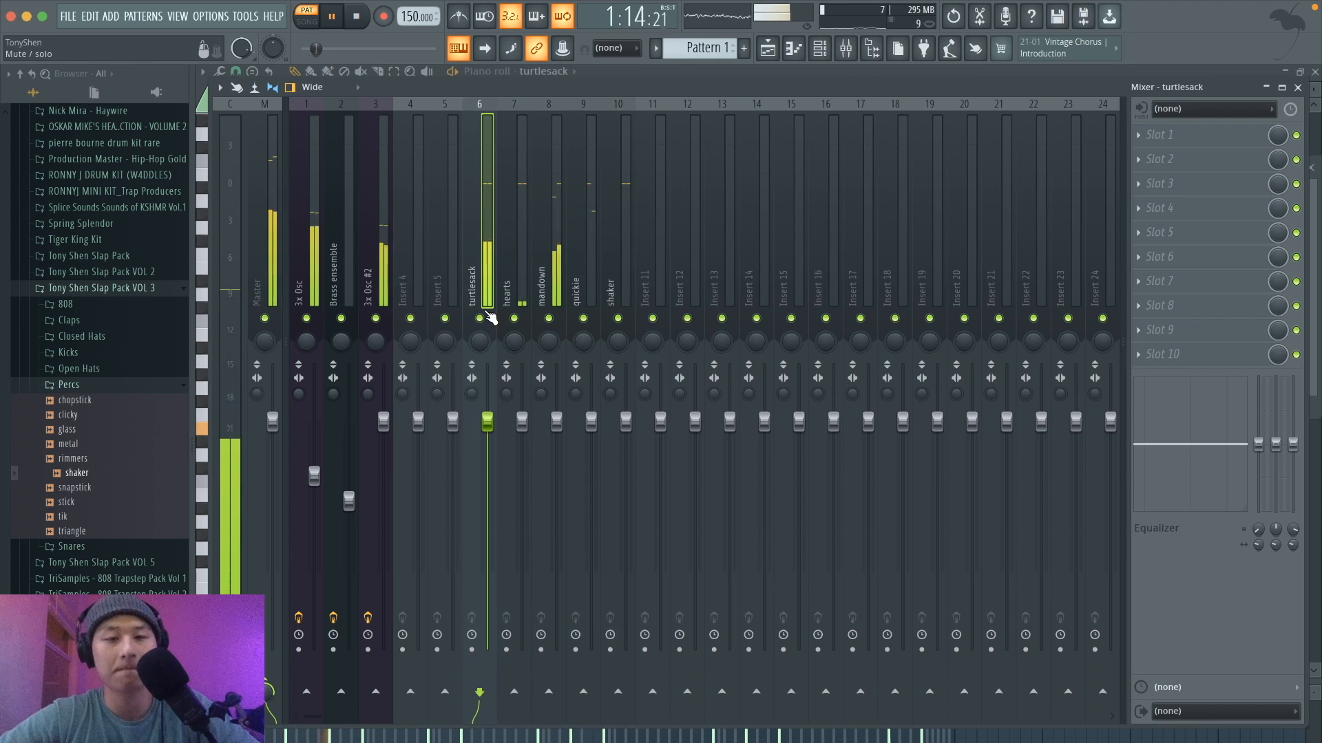
key("space")
left_click_drag(556, 421, 556, 524)
key("space")
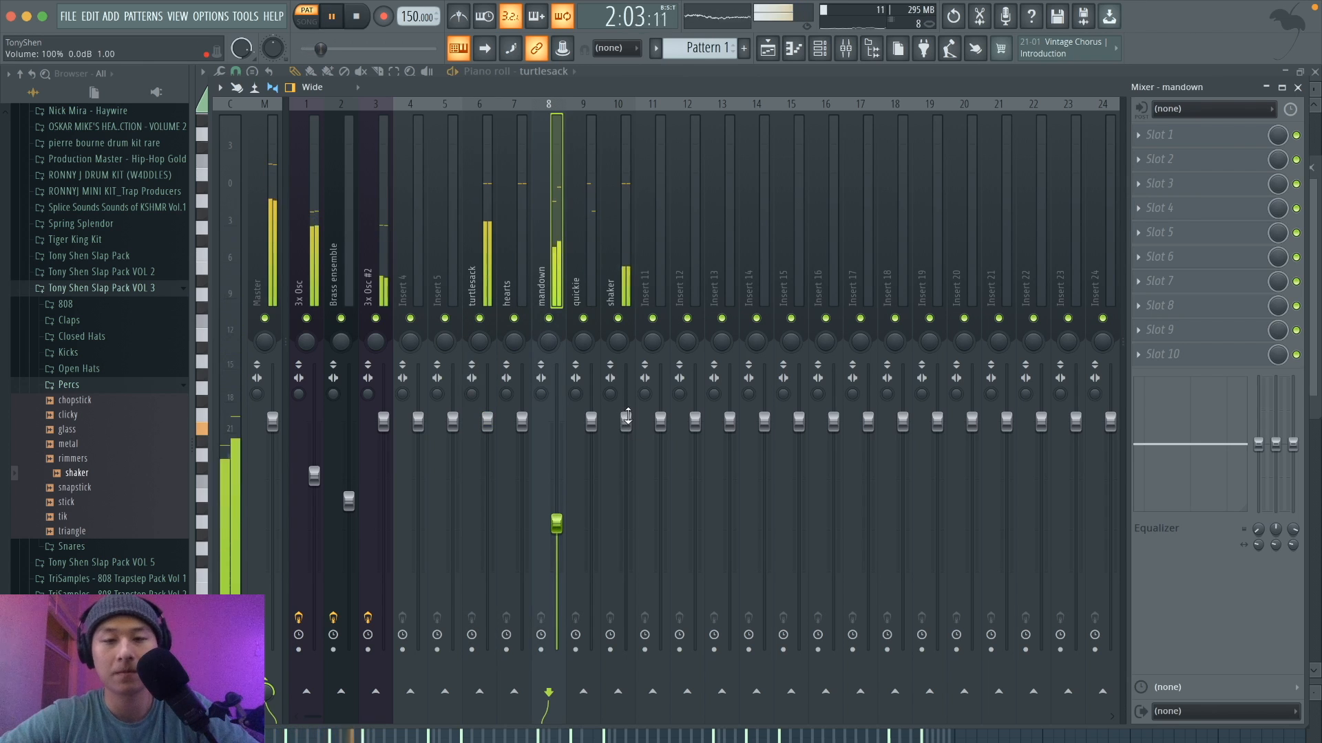
left_click_drag(628, 416, 628, 522)
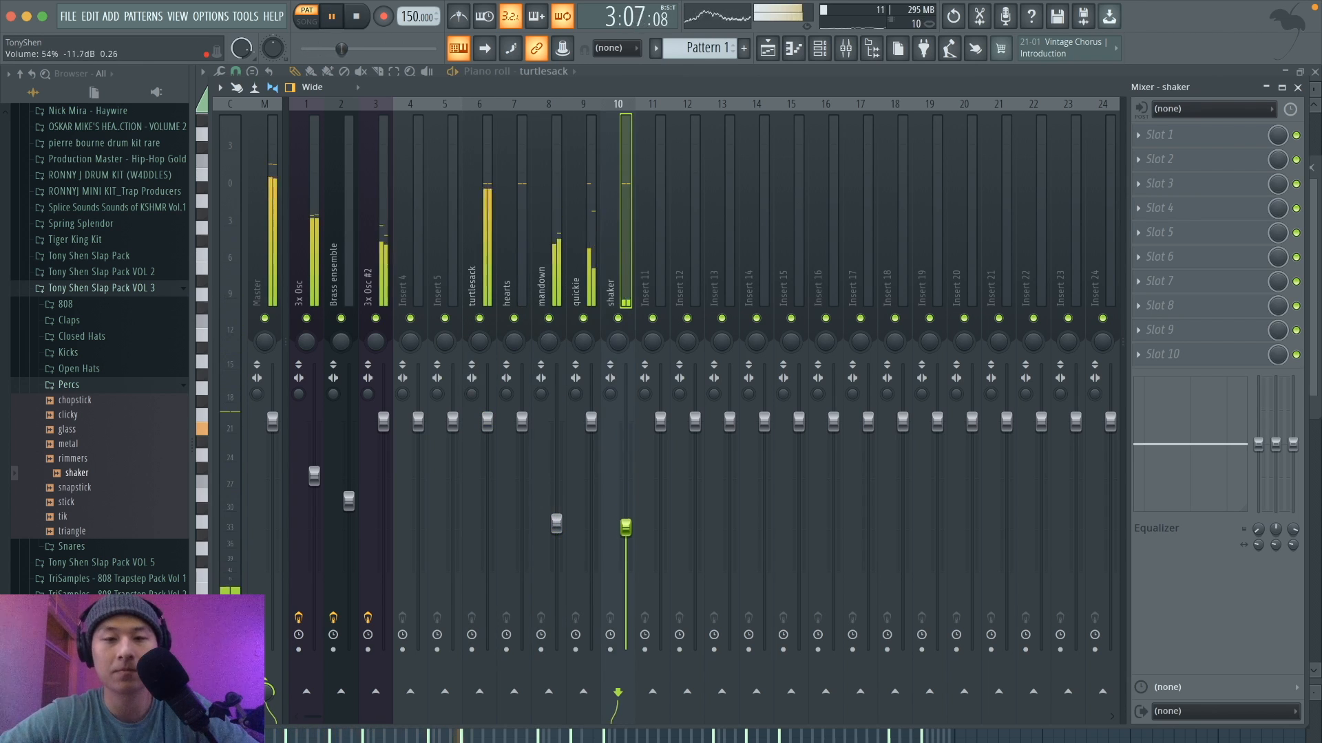
left_click_drag(590, 421, 590, 465)
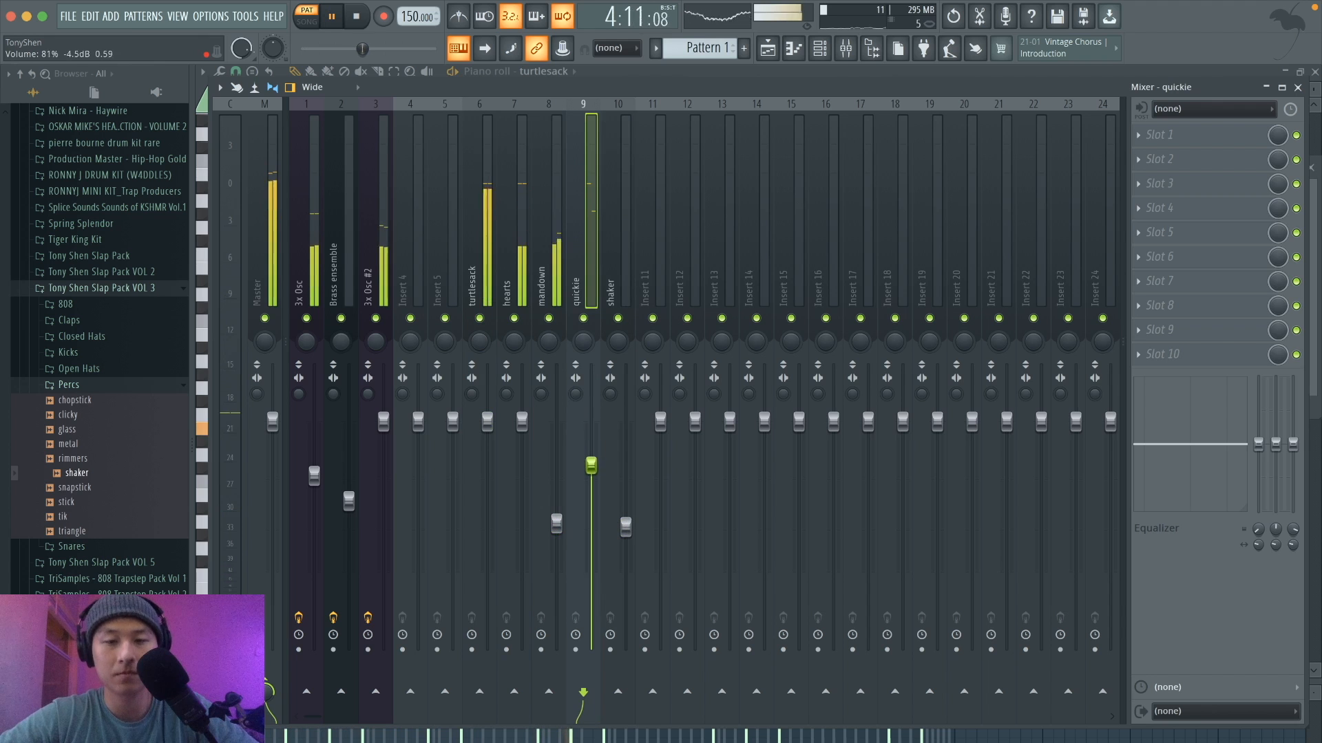
left_click_drag(554, 524, 556, 491)
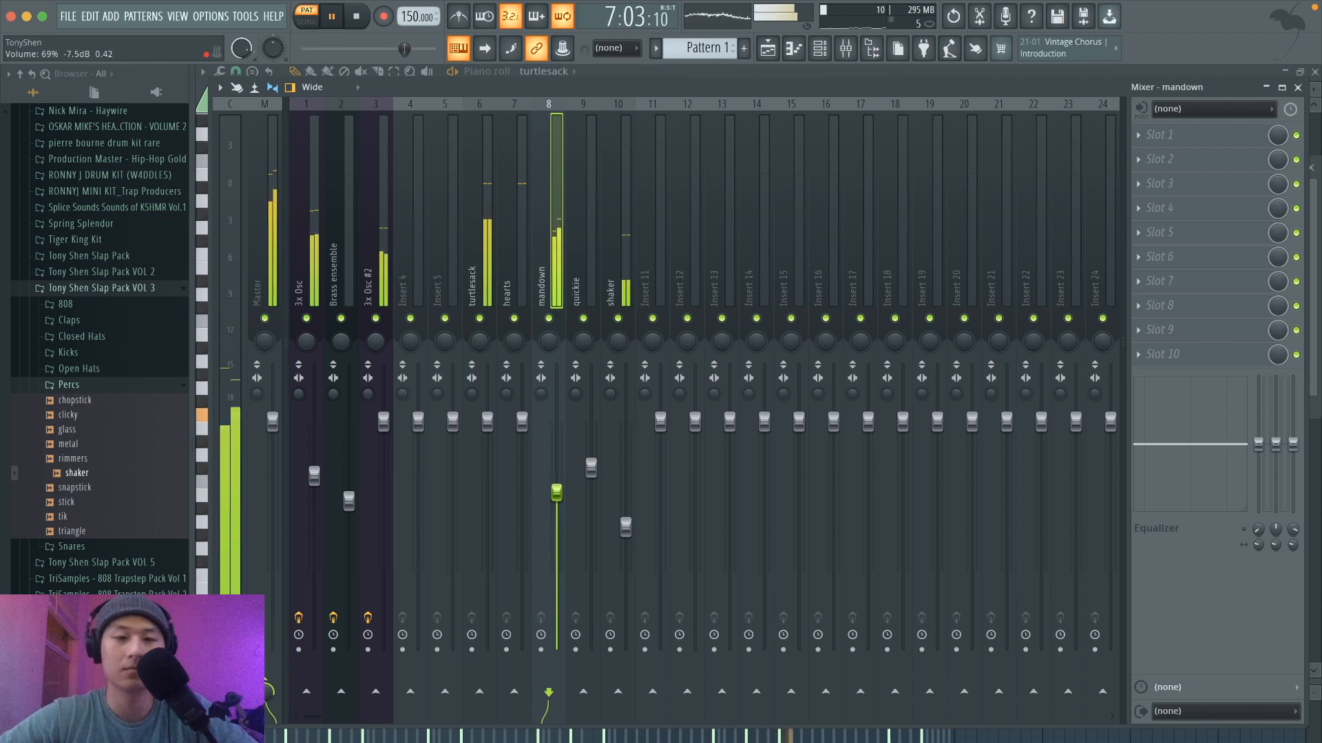
Slightly lower the mixer volumes of the 3x Osc and 3x Osc #2 tracks.
left_click_drag(314, 475, 314, 487)
left_click(384, 421)
left_click_drag(383, 421, 383, 433)
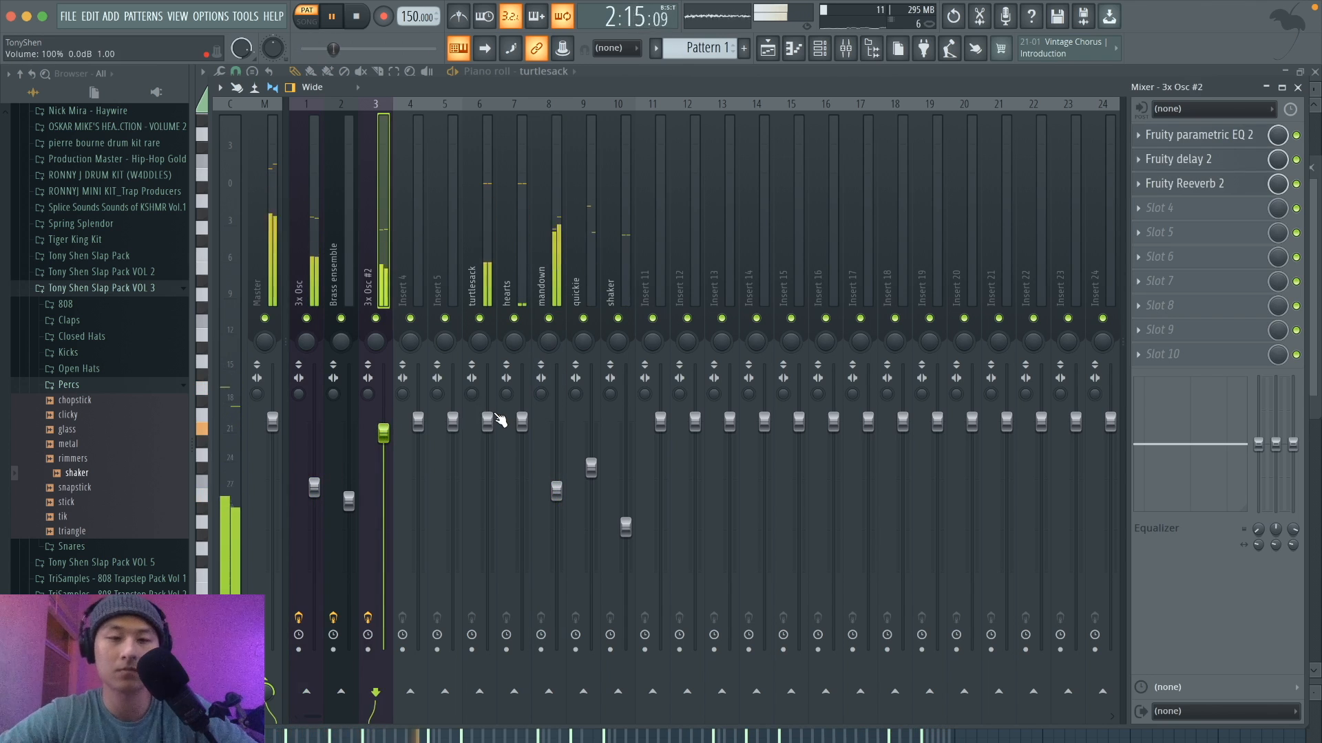
Solo the turtlesack mixer track and load Fruity Fast Dist in its first effect slot.
left_click(490, 197)
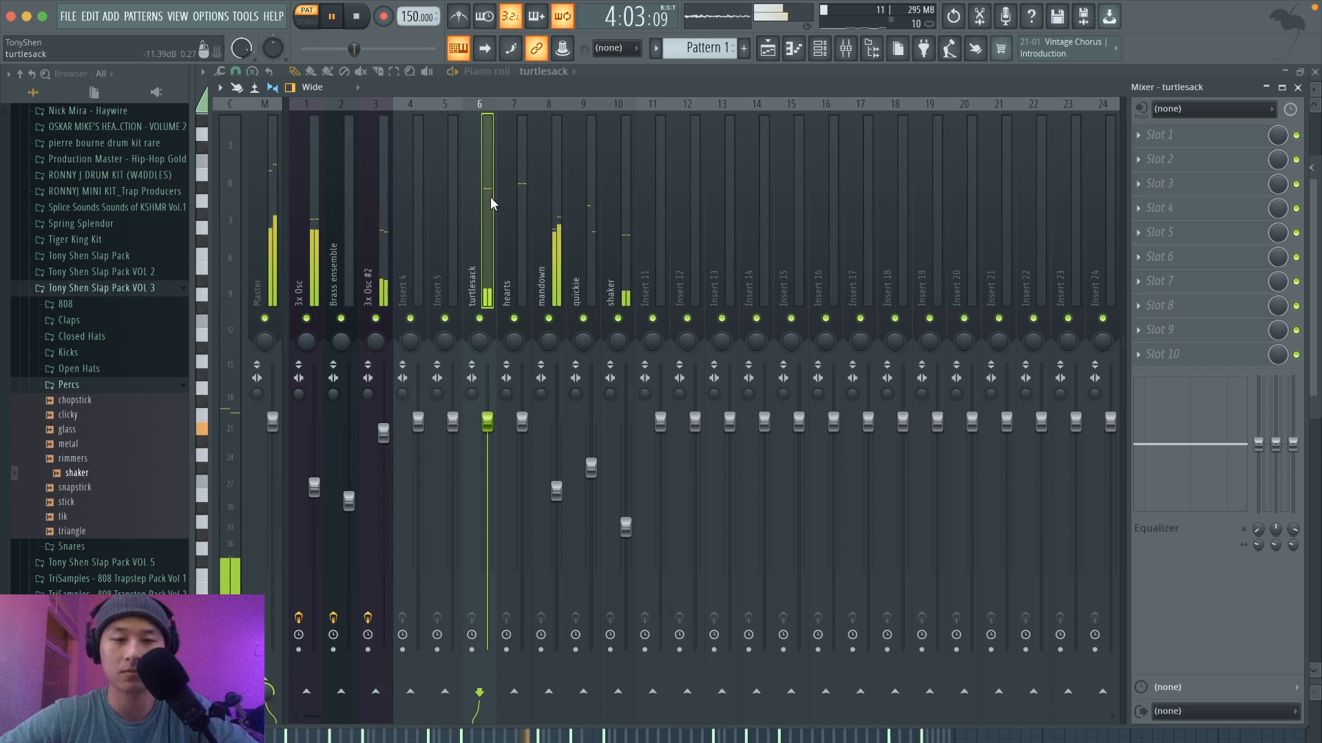
key("space")
right_click(479, 318)
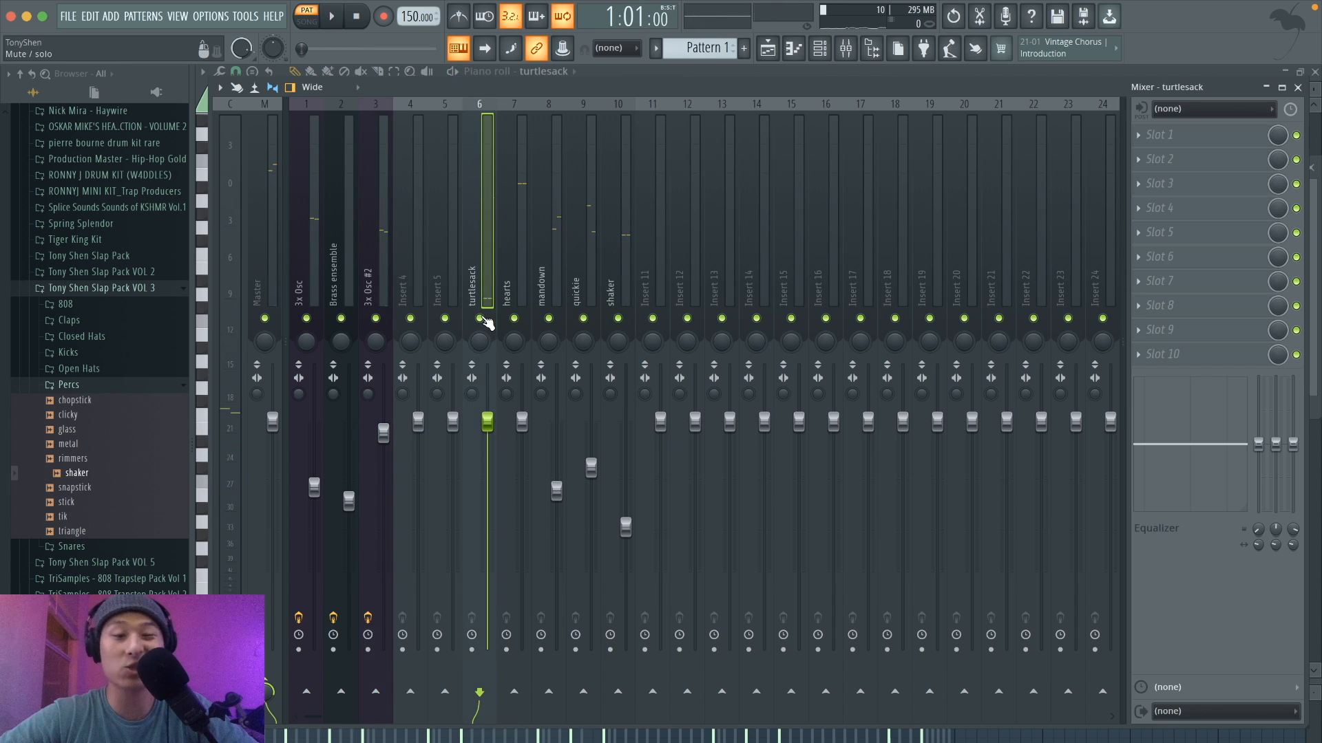
left_click(1191, 140)
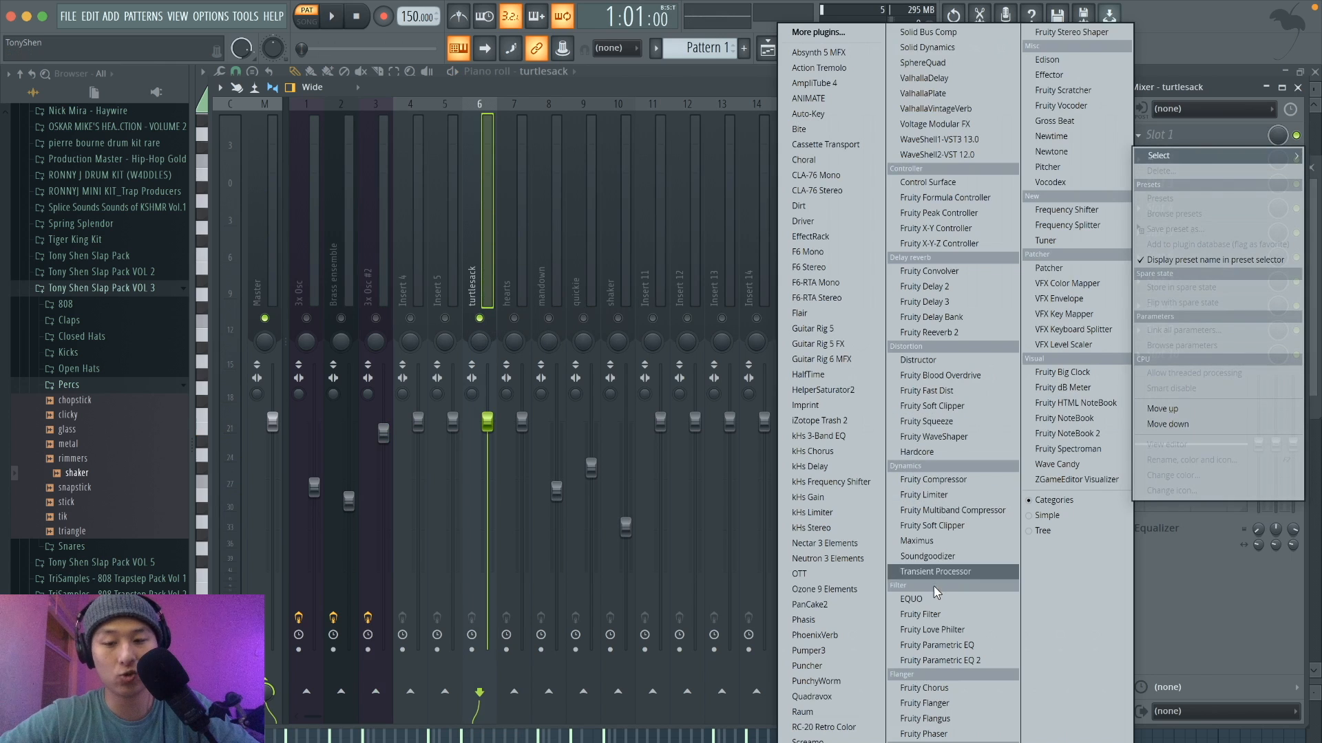
left_click(944, 389)
Lower the Fruity Fast Dist threshold during playback, set its mix level to about 95%, and close the plugin.
key("space")
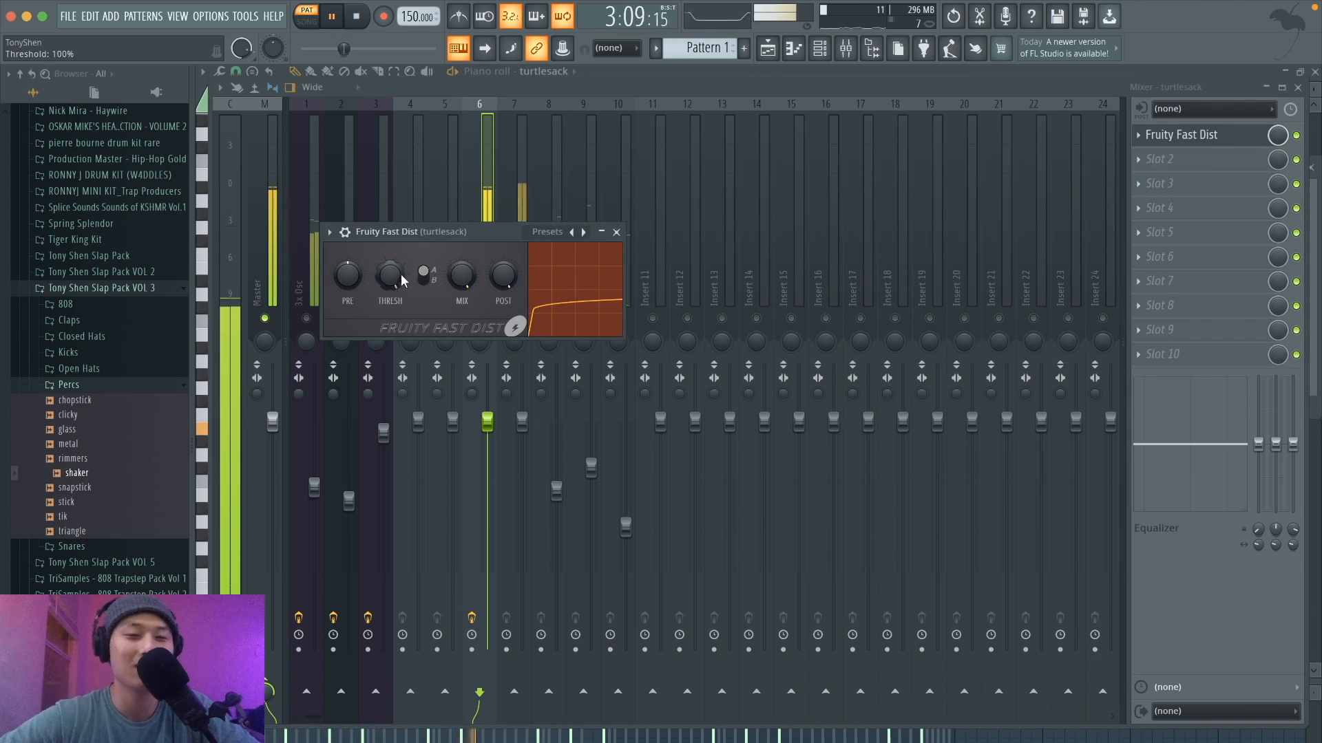
left_click_drag(397, 278, 397, 325)
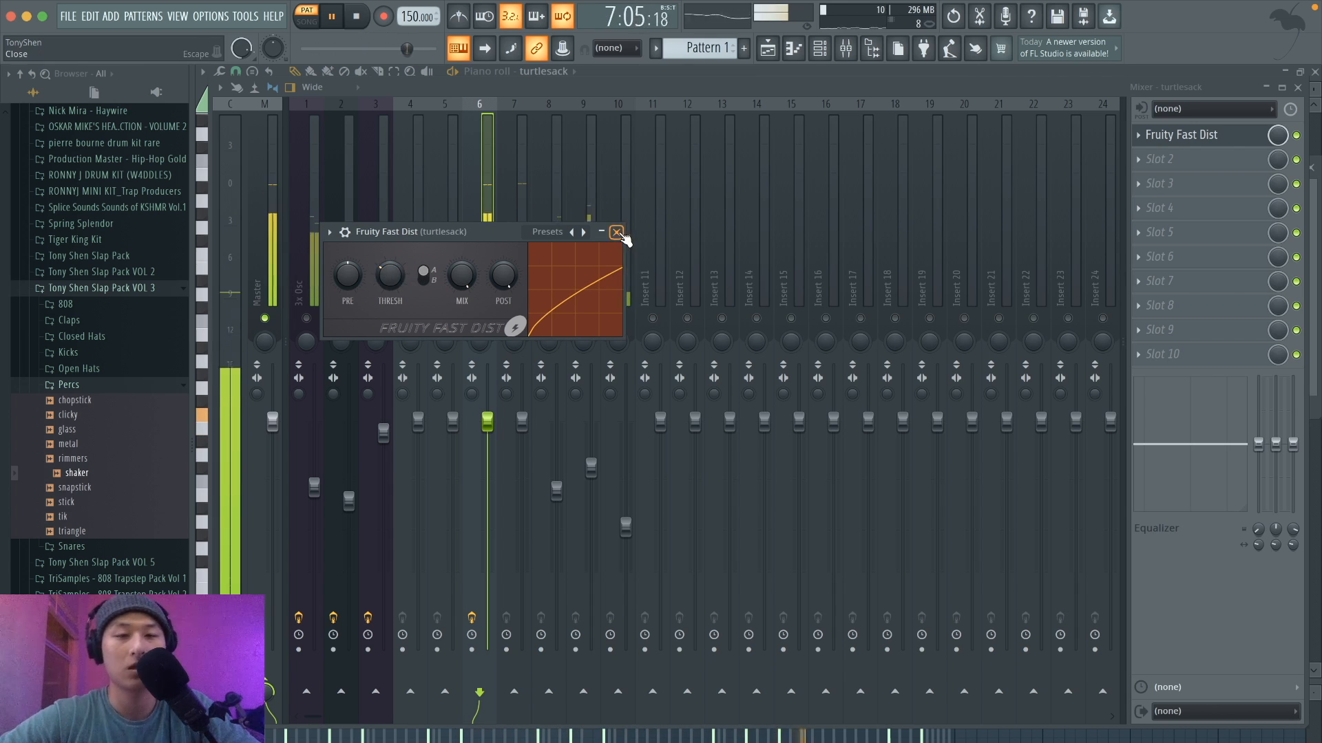
left_click_drag(460, 275, 459, 282)
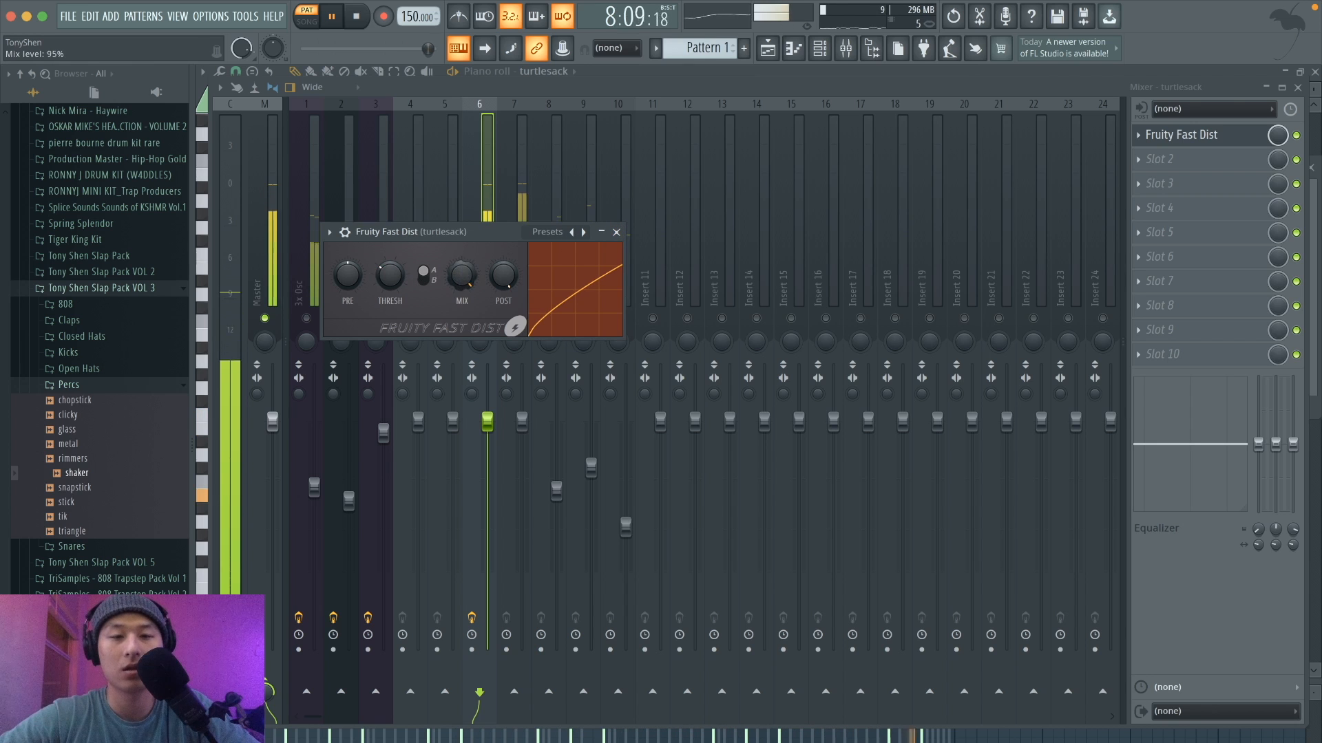
left_click(617, 235)
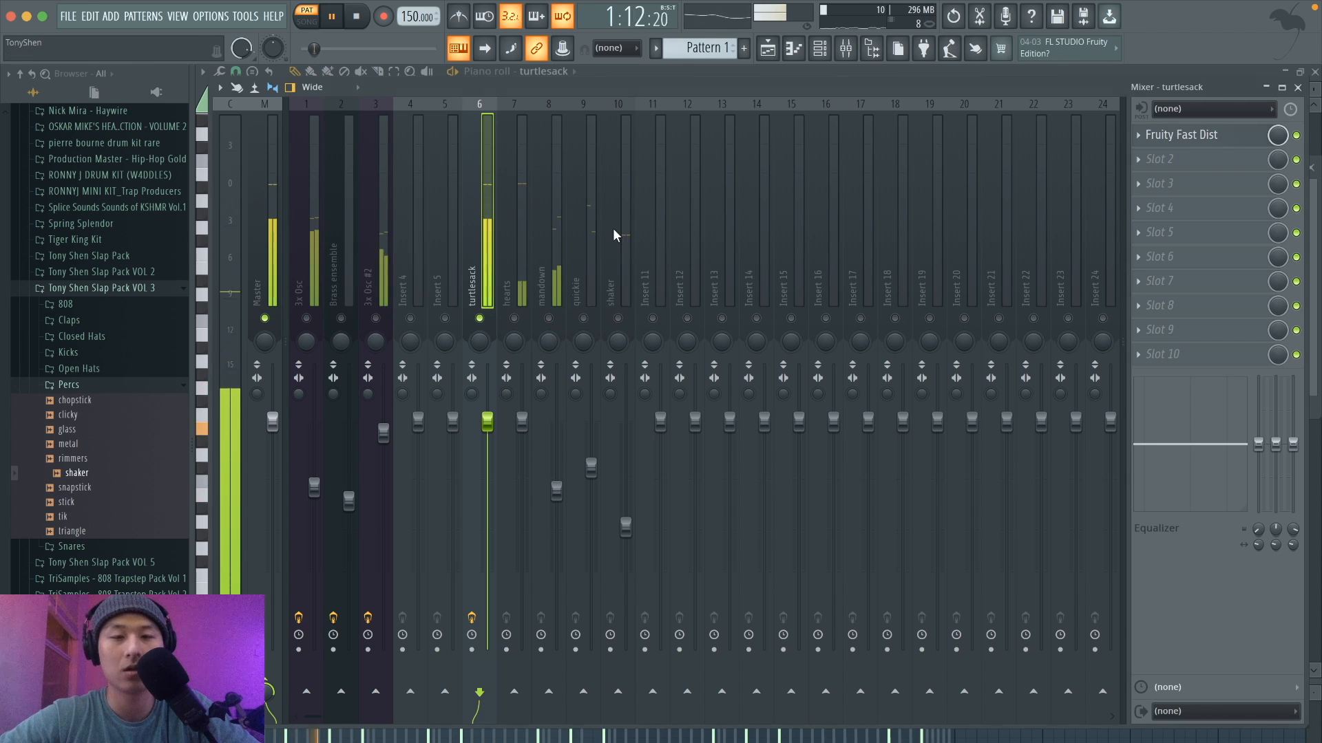
Audition the distorted turtlesack 808 in solo.
key("space")
key("space")
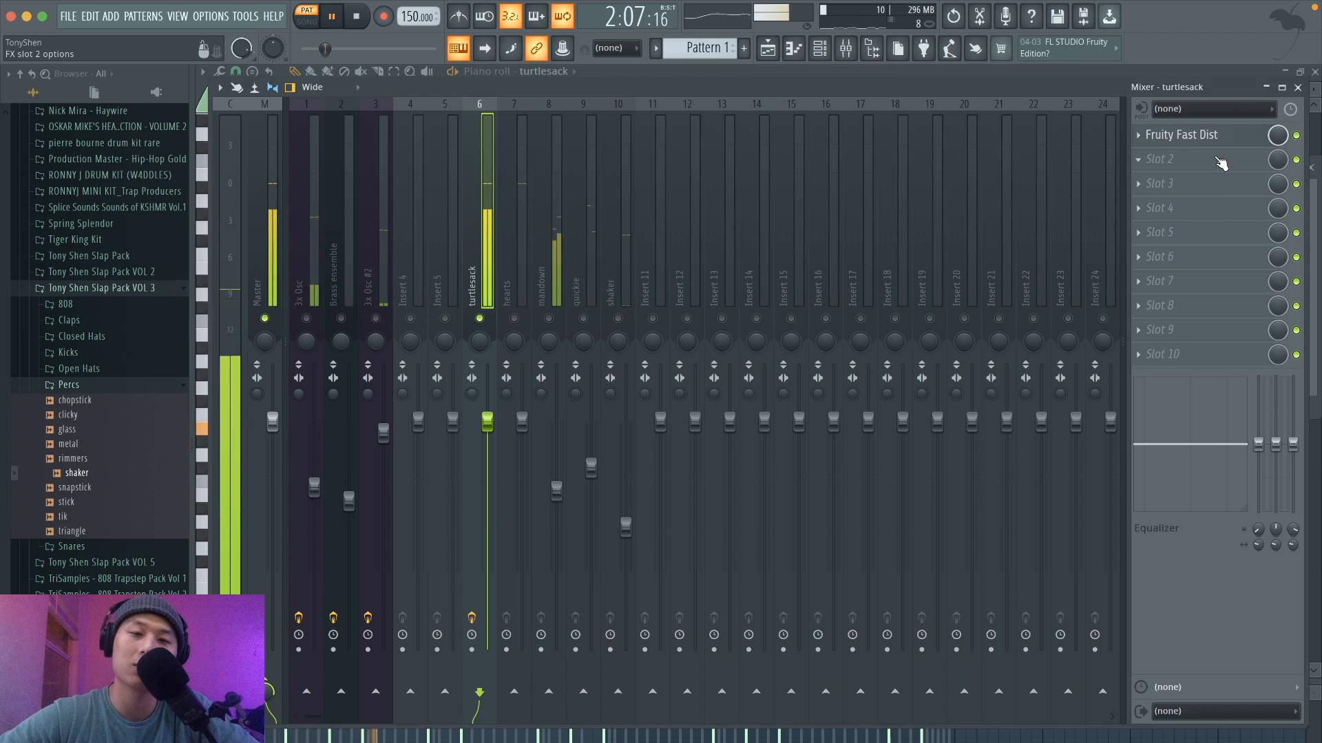
key("space")
key("space")
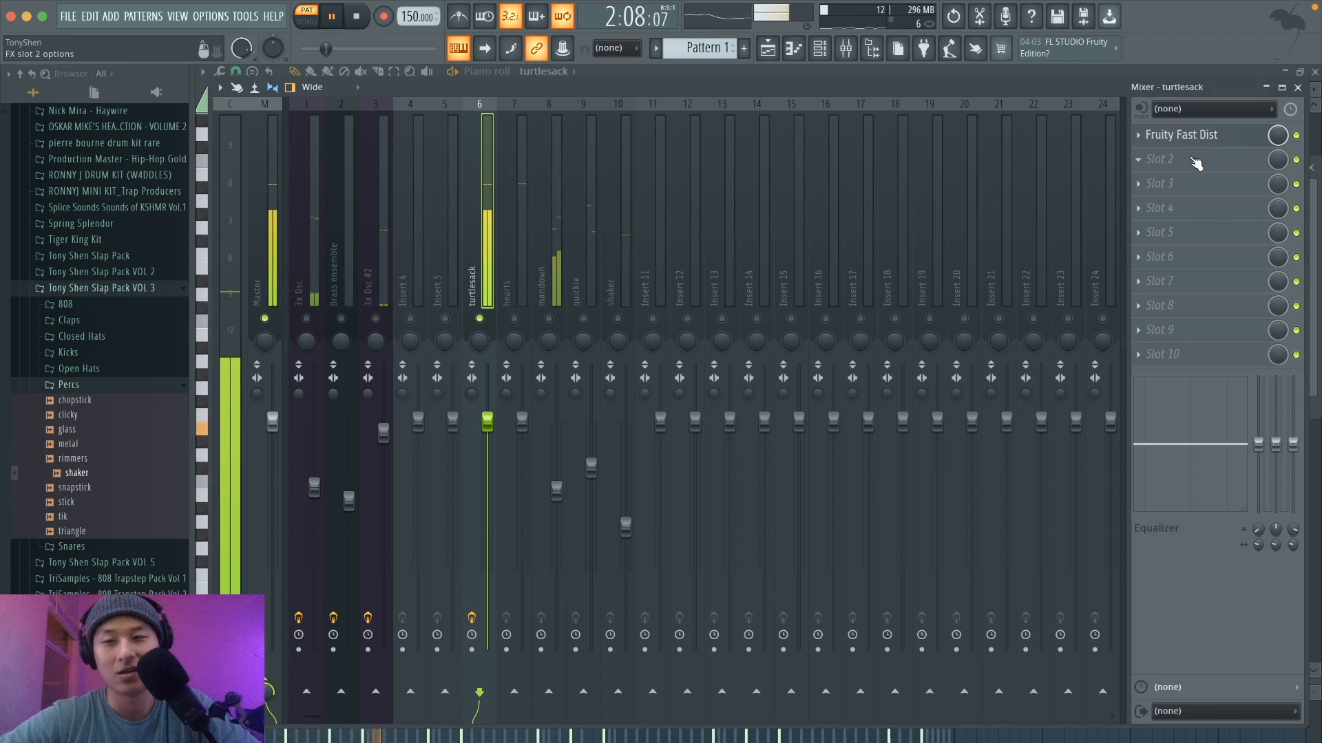
Lower the turtlesack track volume to about 94%, unsolo it, and slightly lower the 3x Osc track volume during playback.
key("space")
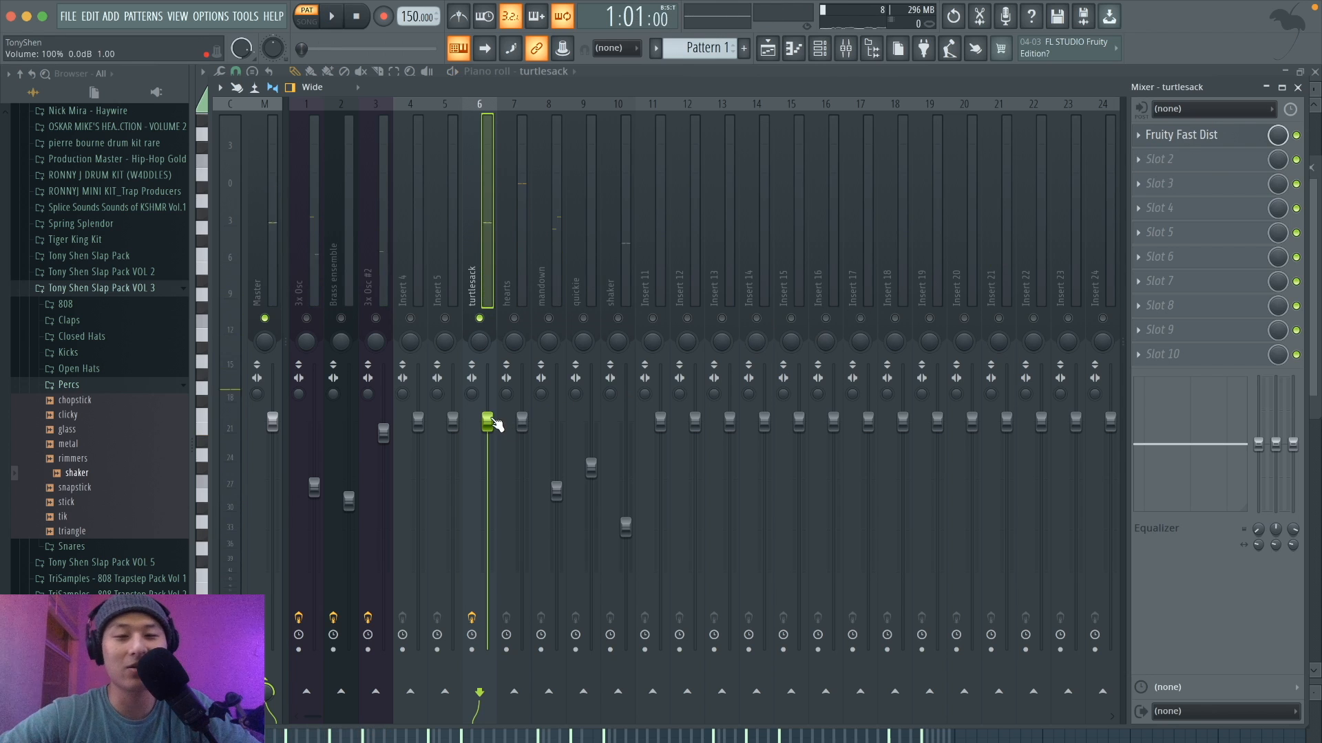
key("space")
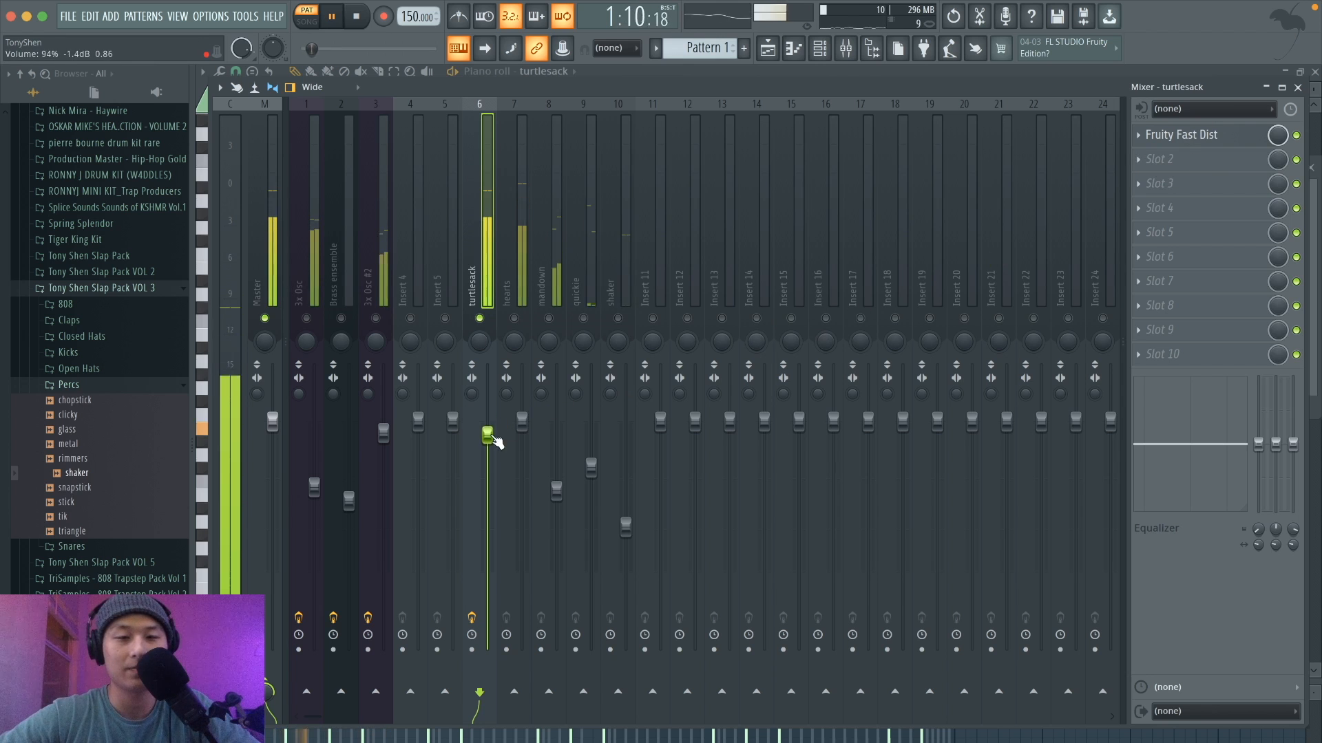
right_click(481, 320)
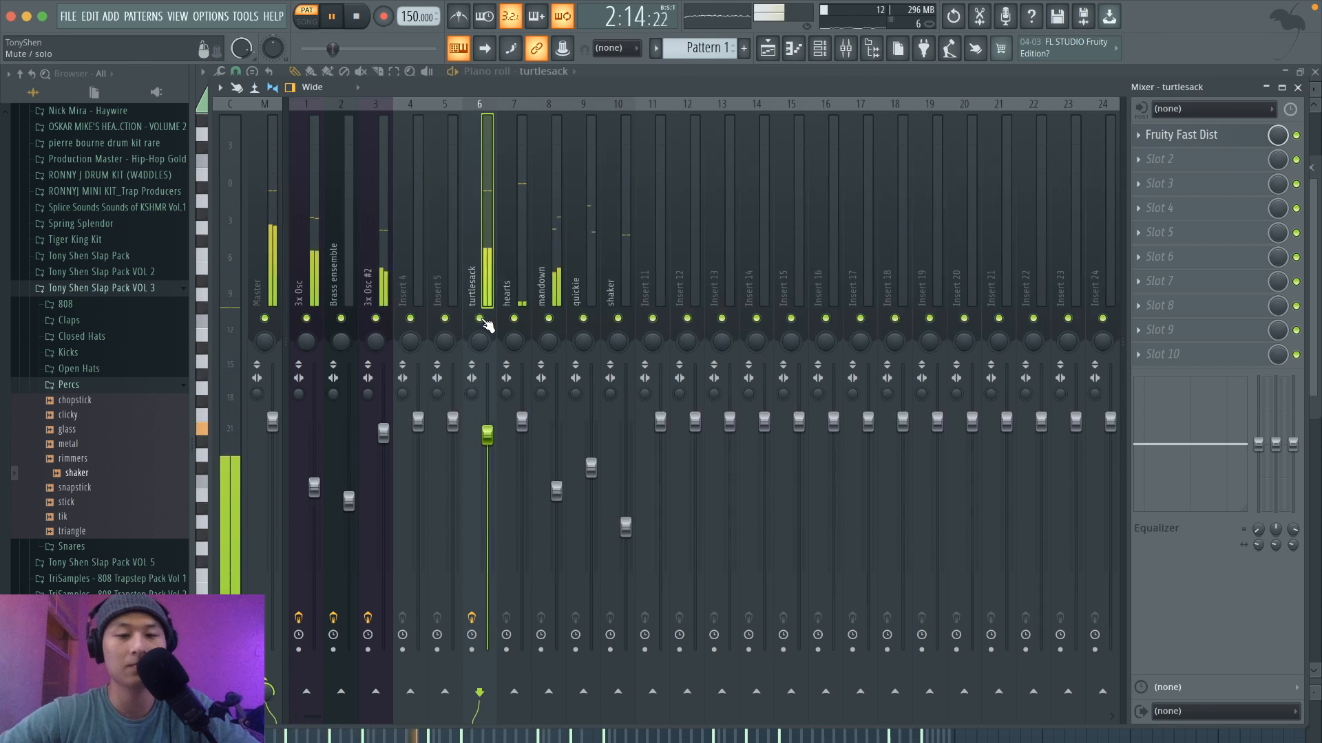
left_click(314, 490)
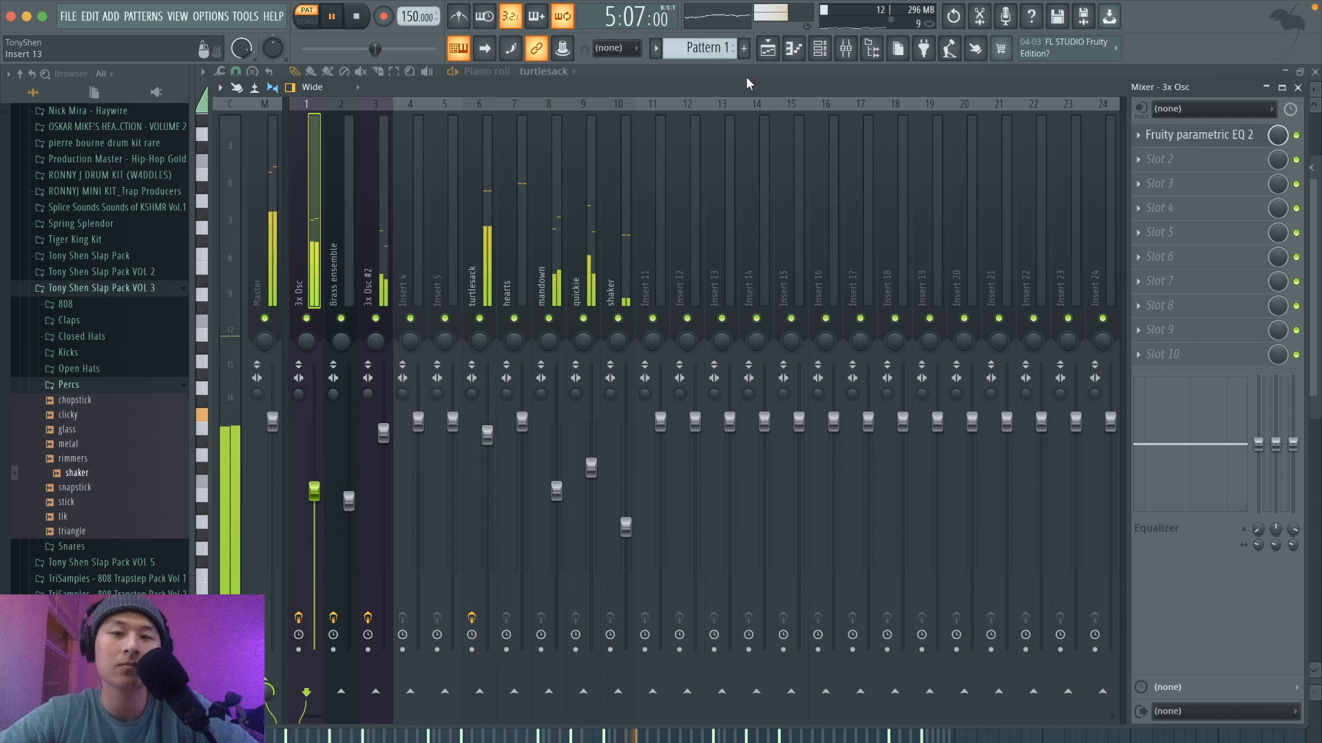
Open the playlist, stop playback, and place a Pattern 1 clip at bar 1 on Track 1.
left_click(768, 49)
left_click(820, 49)
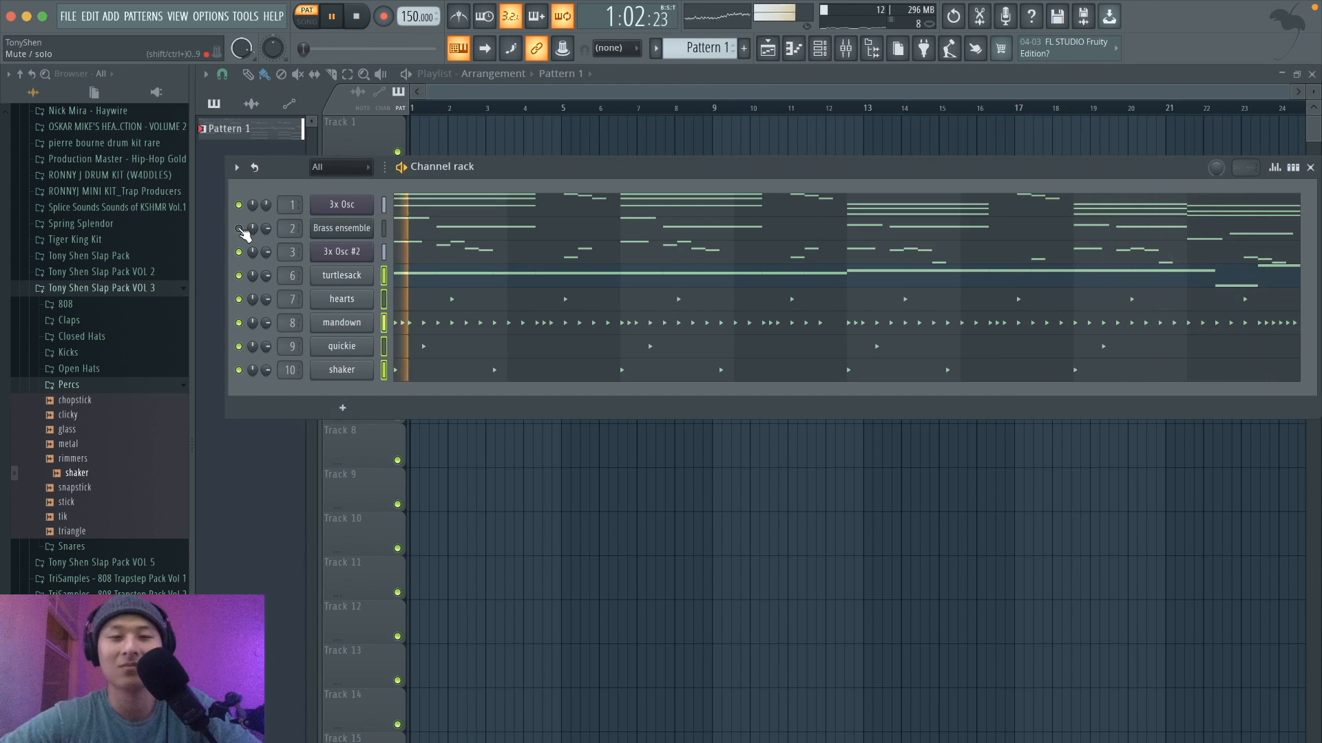
key("space")
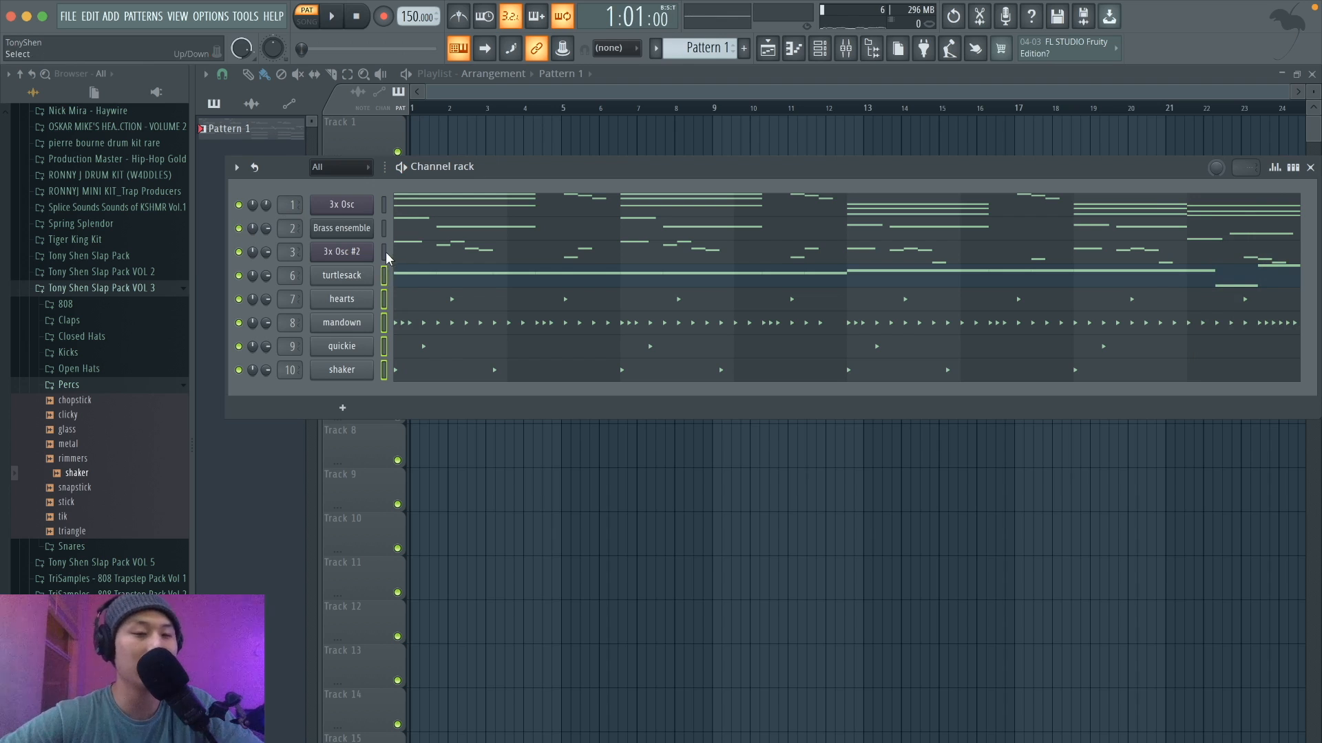
left_click(583, 133)
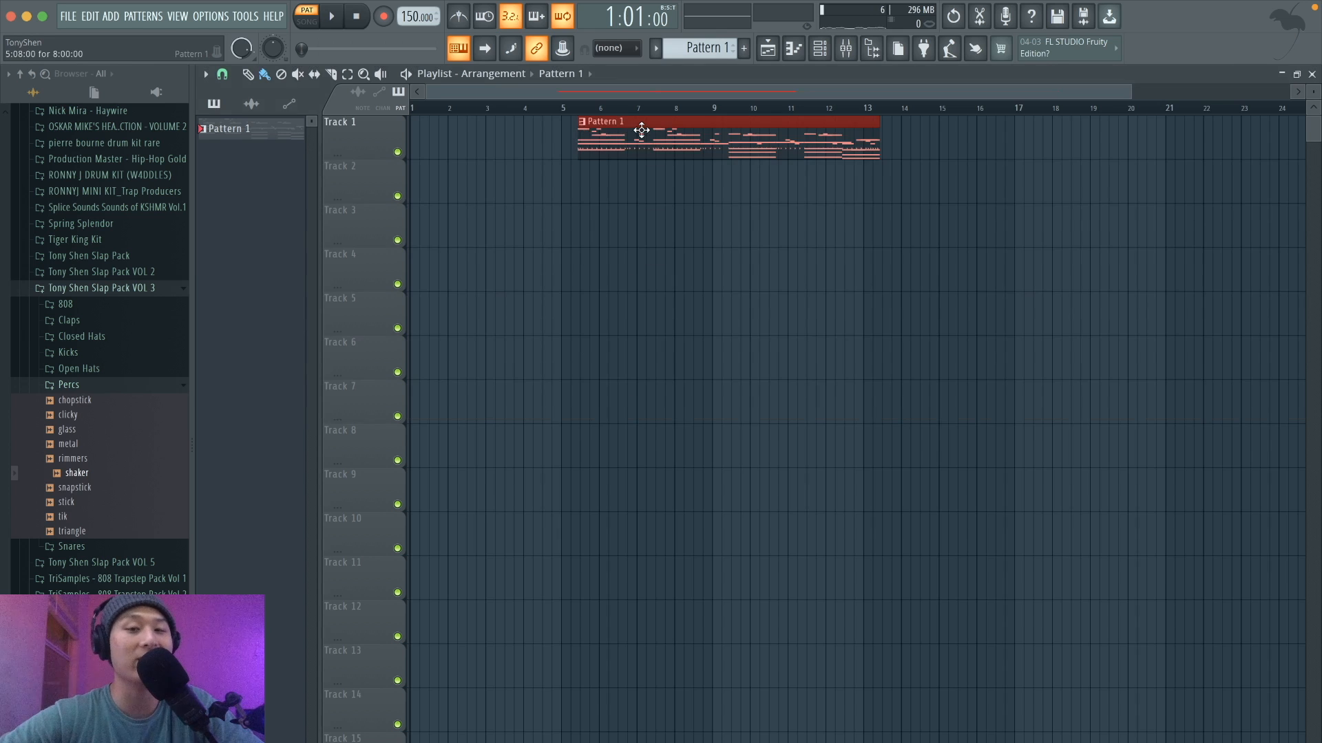
left_click_drag(640, 130, 475, 131)
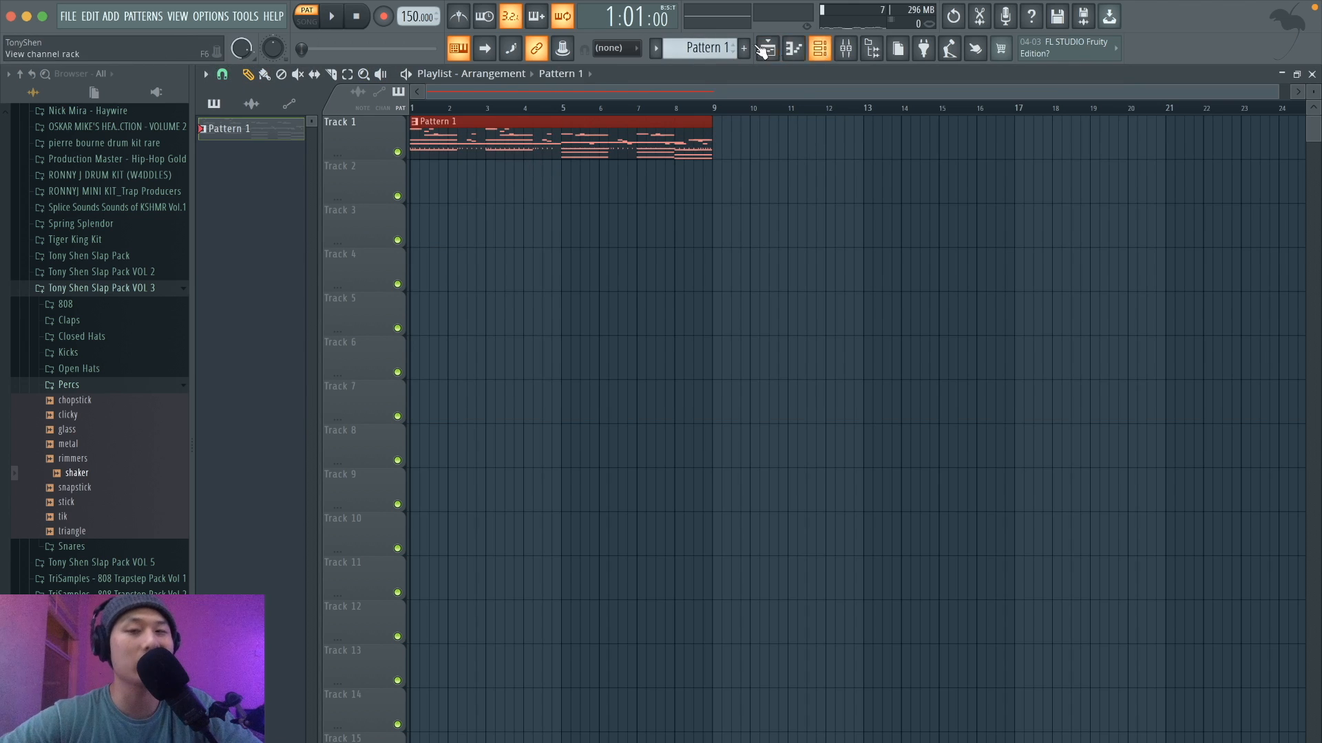
Split Pattern 1 by channel and clear all clips from the playlist.
left_click(688, 47)
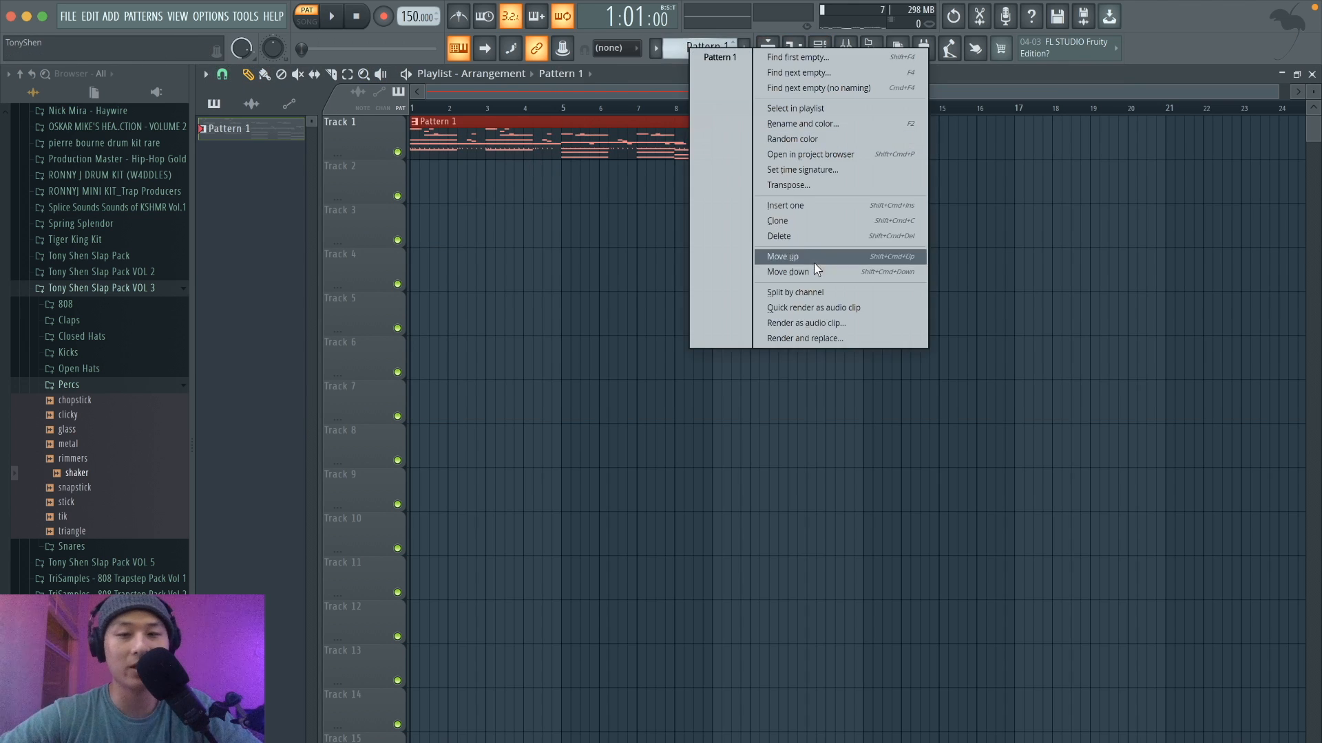
left_click(817, 295)
left_click_drag(694, 245, 427, 107)
key("Delete")
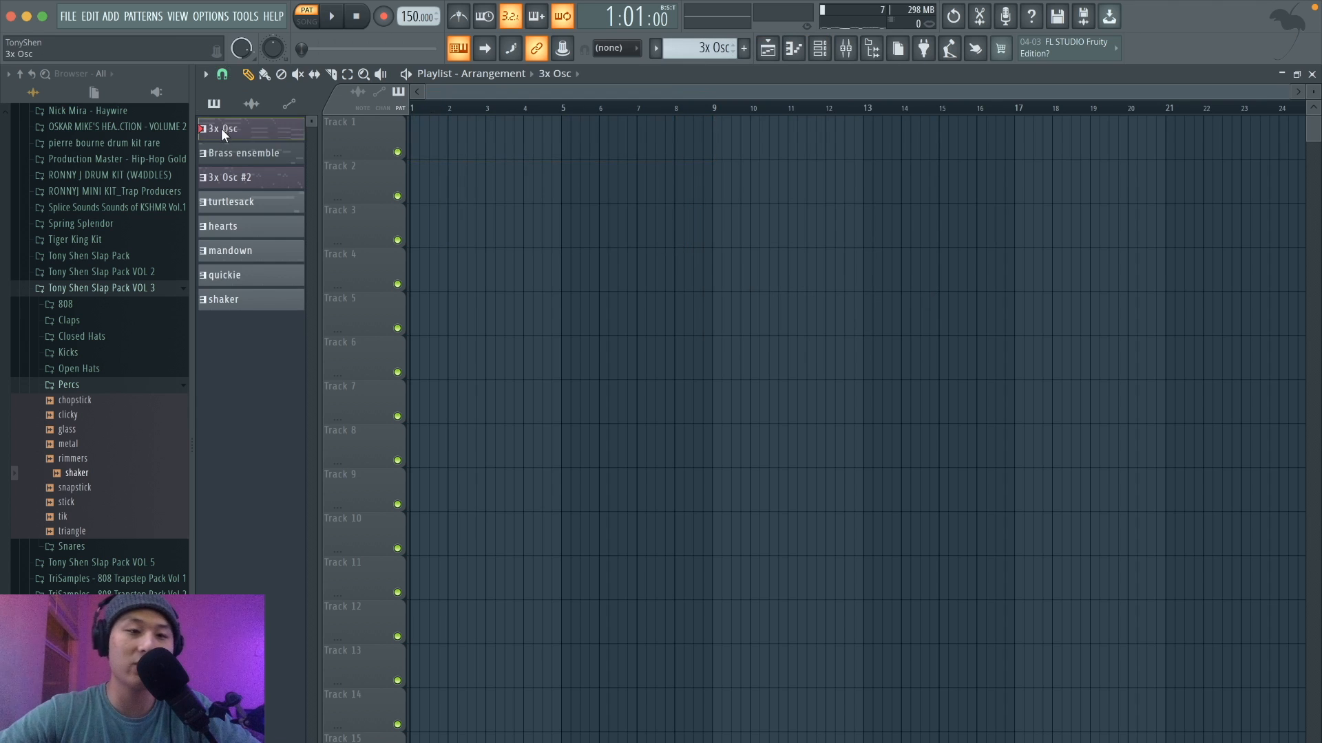
Place all eight channel patterns at bar 1 on Tracks 1 to 8, and set the playlist snap to Bar.
left_click(223, 153)
left_click(219, 301)
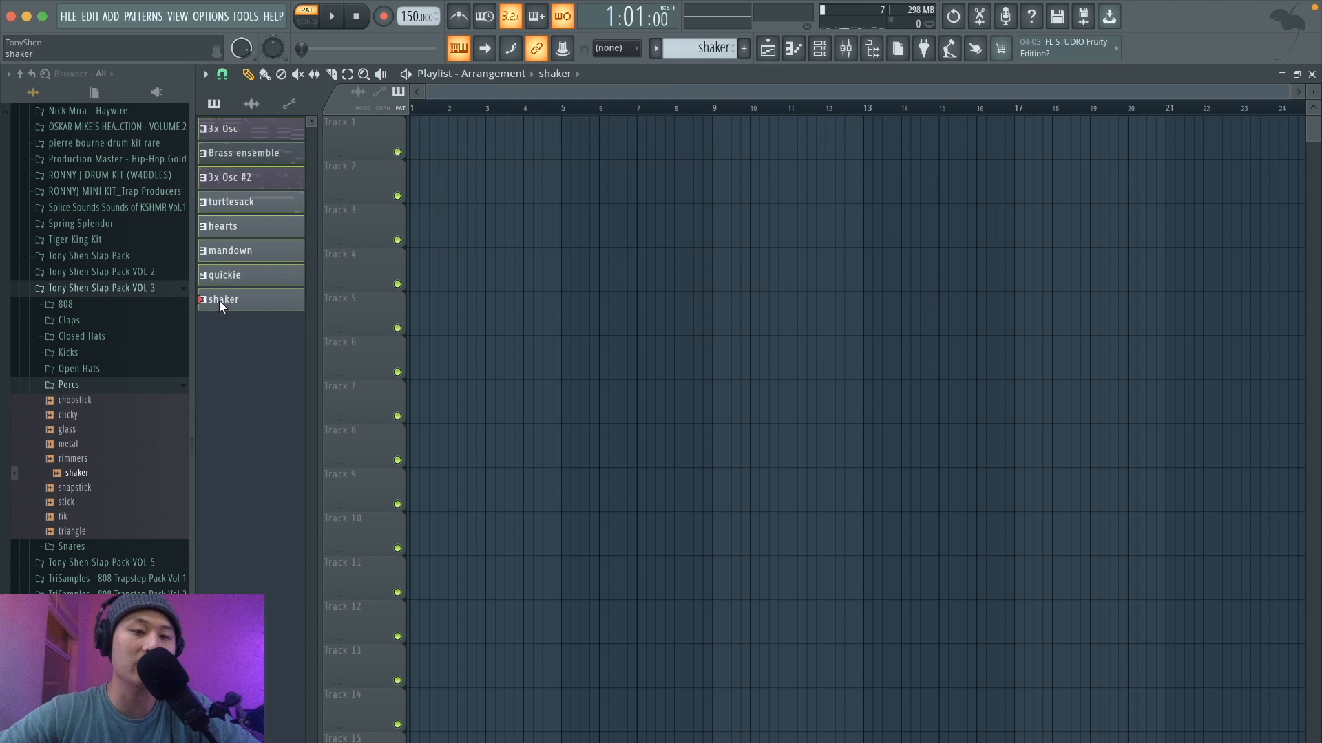
left_click_drag(262, 135, 398, 130)
left_click(231, 77)
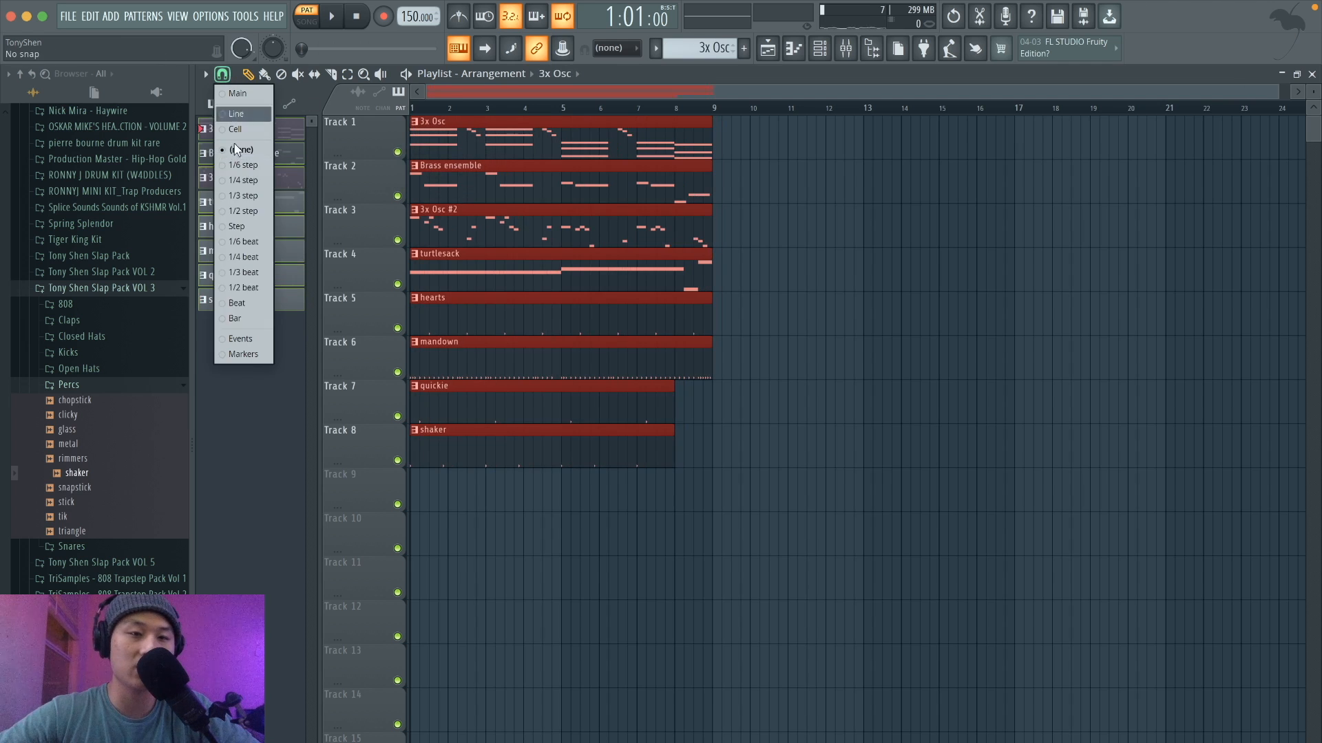
left_click(240, 318)
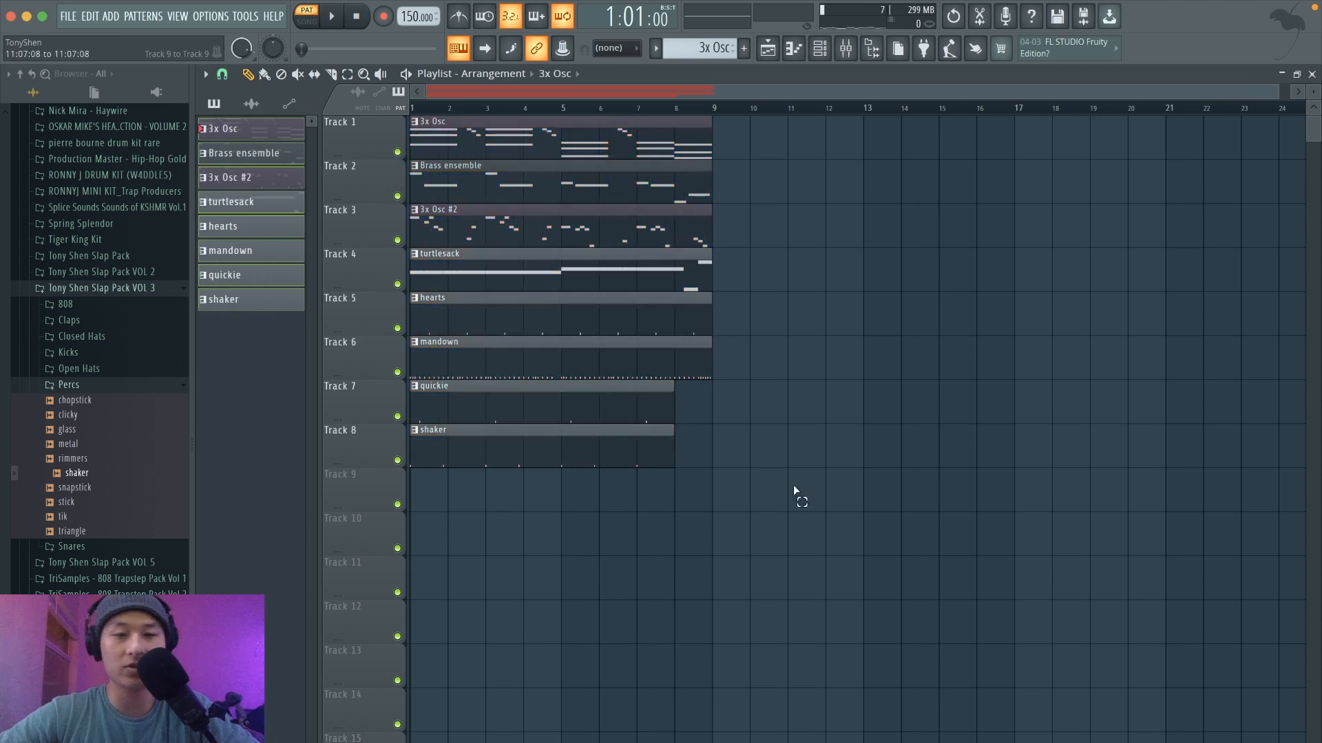
Move every clip except 3x Osc to bar 17, deselect them, and switch playback to song mode.
left_click_drag(796, 492, 1065, 222)
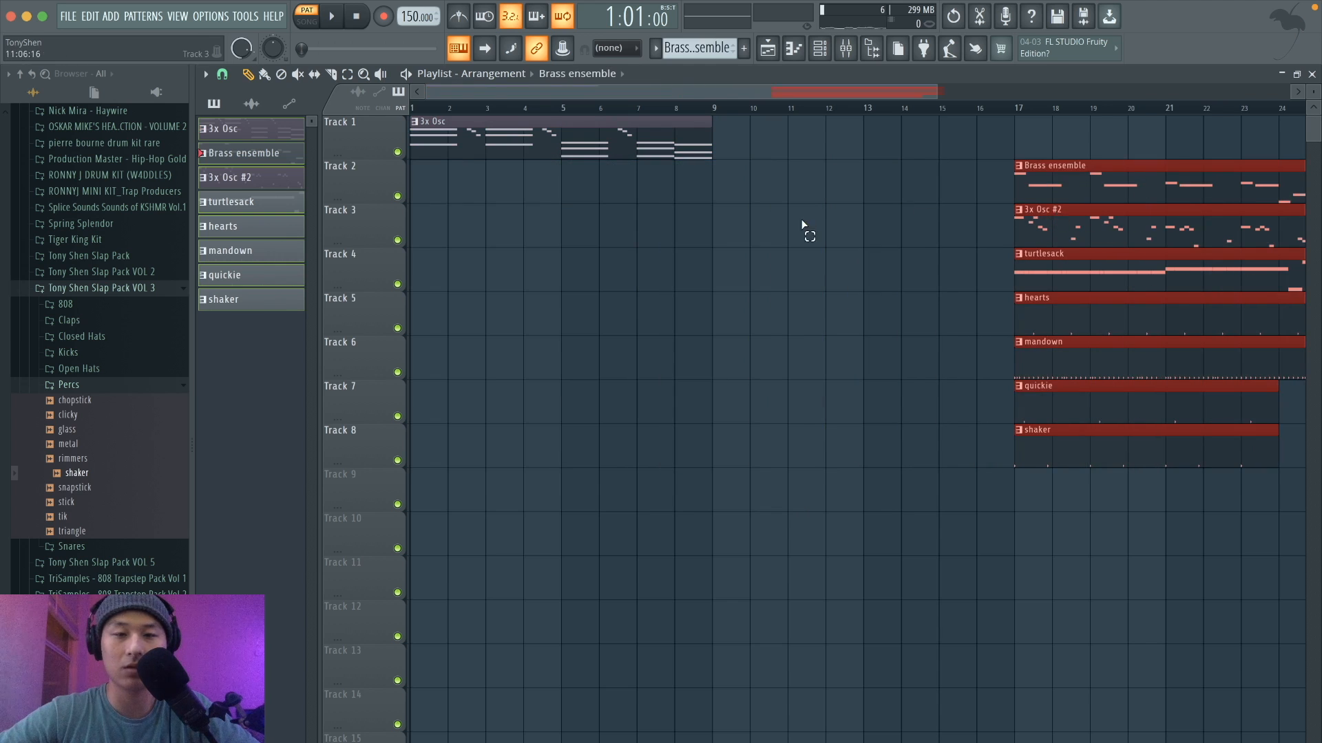
left_click(808, 227, "ctrl")
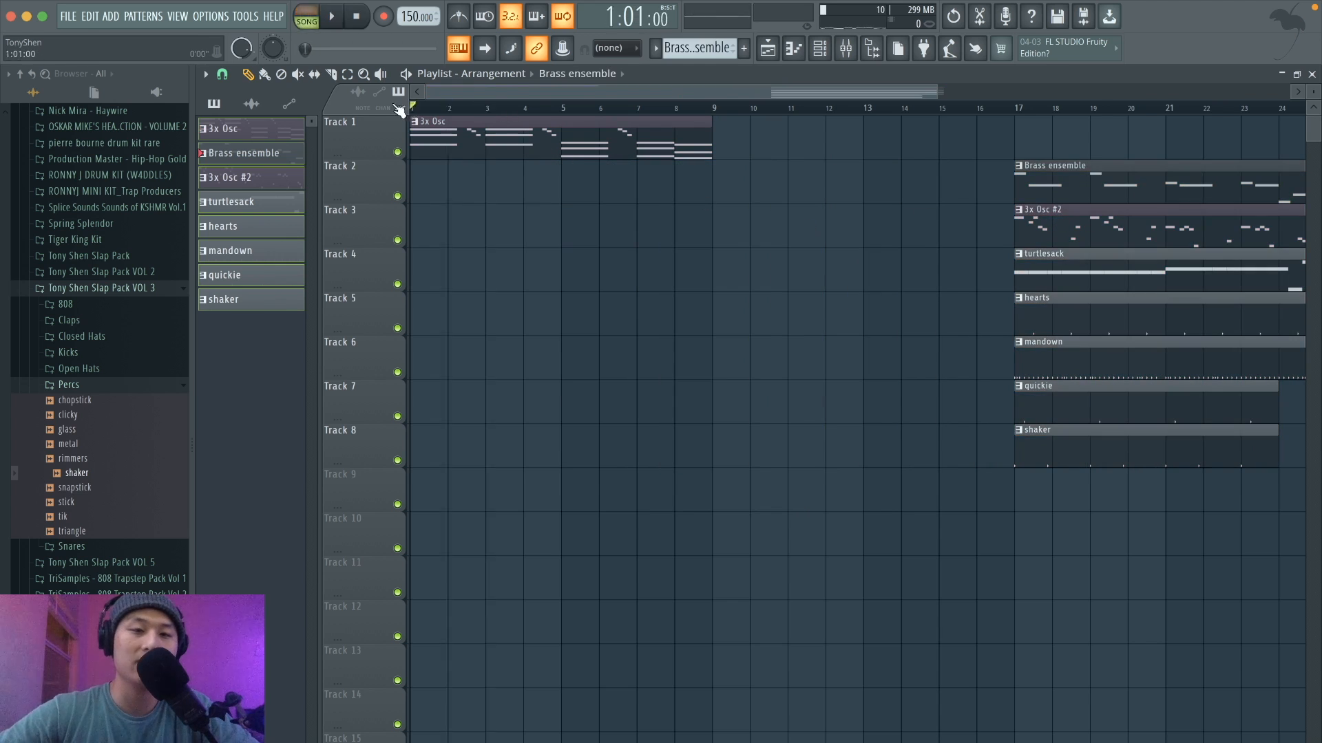
Copy the 3x Osc clip to bar 9 on Track 1 while auditioning the song from the start.
key("space")
left_click_drag(452, 127, 749, 129, "shift")
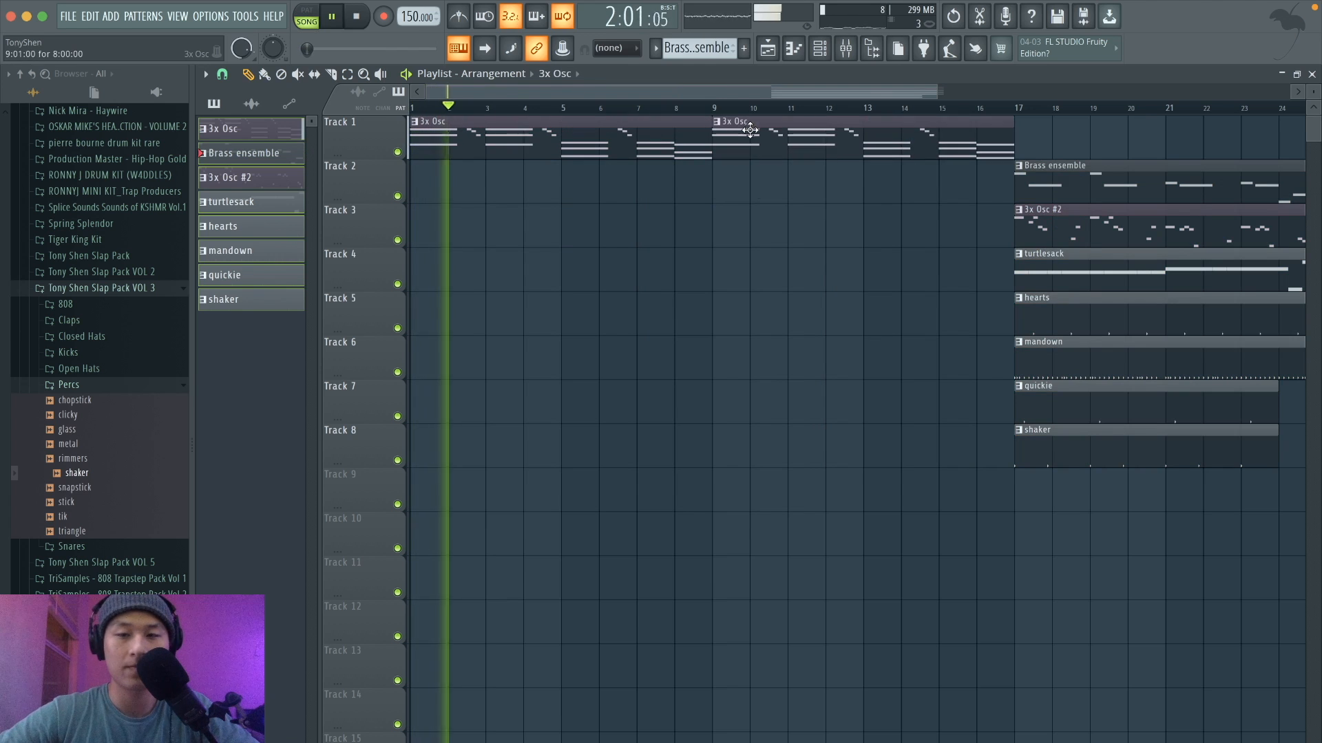
scroll(747, 217, "down", 2)
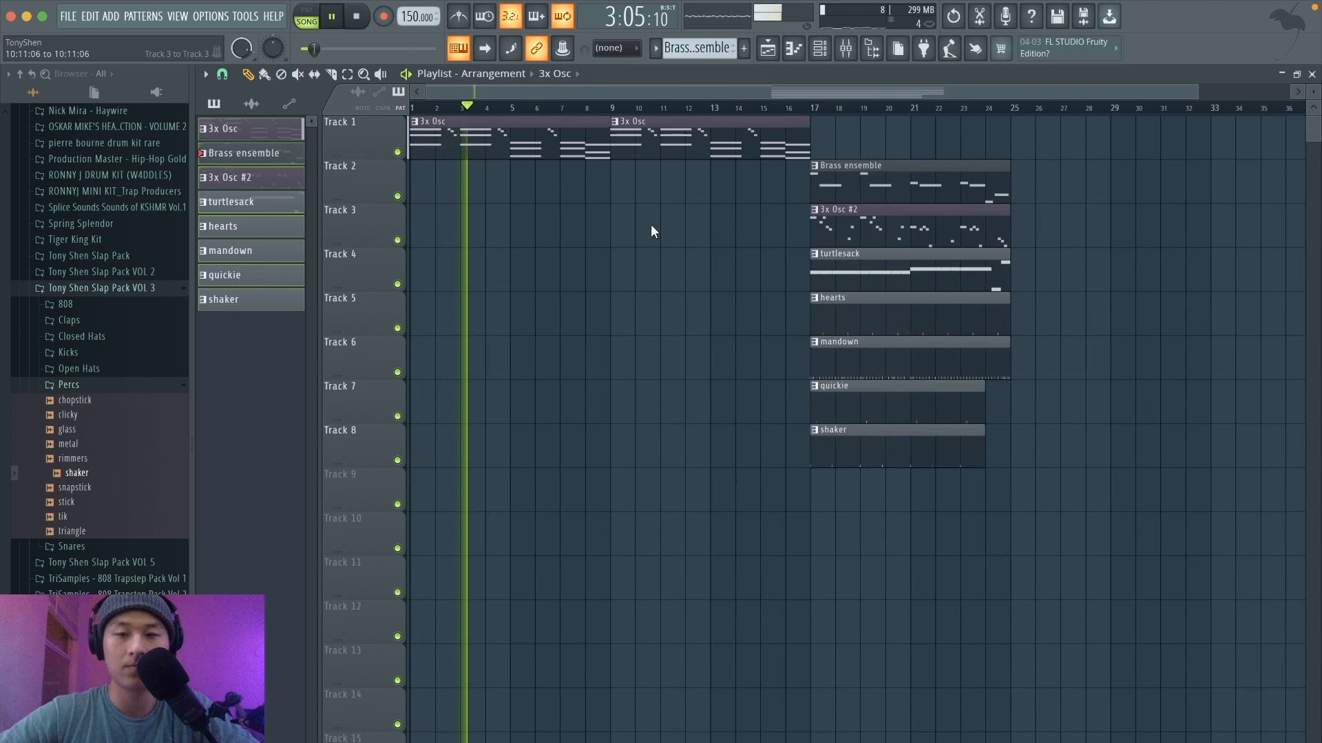
scroll(650, 224, "down", 1)
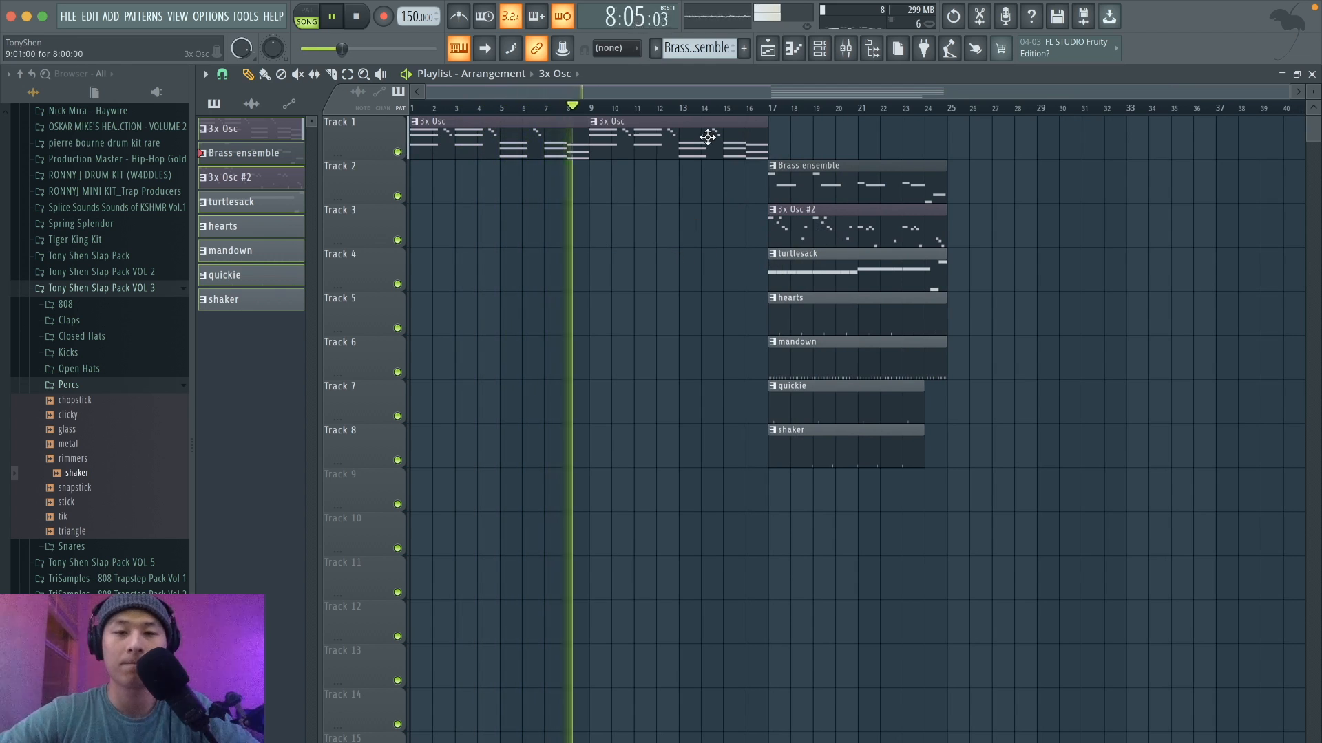
key("space")
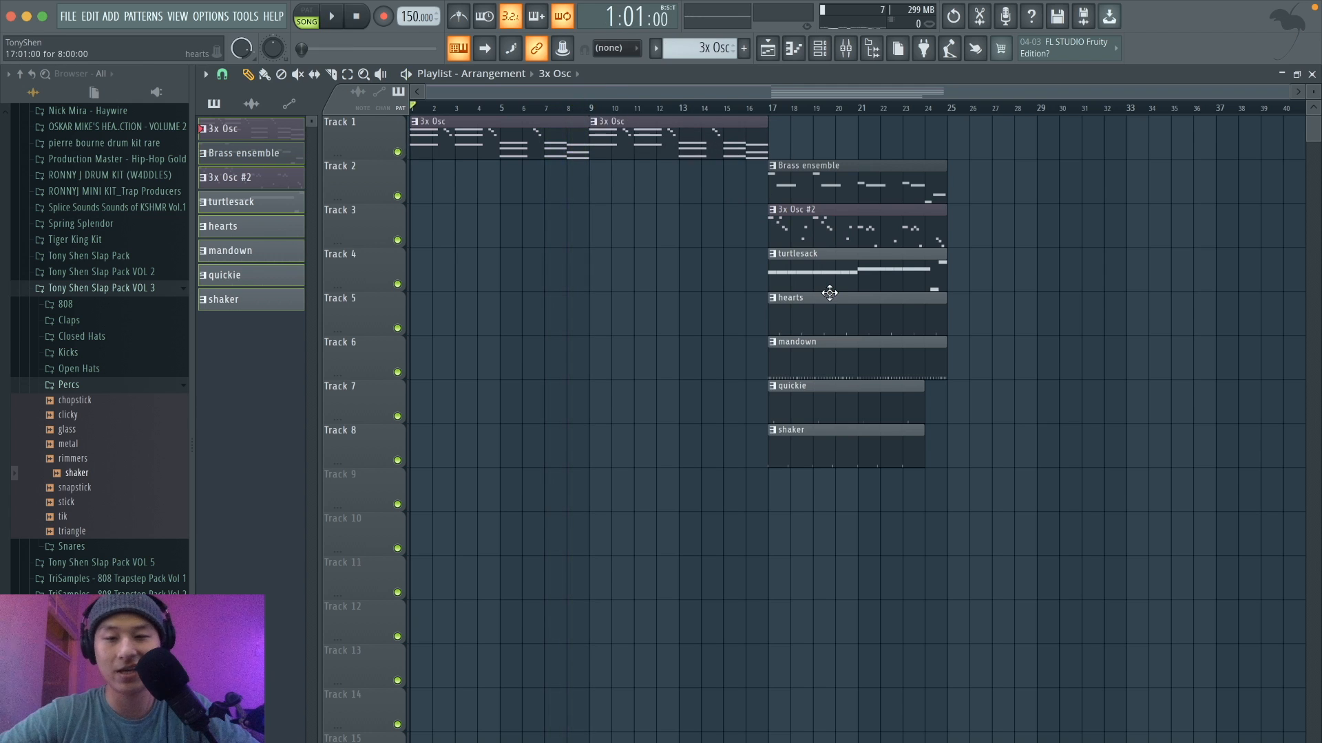
Copy the turtlesack, hearts and mandown clips from bar 17 to bar 9 on their own tracks.
left_click_drag(813, 279, 632, 279)
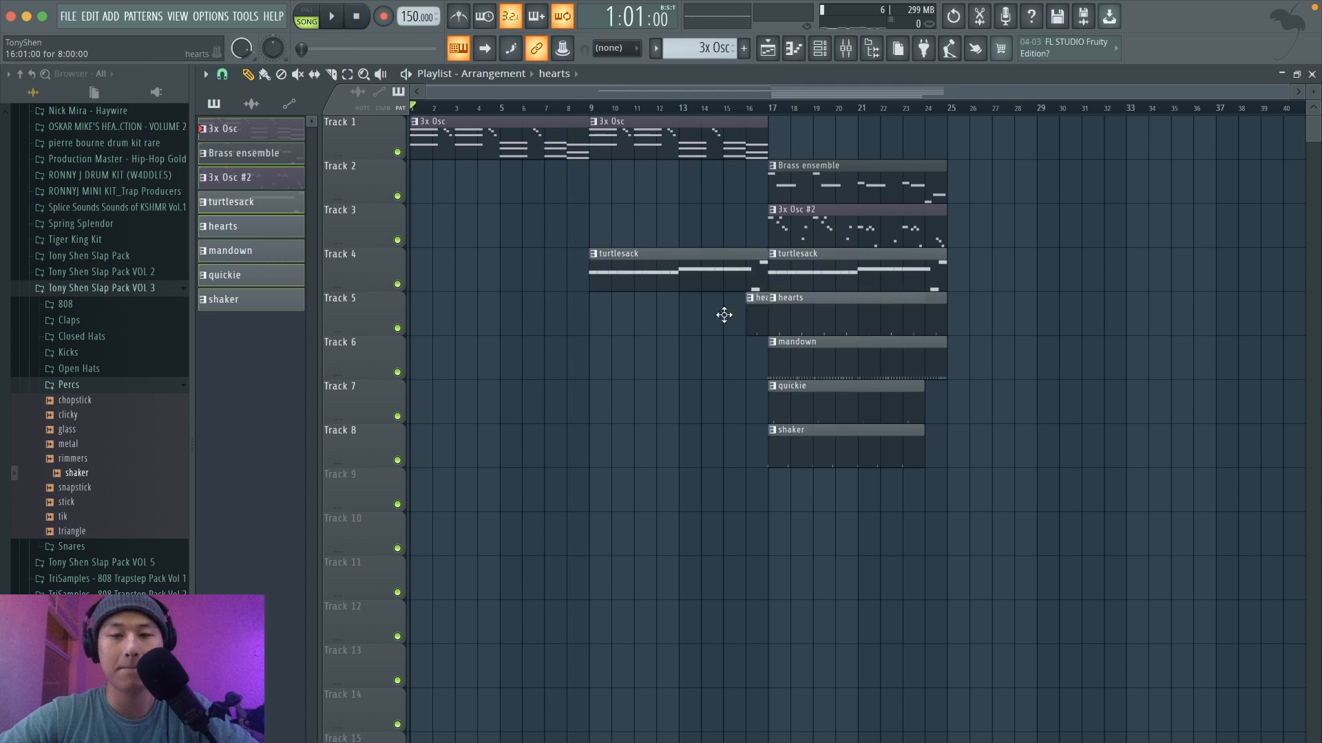
left_click_drag(724, 314, 653, 320)
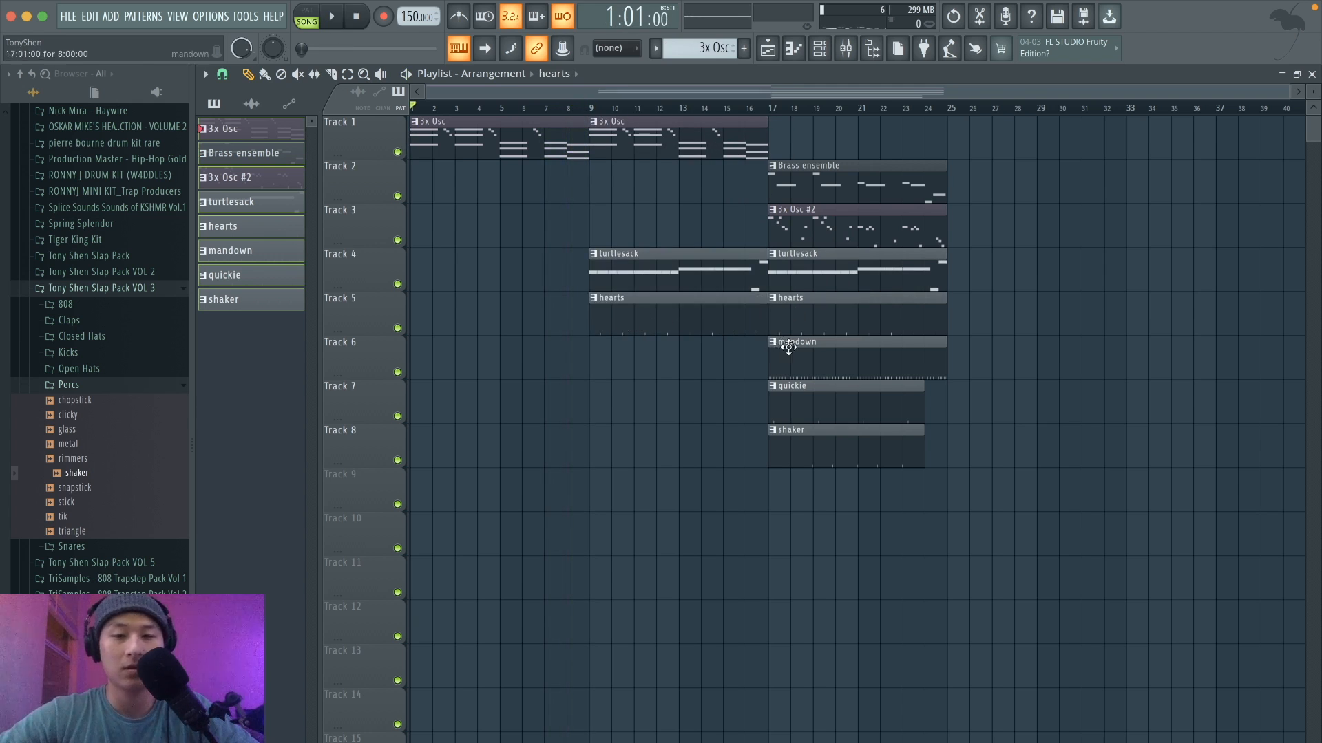
left_click_drag(721, 350, 623, 348)
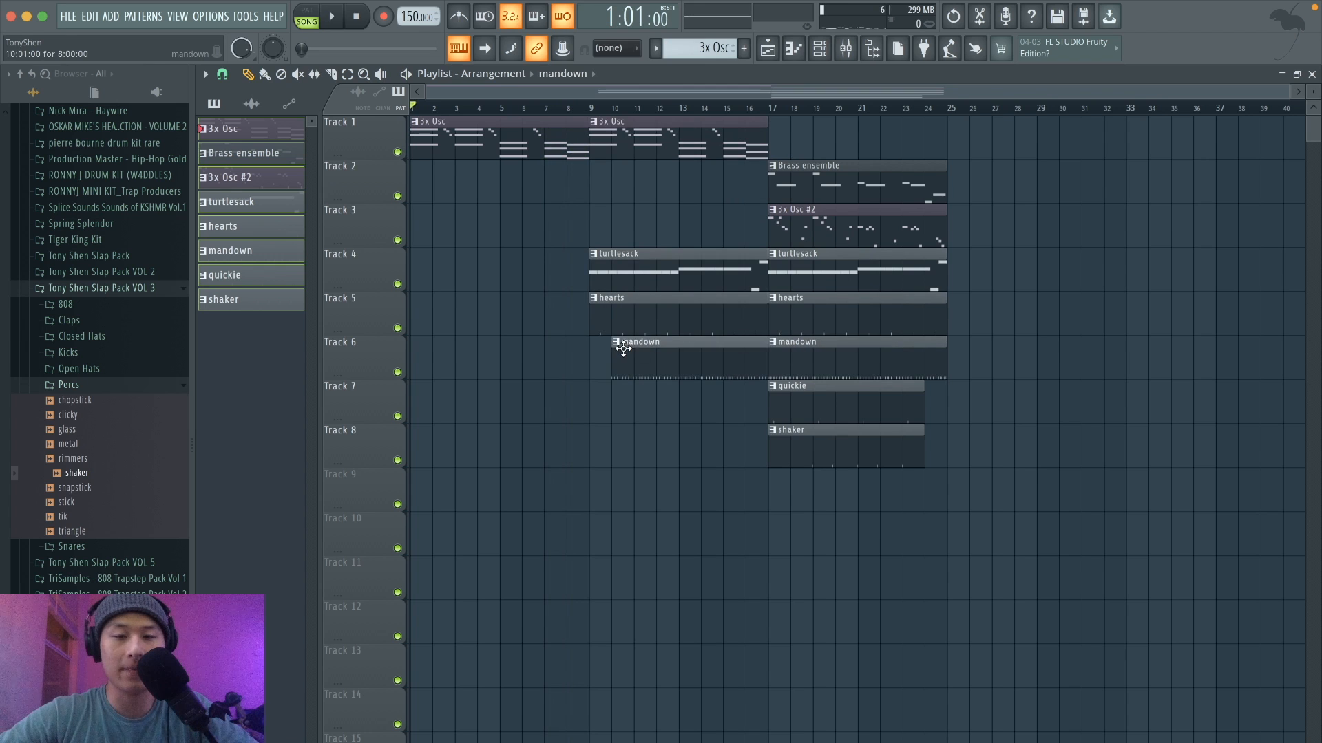
Play the song from bar 9, copy the 3x Osc clip to bar 17, and move the Brass ensemble clip to bar 25.
left_click(593, 109)
key("space")
left_click_drag(713, 137, 888, 135)
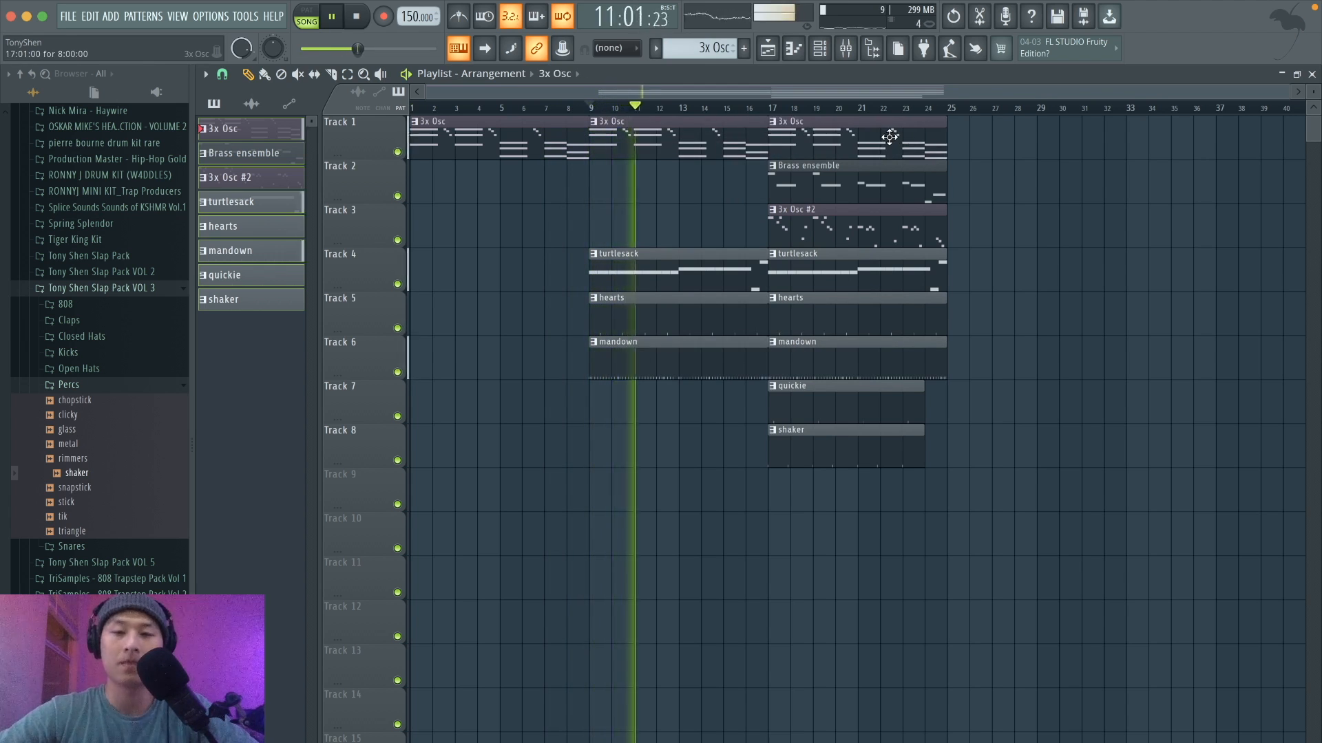
left_click_drag(832, 180, 1012, 181)
Duplicate the clips in bars 9 to 24 to start at bar 25, then deselect them.
left_click_drag(930, 466, 615, 157)
key("ctrl+b")
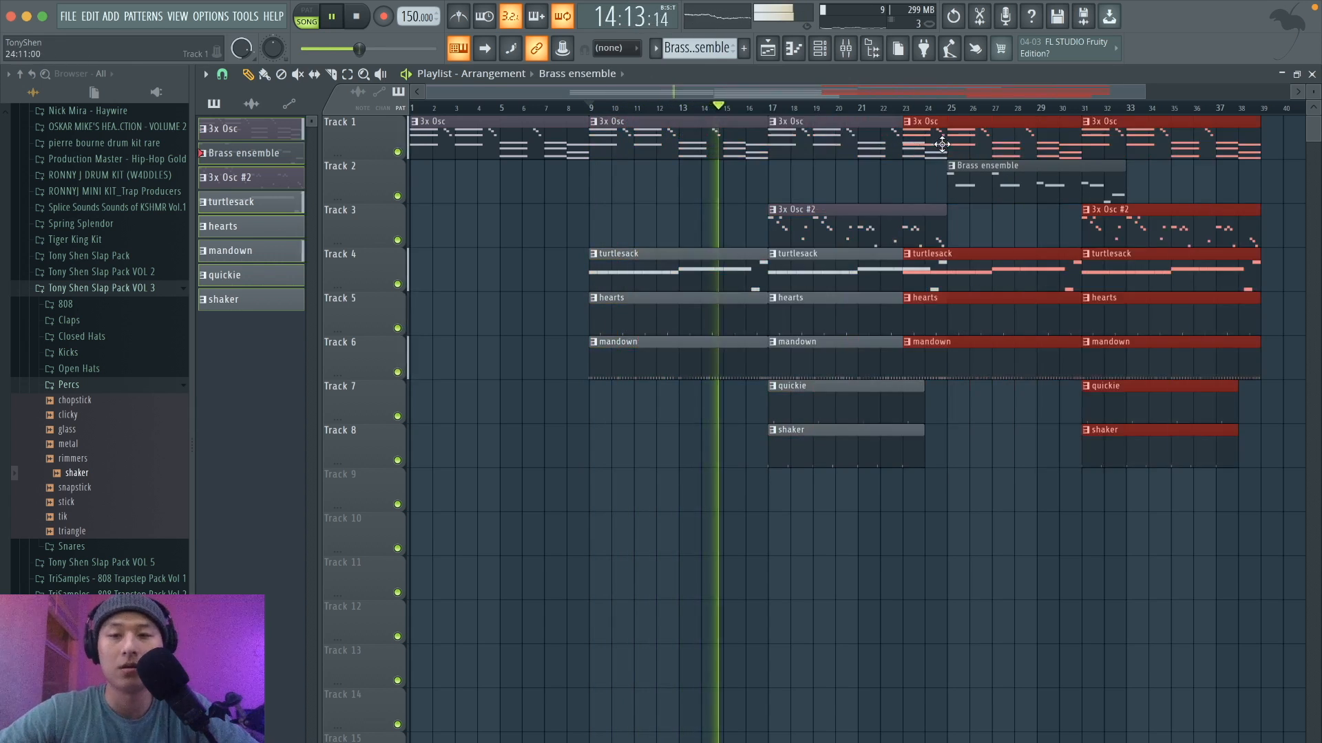
left_click(1017, 139)
left_click(845, 195, "ctrl")
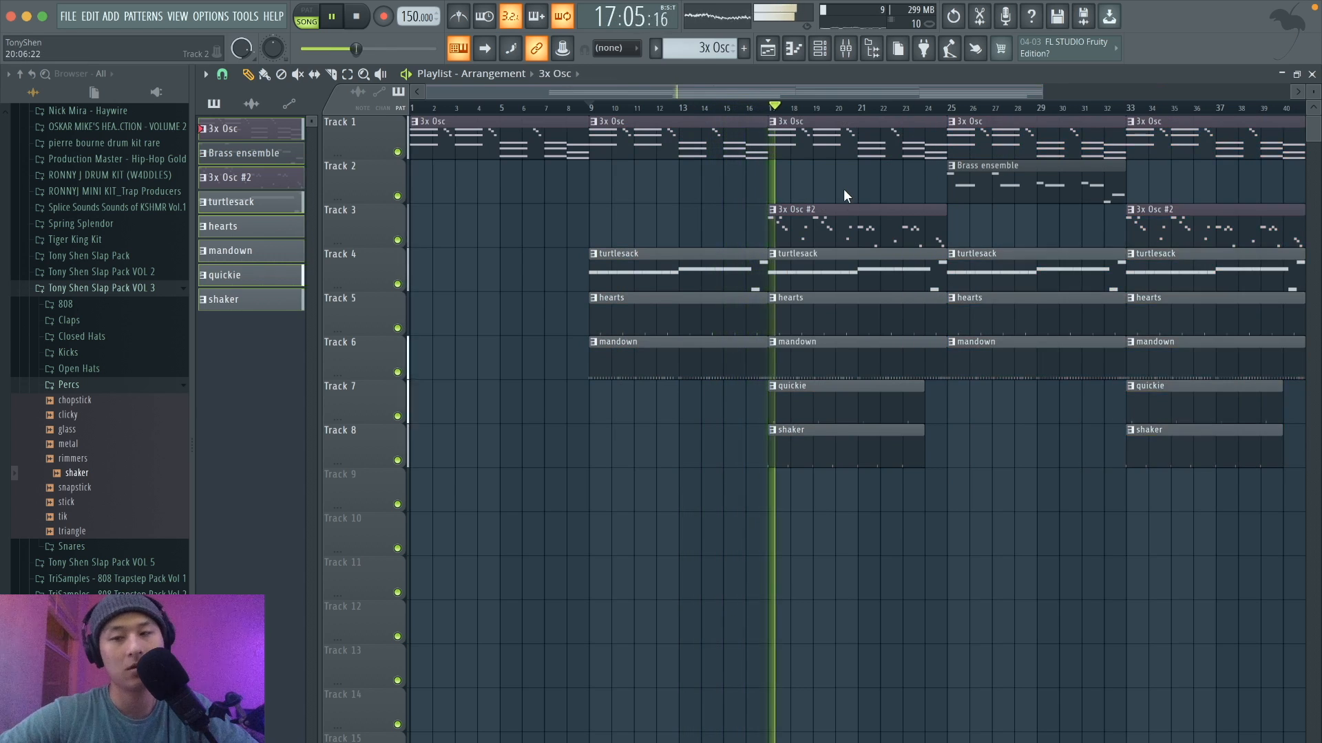
Delete the 3x Osc #2 clip at bar 33 and copy the Brass ensemble clip there on Track 2.
scroll(845, 195, "down", 2)
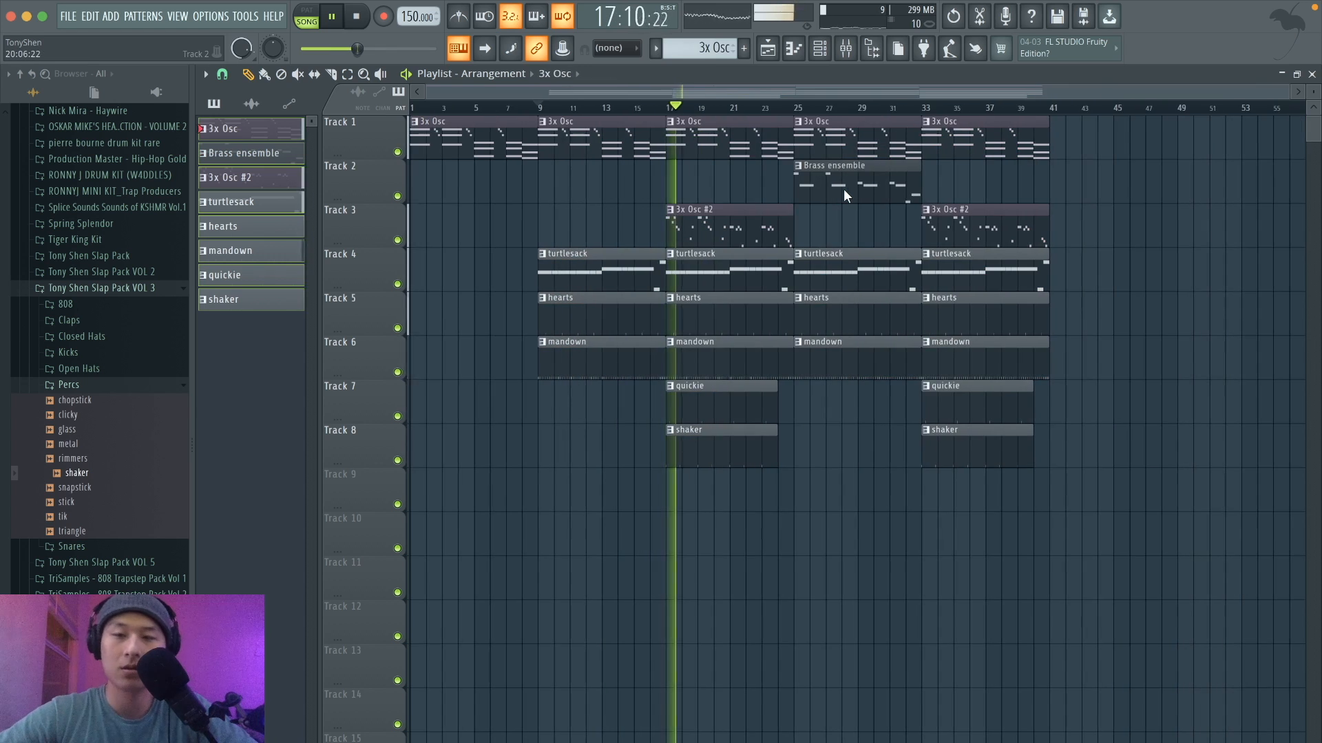
right_click(935, 210)
left_click_drag(864, 186, 991, 184, "shift")
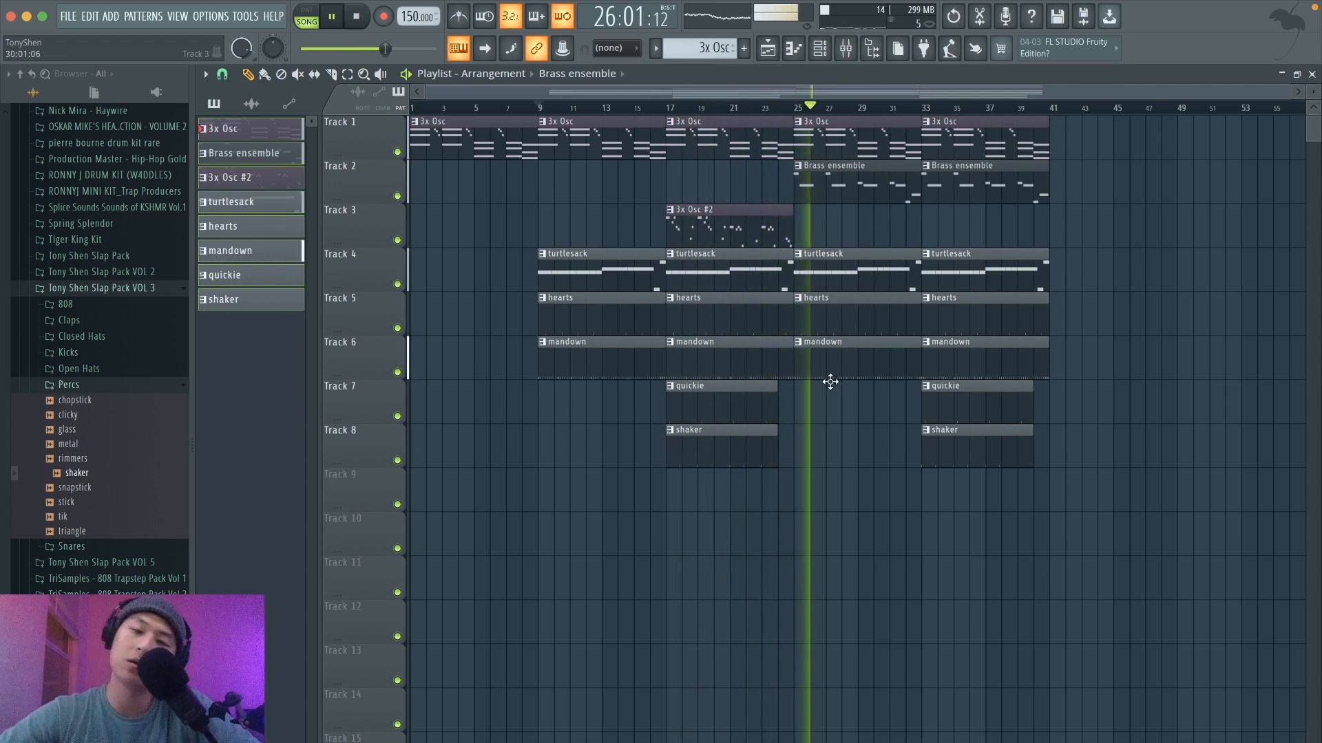
Duplicate the clips in bars 9 to 24 again, placing the copy at bar 41.
left_click_drag(786, 471, 1111, 157)
left_click(1081, 187)
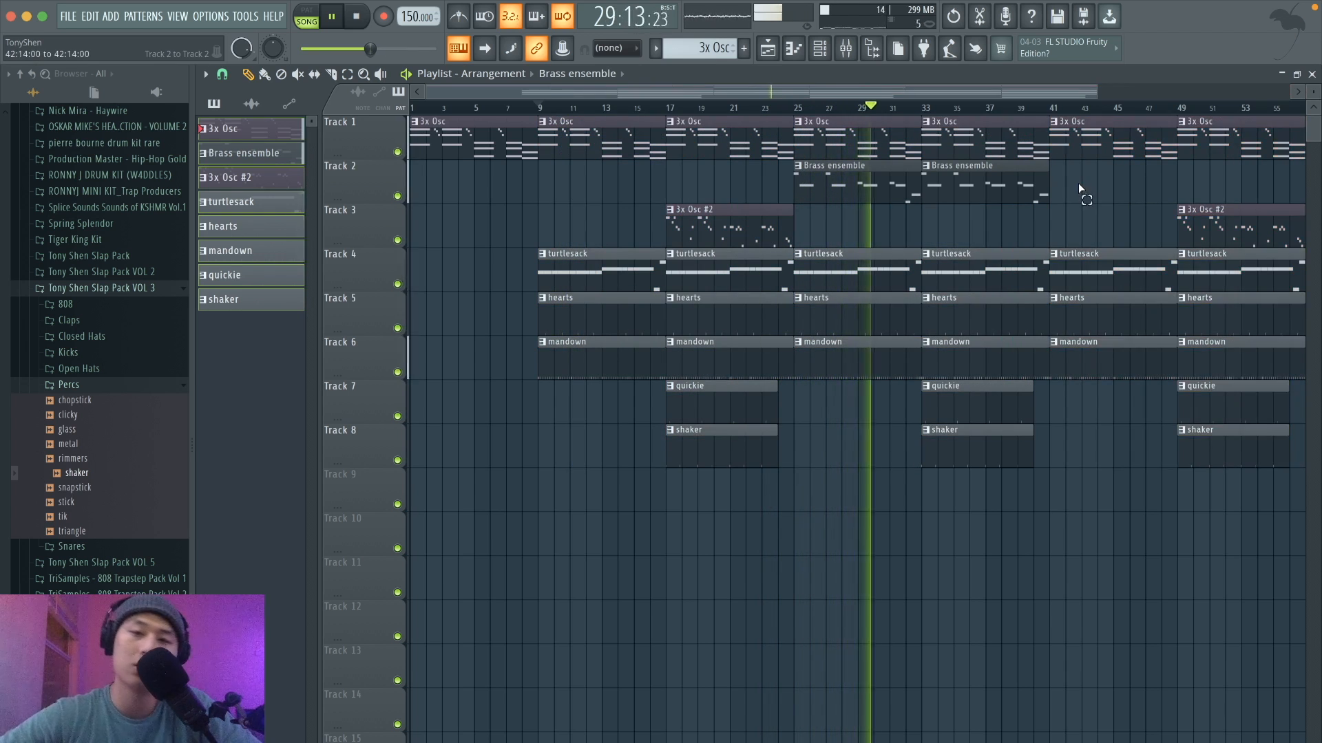
Lower the Brass ensemble mixer track volume to about 62% and return to the playlist.
left_click(845, 52)
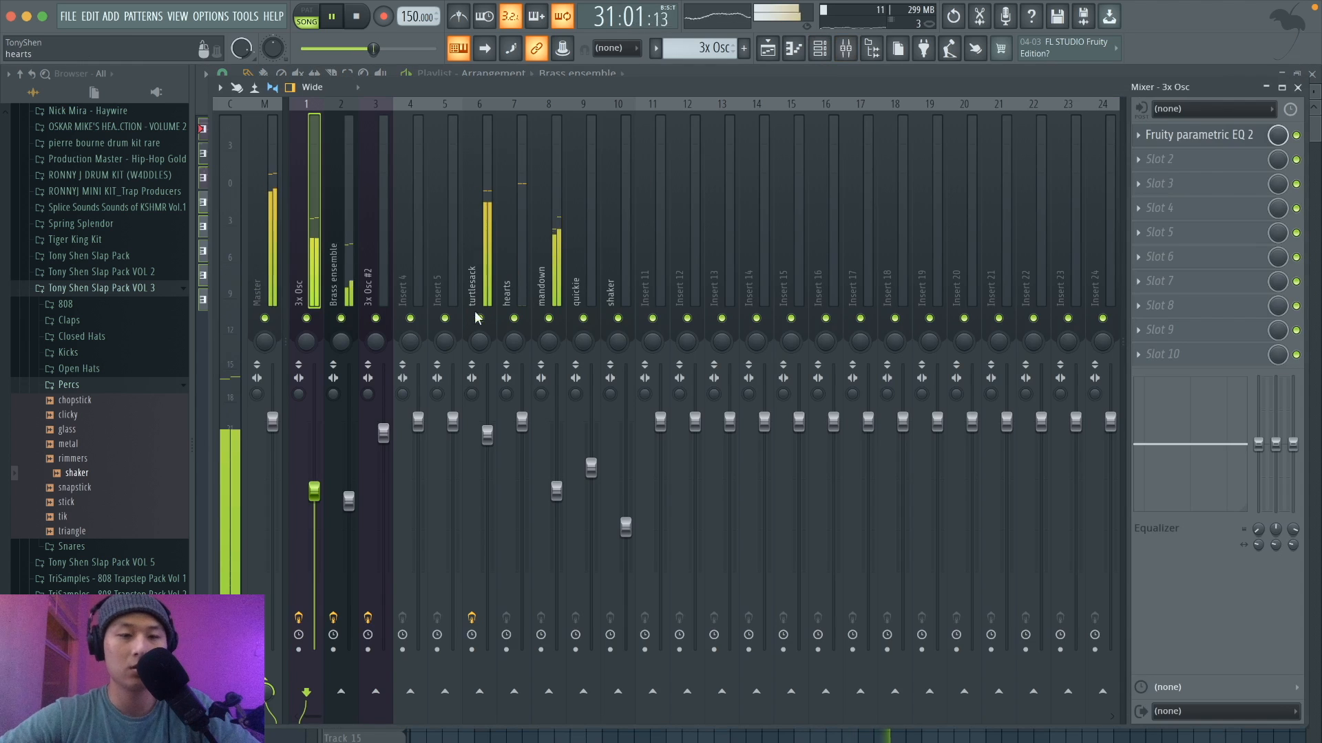
left_click(349, 501)
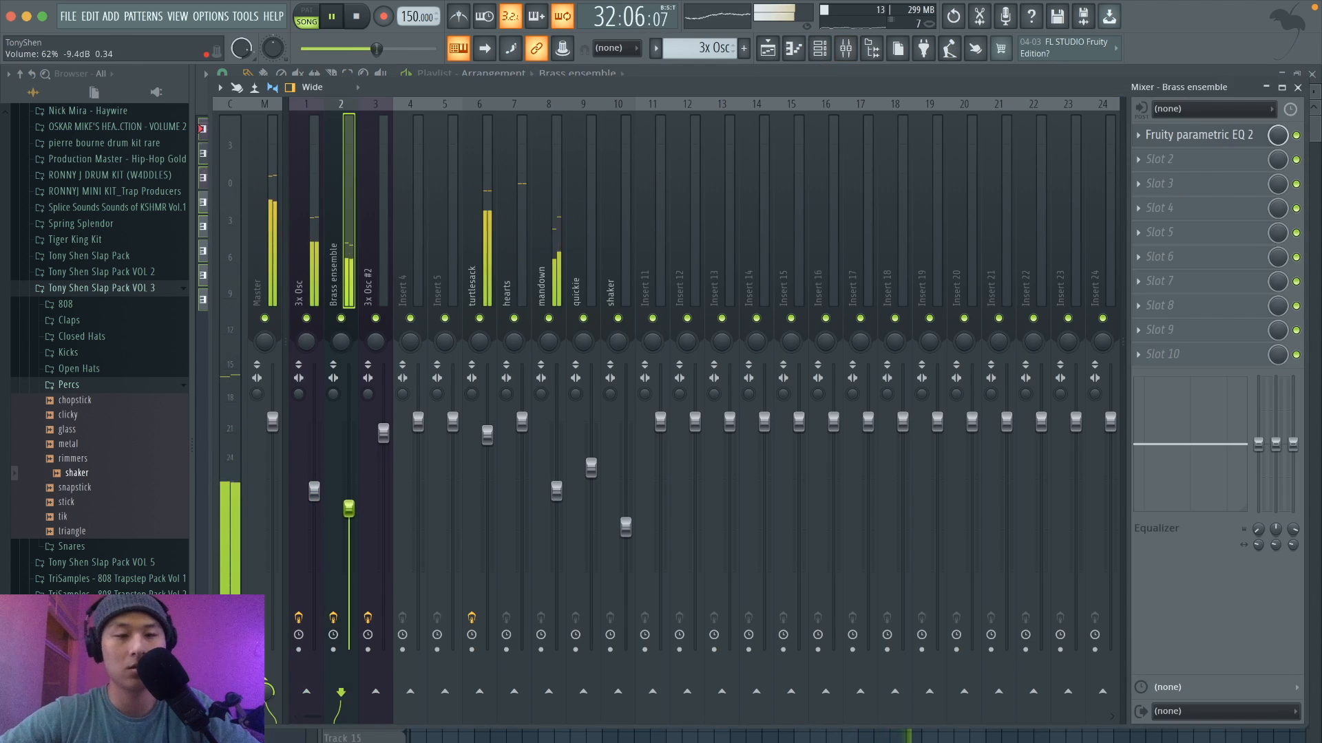
left_click(774, 54)
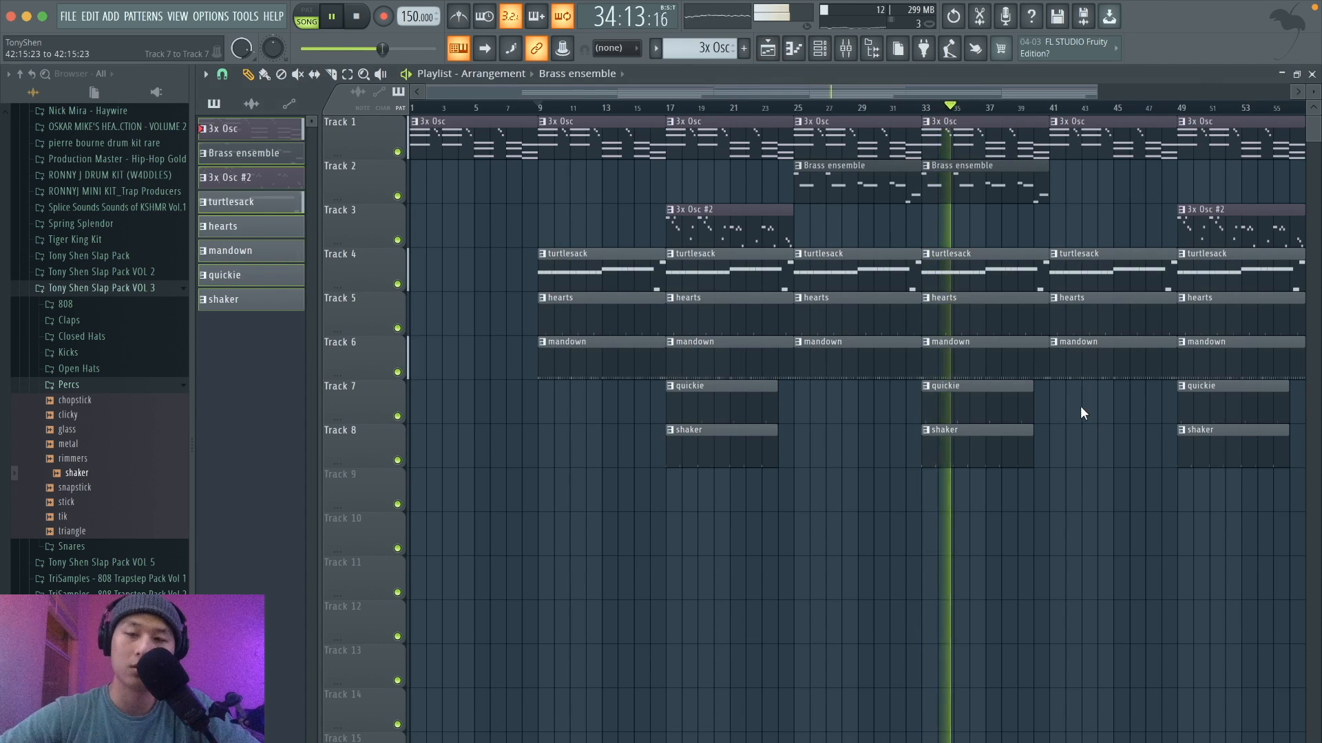
Shift the last 3x Osc #2 clip's part from bar 49 to bar 41, and delete the turtlesack clip at bar 49.
scroll(1083, 410, "down", 2, "ctrl")
left_click_drag(1072, 225, 967, 235, "shift")
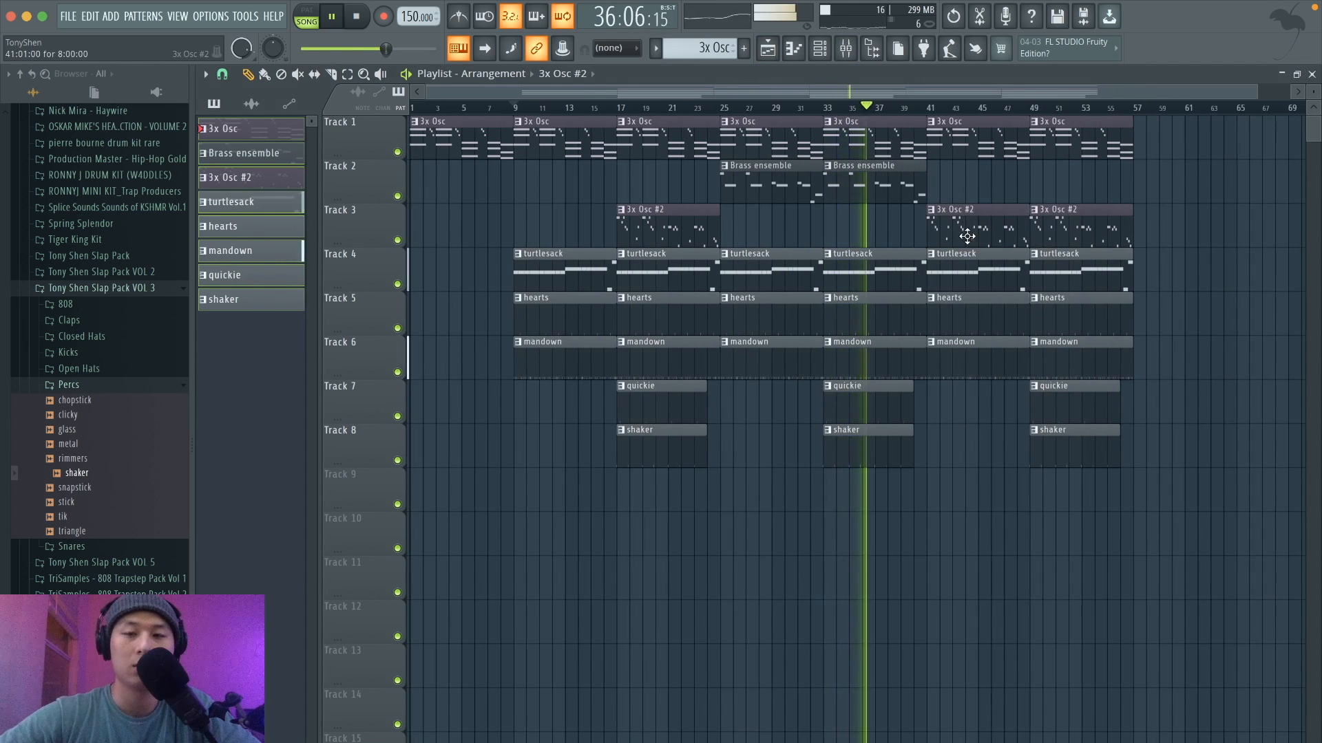
right_click(1090, 221)
right_click(1069, 263)
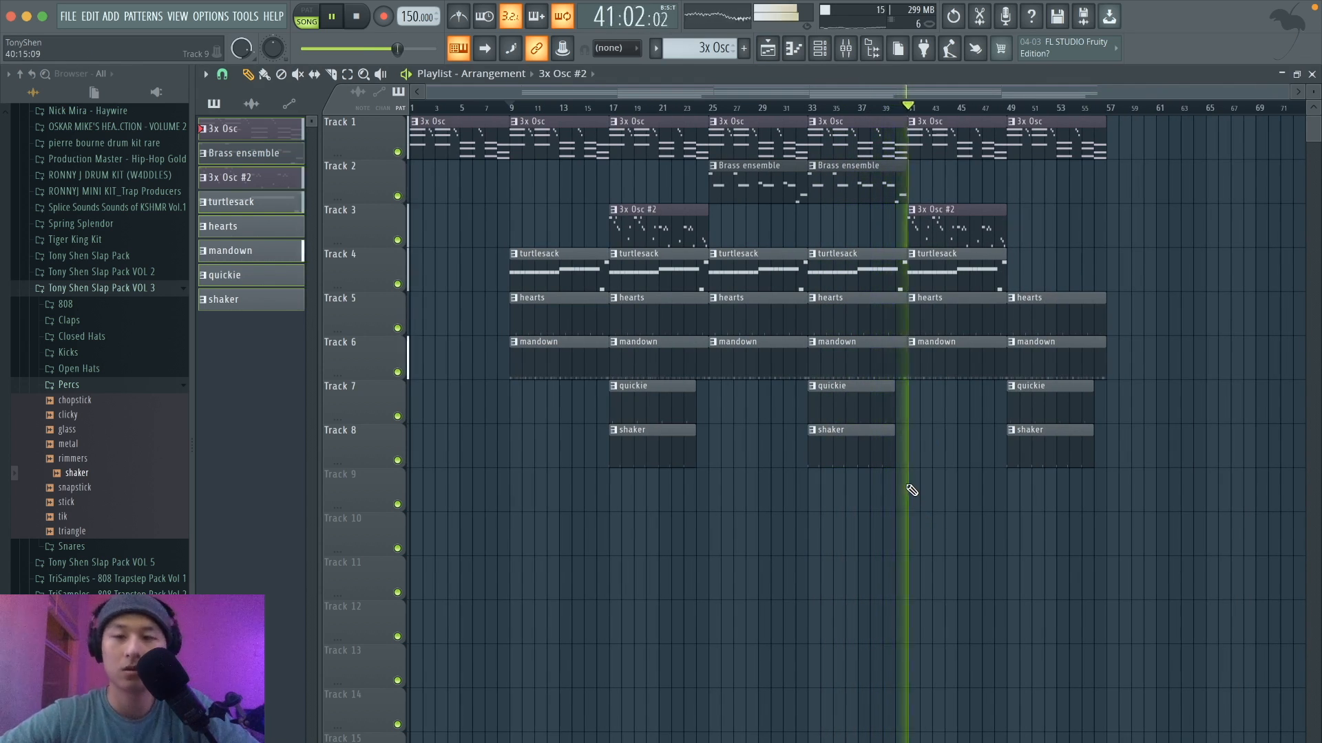
Duplicate the clips in bars 25 to 40, including Brass ensemble, to start at bar 57.
left_click_drag(798, 344, 1128, 141)
left_click(1115, 221)
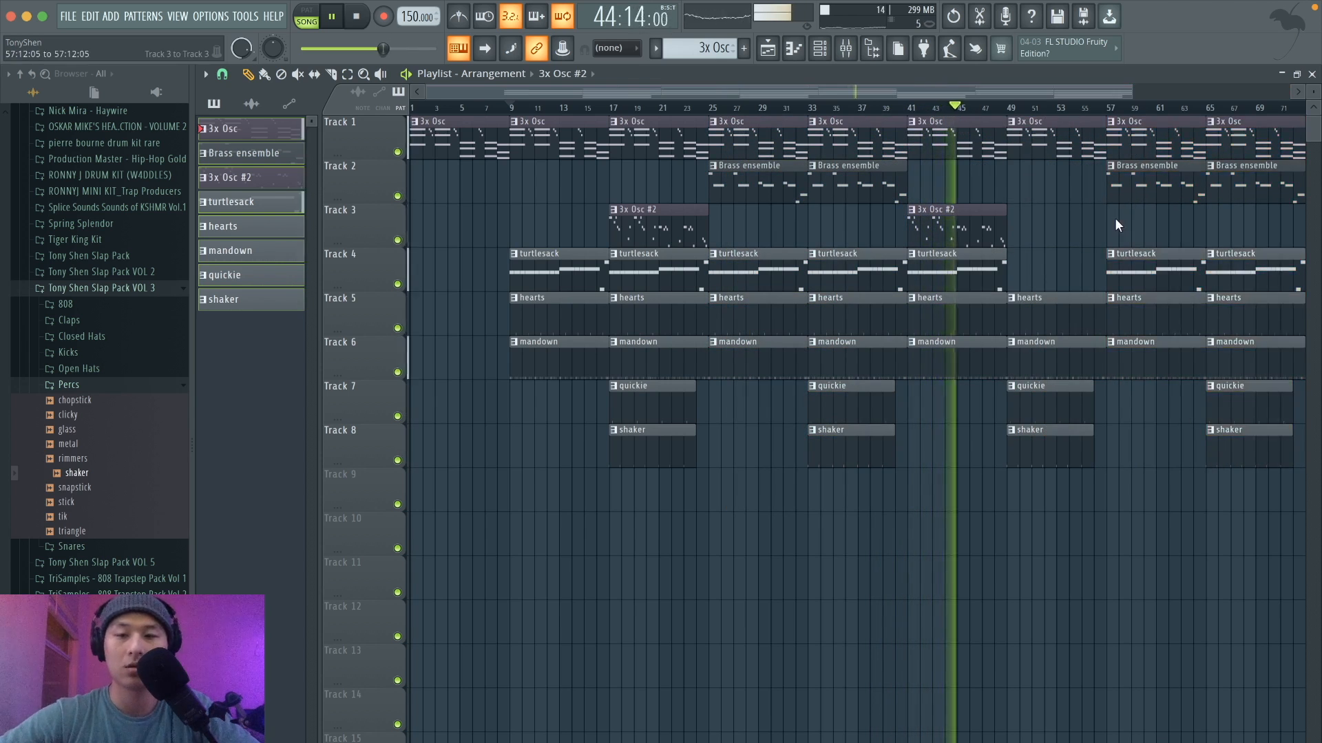
scroll(1115, 221, "down", 2)
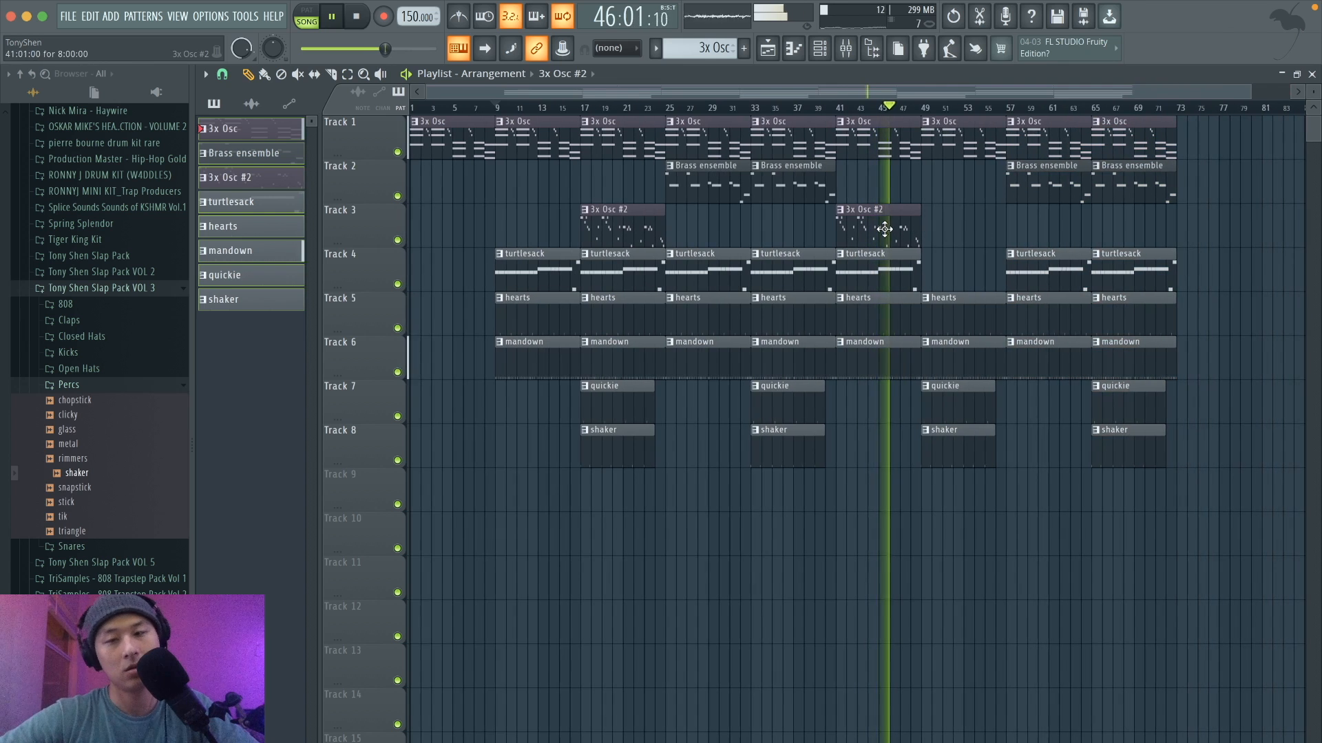
Place a 3x Osc #2 clip at bar 65 on Track 3 and delete the turtlesack clip at bar 65.
left_click(1042, 232)
left_click_drag(1041, 232, 1142, 228)
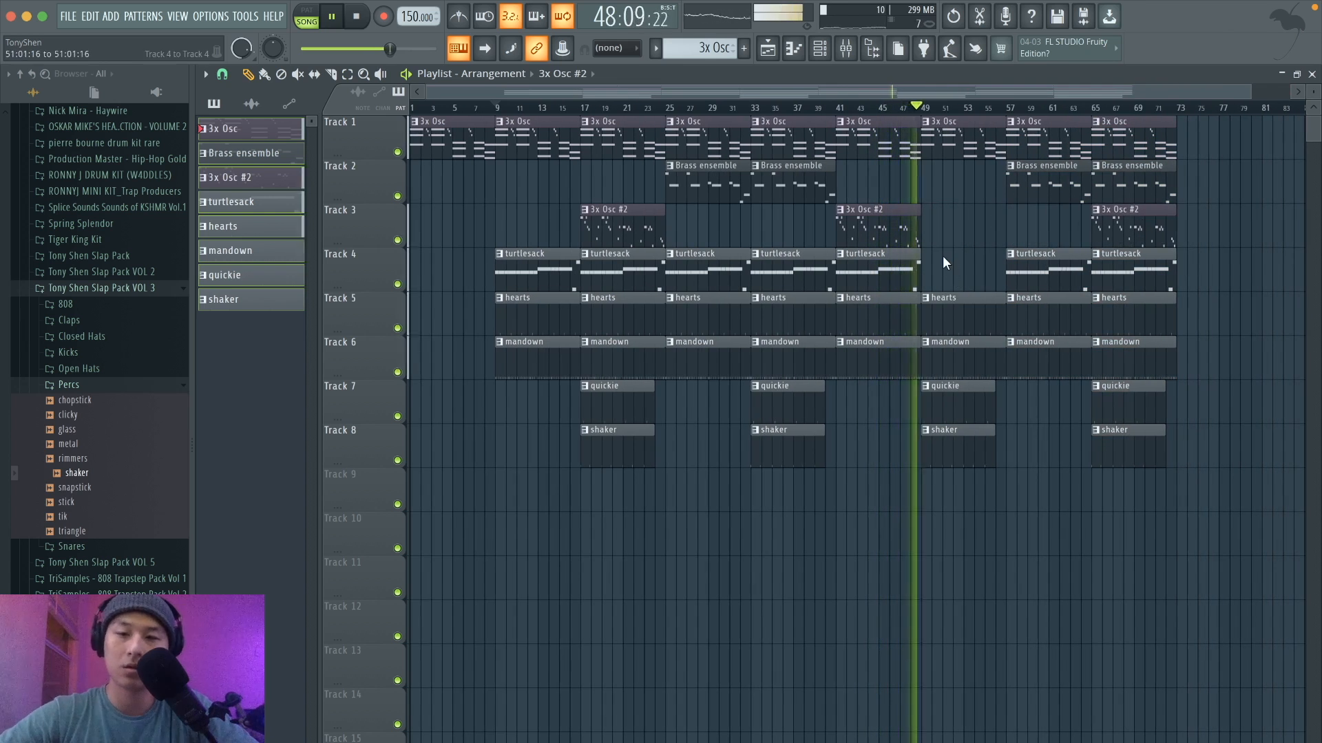
right_click(1129, 265)
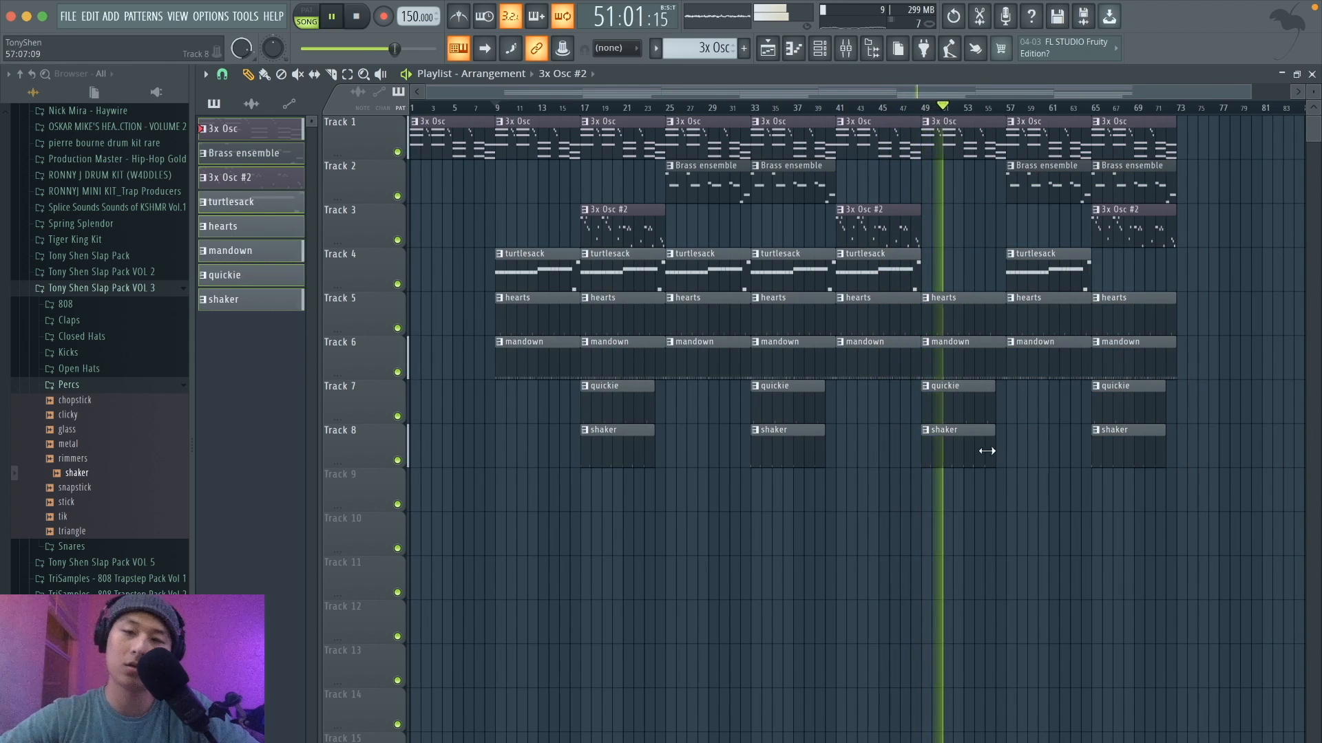
Duplicate all the clips in bars 41 to 56, placing the copy at bar 73.
left_click_drag(984, 448, 1236, 200)
left_click(1231, 195, "super")
scroll(1230, 195, "right", 5)
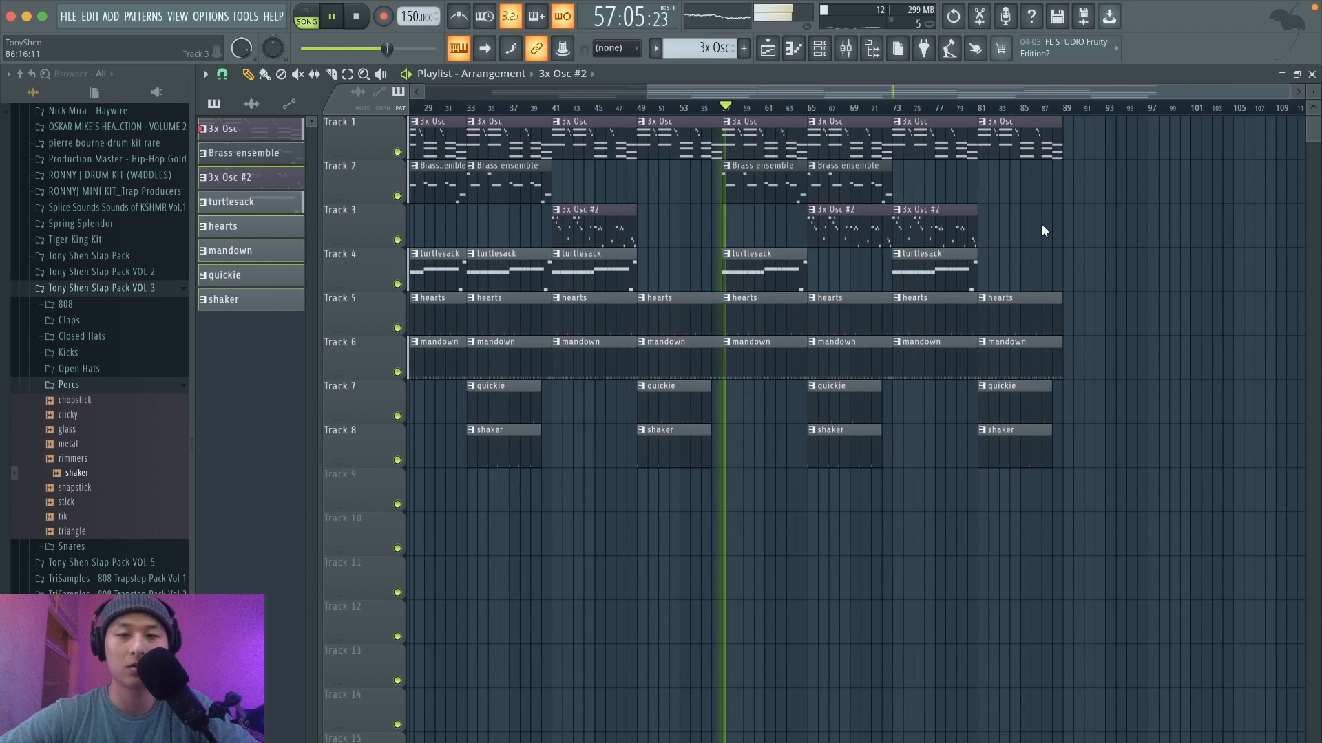
Add turtlesack clips at bars 81 and 89 on Track 4, and a 3x Osc clip at bar 89 on Track 1.
left_click_drag(943, 254, 1022, 263)
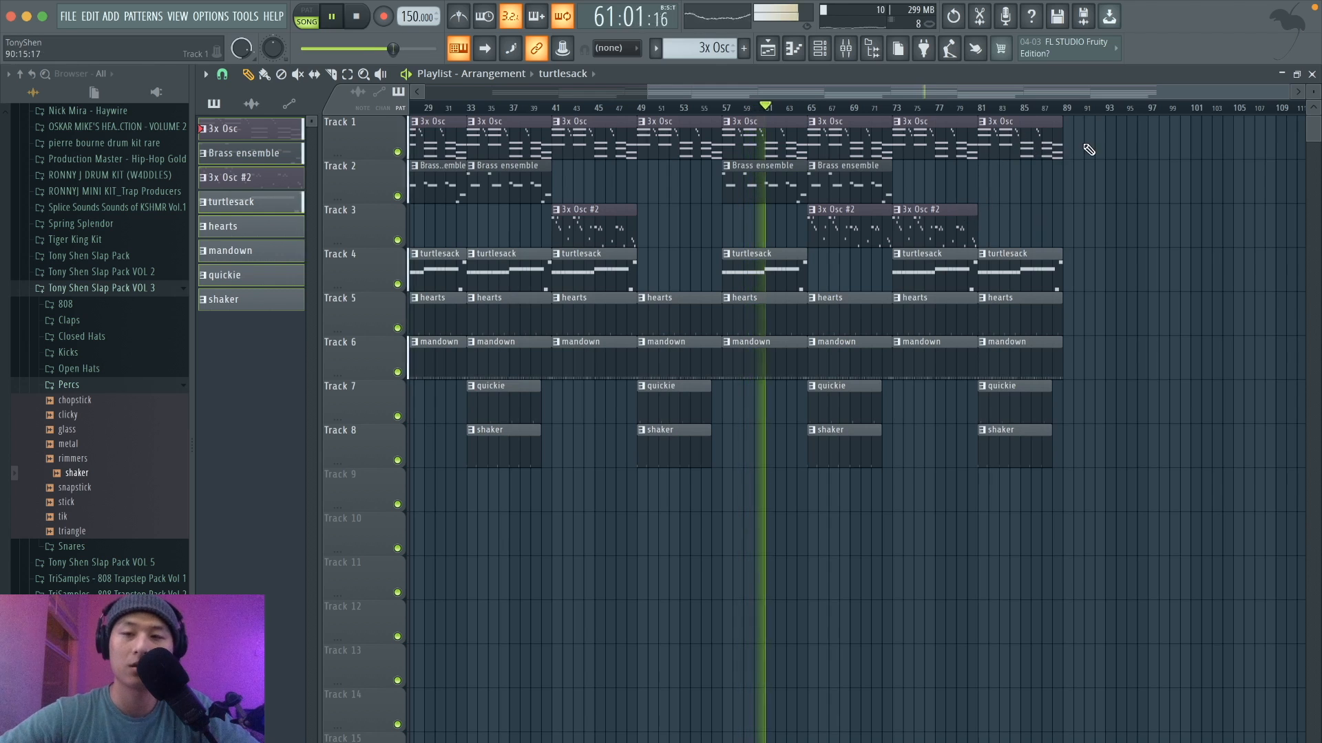
left_click_drag(1084, 145, 1111, 145)
left_click_drag(1001, 263, 1086, 263)
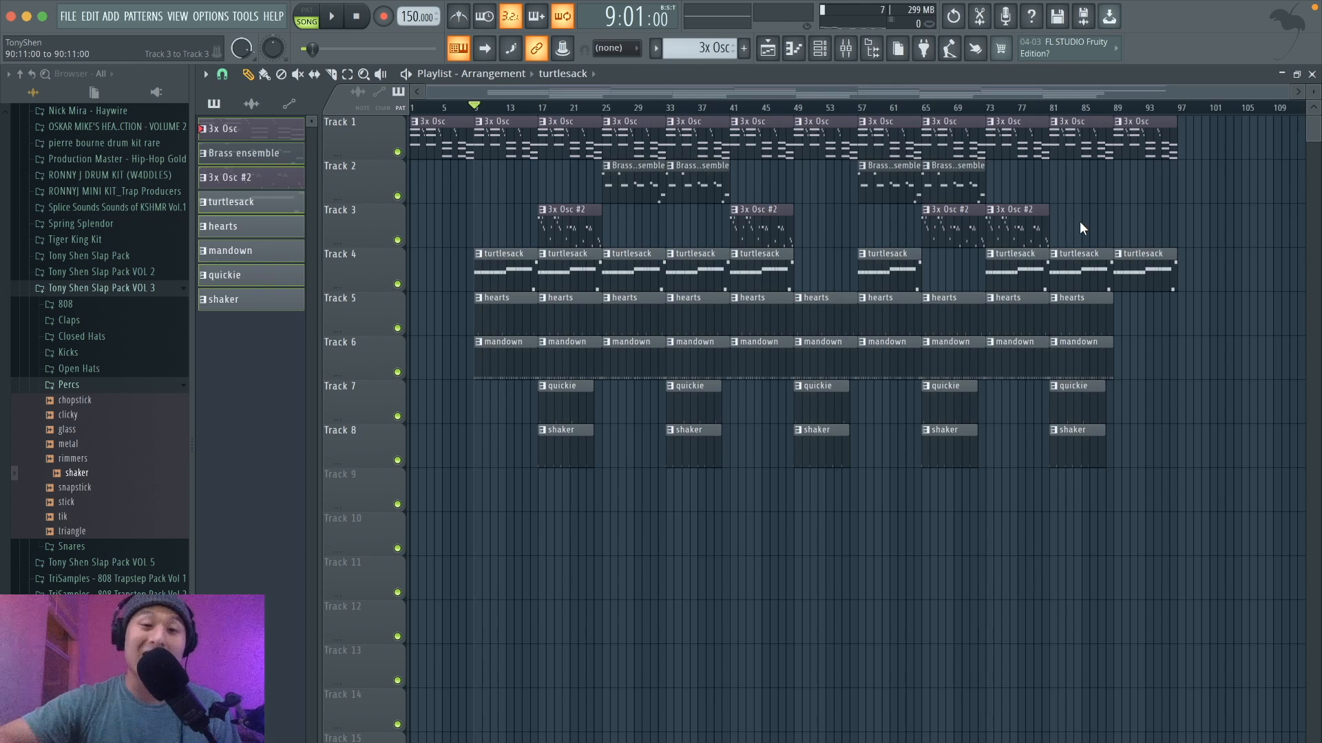
Play the full arrangement from bar 1.
left_click_drag(475, 109, 346, 116)
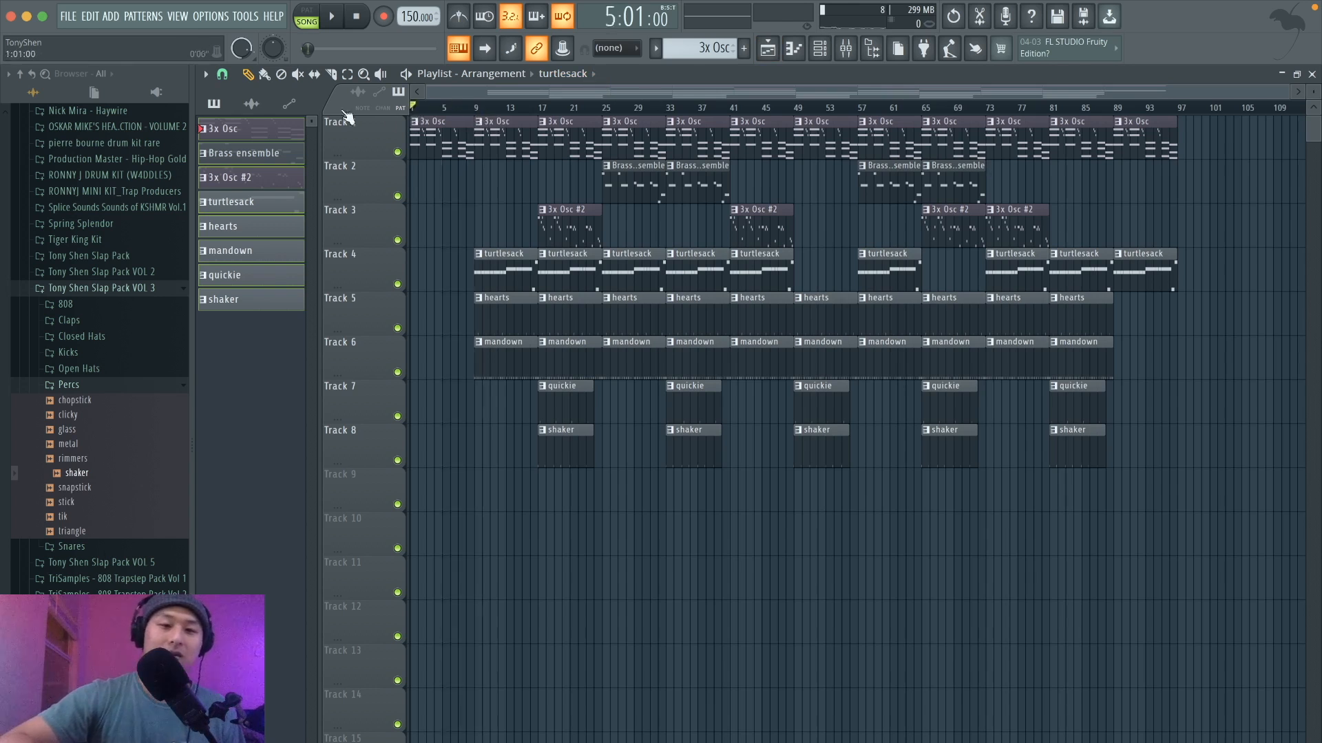
key("space")
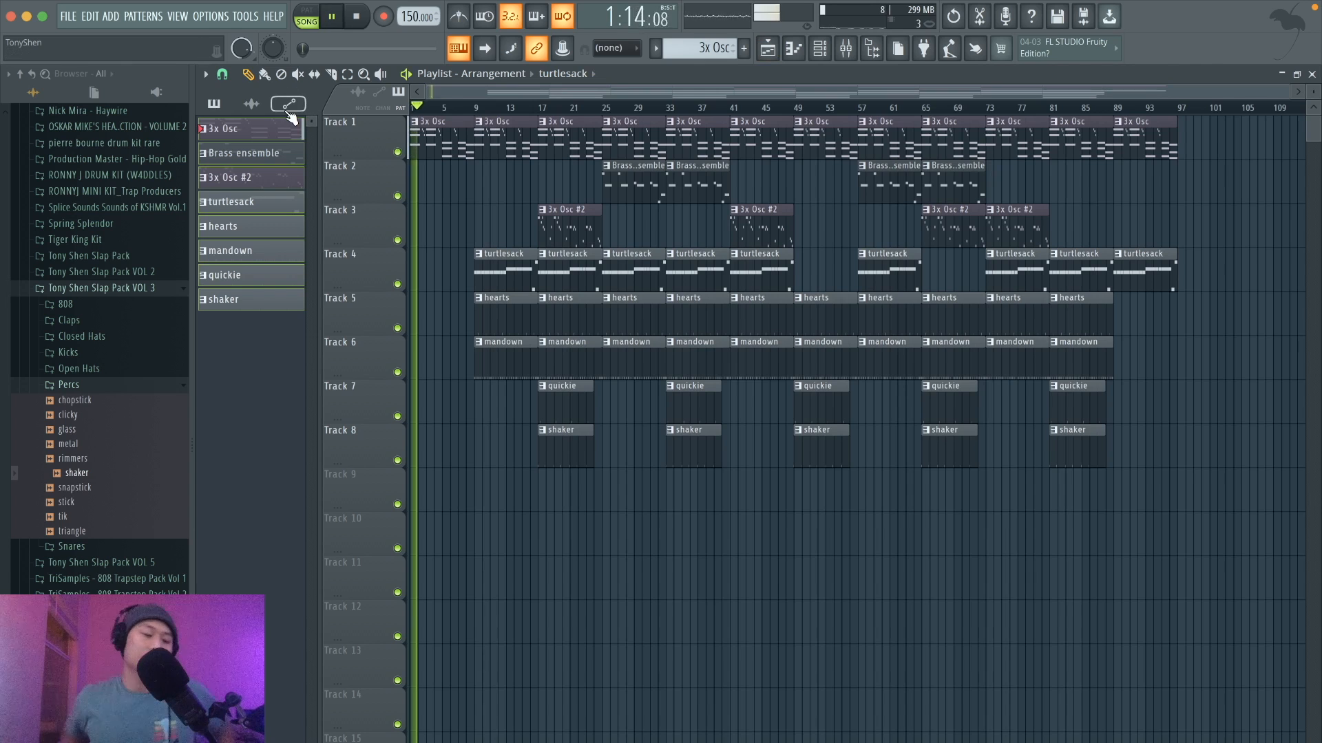